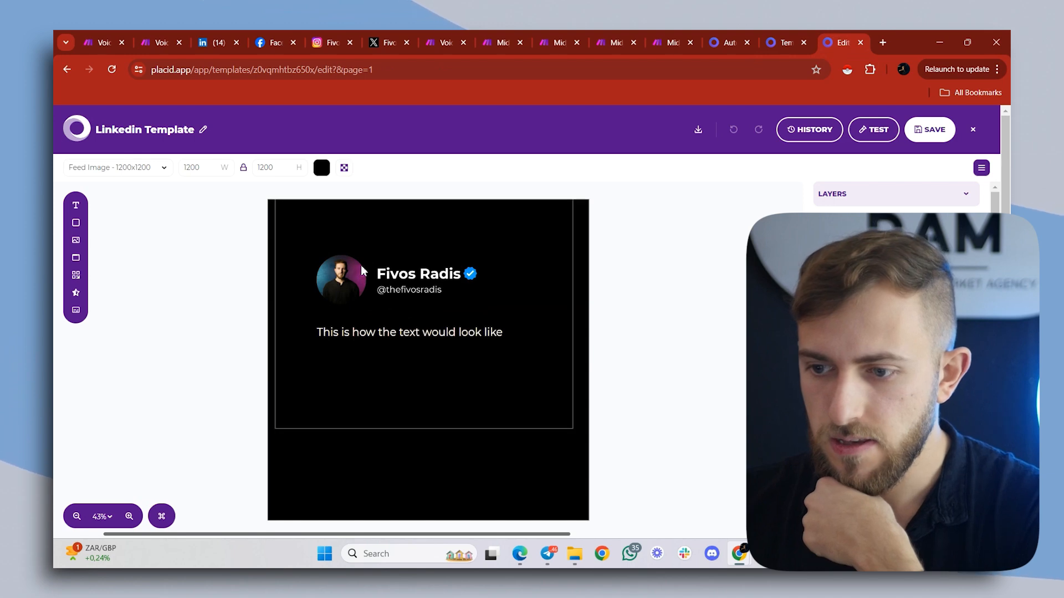
left_click(391, 273)
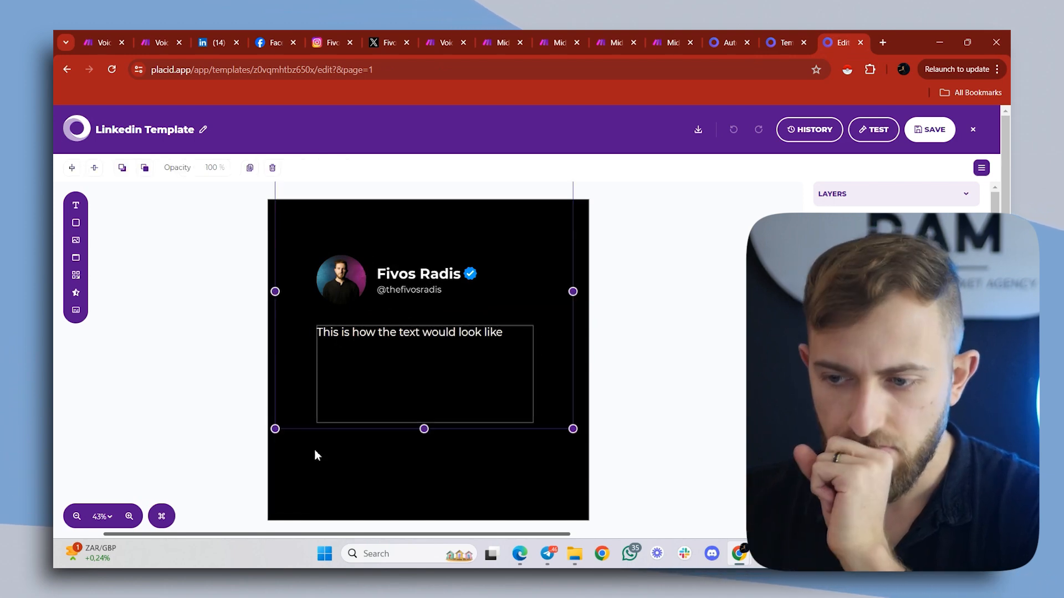
left_click(298, 473)
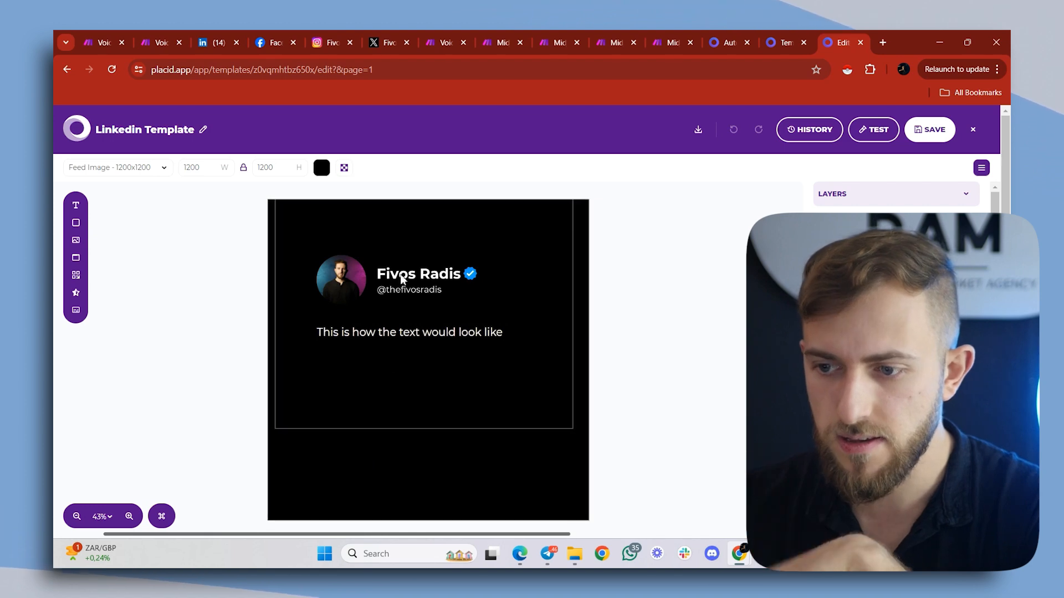
left_click(434, 235)
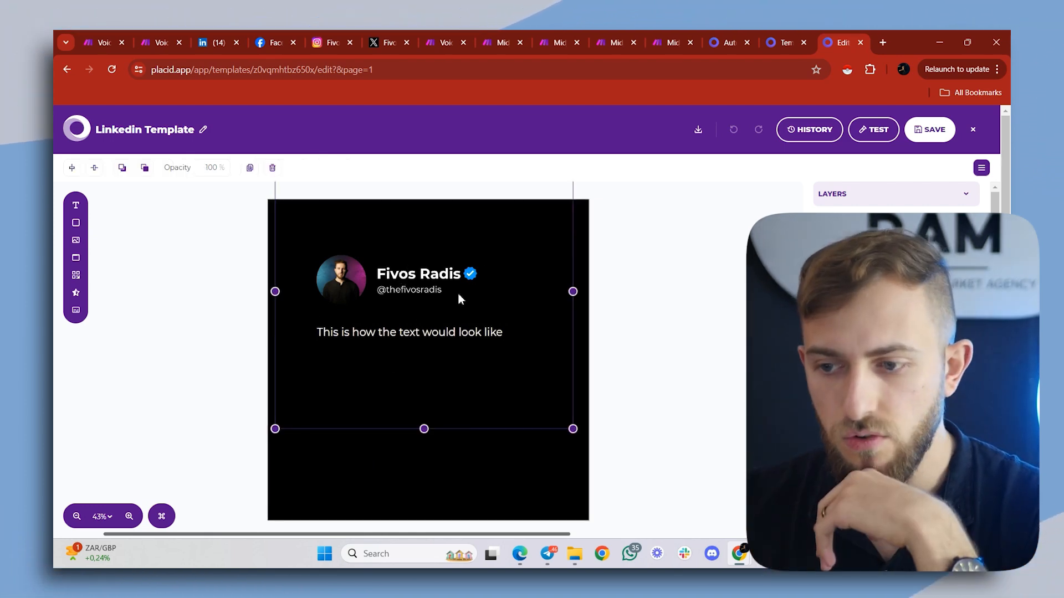
left_click(349, 335)
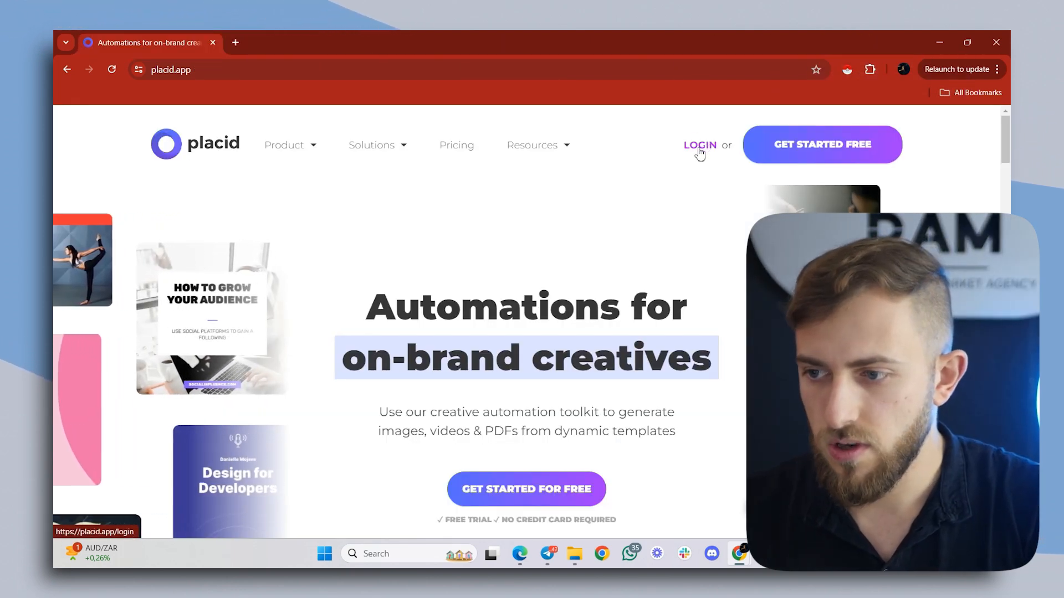
- Log in to Placid and start a new project titled "Make Social Media Content"
left_click(700, 147)
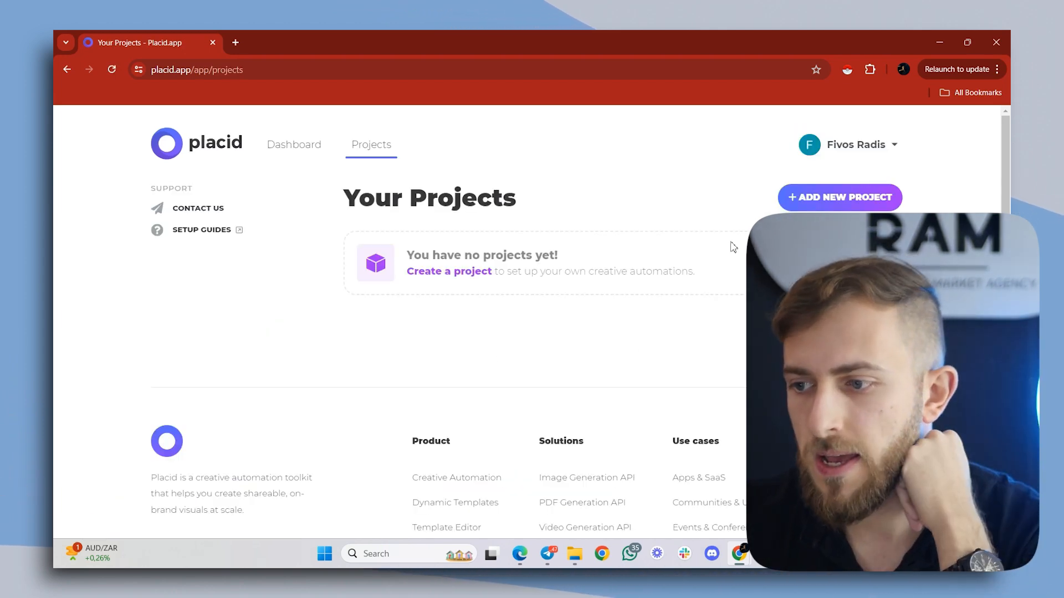
left_click(801, 200)
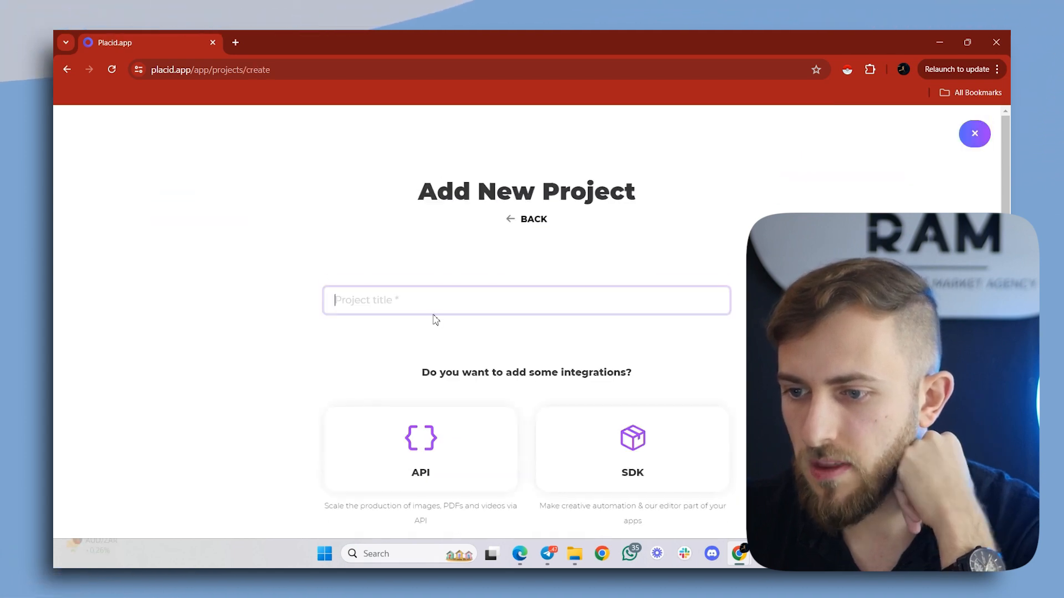
type("Mak")
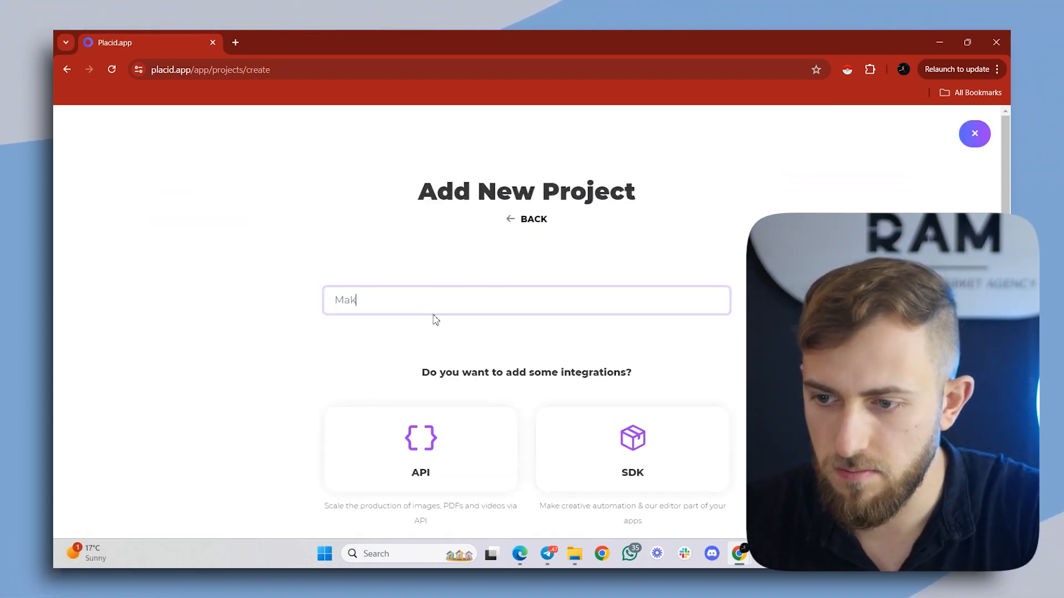
type("e Soci")
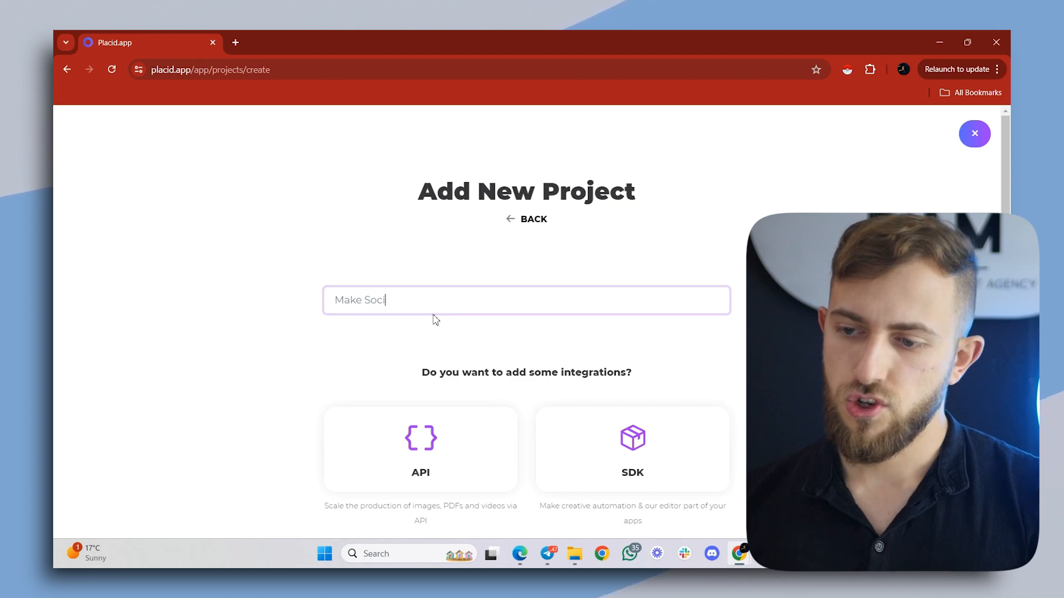
type("al Media Content")
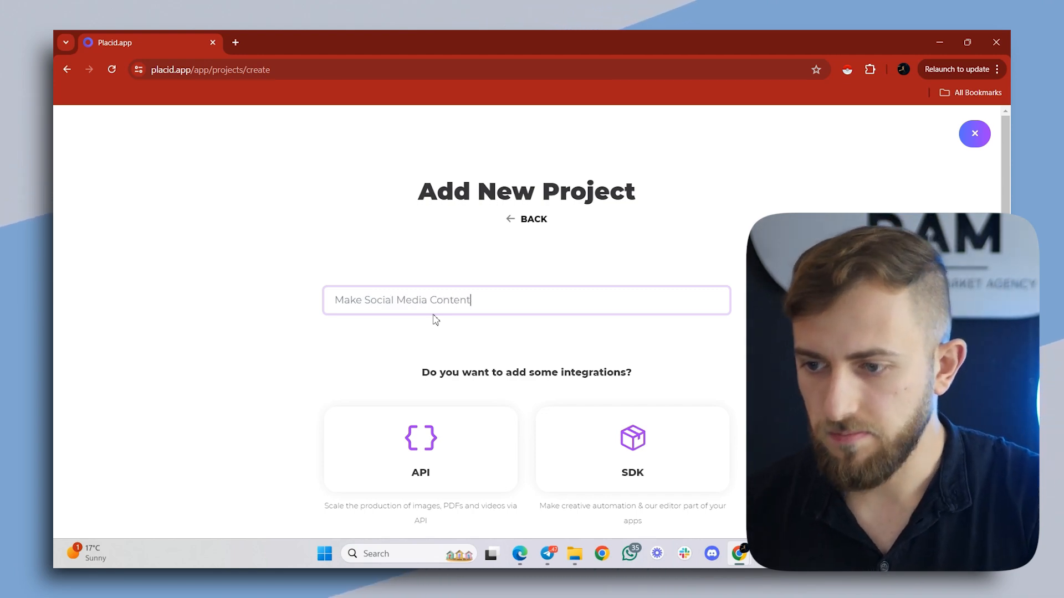
- Add the API and Make integrations to the new project and create it
scroll(435, 317, "down", 2)
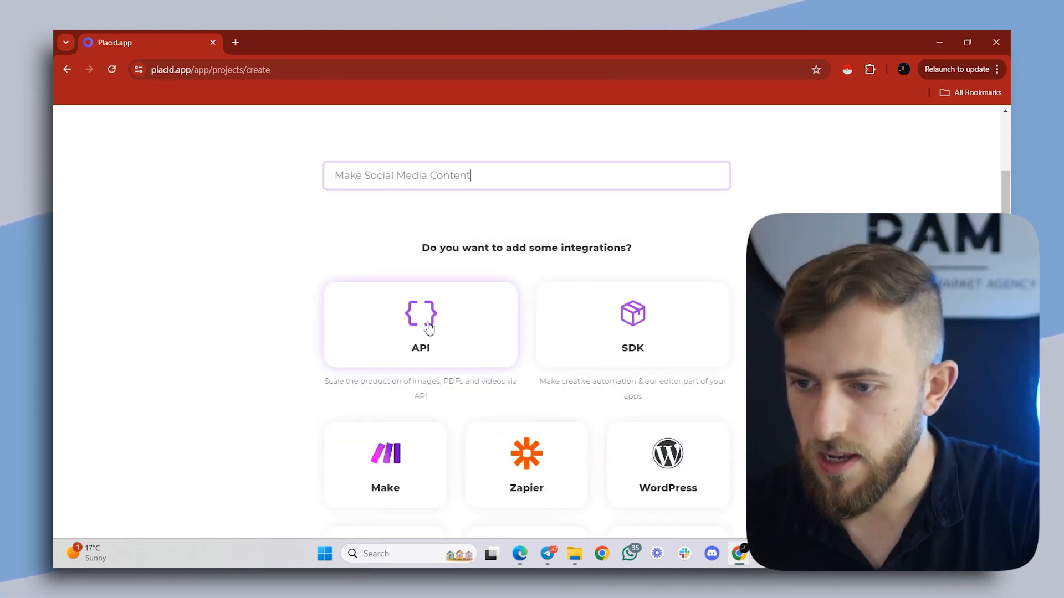
scroll(430, 328, "down", 5)
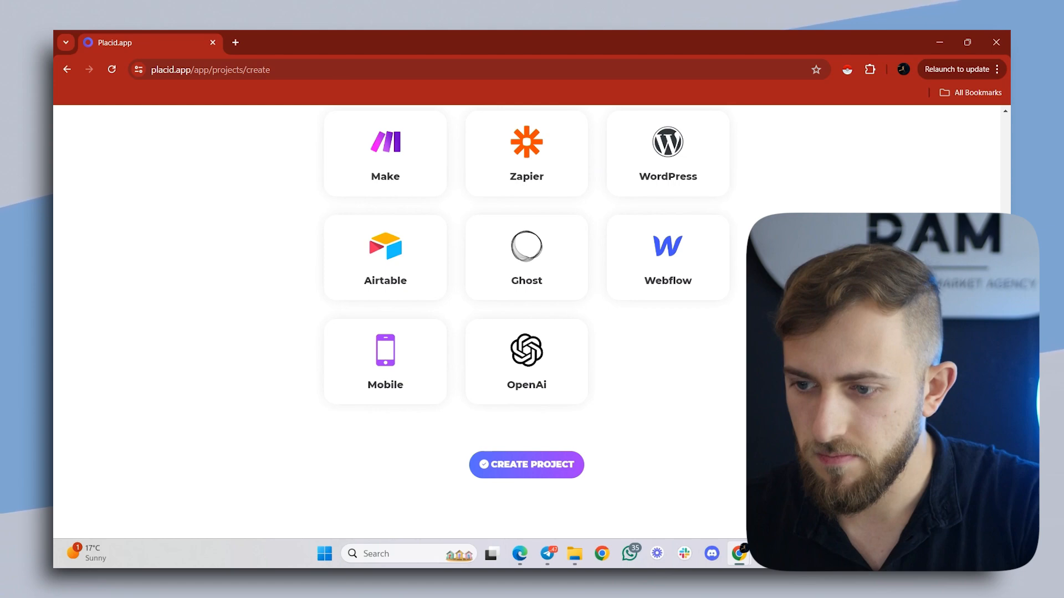
left_click(512, 467)
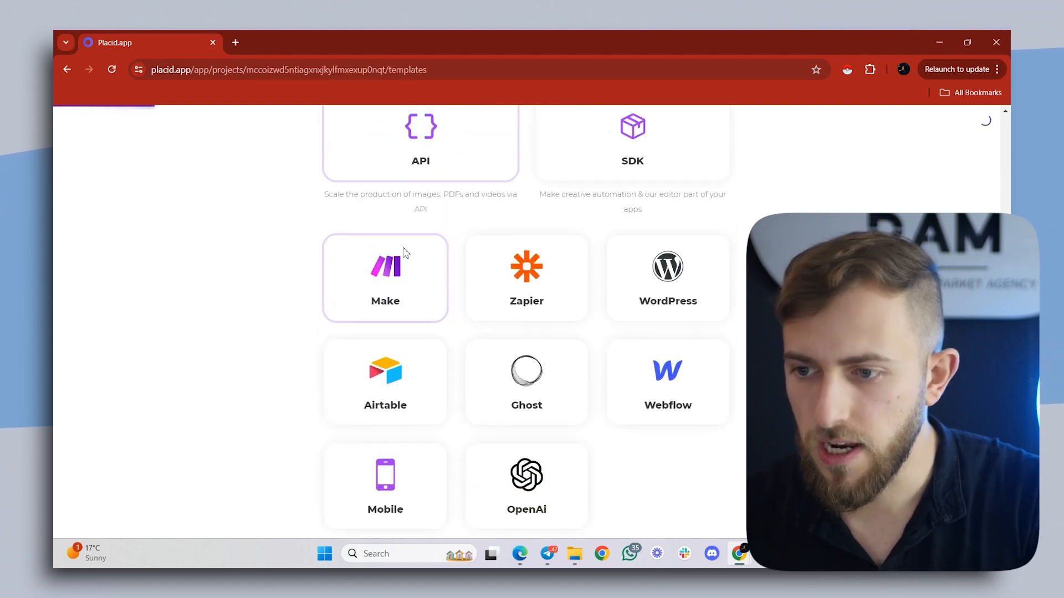
- Create a custom blank template in the Feed Square size, 1200x1200, and open it for editing
scroll(328, 289, "down", 2)
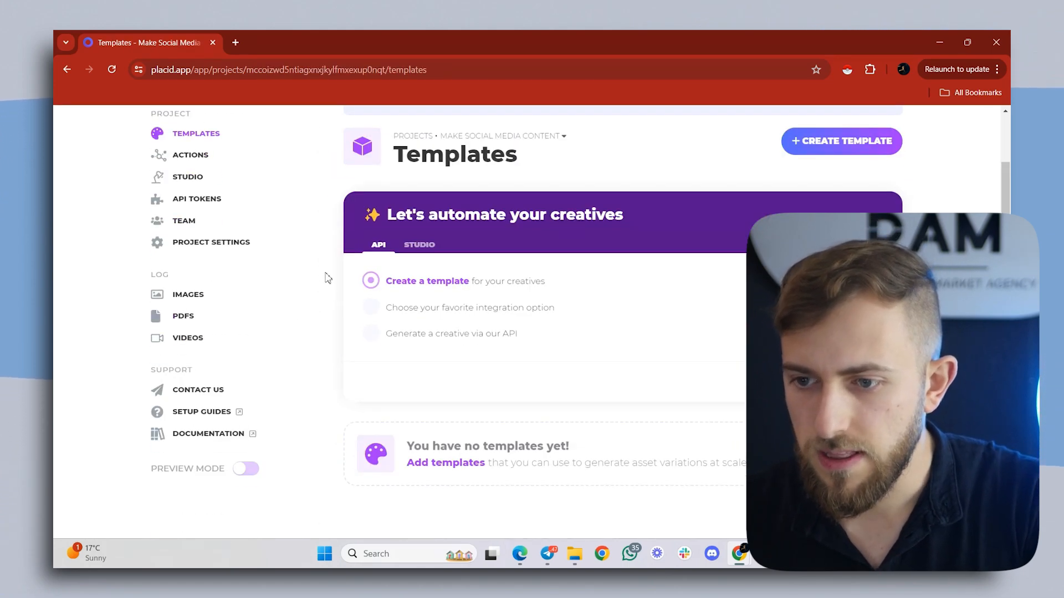
left_click(816, 151)
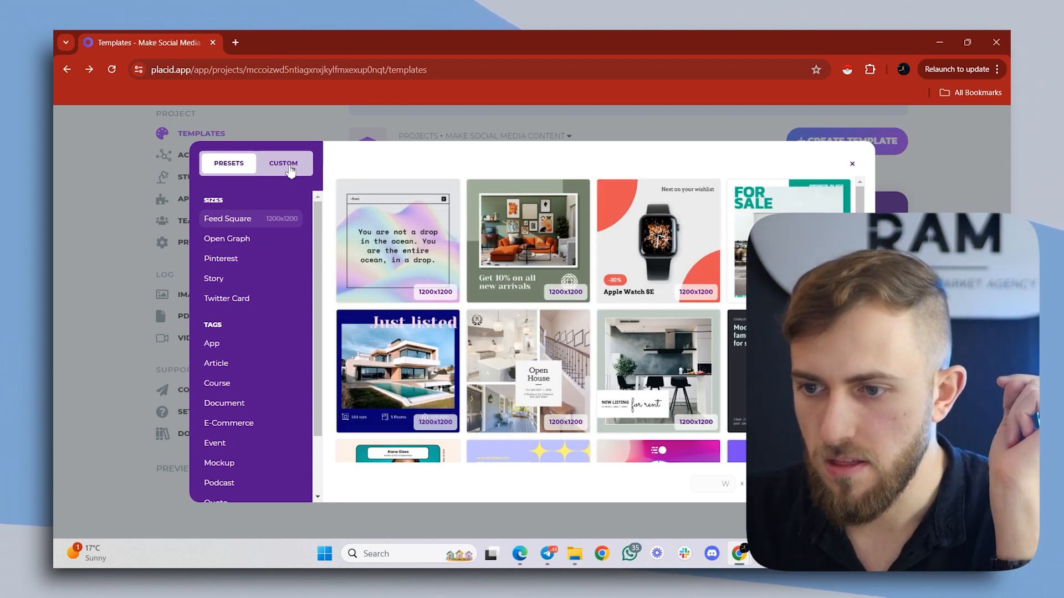
left_click(289, 170)
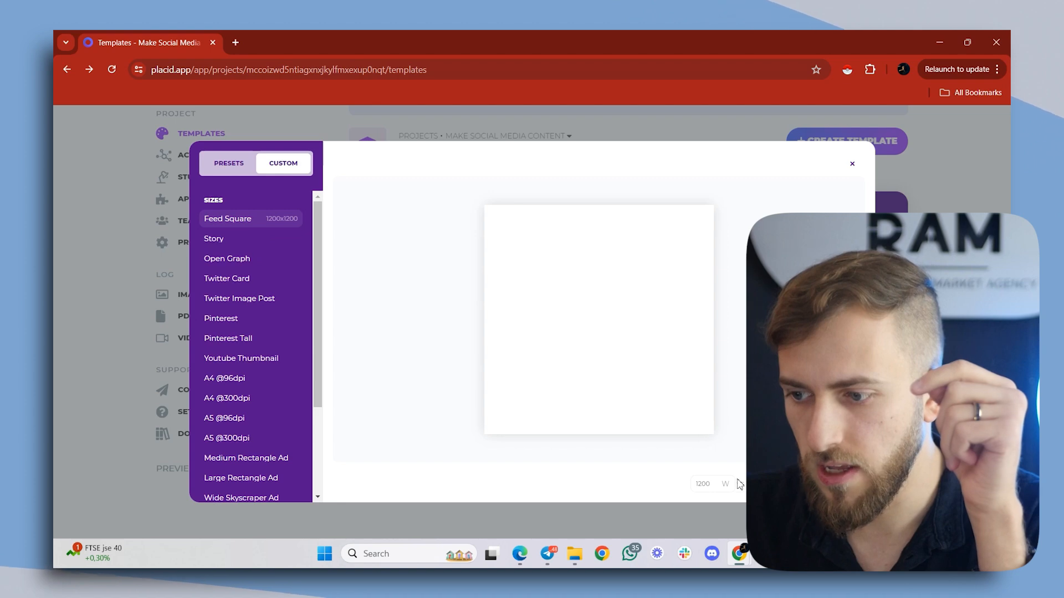
left_click(708, 484)
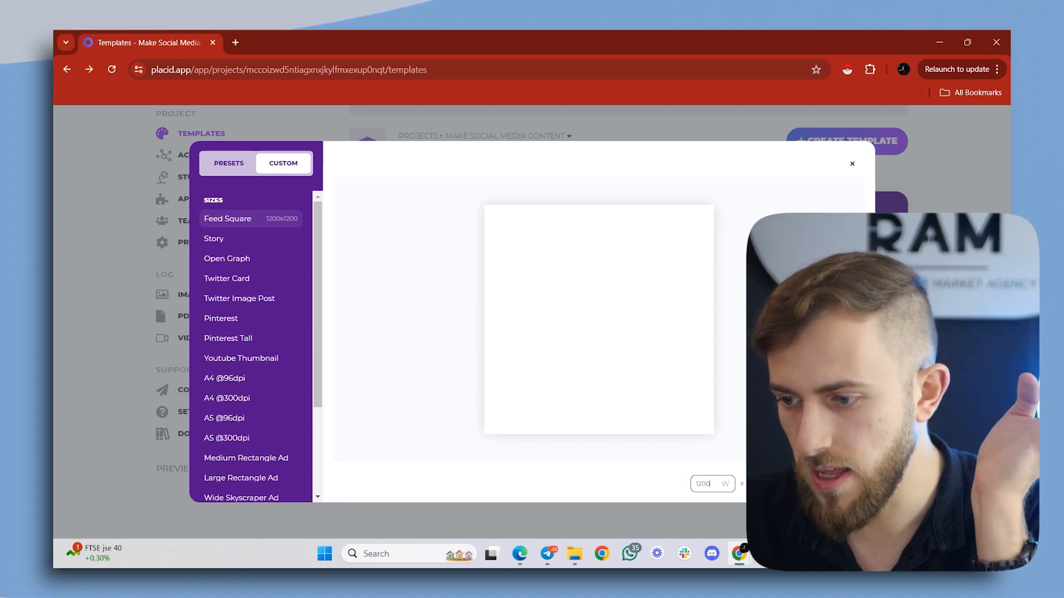
double_click(707, 484)
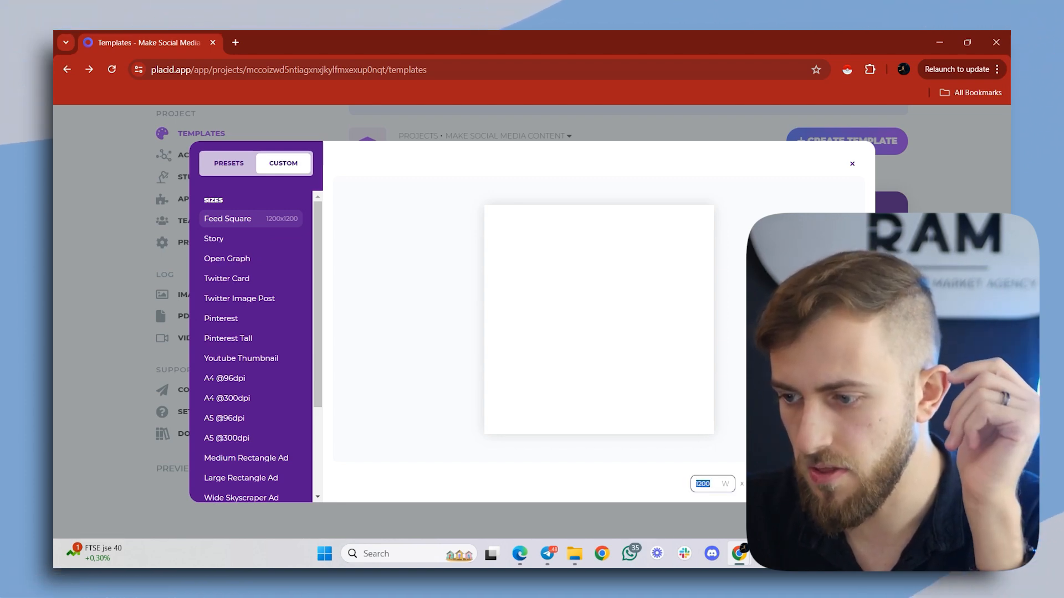
left_click(831, 485)
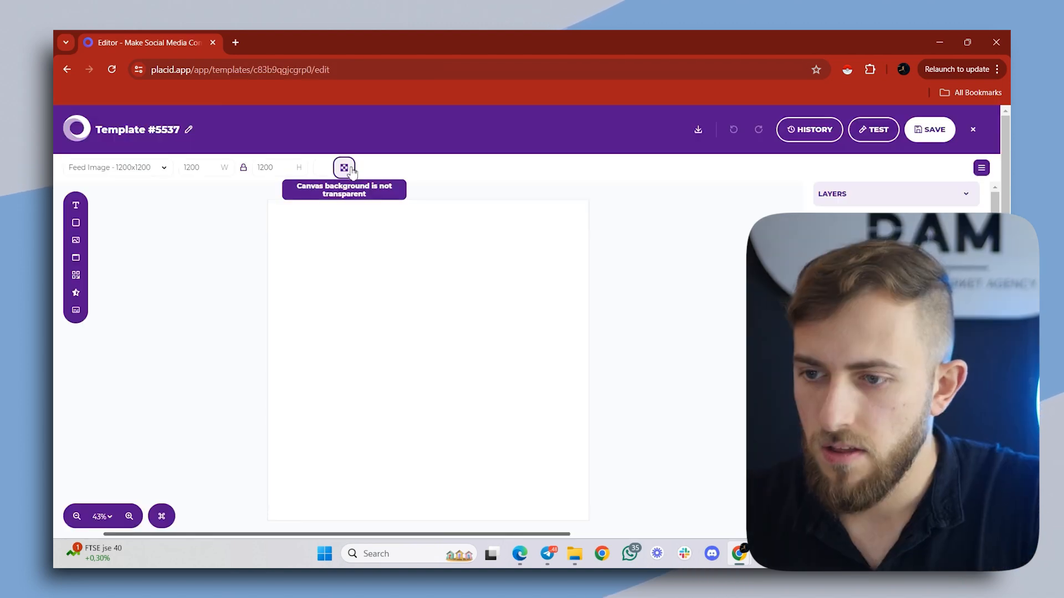
- Set the blank template's canvas background colour to black
left_click(323, 169)
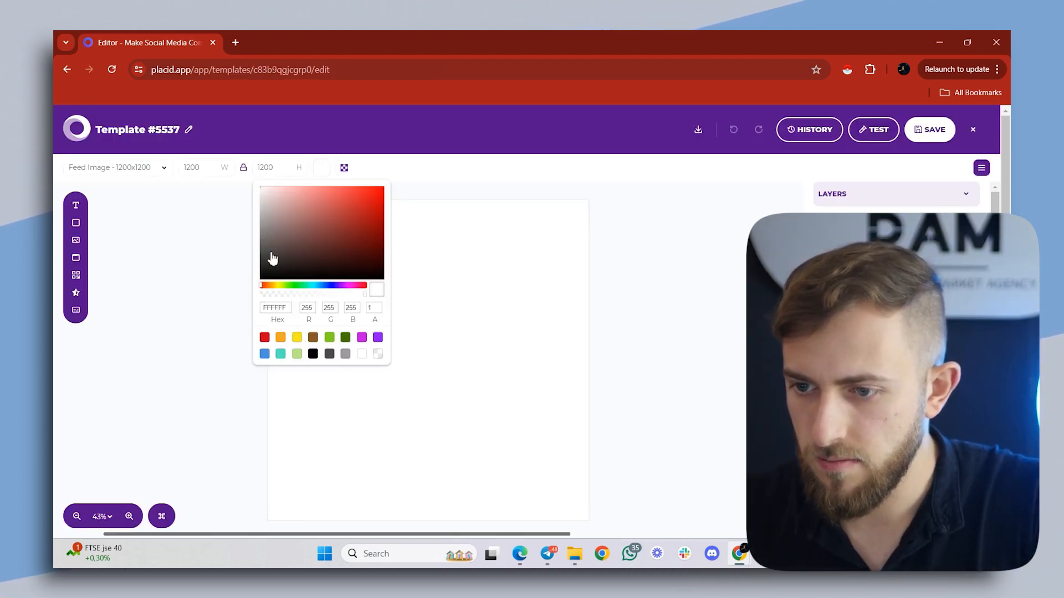
mouse_move(268, 254)
left_mouse_down()
mouse_move(237, 301)
mouse_move(272, 268)
left_mouse_up()
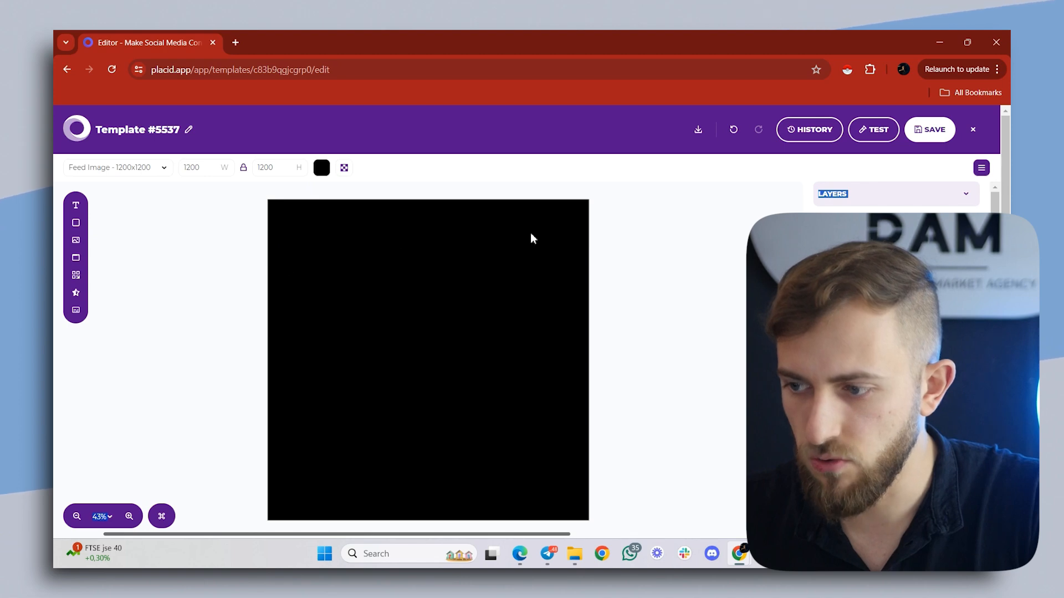
left_click(624, 233)
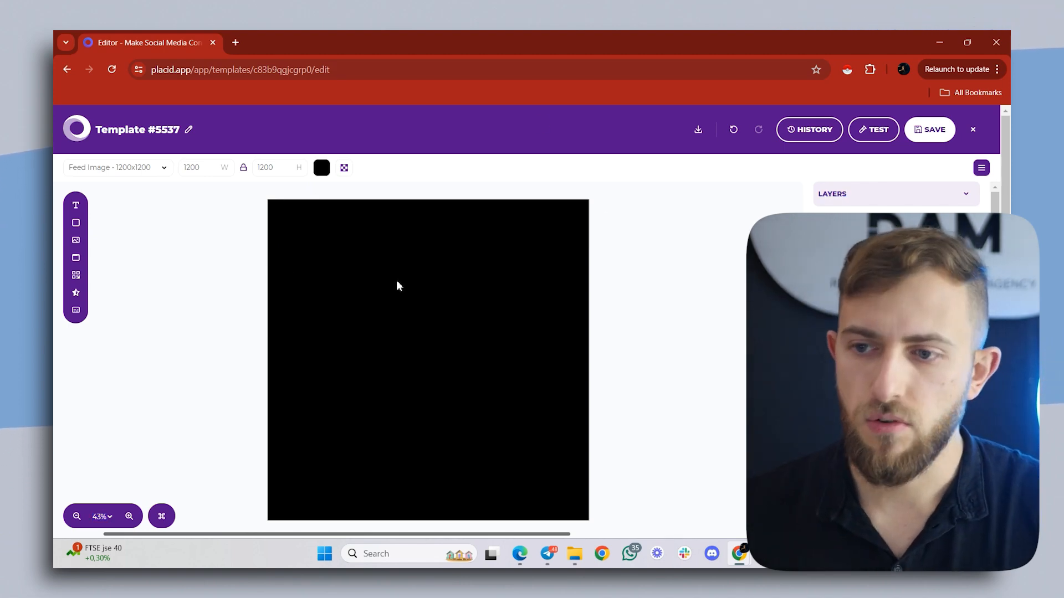
- Switch to Canva in a new browser tab and create a blank Instagram Post design
left_click(235, 42)
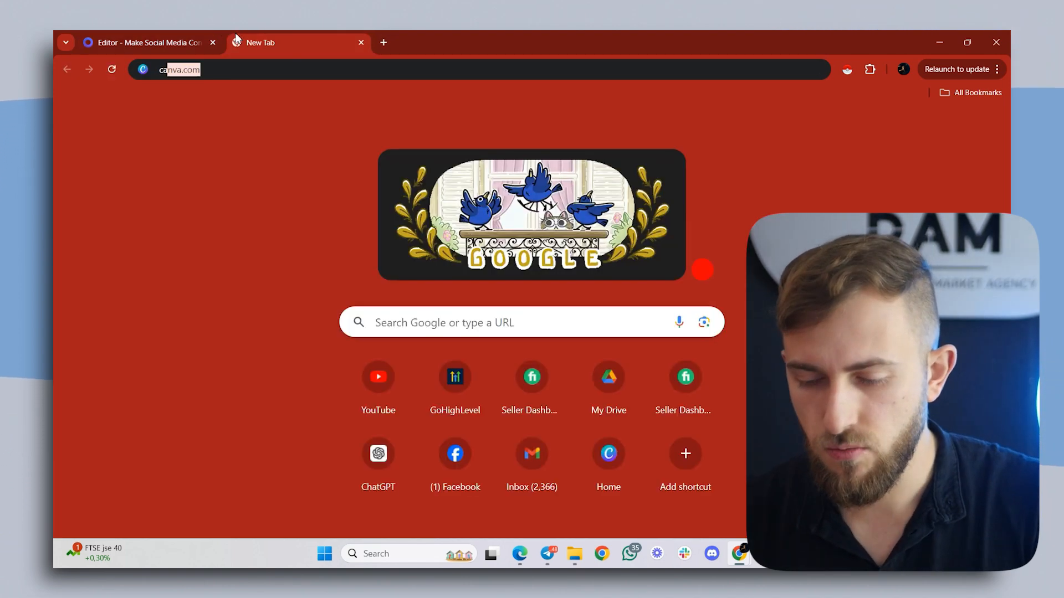
type("canva.")
key("Return")
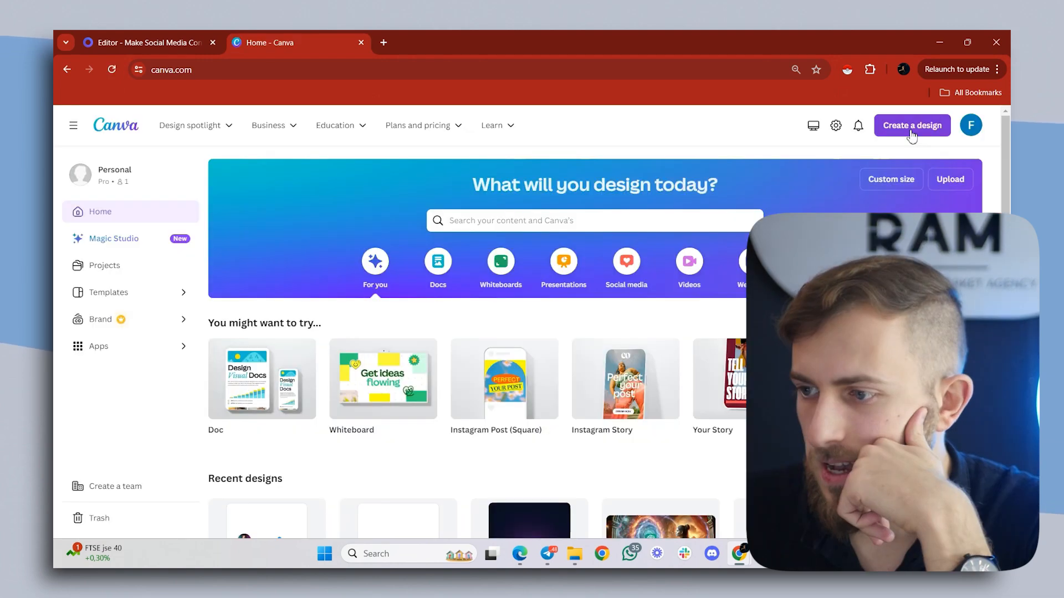
left_click(911, 133)
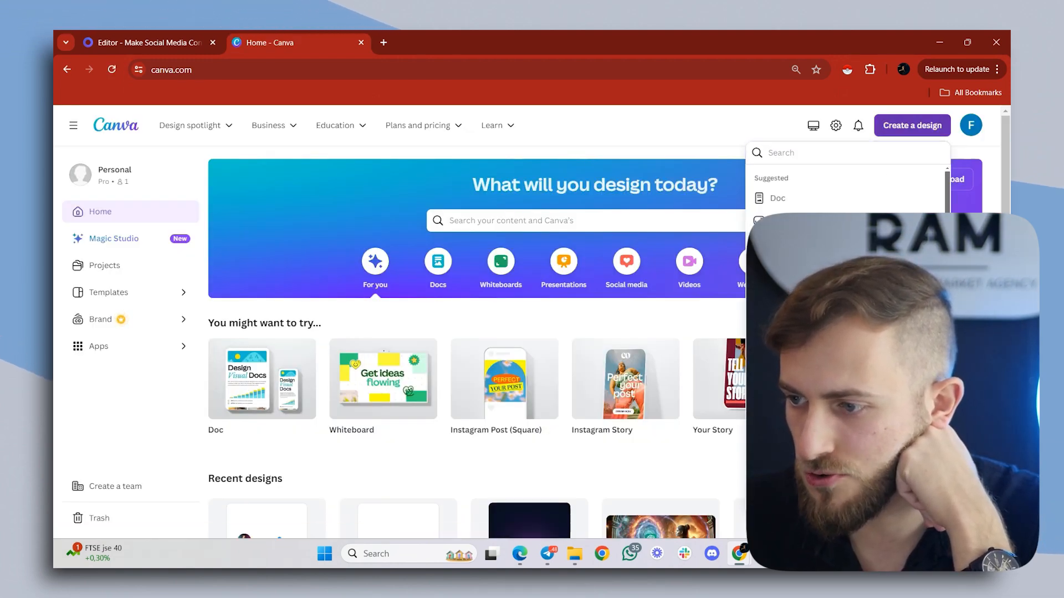
left_click(383, 350)
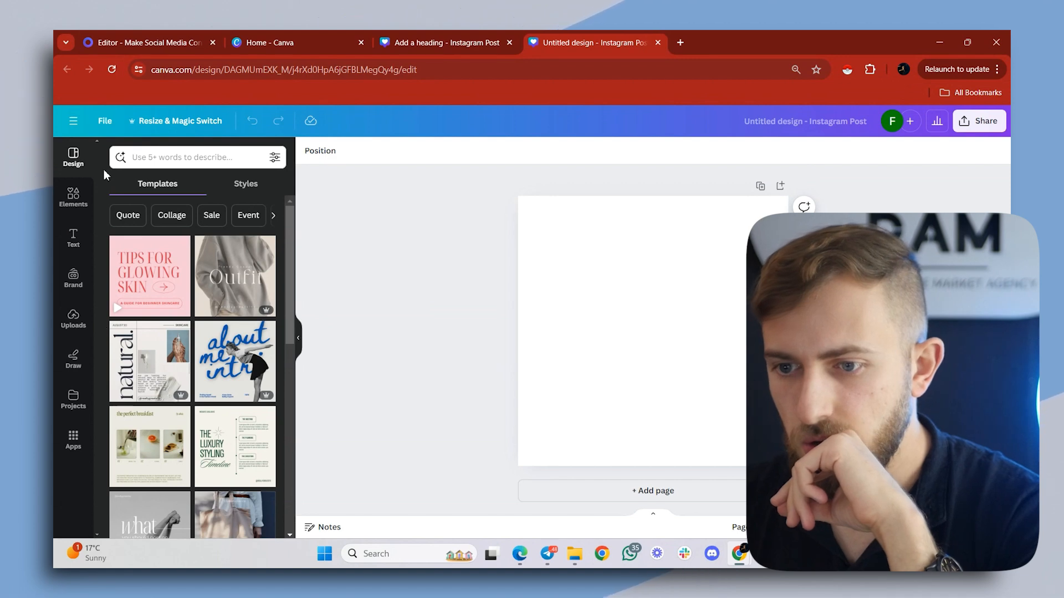
- Search the elements for "frame" and add the circular frame to the blank page
left_click(73, 198)
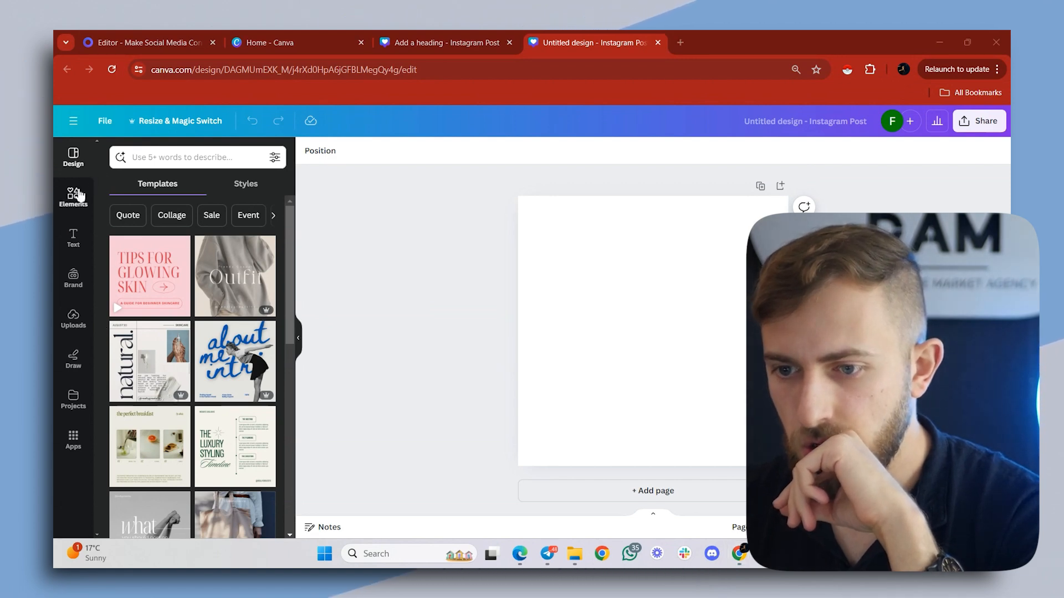
left_click(188, 158)
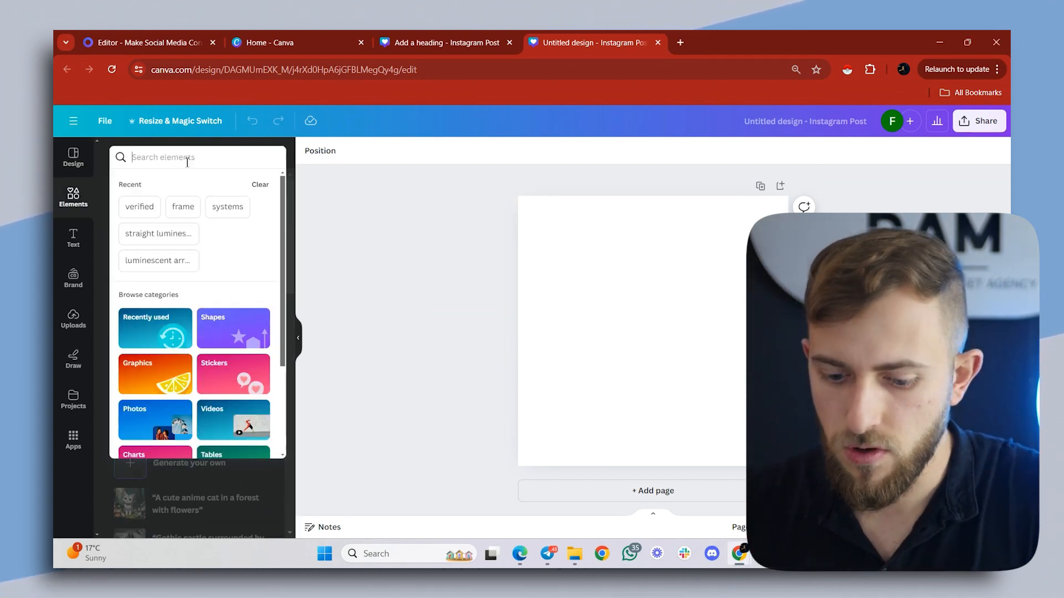
type("frame")
key("Return")
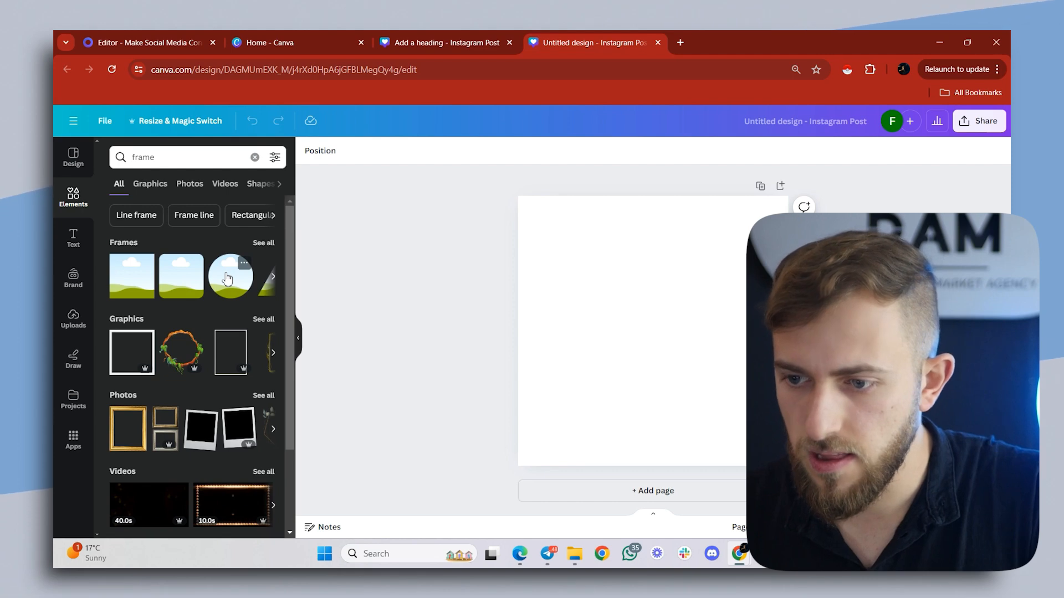
left_click(227, 278)
- Shrink the circular frame near the page's left edge and fill it with the uploaded dark portrait photo
left_click_drag(625, 306, 559, 306)
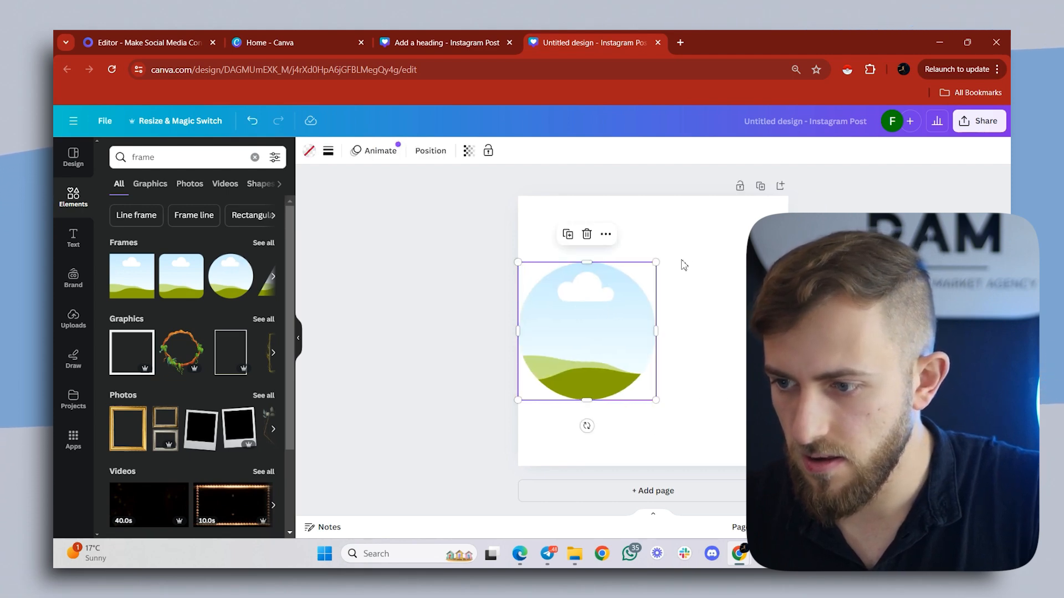
left_click_drag(659, 260, 611, 304)
mouse_move(555, 344)
left_mouse_down()
mouse_move(575, 322)
mouse_move(564, 327)
left_mouse_up()
left_click(74, 319)
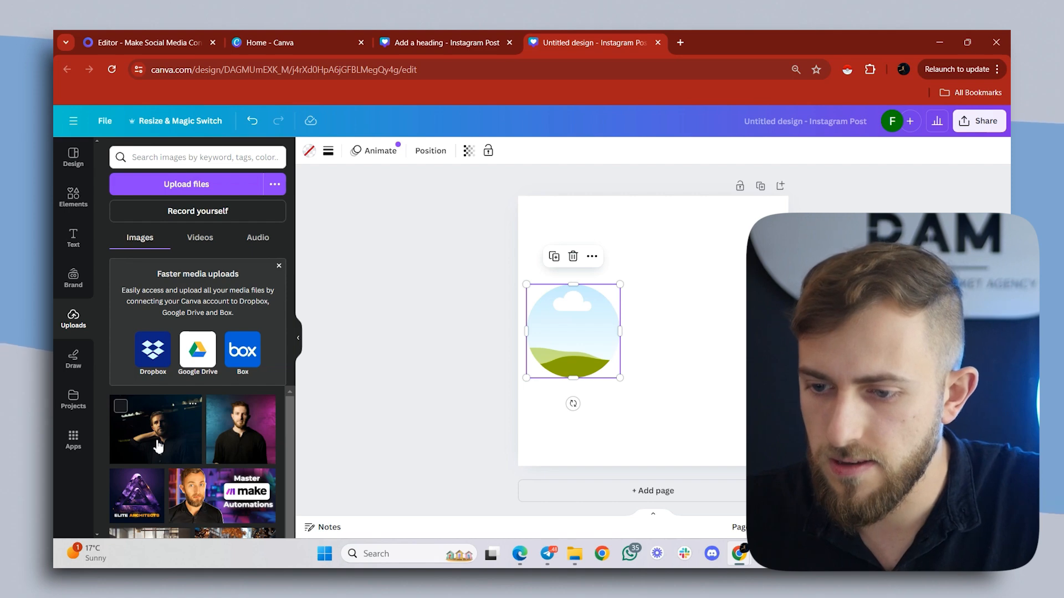
left_click_drag(158, 446, 586, 334)
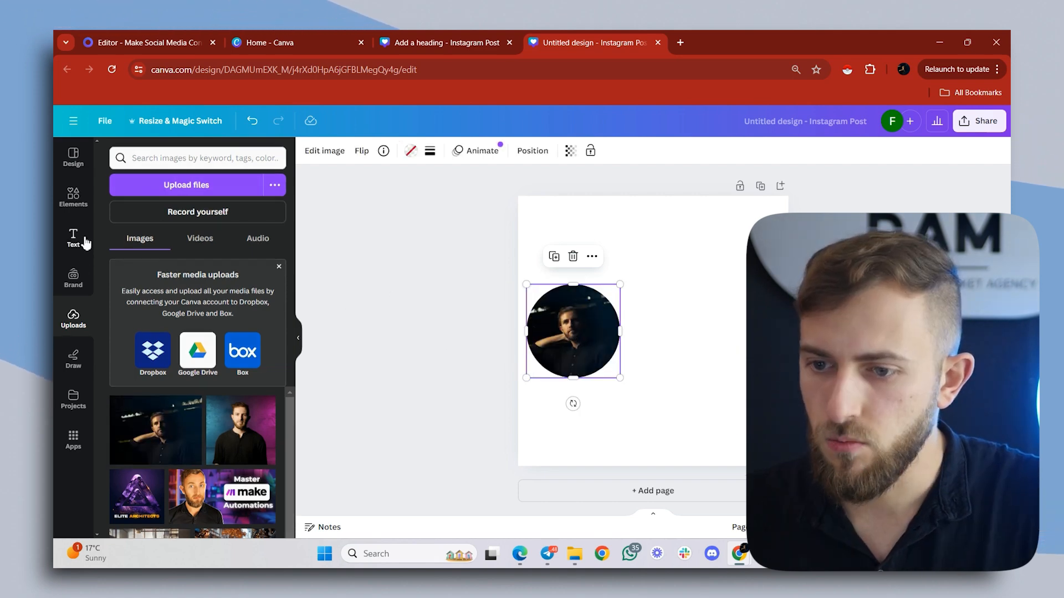
- Add a heading with the person's full name beside the circular photo, at a font size of about 45.7
left_click(75, 238)
left_click_drag(166, 304, 700, 304)
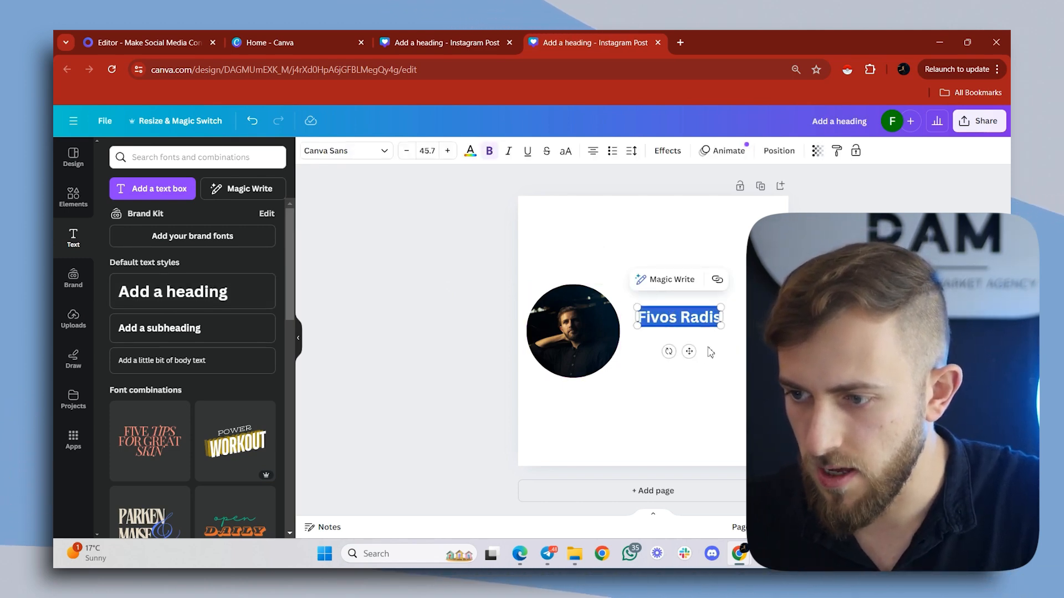
- Duplicate the name heading directly below itself and replace the copy's text with the person's @ handle in regular weight, at about size 34.4
left_click(706, 328)
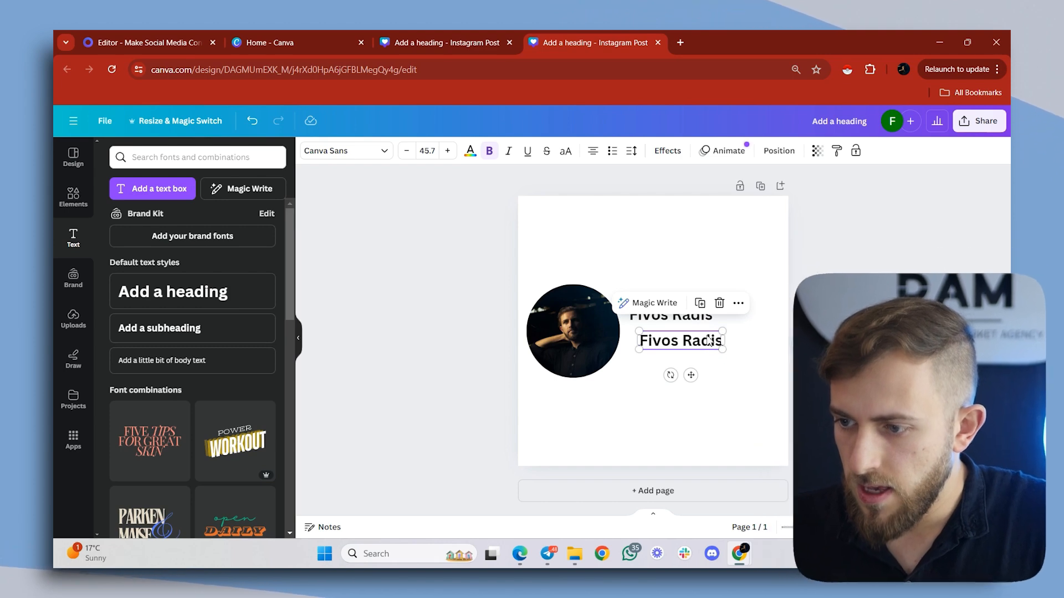
double_click(709, 337)
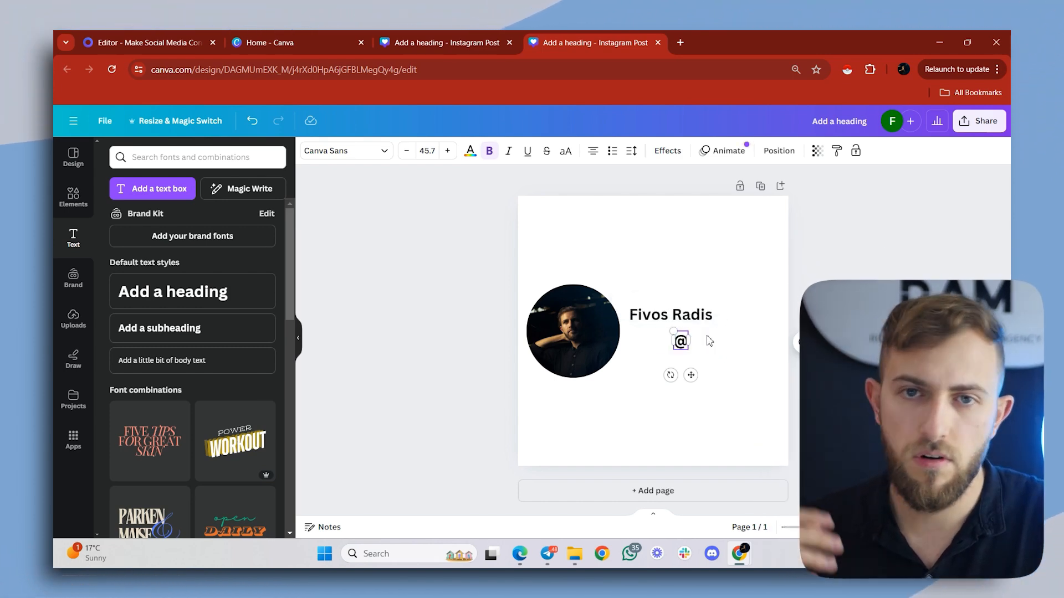
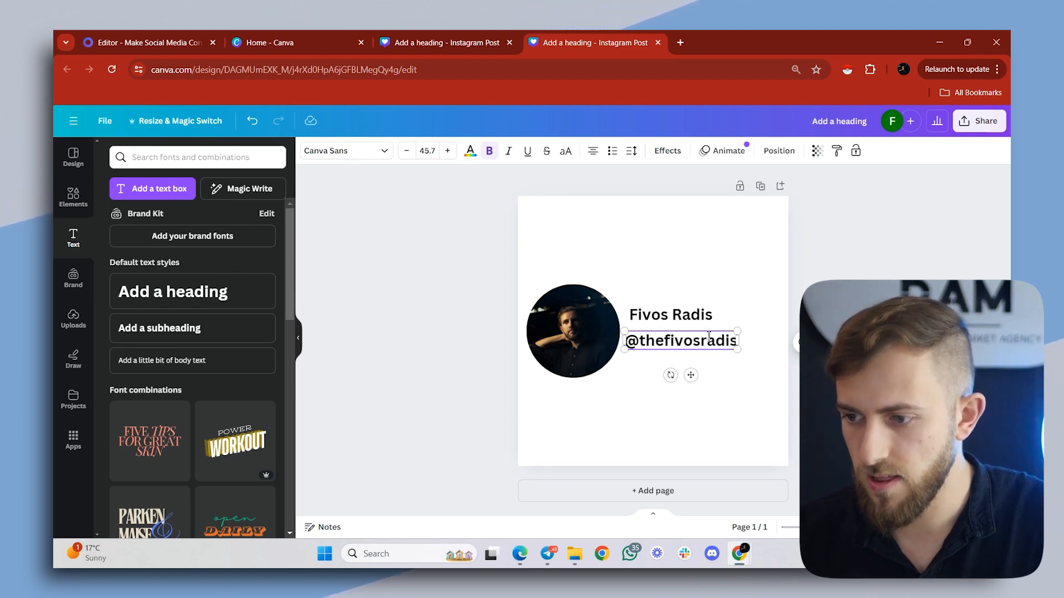
left_click(656, 348, "shift")
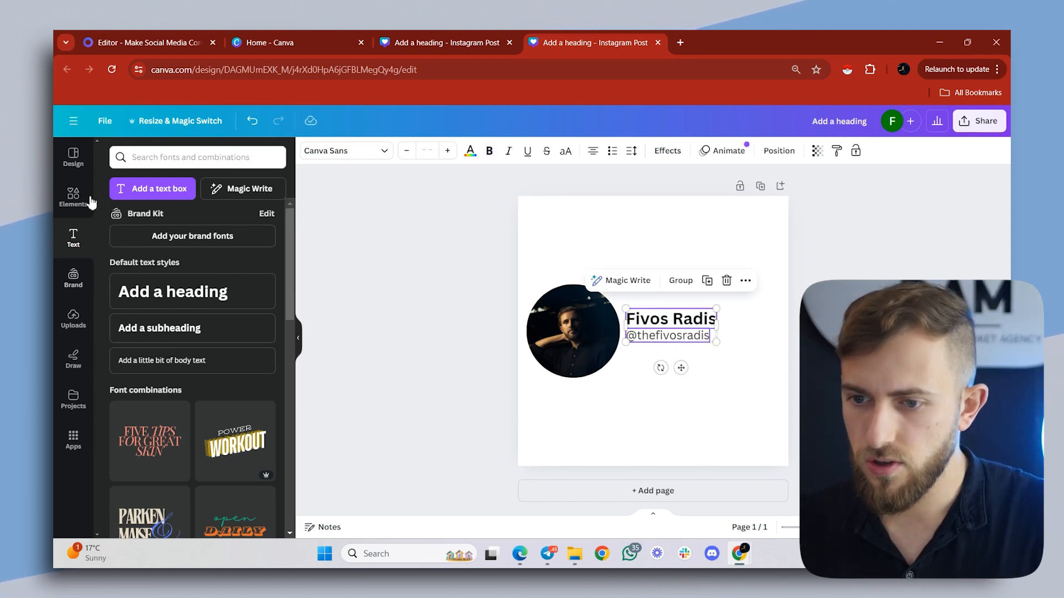
- Search the elements for "verified" and add the bright blue scalloped checkmark badge to the page
left_click(69, 206)
left_click(165, 149)
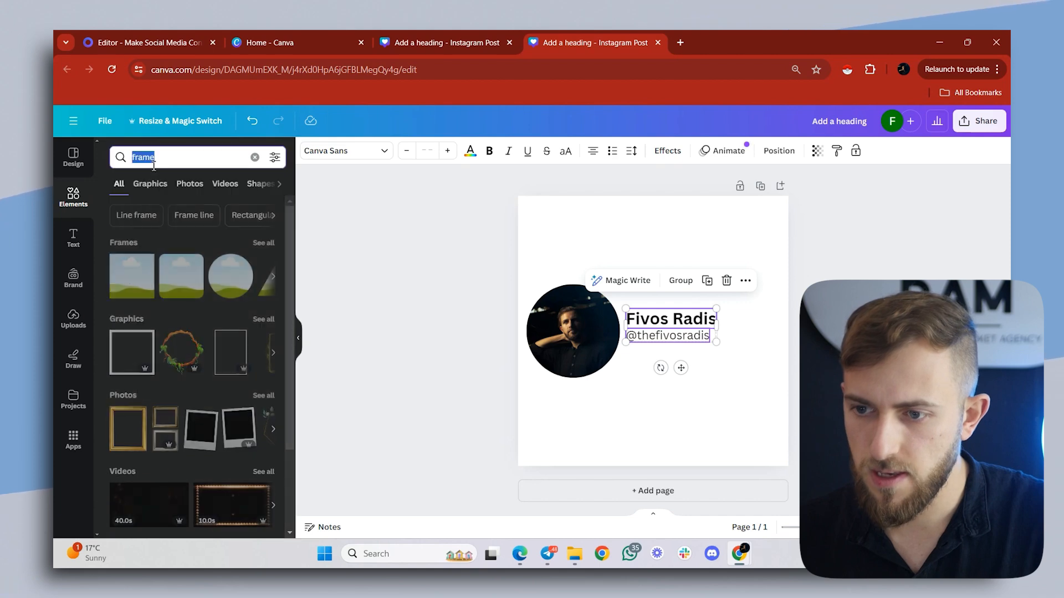
type("verified")
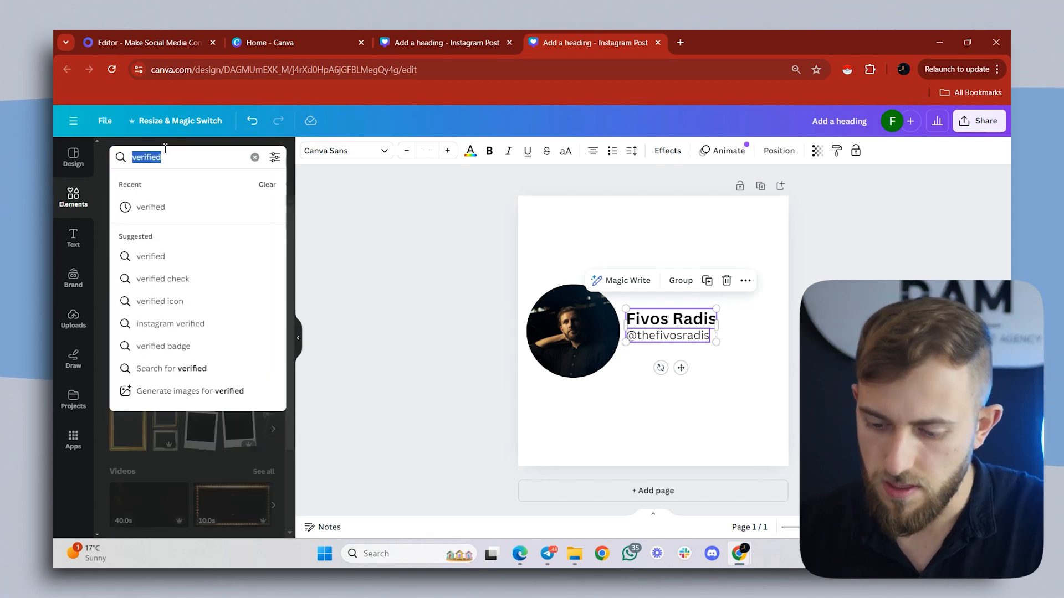
key("Return")
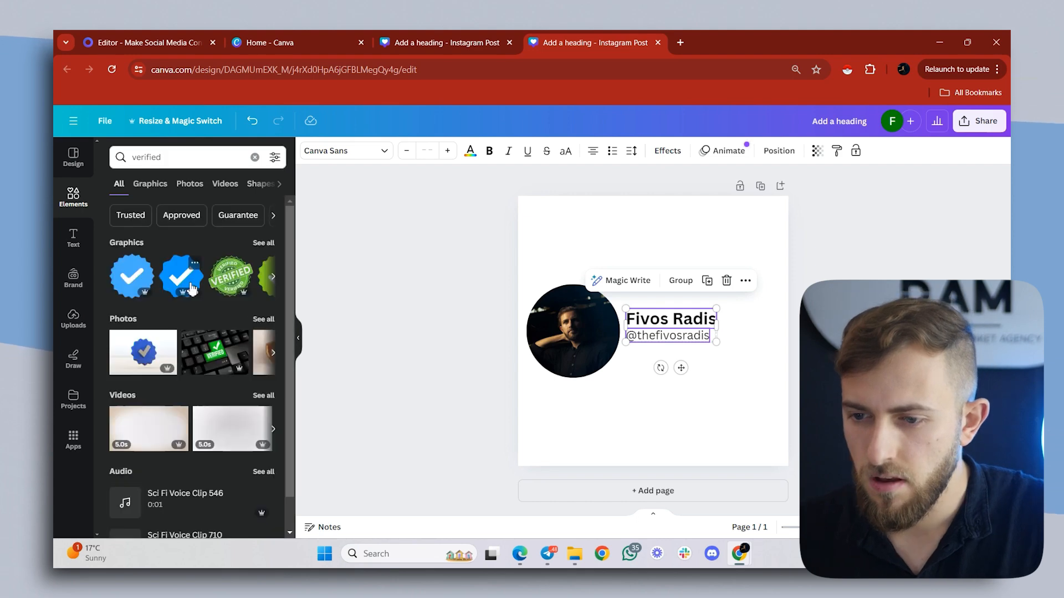
left_click(174, 280)
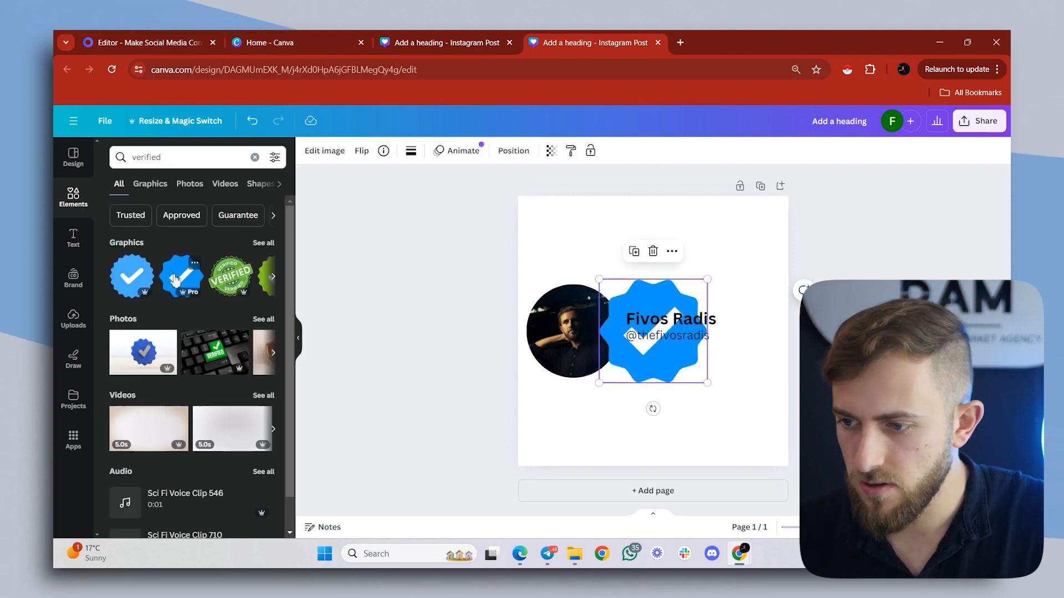
- Shrink the blue verified badge to roughly text height and place it right after the name heading
left_click_drag(707, 279, 730, 315)
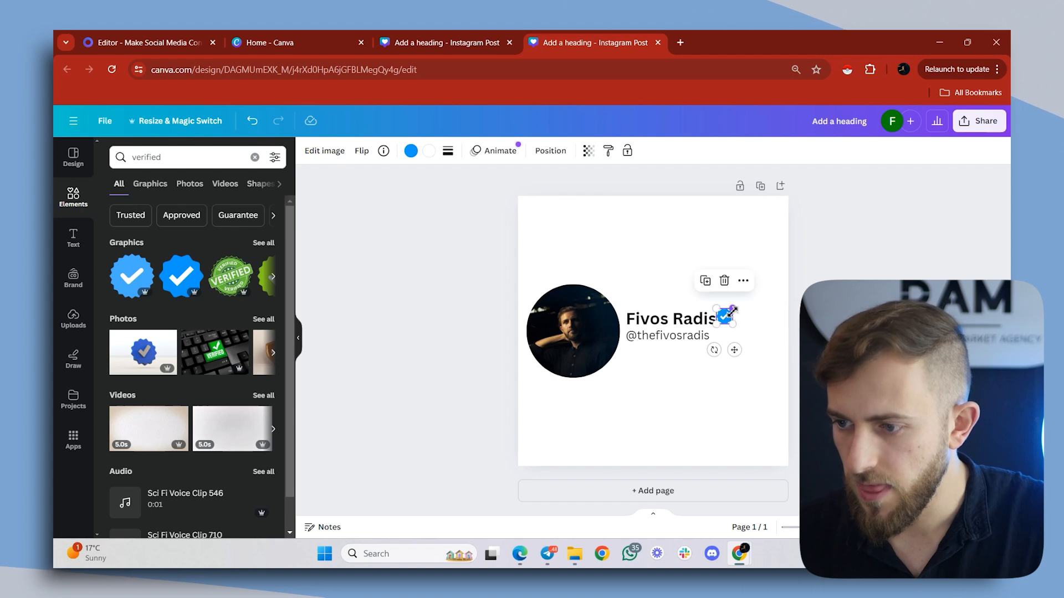
left_click(746, 320)
left_click_drag(727, 317, 730, 320)
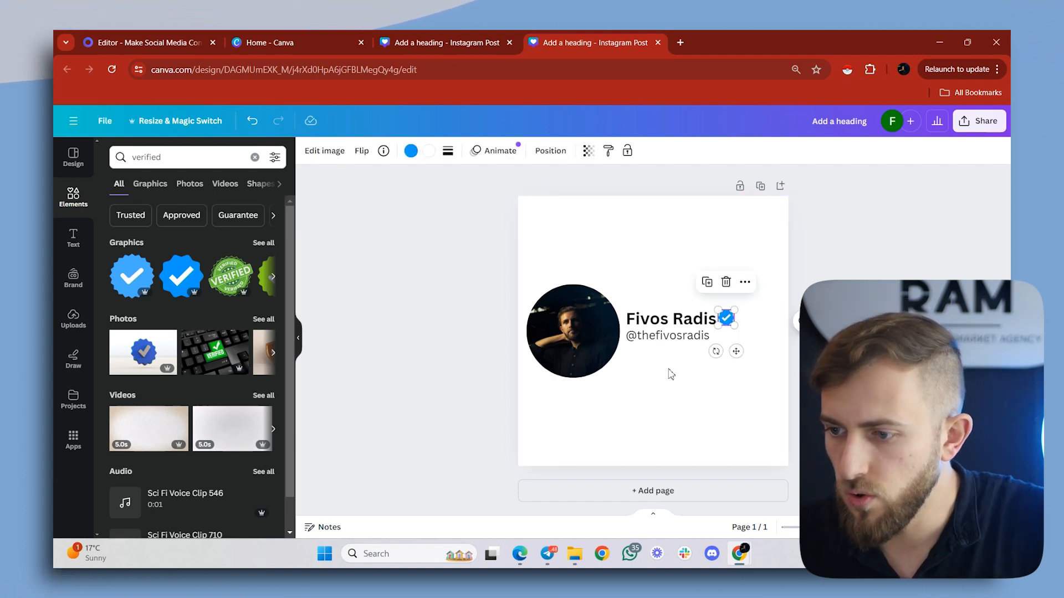
- Set the text color of both the name heading and the handle to white
left_click(653, 332)
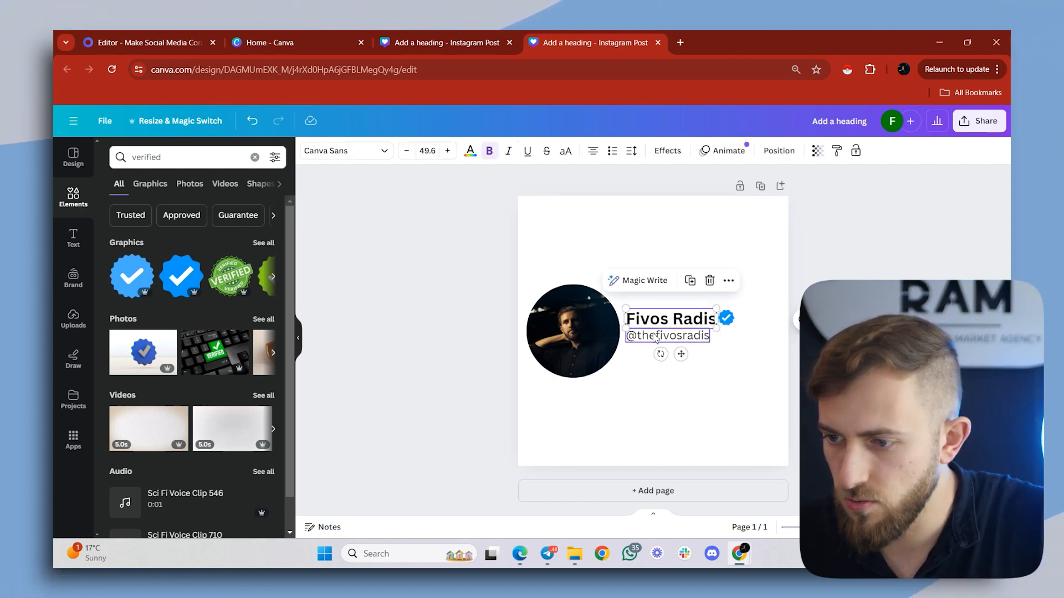
left_click(657, 324)
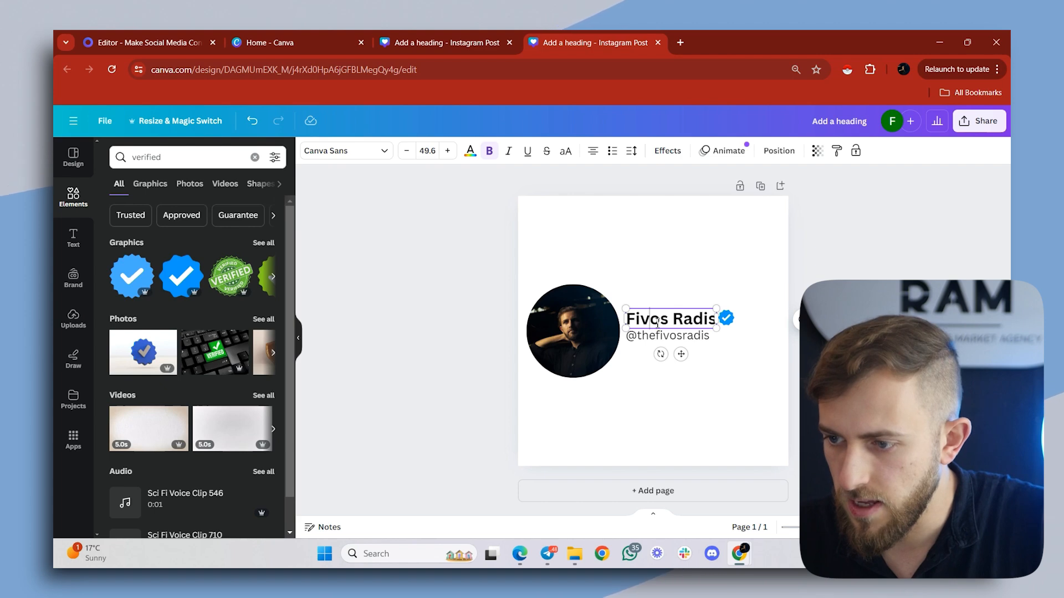
key("ctrl+a")
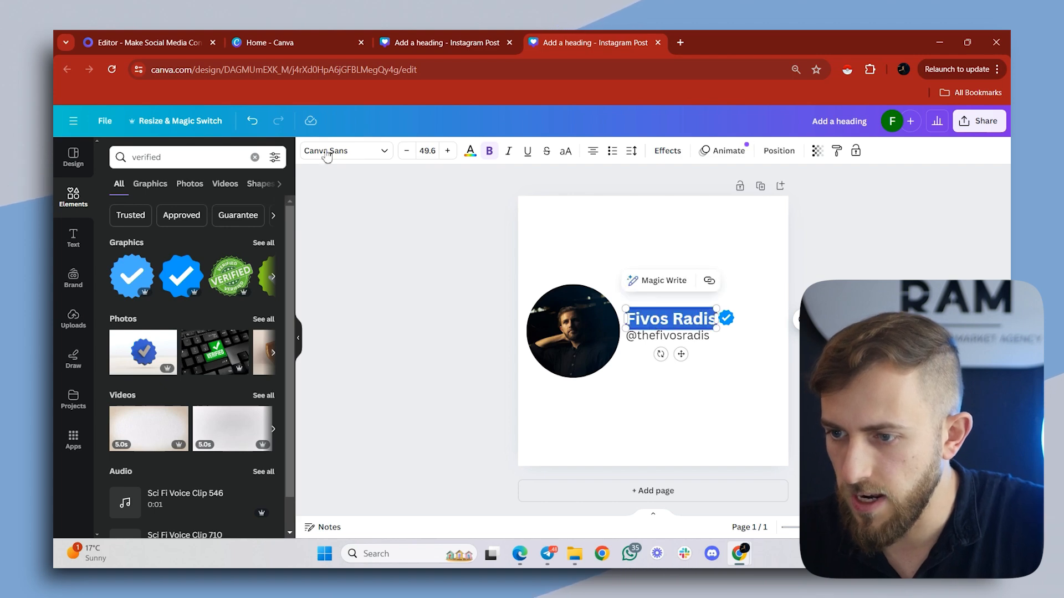
left_click(472, 154)
left_click(206, 219)
left_click(701, 337)
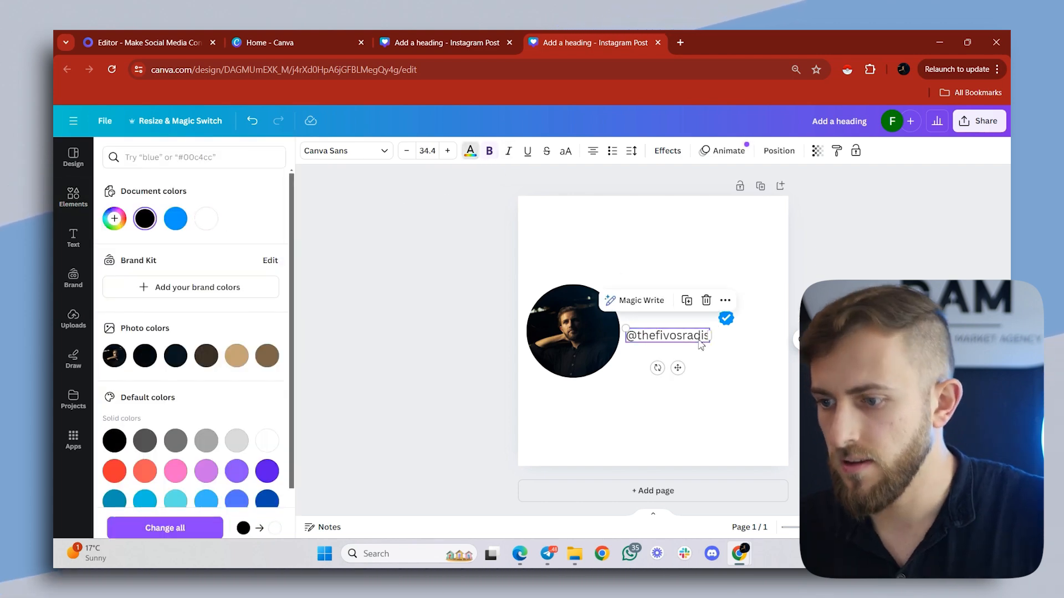
double_click(701, 337)
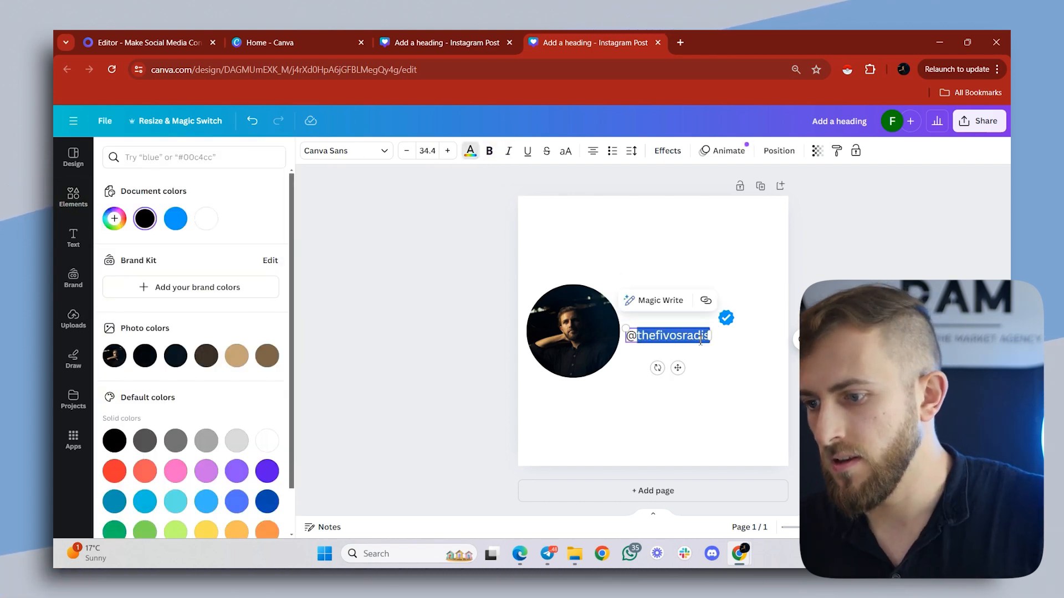
left_click(206, 219)
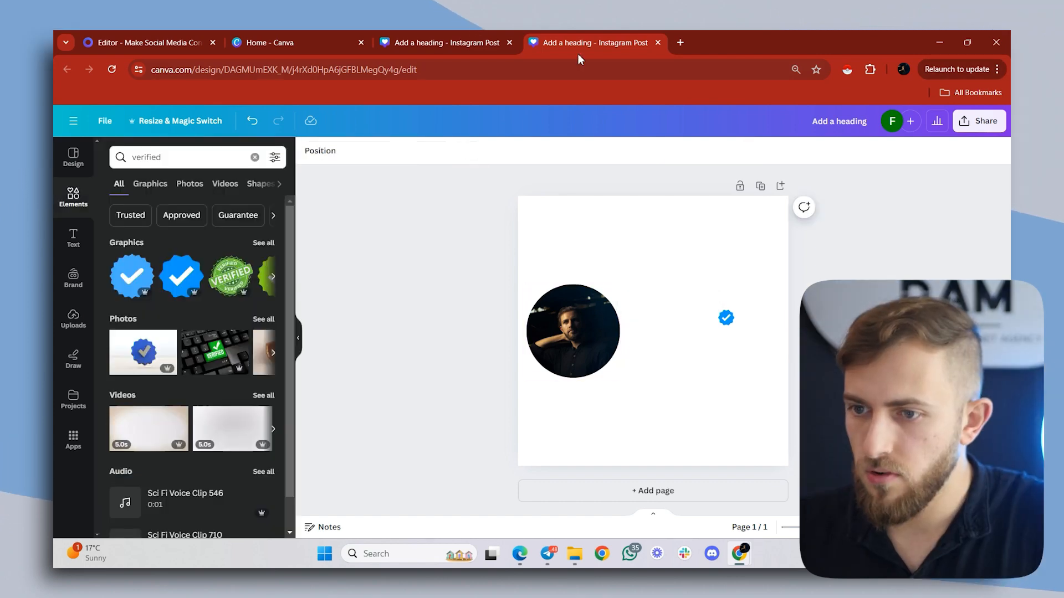
- Compare the design side by side with the Instagram reference post and make the circular photo slightly smaller
left_click(968, 42)
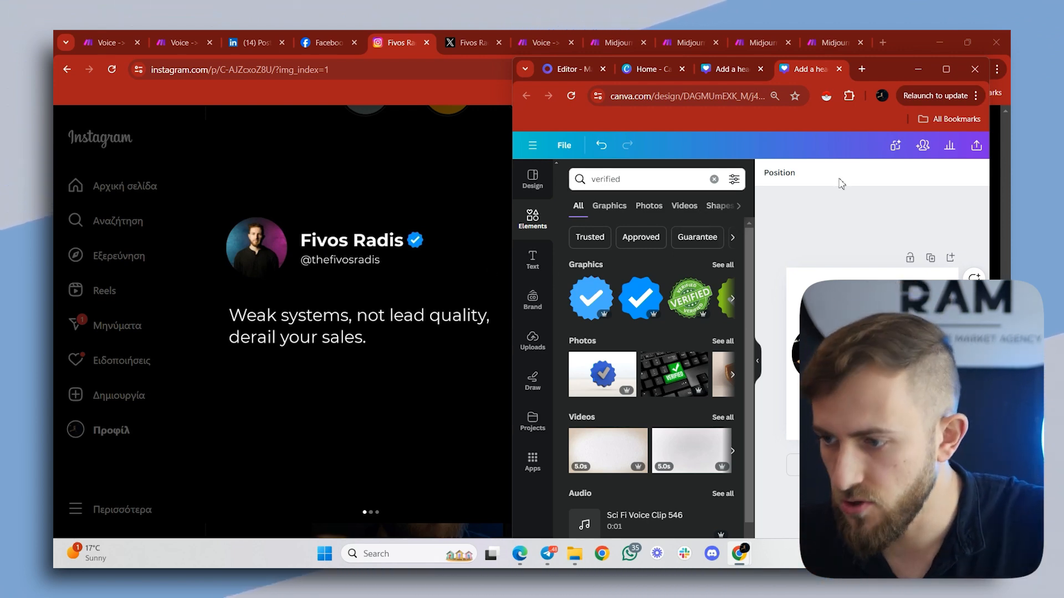
left_click(822, 354)
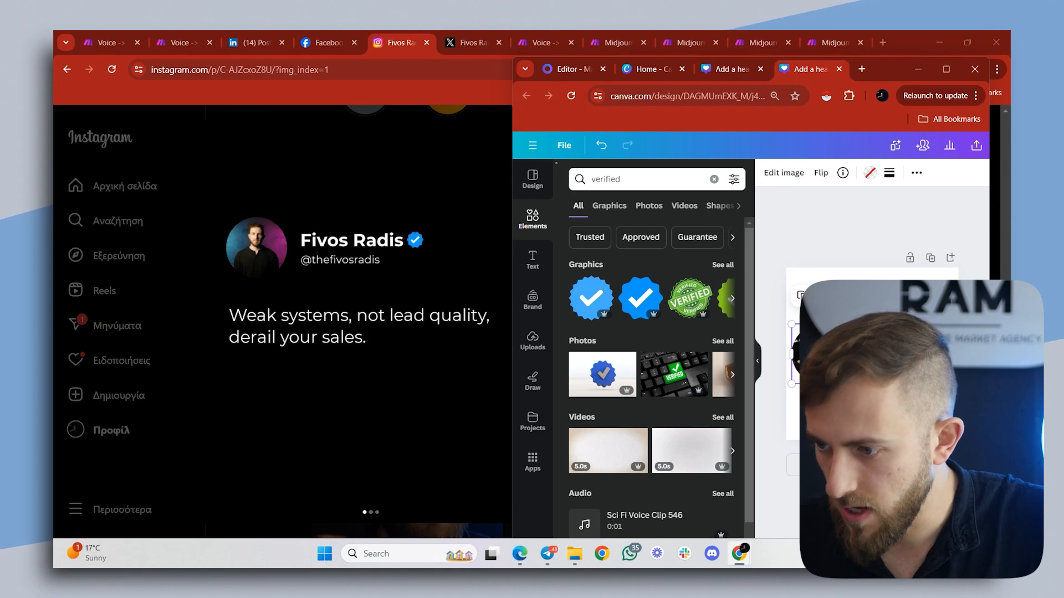
left_click_drag(815, 360, 818, 355)
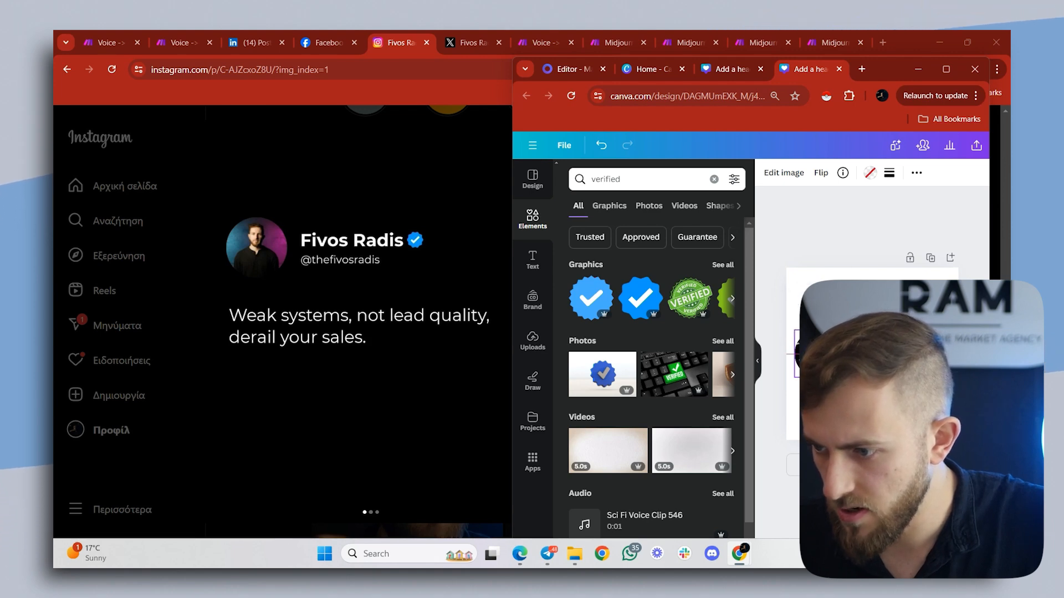
left_click(946, 69)
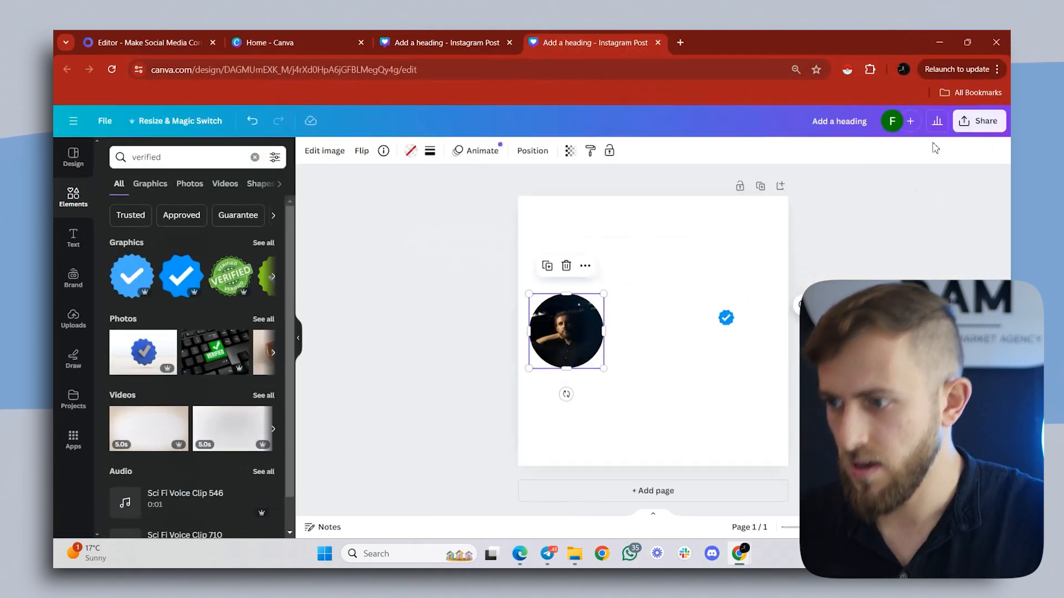
- Download the design as a PNG at size 1 with a transparent background
left_click(978, 122)
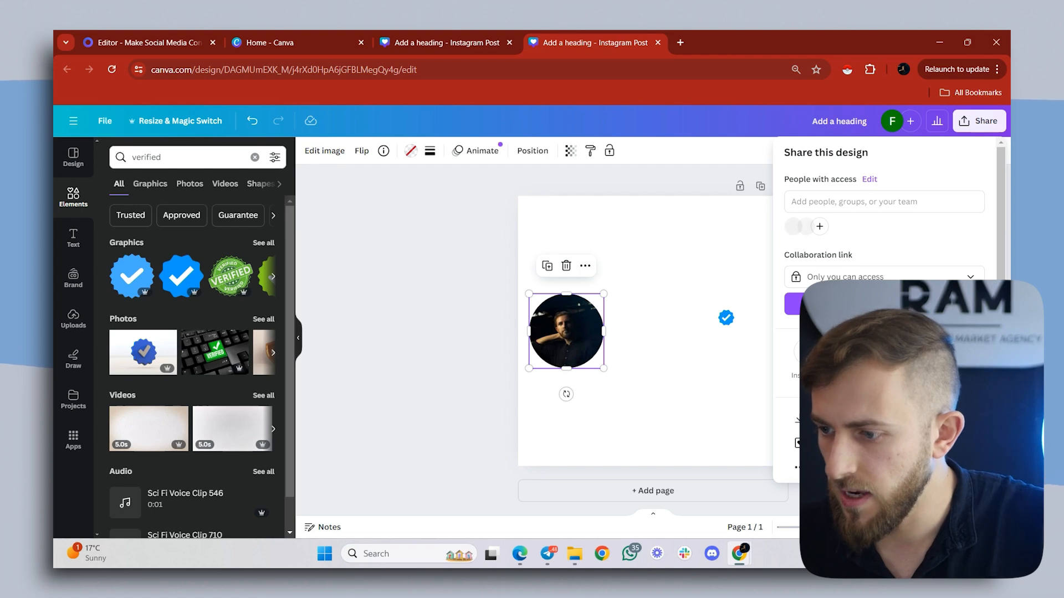
left_click(798, 420)
left_click(792, 275)
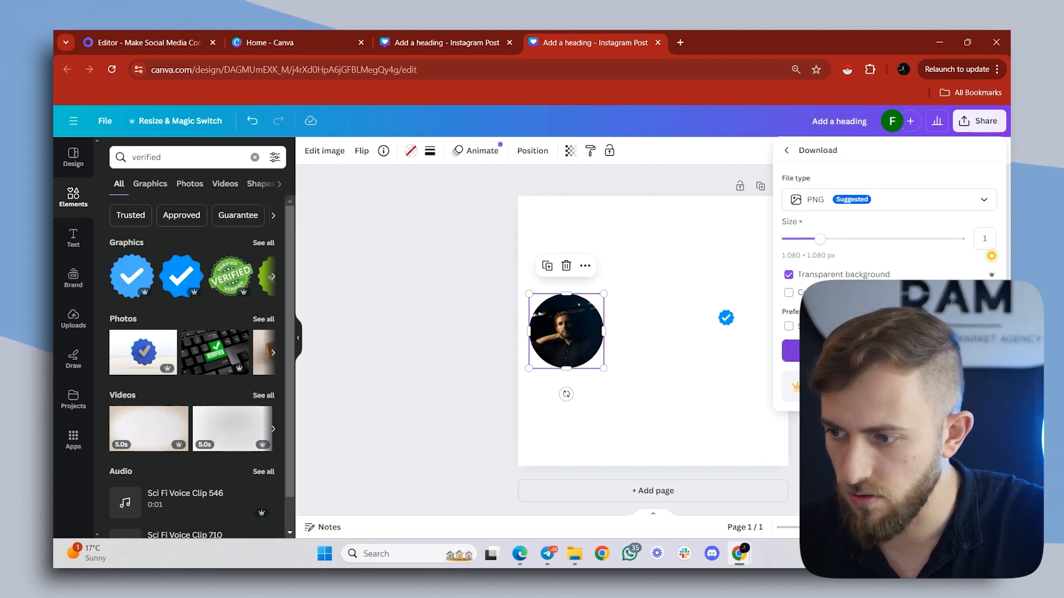
left_click(888, 351)
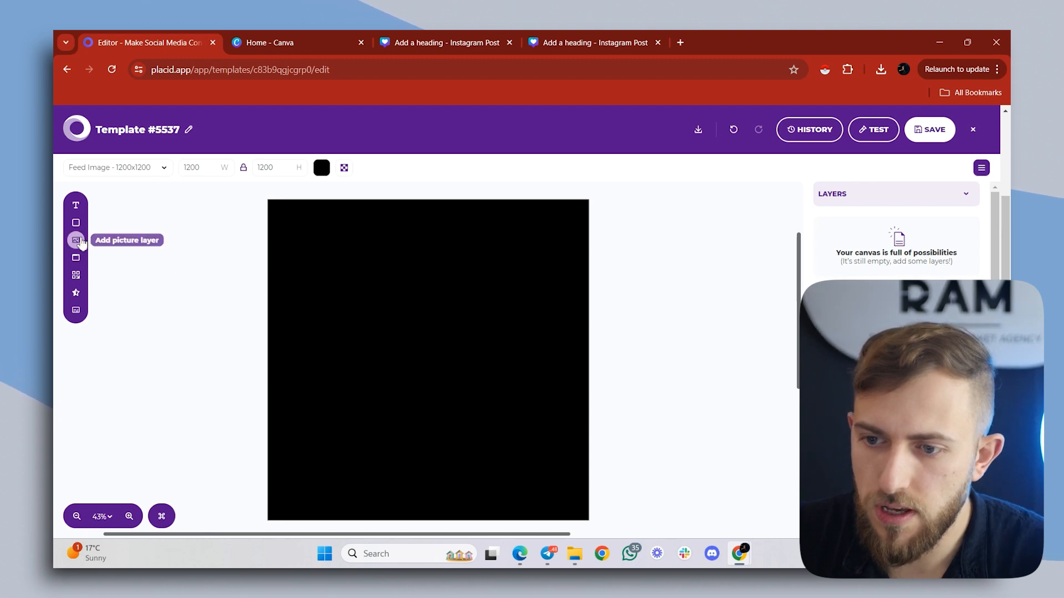
- Switch to the Placid template editor and add a large picture layer across the upper half of the black canvas
left_click(76, 240)
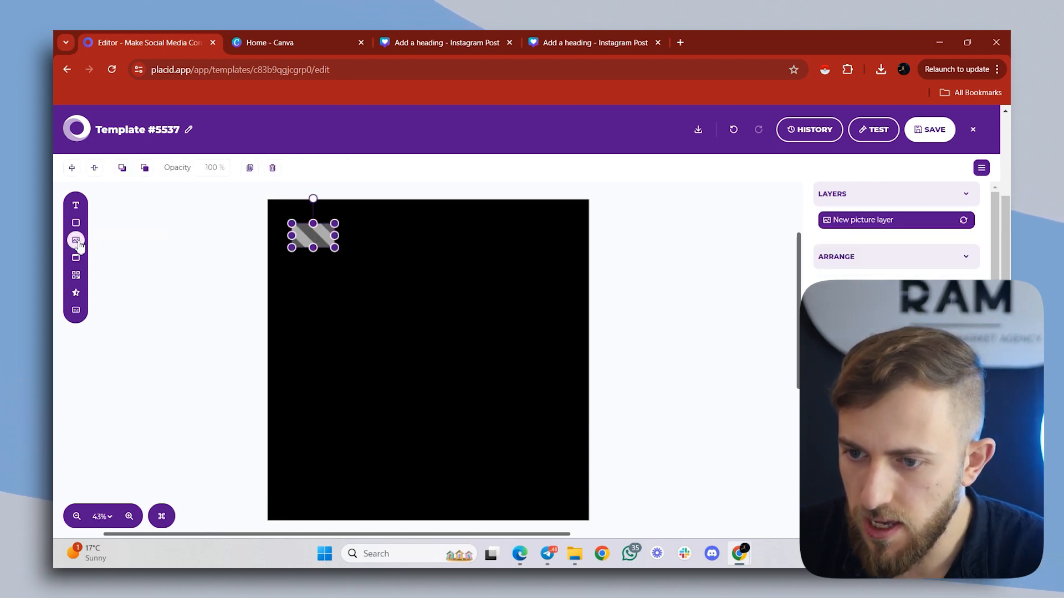
left_click_drag(307, 234, 560, 351)
left_click_drag(450, 302, 413, 304)
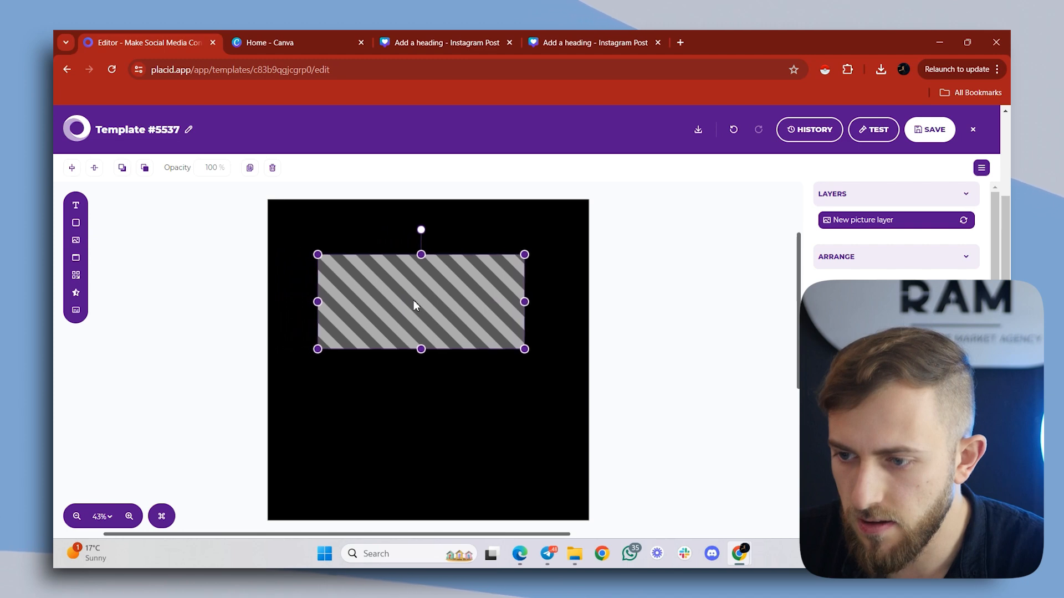
left_click_drag(524, 352, 535, 360)
left_click_drag(462, 312, 468, 312)
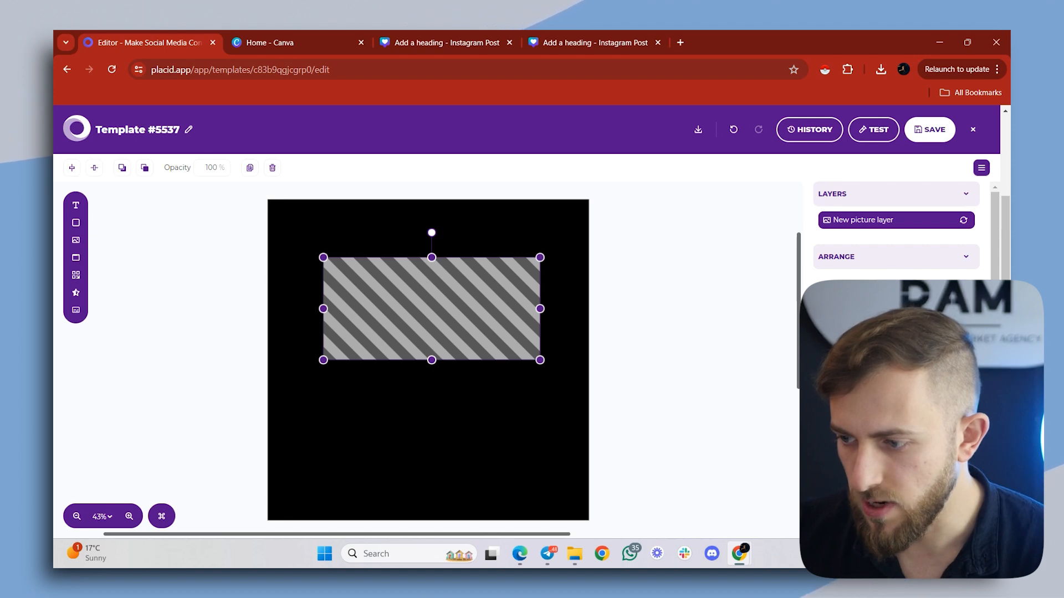
- Upload "Add a heading (20).png" from Downloads as the picture layer's image
left_click(896, 360)
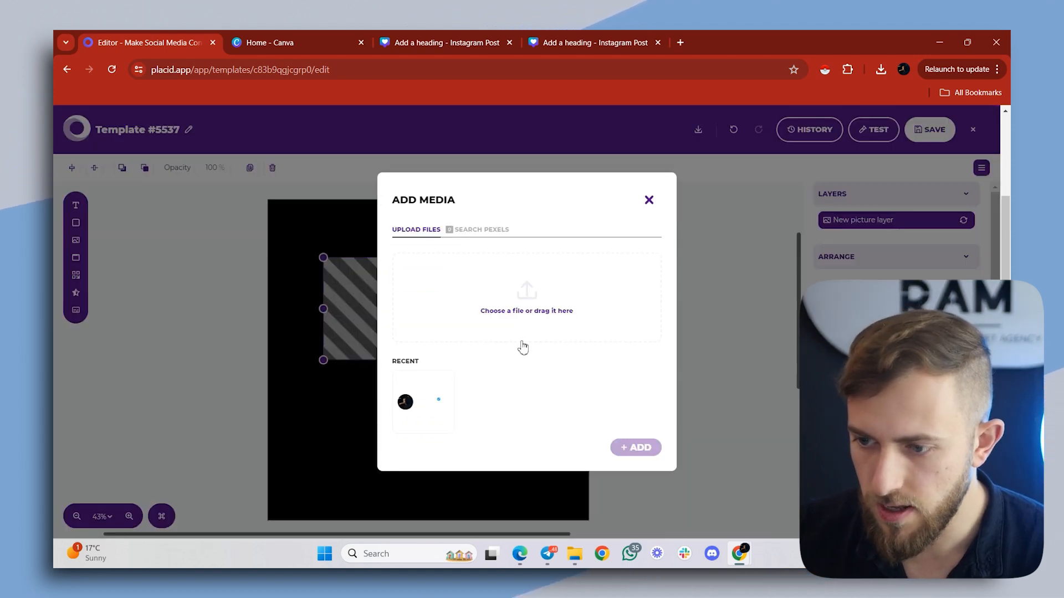
left_click(527, 302)
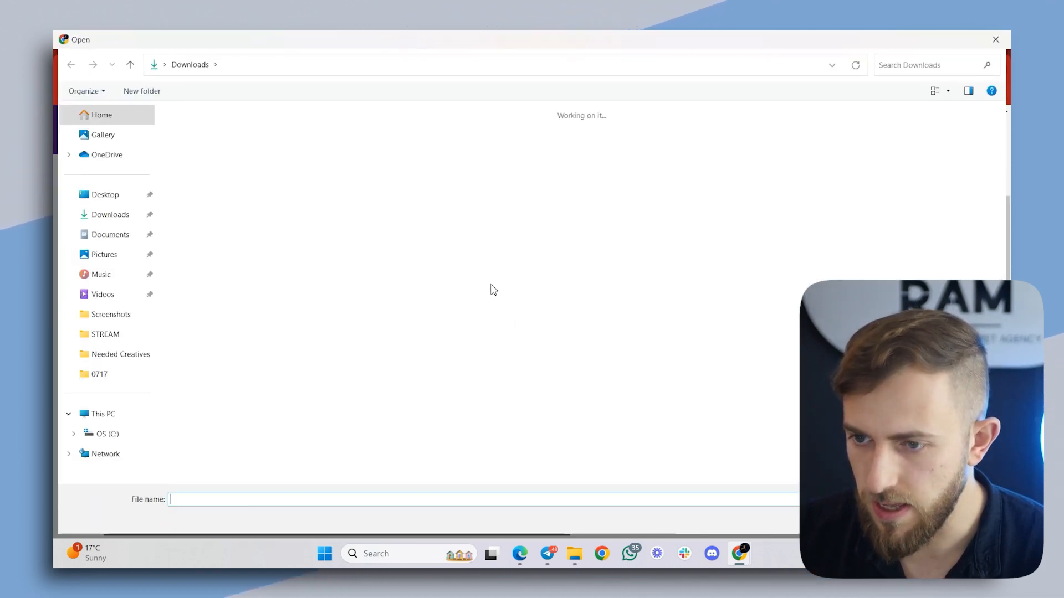
left_click(359, 132)
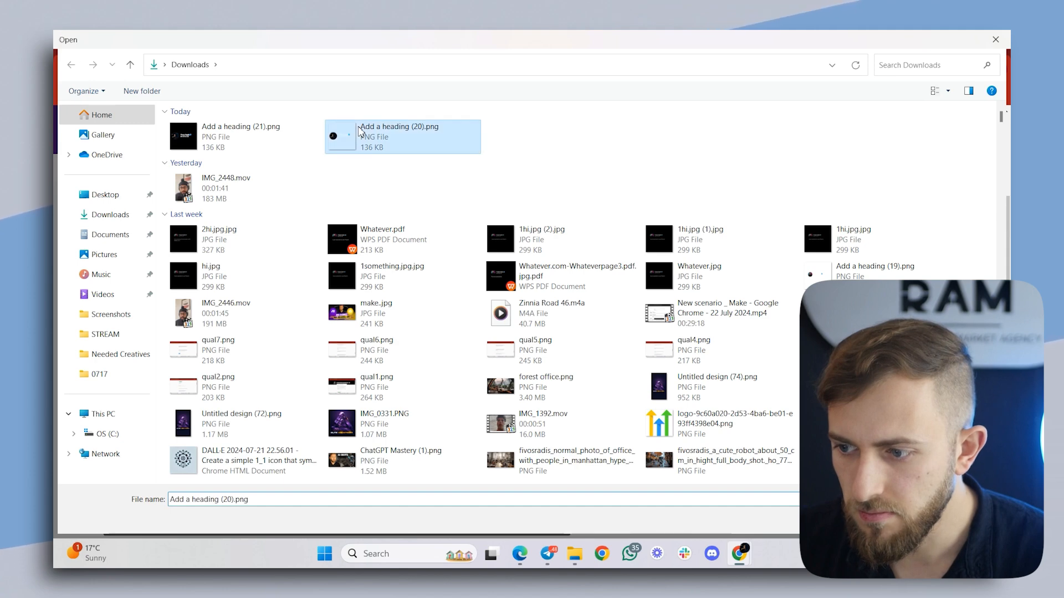
double_click(359, 131)
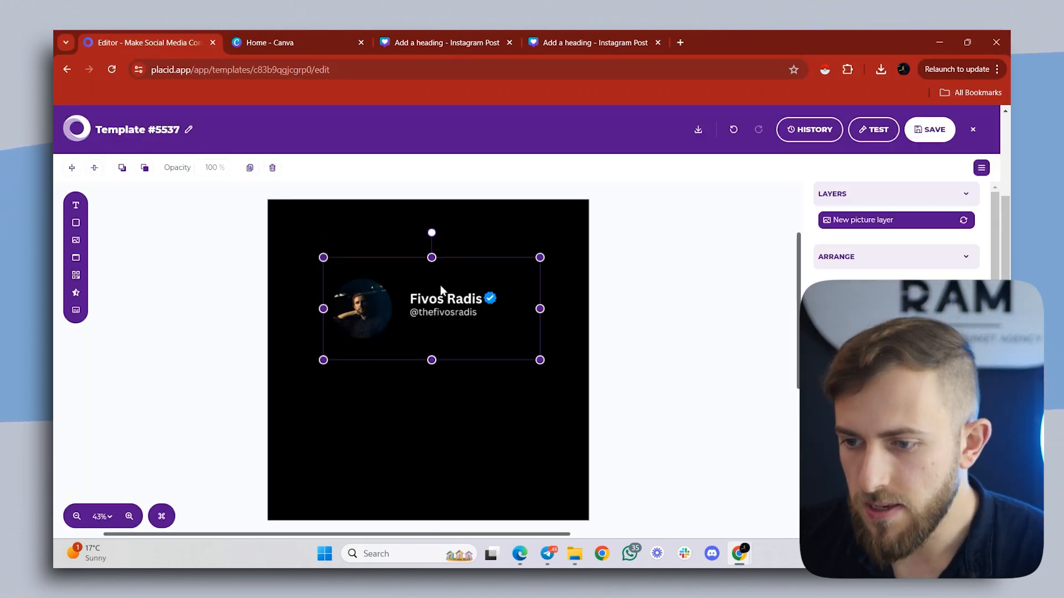
- Enlarge the profile header picture layer and move it up toward the top of the canvas
left_click_drag(440, 285, 434, 281)
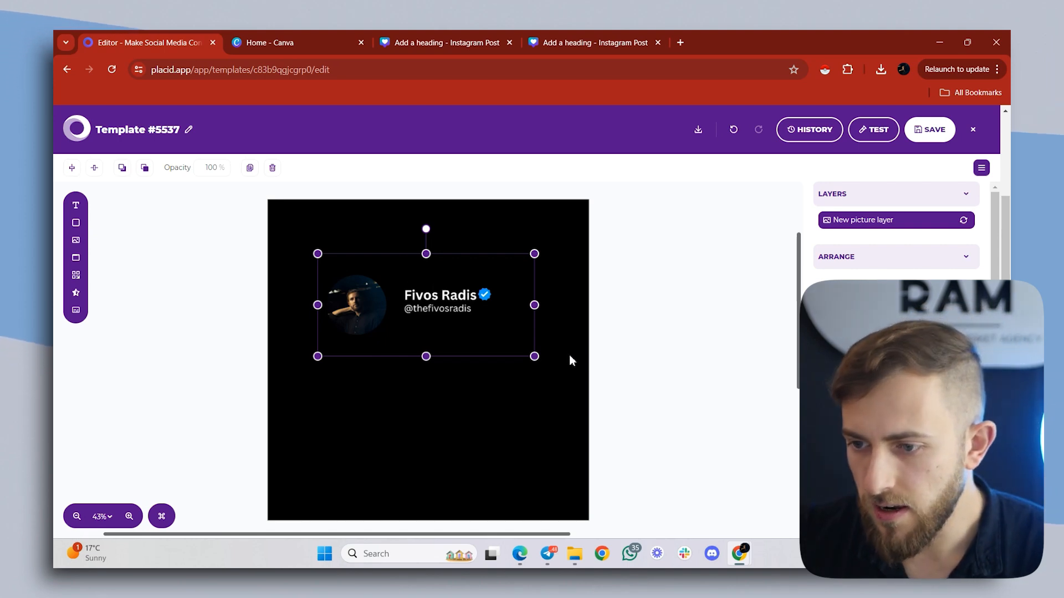
left_click_drag(534, 357, 567, 375)
left_click_drag(487, 345, 474, 311)
left_click(95, 252)
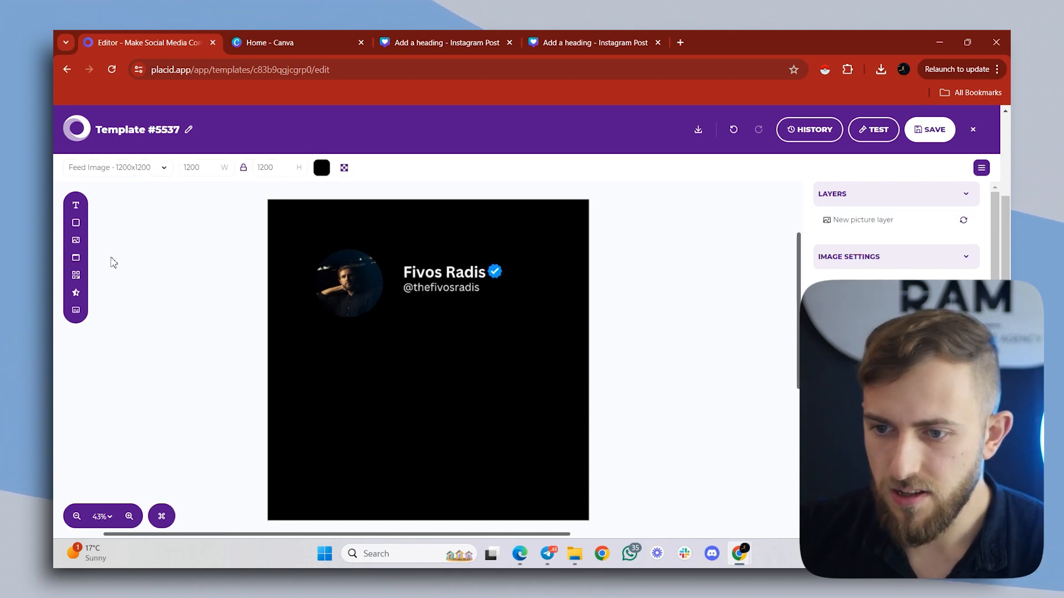
- Add a text layer below the profile header and enlarge it to about 723 by 527 px
left_click(83, 205)
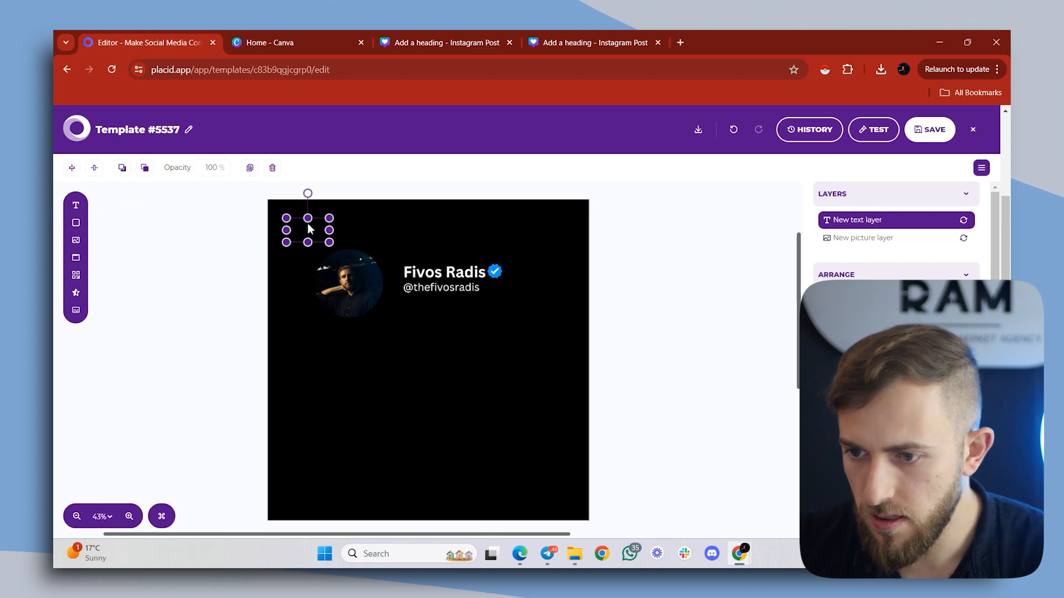
left_click_drag(308, 229, 352, 359)
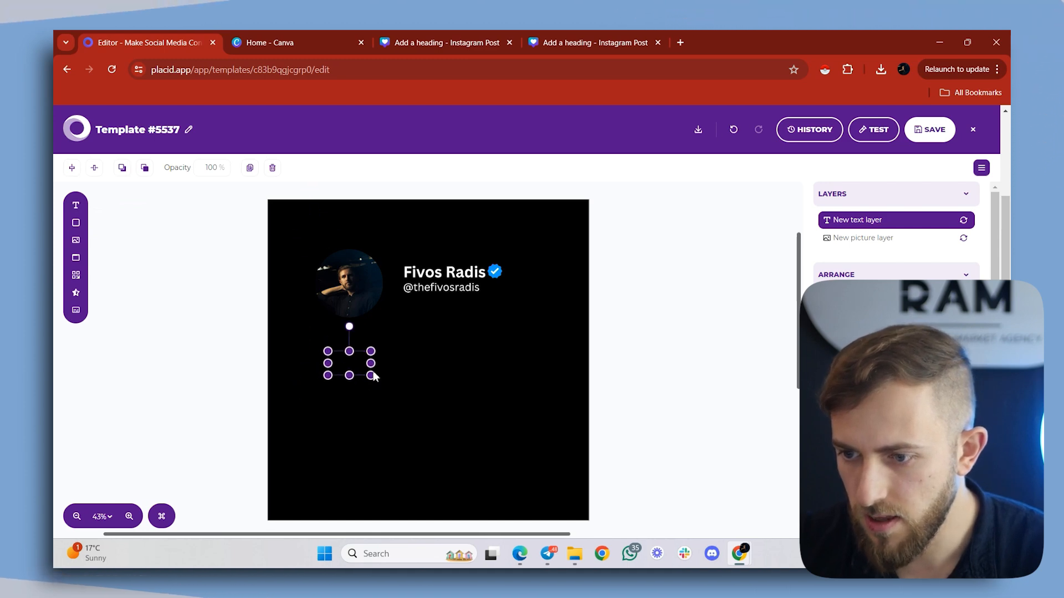
left_click(373, 380)
left_click(435, 428)
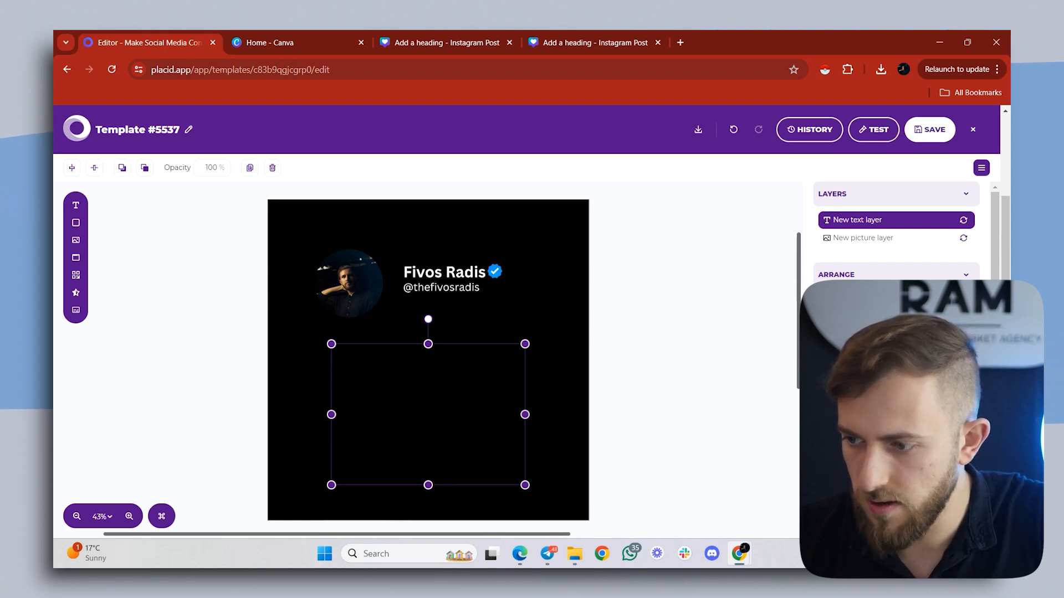
- Set the text layer's default text to "This is how my text would look like"
scroll(896, 233, "down", 5)
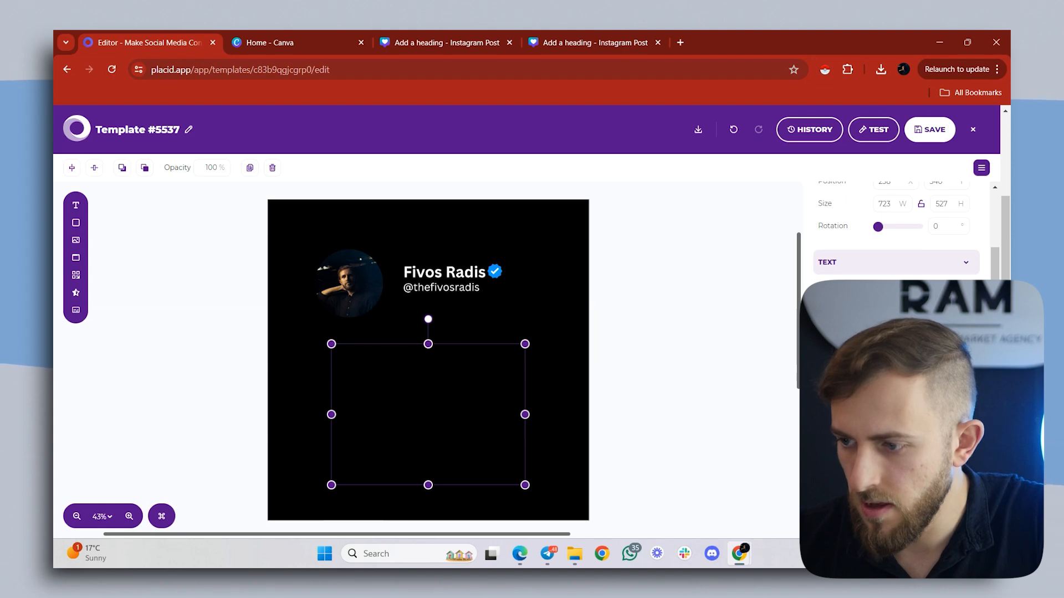
left_click(883, 395)
left_click_drag(772, 340, 723, 317)
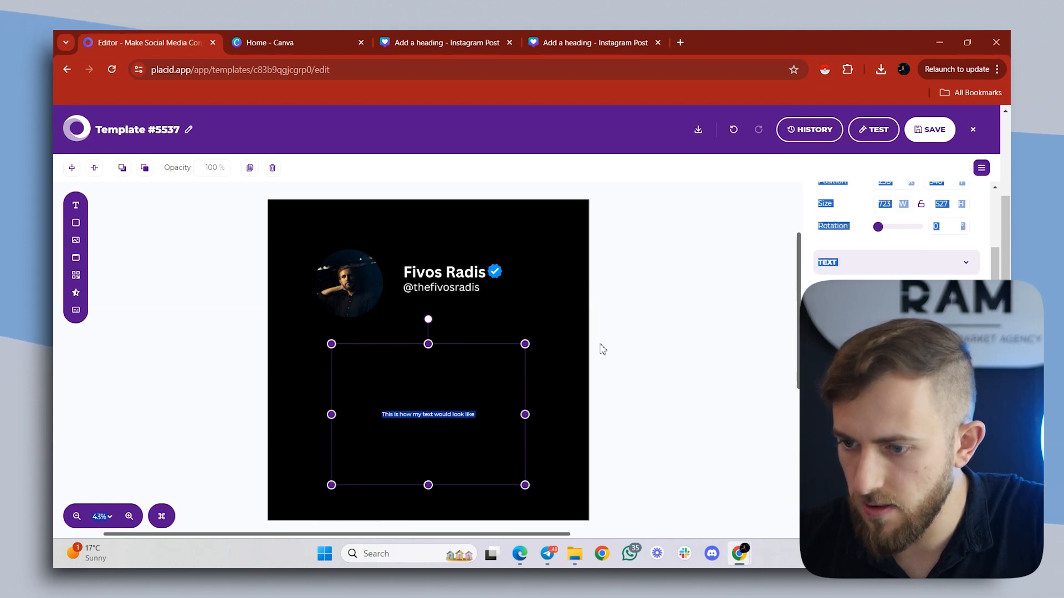
left_click(751, 407)
left_click(392, 418)
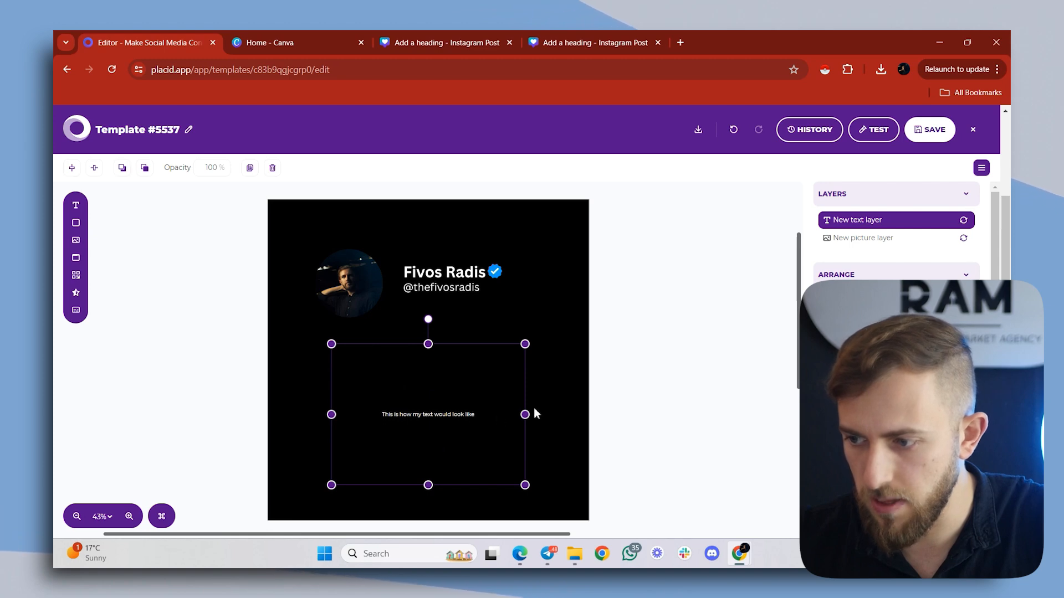
- Align the layer's text left, anchor it to the top of its box, and set the font size to 40 px
scroll(895, 249, "down", 1)
scroll(881, 464, "down", 5)
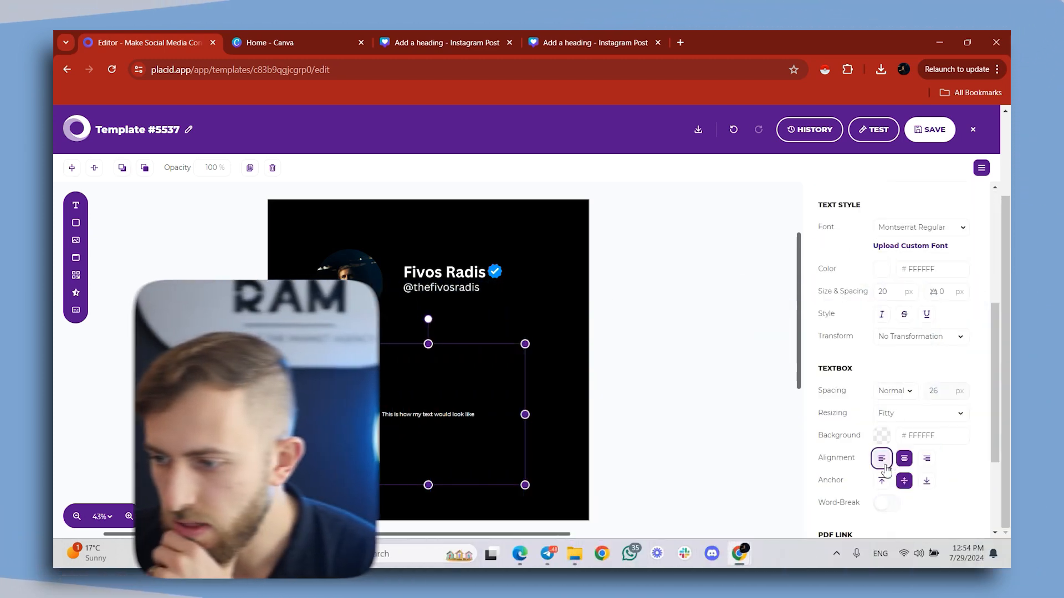
left_click(881, 459)
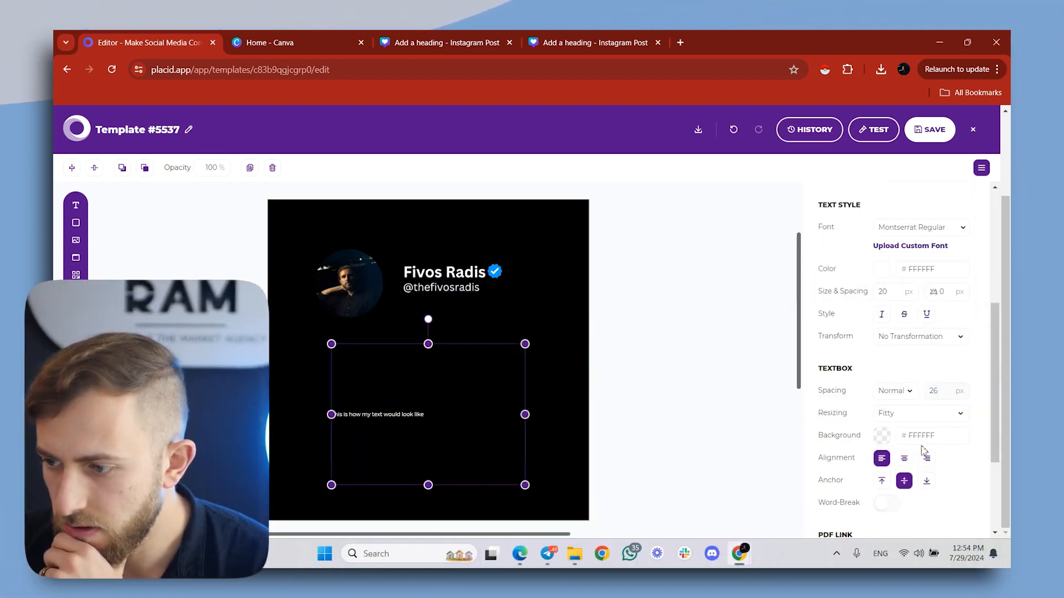
left_click(881, 482)
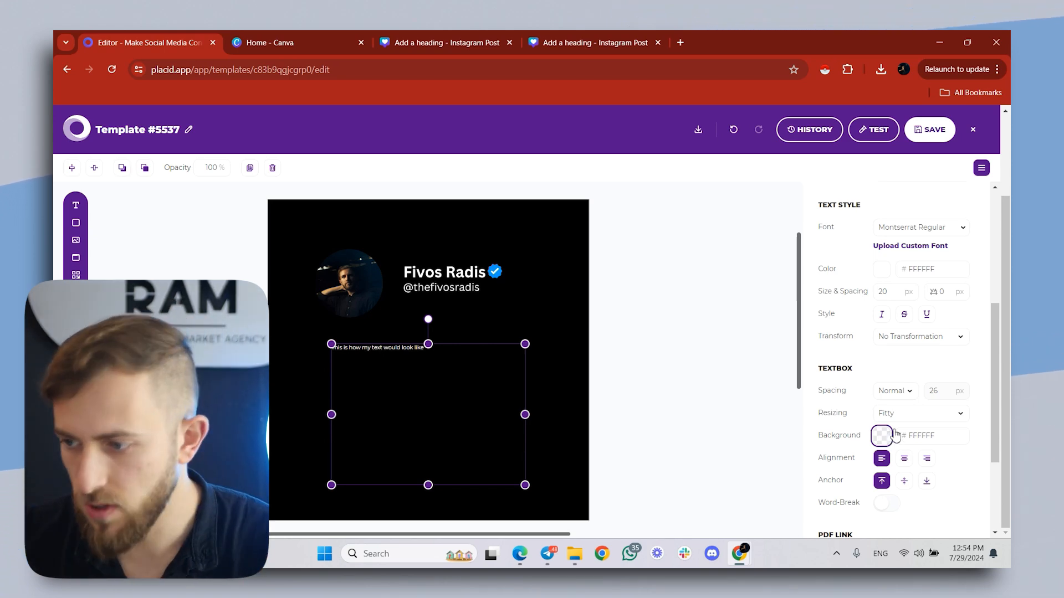
scroll(874, 363, "up", 2)
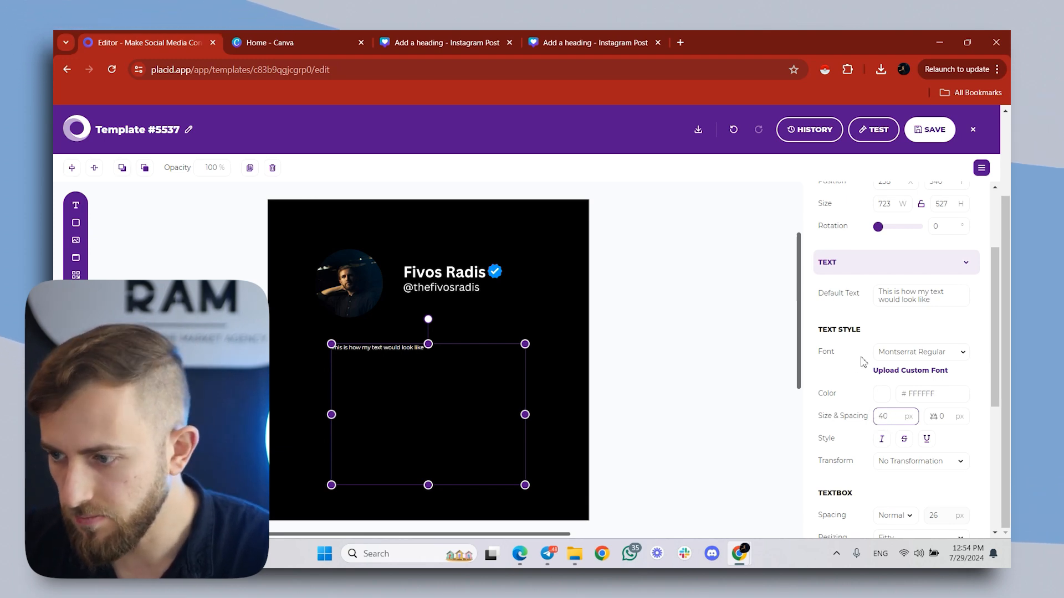
- Rename the template "Facebook, Instagram & Linkedin Template" and save it
left_click(159, 133)
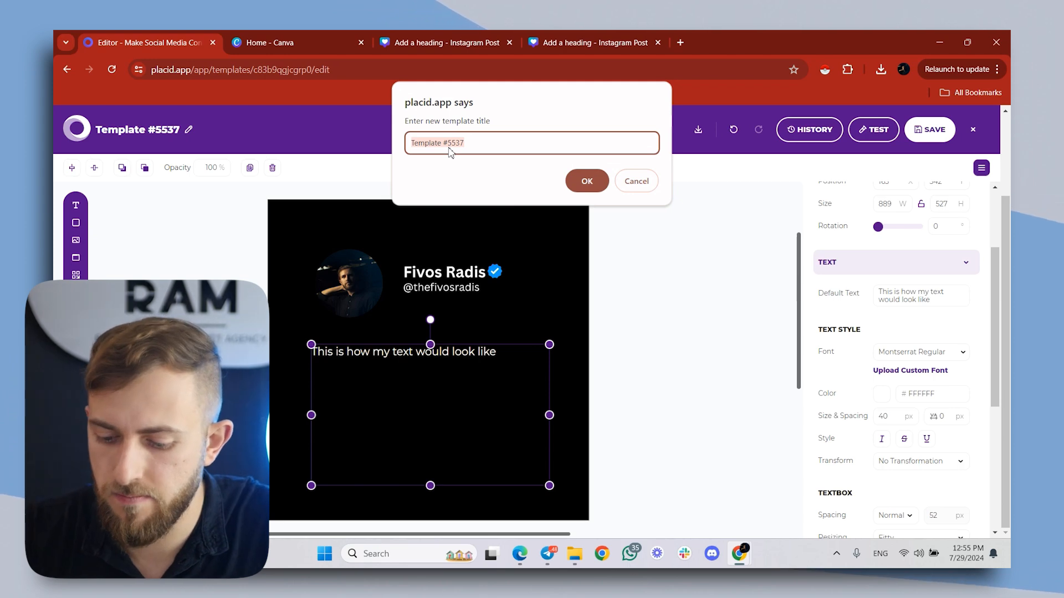
key("BackSpace")
type("Facebook, I")
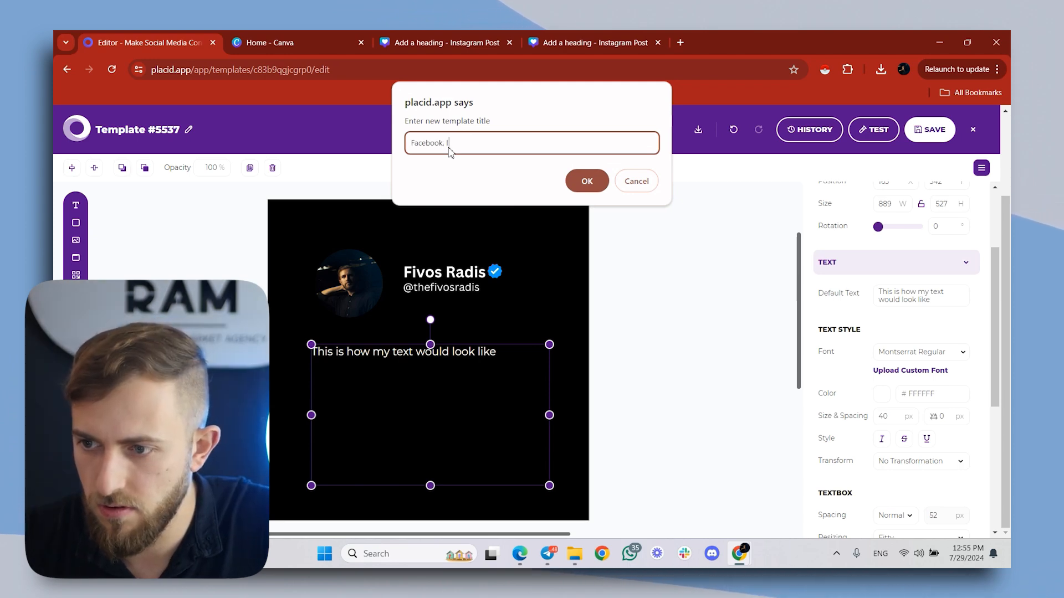
type("nstagram ")
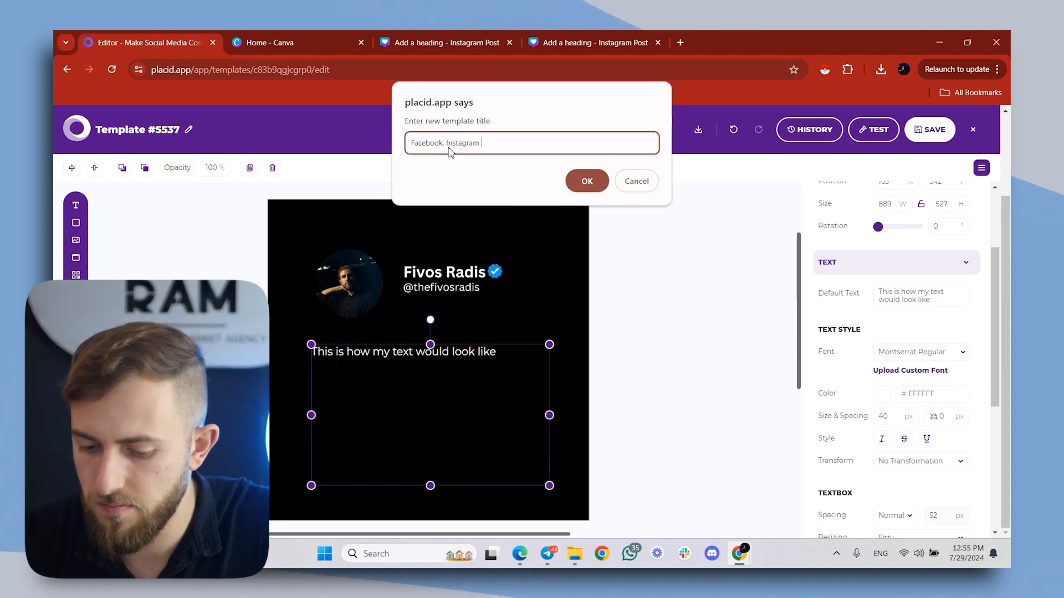
type("& Linkedin")
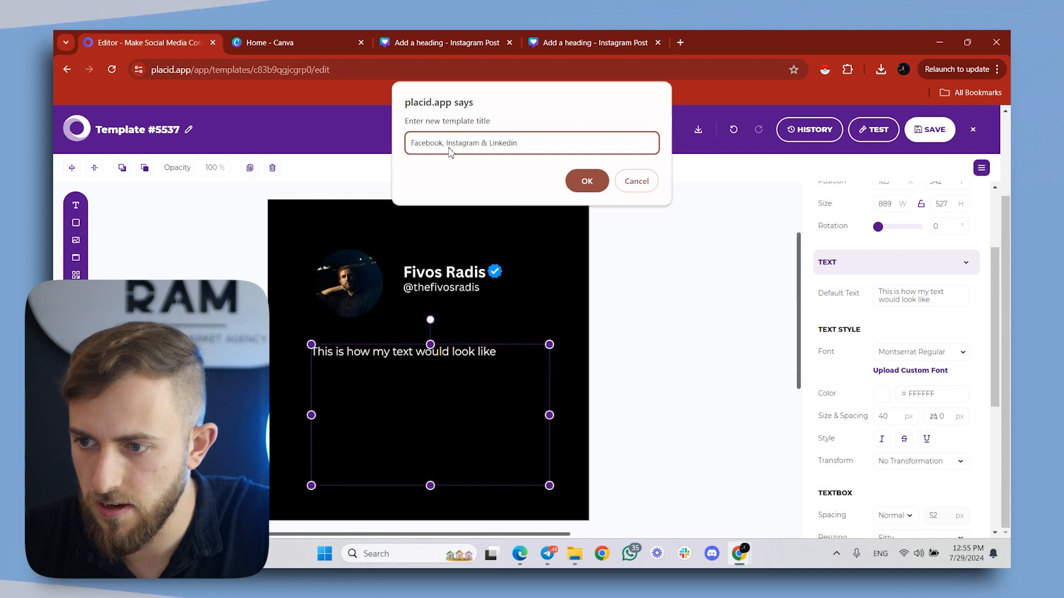
type(" Template")
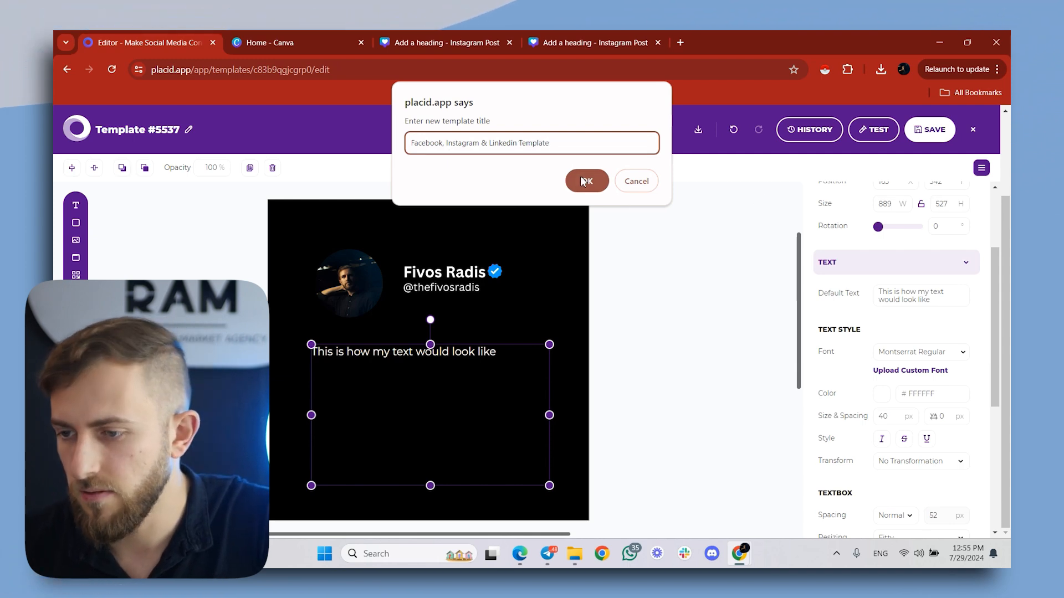
left_click(589, 181)
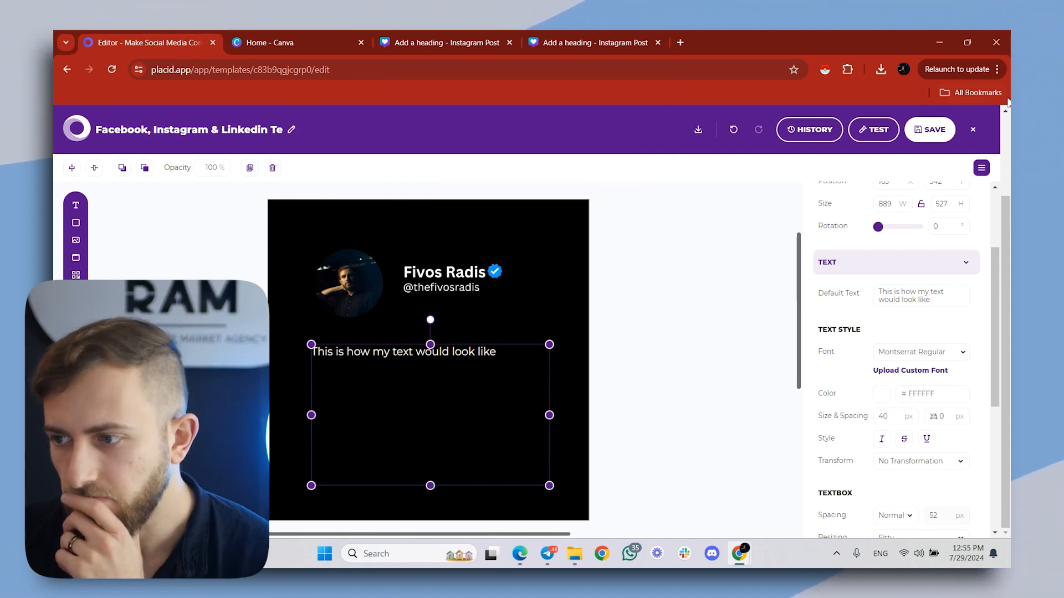
left_click(934, 130)
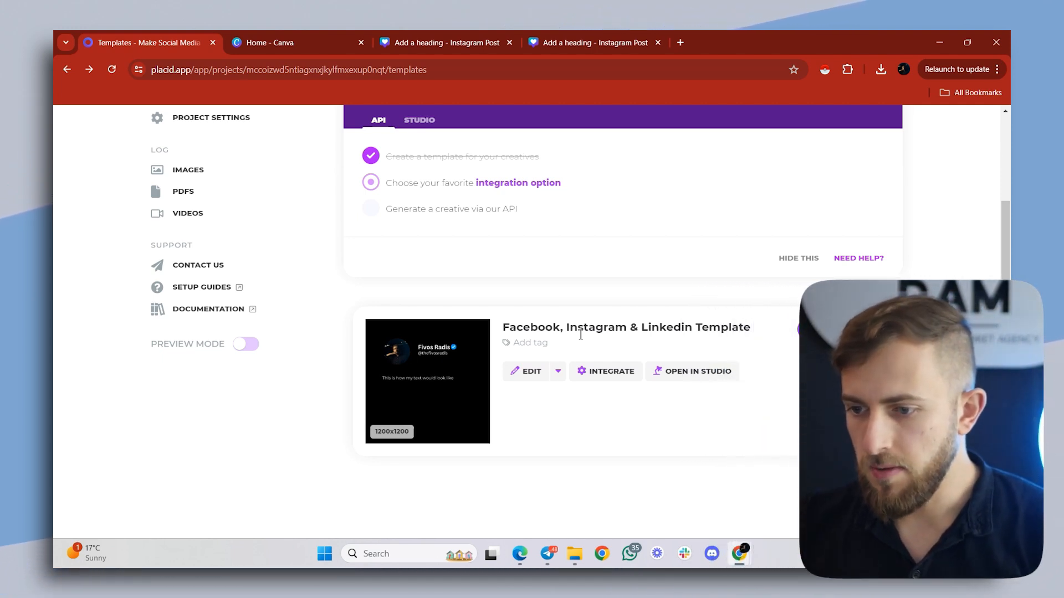
- Duplicate the Facebook, Instagram & Linkedin template under the title "X Template"
left_click(558, 372)
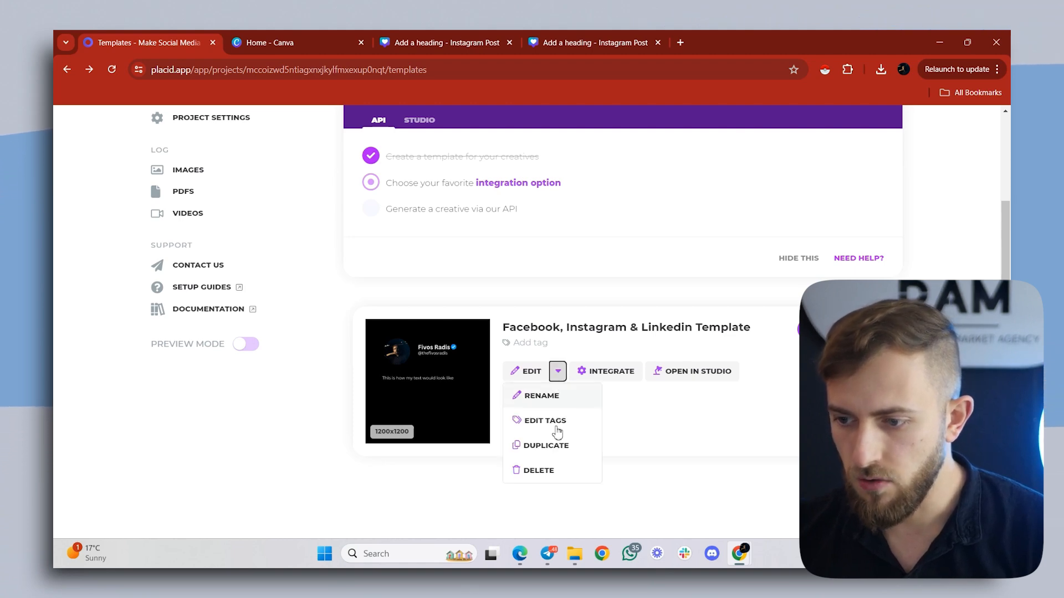
left_click(539, 449)
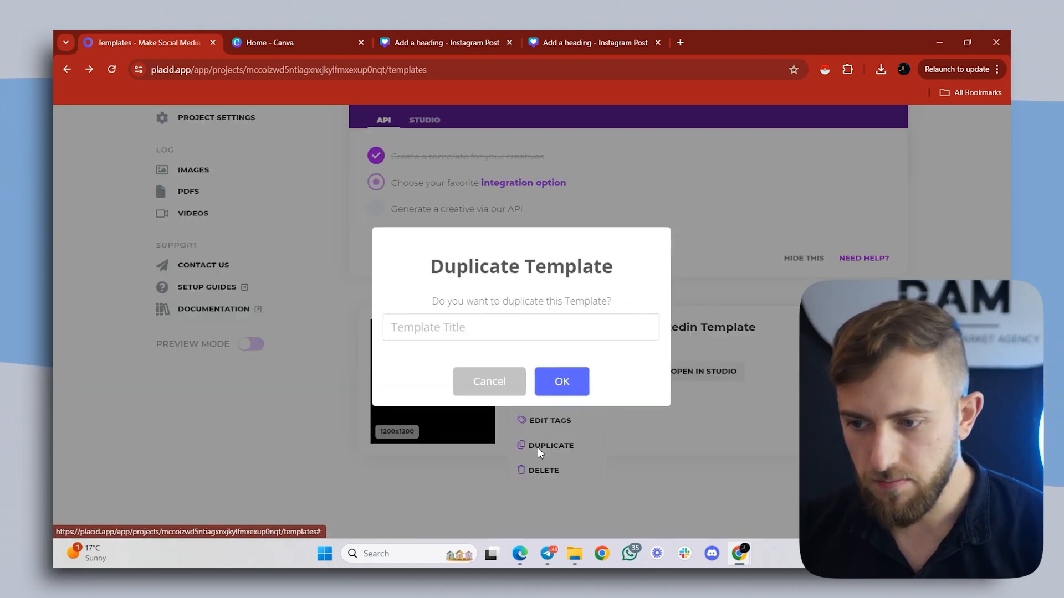
type("X Template")
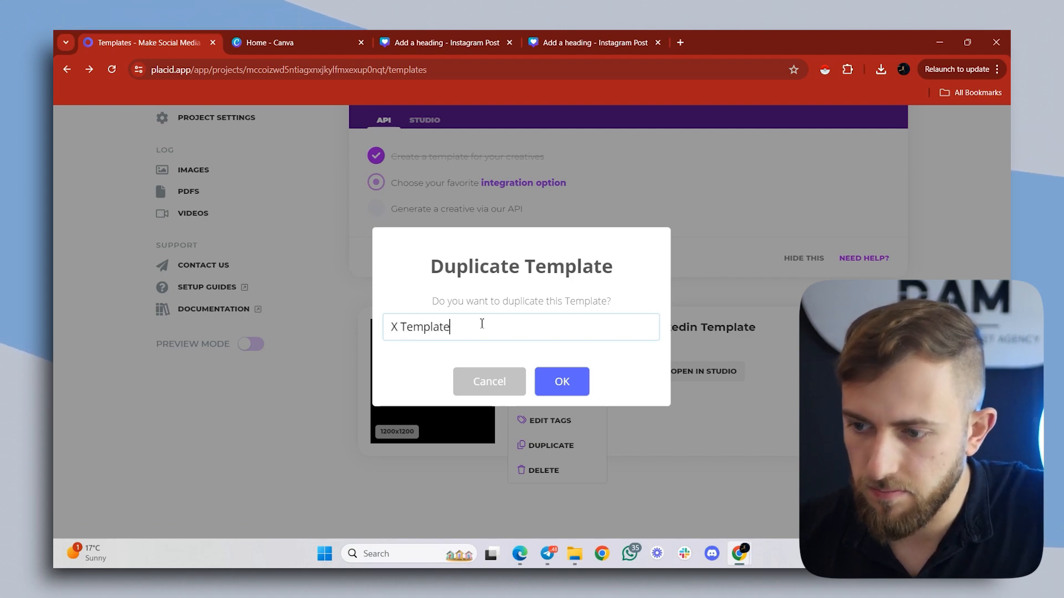
key("Return")
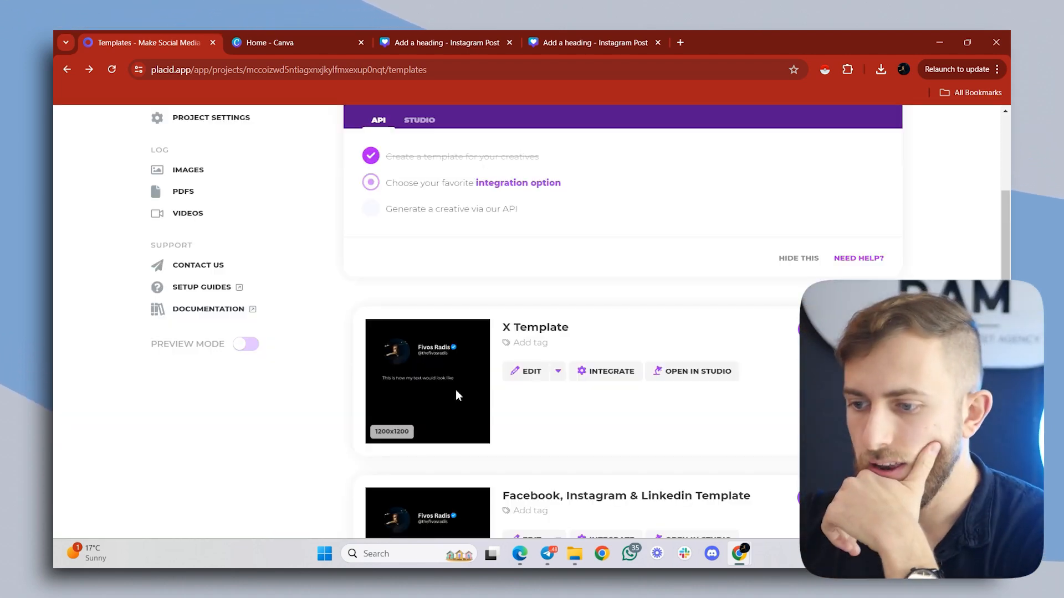
- Open X Template for editing and change its canvas format to Twitter - 1200x600
left_click(526, 371)
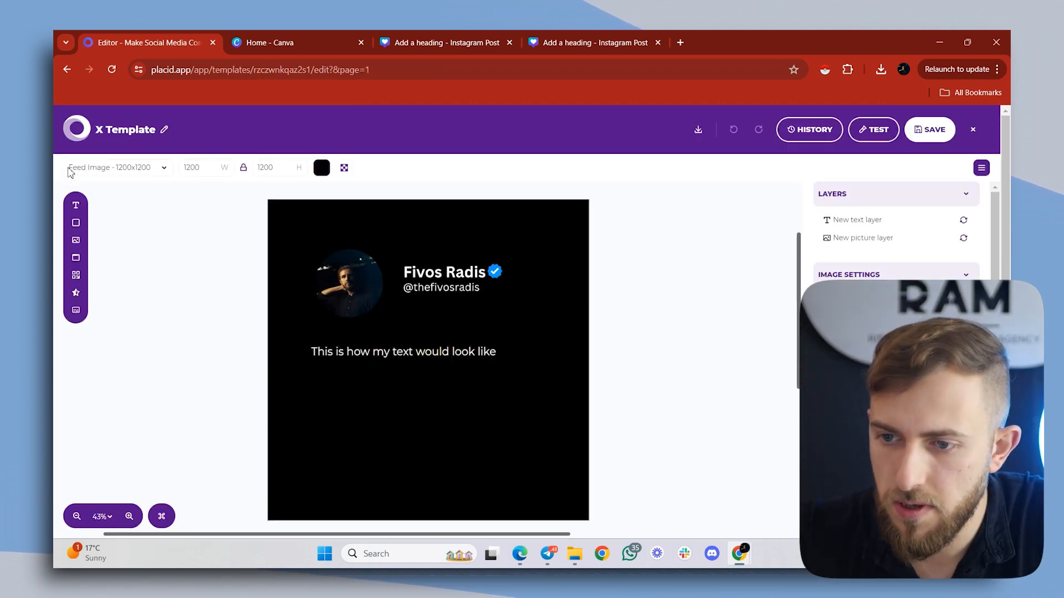
left_click(93, 168)
left_click(72, 191)
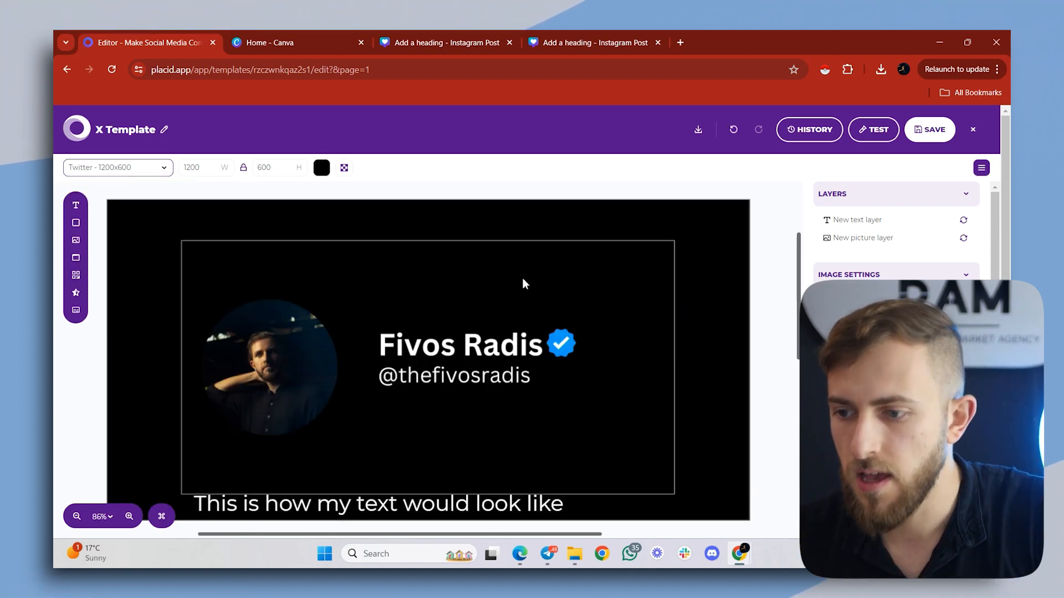
- Shrink the profile header picture, move it to the canvas's upper-left area, and fit the text layer below it
left_click(523, 279)
left_click_drag(674, 240, 441, 354)
left_click_drag(370, 420, 421, 320)
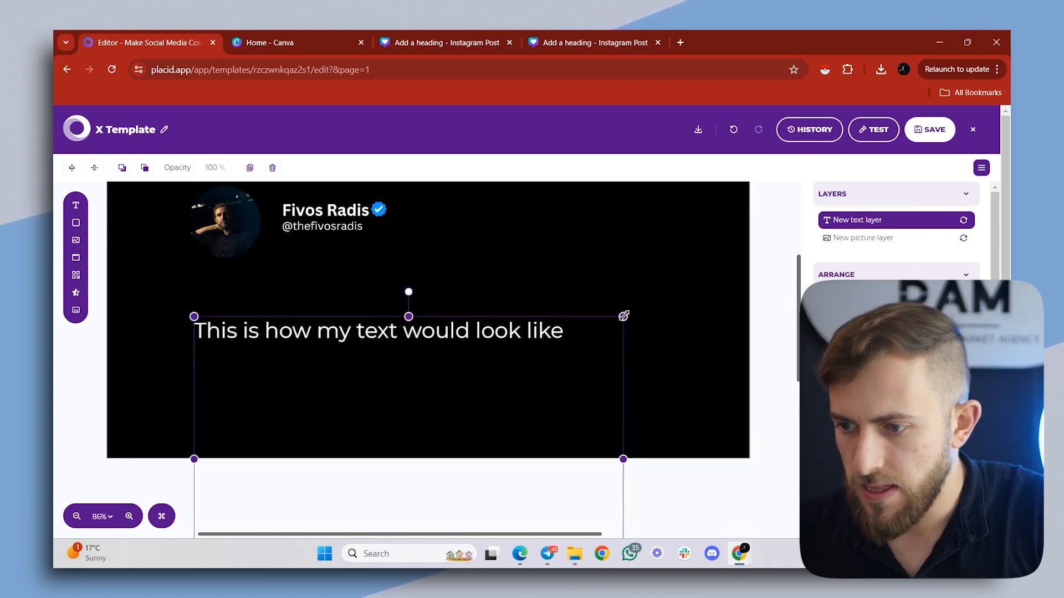
left_click_drag(624, 316, 636, 301)
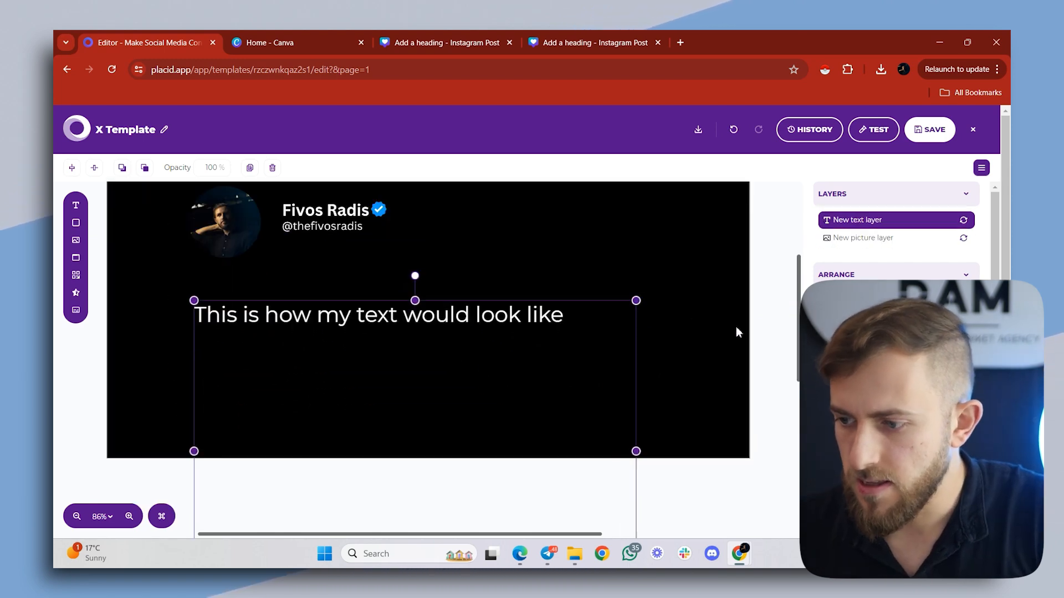
- Set the text layer's font size to 30 px and shift the layer slightly down below the profile header
scroll(896, 250, "down", 7)
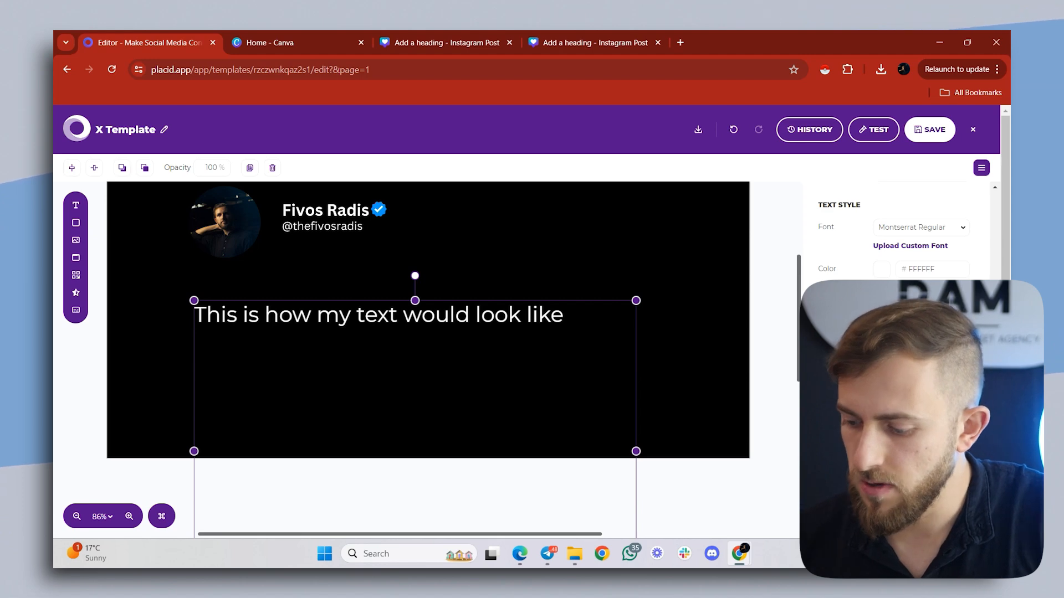
type("30")
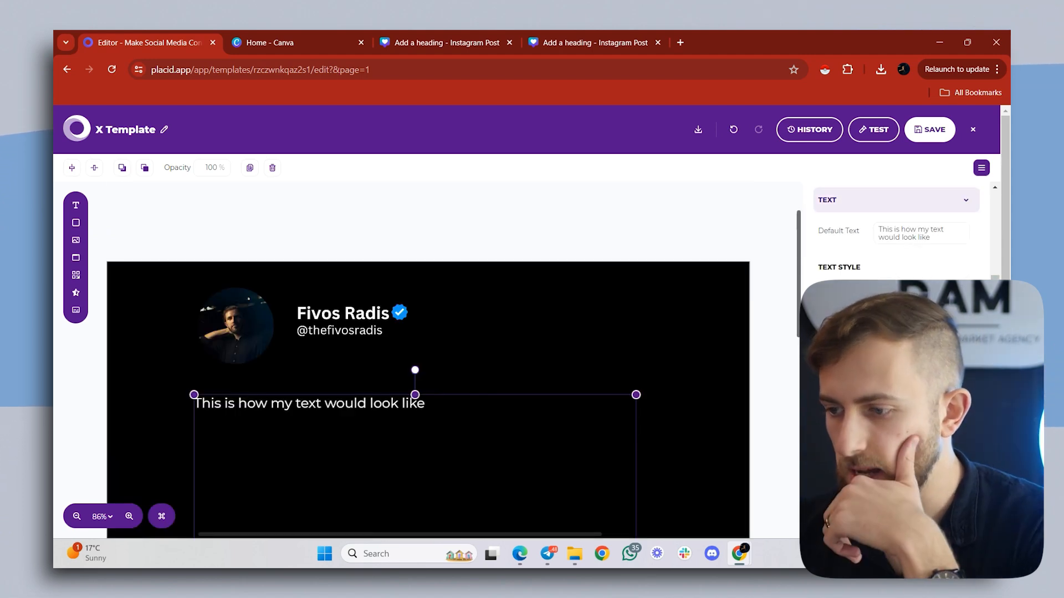
left_click_drag(285, 449, 284, 447)
left_click_drag(376, 421, 374, 431)
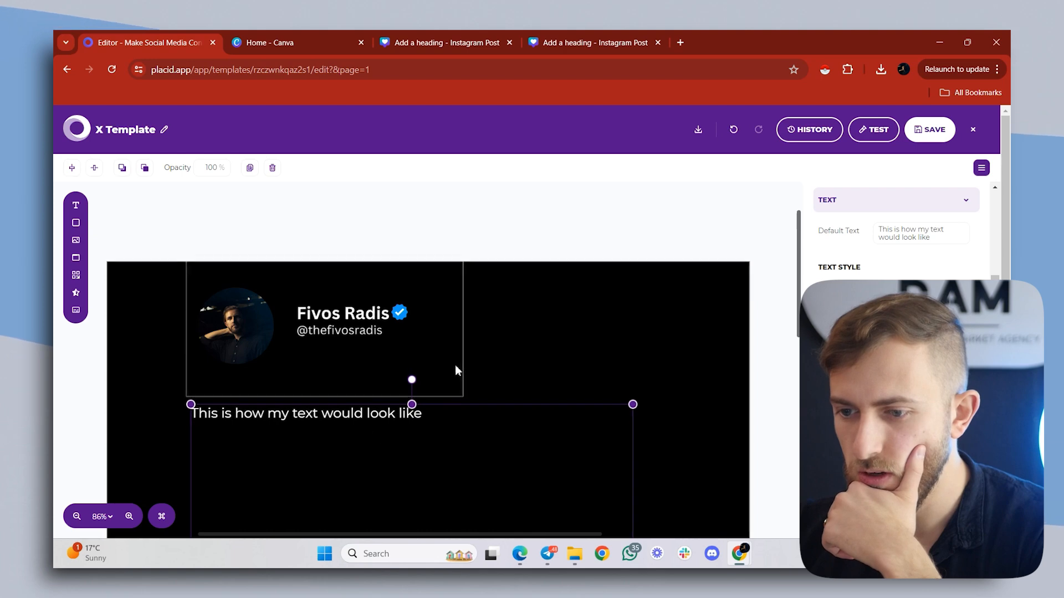
scroll(458, 362, "down", 2)
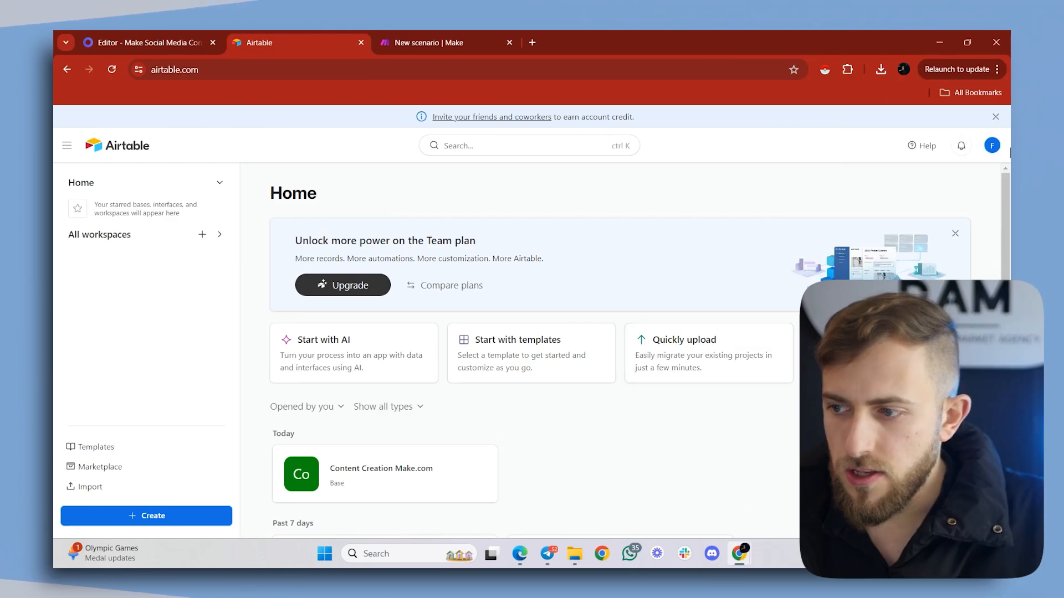
- Switch to Airtable, create a new base, and name it "Make.com & Placid Content Creation"
left_click(996, 117)
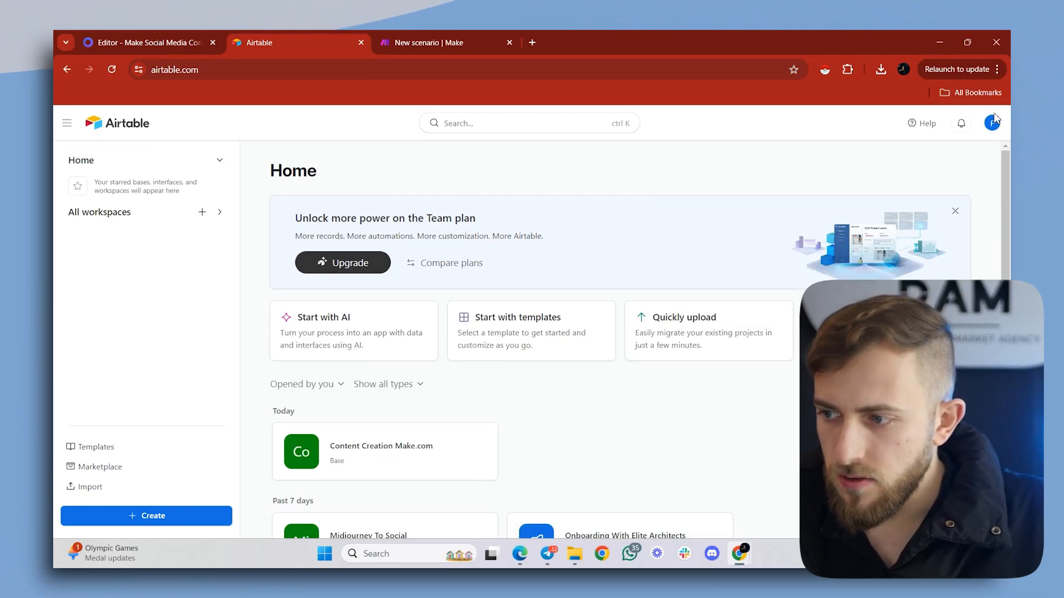
left_click(153, 71)
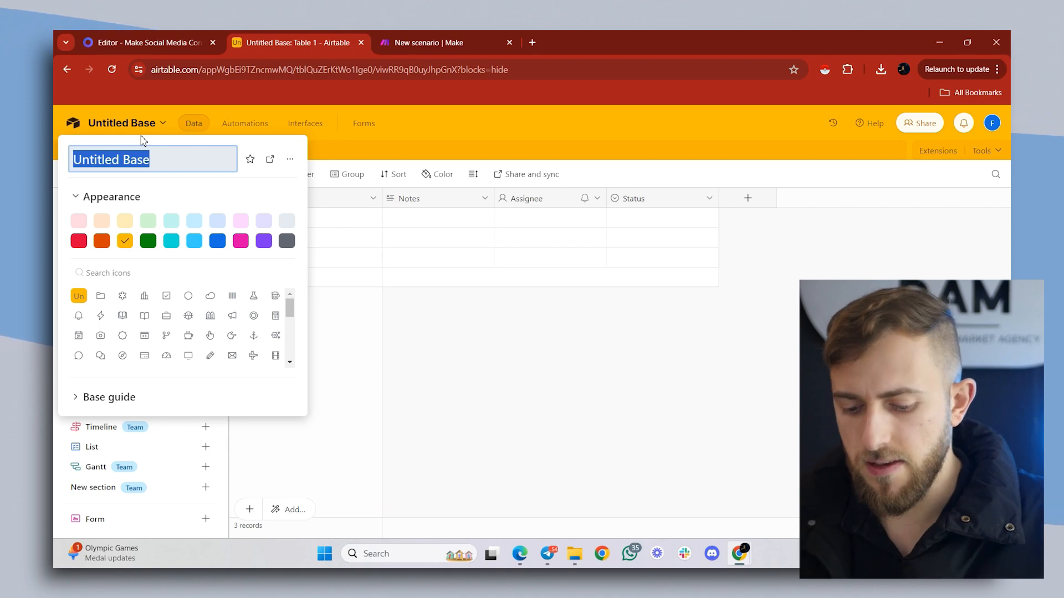
type("Mka")
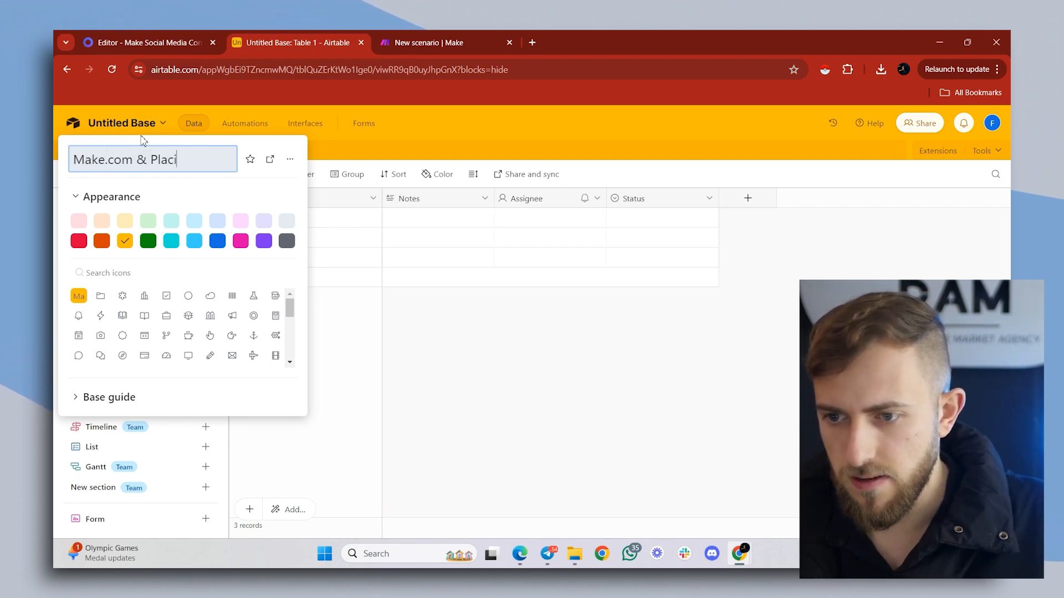
key("BackSpace")
type("d Content Creation")
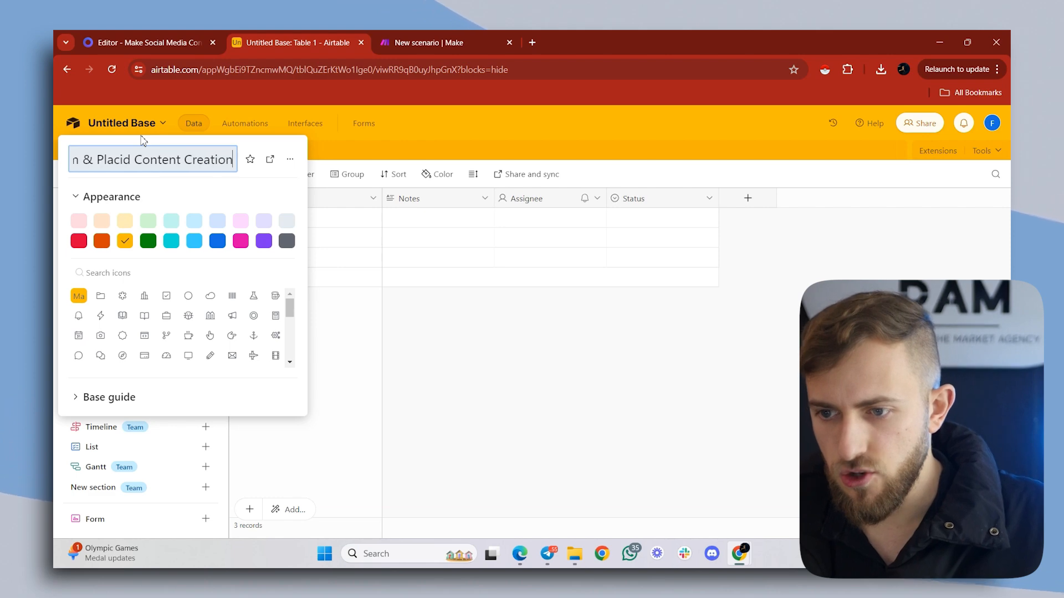
key("Return")
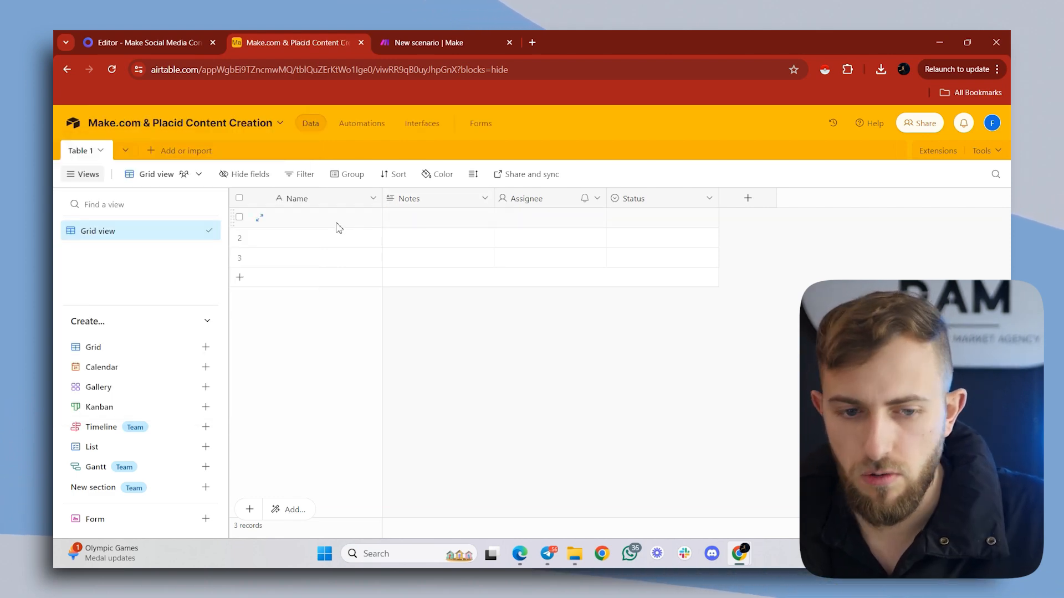
- Rename the table's Name field to "Creative ID" and its Notes field to "Caption"
double_click(304, 198)
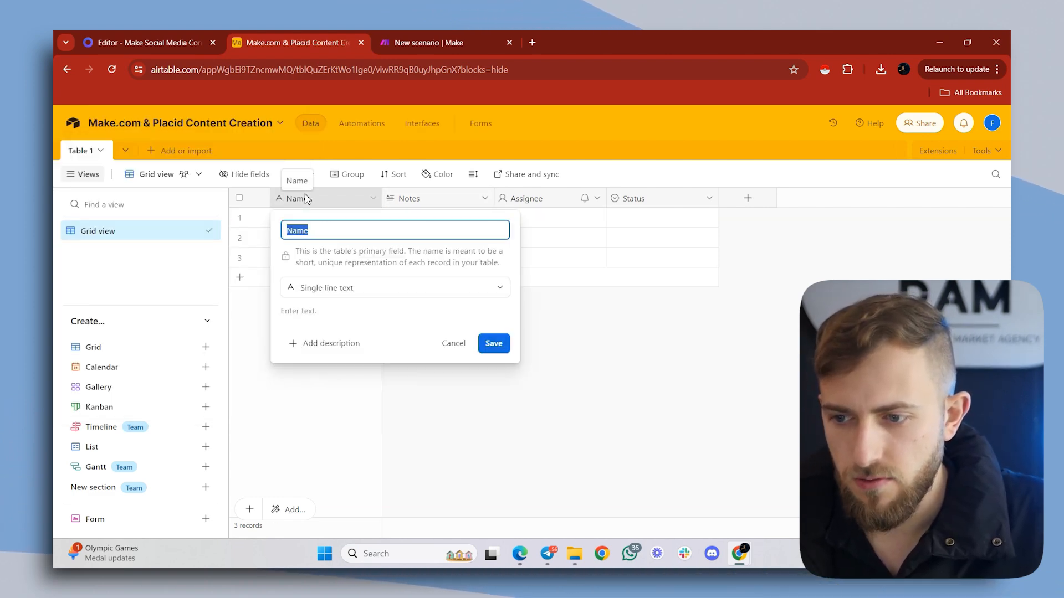
type("Creative ID")
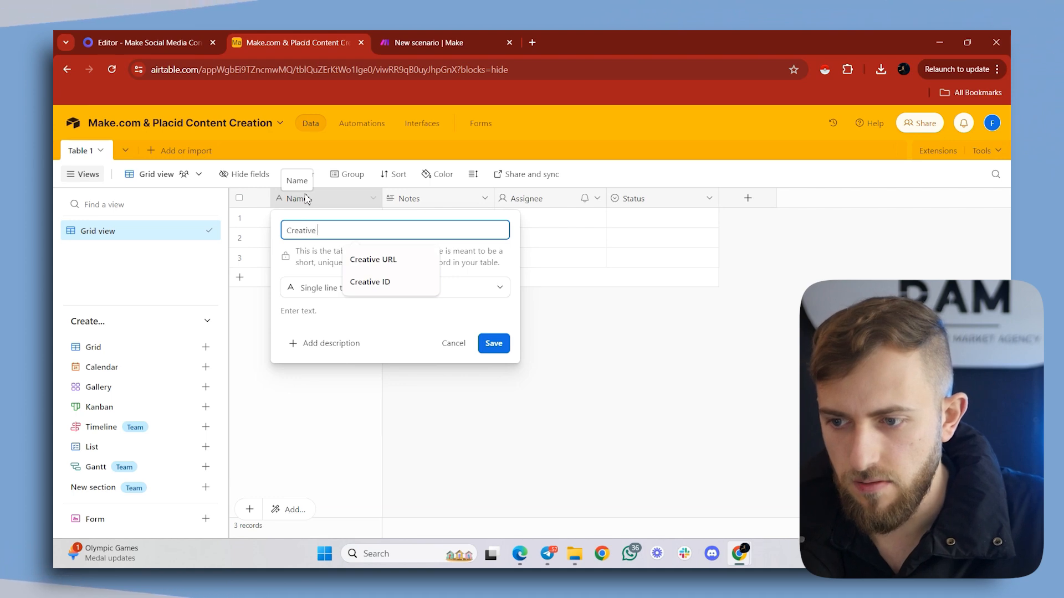
key("Return")
double_click(434, 200)
type("C")
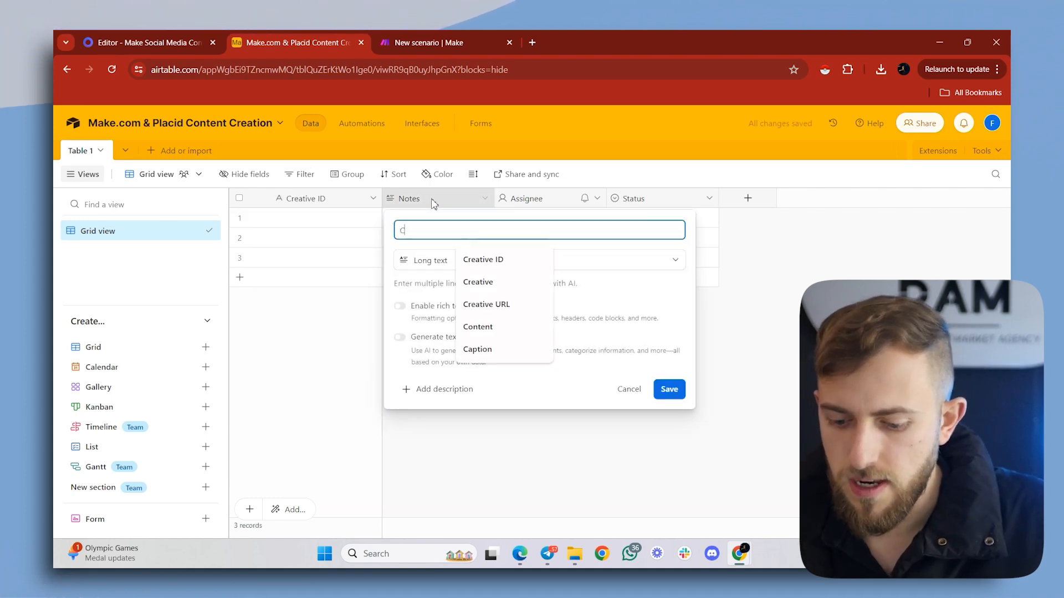
type("aption")
key("Return")
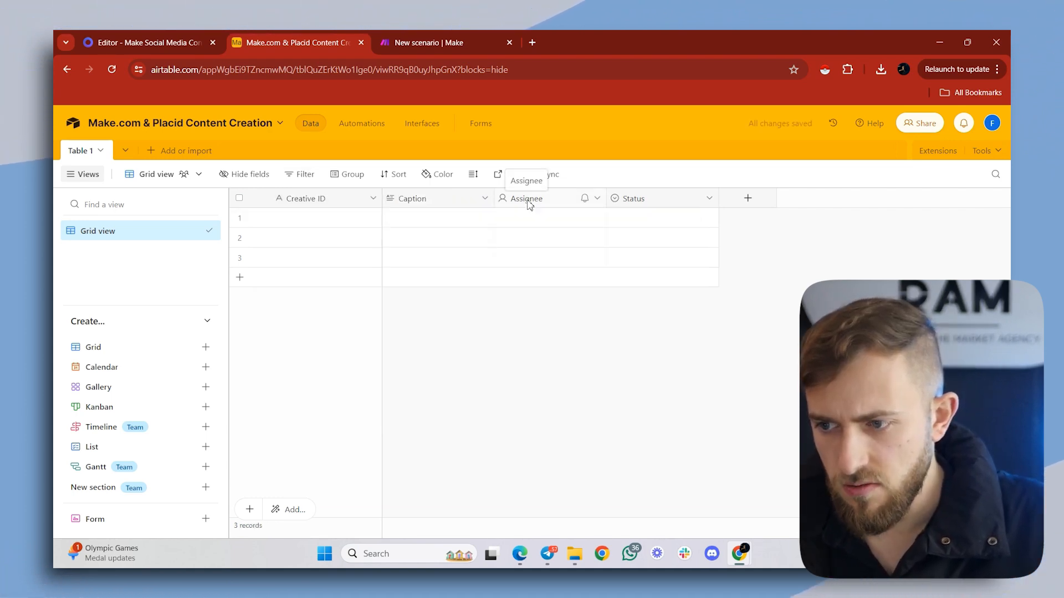
- Rename the Assignee field to "Text on creative" and change its type to Long text
double_click(528, 203)
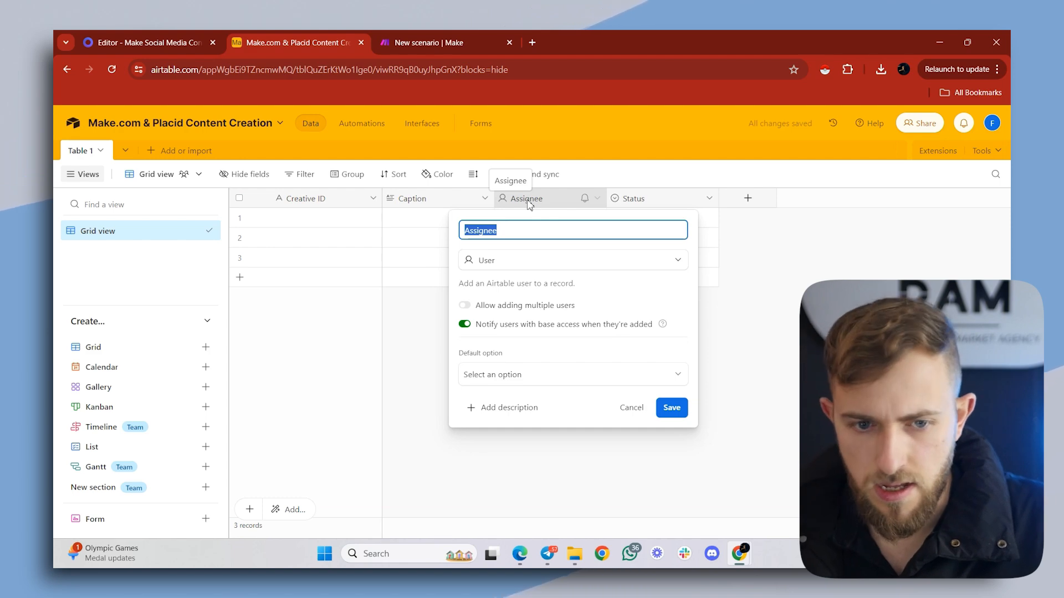
type("Text on creative")
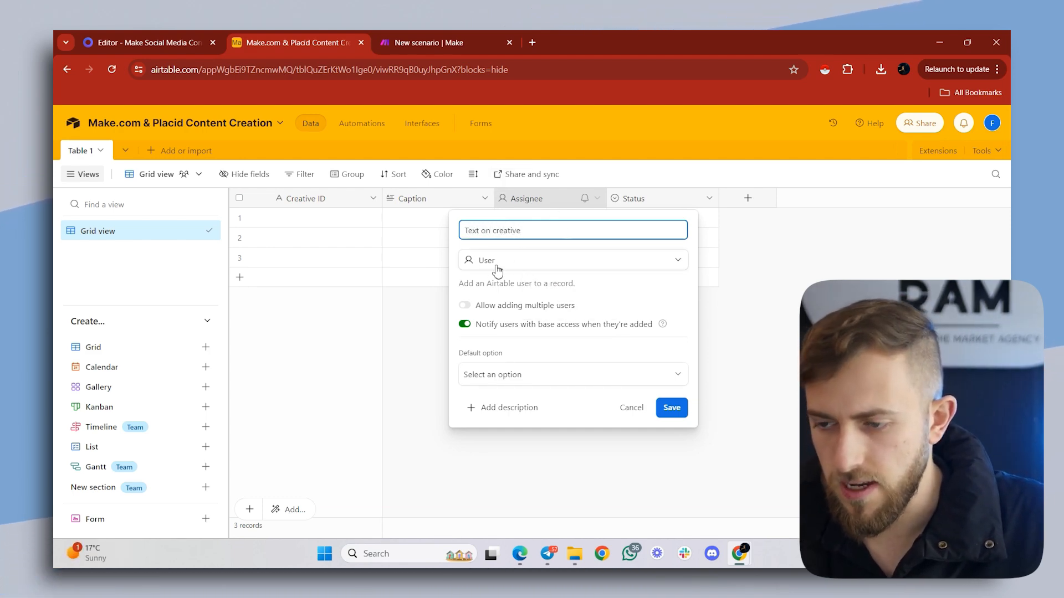
left_click(496, 267)
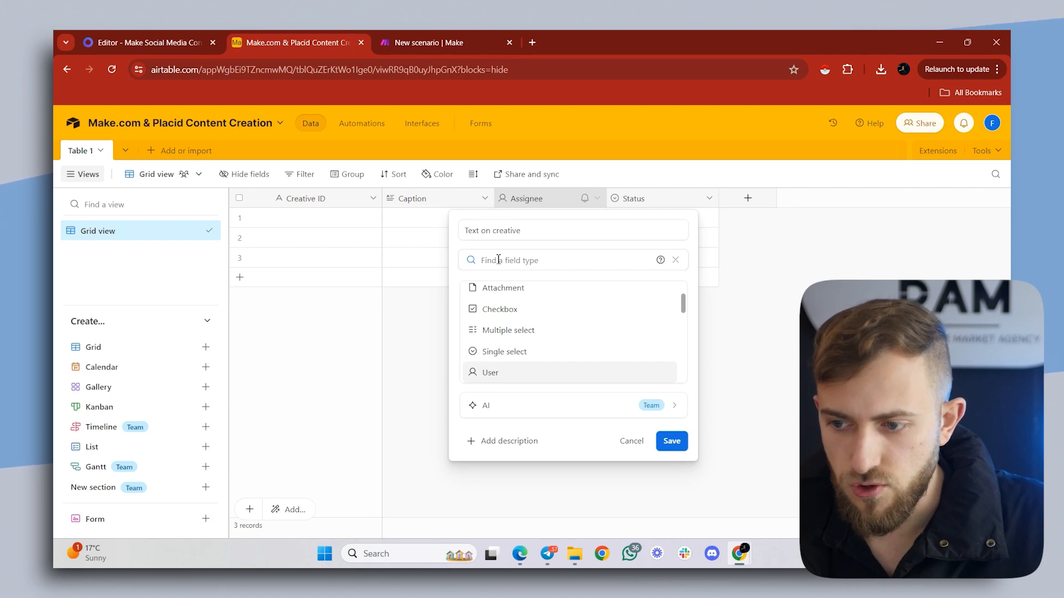
scroll(521, 312, "up", 1)
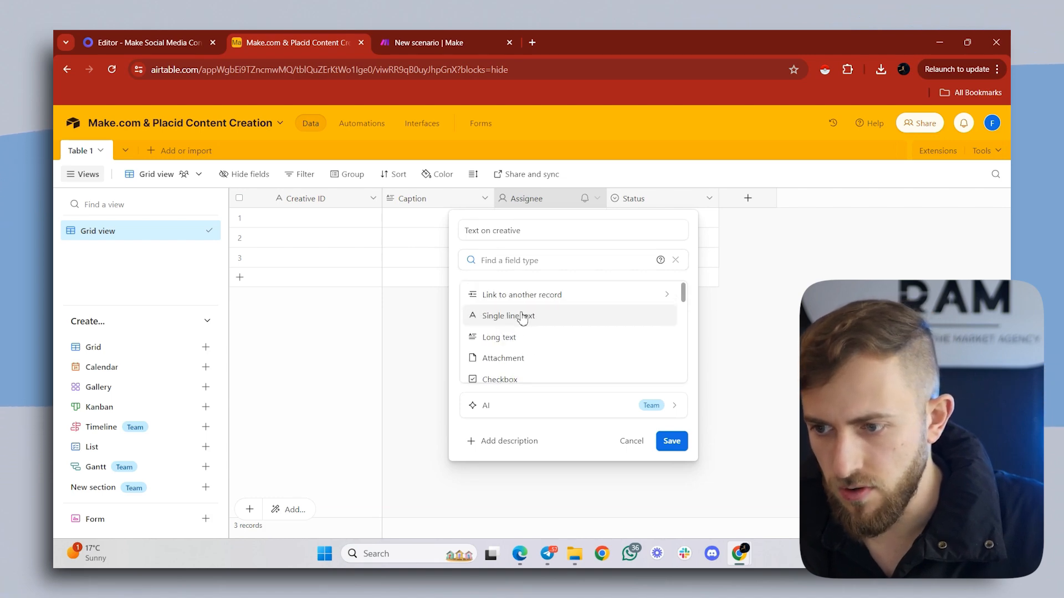
left_click(522, 338)
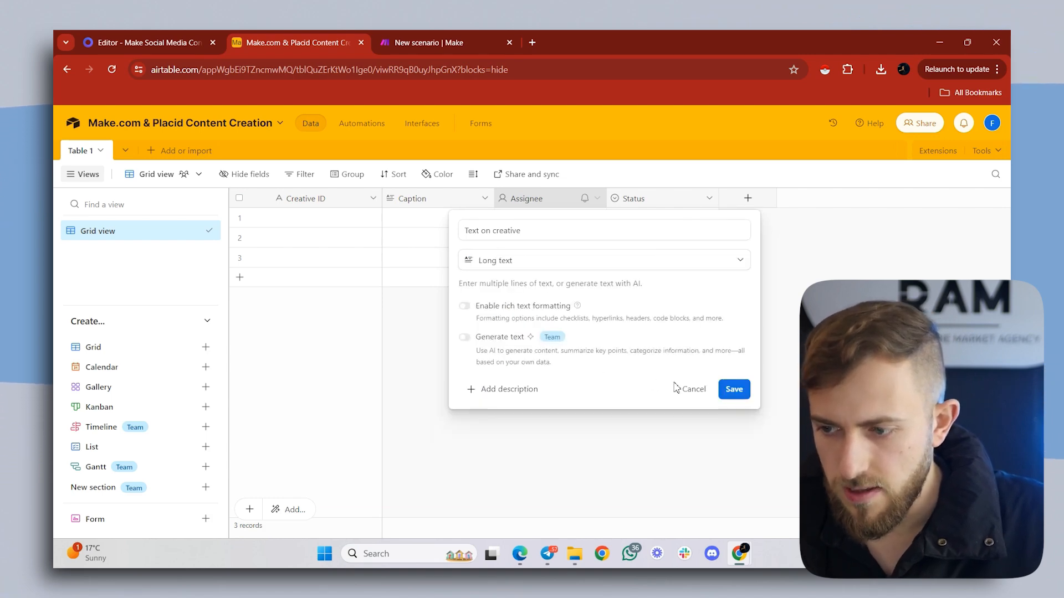
left_click(747, 397)
left_click(748, 199)
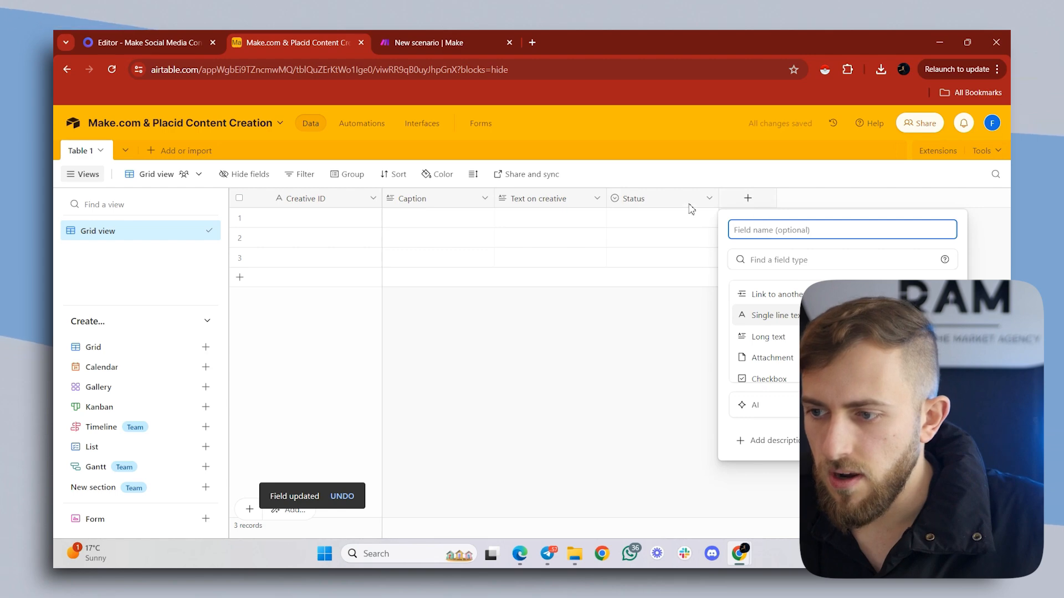
- Change the Status field's options to "For Review", "Approved" and "Published", and save the field
double_click(635, 201)
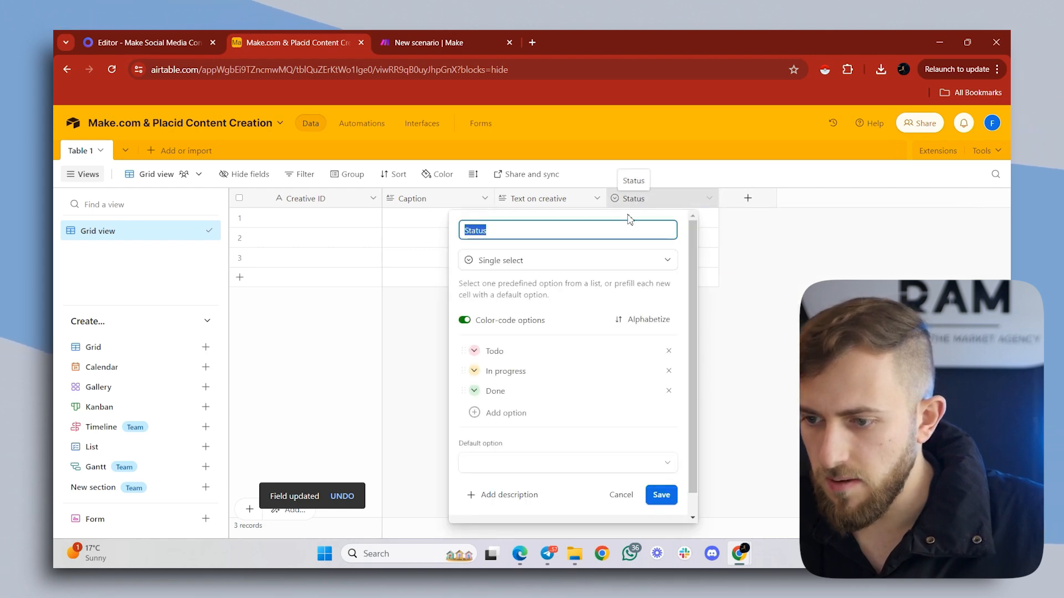
double_click(532, 348)
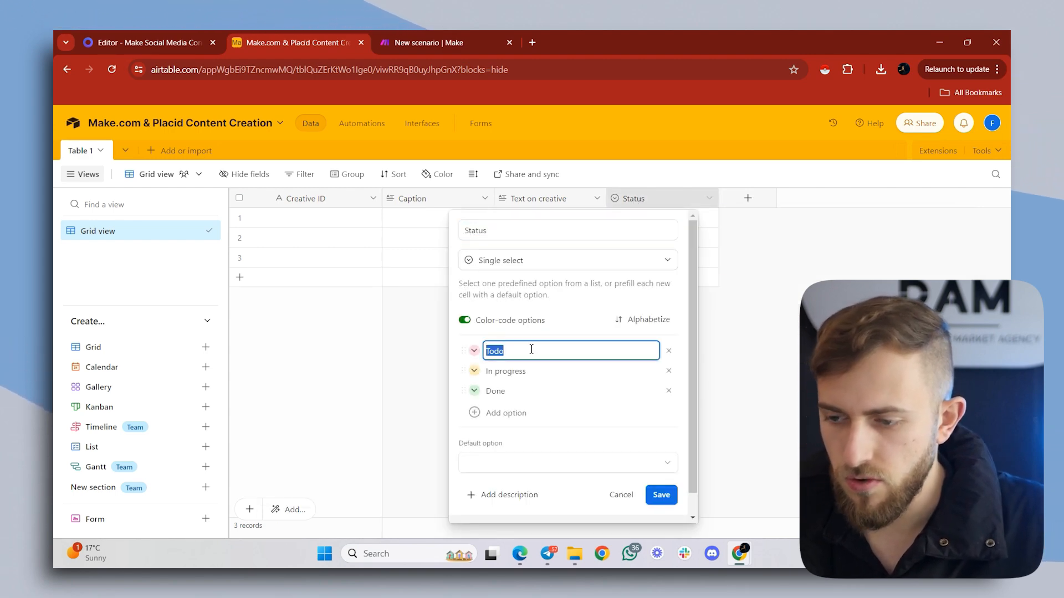
type("For Review")
key("Tab")
type("Approved")
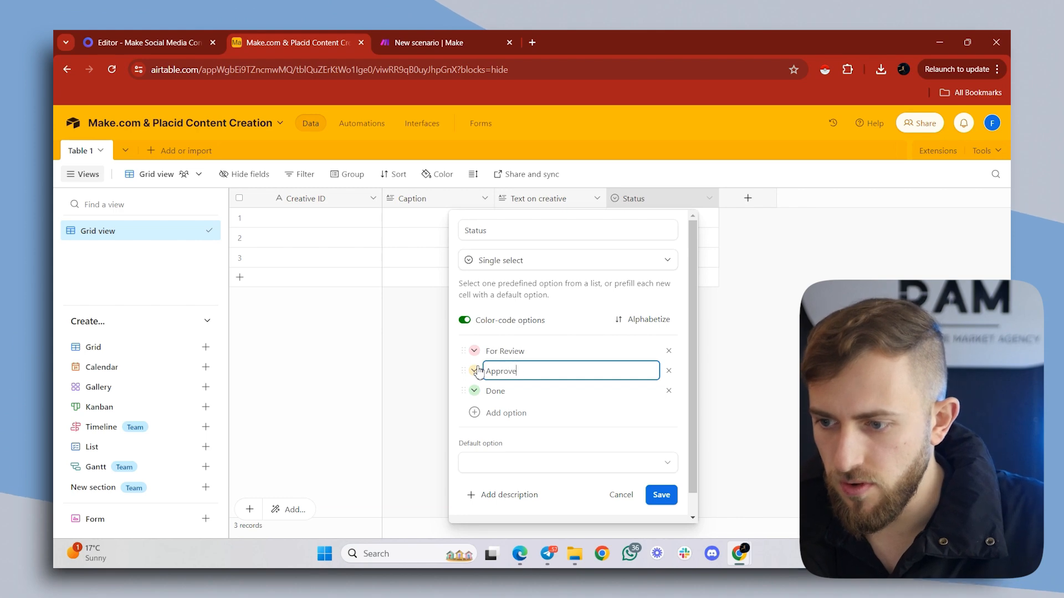
key("Tab")
type("Published")
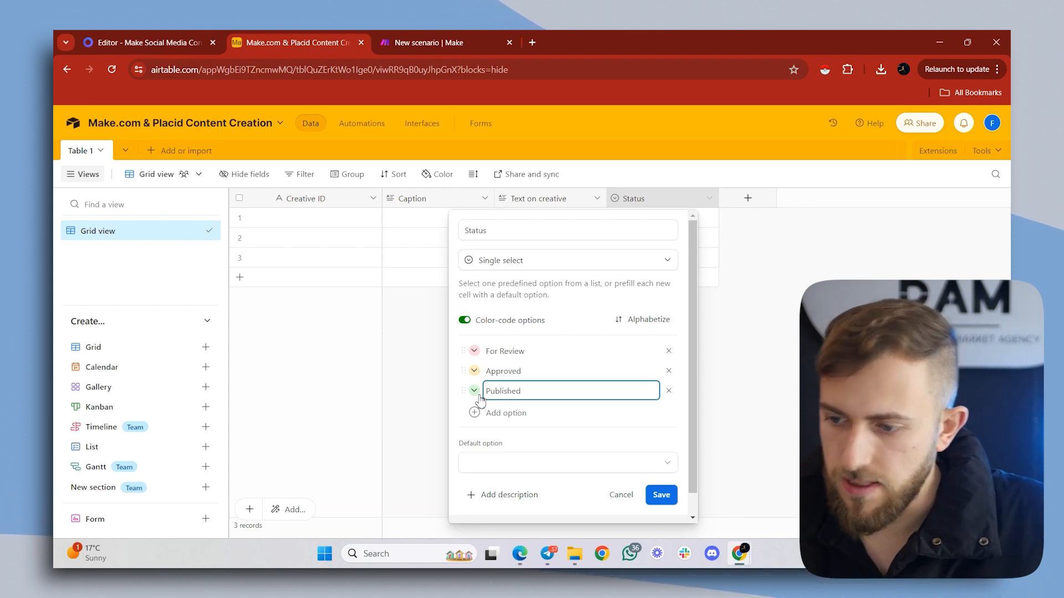
left_click(661, 495)
- Add a Single line text field named "How many new lines (IG Carousels)"
left_click(747, 197)
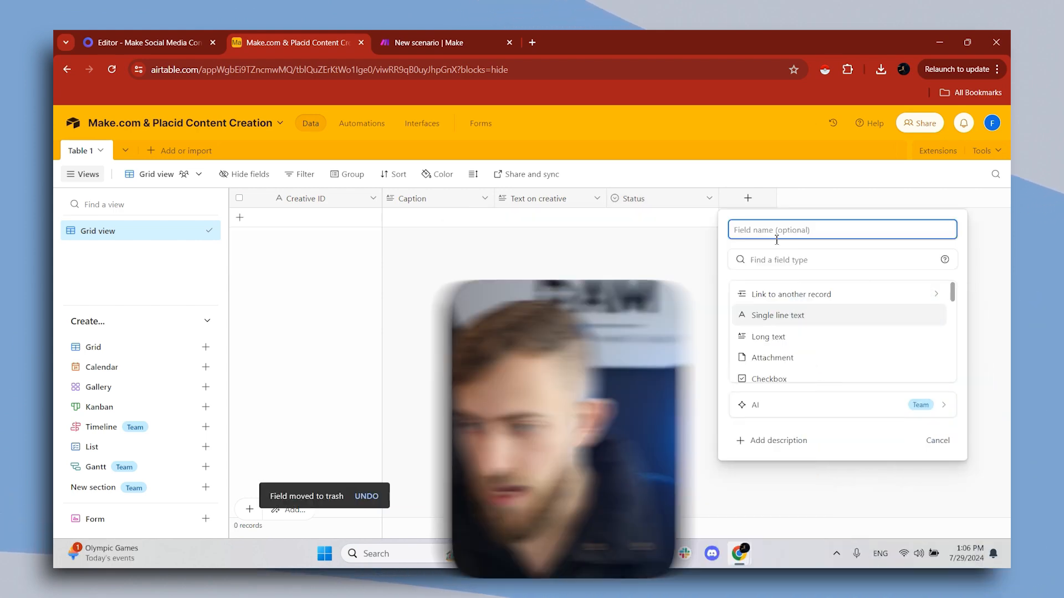
type("How many new ")
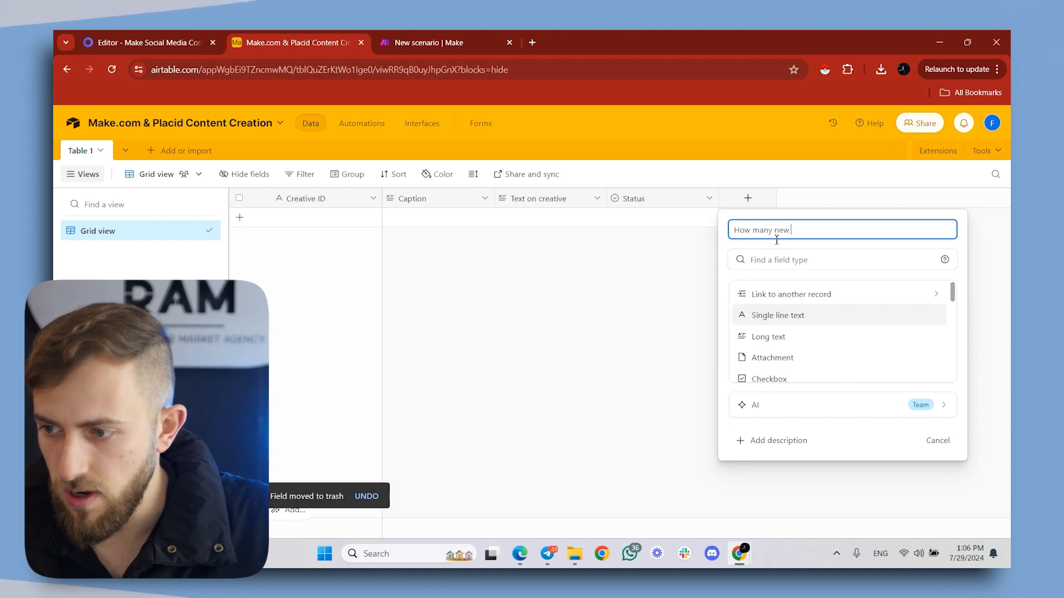
type("lines (IG C")
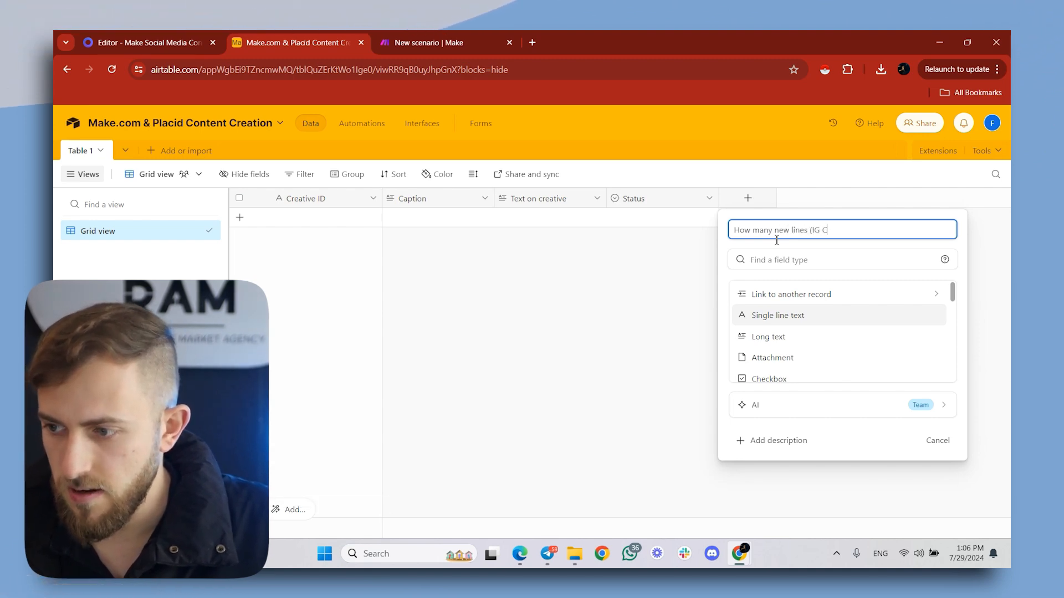
type("arousels)")
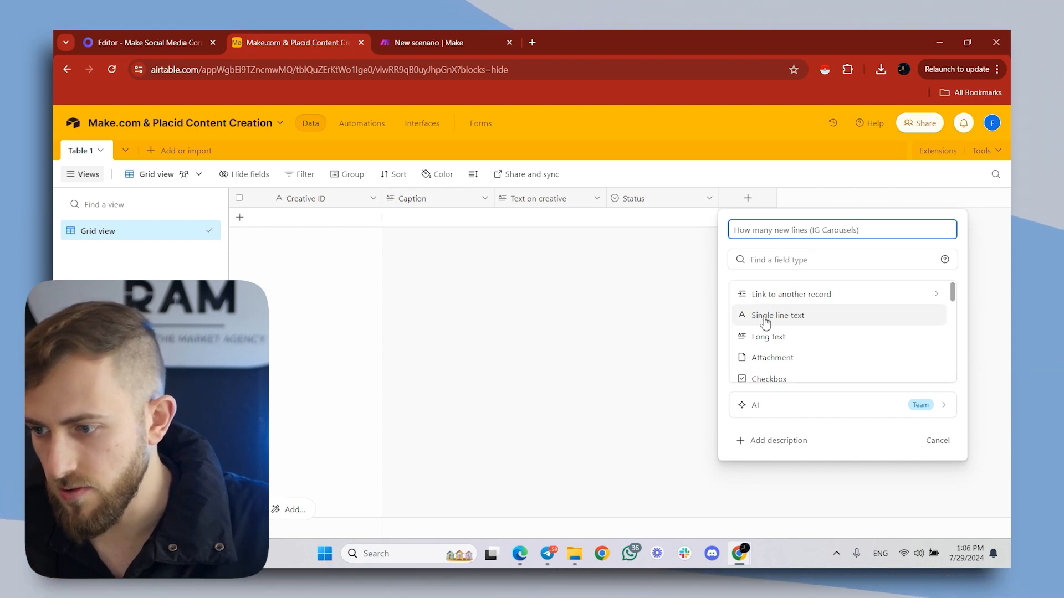
left_click(766, 322)
left_click(928, 353)
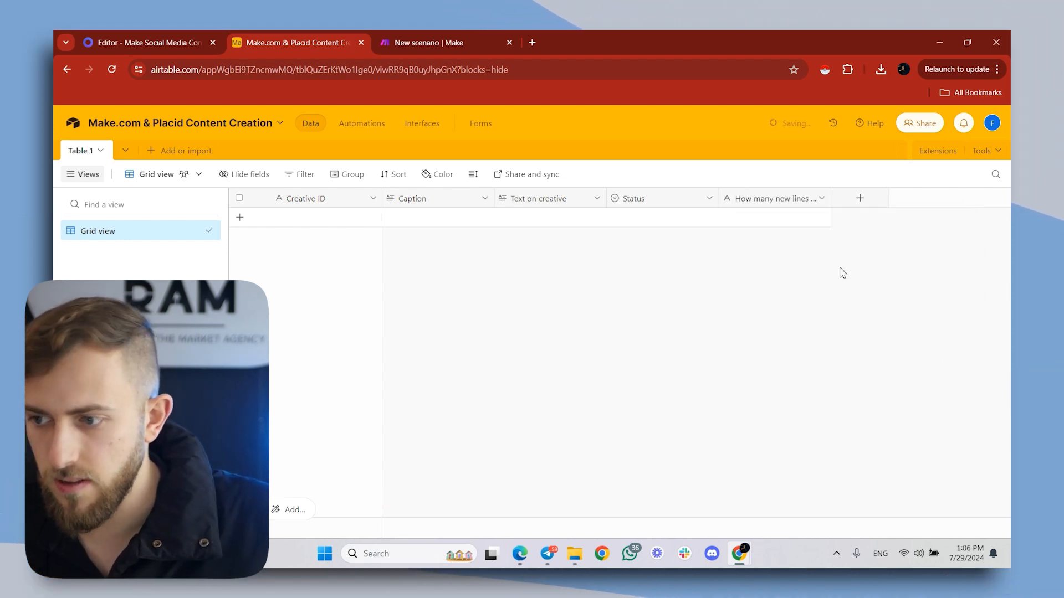
- Set up a new Single select field named "Type of creative"
left_click(860, 198)
type("Type of creative")
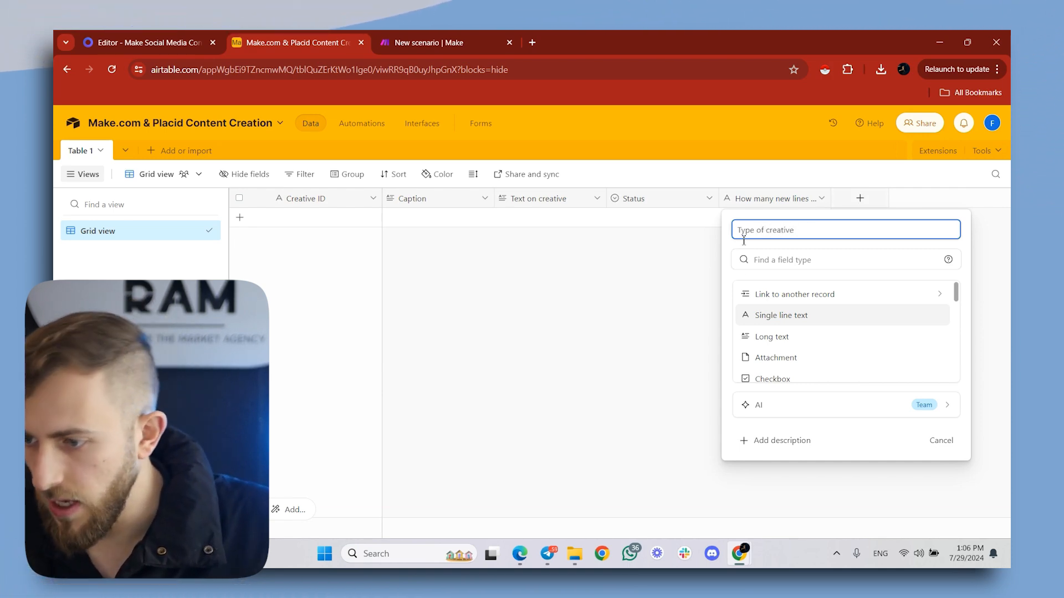
scroll(791, 302, "down", 2)
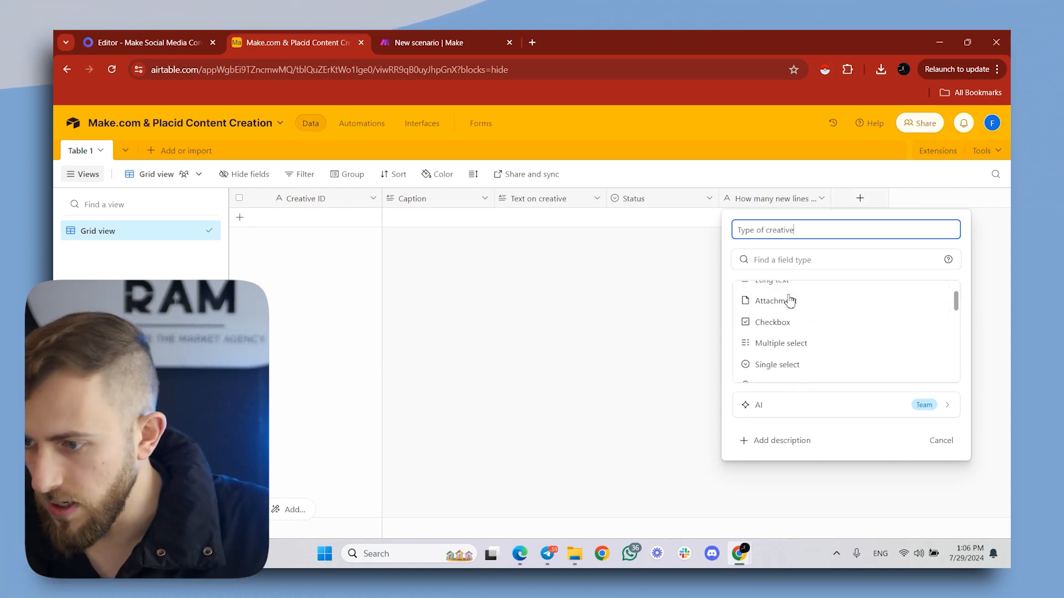
left_click(801, 363)
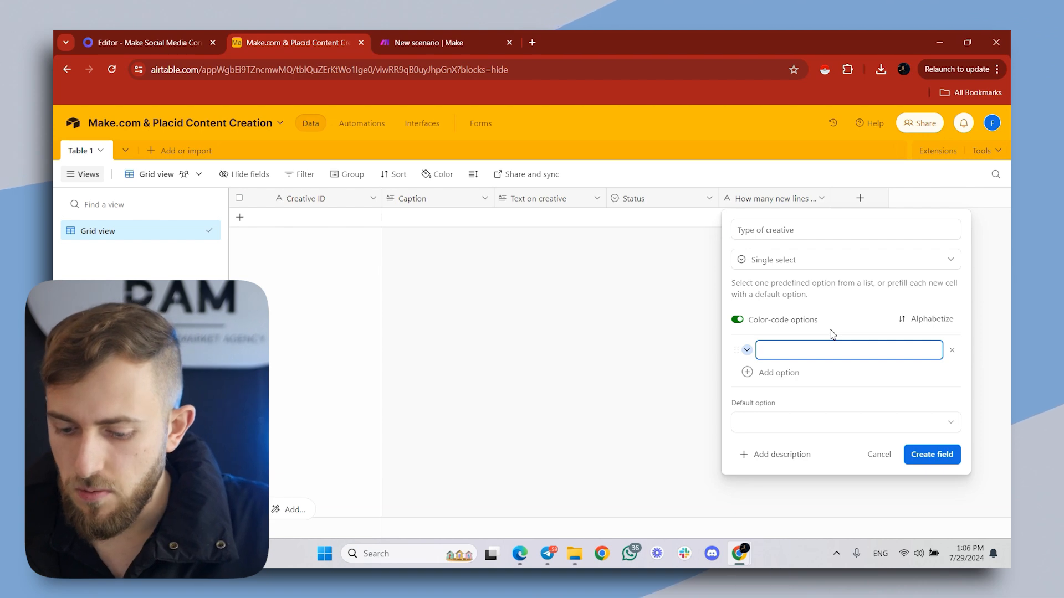
- Give the Type of creative field the options "Single Image", "Carousel", "Short" and "No creative, only text", and create the field
type("Sing")
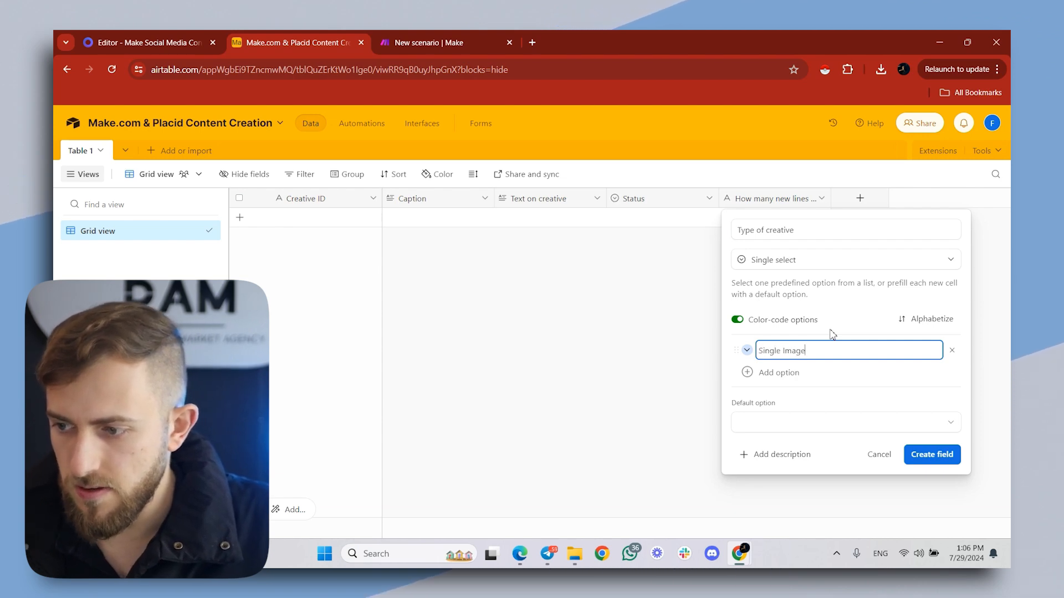
type("le Image")
left_click(778, 372)
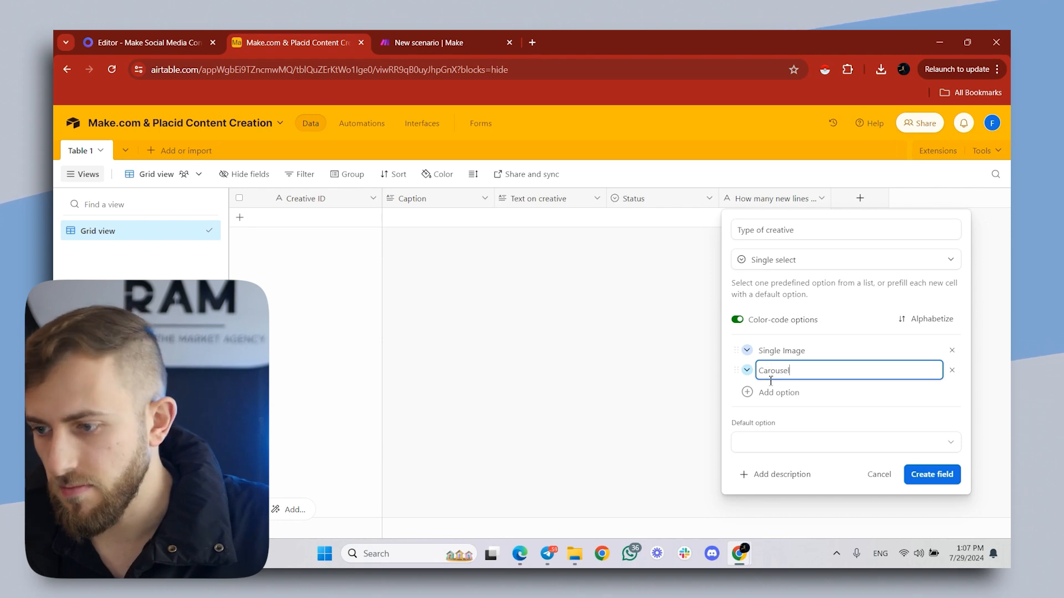
type("Carousel")
key("Return")
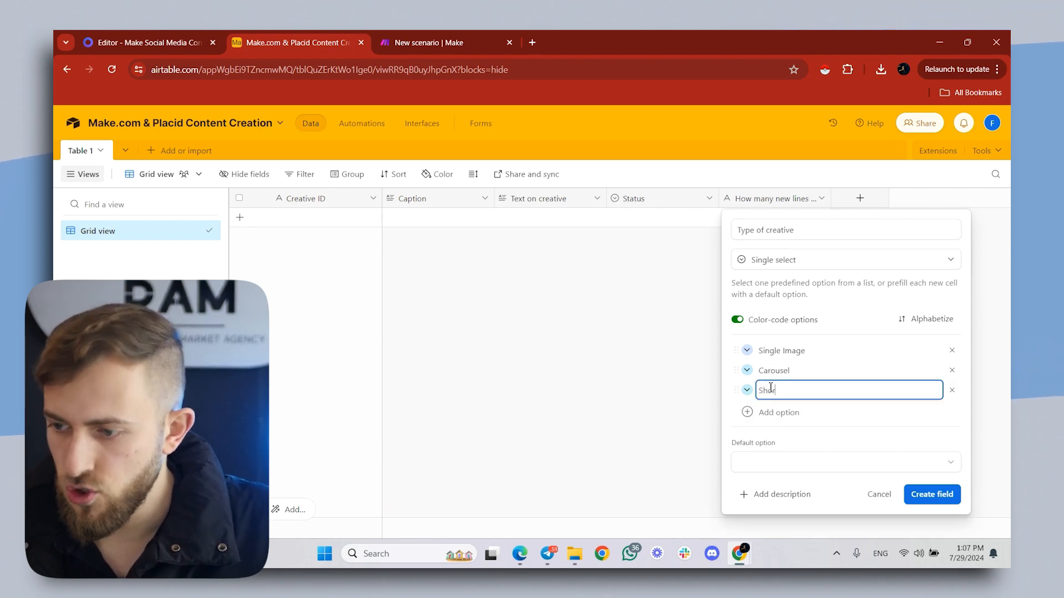
key("Return")
type("No creative, only tex")
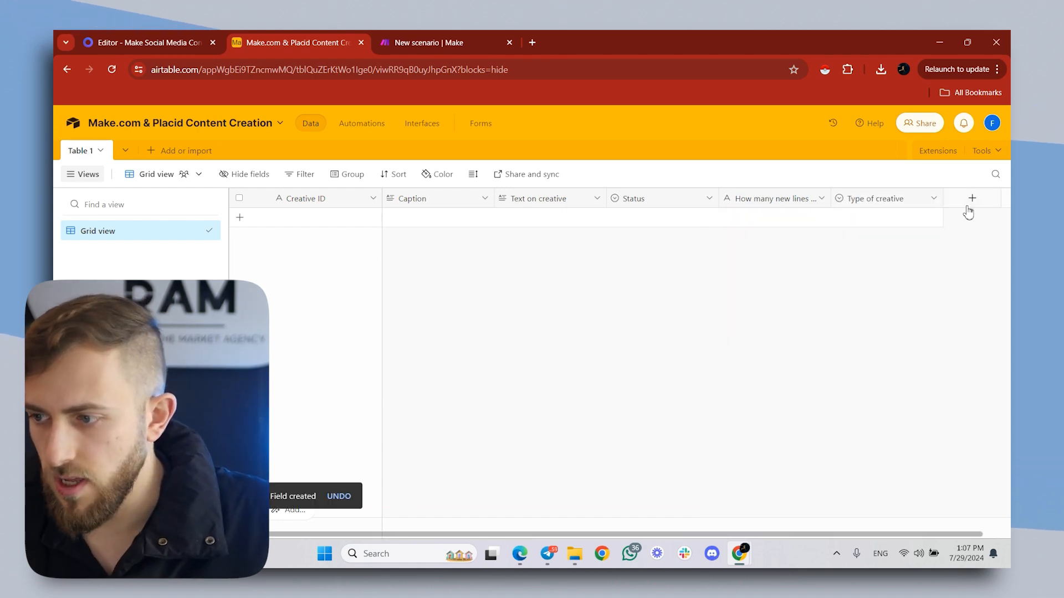
- Set up another new Single select field named "Platform"
left_click(971, 199)
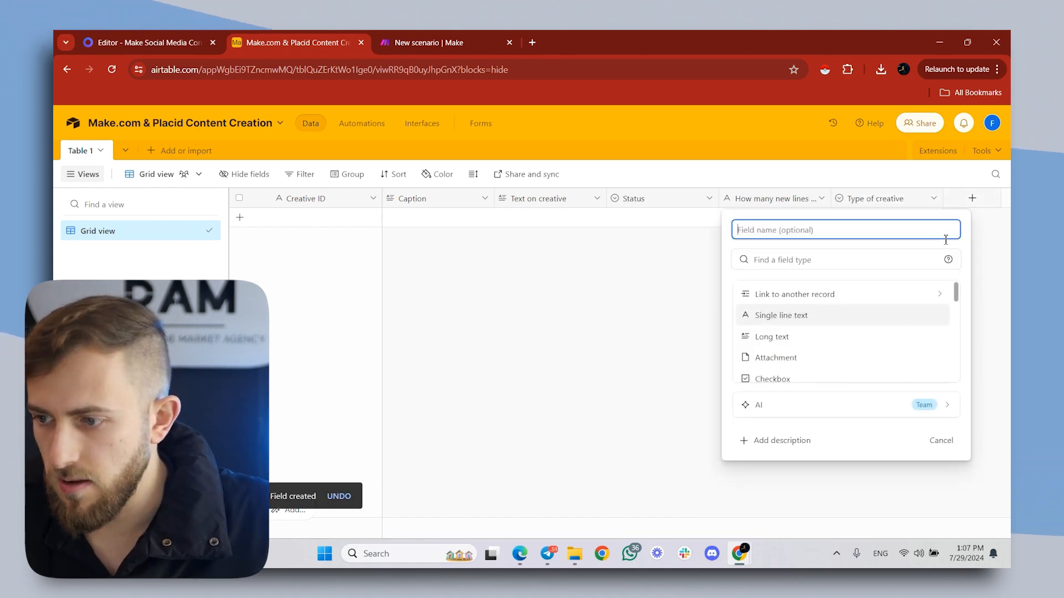
type("Platform")
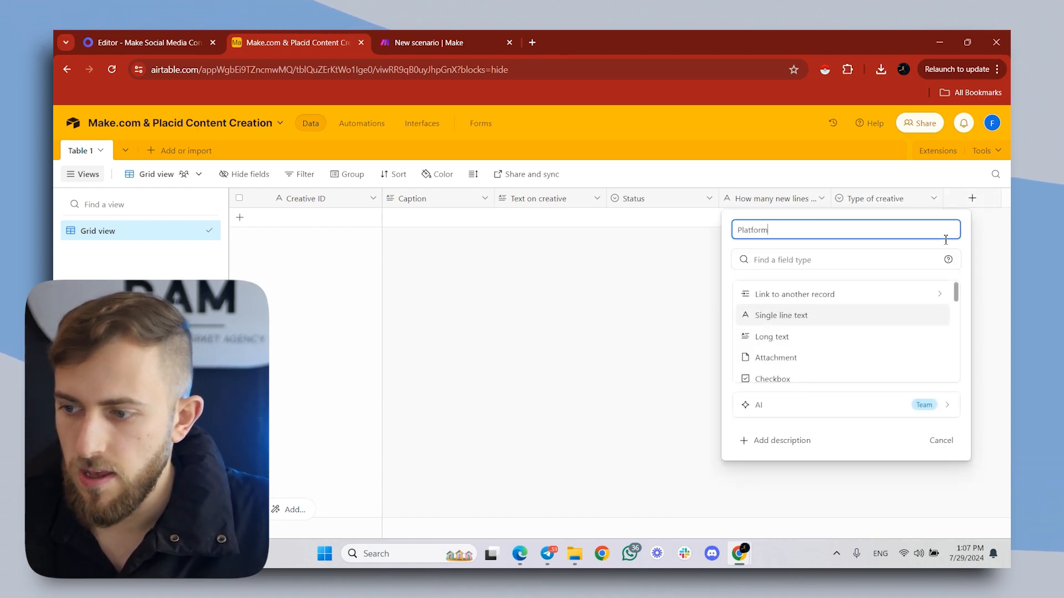
scroll(824, 342, "down", 2)
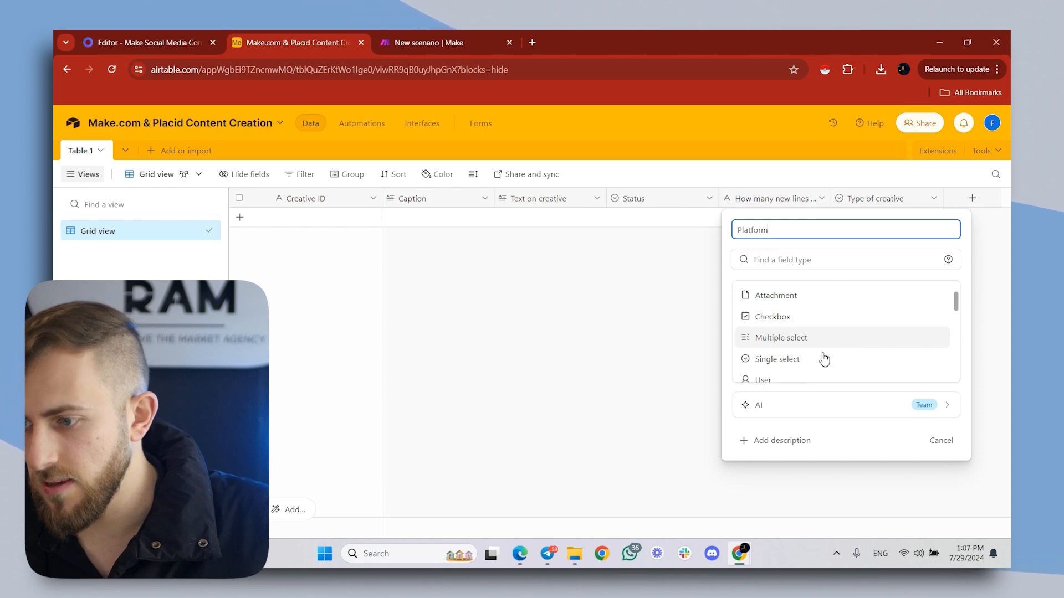
left_click(825, 359)
- Give the Platform field the options "Facebook", "Instagram", "Linkedin", "X", "TikTok" and "YouTube", and create the field
left_click(778, 373)
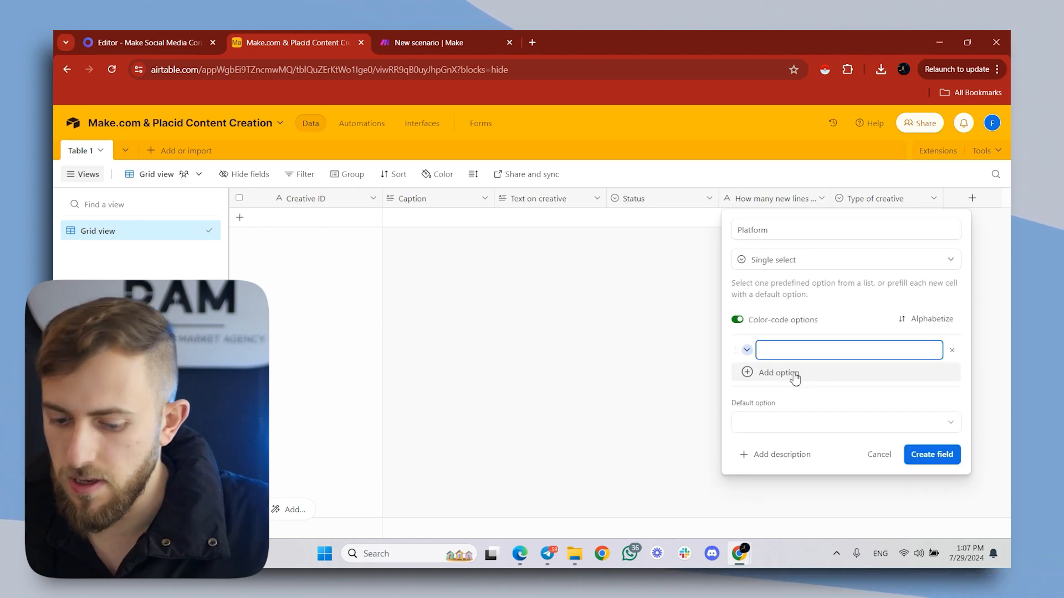
left_click(795, 378)
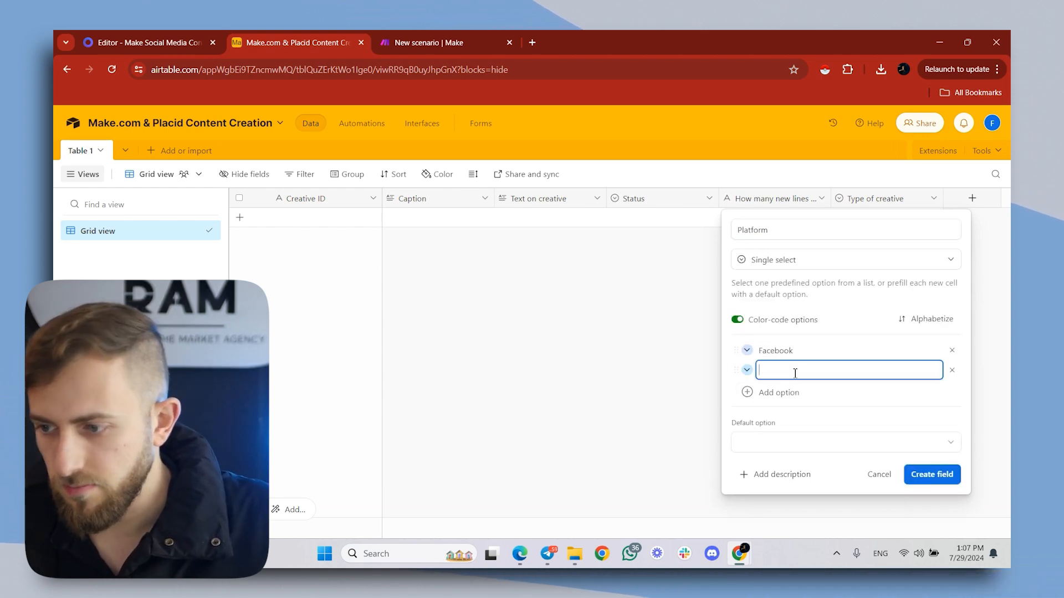
type("Instagram")
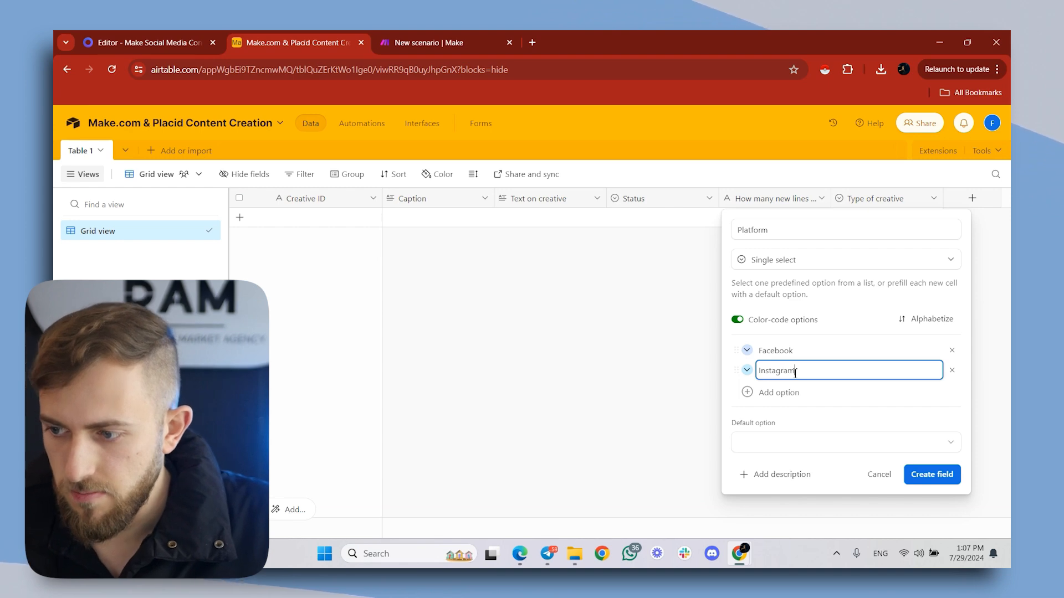
left_click(781, 395)
type("Linkedin")
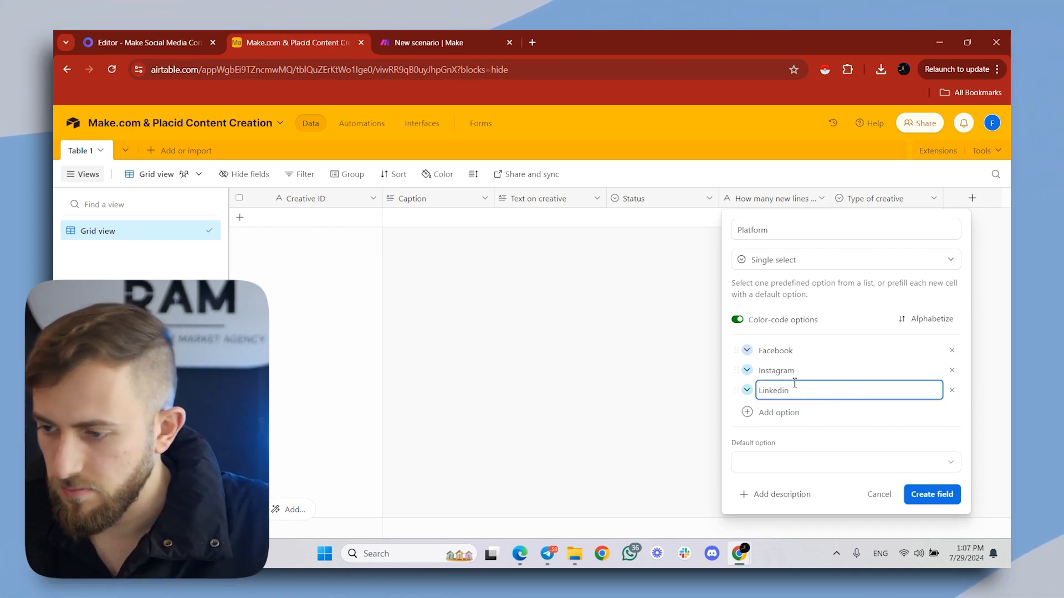
left_click(798, 415)
type("X")
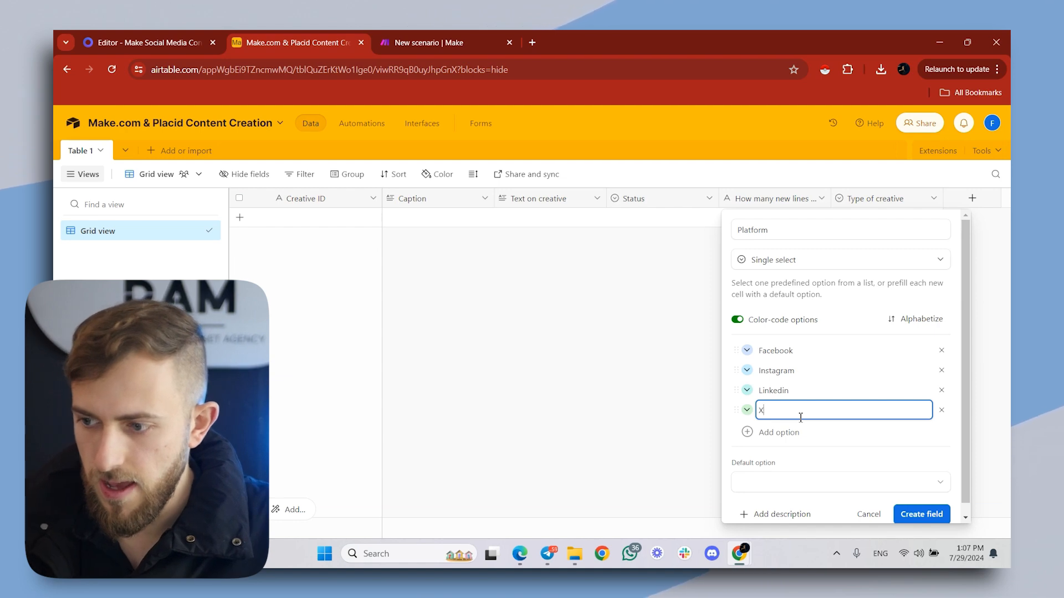
left_click(803, 435)
type("T")
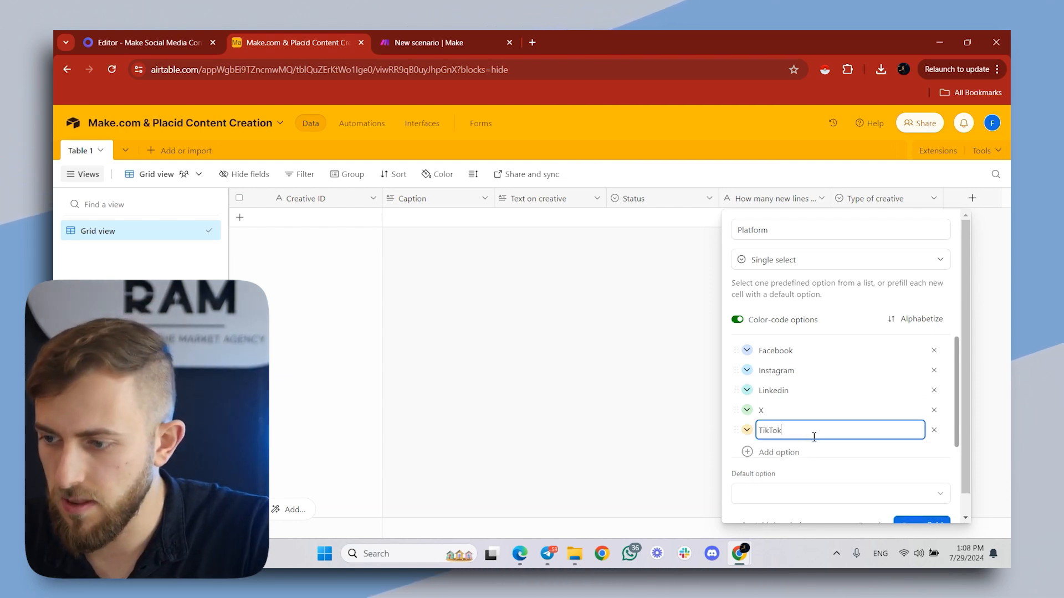
type("ikTok")
left_click(799, 451)
type("YouTube")
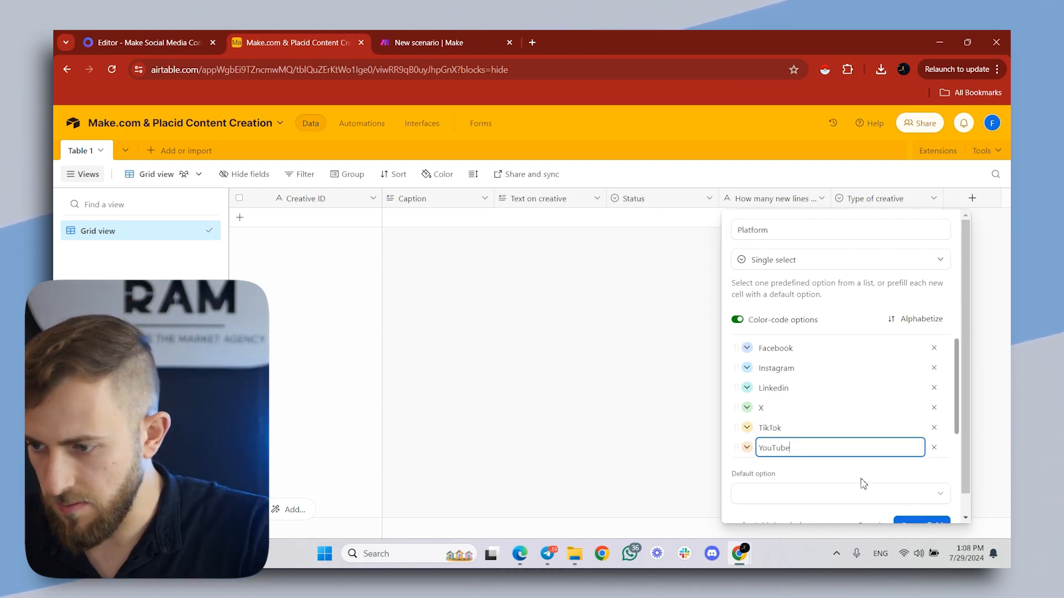
scroll(863, 484, "down", 1)
left_click(921, 503)
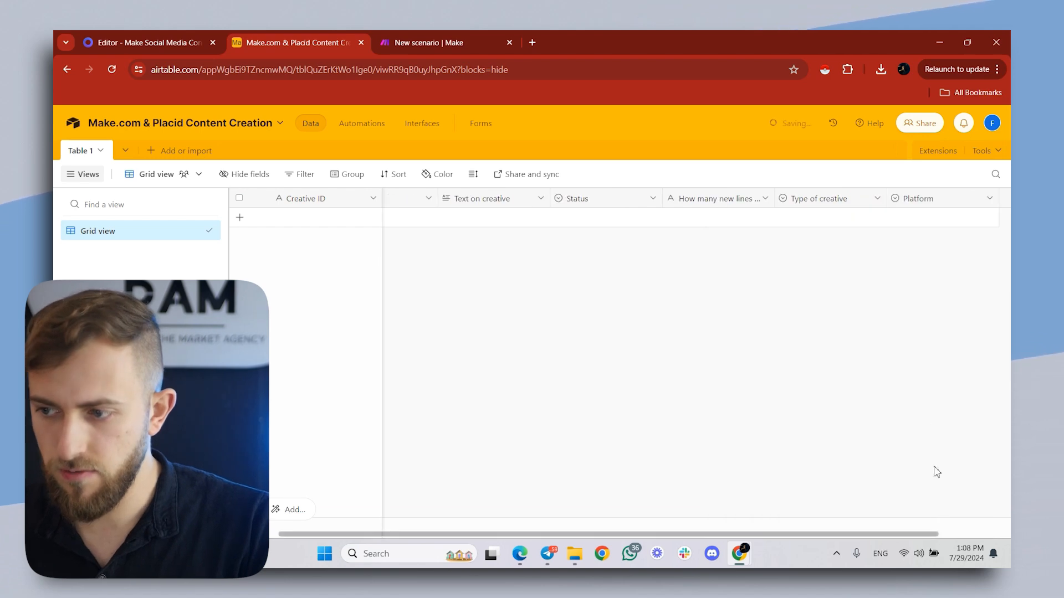
- Add a Created time field and a Last modified time field that tracks all editable fields
left_click(944, 198)
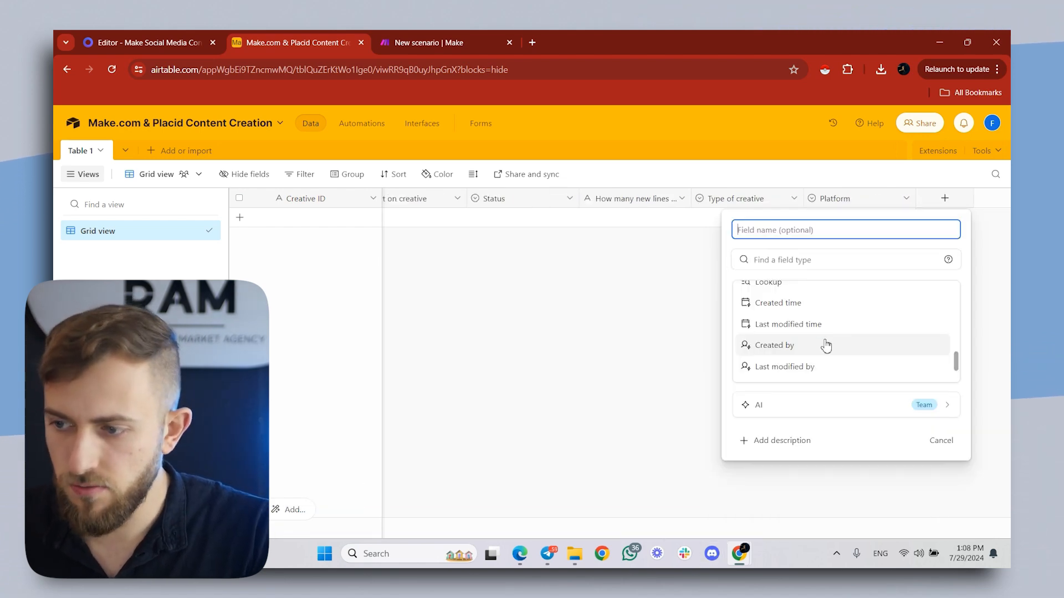
left_click(825, 305)
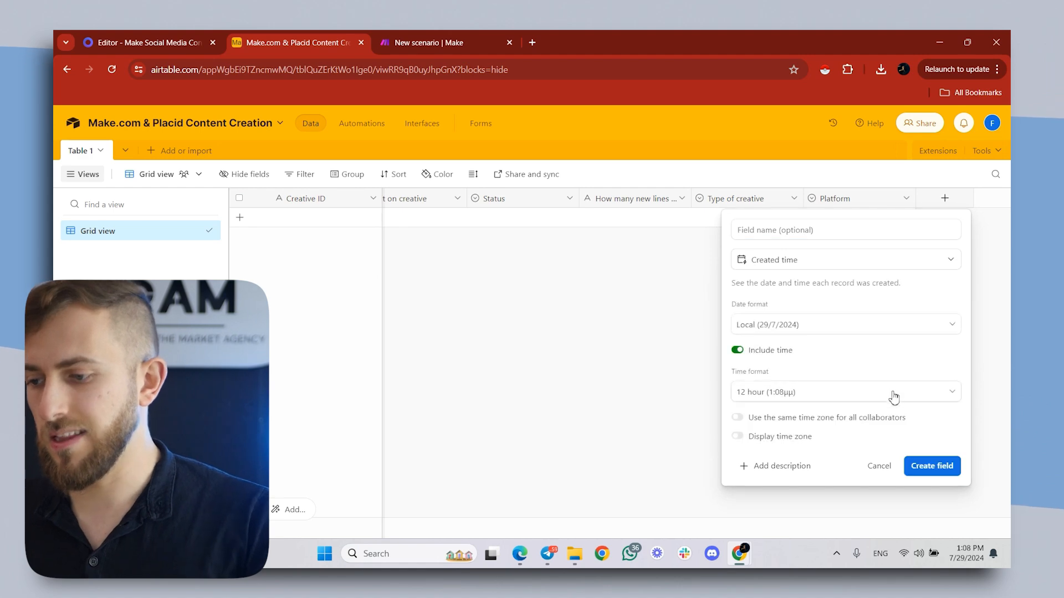
left_click(949, 468)
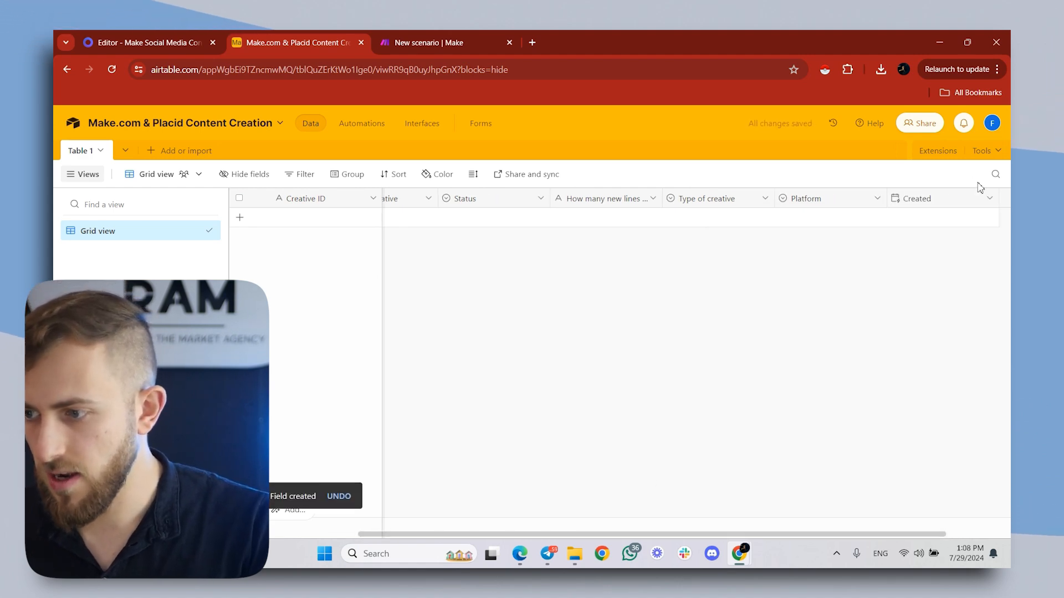
left_click(1003, 199)
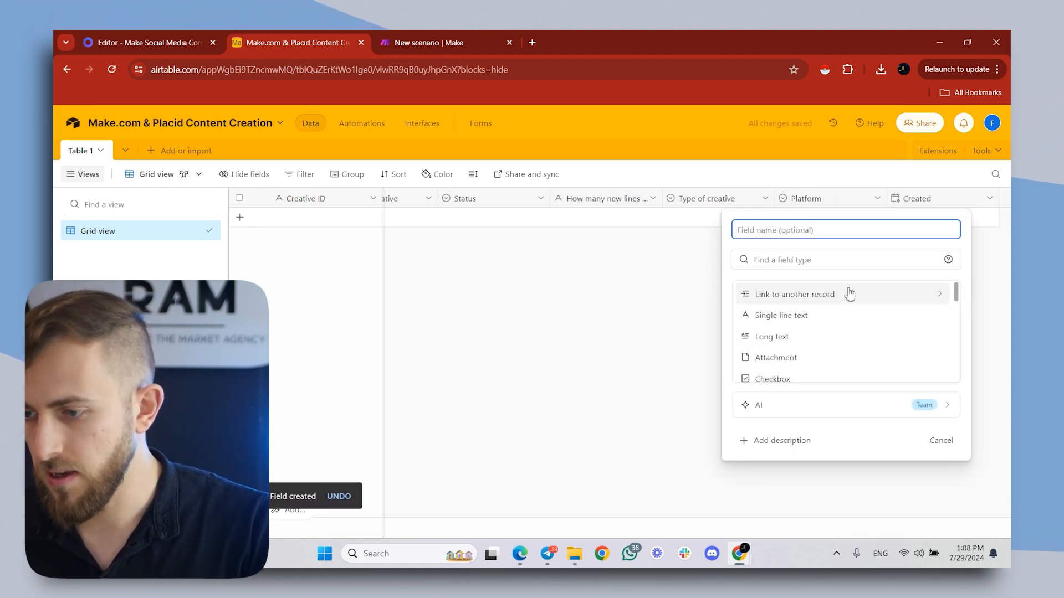
scroll(850, 294, "down", 10)
left_click(807, 336)
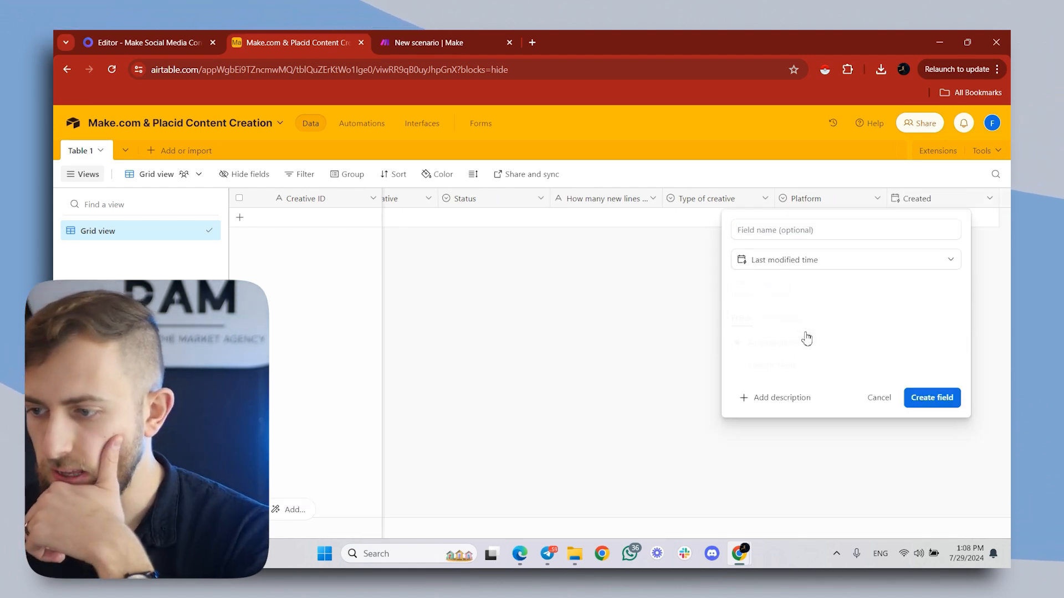
left_click(929, 408)
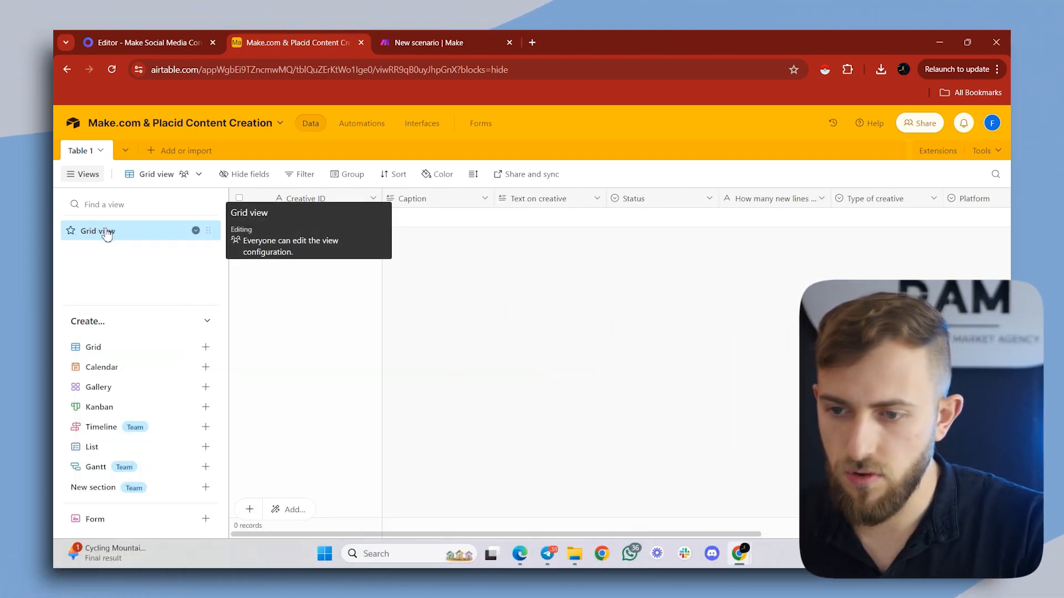
- Rename the existing grid view as "For Review"
double_click(106, 231)
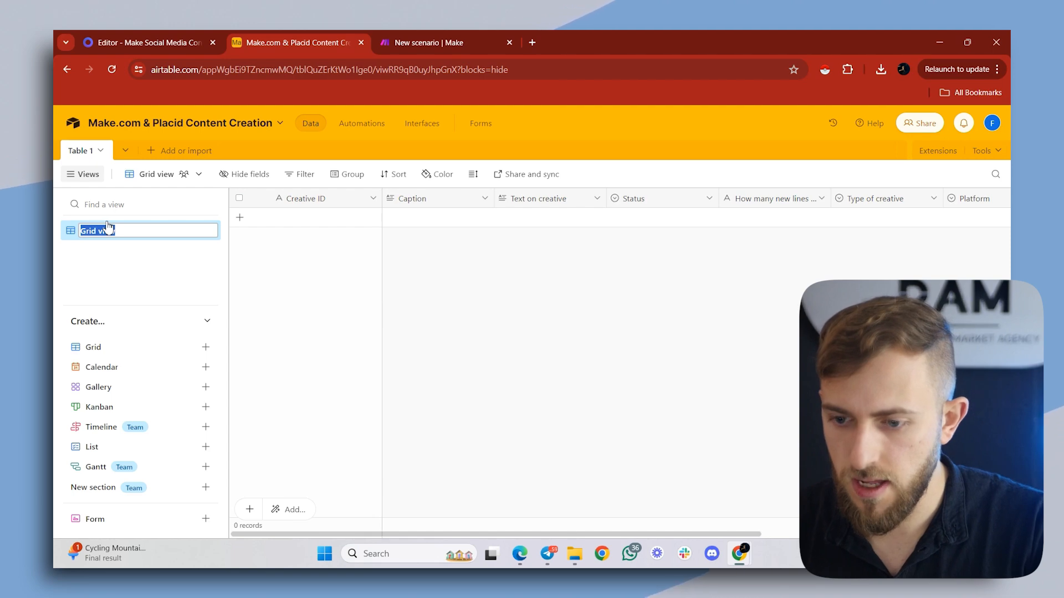
type("For Review")
key("Return")
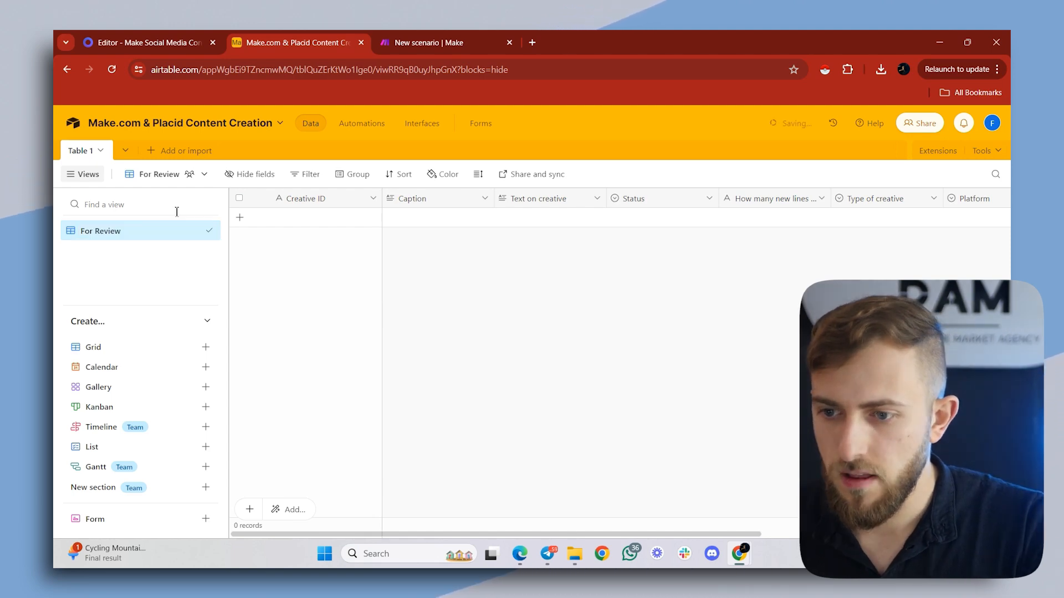
- Duplicate the For Review view and name the copy "Approved"
right_click(137, 240)
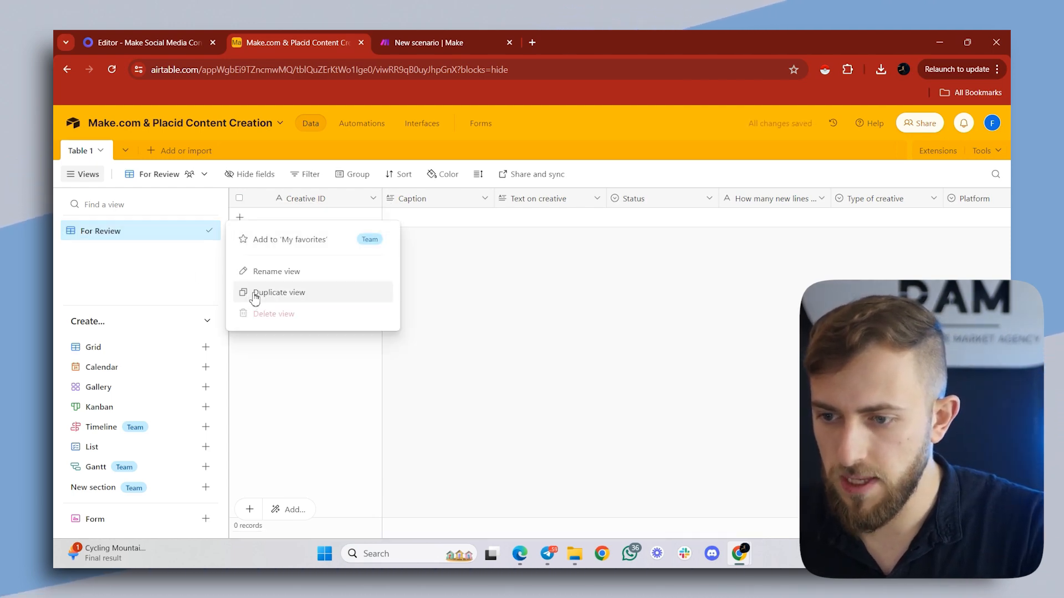
left_click(254, 297)
double_click(136, 253)
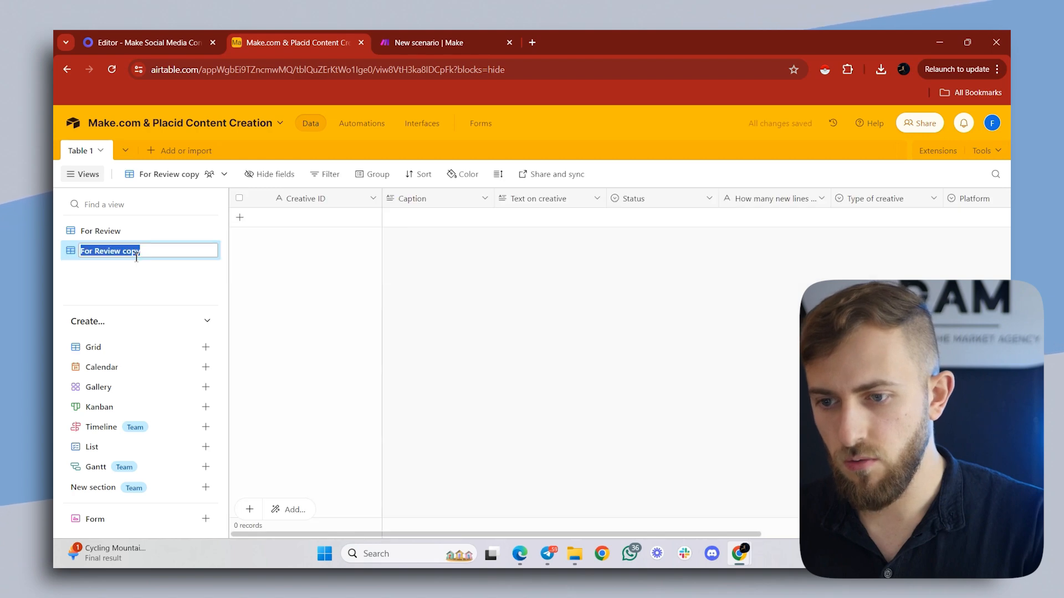
type("Appr")
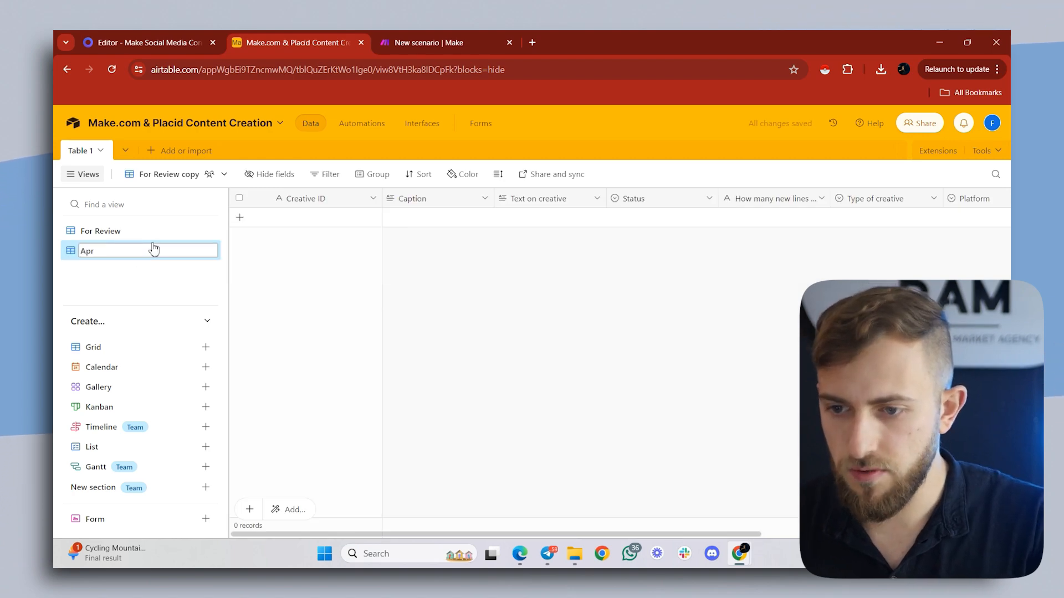
type("oved")
key("Return")
- Duplicate the Approved view and name the copy "Published"
right_click(154, 250)
left_click(255, 310)
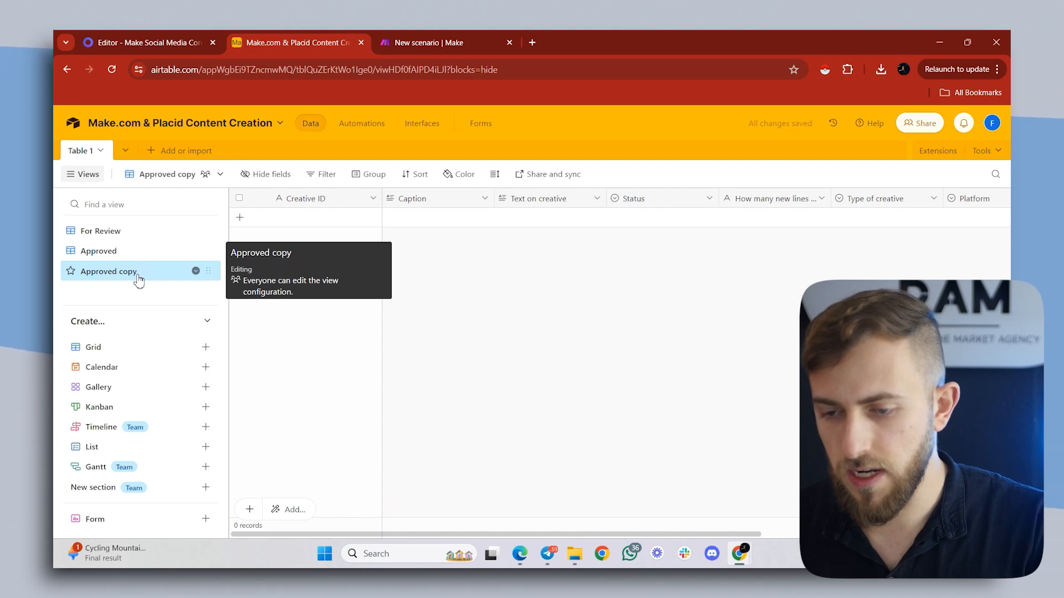
double_click(138, 275)
type("Published")
key("Return")
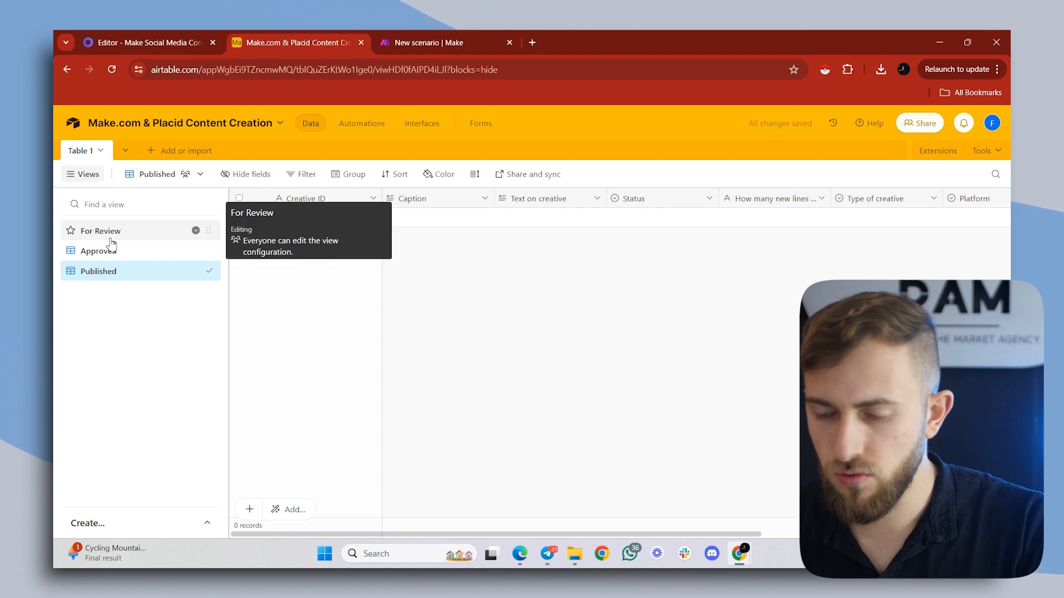
- Filter the For Review view to records where Status is "For Review"
left_click(113, 244)
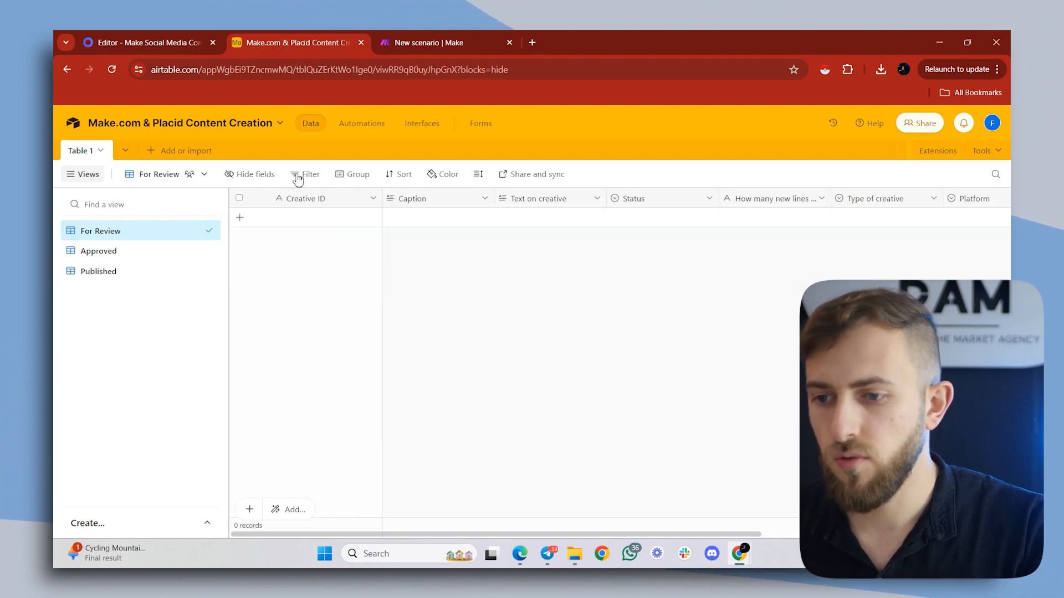
left_click(309, 175)
left_click(325, 229)
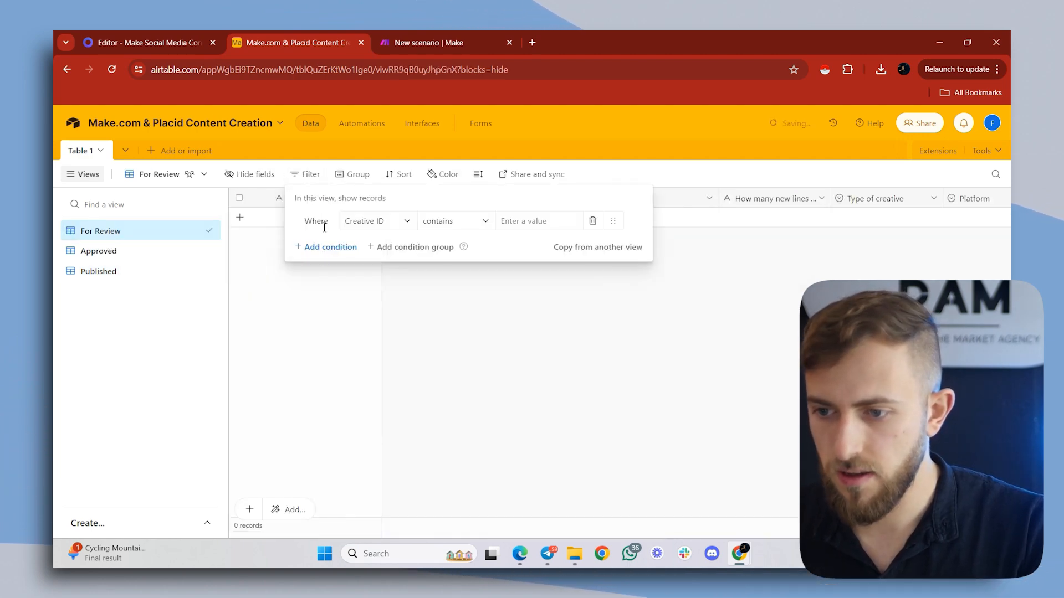
left_click(368, 227)
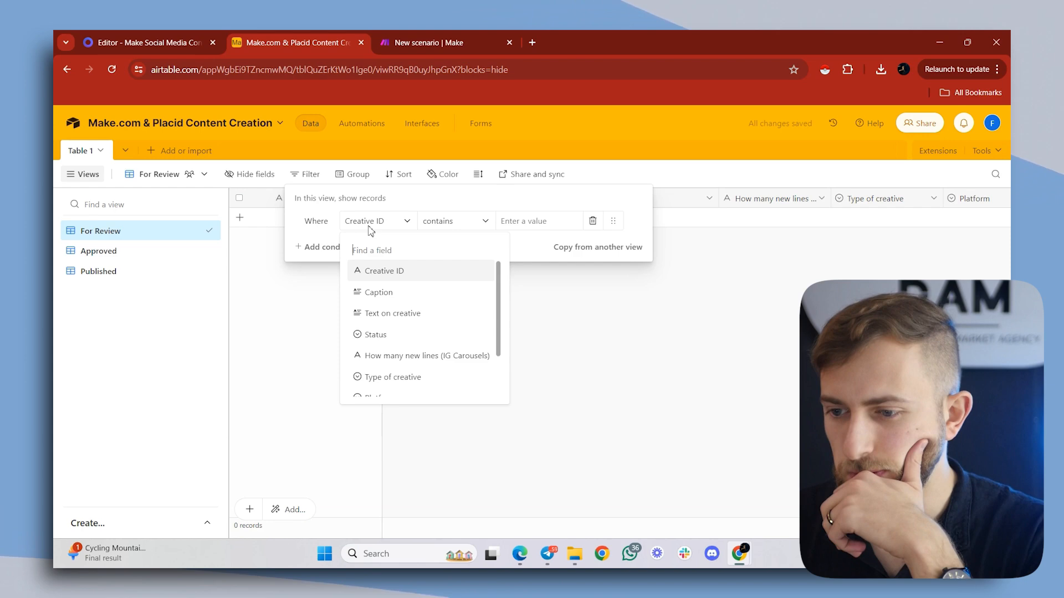
left_click(399, 335)
left_click(546, 224)
left_click(554, 274)
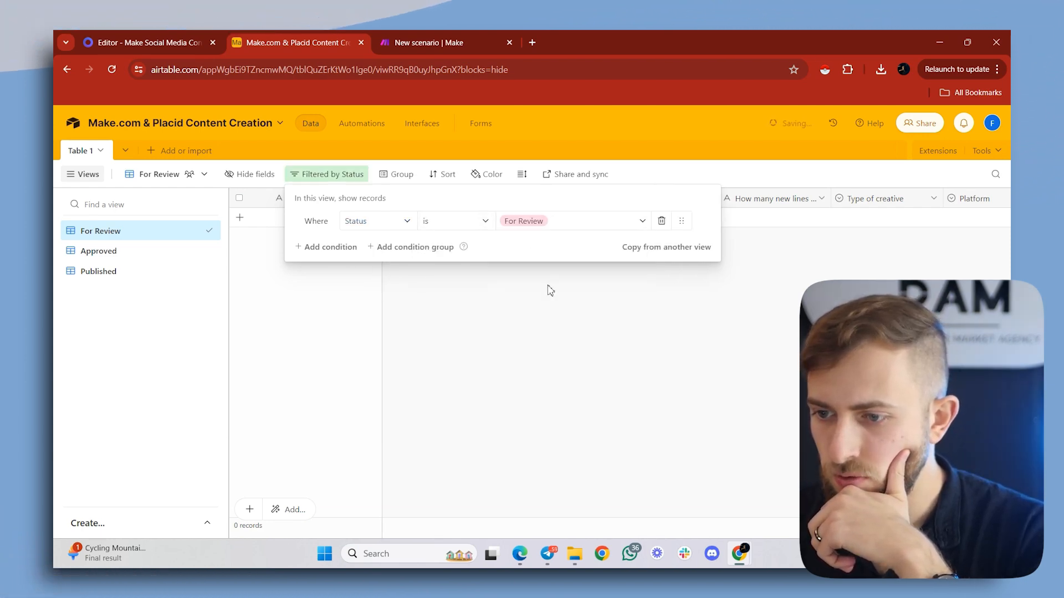
- Open the filter settings of the Approved view
left_click(100, 252)
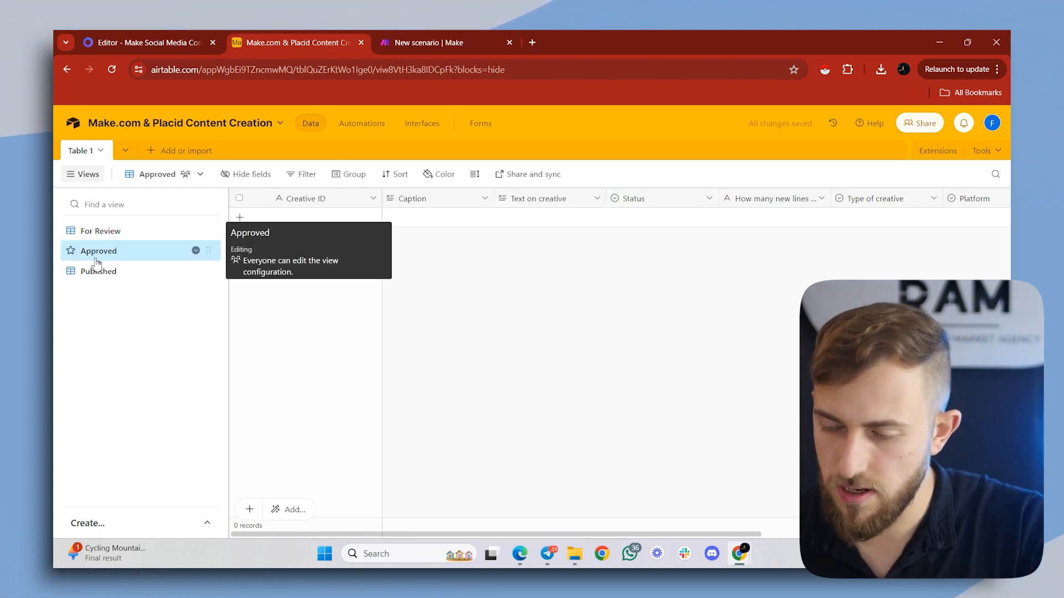
left_click(307, 174)
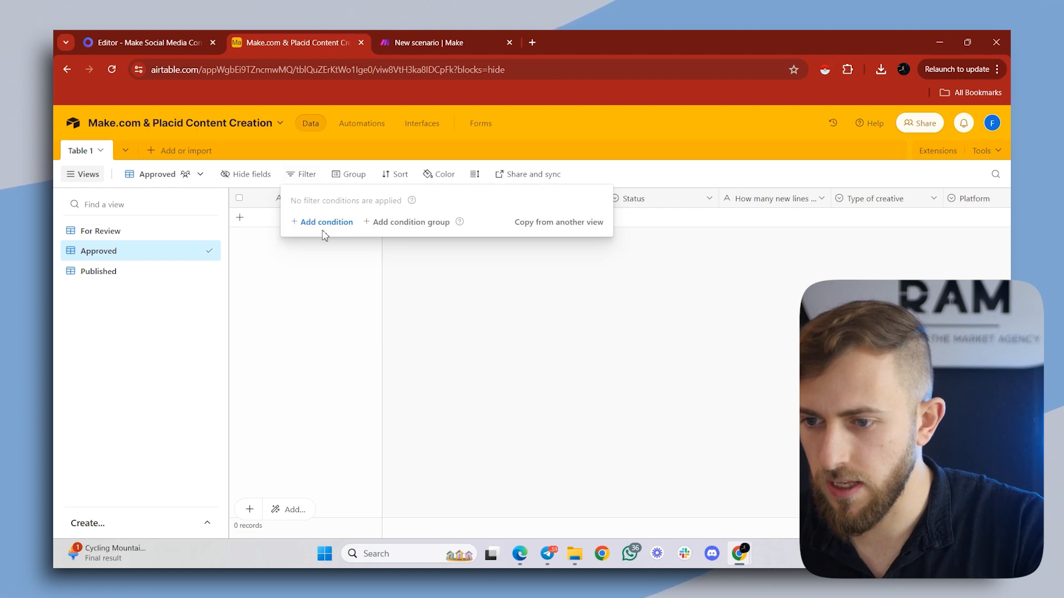
- Add a filter condition to the Published view using the Status field, the "is" operator and a status option
left_click(127, 272)
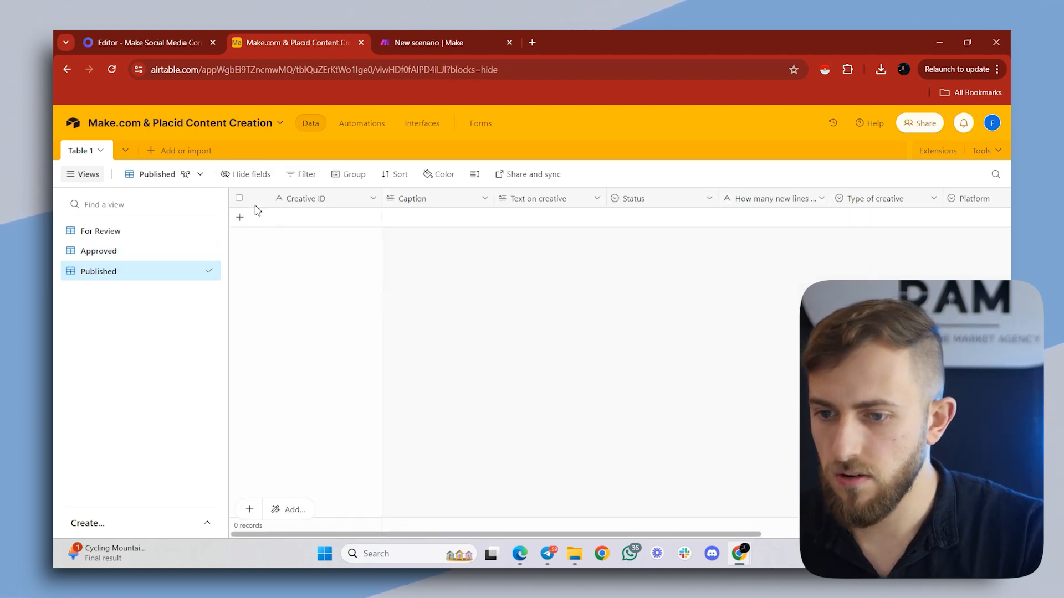
left_click(301, 174)
left_click(325, 222)
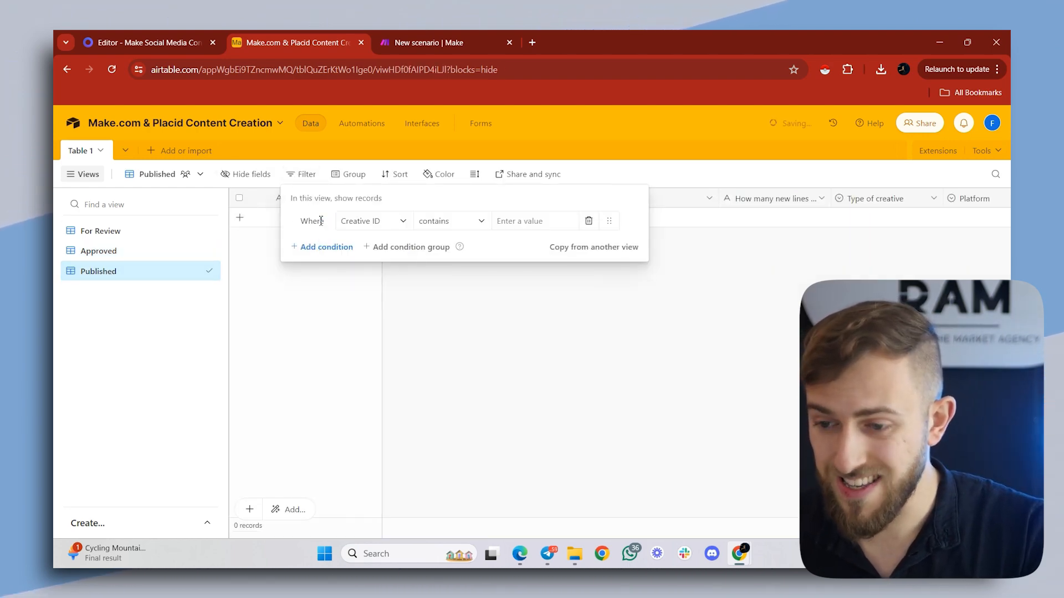
left_click(376, 221)
scroll(359, 299, "down", 2)
left_click(361, 281)
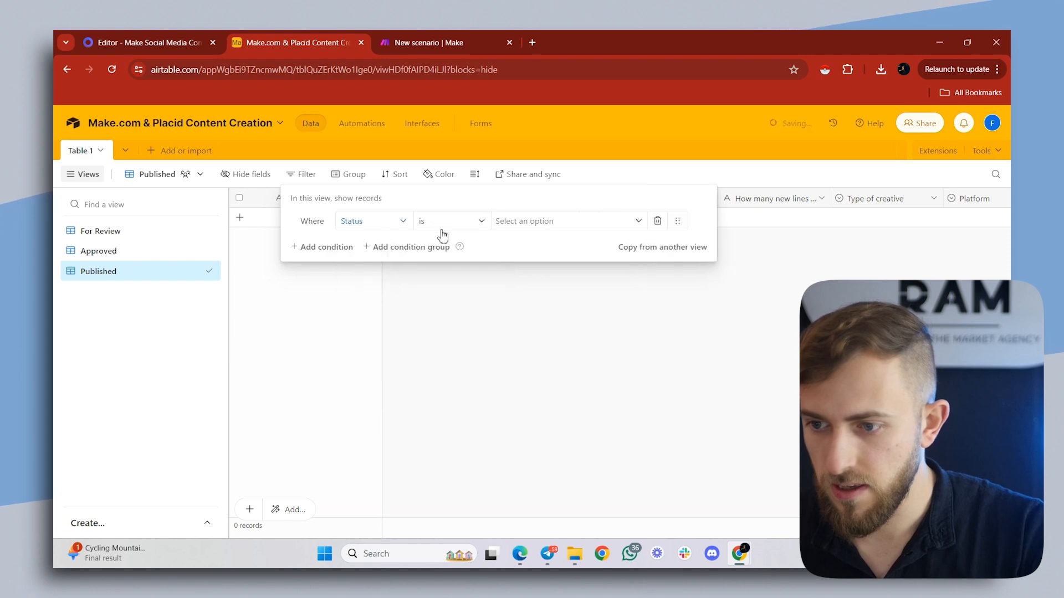
left_click(576, 221)
left_click(549, 326)
left_click(549, 332)
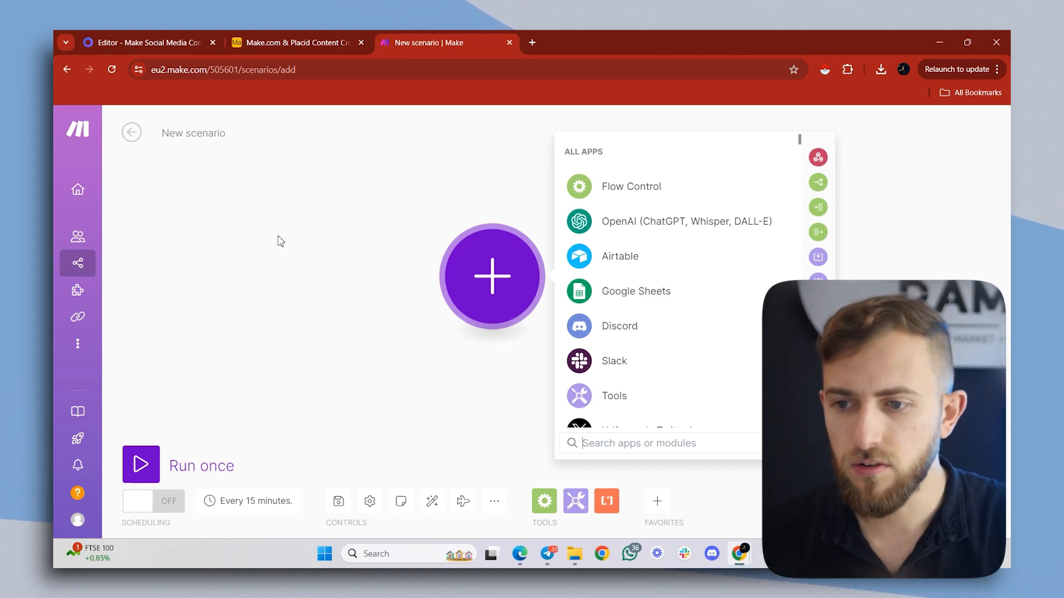
- Name the new Make scenario "Voice → Placid → Socials"
left_click(207, 133)
type("Voic")
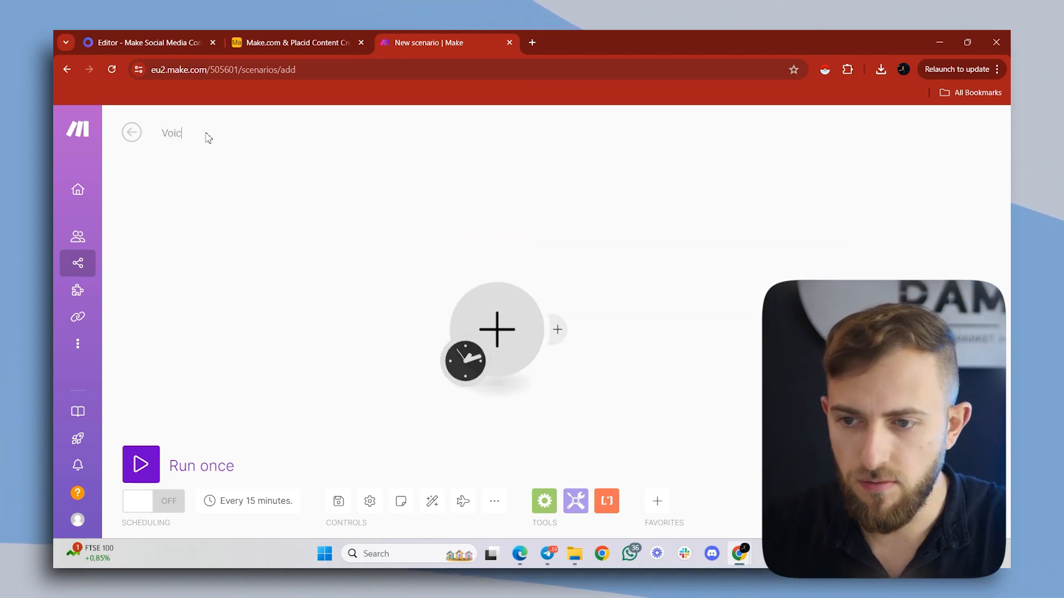
type("e → Pla")
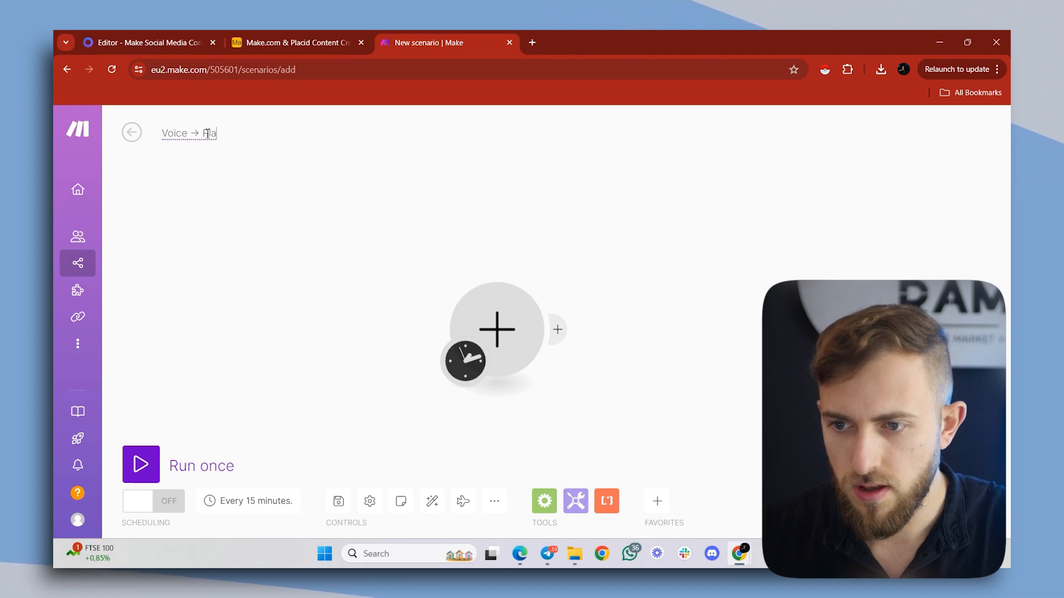
type("cid ")
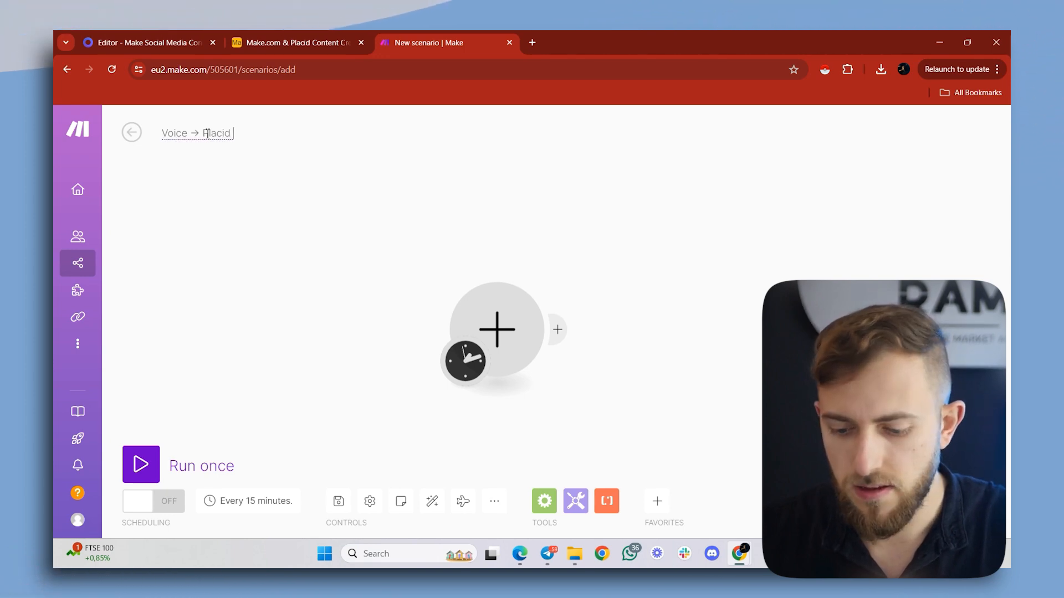
type("→ Socials")
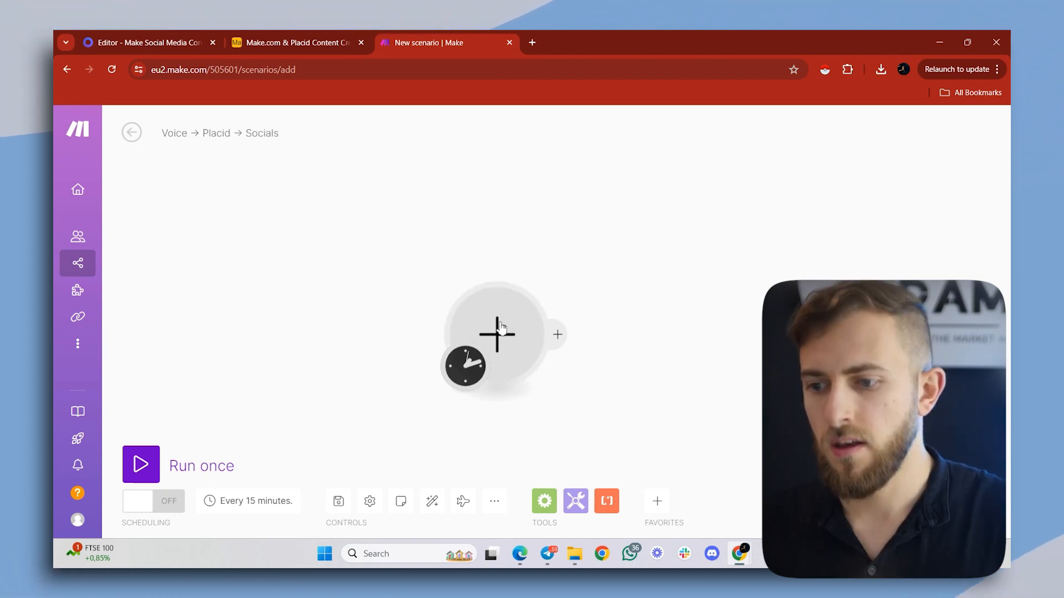
- Add a Slack "Watch Private Channel Messages" trigger as the first module of the scenario
key("Return")
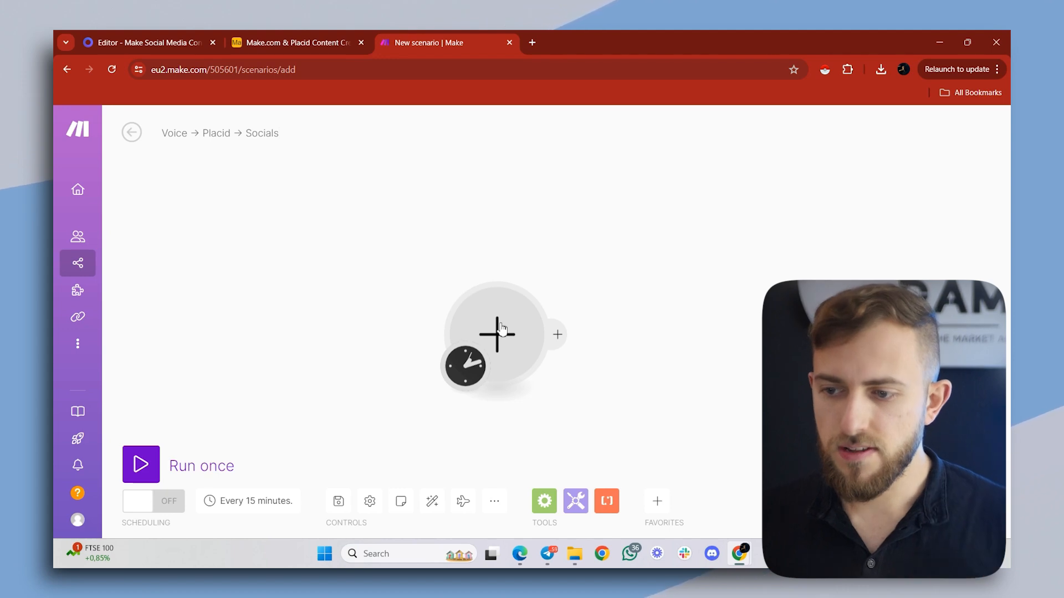
left_click(500, 329)
left_click(628, 422)
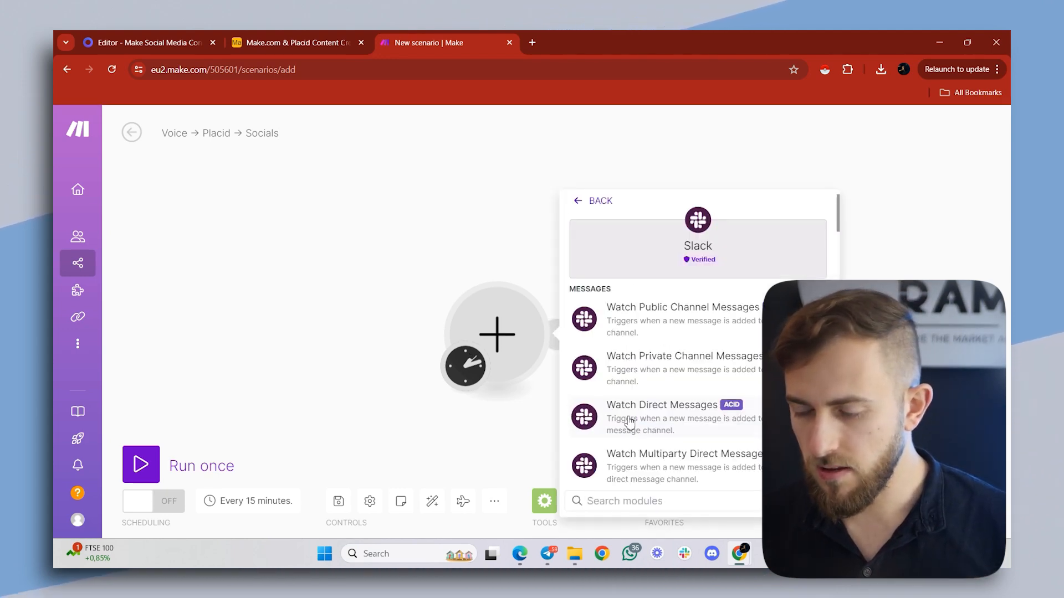
left_click(616, 372)
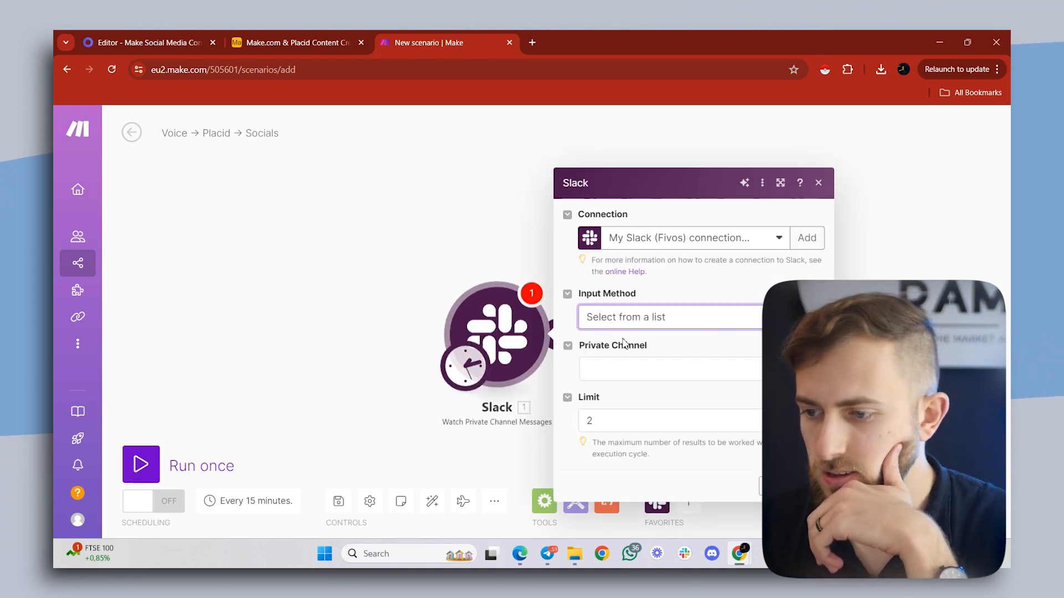
- Set the Slack trigger to watch the voice-to-placid-content private channel with a limit of 1, starting from now on
left_click(646, 367)
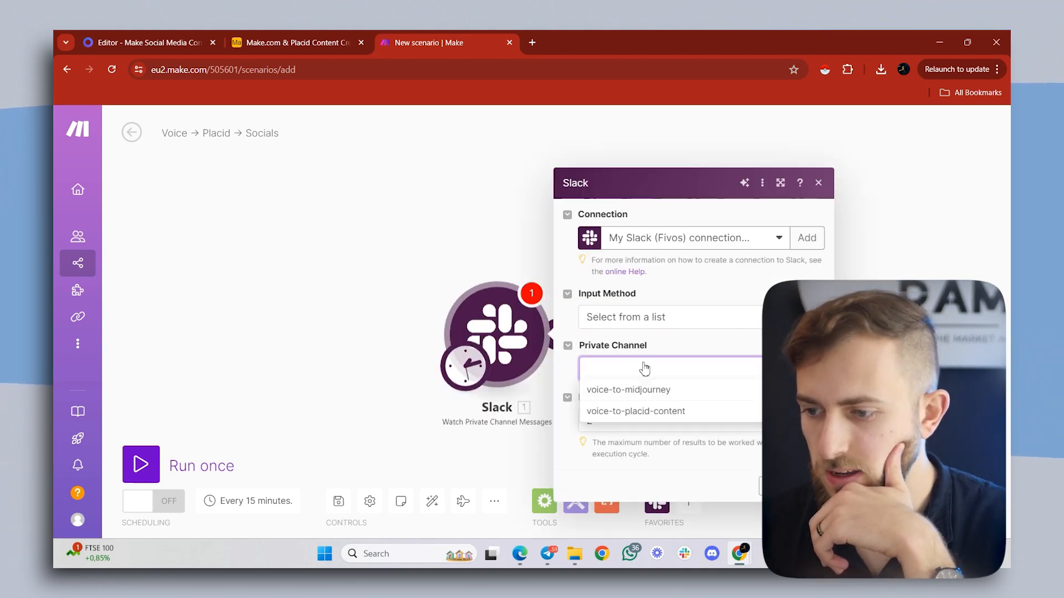
left_click(611, 413)
double_click(588, 420)
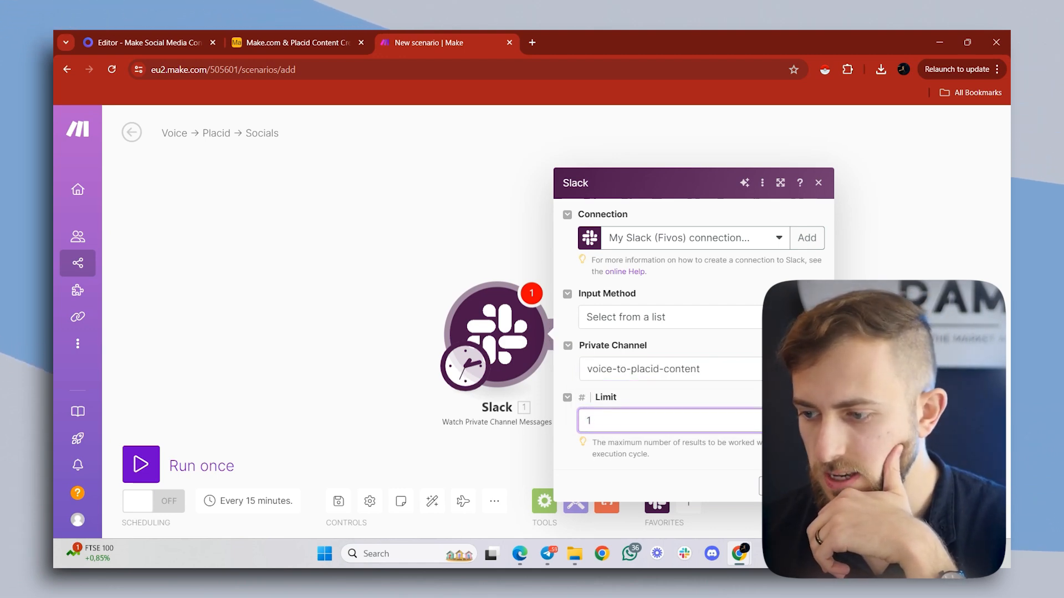
key("Return")
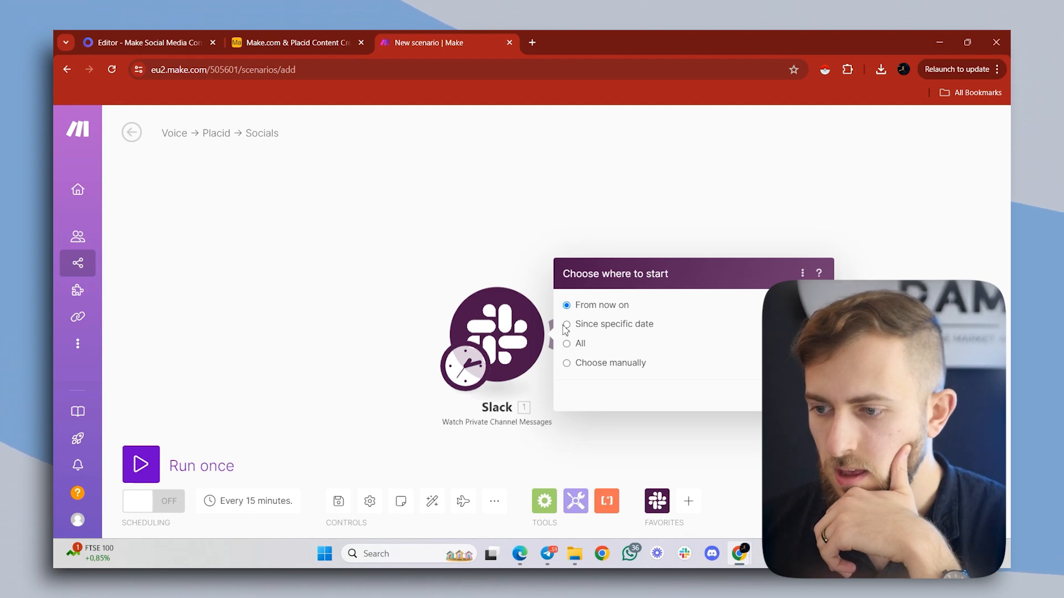
key("Return")
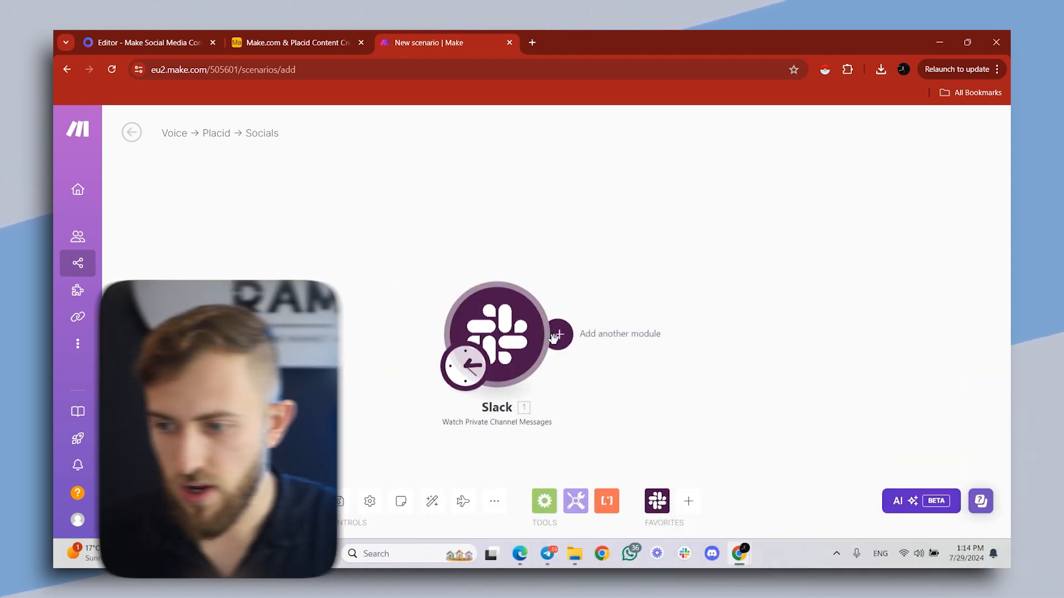
- Append a Slack "Download a File" module that takes its URL from the trigger's Files[]: Url private download value
left_click(556, 334)
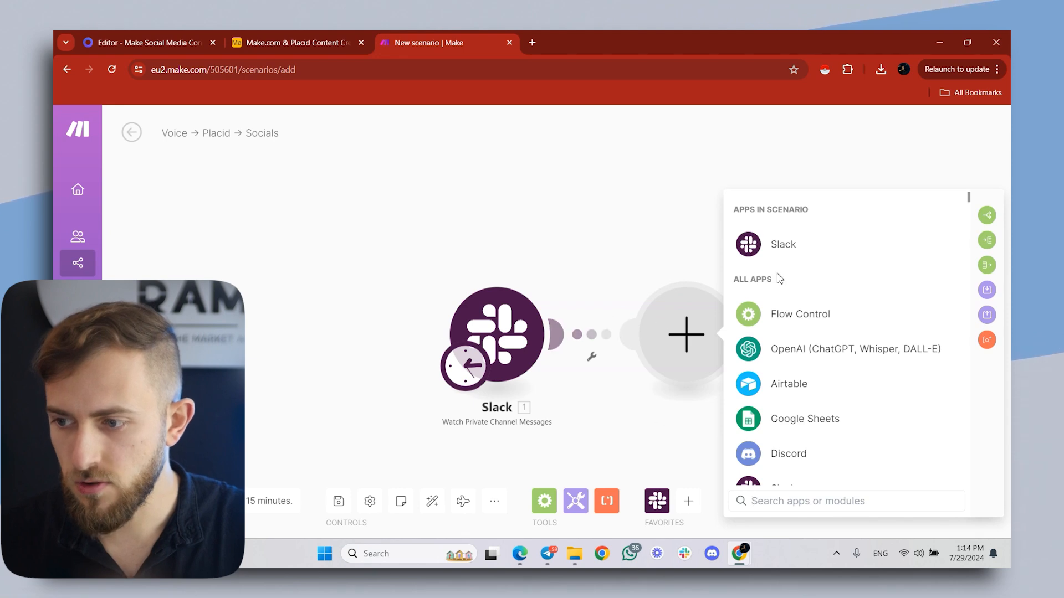
left_click(784, 246)
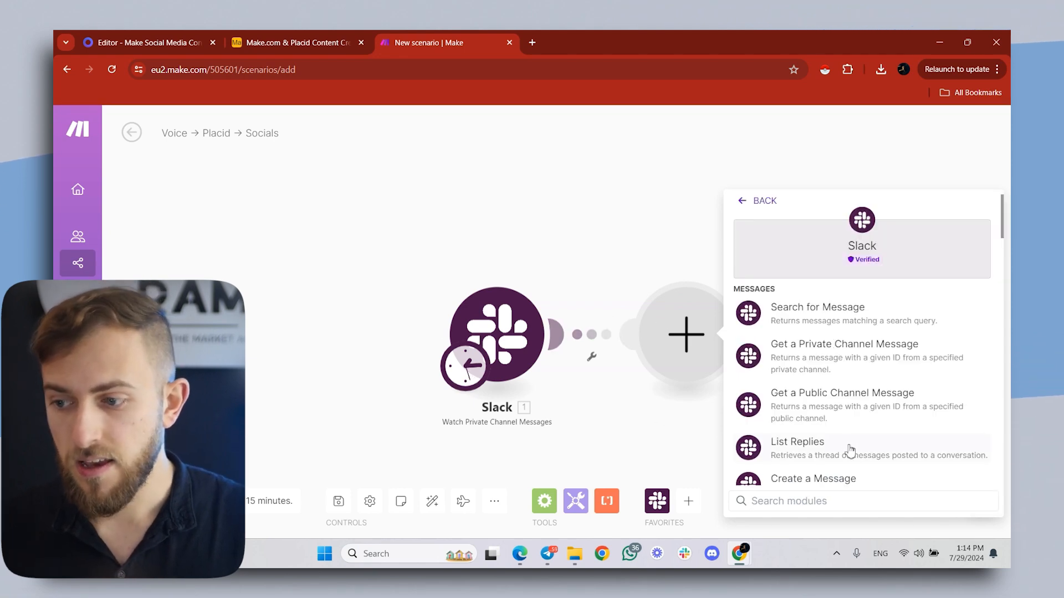
scroll(850, 450, "down", 5)
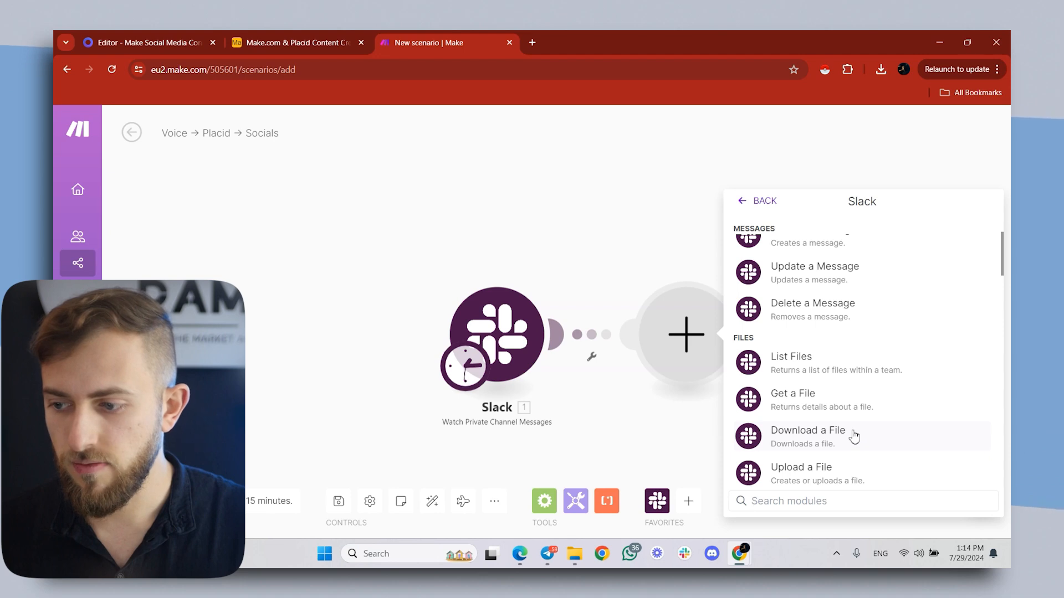
left_click(854, 437)
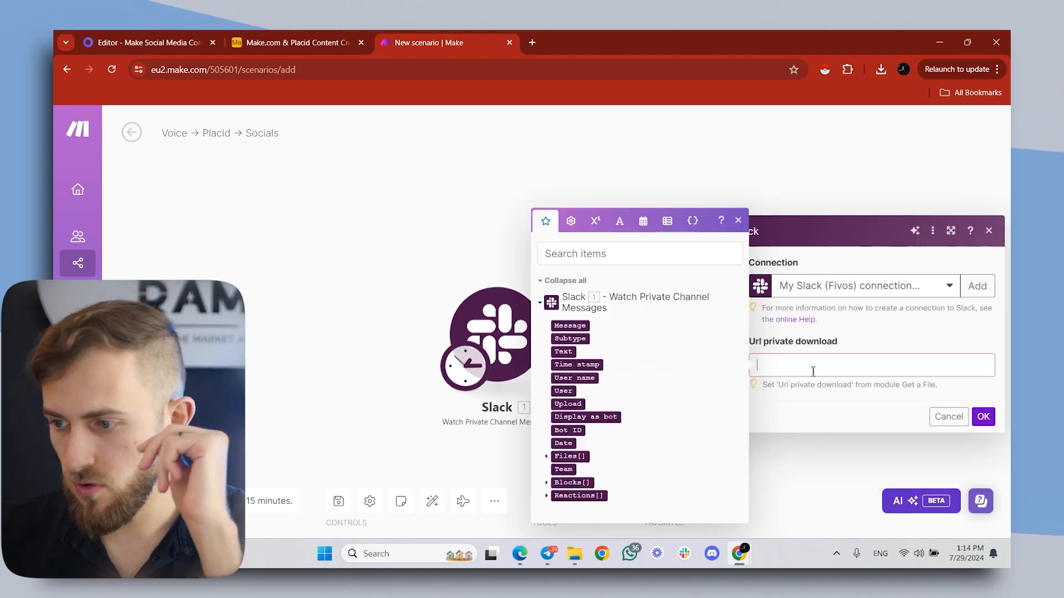
left_click(547, 458)
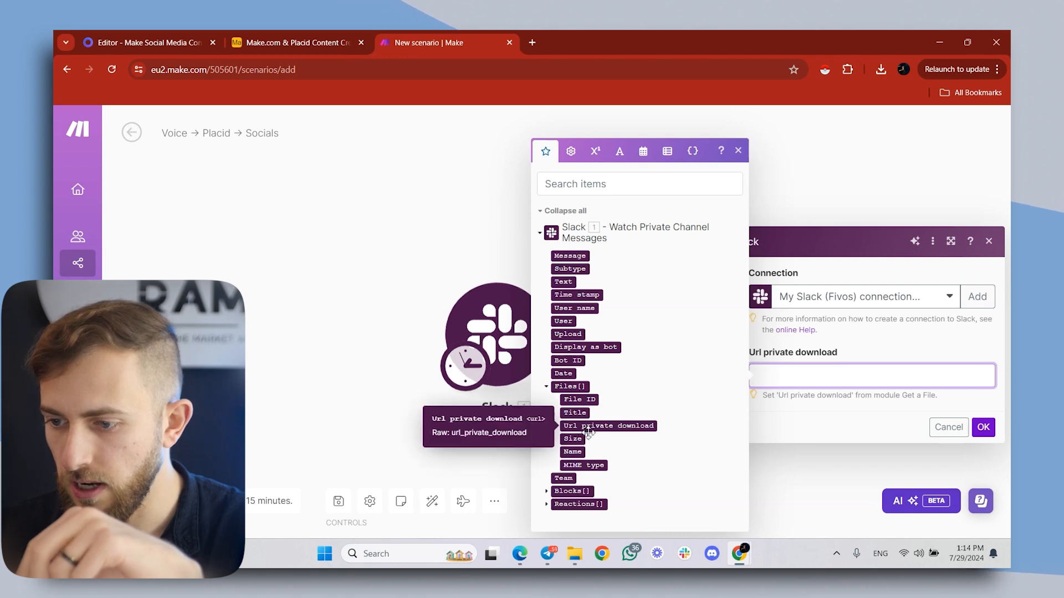
left_click(608, 426)
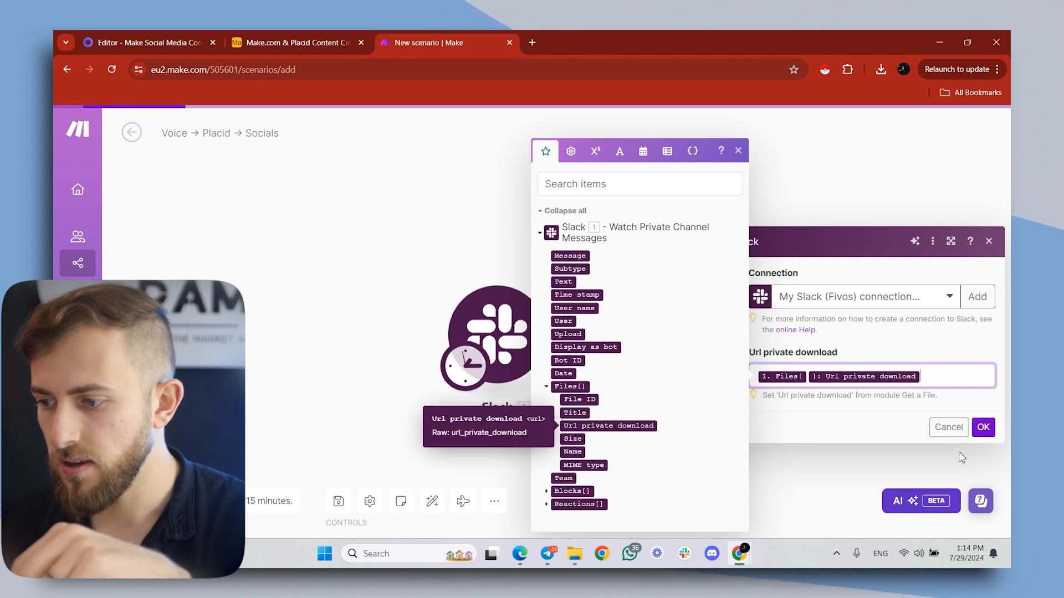
left_click(976, 428)
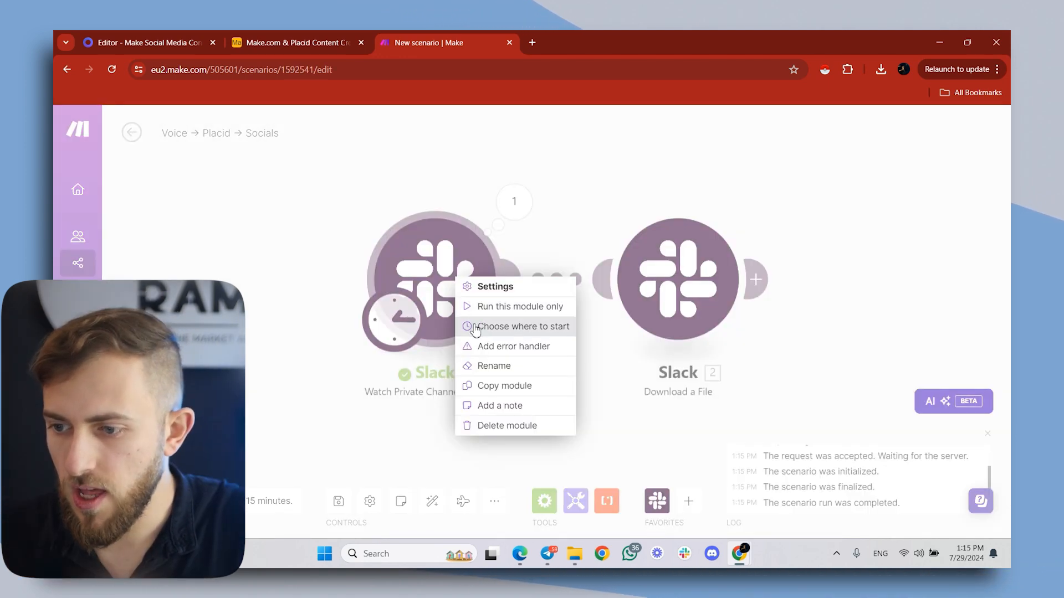
- Set the Slack trigger to start from the manually chosen newest message in the list, and run the scenario once
left_click(475, 327)
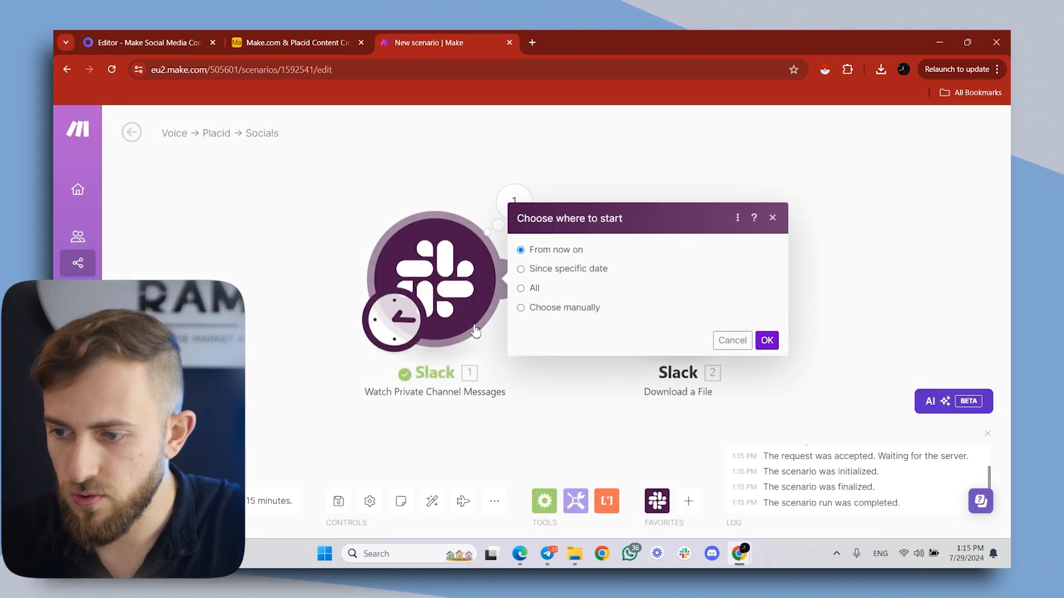
left_click(540, 311)
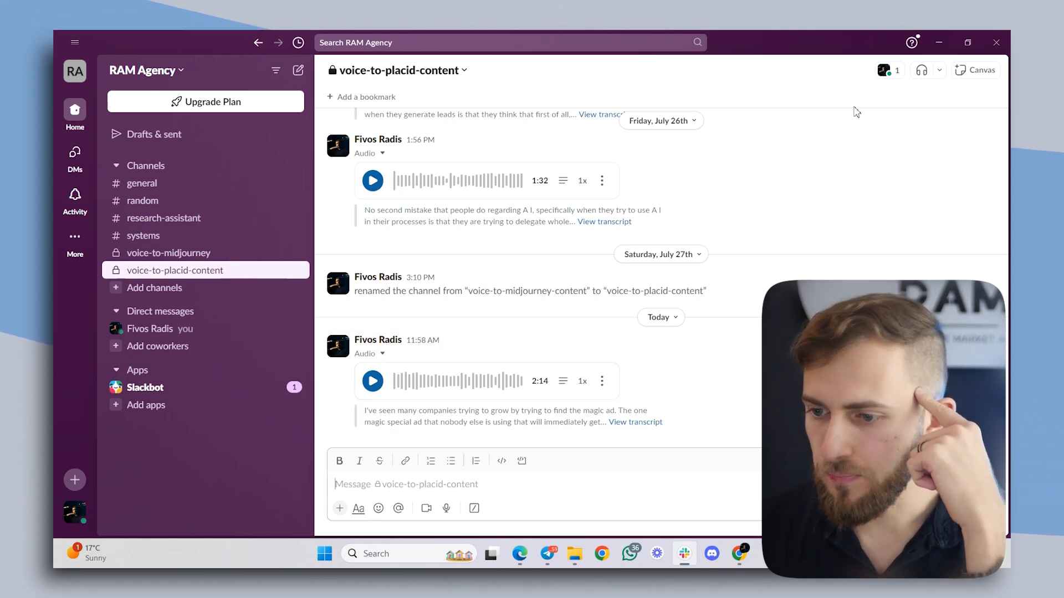
left_click(942, 34)
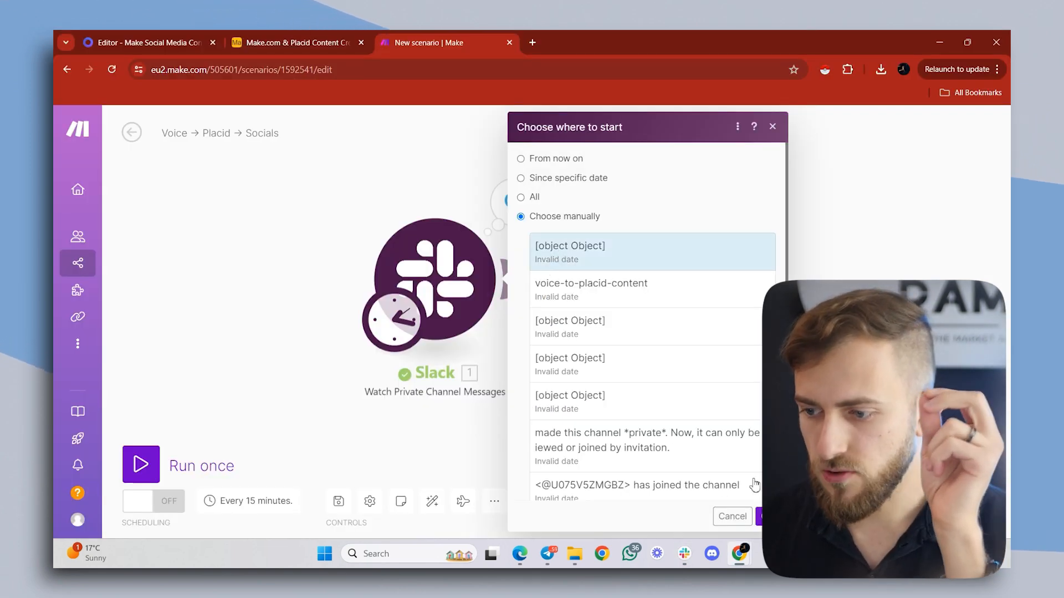
left_click(759, 518)
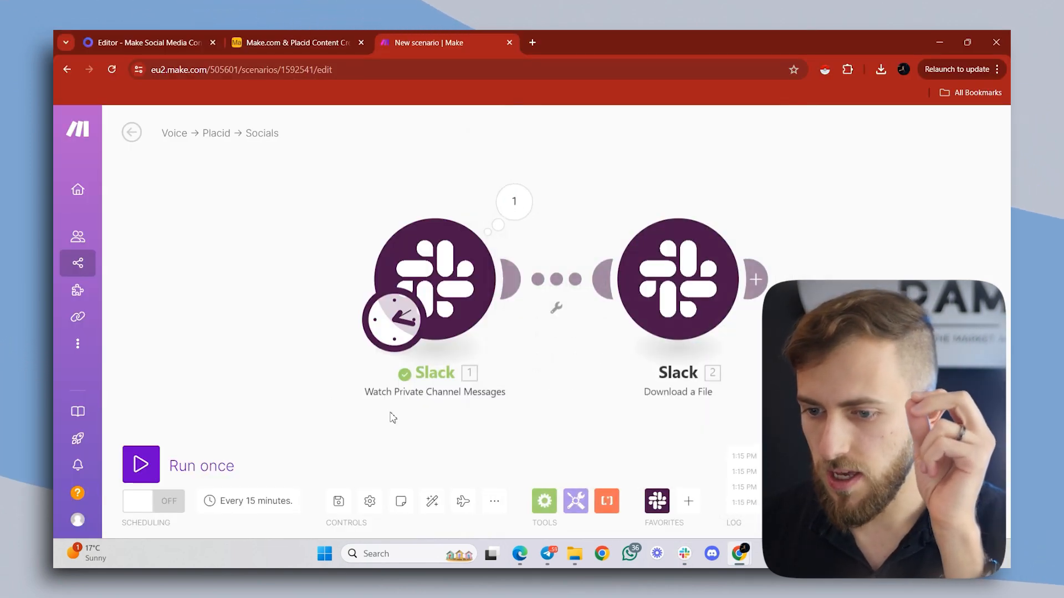
left_click(155, 458)
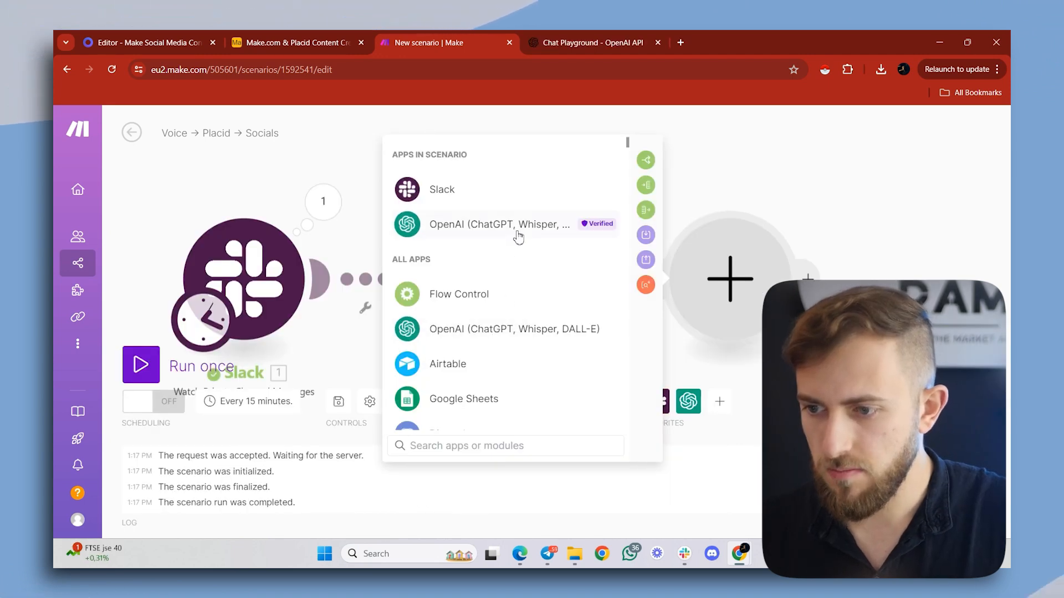
- Add an OpenAI "Create a Transcription (Whisper)" module after the Slack file download
left_click(493, 224)
scroll(471, 294, "down", 3)
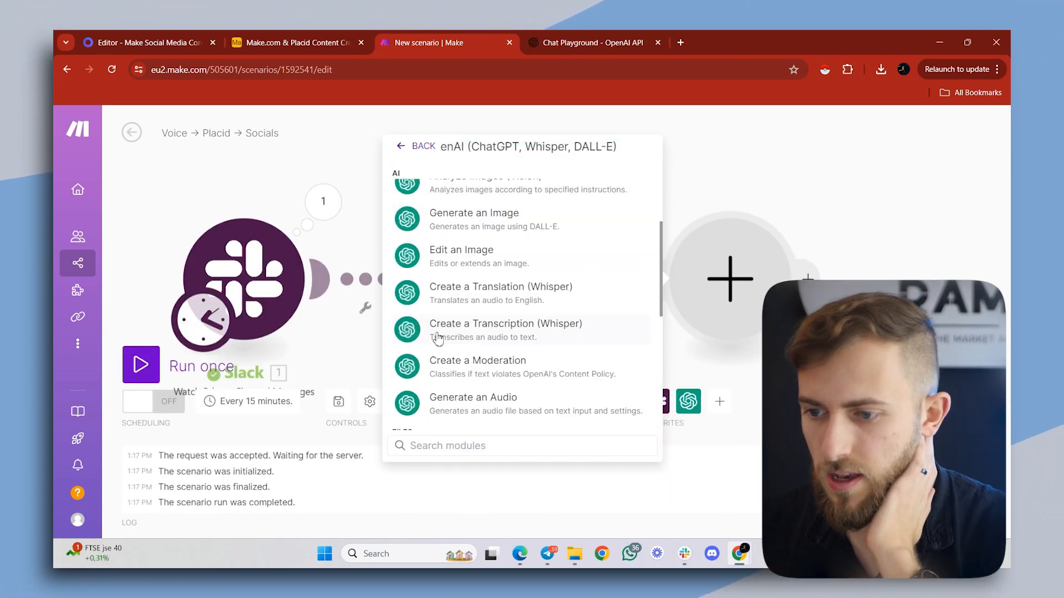
left_click(438, 333)
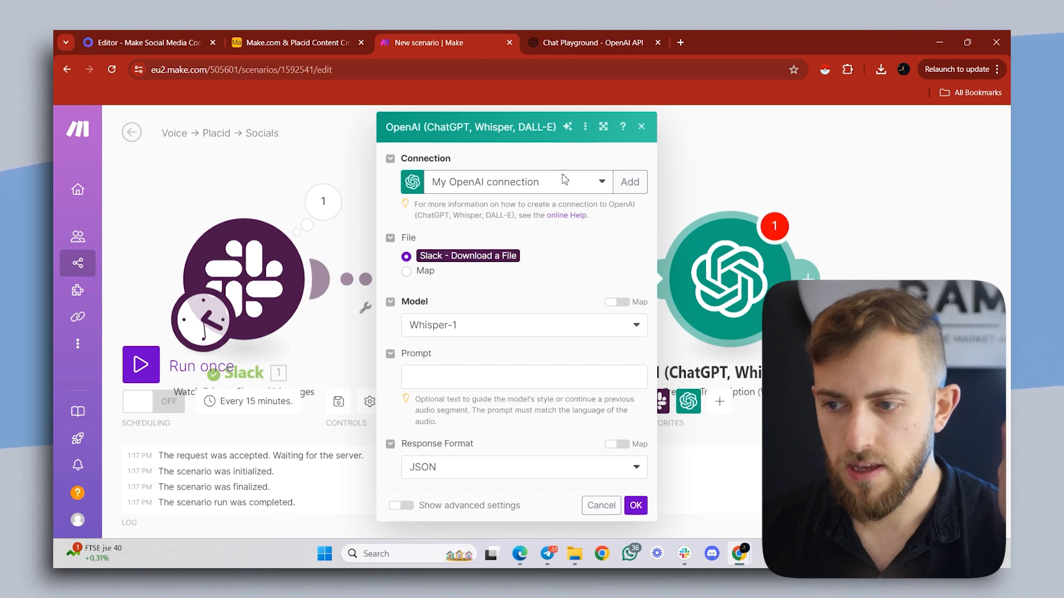
- Examine the fields for a new OpenAI connection and the form for creating a secret key on OpenAI's API keys page
left_click(629, 187)
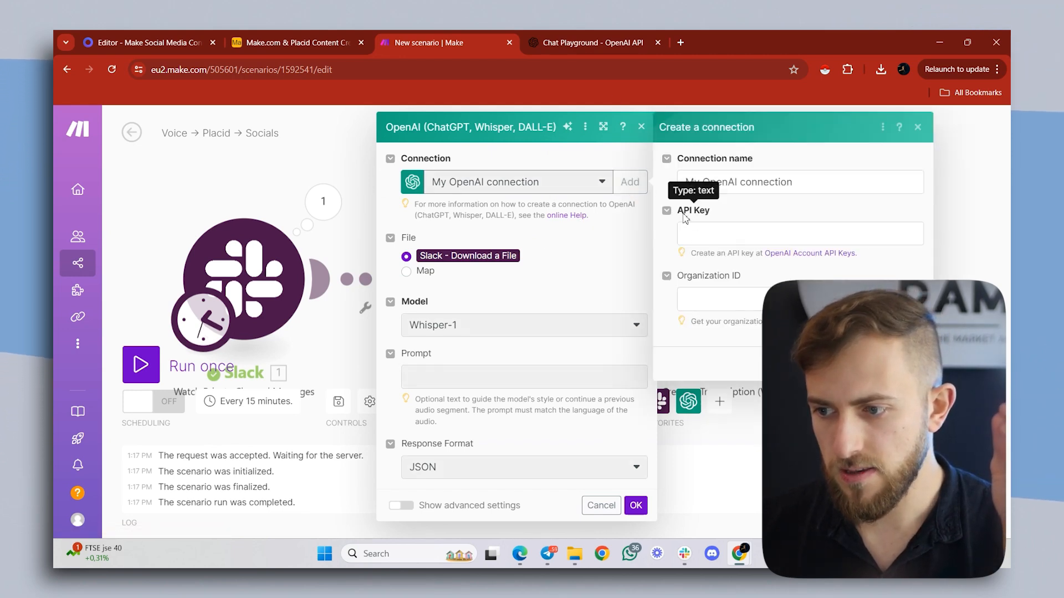
left_click(571, 39)
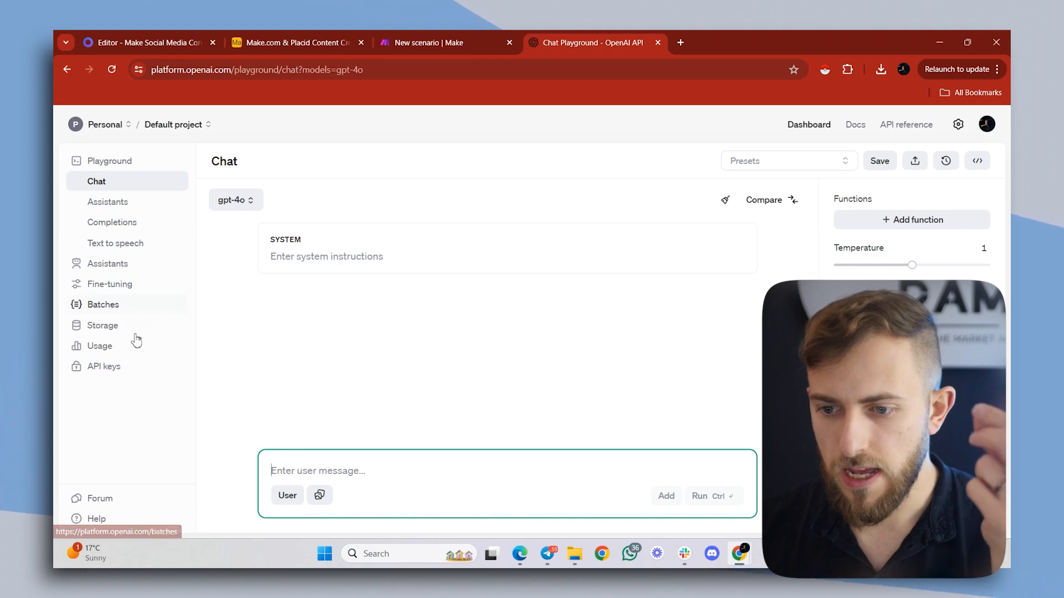
left_click(104, 366)
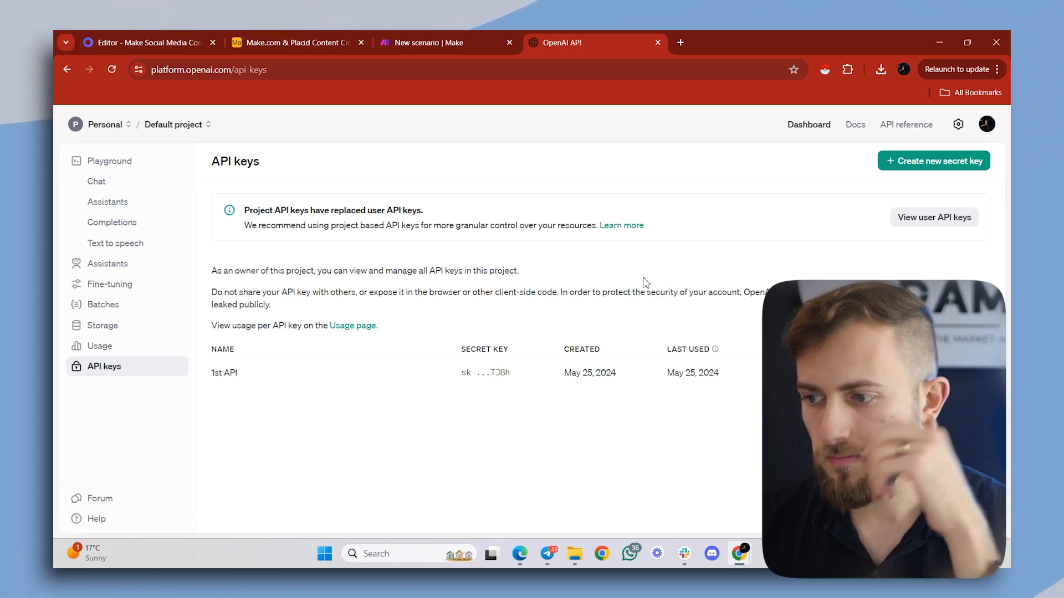
left_click(904, 169)
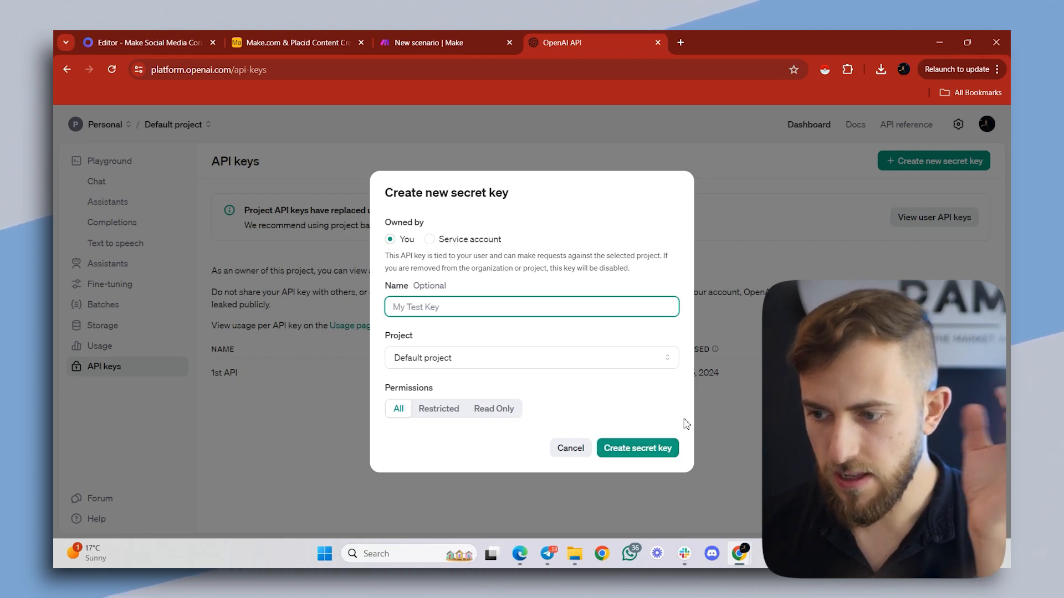
left_click(713, 378)
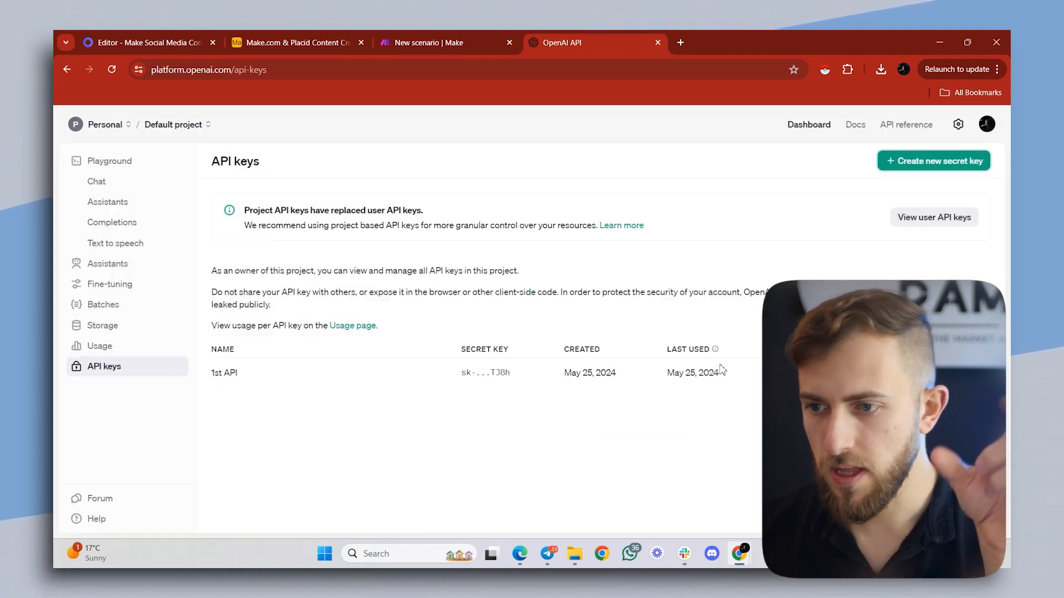
left_click(657, 43)
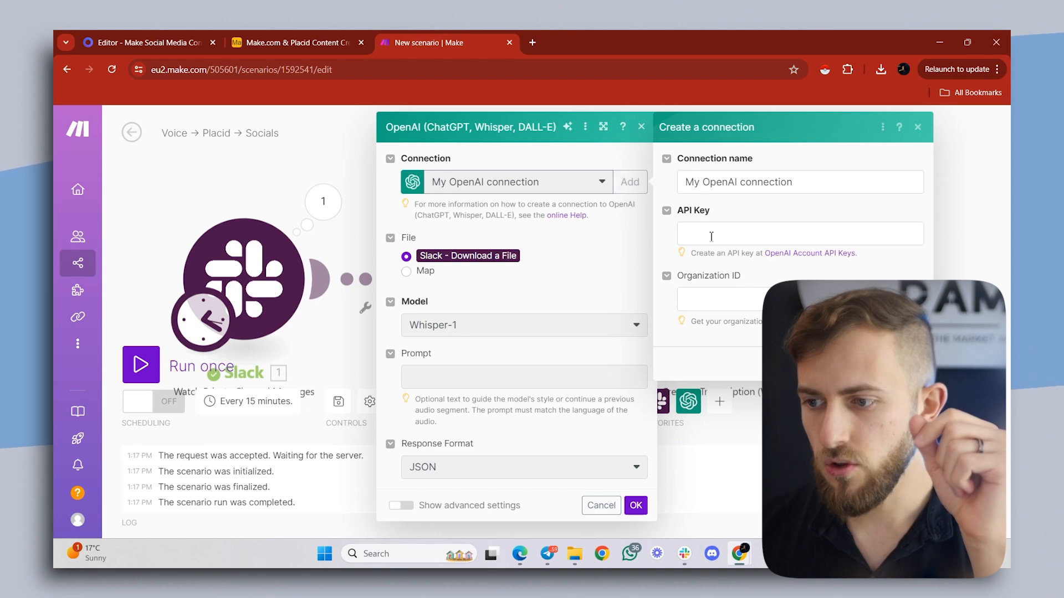
left_click(869, 364)
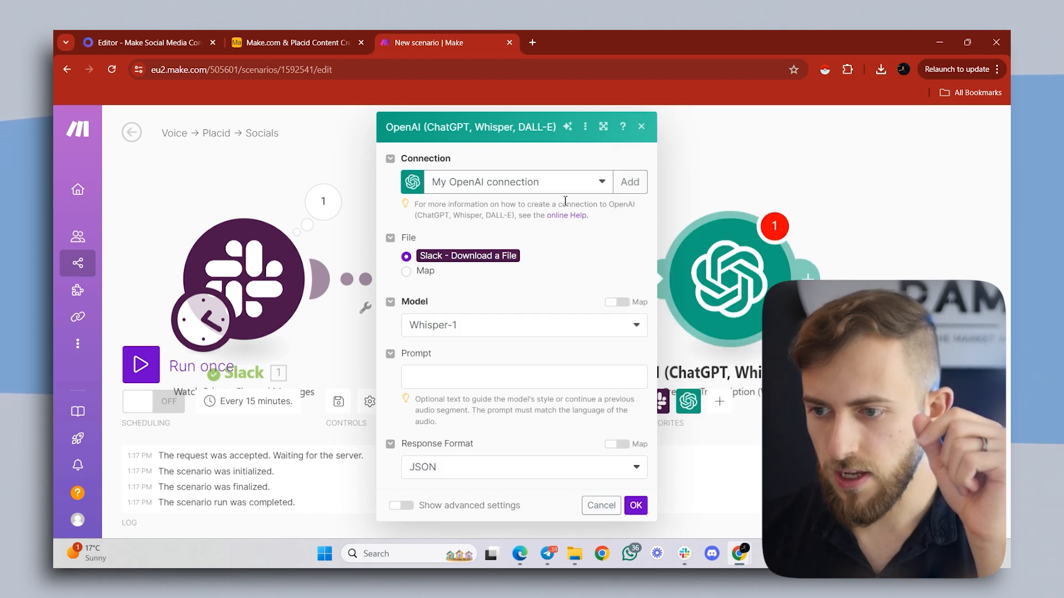
- Save the Whisper-1 transcription module using the Slack downloaded file, and append an OpenAI "Message an Assistant" module
left_click(635, 505)
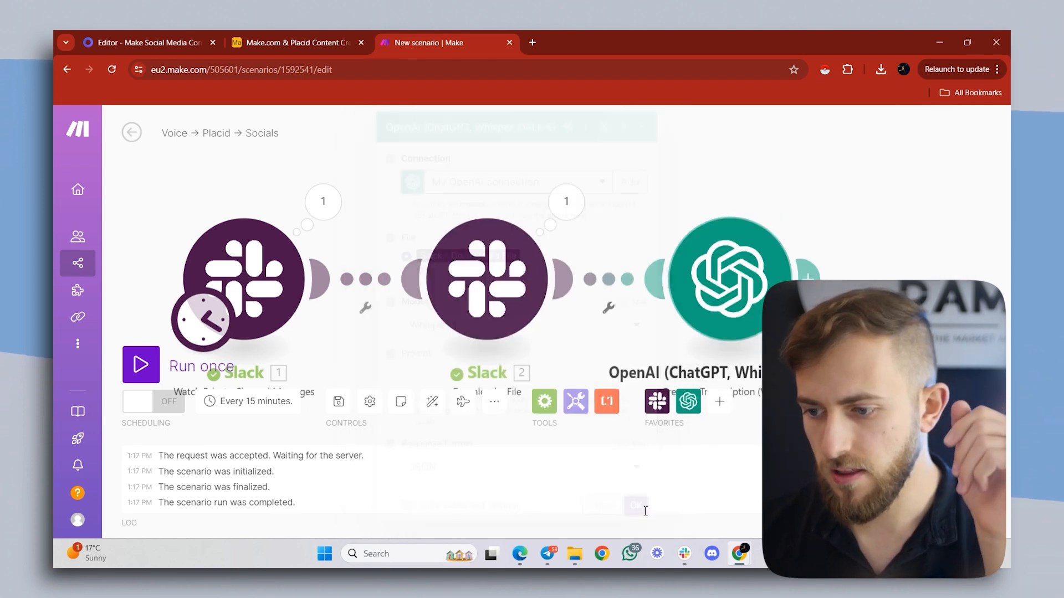
left_click(809, 278)
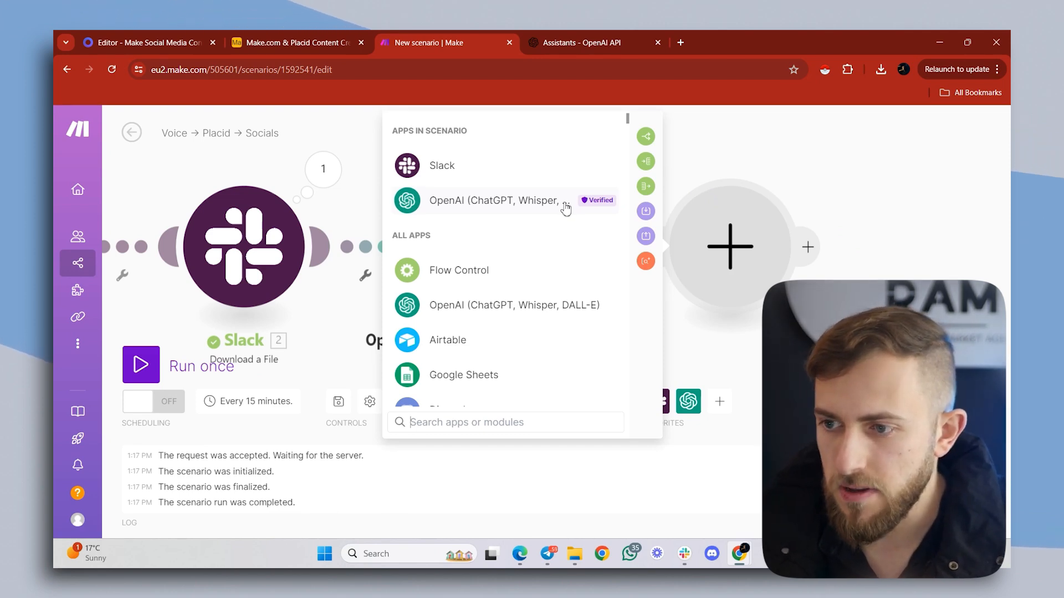
left_click(566, 208)
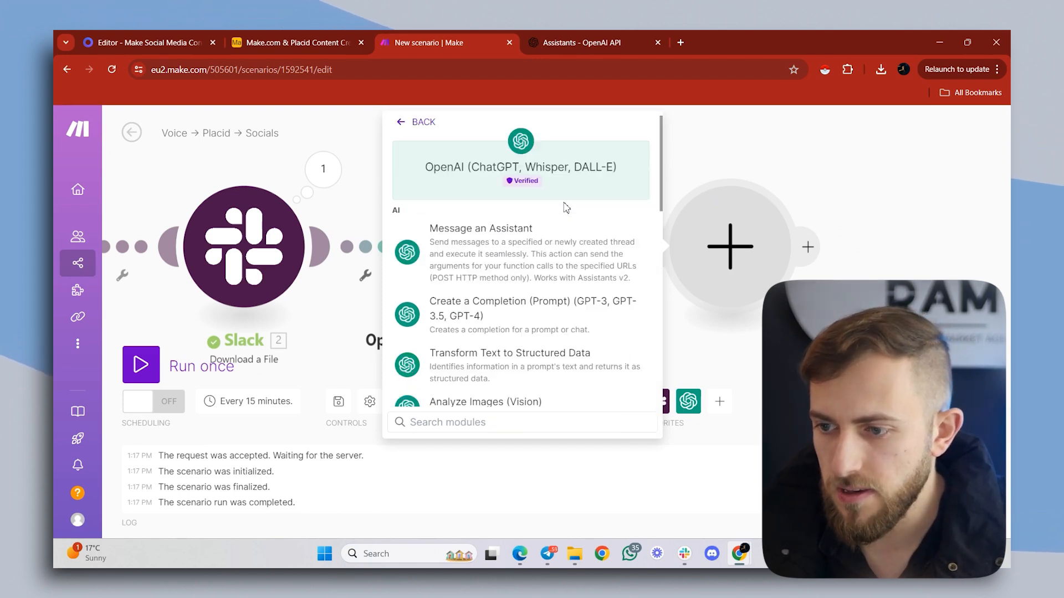
left_click(494, 251)
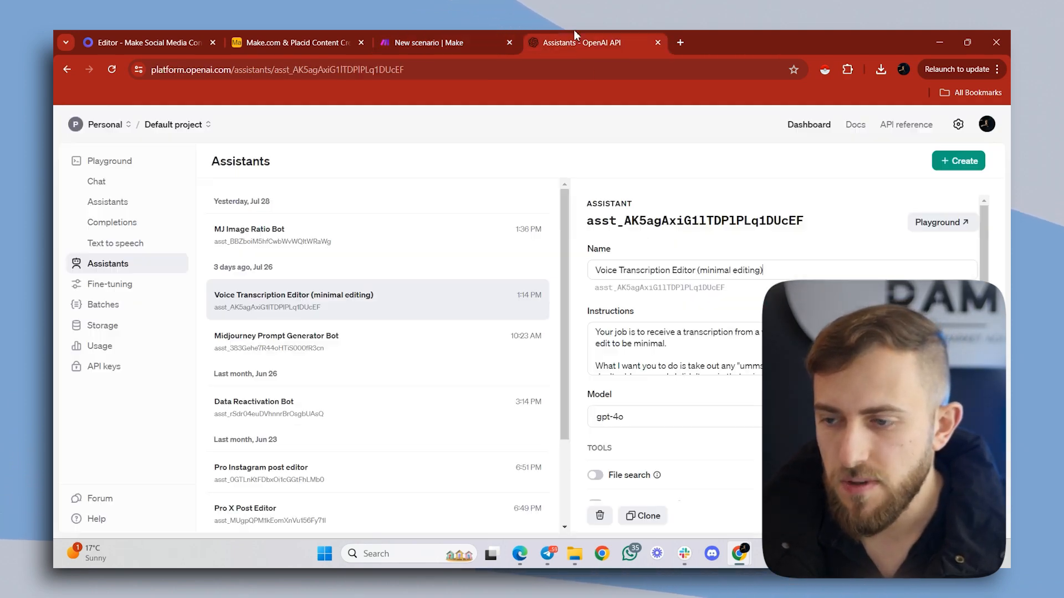
- Examine the instructions of the "Voice Transcription Editor (minimal editing)" assistant on the OpenAI platform
left_click(574, 33)
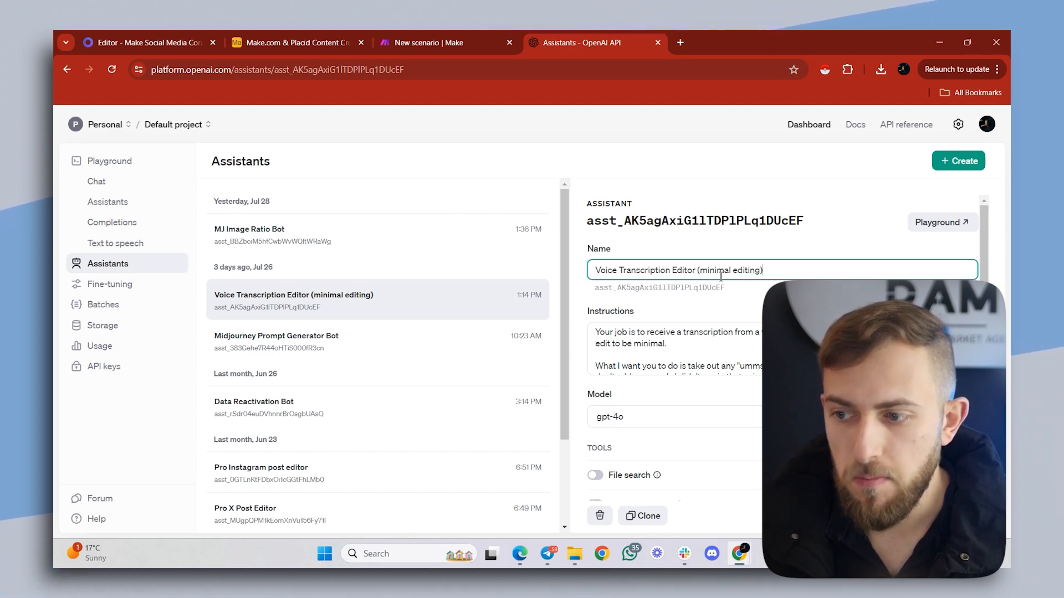
left_click(651, 332)
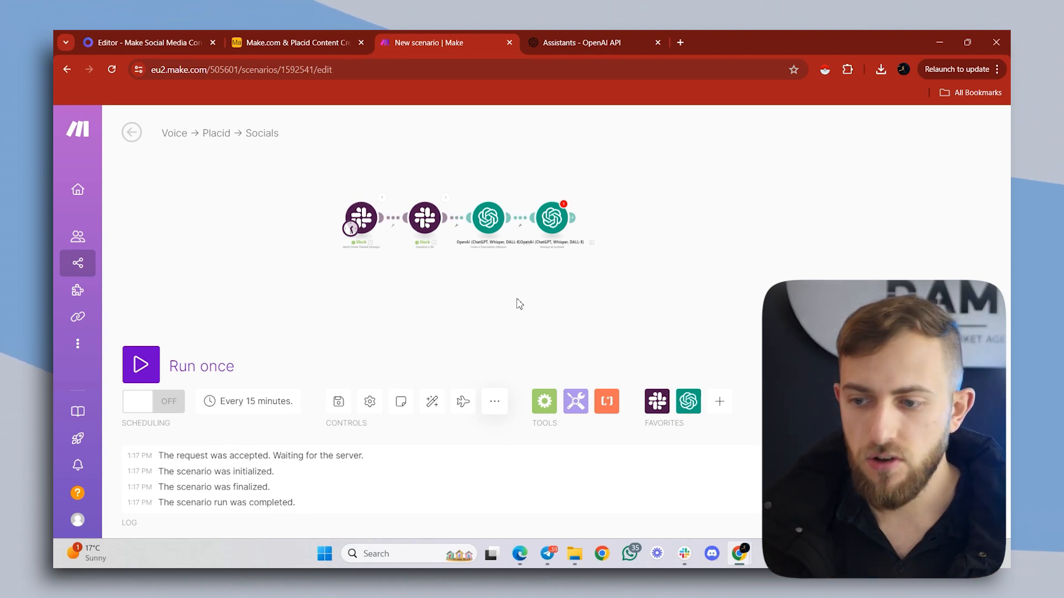
left_click(498, 405)
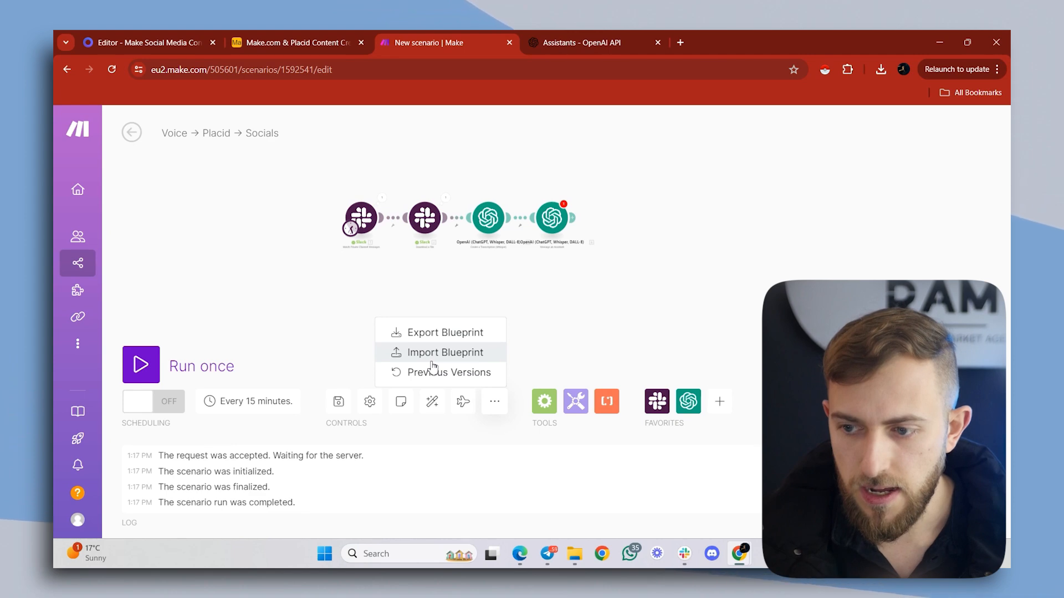
left_click(589, 322)
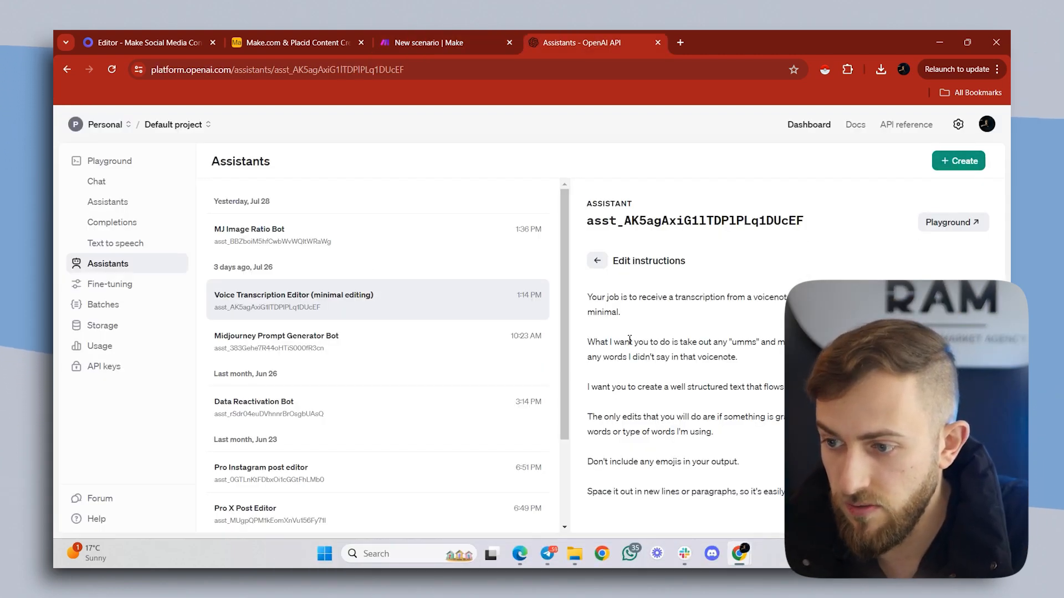
- Try to create a new assistant using the instructions of the "Voice Transcription Editor (minimal editing)" assistant
left_click(949, 164)
left_click(232, 364)
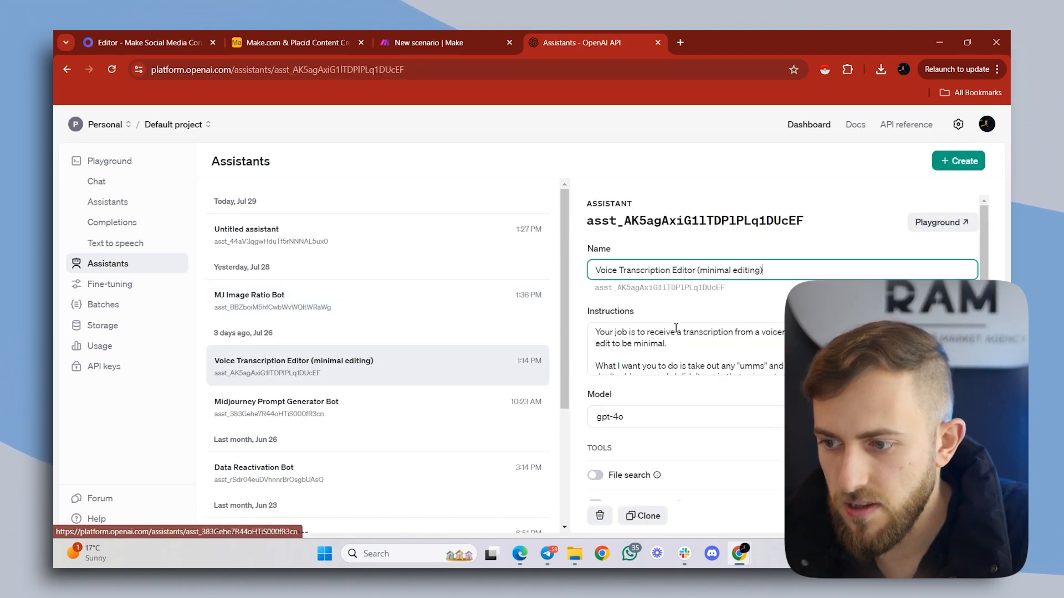
left_click(652, 342)
key("ctrl+a")
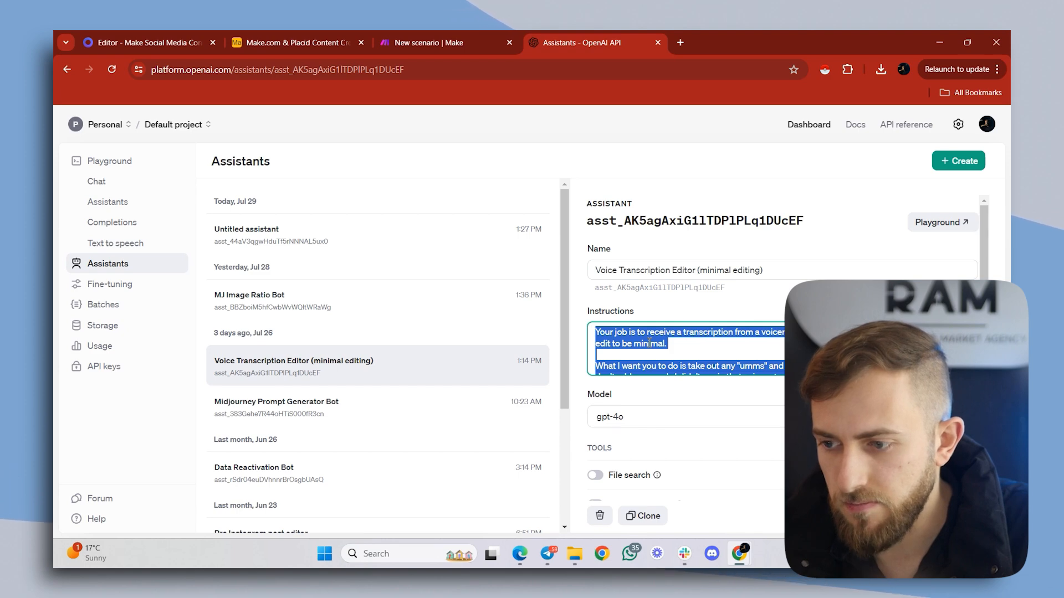
left_click(443, 252)
left_click(757, 361)
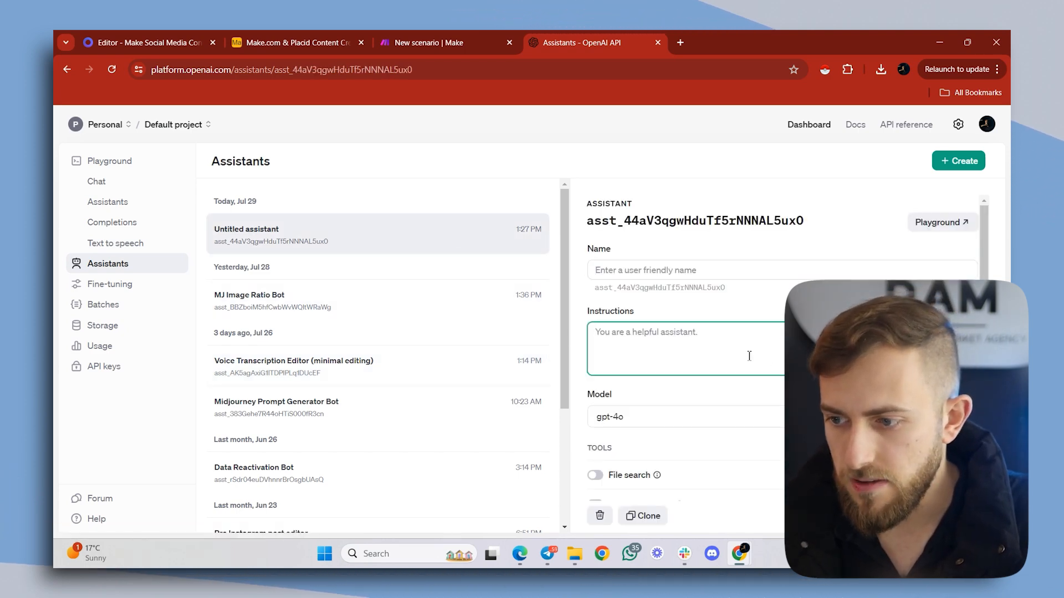
left_click(294, 364)
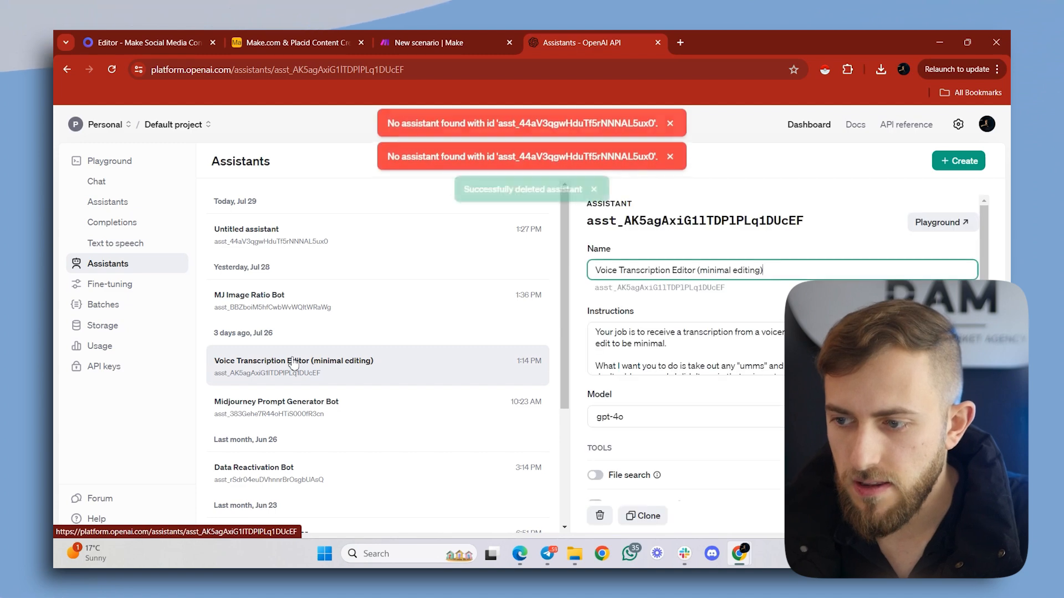
- In the Make scenario, set the "Message an Assistant" module to Voice Transcription Editor with the Whisper transcription text as message, and save it
left_click(420, 38)
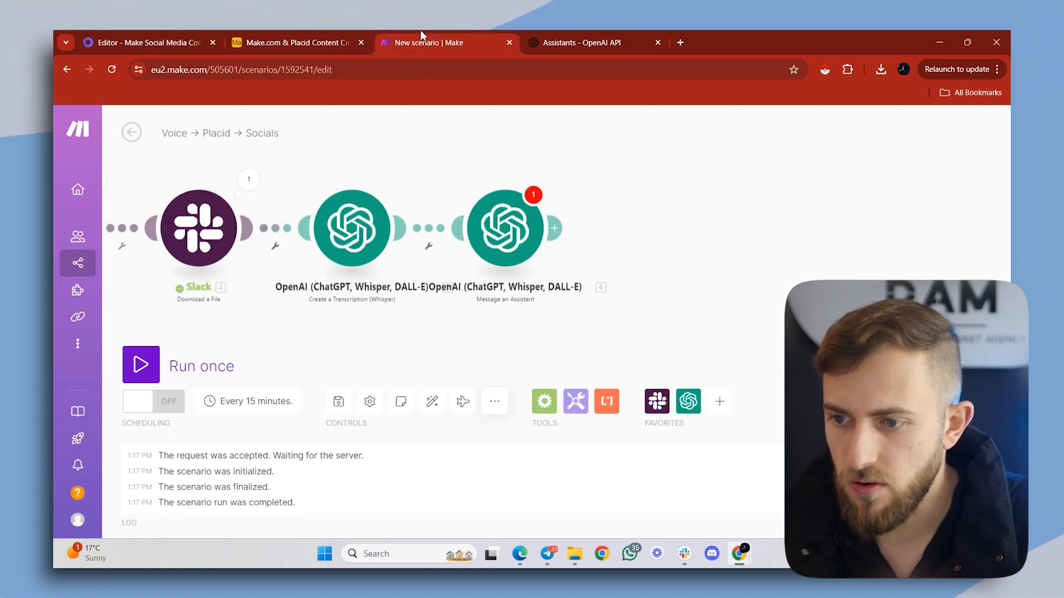
left_click(493, 222)
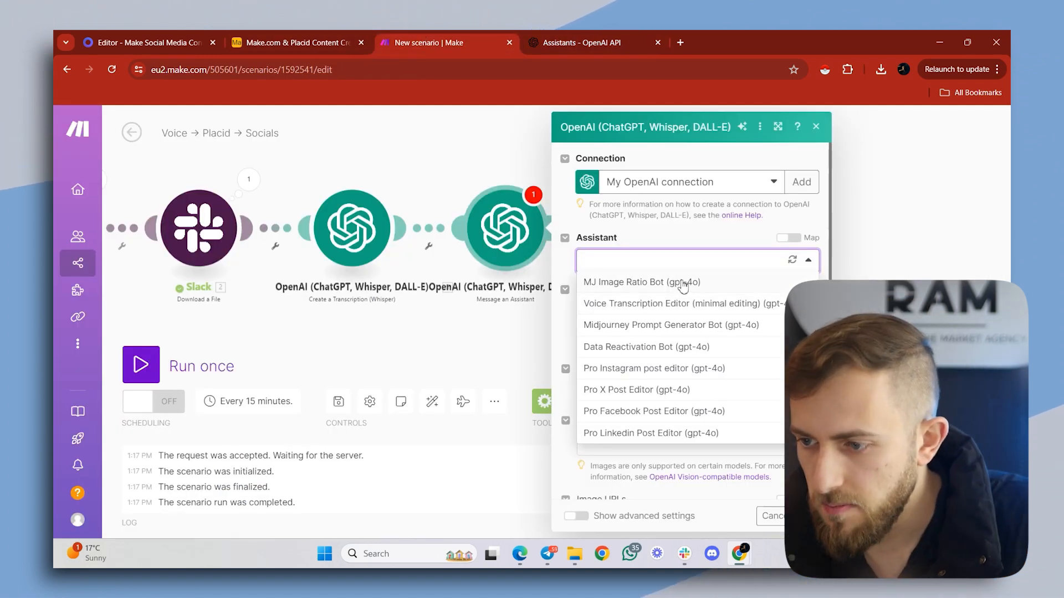
left_click(718, 304)
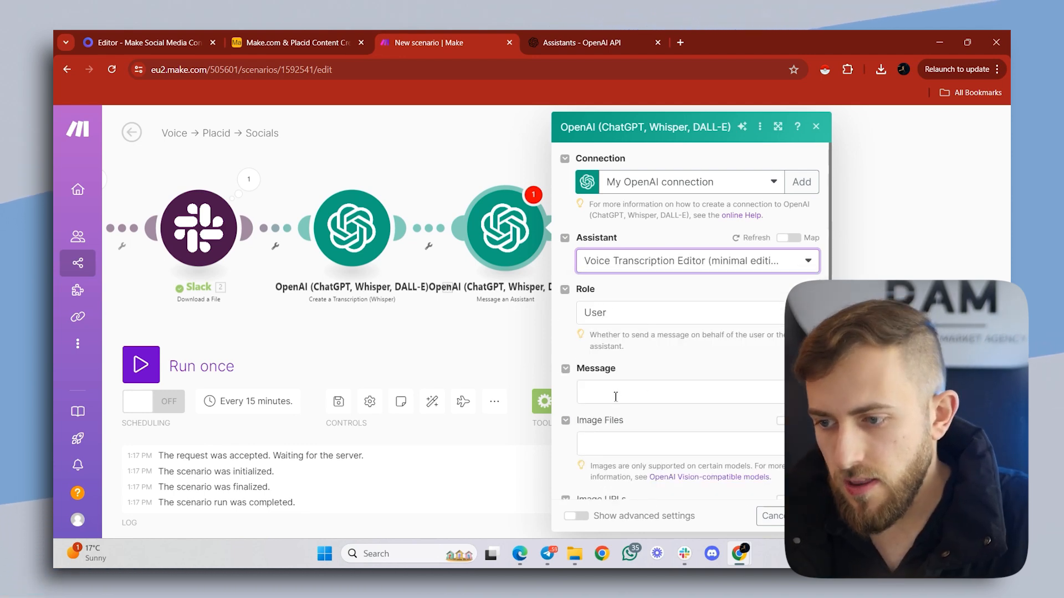
left_click(618, 397)
left_click_drag(387, 229, 641, 407)
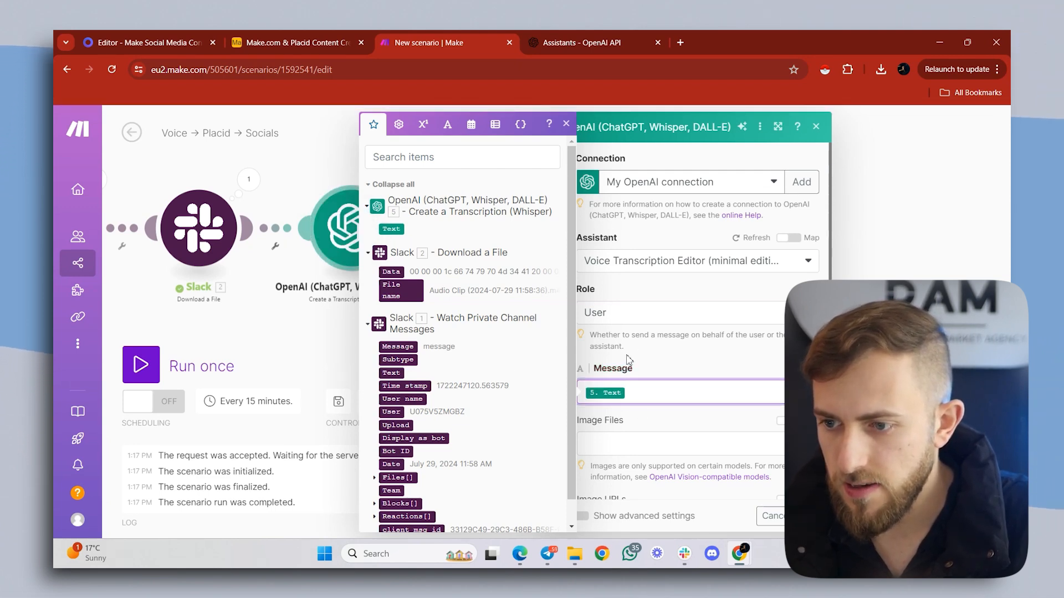
left_click(715, 381)
left_click(806, 516)
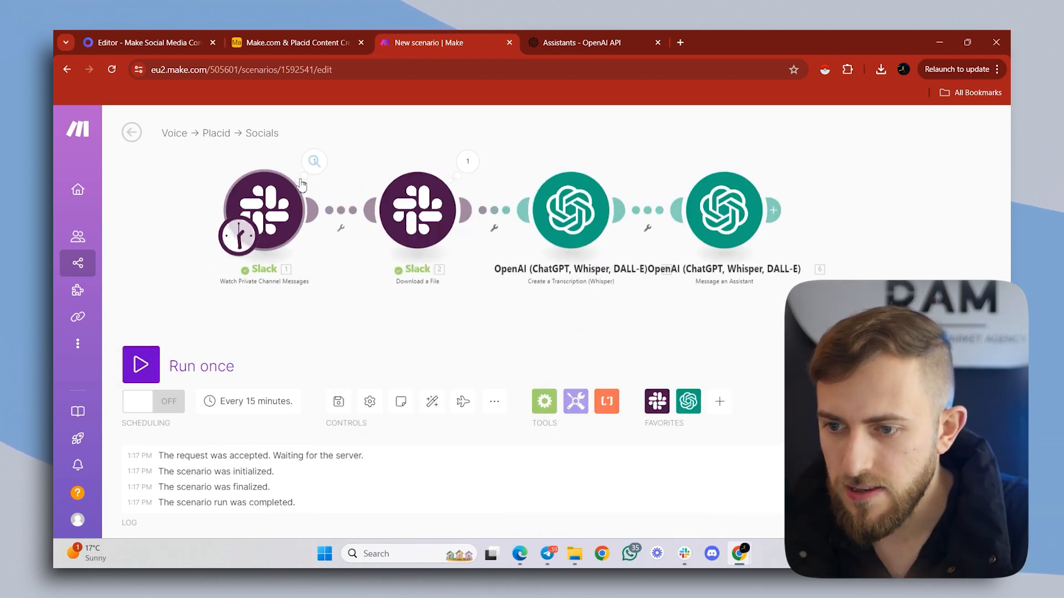
- Set the Slack trigger to start from the first message in the manual selection list and run the scenario once
right_click(272, 199)
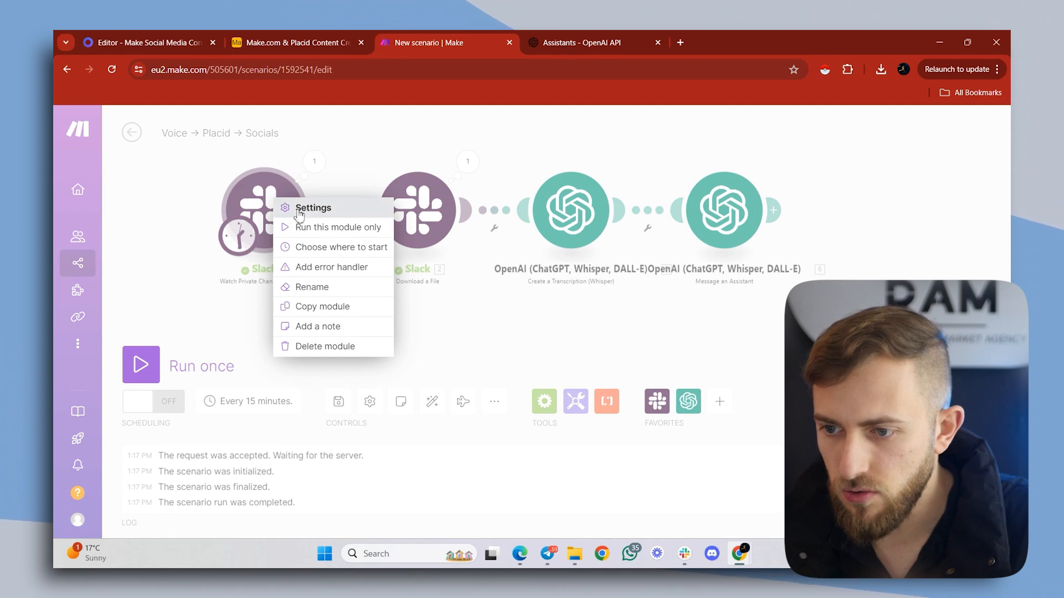
left_click(331, 248)
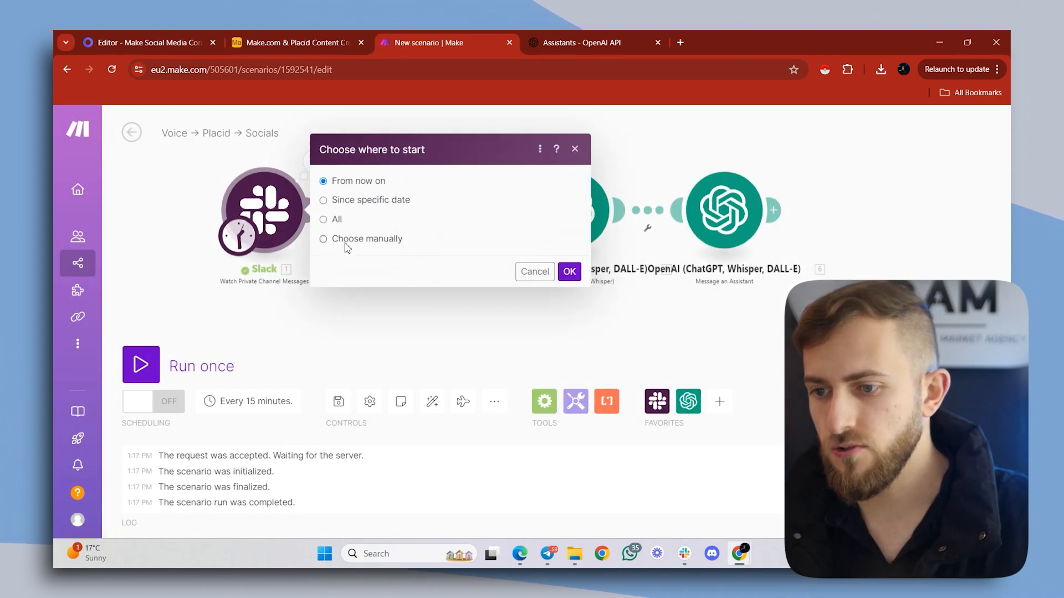
left_click(345, 242)
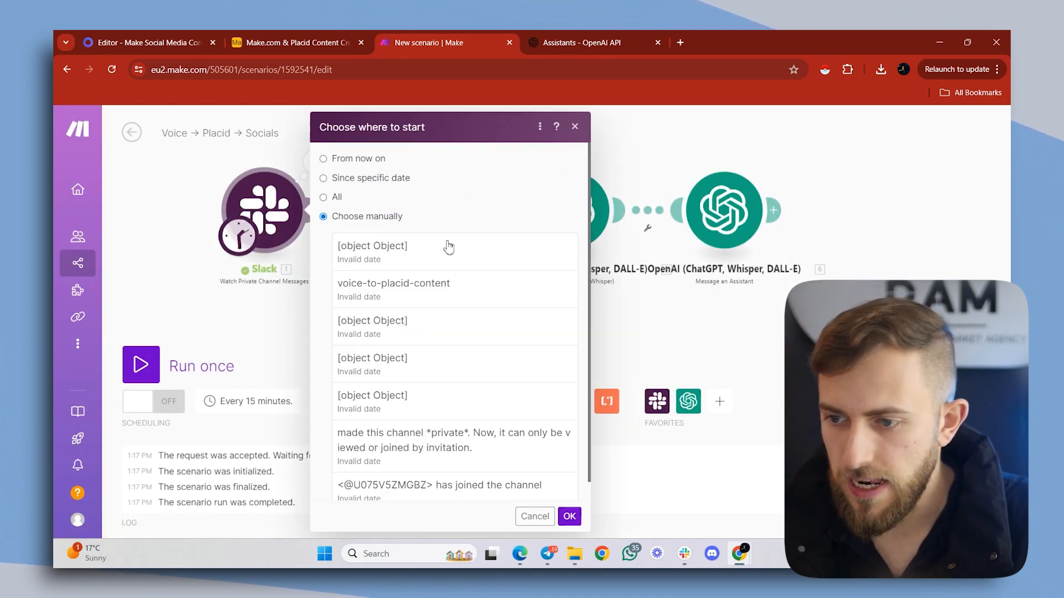
left_click(465, 256)
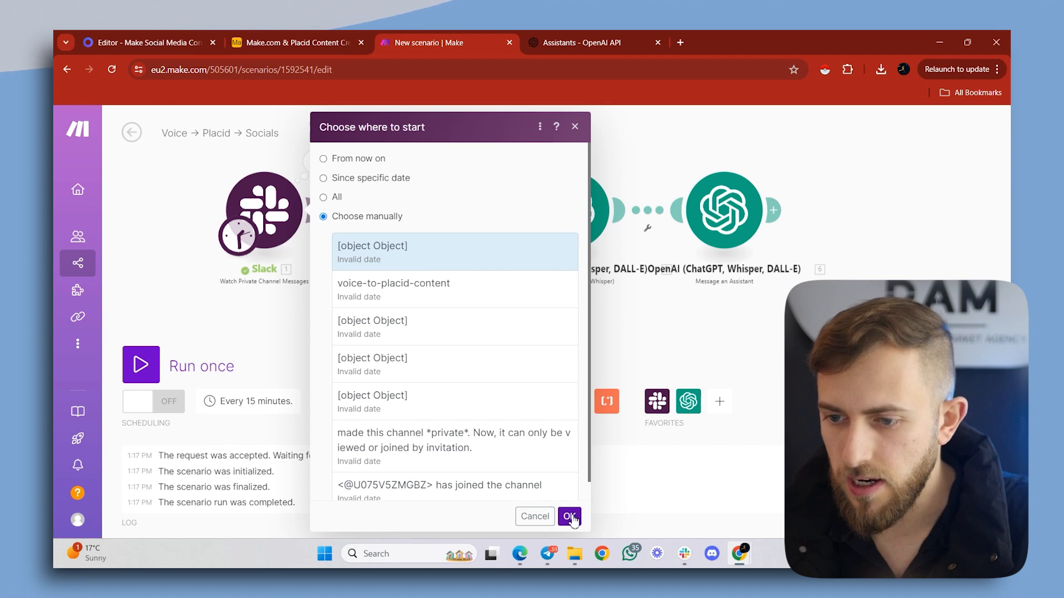
left_click(571, 516)
left_click(141, 364)
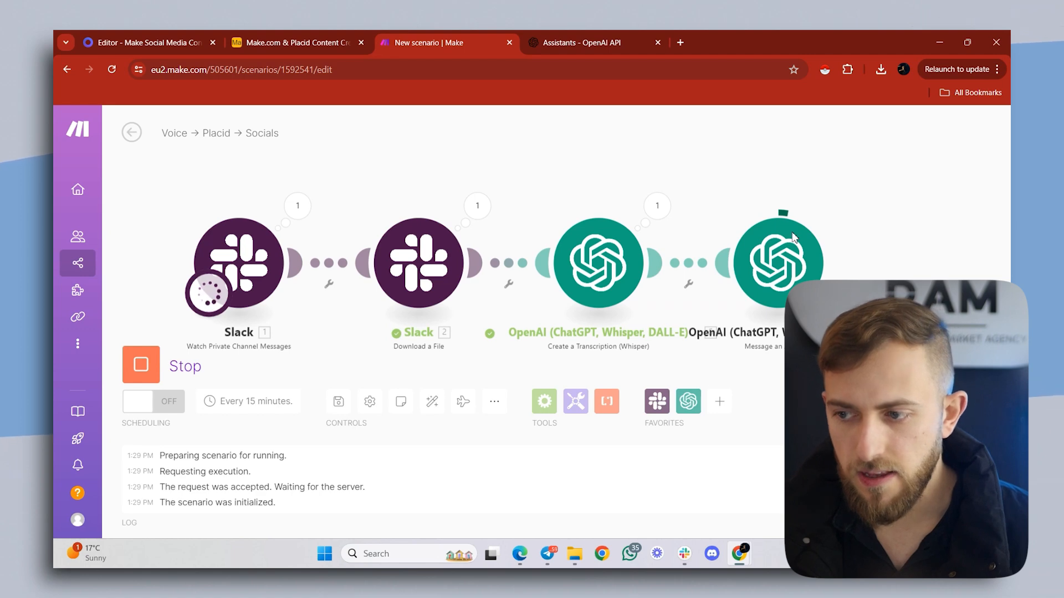
- Examine the Whisper module's transcription output and the edited text value returned by the "Message an Assistant" module
left_click(657, 206)
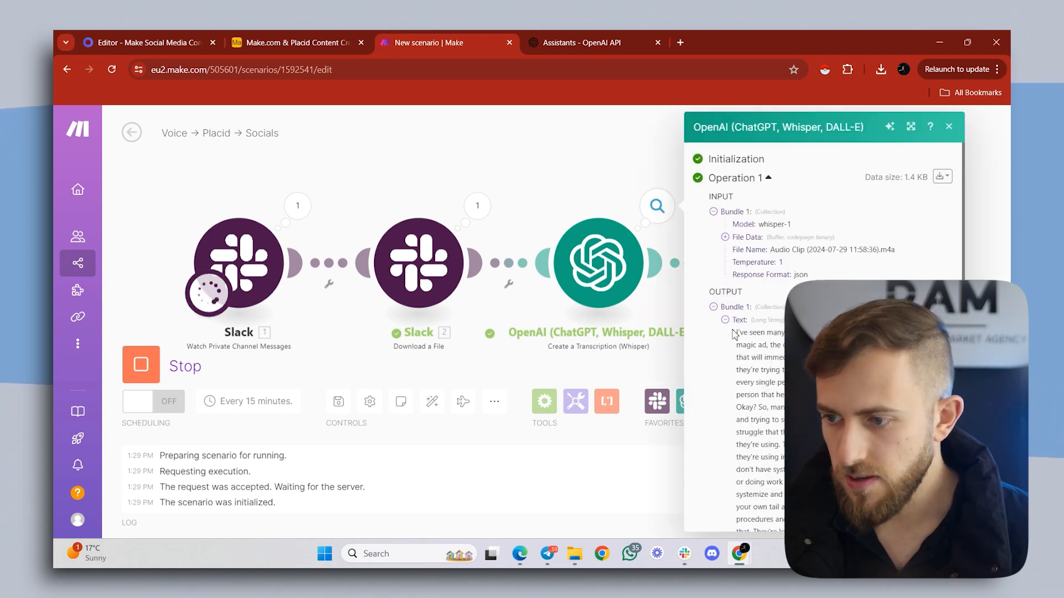
scroll(754, 331, "down", 3)
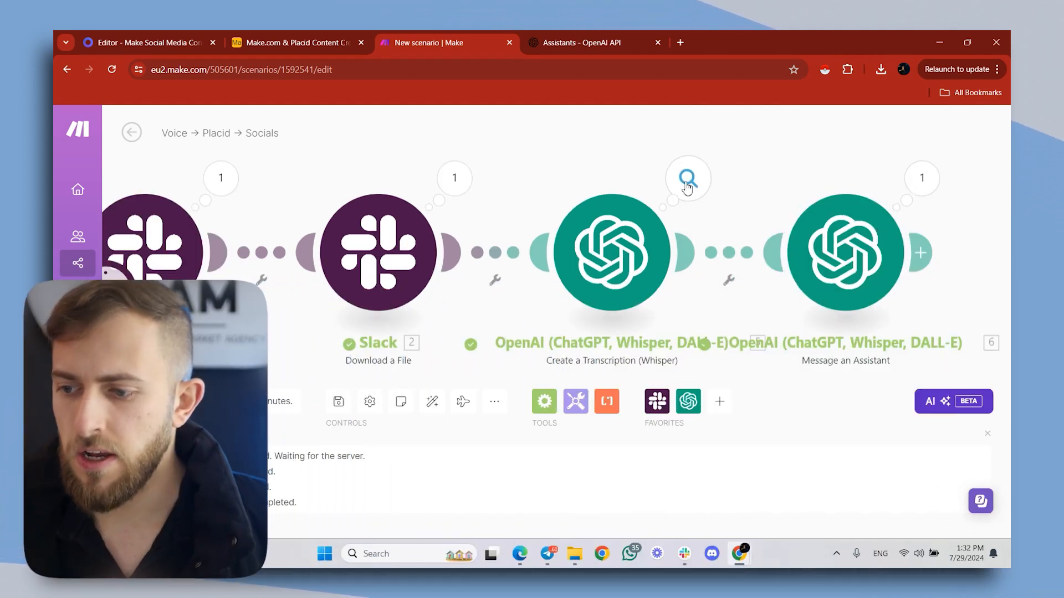
left_click(929, 180)
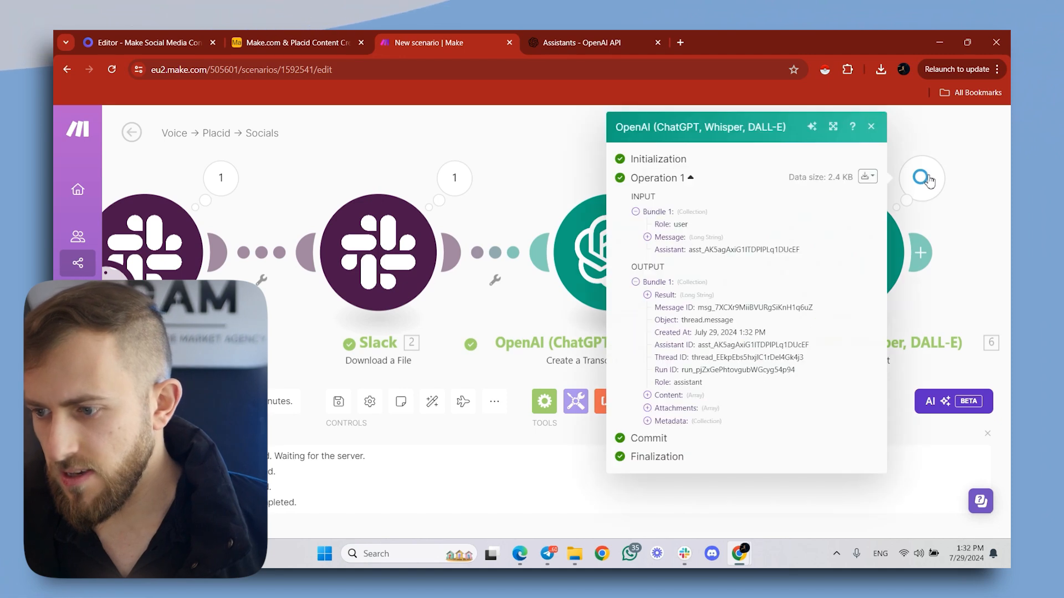
left_click(647, 395)
left_click(671, 433)
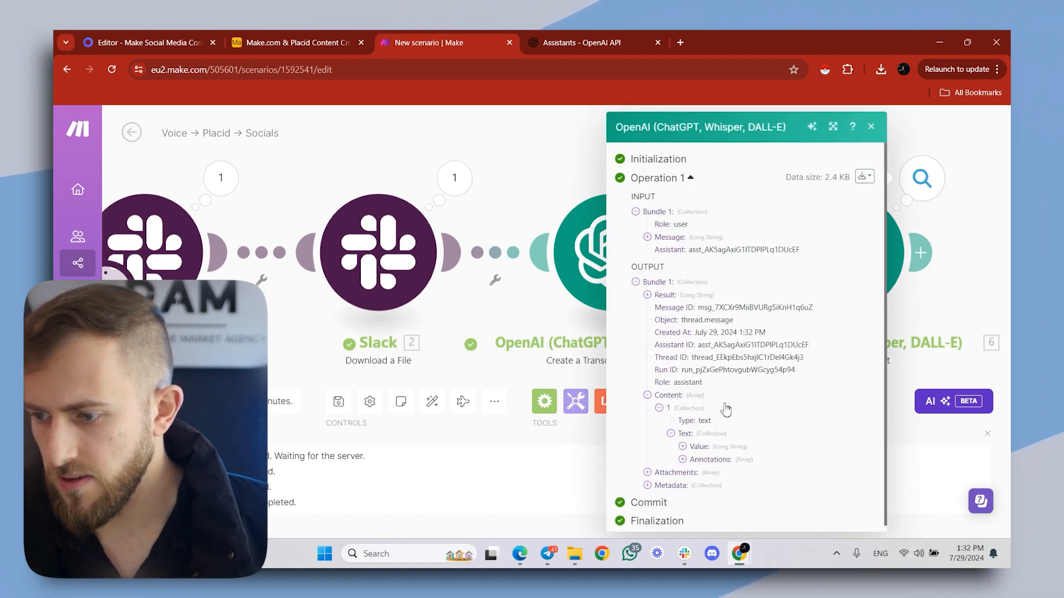
left_click(682, 447)
scroll(758, 376, "down", 3)
scroll(757, 376, "down", 1)
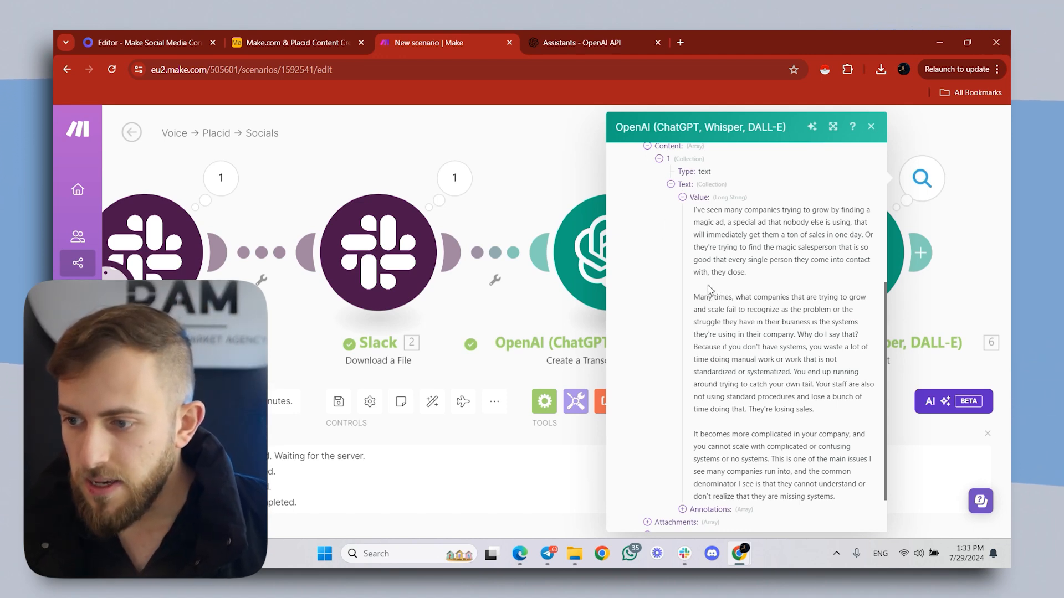
- Review the Voice Transcription Editor's instructions on the OpenAI platform and compare the assistant's edited text with the raw Whisper transcription in Make
left_click(561, 42)
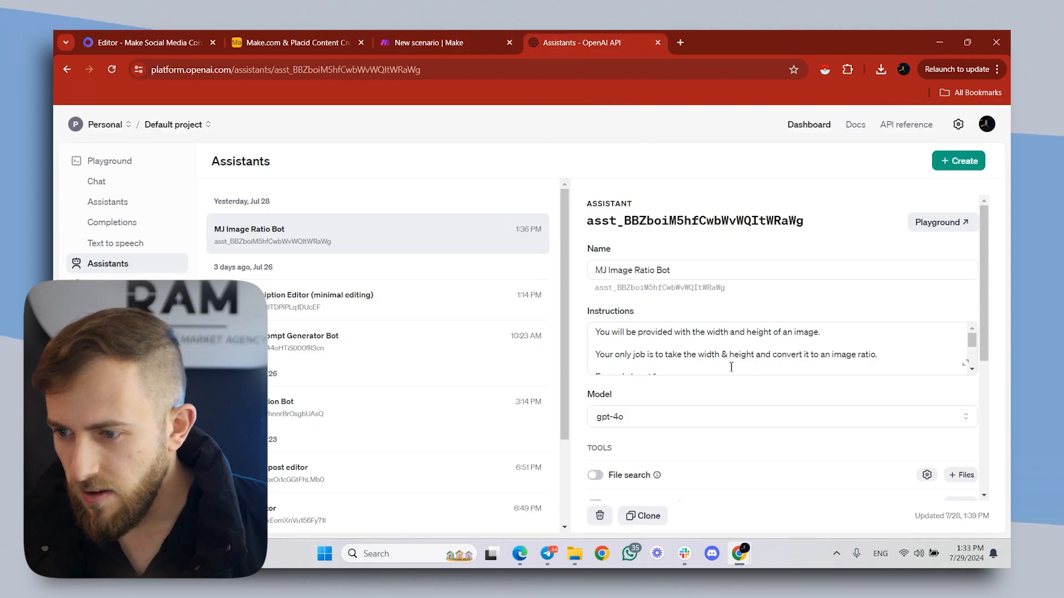
left_click(965, 364)
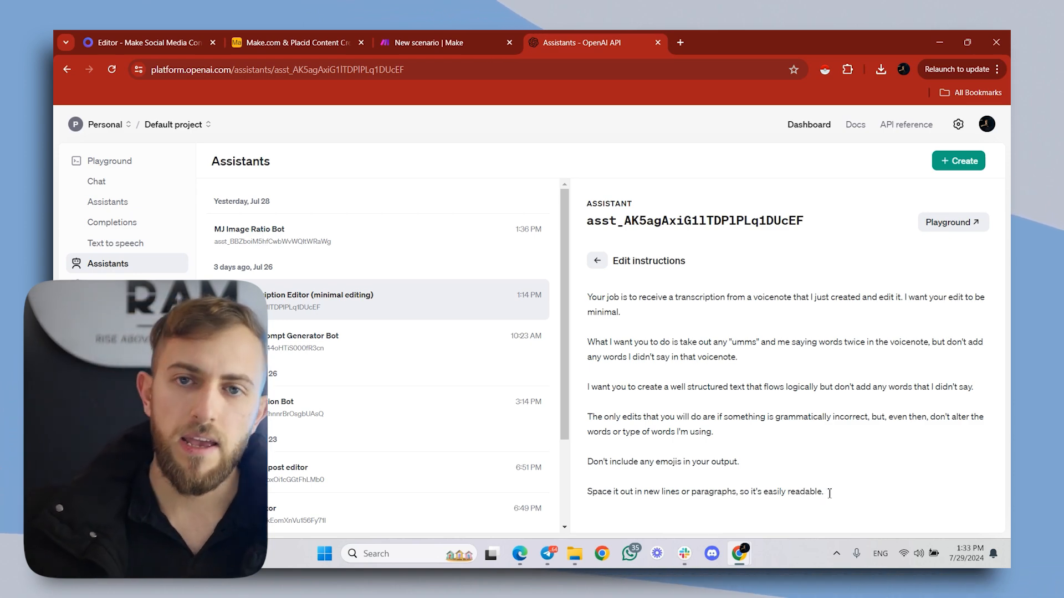
left_click(415, 38)
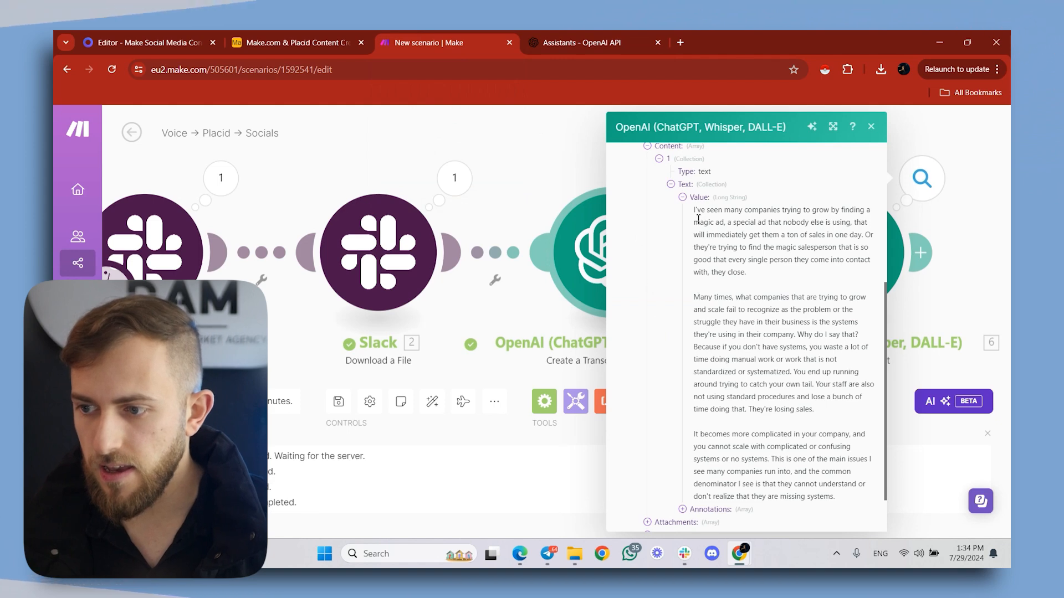
left_click_drag(693, 210, 916, 360)
left_click(916, 360)
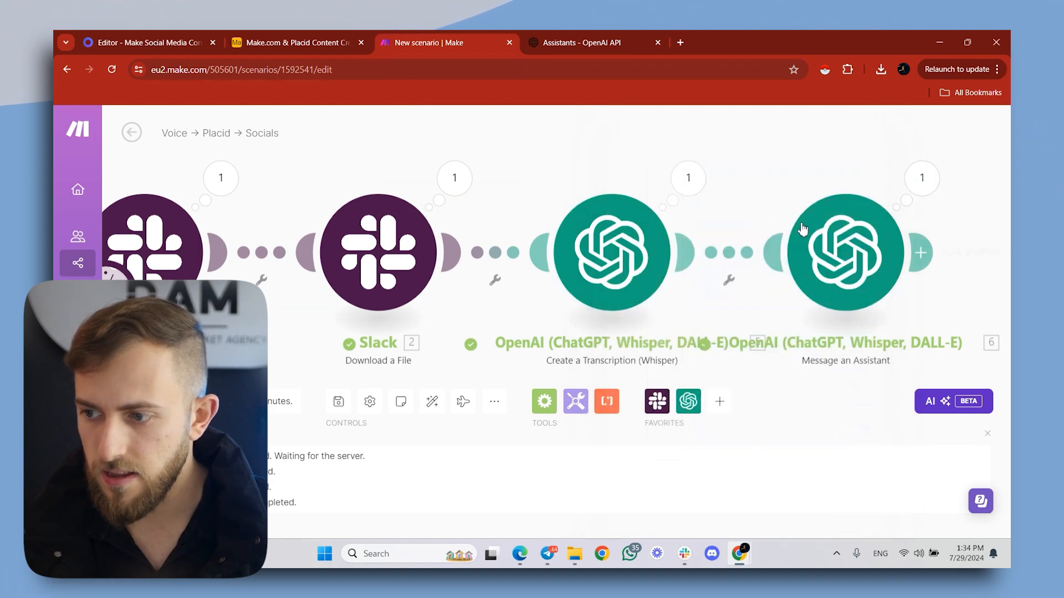
left_click(687, 191)
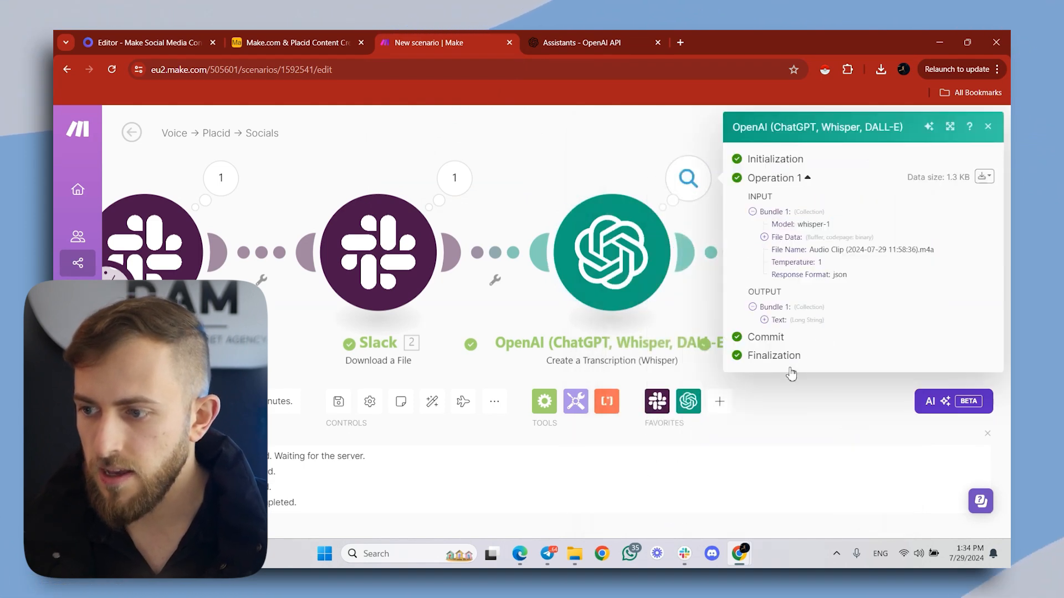
left_click(774, 319)
scroll(790, 357, "down", 2)
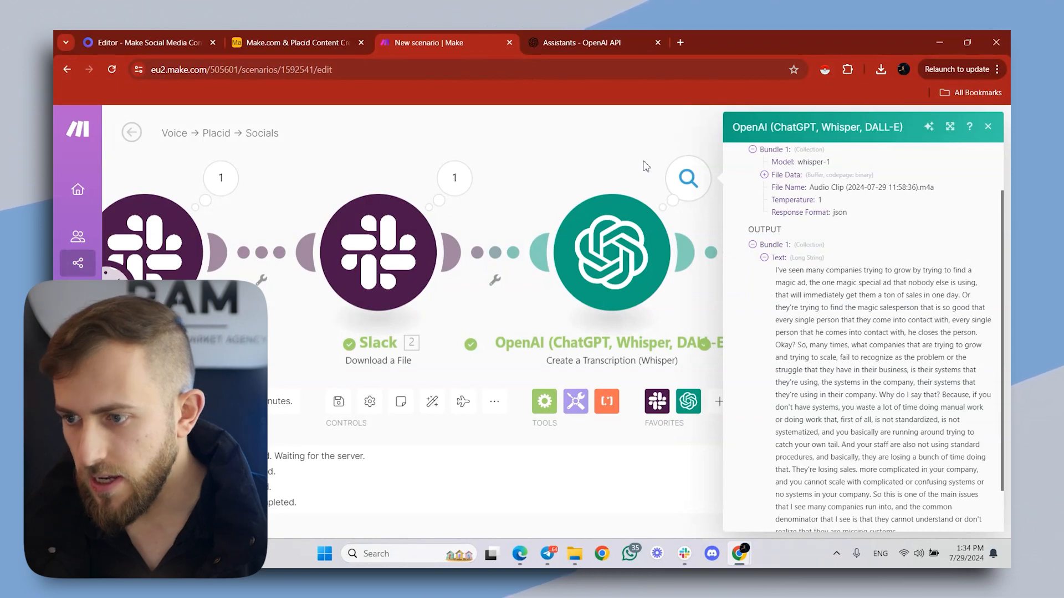
left_click(659, 175)
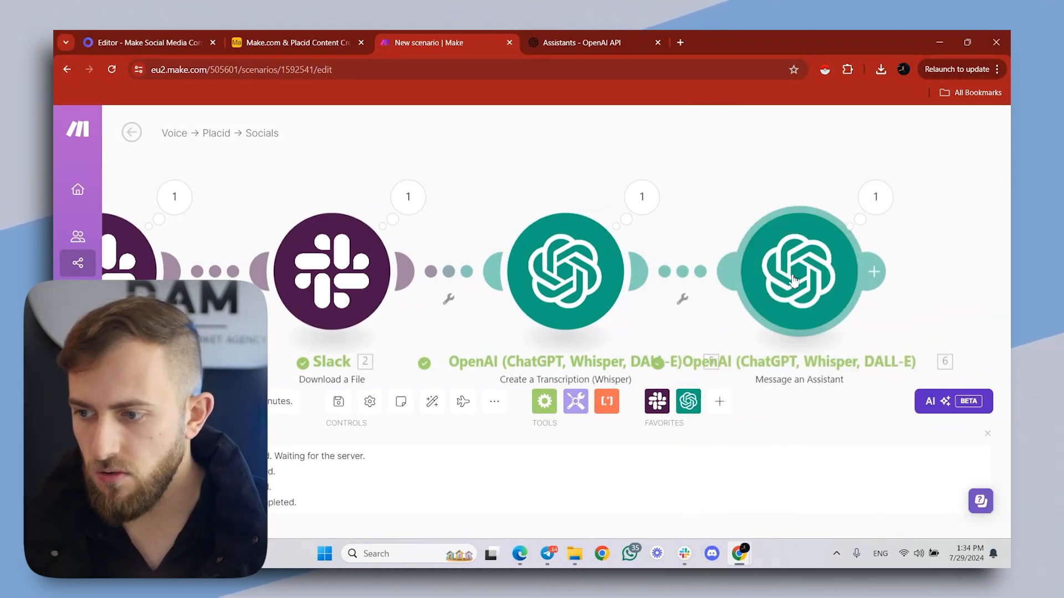
- Rename the "Message an Assistant" module as "Minimal Editor"
right_click(801, 287)
left_click(831, 347)
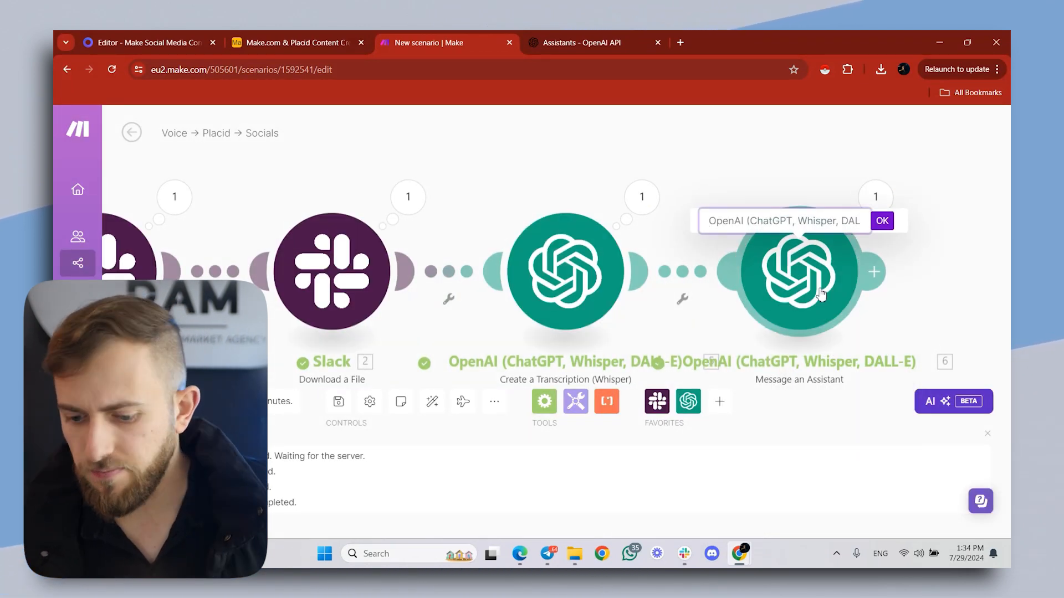
key("ctrl+a")
type("M")
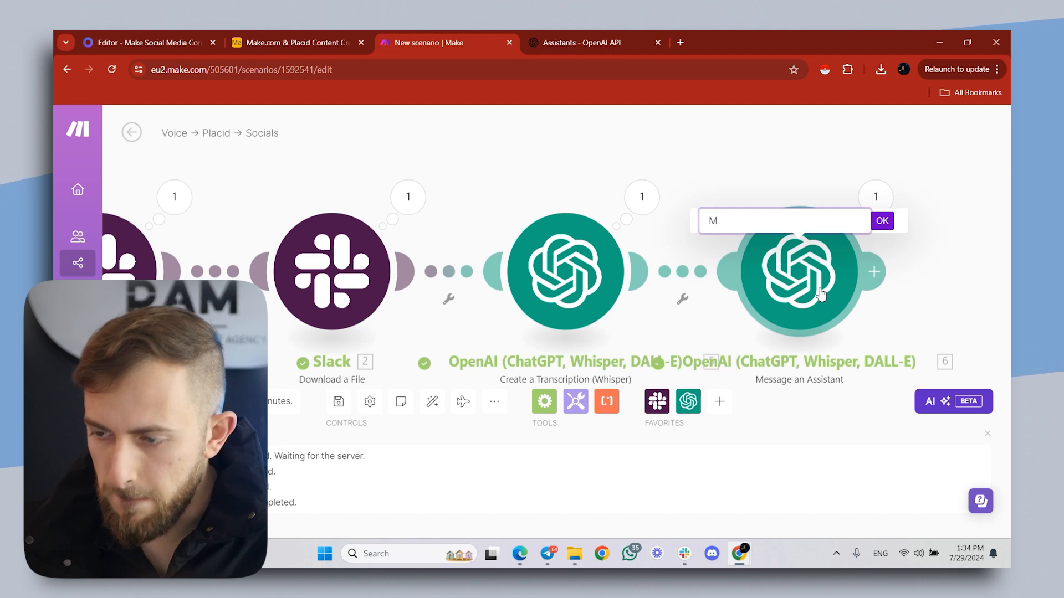
type("inimal E")
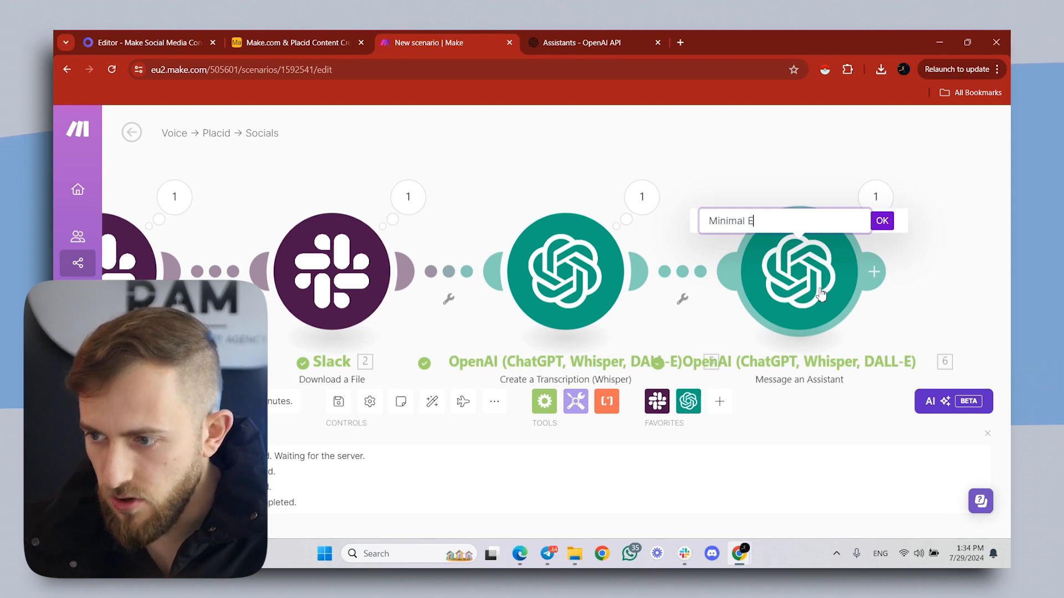
type("ditor")
left_click(882, 221)
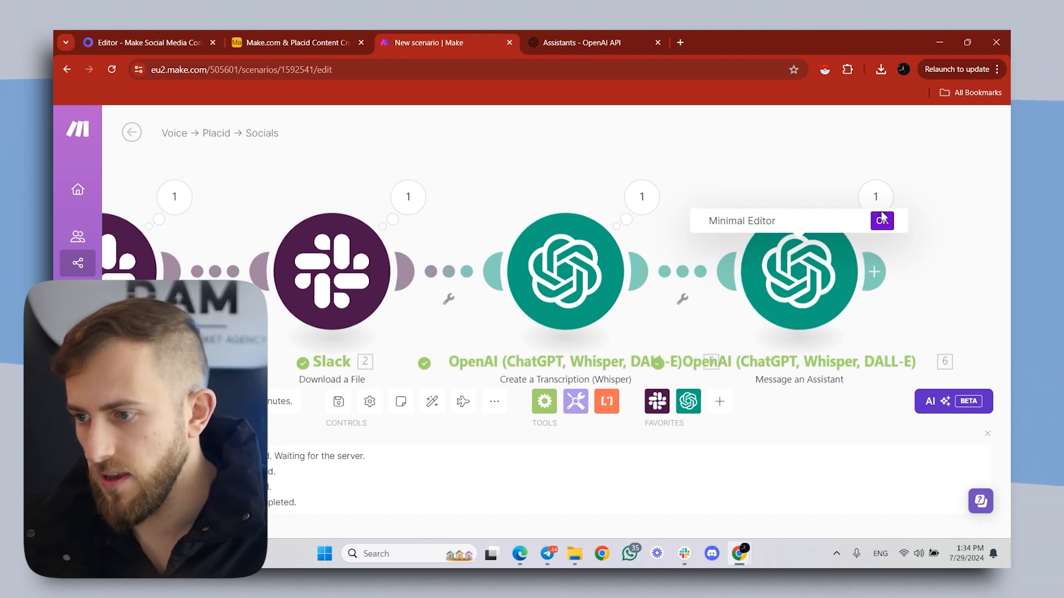
- Add an OpenAI "Message an Assistant" module after the Minimal Editor and choose the "Pro X Post Editor" assistant
left_click(874, 272)
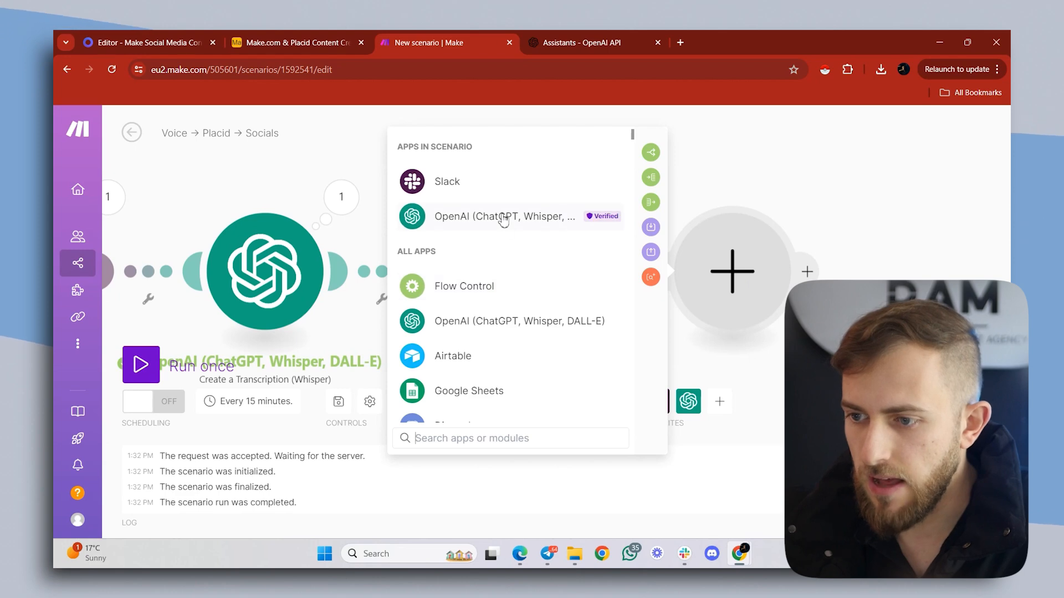
left_click(503, 218)
left_click(515, 276)
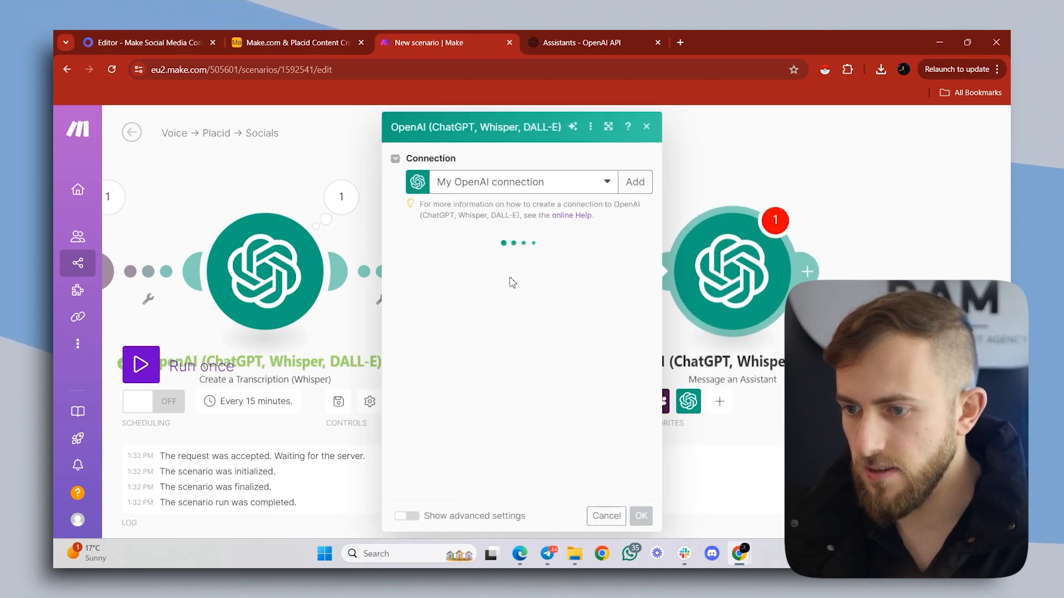
left_click(498, 265)
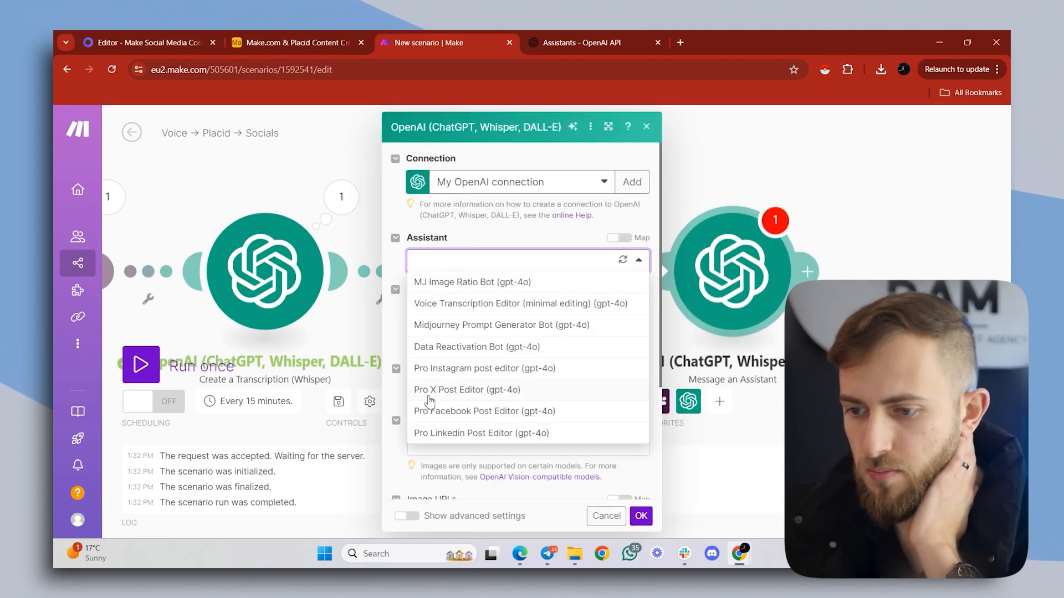
left_click(457, 390)
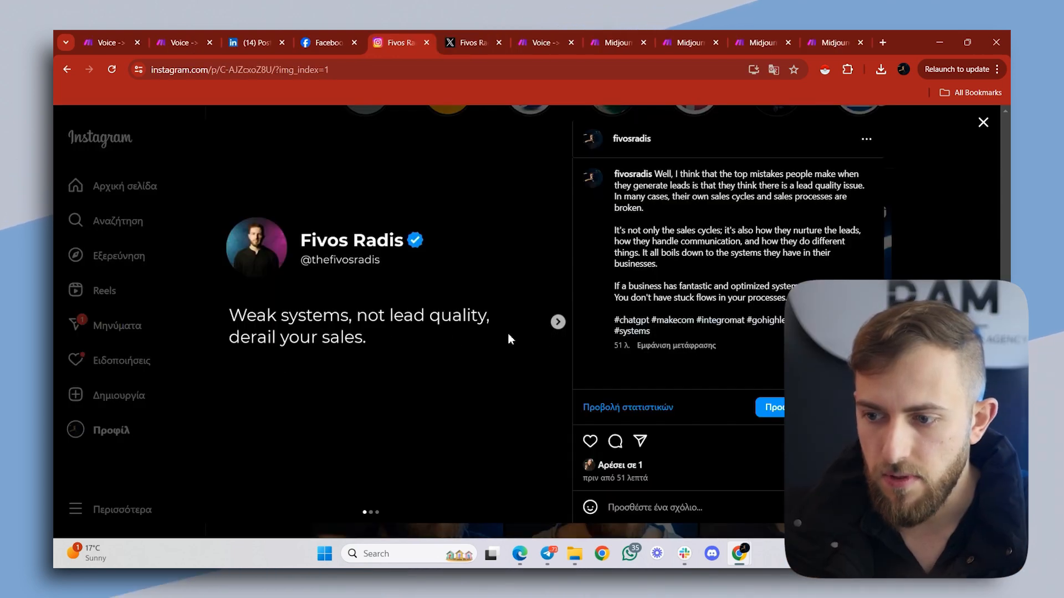
- Examine the slides of the published Instagram carousel post, then bring up the Facebook page for comparison
left_click(558, 323)
left_click(558, 322)
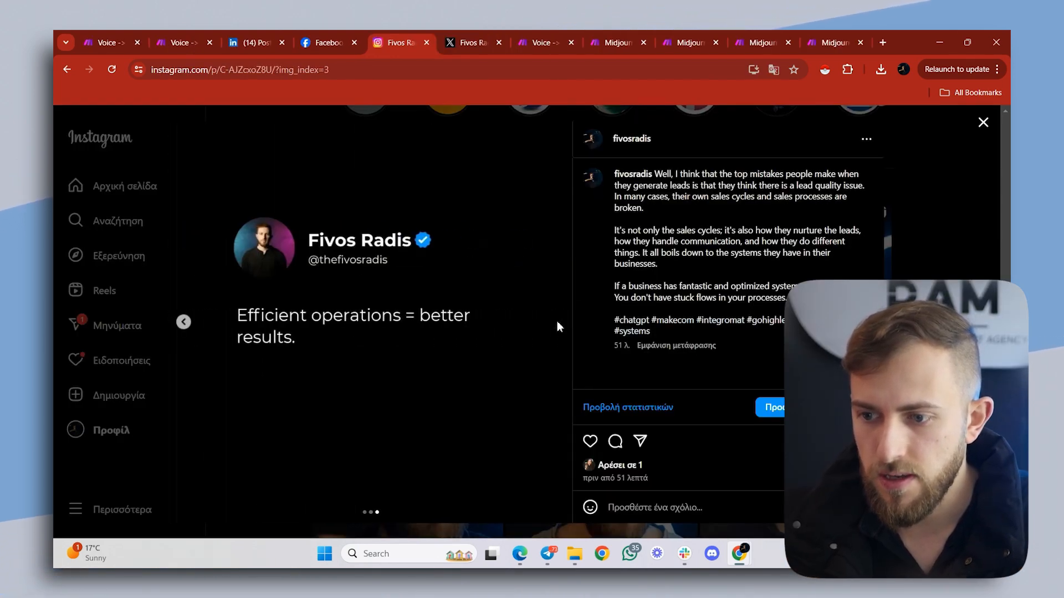
left_click(336, 35)
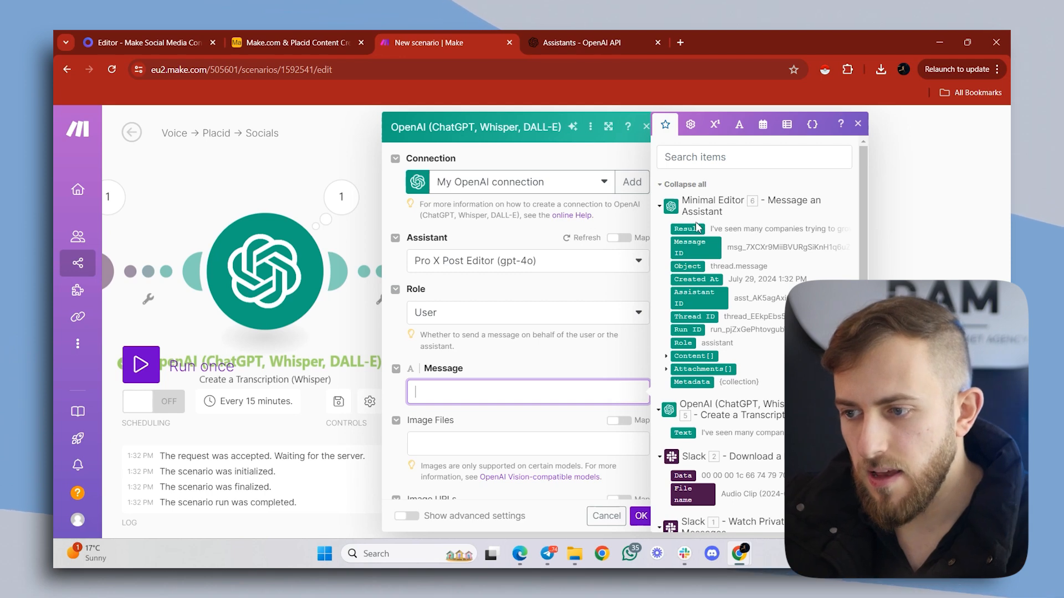
- Map the Minimal Editor's Result as the Pro X Post Editor module's message and save the module settings
left_click(689, 228)
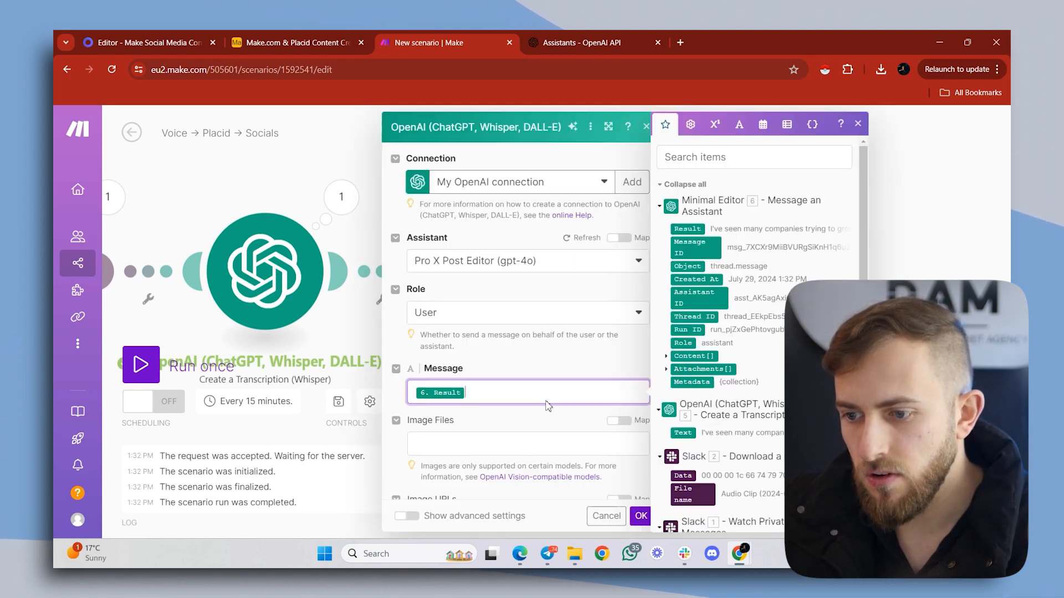
left_click(641, 515)
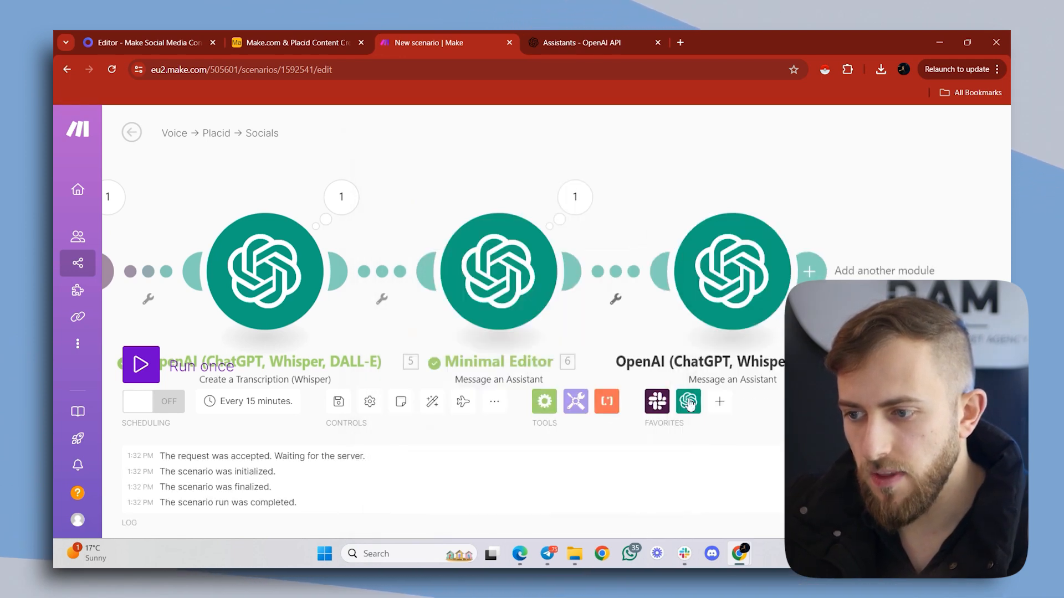
- Add an OpenAI "Create a Completion (Prompt)" module after the X post assistant and set its model to gpt-4o (system)
scroll(775, 244, "down", 2)
left_click_drag(755, 197, 657, 200)
scroll(657, 201, "down", 2)
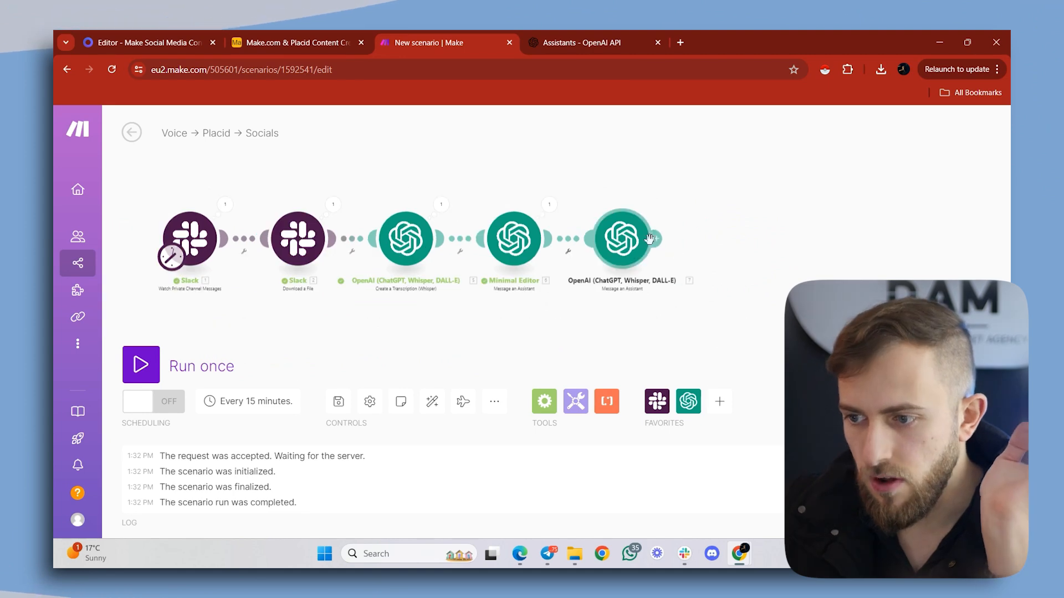
left_click(660, 238)
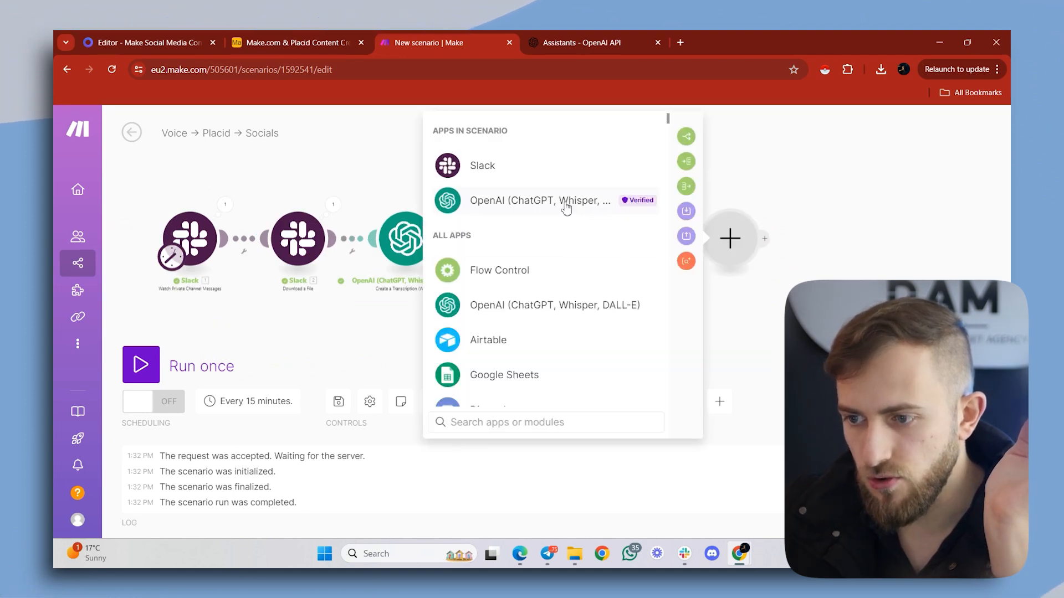
left_click(566, 208)
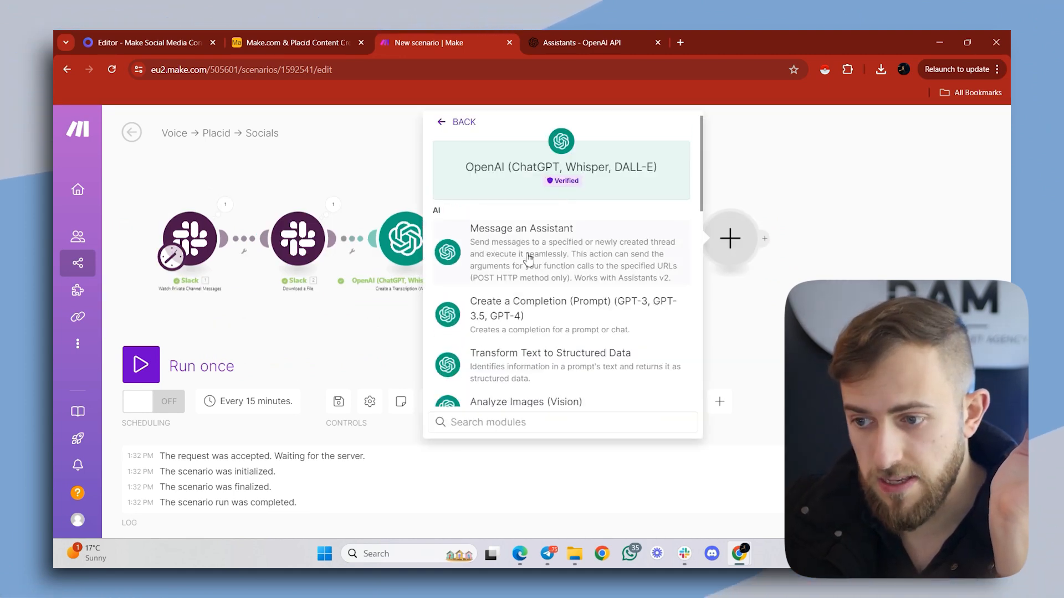
left_click(542, 304)
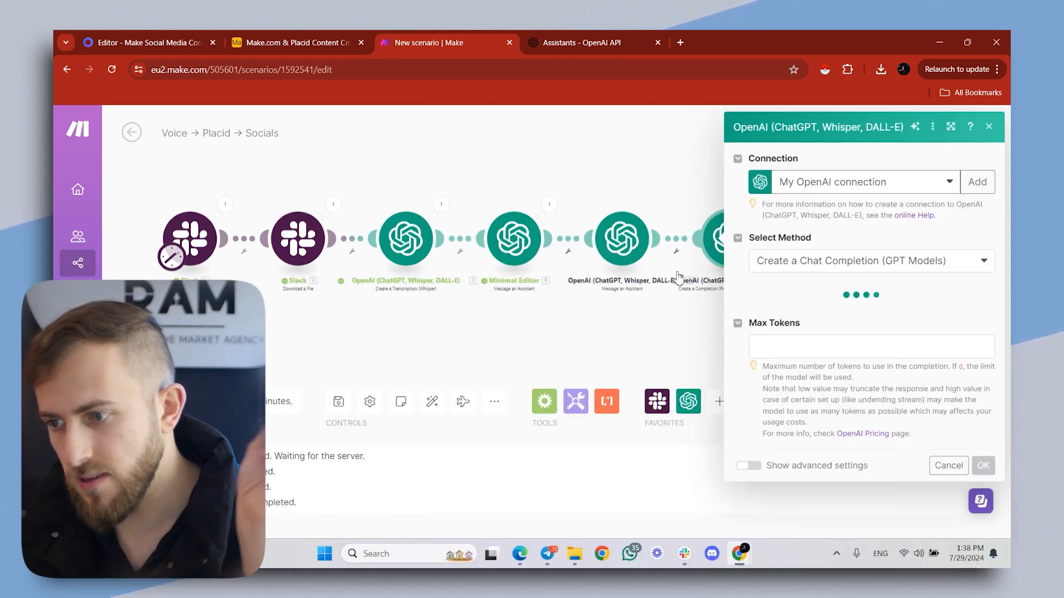
left_click(847, 312)
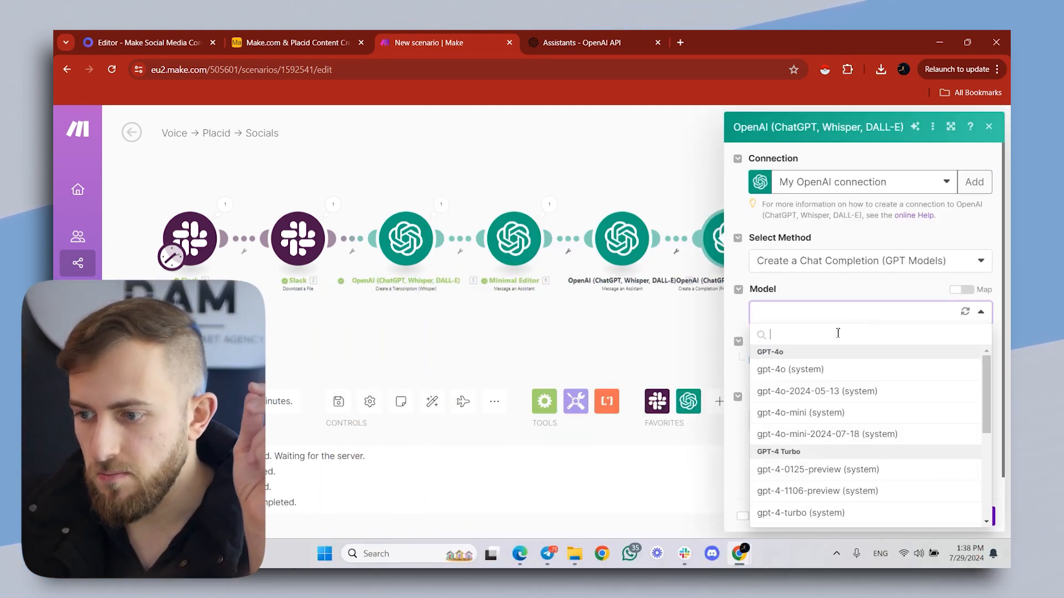
left_click(779, 375)
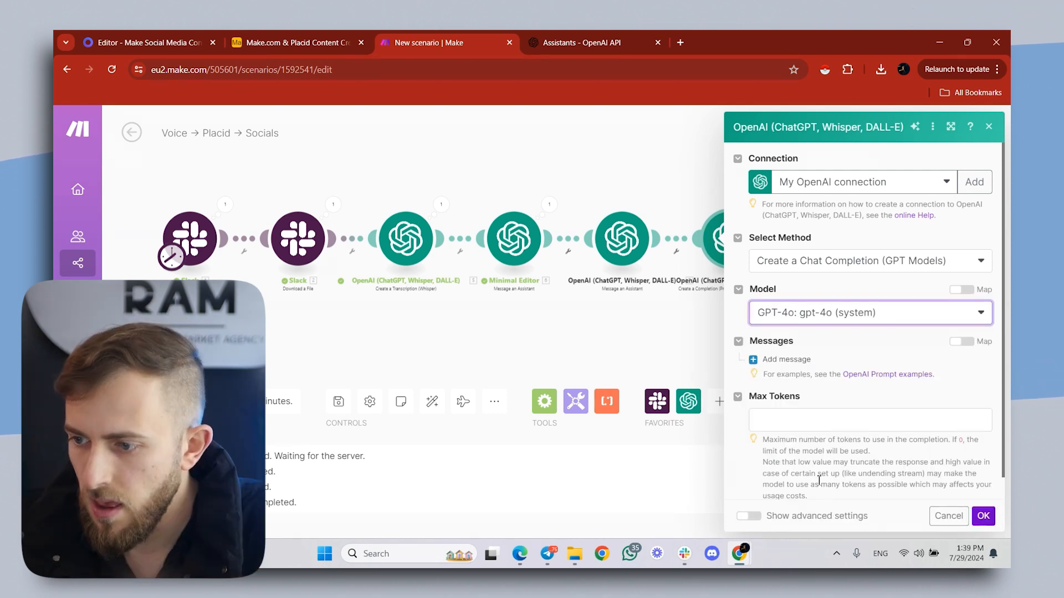
- Add a message with the User role to the completion and paste the prepared prompt for the X post's image text as its content
left_click(758, 361)
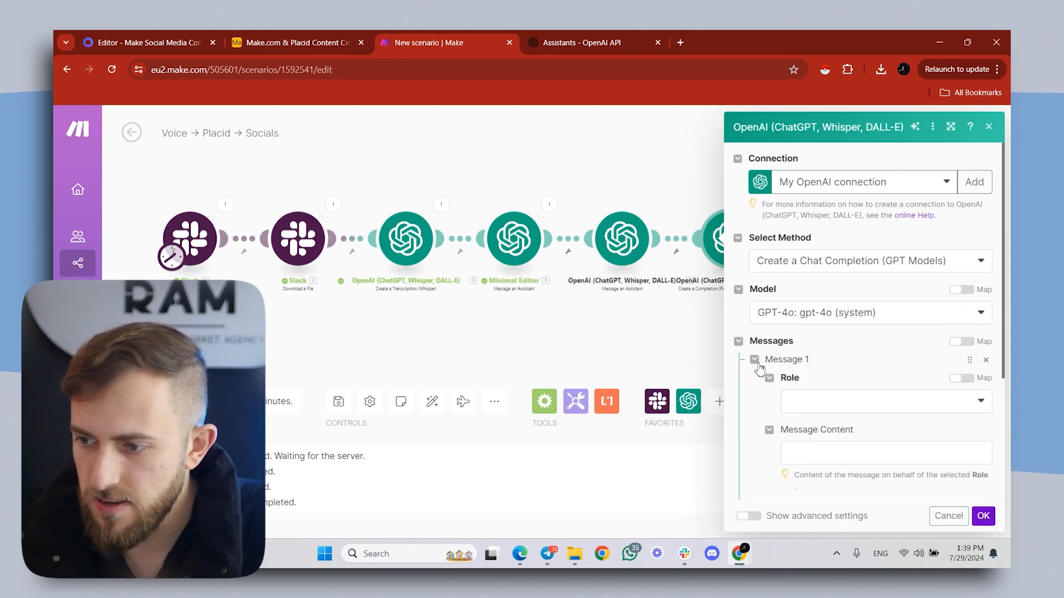
left_click(842, 409)
left_click(826, 419)
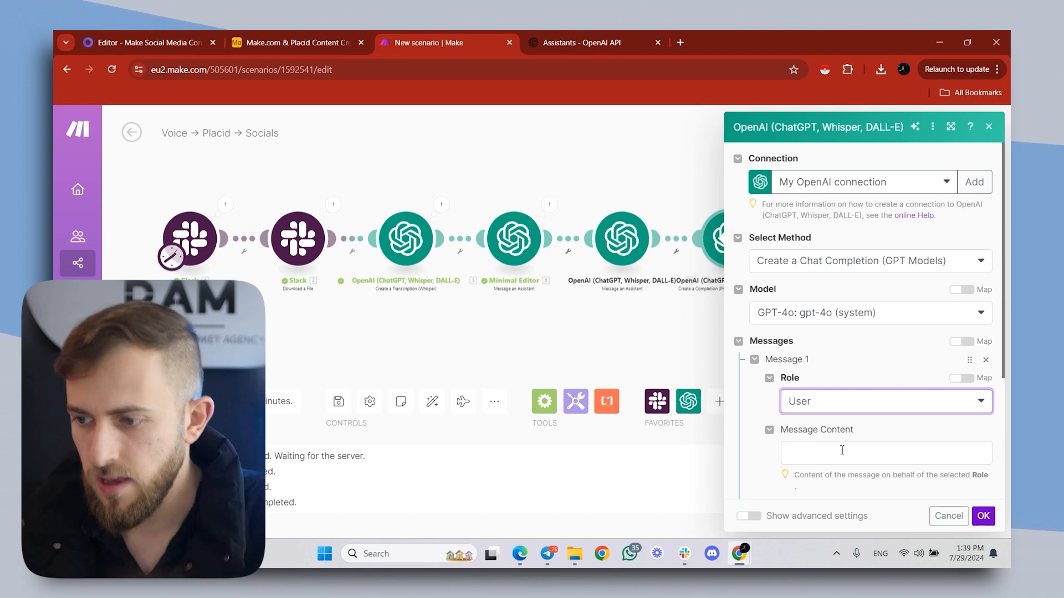
left_click(842, 450)
key("ctrl+v")
scroll(871, 343, "up", 10)
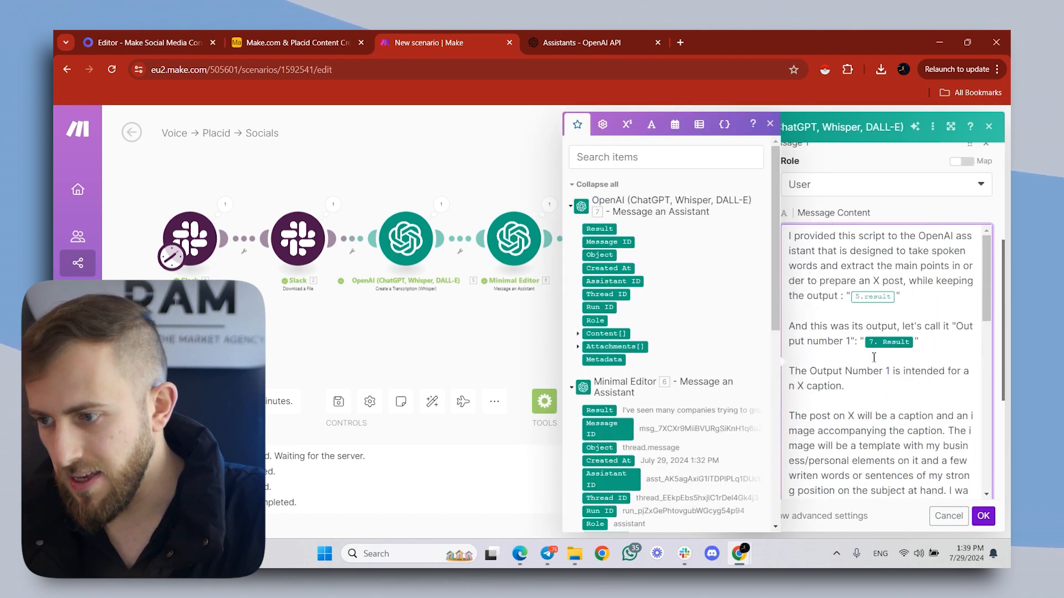
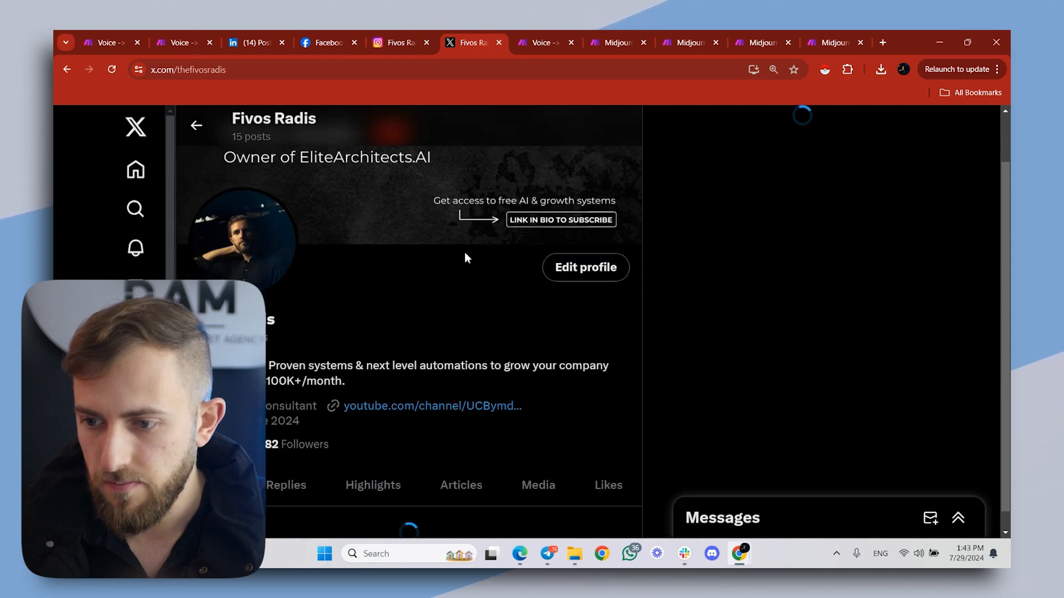
- Examine the caption and image text of the automation test post on the X profile, then return to the Make scenario
scroll(288, 336, "down", 5)
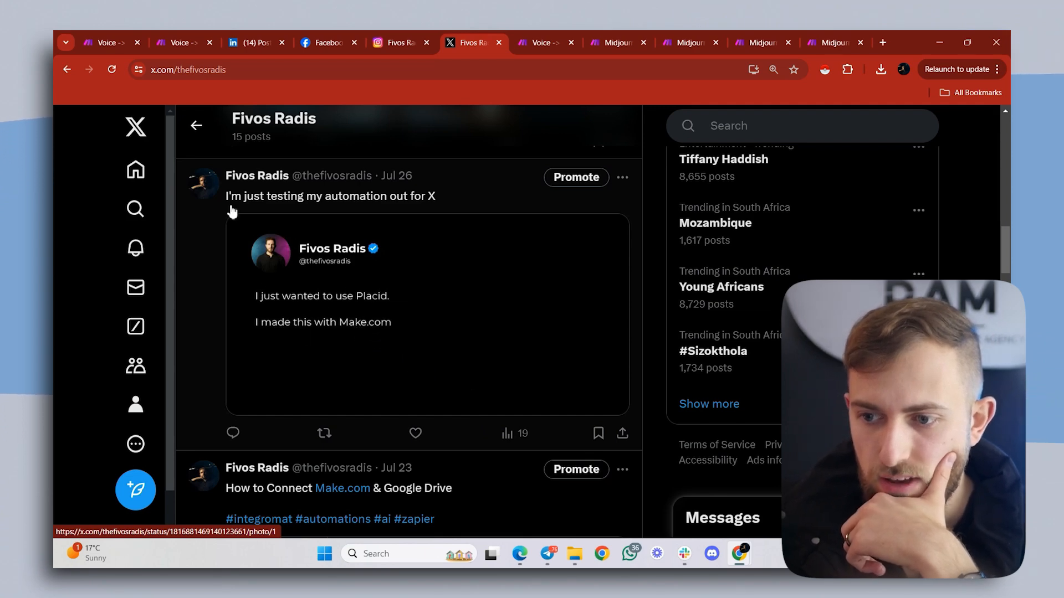
left_click_drag(227, 197, 452, 209)
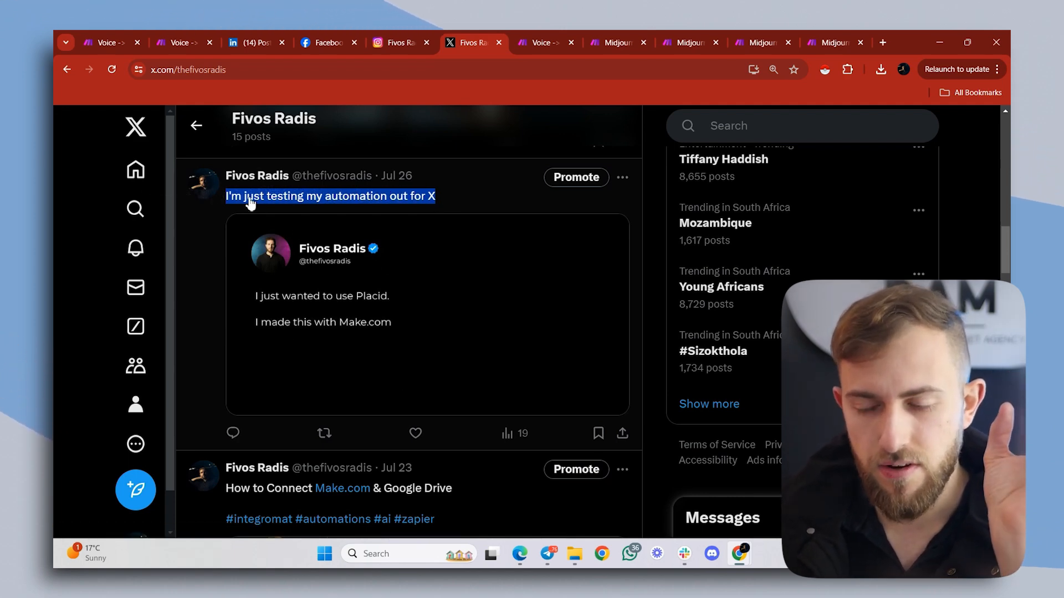
left_click(940, 42)
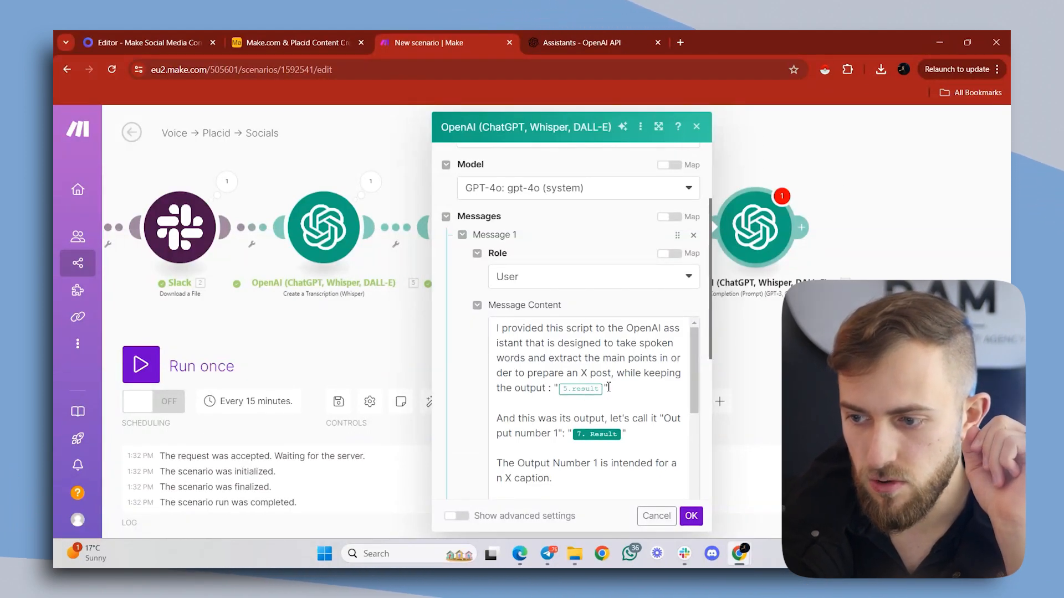
- Replace the prompt's two result placeholders with the Minimal Editor's Result as the script and the X assistant's Result as Output Number 1
left_click(605, 387)
key("BackSpace")
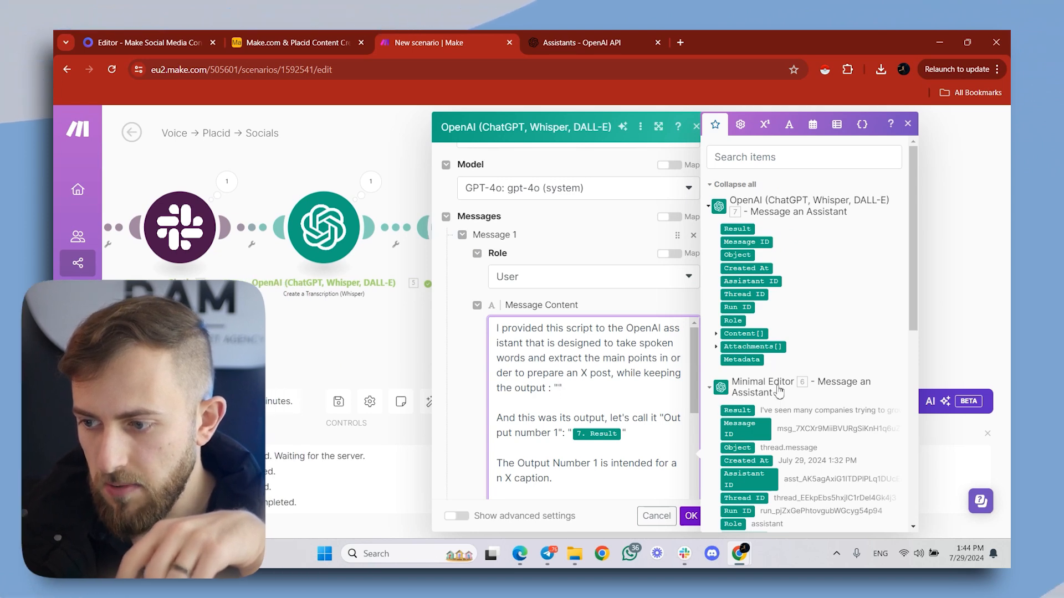
left_click(728, 410)
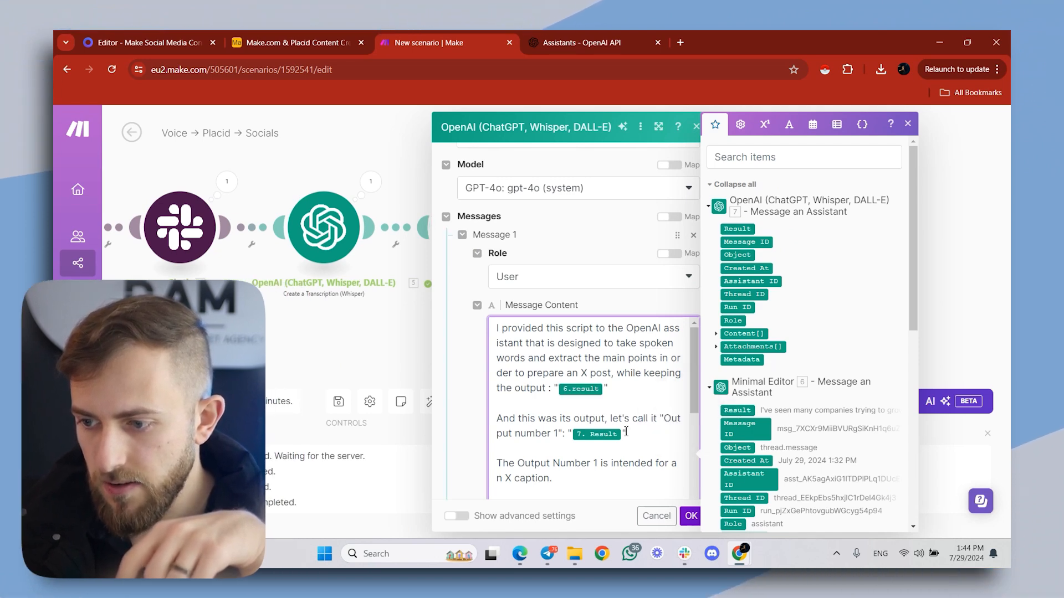
left_click(623, 434)
key("BackSpace")
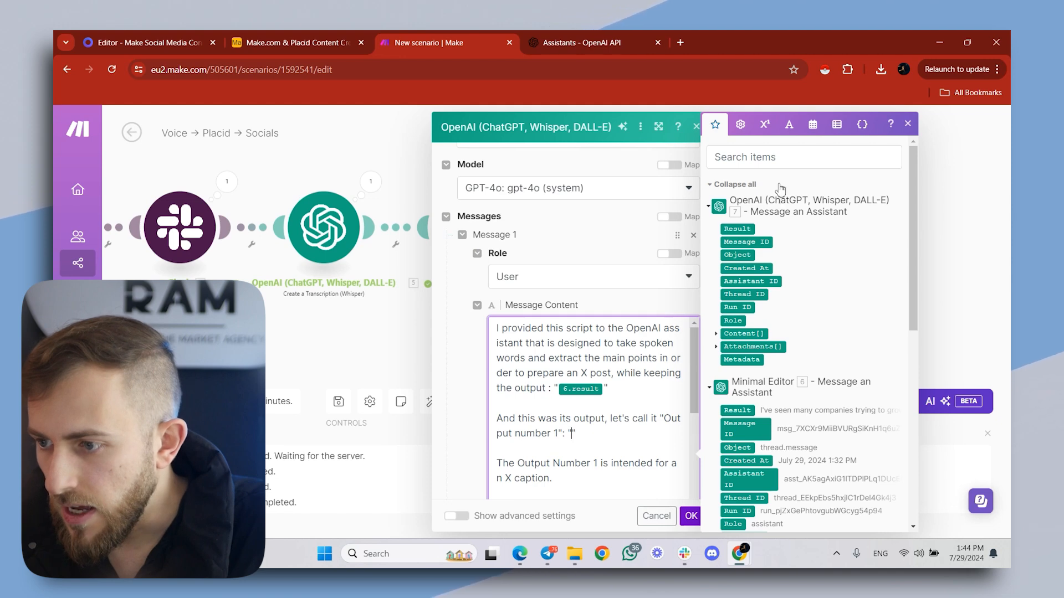
left_click(750, 228)
- Review the rest of the prompt, set Max Tokens to 0, and save the completion module's settings
scroll(625, 363, "down", 10)
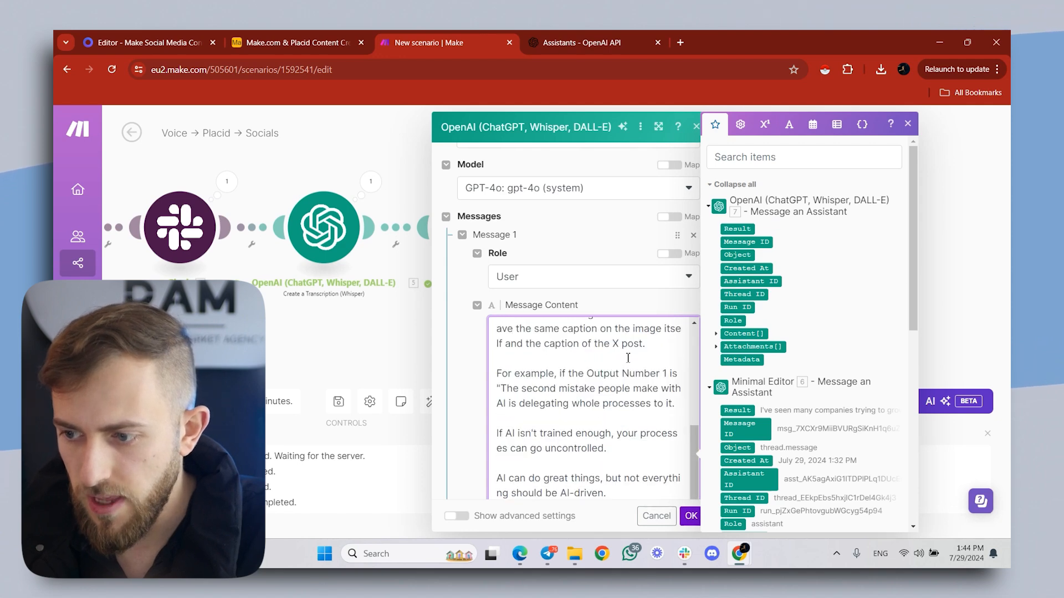
scroll(618, 325, "up", 5)
scroll(618, 325, "up", 3)
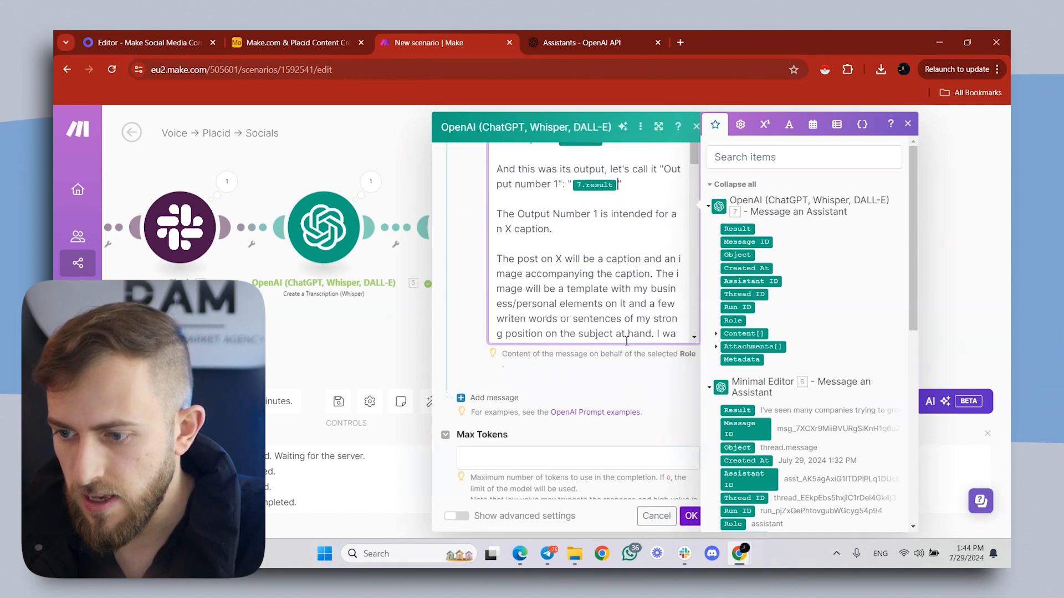
left_click(582, 454)
type("0")
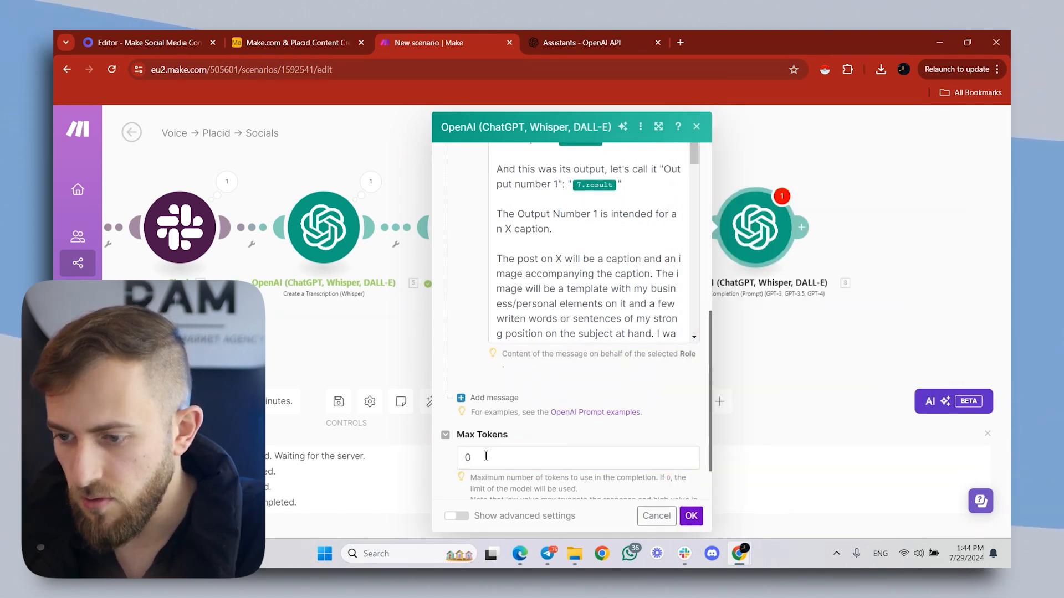
left_click(690, 517)
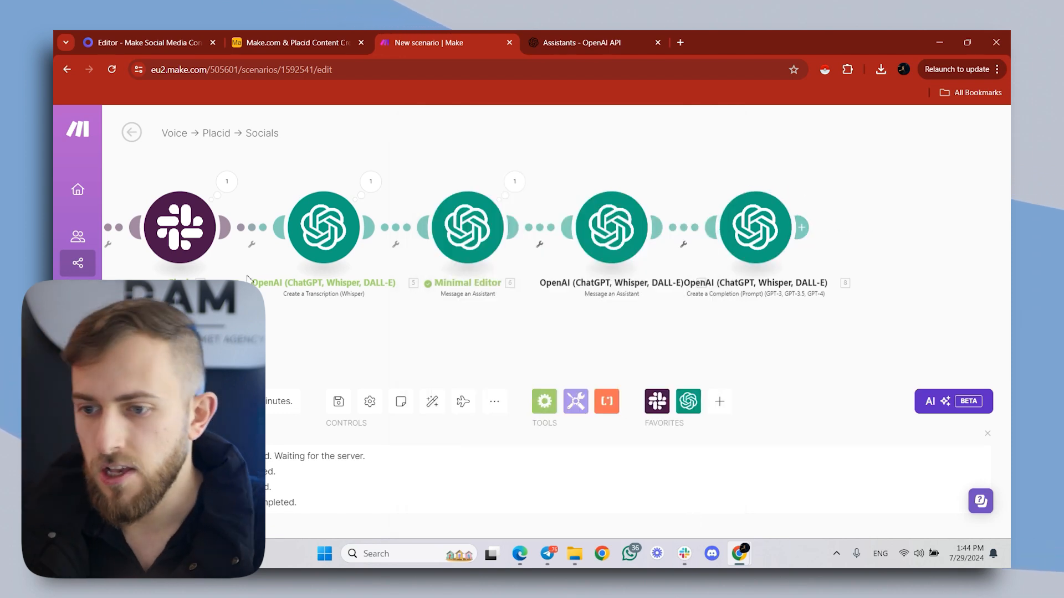
- Set the Slack trigger to start manually from the first listed channel message, then run the scenario once
left_click_drag(603, 334, 782, 329)
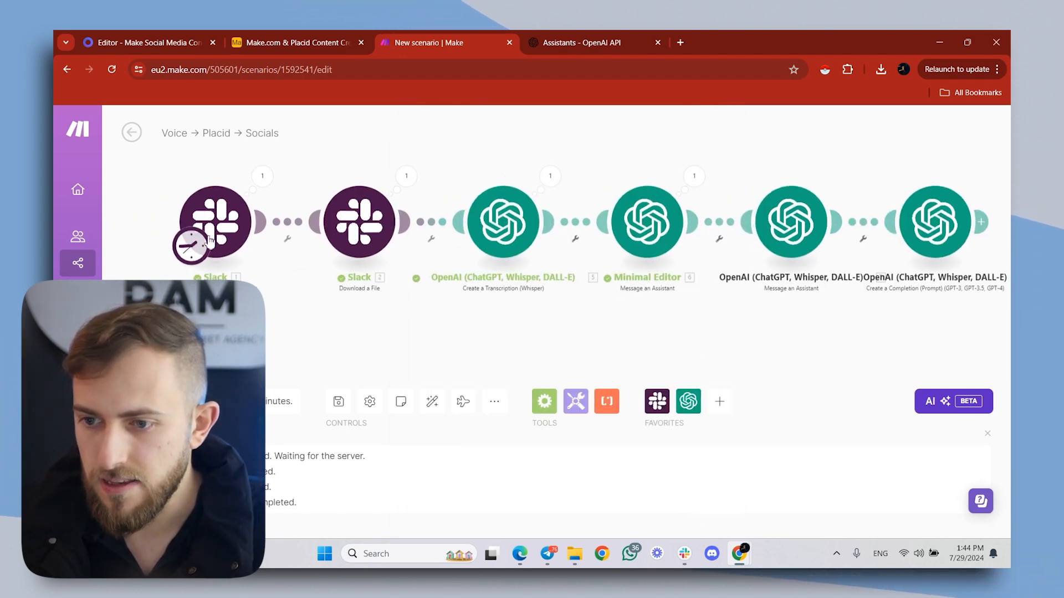
right_click(210, 240)
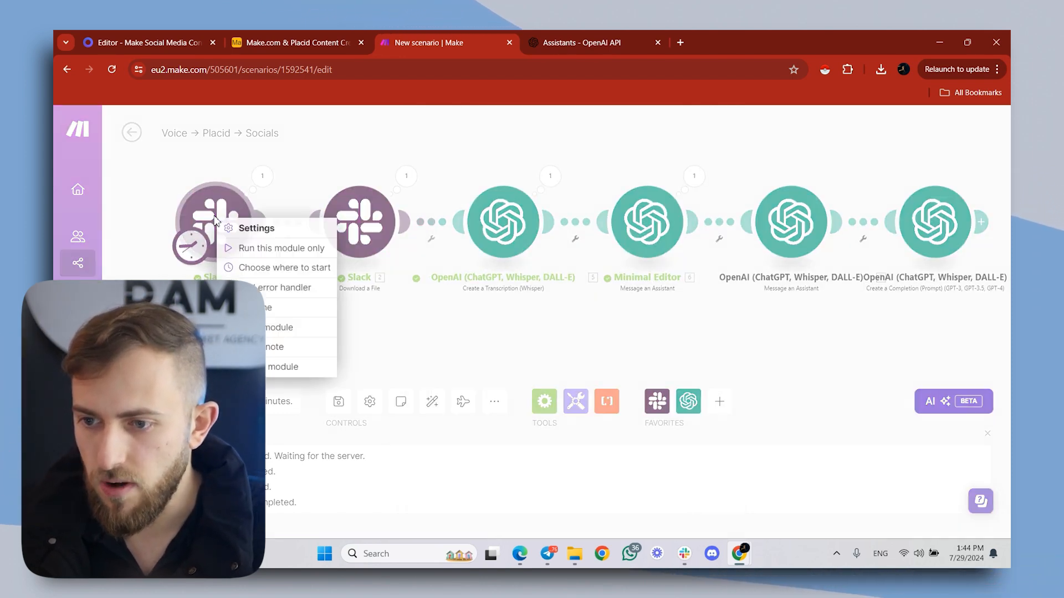
left_click(258, 267)
left_click(333, 251)
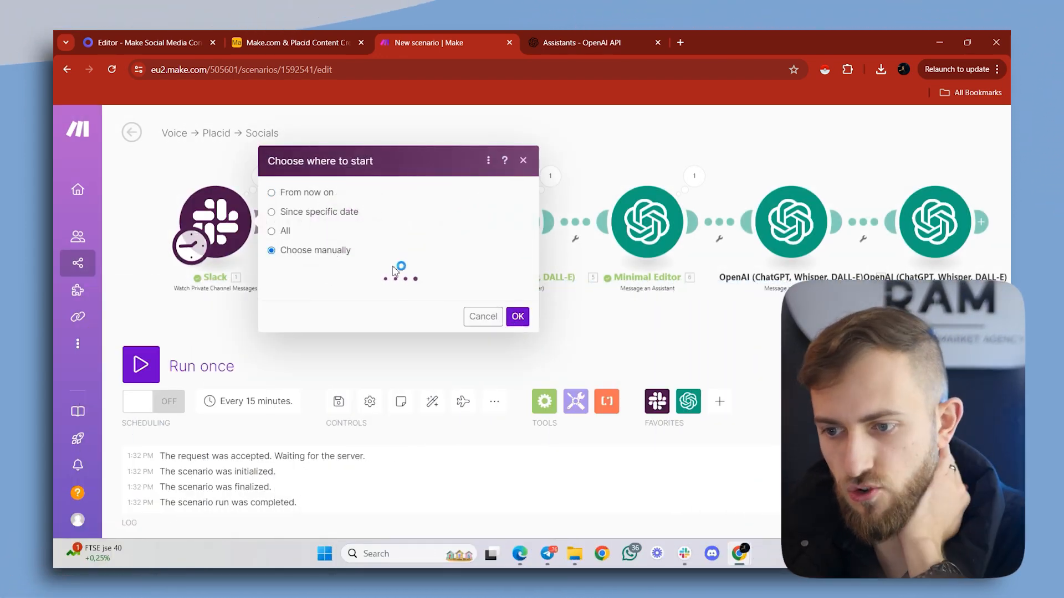
left_click(360, 259)
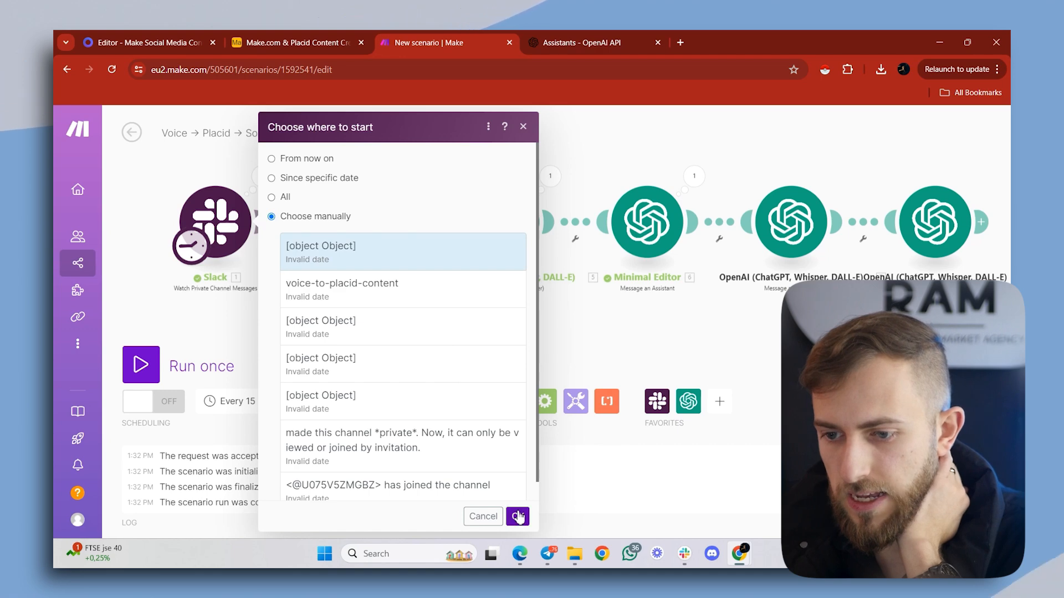
left_click(518, 516)
left_click(178, 364)
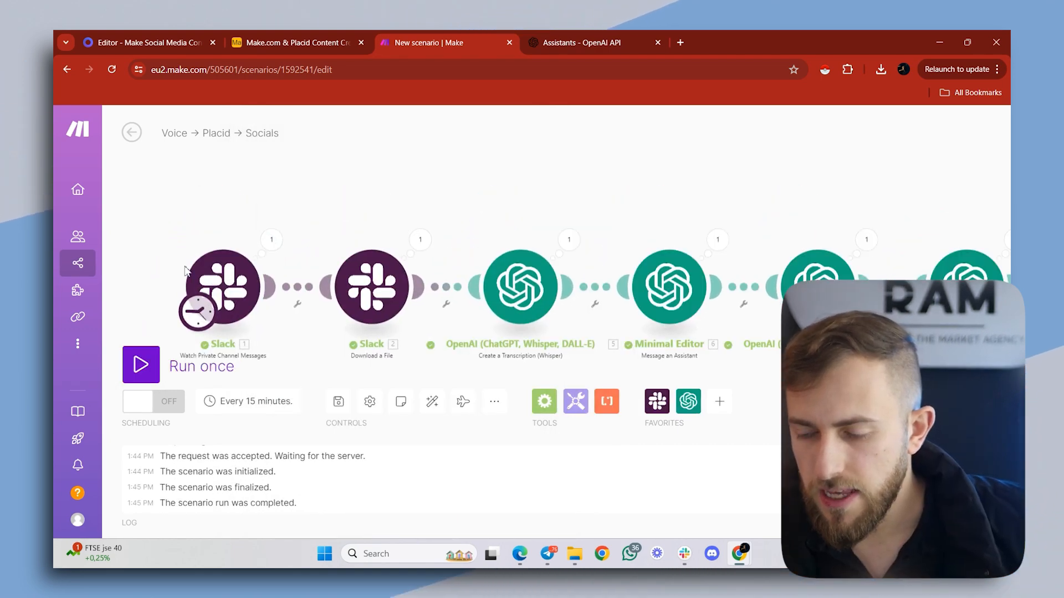
- Examine the Minimal Editor module's run output, expanding its content down to the text value
left_click_drag(502, 227, 388, 218)
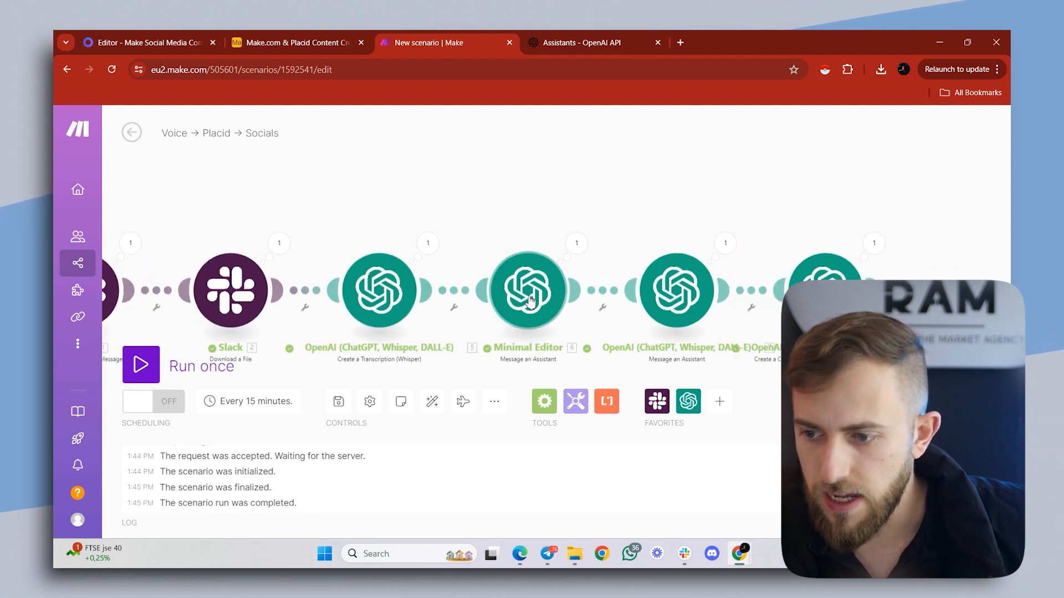
left_click(576, 245)
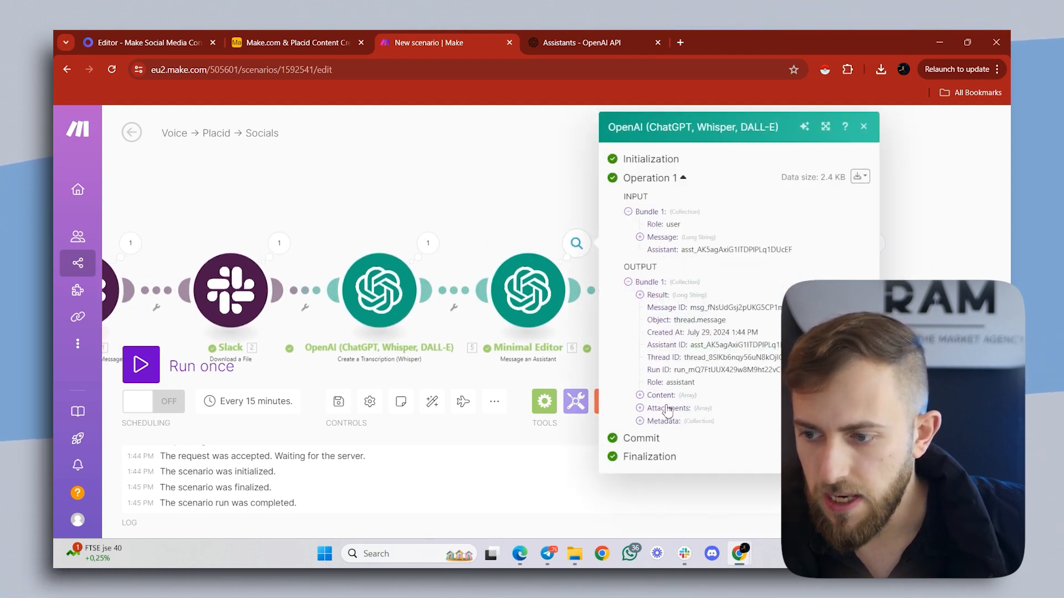
left_click(641, 395)
left_click(652, 408)
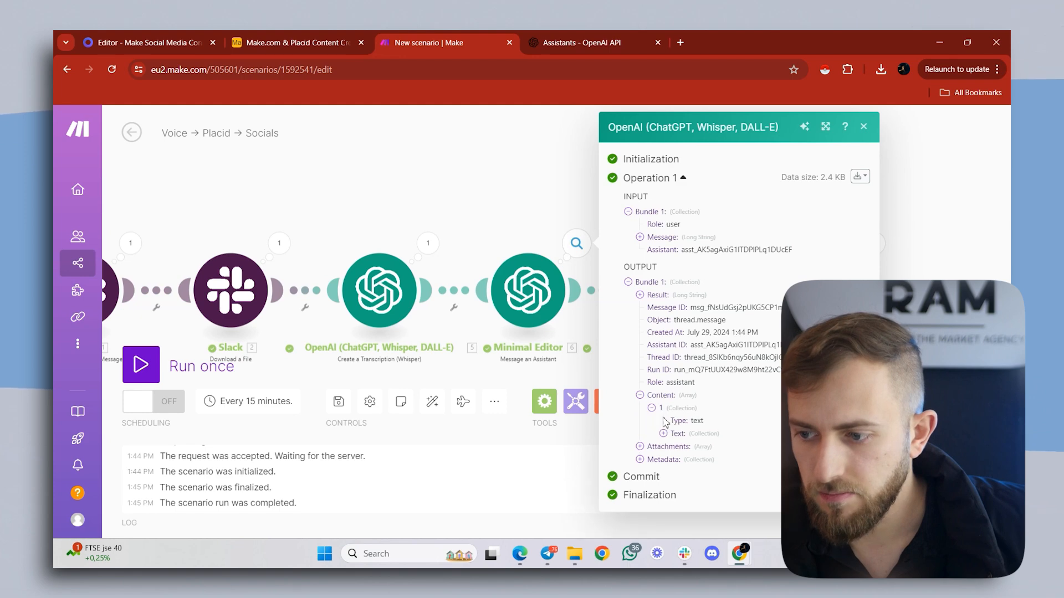
left_click(663, 434)
left_click(675, 447)
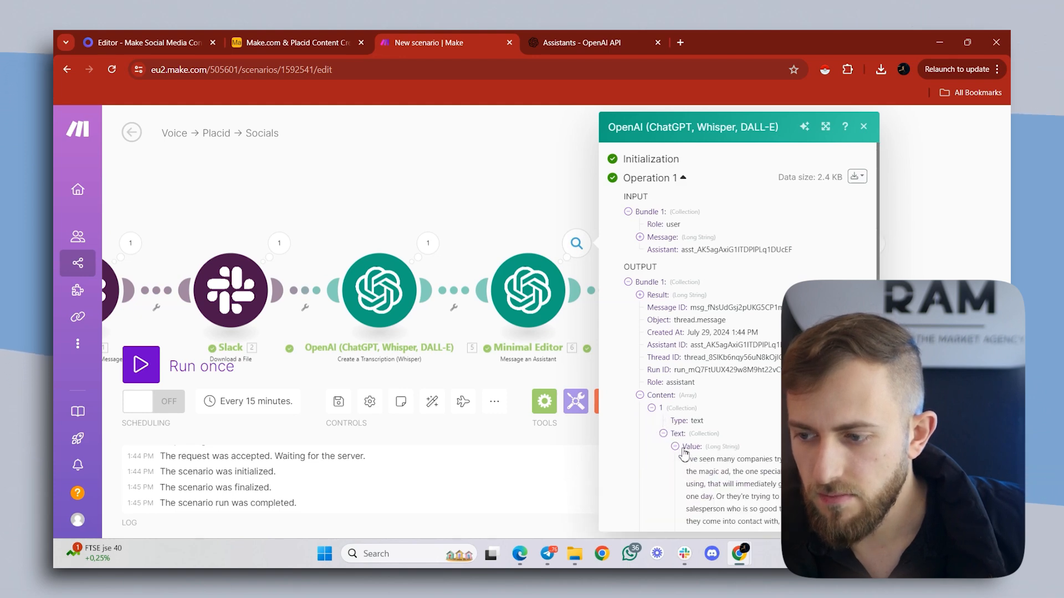
scroll(733, 428, "down", 3)
left_click_drag(686, 272, 753, 398)
- Add a router after the OpenAI completion module and extend it to four routes
left_click_drag(471, 237, 424, 266)
scroll(423, 266, "down", 1)
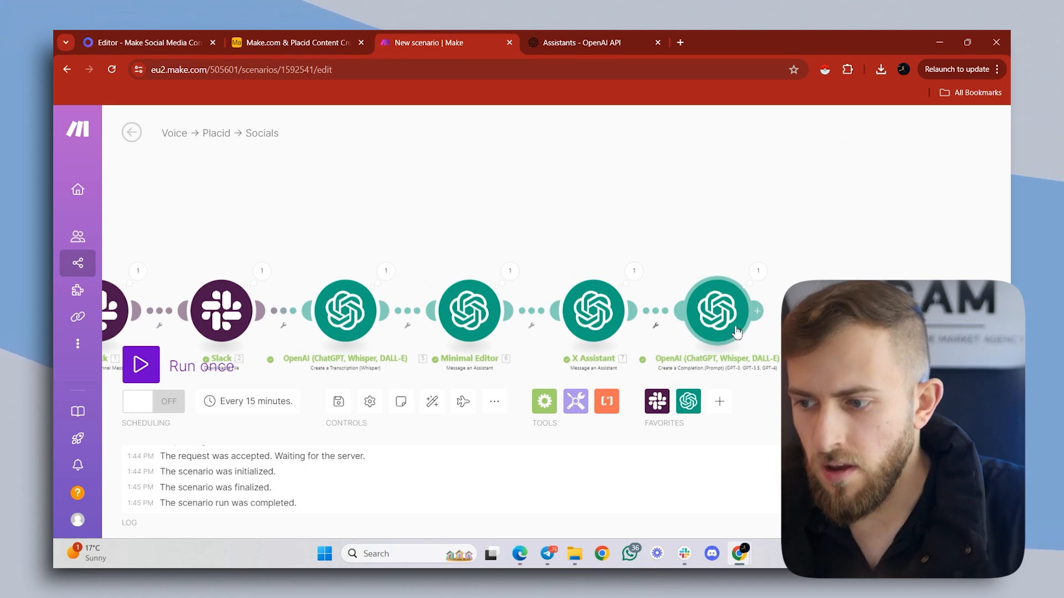
left_click_drag(792, 327, 739, 322)
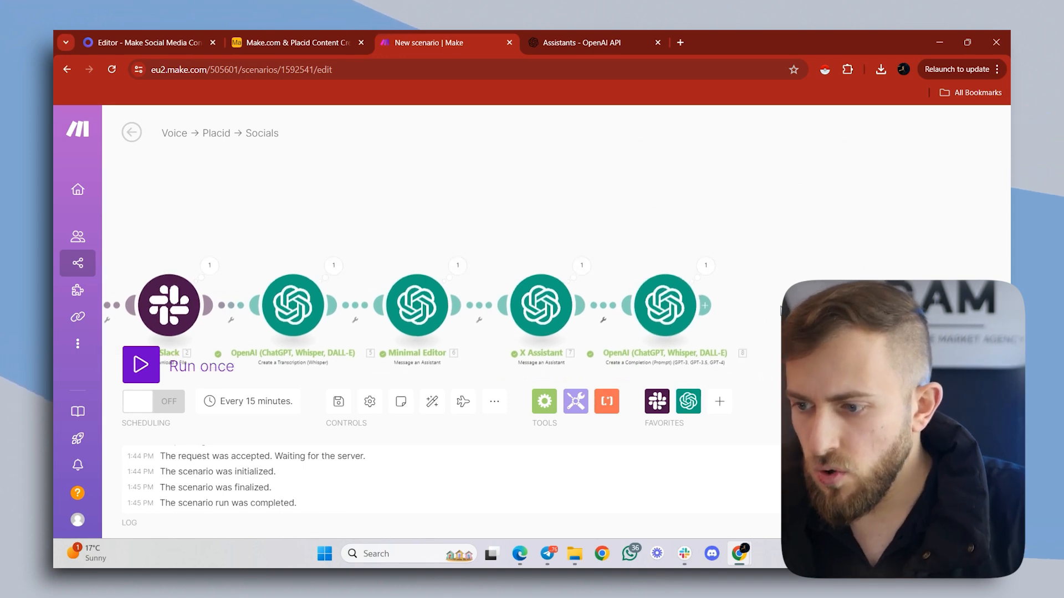
left_click(709, 306)
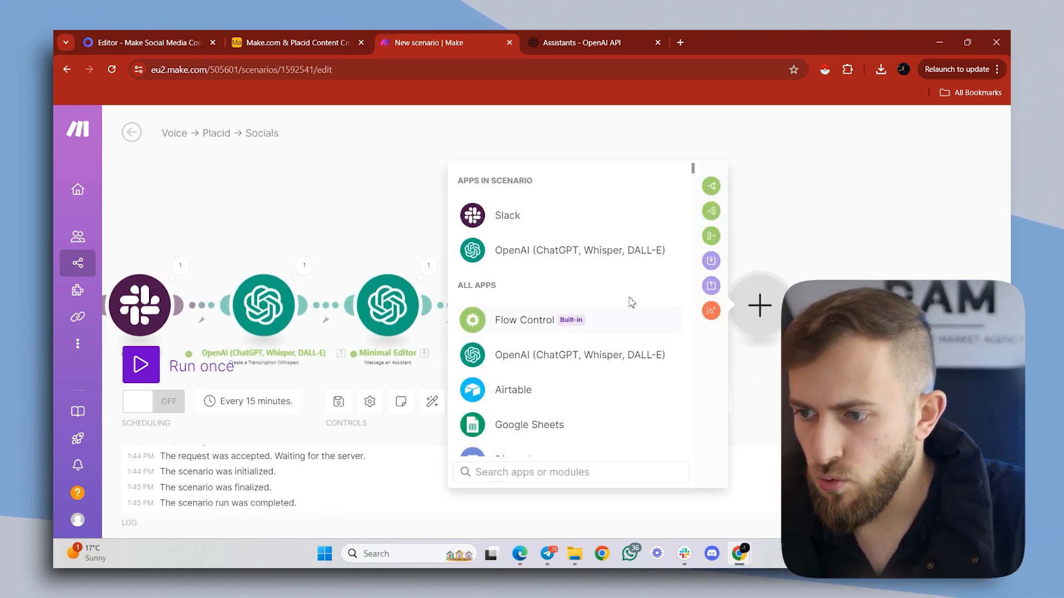
left_click(711, 186)
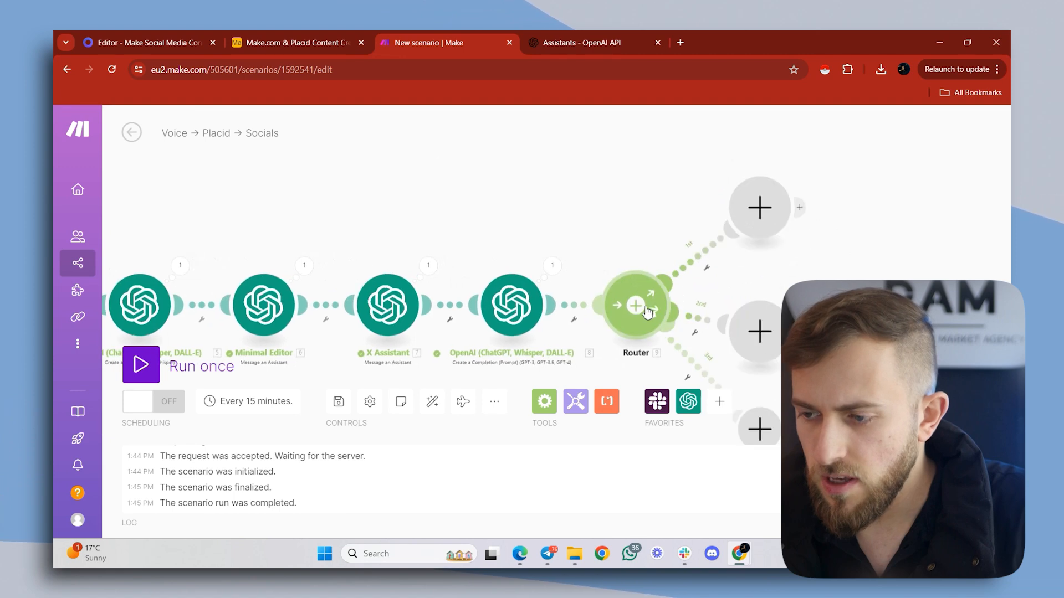
left_click(639, 303)
scroll(640, 250, "down", 3)
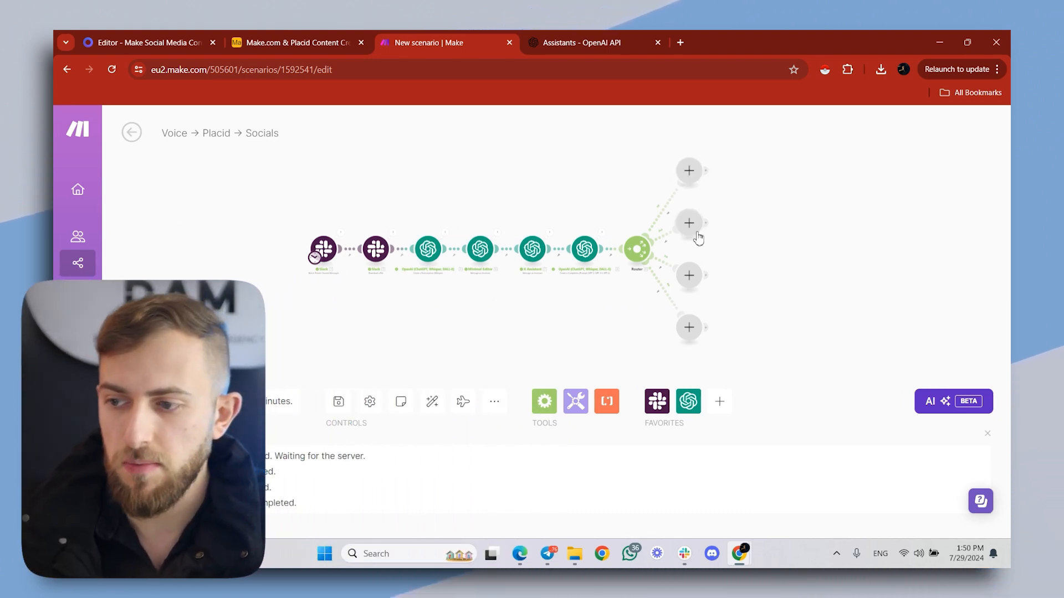
- Add an Airtable "Create a Record" module on the first route, using the Make.com & Placid Content Creation base and Table 1
left_click(689, 171)
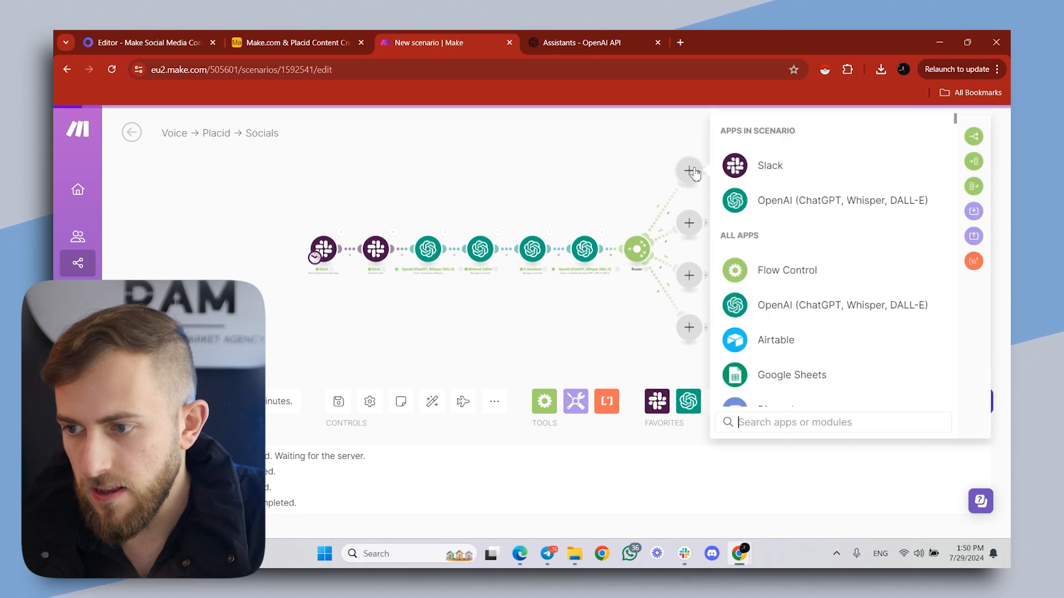
left_click(776, 343)
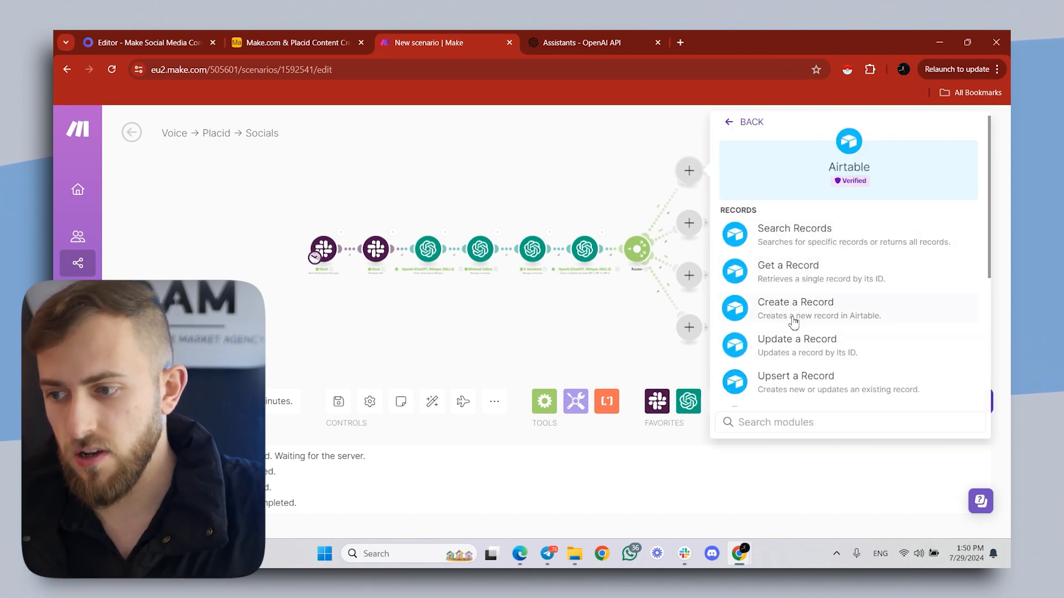
left_click(794, 322)
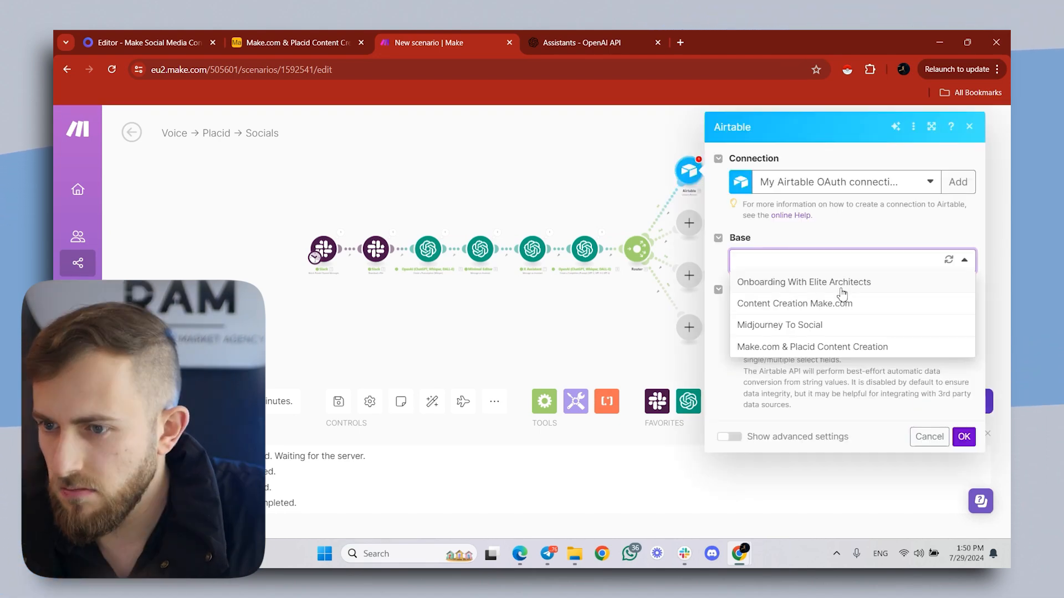
left_click(771, 349)
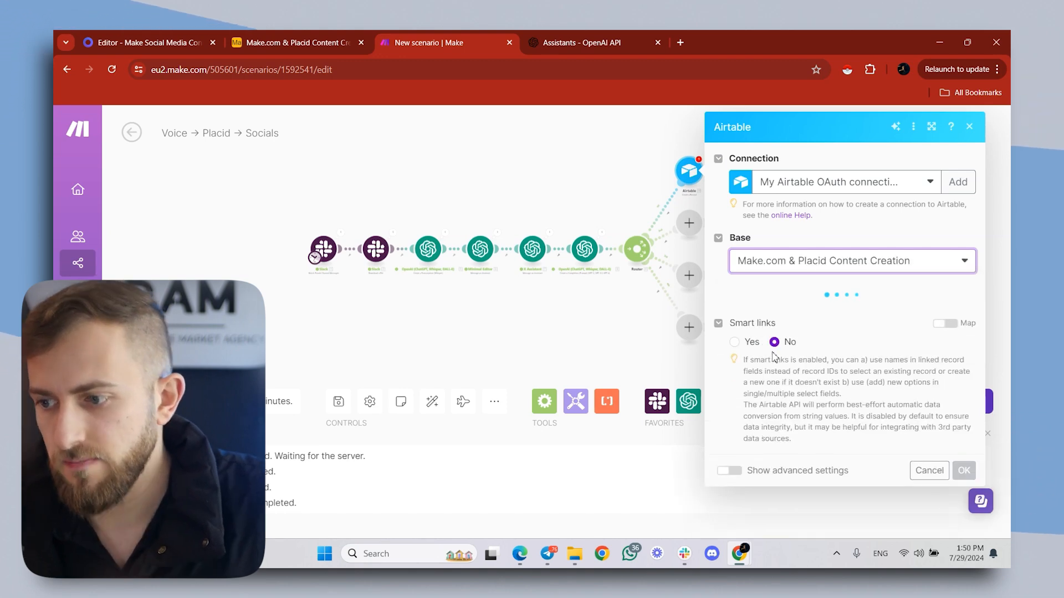
left_click(795, 316)
left_click(797, 334)
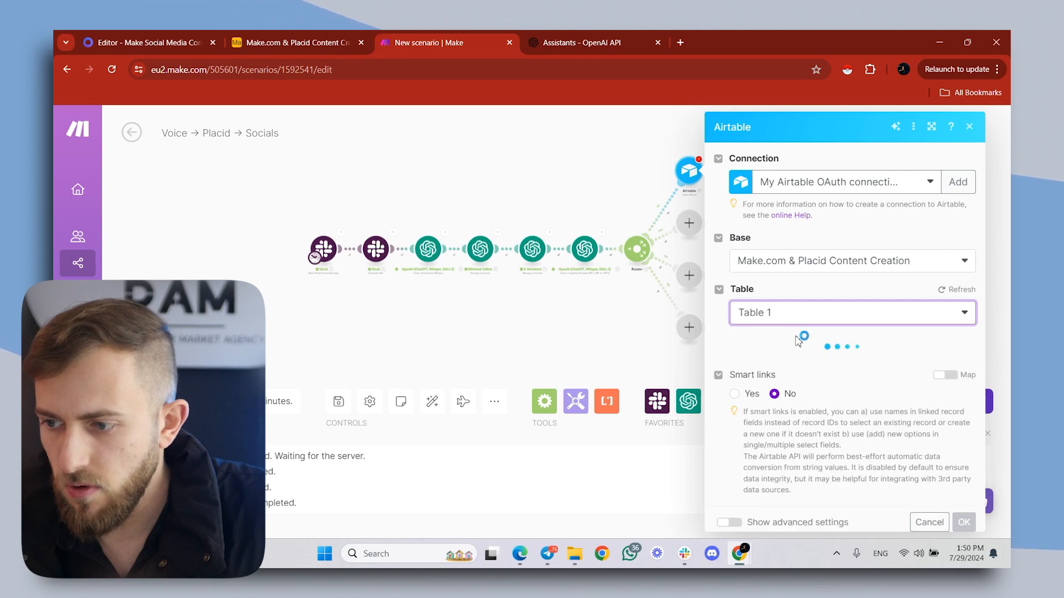
- Map the X Assistant's Result to the record's Caption and the completion's Result to Text on creative
left_click(780, 381)
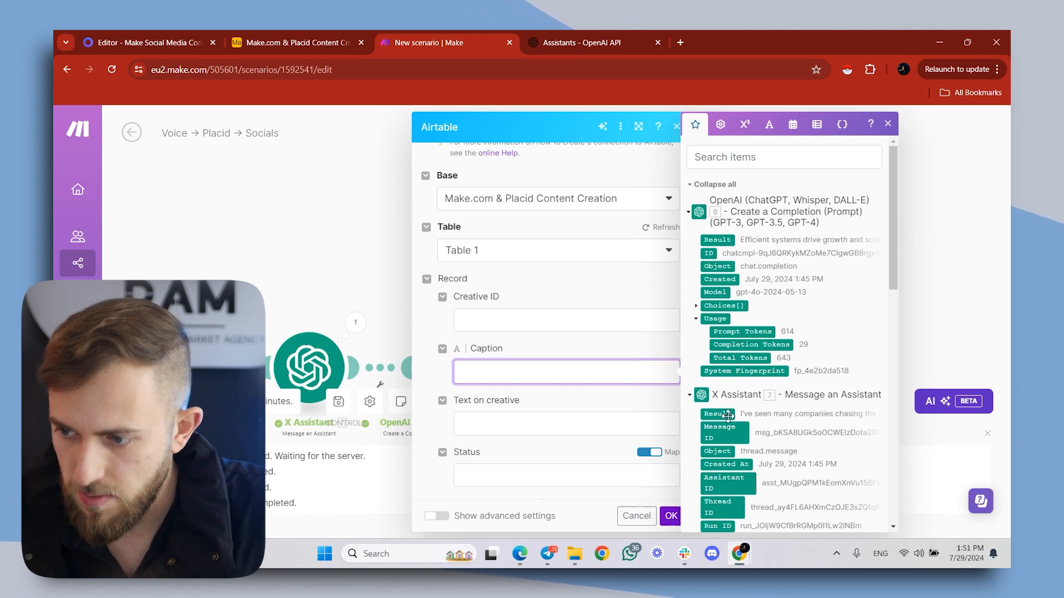
left_click(525, 424)
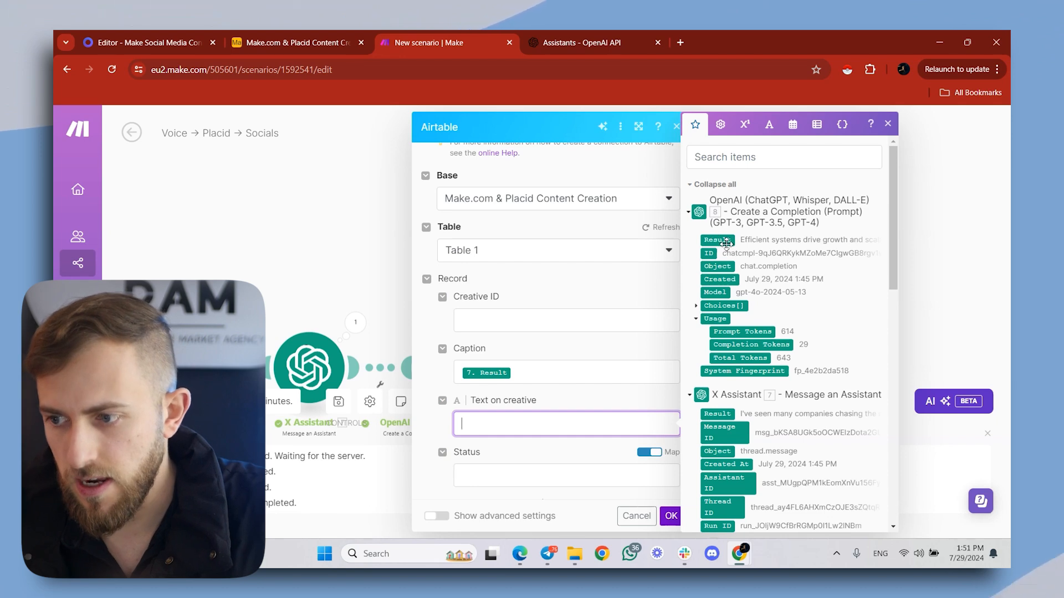
left_click_drag(726, 244, 637, 421)
scroll(637, 411, "down", 2)
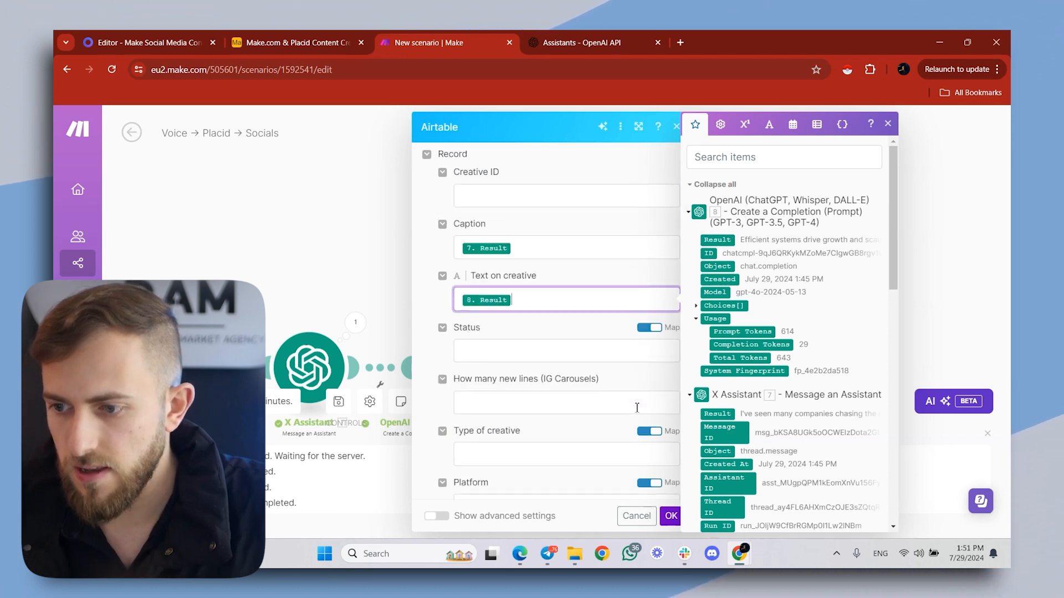
- Set the new record's Type of creative to Single Image and its Platform to X
left_click(530, 434)
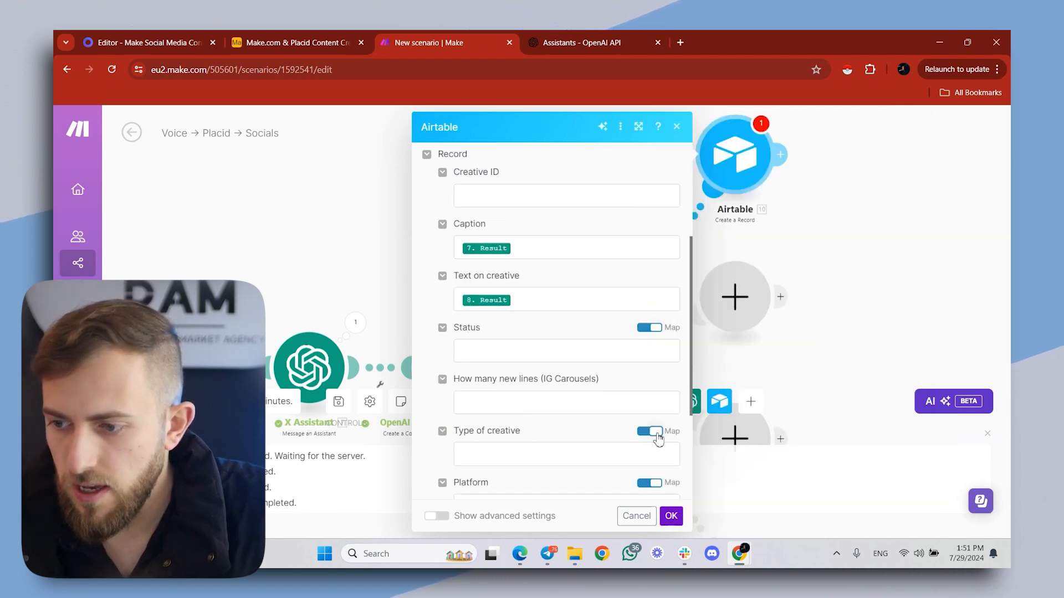
left_click(644, 454)
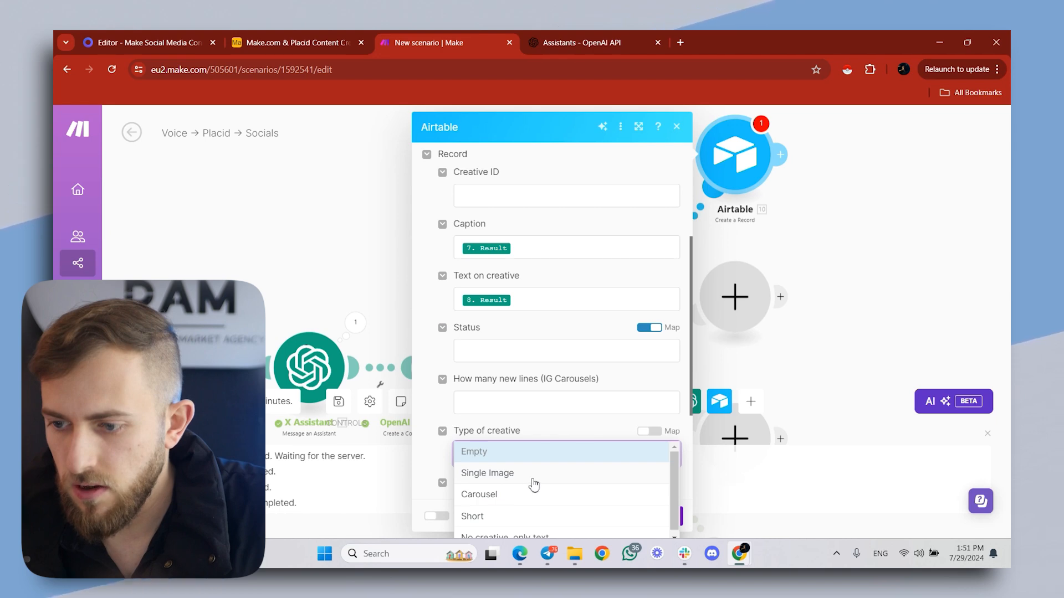
left_click(533, 485)
scroll(523, 451, "down", 1)
left_click(657, 423)
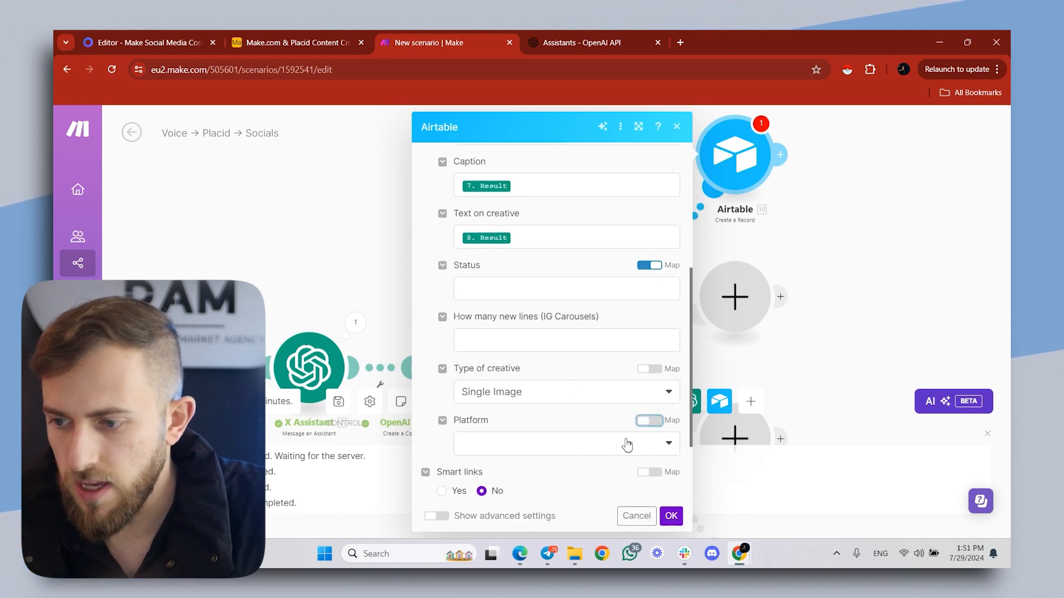
left_click(627, 444)
left_click(588, 403)
- Set the record's Status to For Review and save the Airtable module
scroll(627, 388, "up", 2)
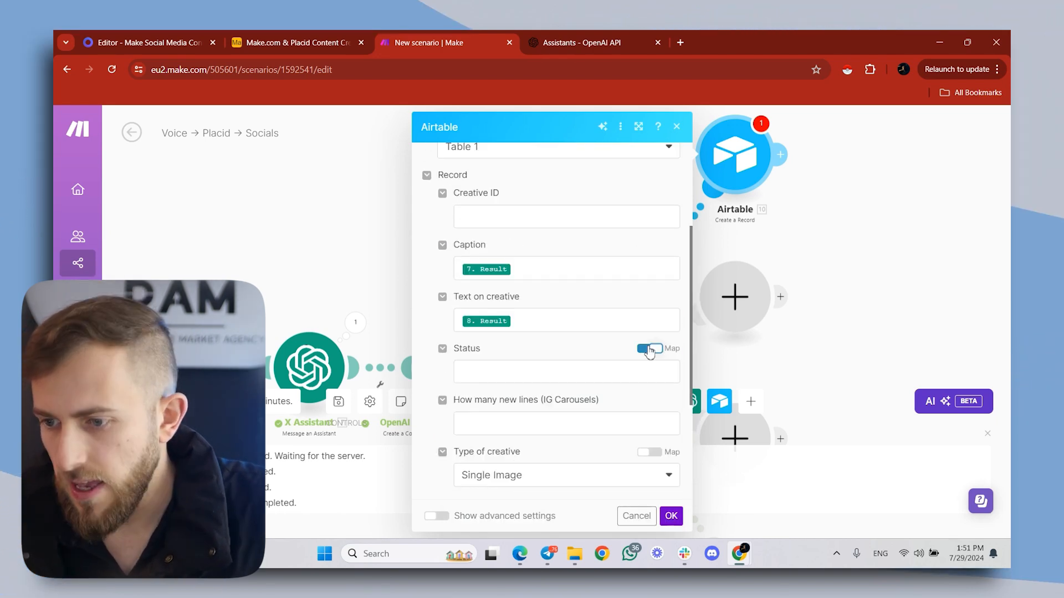
left_click(615, 384)
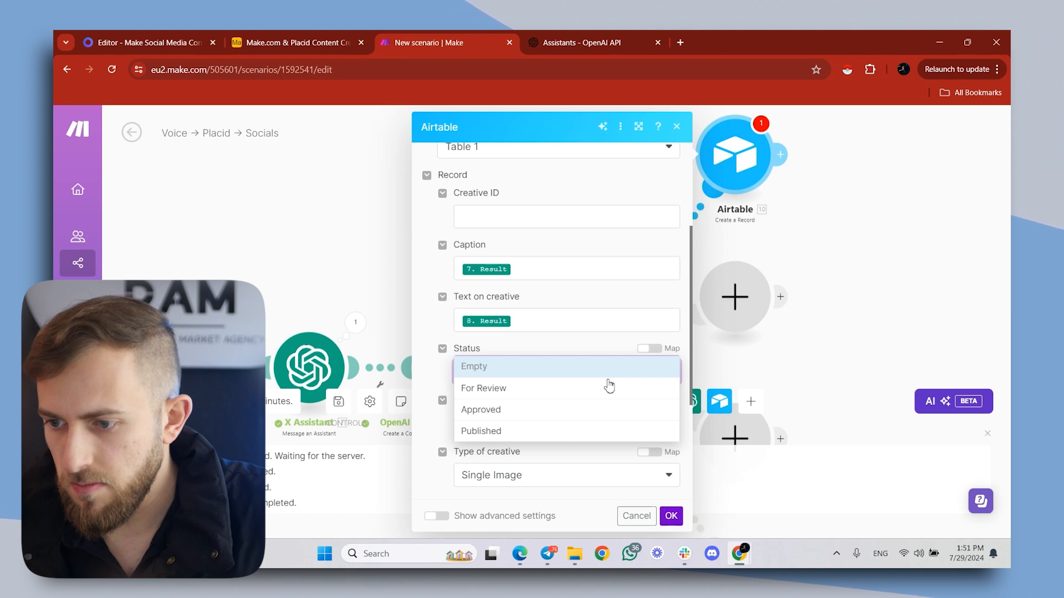
left_click(546, 389)
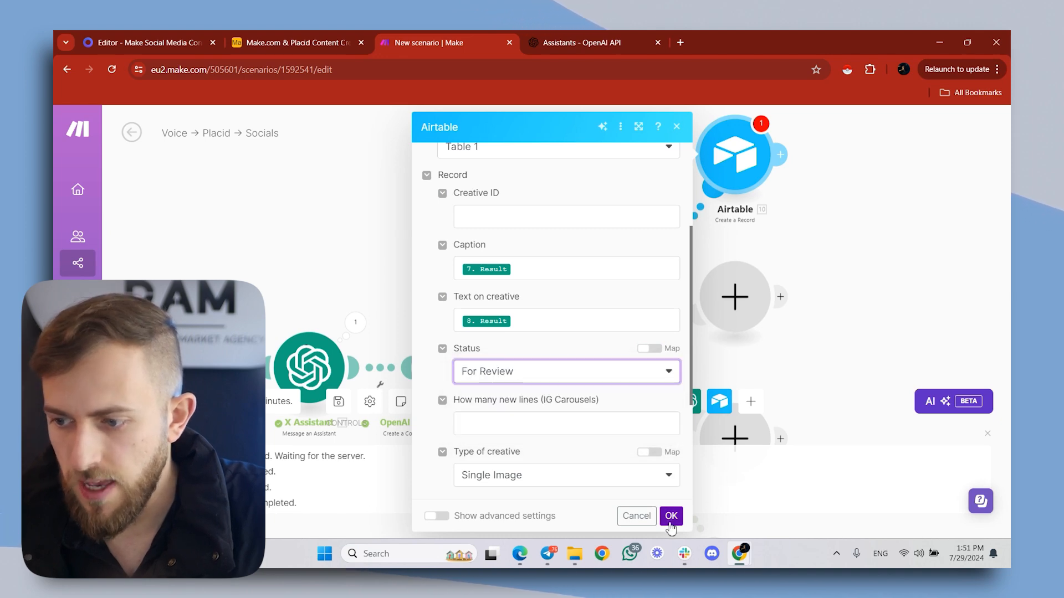
left_click(671, 516)
- Rename the Airtable module on the first route as X
right_click(732, 162)
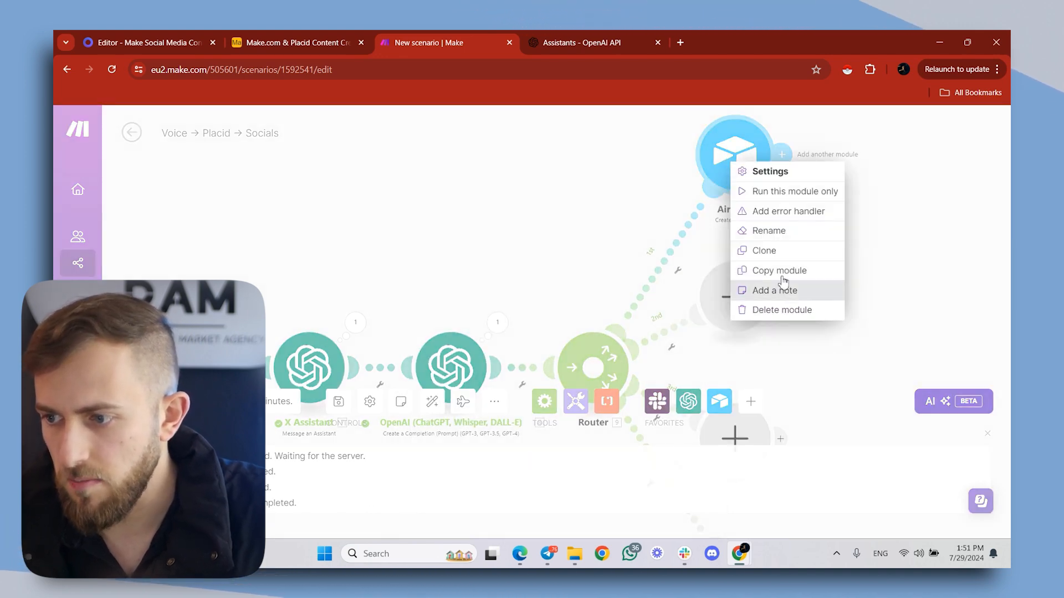
left_click(774, 230)
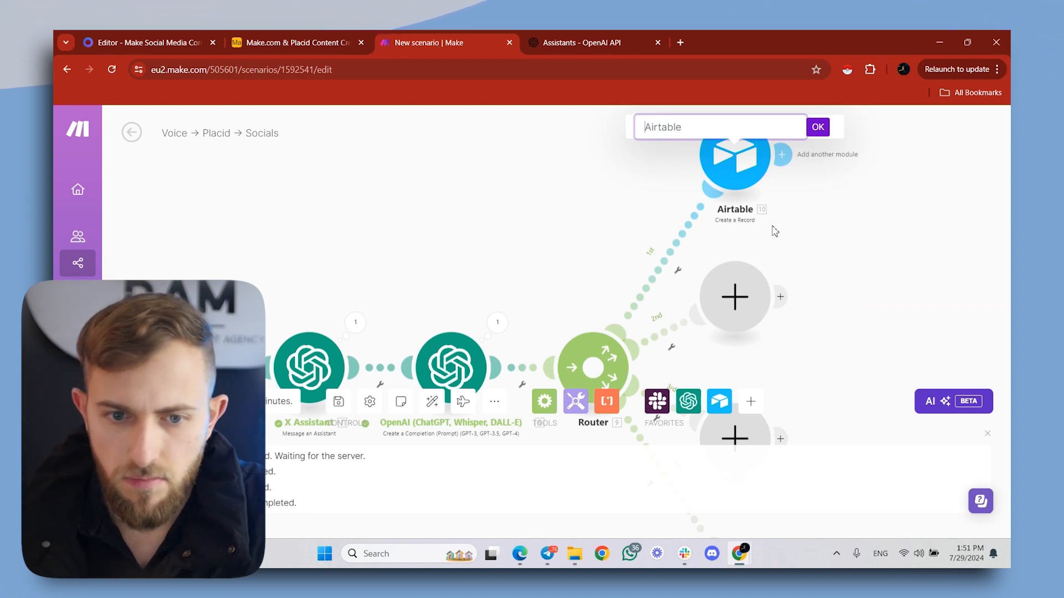
key("ctrl+a")
key("BackSpace")
type("X")
key("Return")
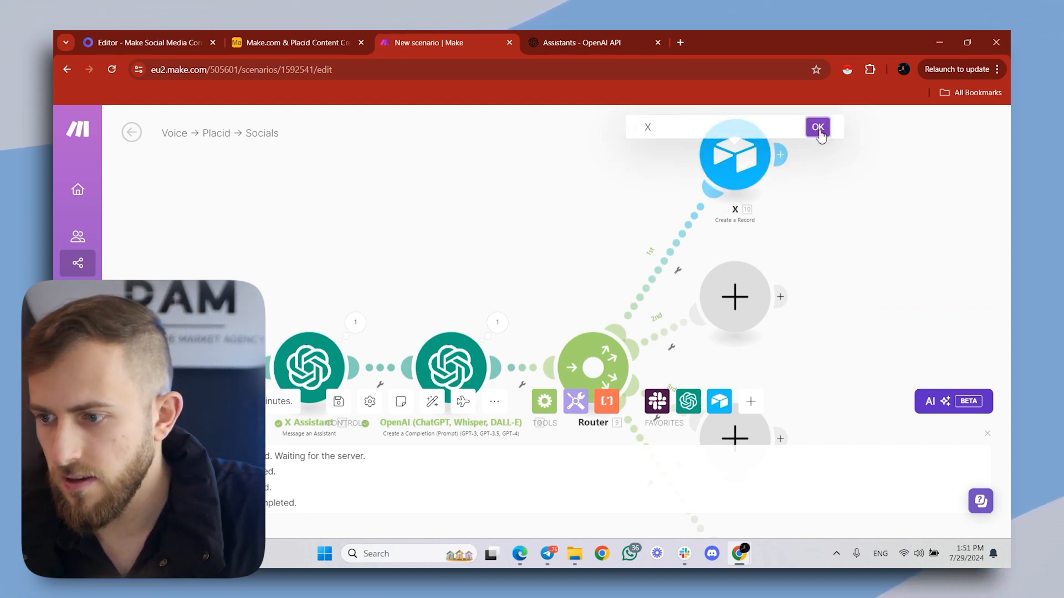
- Replace the empty module on the router's second route with a clone of the X module
right_click(745, 289)
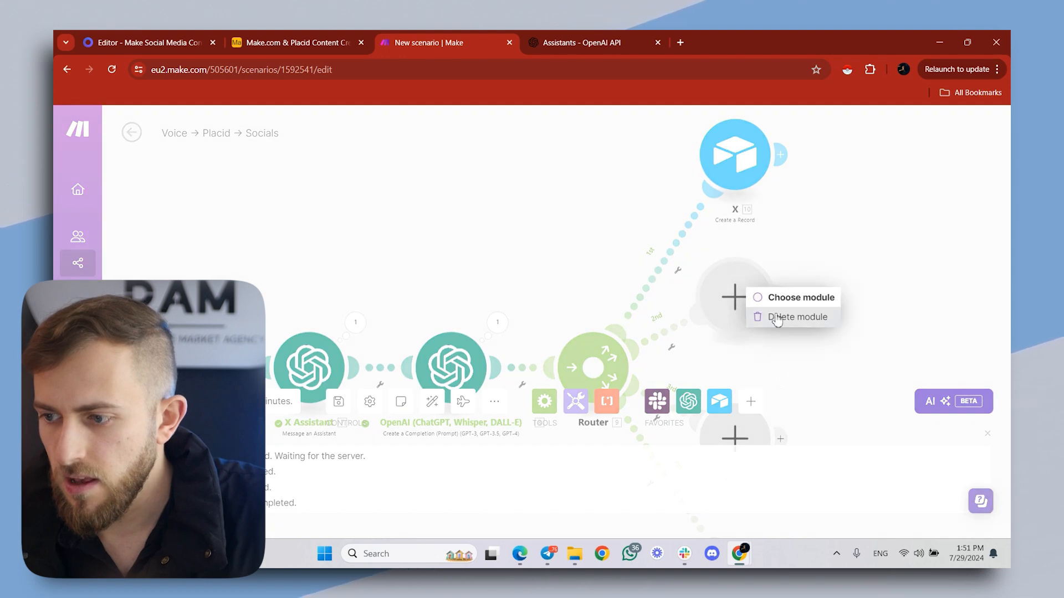
left_click(776, 320)
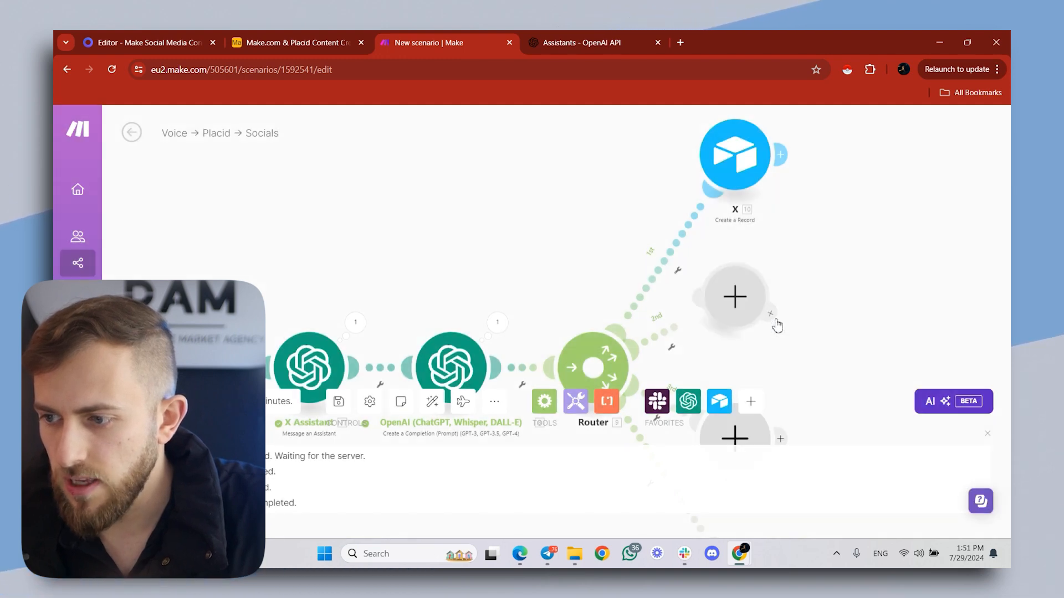
right_click(721, 139)
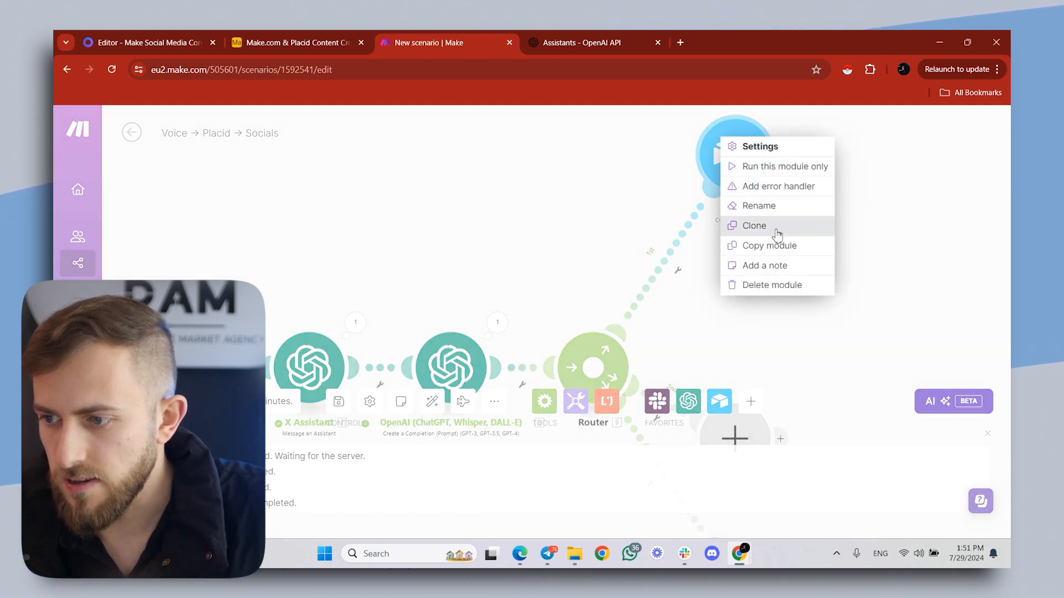
left_click(775, 226)
mouse_move(760, 178)
left_mouse_down()
mouse_move(743, 328)
mouse_move(754, 315)
left_mouse_up()
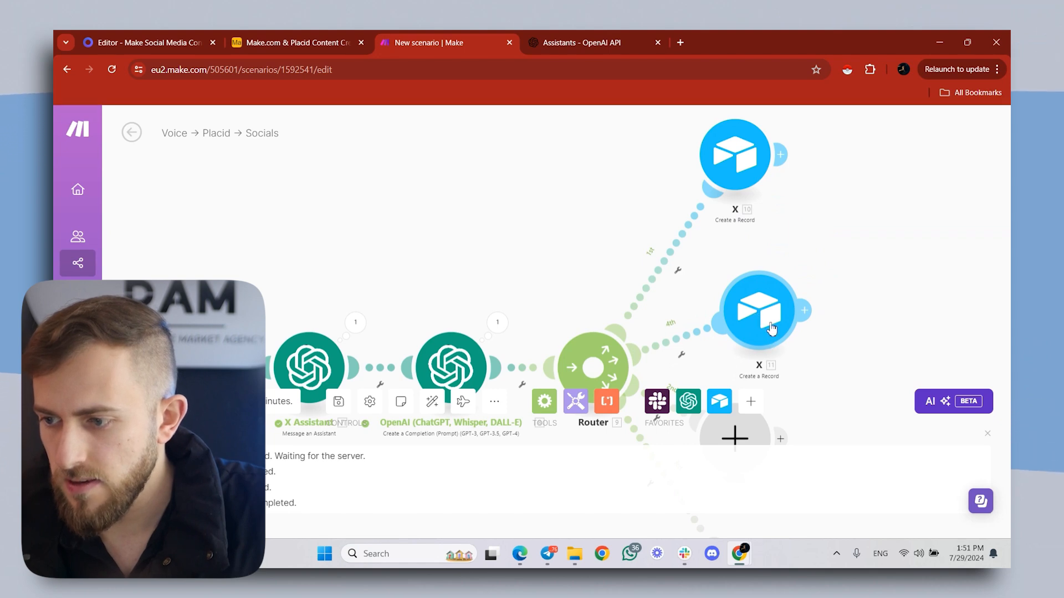
- Rename the cloned Airtable module below X as Instagram
right_click(771, 328)
left_click(798, 386)
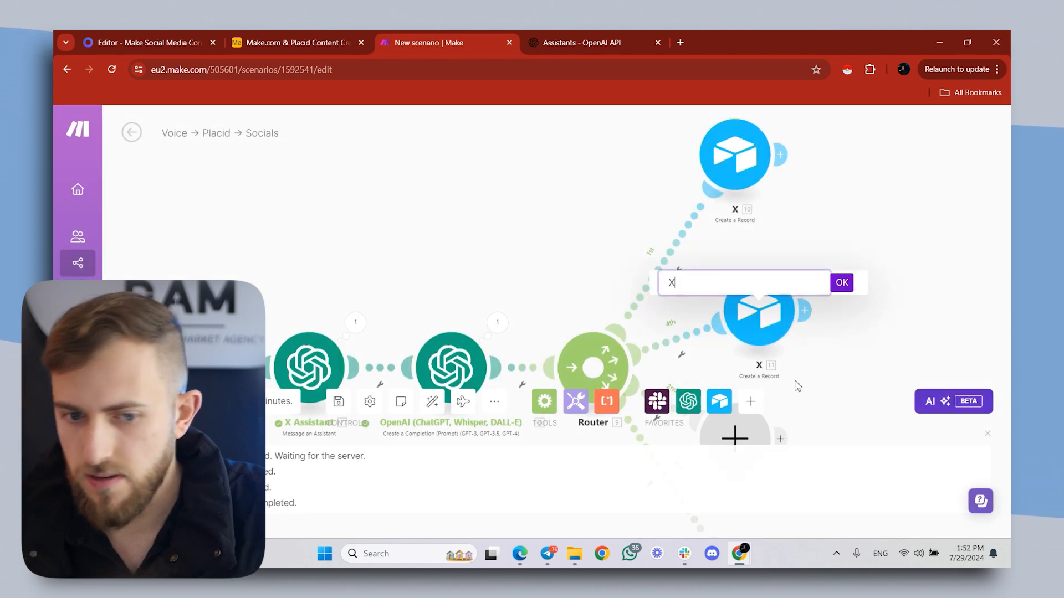
type("Insta")
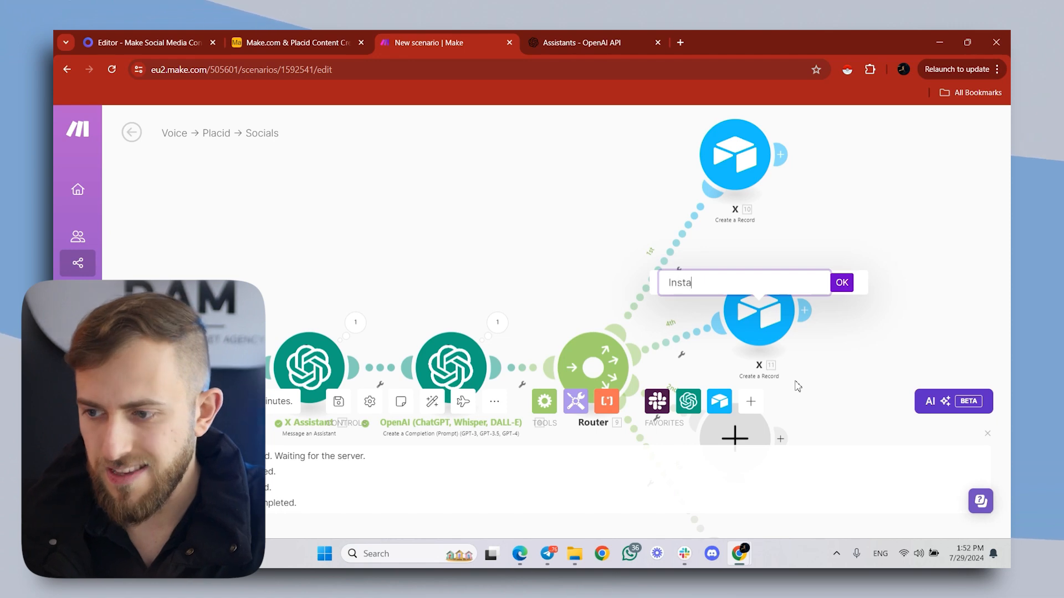
type("gram")
key("Return")
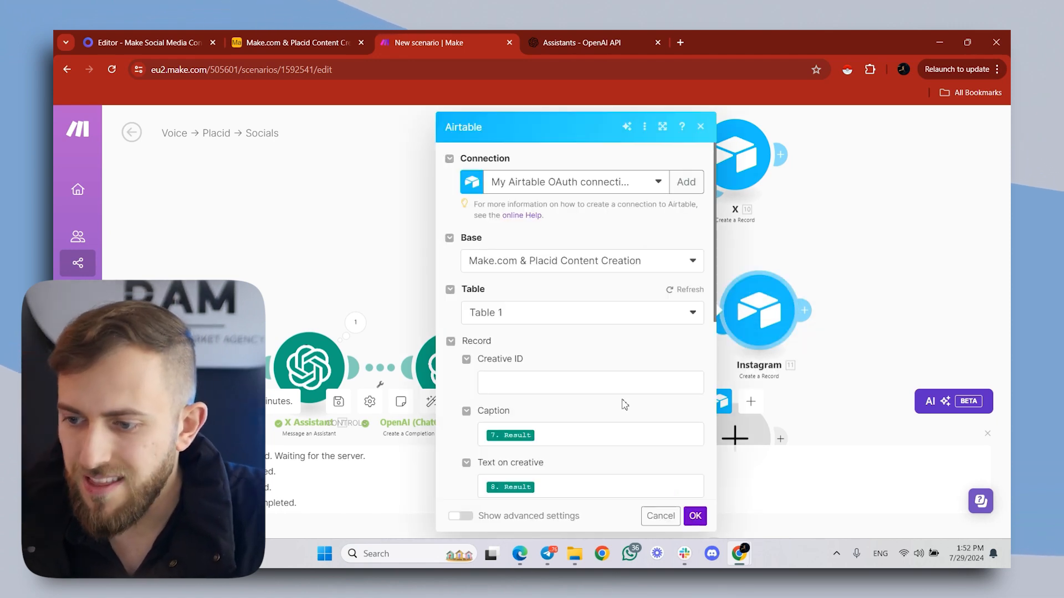
- Replace the Instagram record's Caption mapping with the Minimal Editor's Result and save the module
left_click(617, 433)
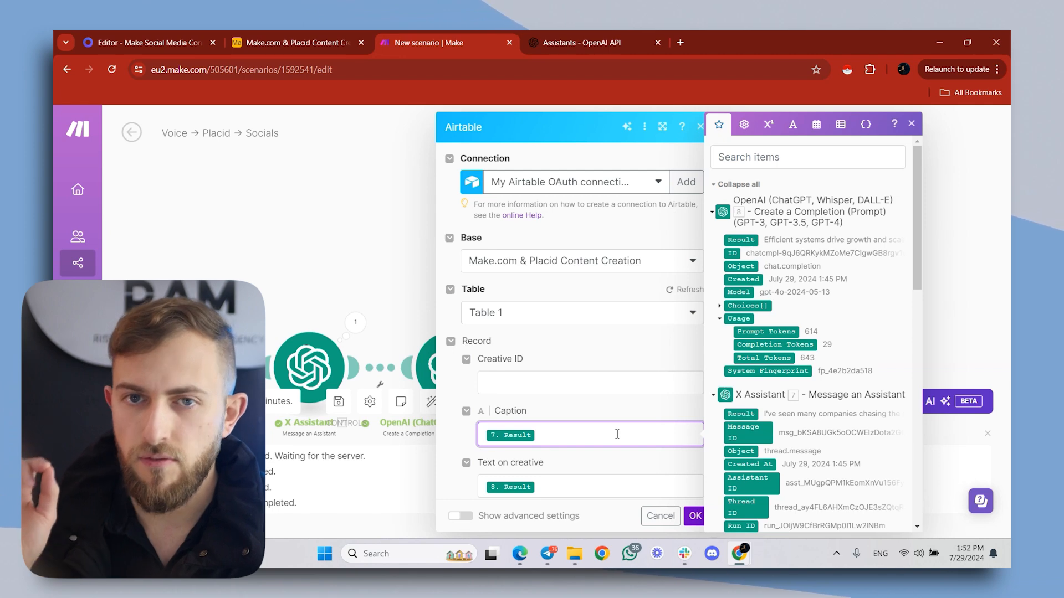
scroll(865, 307, "down", 1)
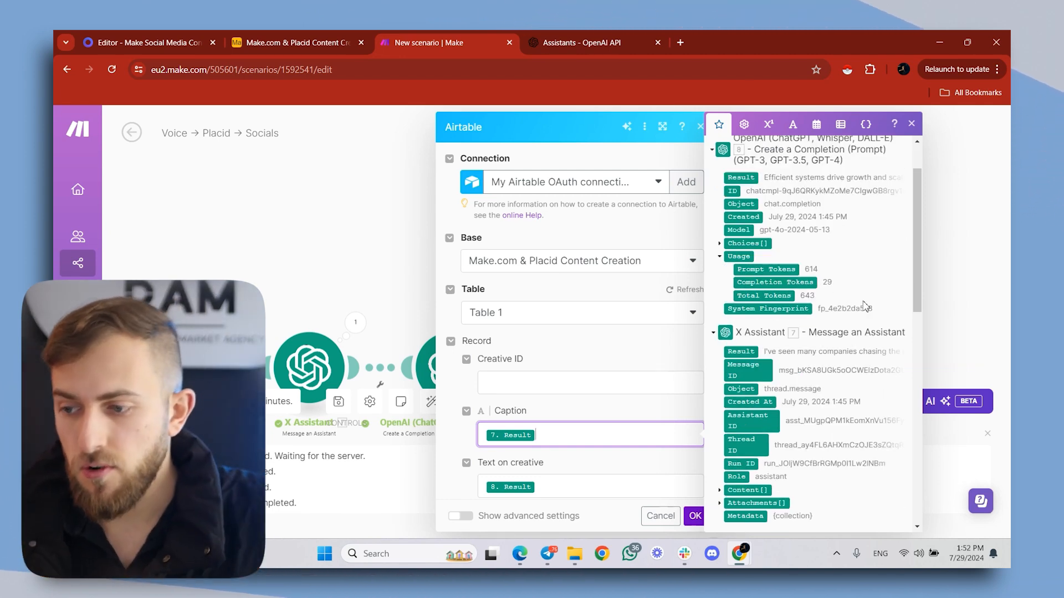
scroll(878, 320, "down", 2)
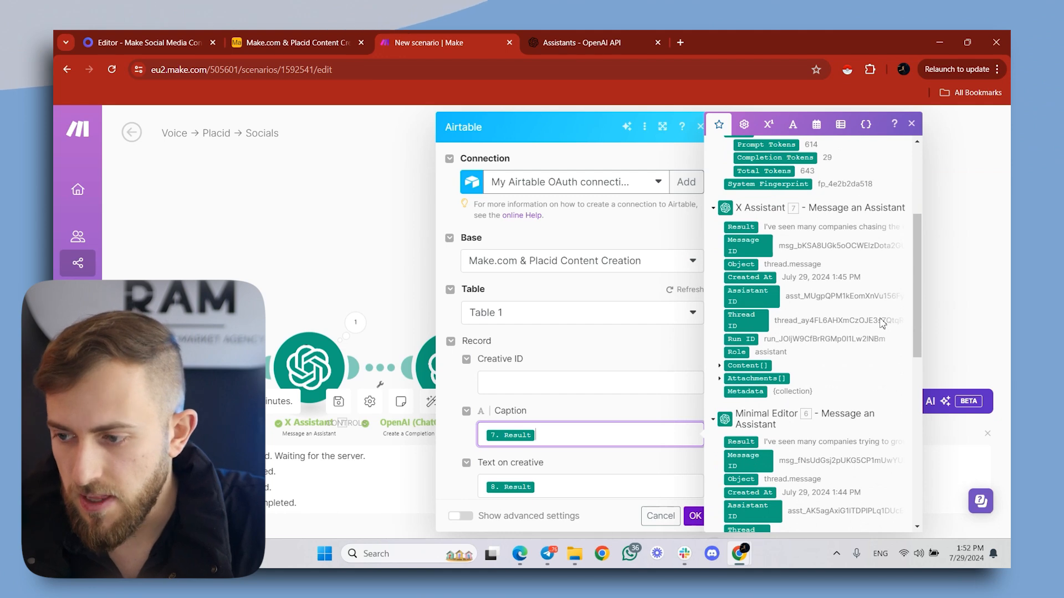
scroll(791, 438, "down", 1)
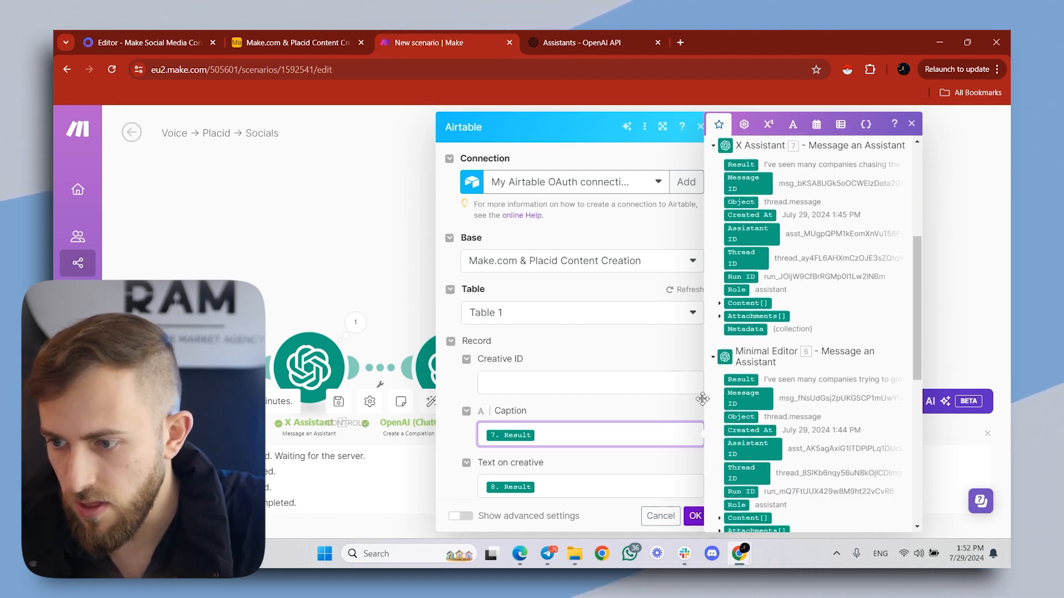
key("BackSpace")
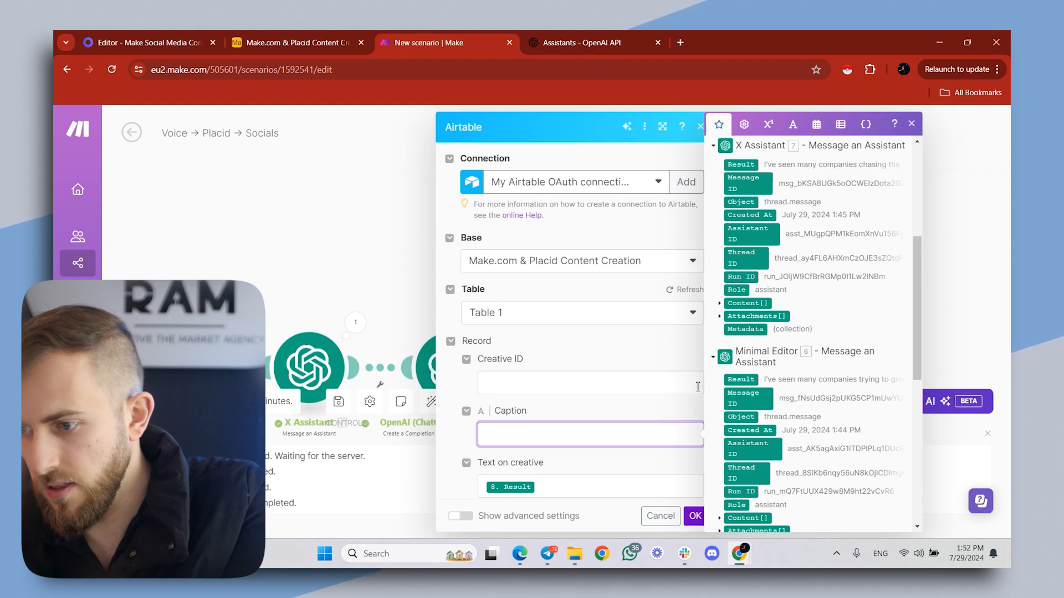
left_click(740, 380)
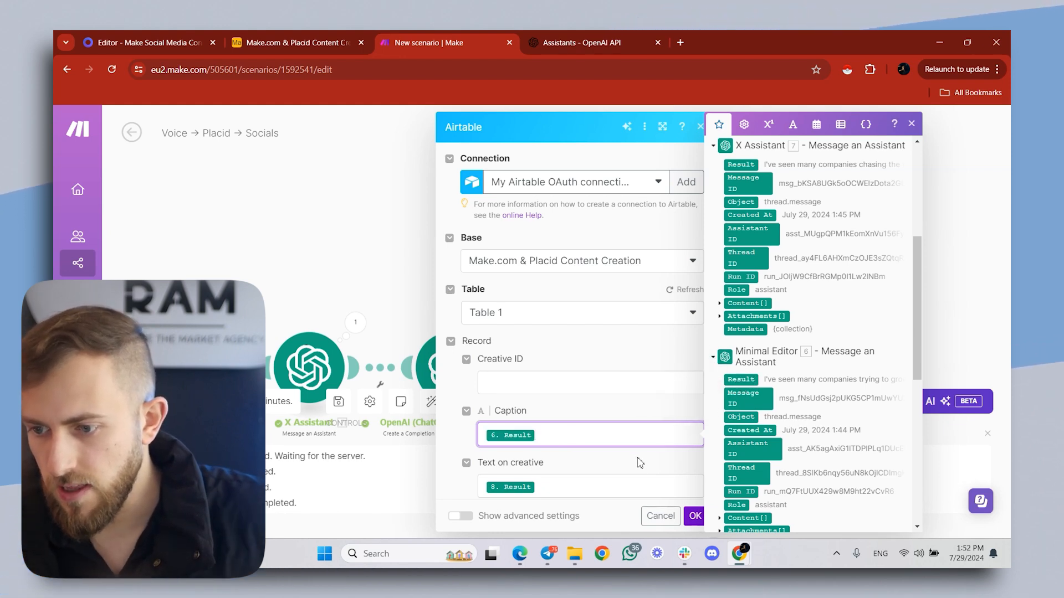
left_click(628, 474)
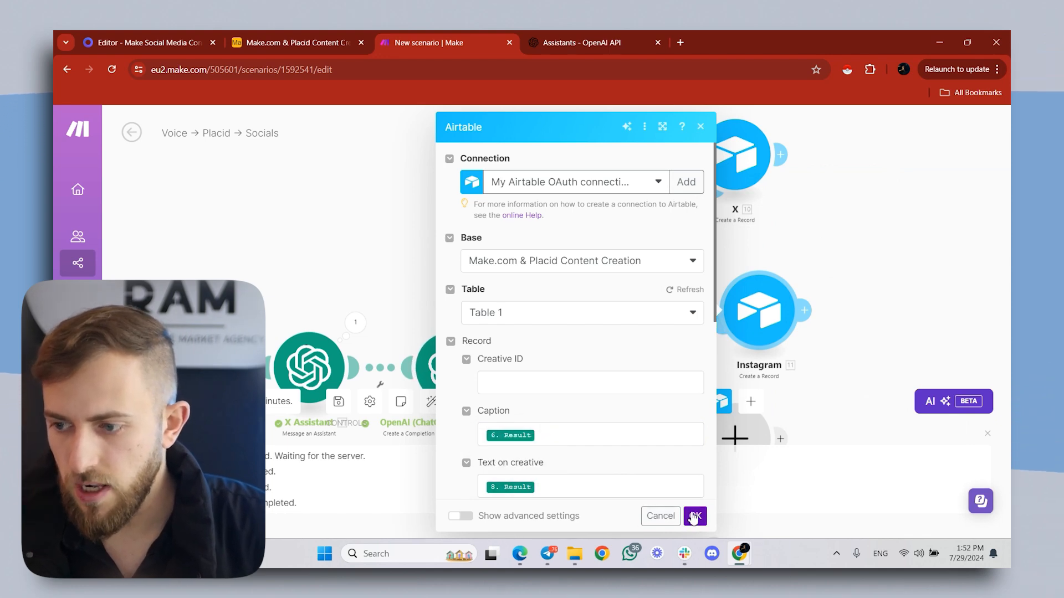
left_click(695, 516)
- Clone the Instagram module onto a router route just below it and rename the copy as Facebook
right_click(748, 178)
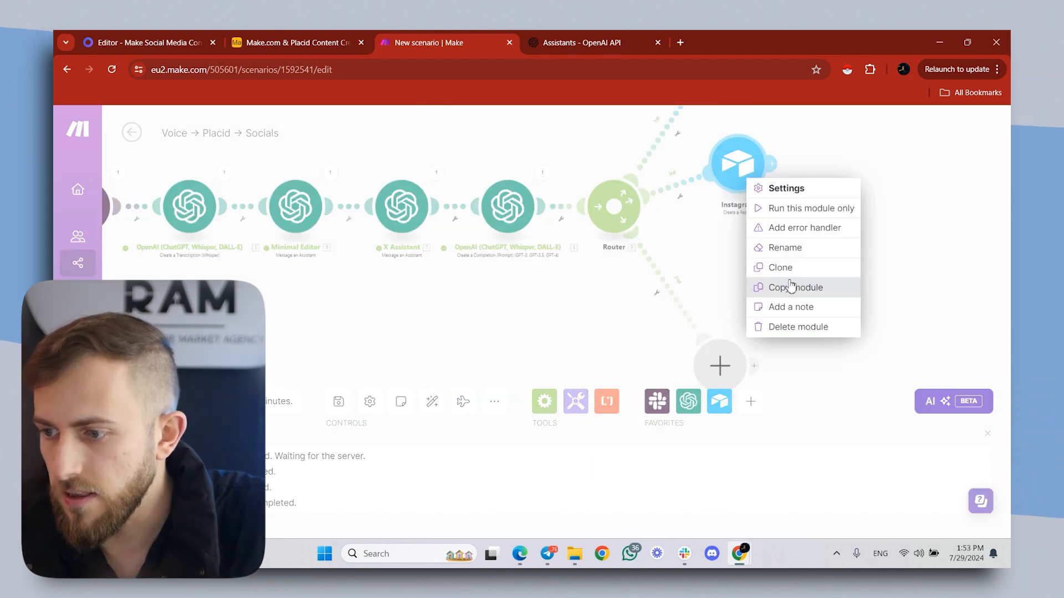
left_click(780, 268)
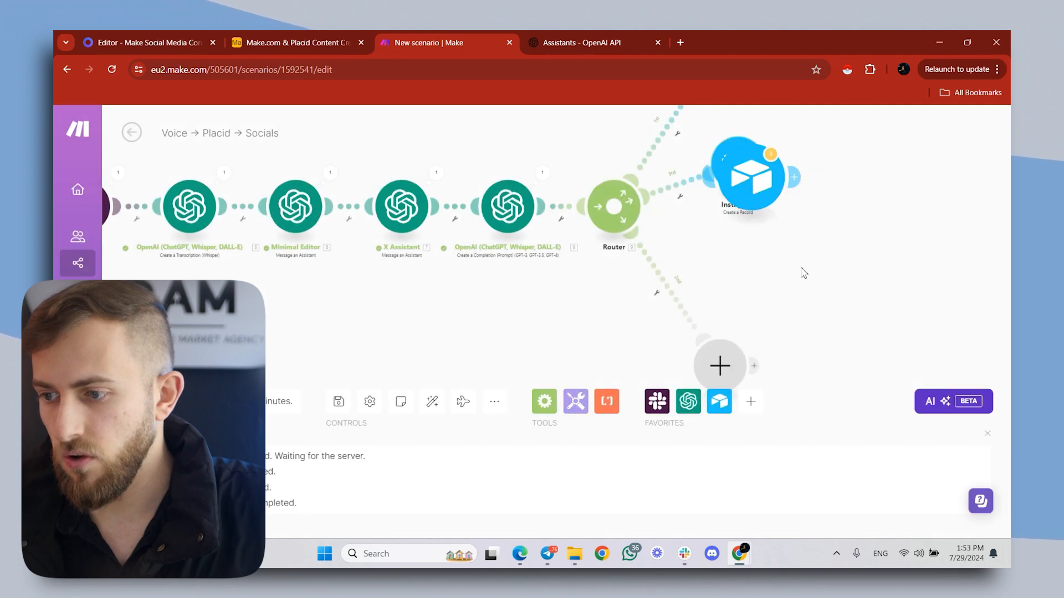
left_click(726, 257)
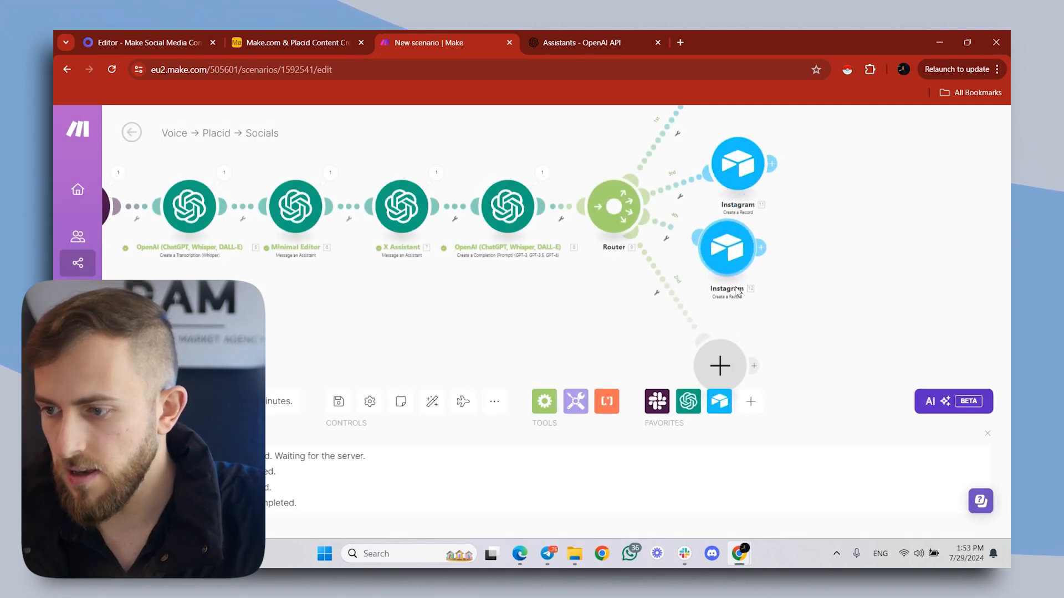
right_click(726, 259)
left_click(776, 325)
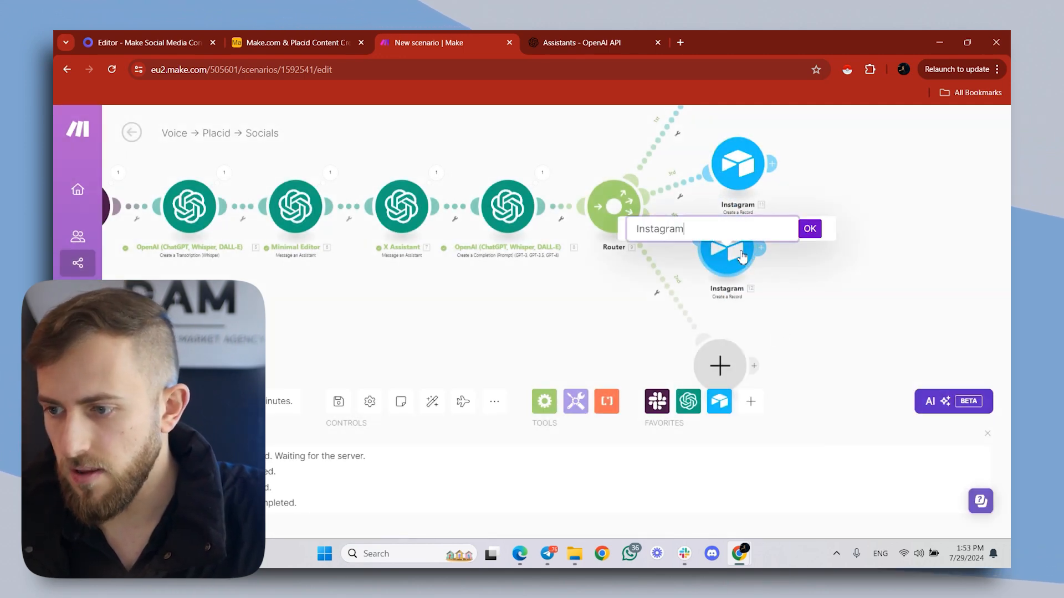
type("Facebook")
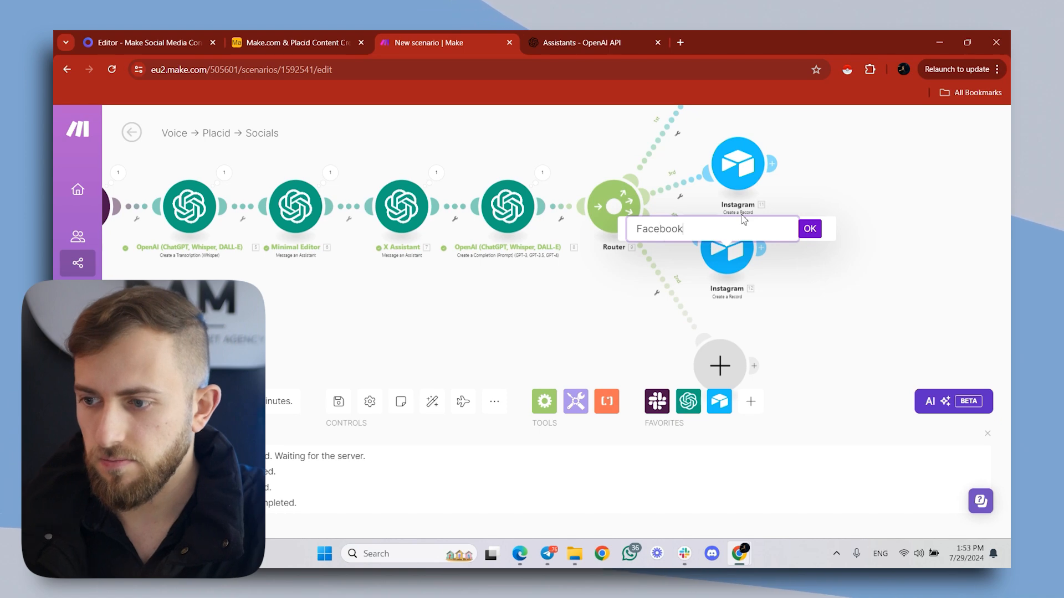
key("Return")
- Set the Instagram record's Platform to Instagram and Type of creative to Carousel, and save the module
left_click(740, 162)
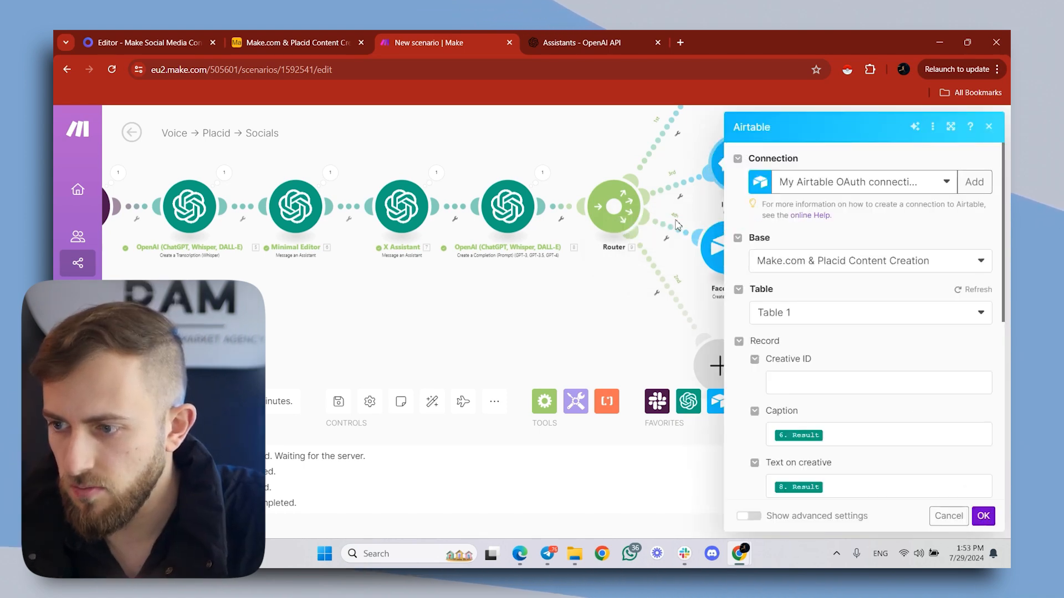
scroll(879, 325, "down", 5)
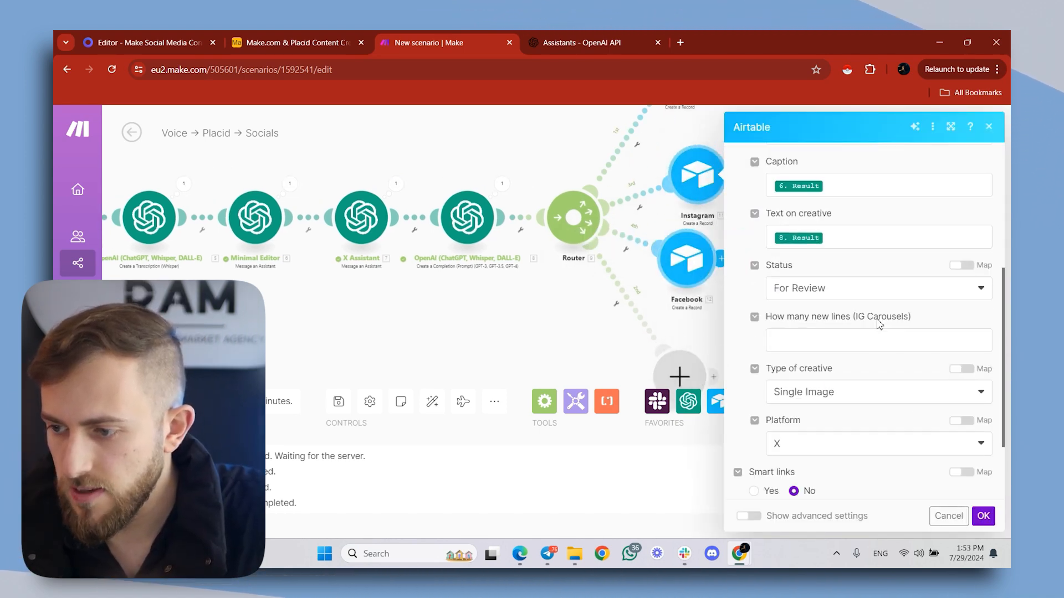
scroll(879, 325, "down", 2)
left_click(831, 340)
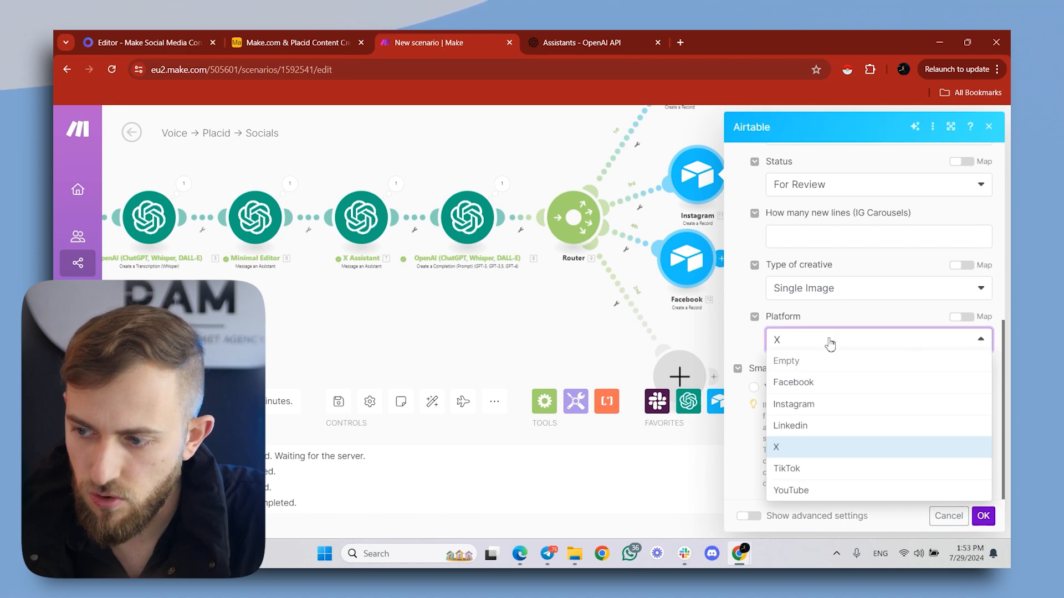
left_click(797, 413)
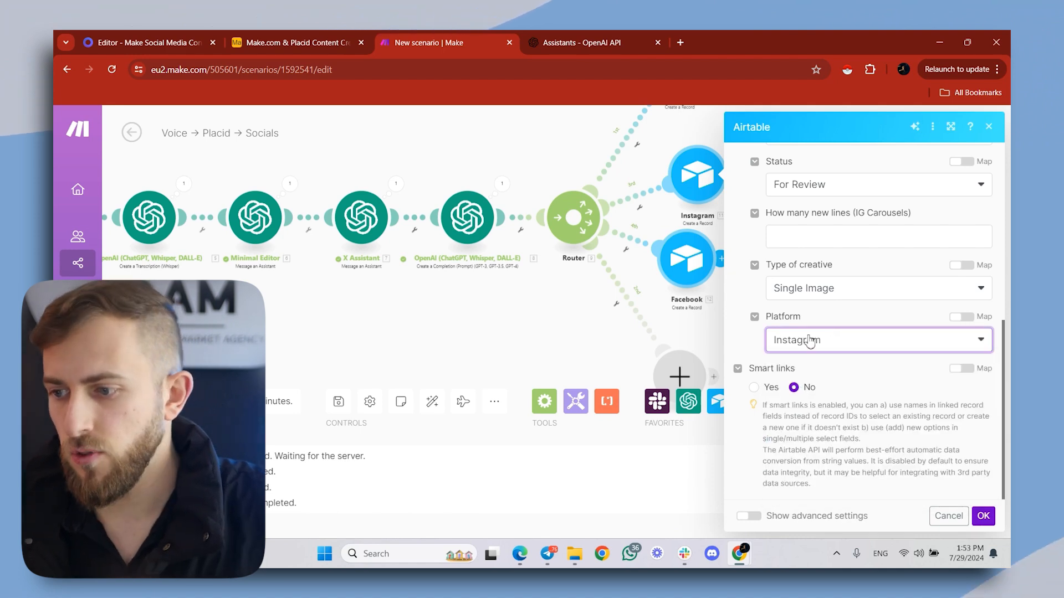
left_click(809, 296)
left_click(805, 353)
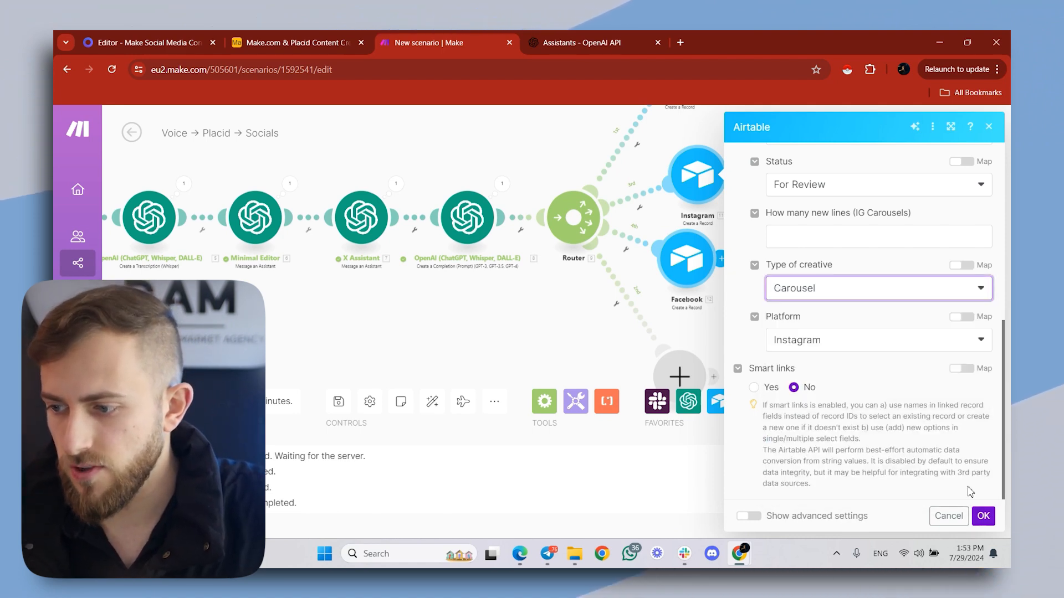
left_click(983, 516)
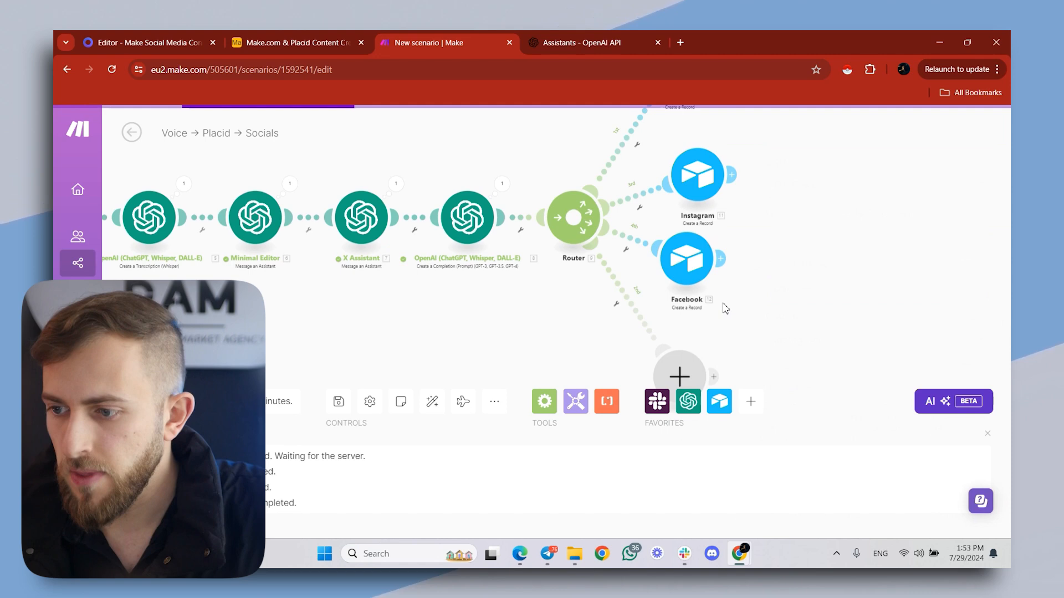
- Set the Facebook record's Platform to Facebook and save the module
left_click(687, 270)
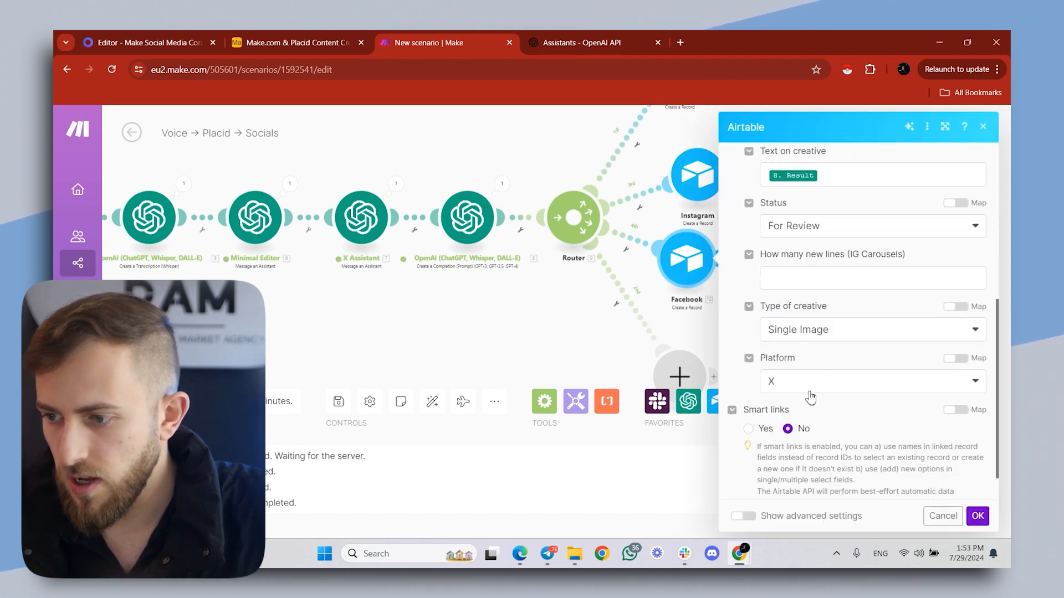
left_click(810, 395)
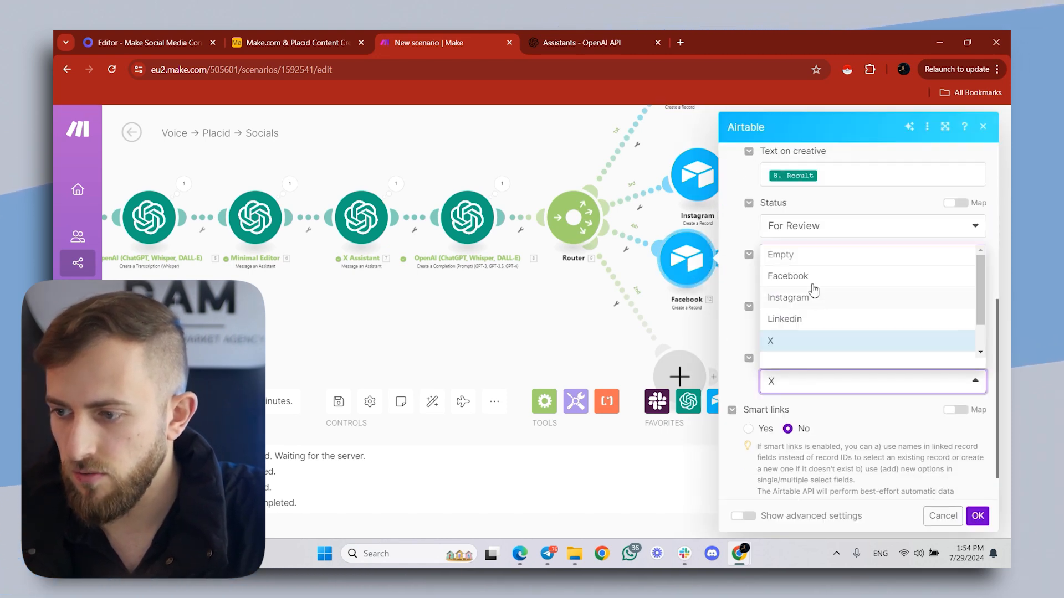
left_click(798, 273)
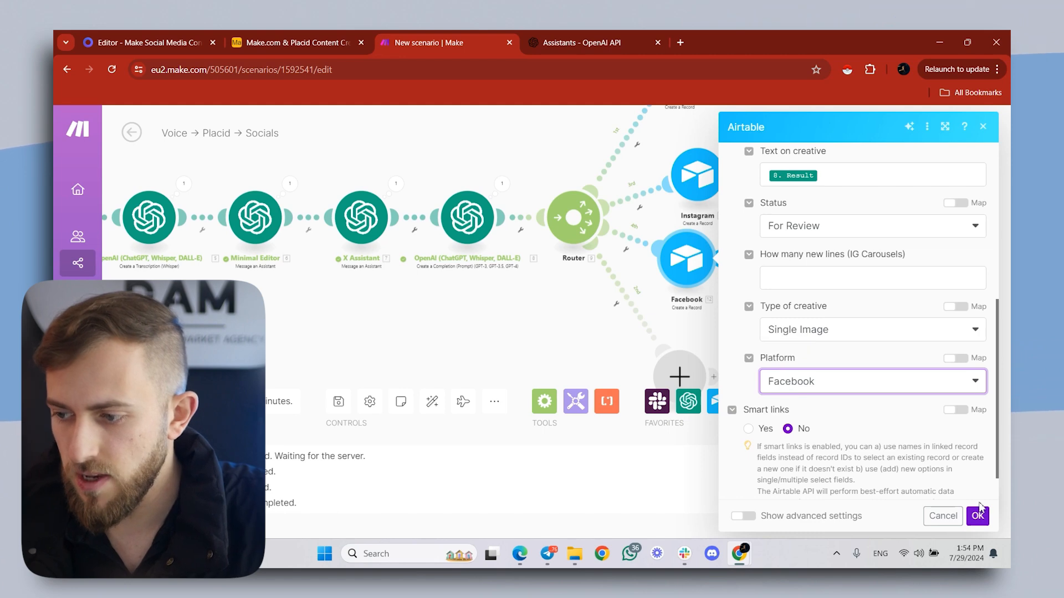
left_click(979, 516)
- Delete the empty placeholder module from the router and clone the Facebook Airtable module onto a new route just below the original
right_click(680, 376)
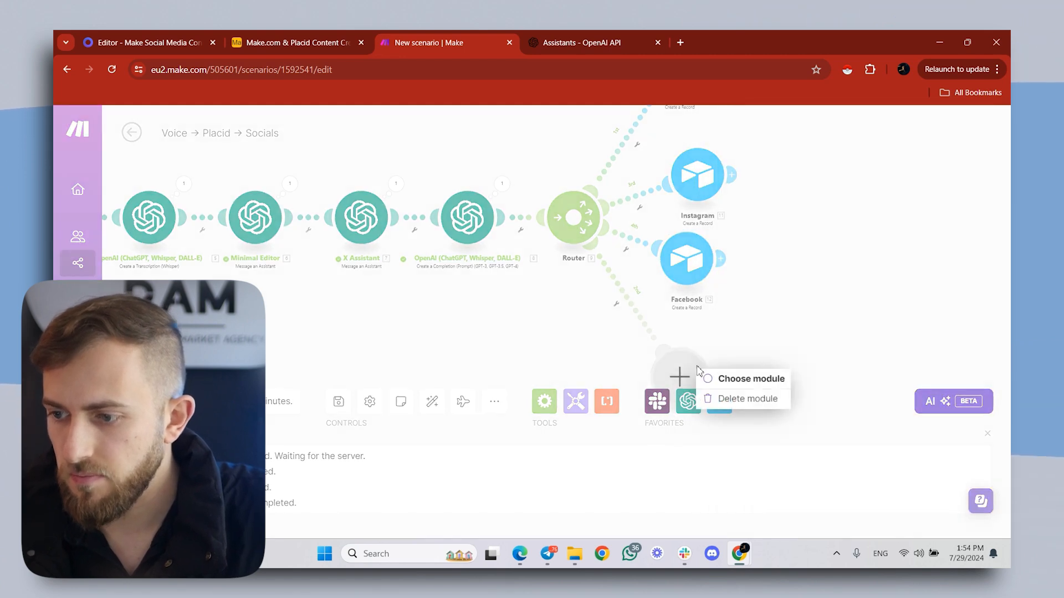
left_click(755, 401)
right_click(697, 275)
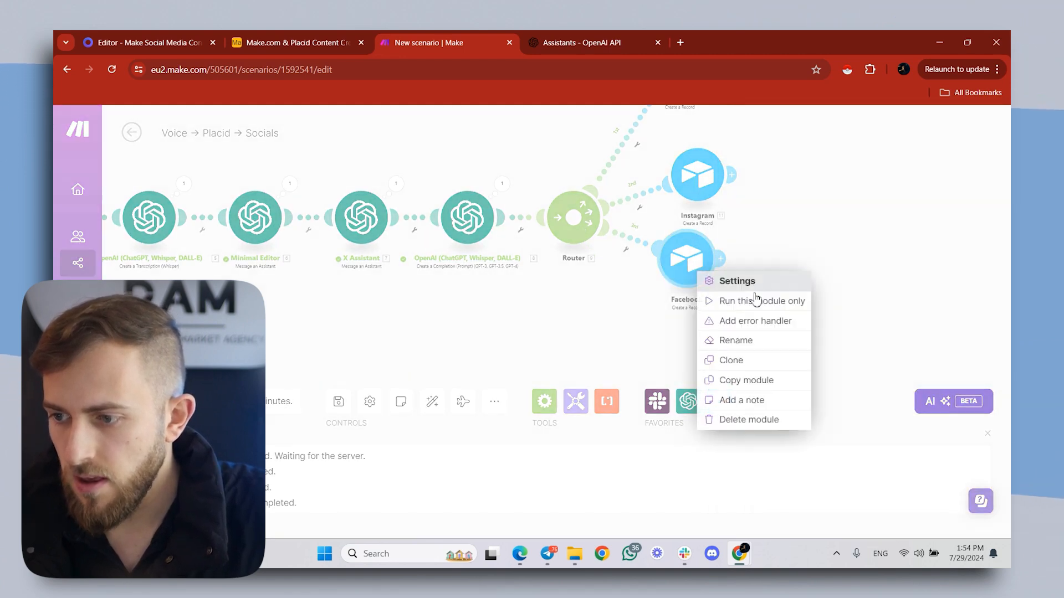
left_click(764, 359)
left_click(660, 324)
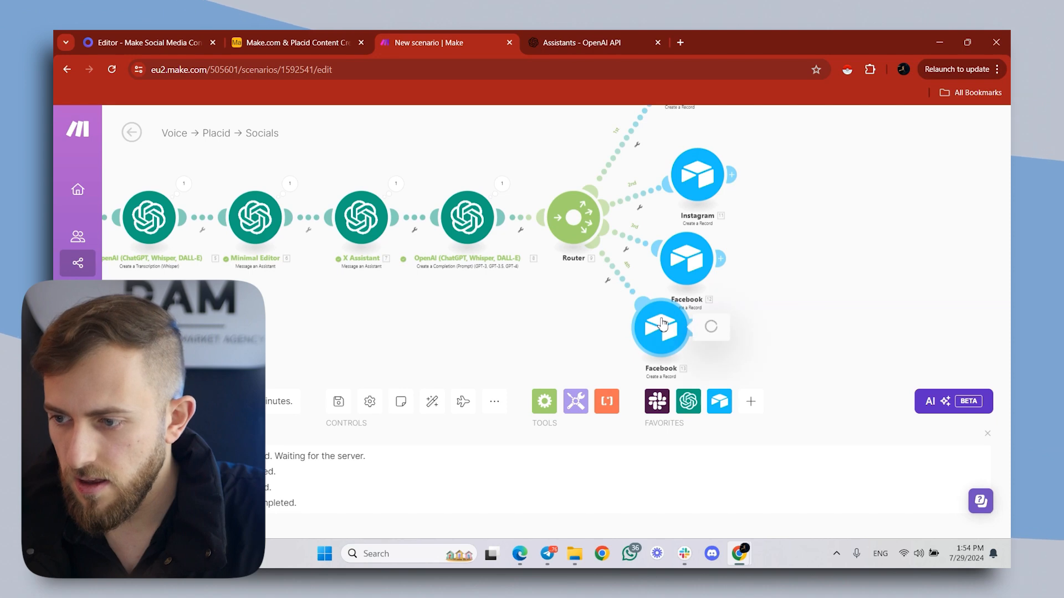
- Set the Platform of the cloned bottom Airtable record to Linkedin and save the module
left_click(664, 324)
scroll(798, 362, "down", 5)
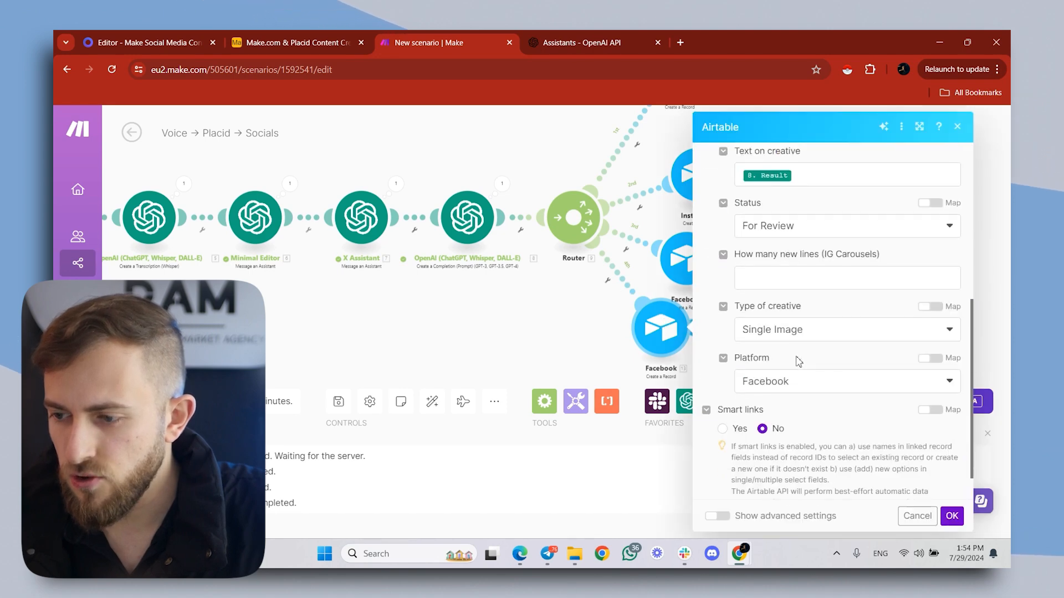
left_click(792, 384)
left_click(796, 320)
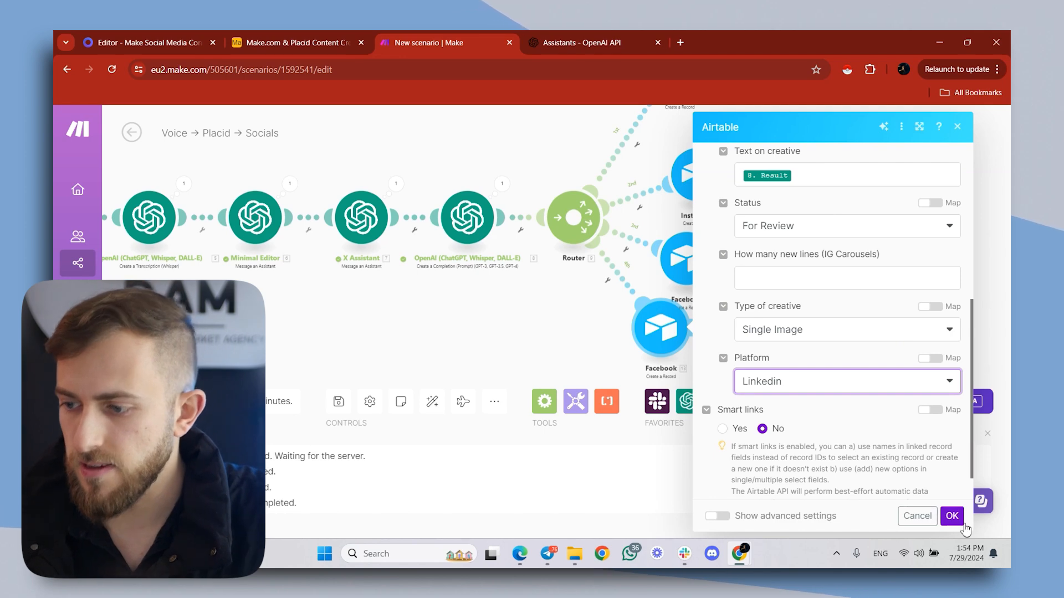
left_click(952, 516)
- Auto-align the modules of the whole scenario, including the four Airtable routes
scroll(742, 344, "down", 3)
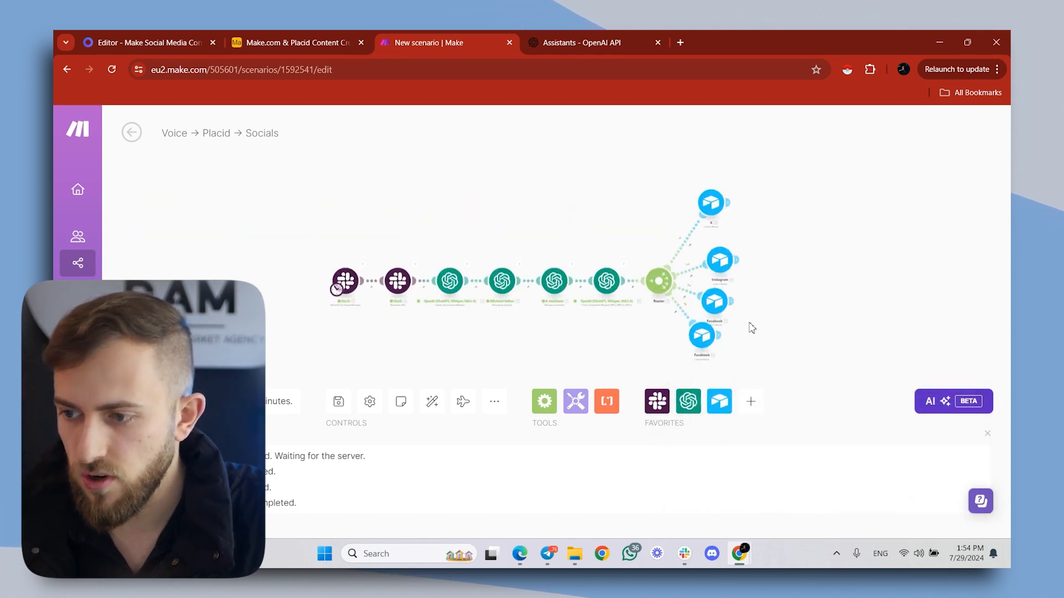
left_click(432, 401)
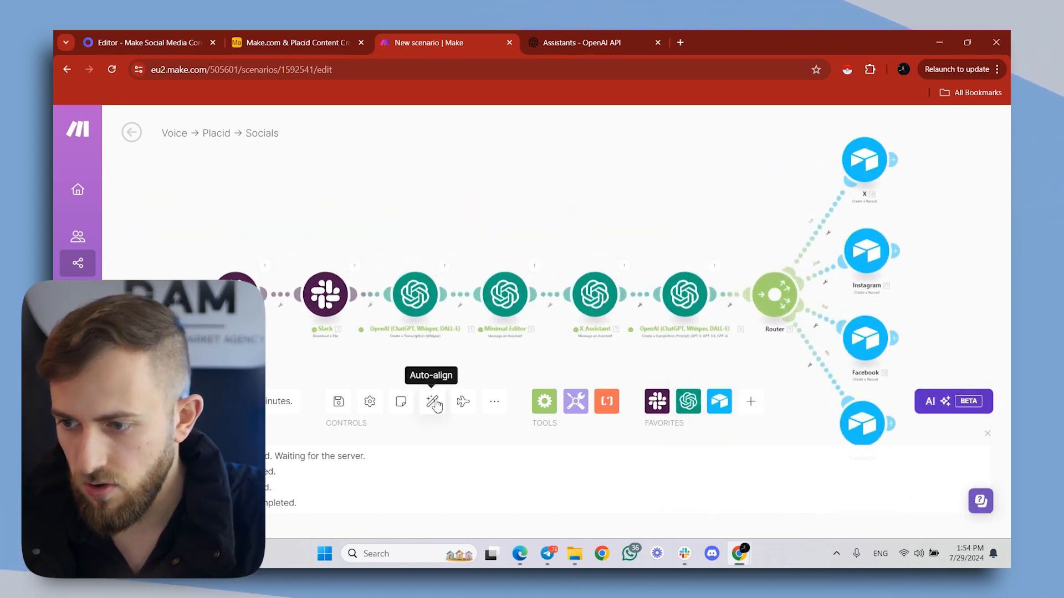
right_click(328, 281)
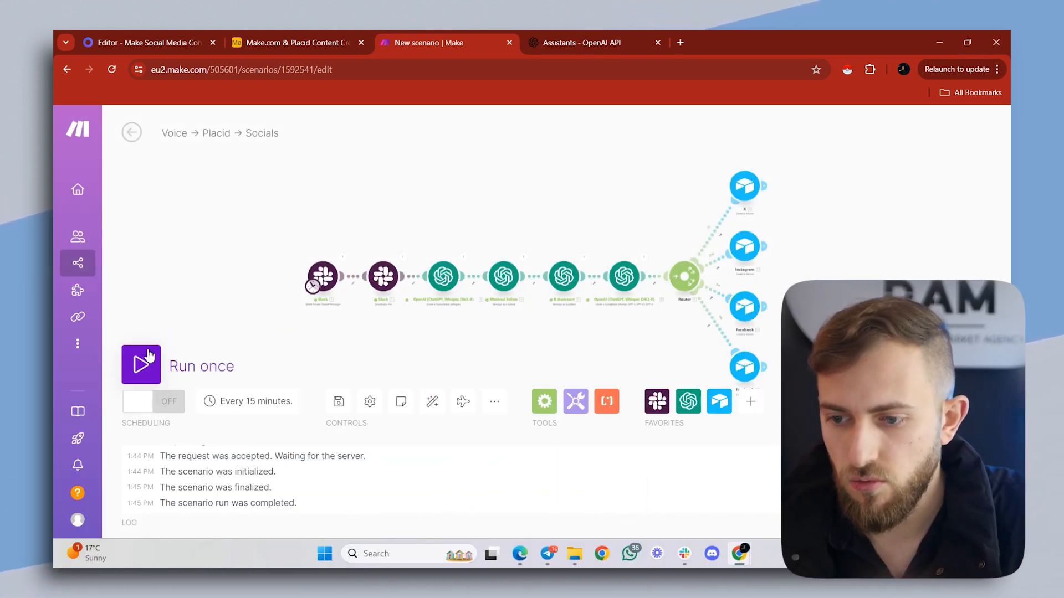
- Run the scenario once and follow the execution through the OpenAI modules to the four Airtable routes
left_click(149, 355)
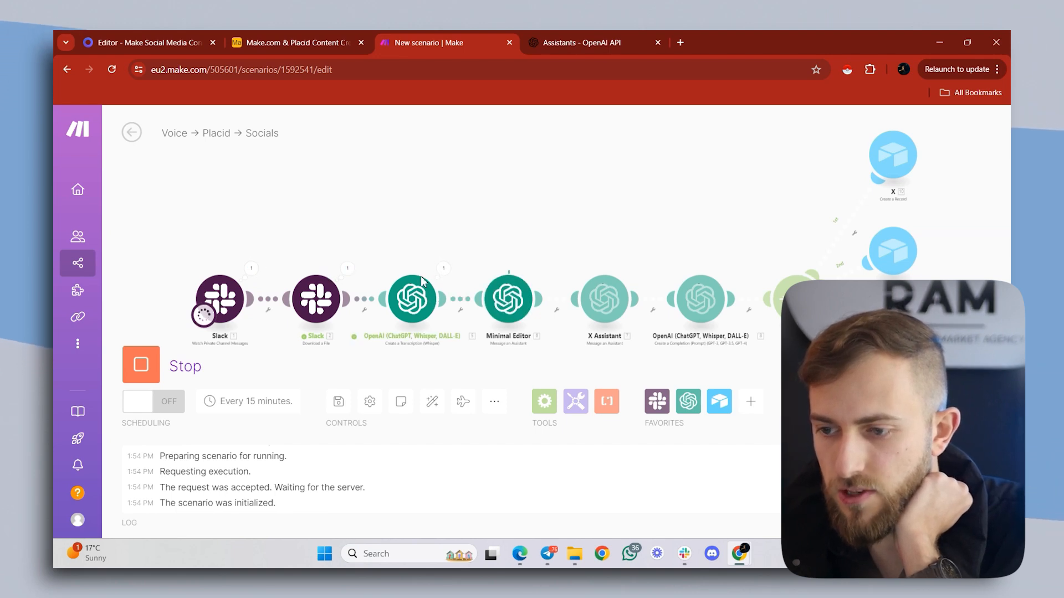
left_click_drag(418, 260, 404, 263)
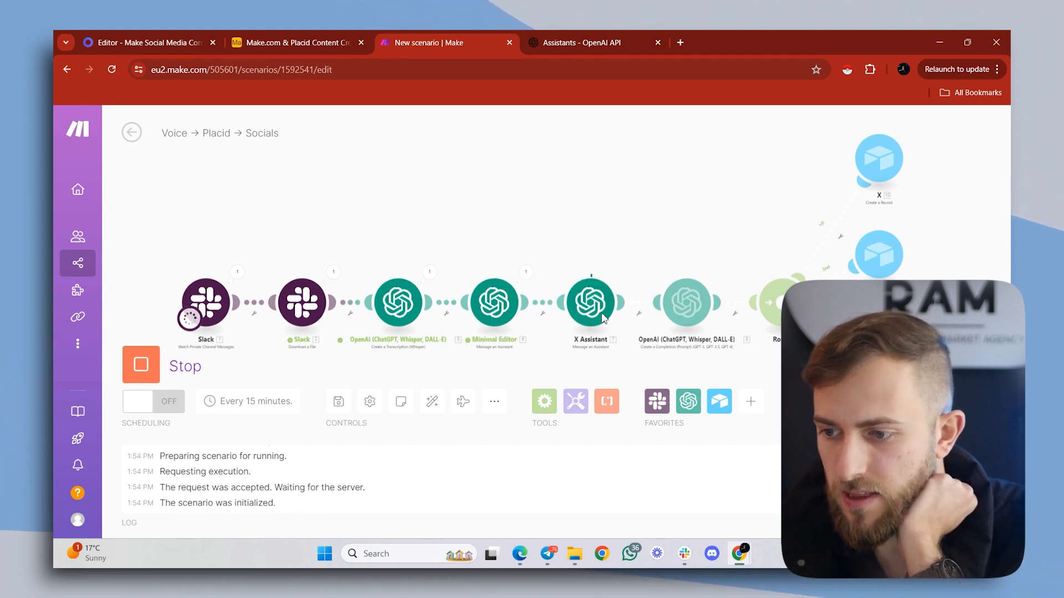
left_click_drag(565, 254, 560, 255)
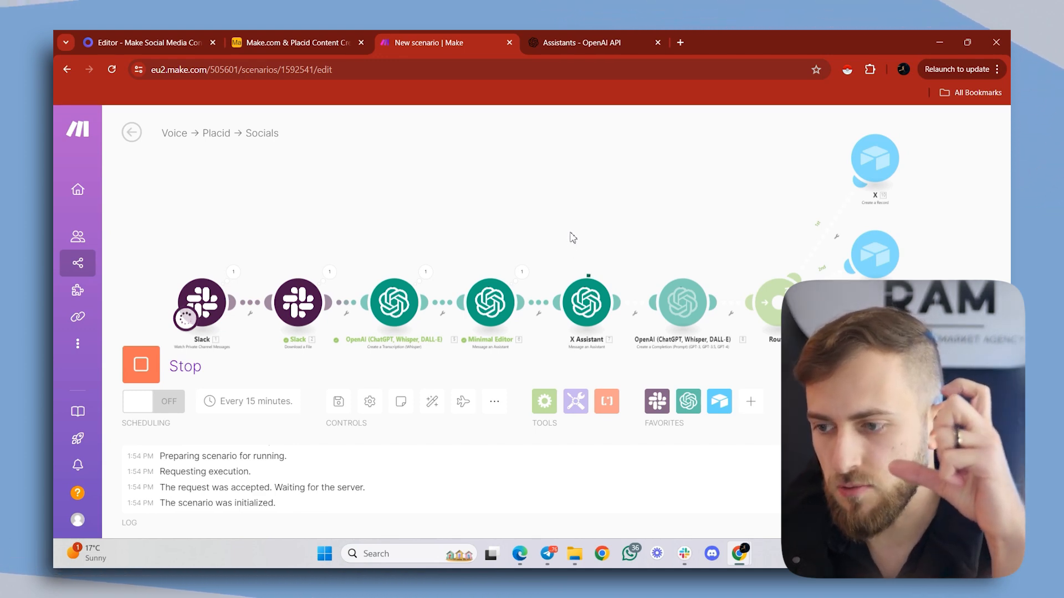
left_click_drag(570, 233, 553, 231)
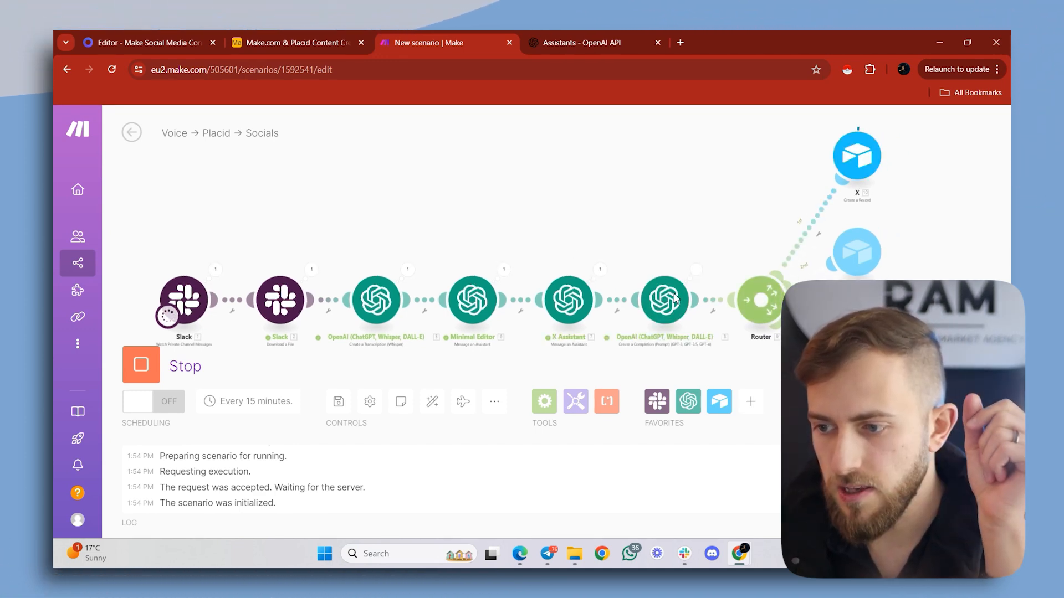
left_click_drag(657, 256, 530, 205)
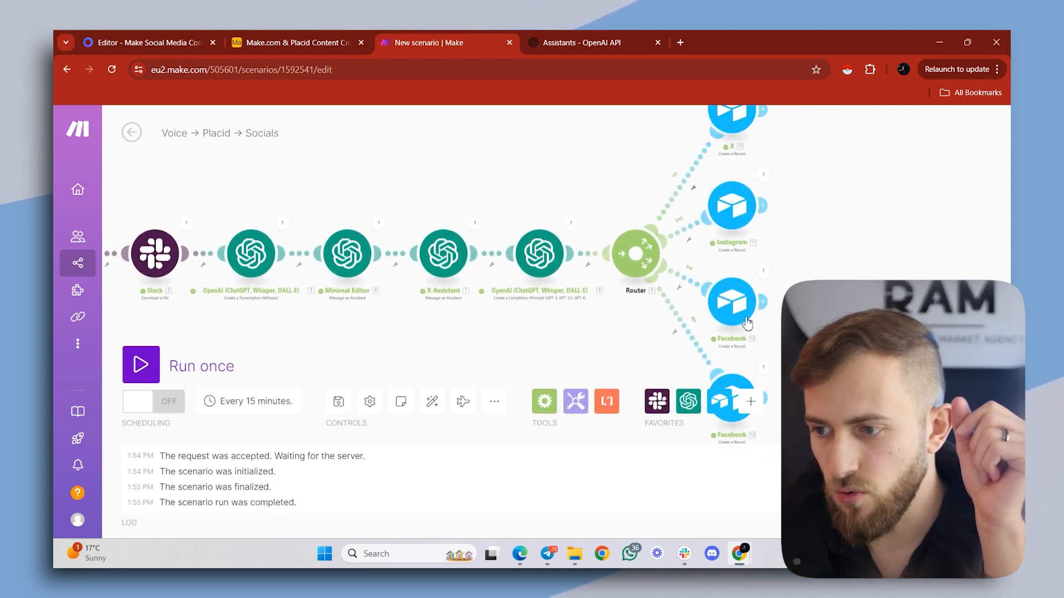
- Switch to the Airtable base and check the new For Review records across all columns through Last Modified
left_click(323, 34)
left_click(117, 233)
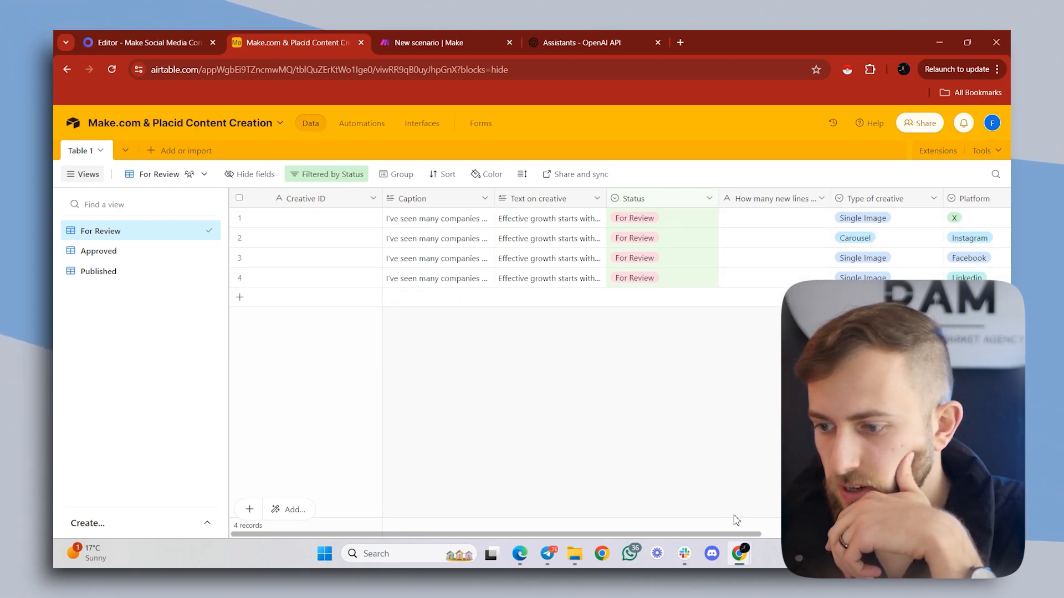
left_click_drag(744, 534, 991, 534)
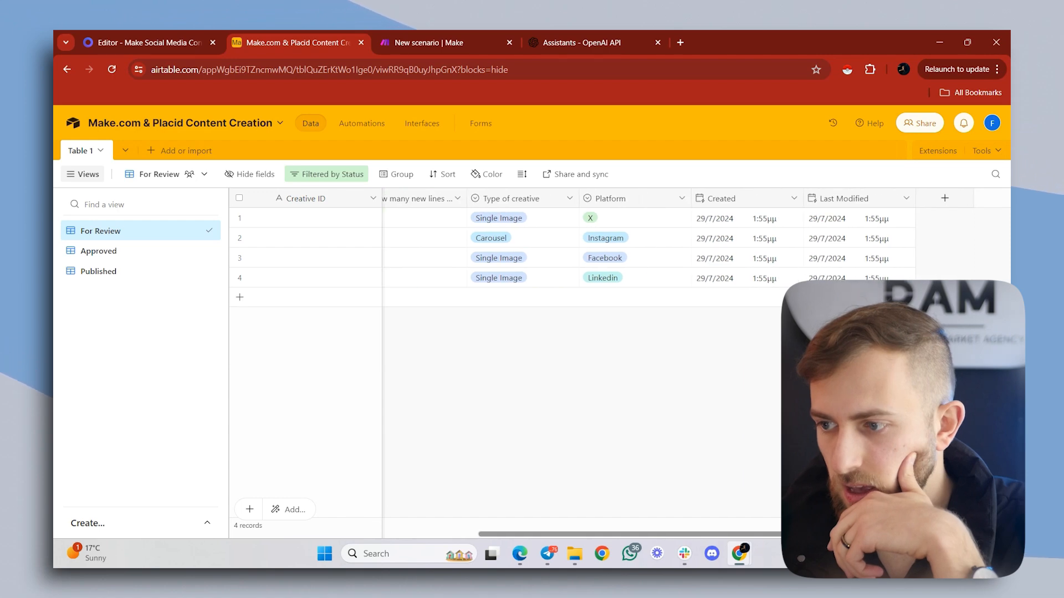
scroll(743, 513, "left", 10)
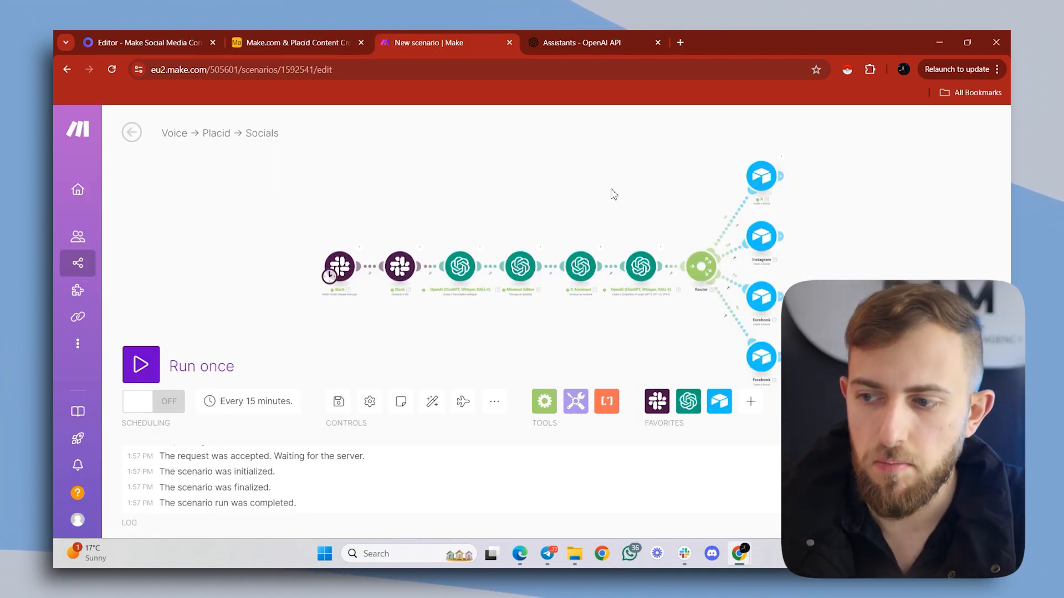
- Open the Caption of the X record in Airtable's For Review view and copy its full text
left_click(321, 37)
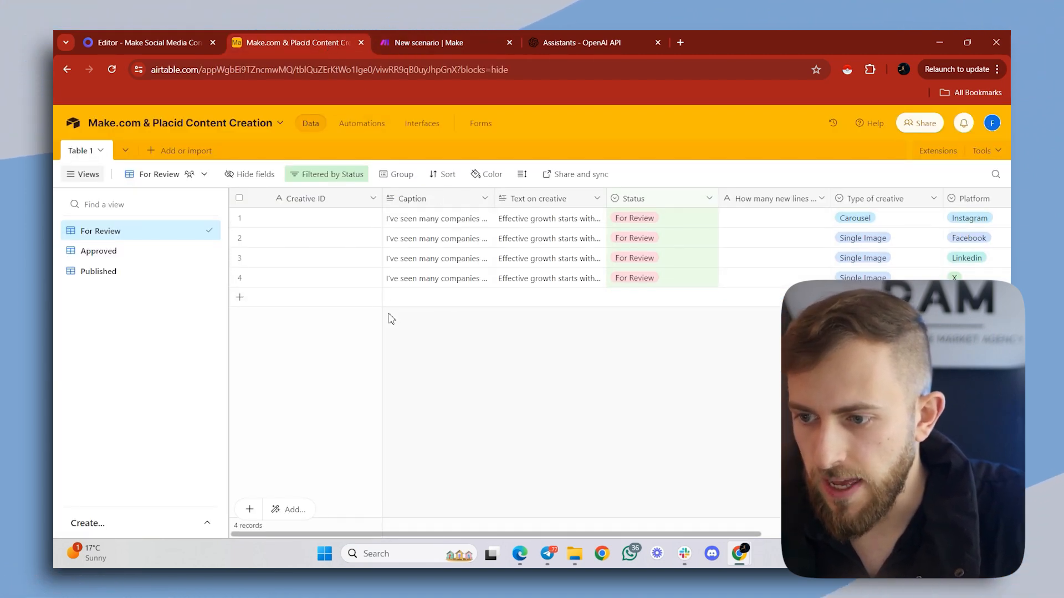
double_click(422, 278)
scroll(437, 308, "up", 5)
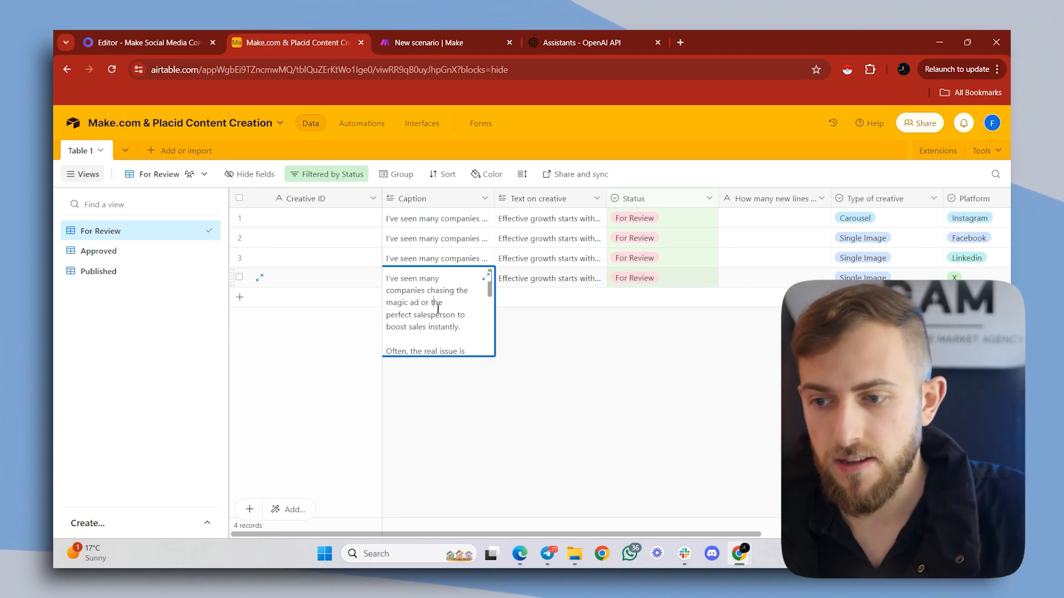
key("ctrl+a")
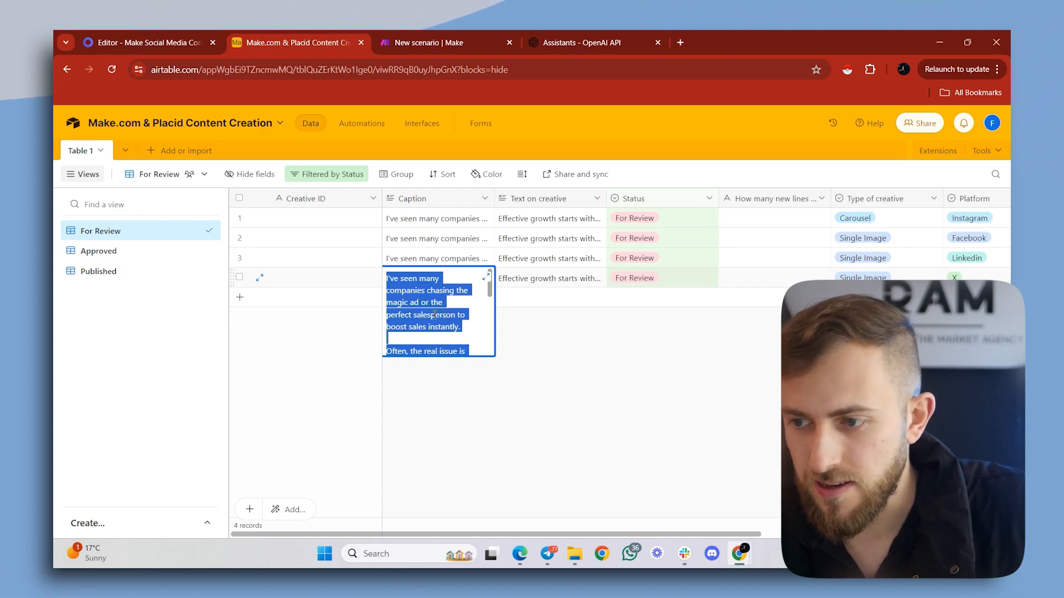
- Open X in a new browser tab and paste the caption into a new post to check it against the character limit
left_click(683, 34)
type("x.com")
key("Return")
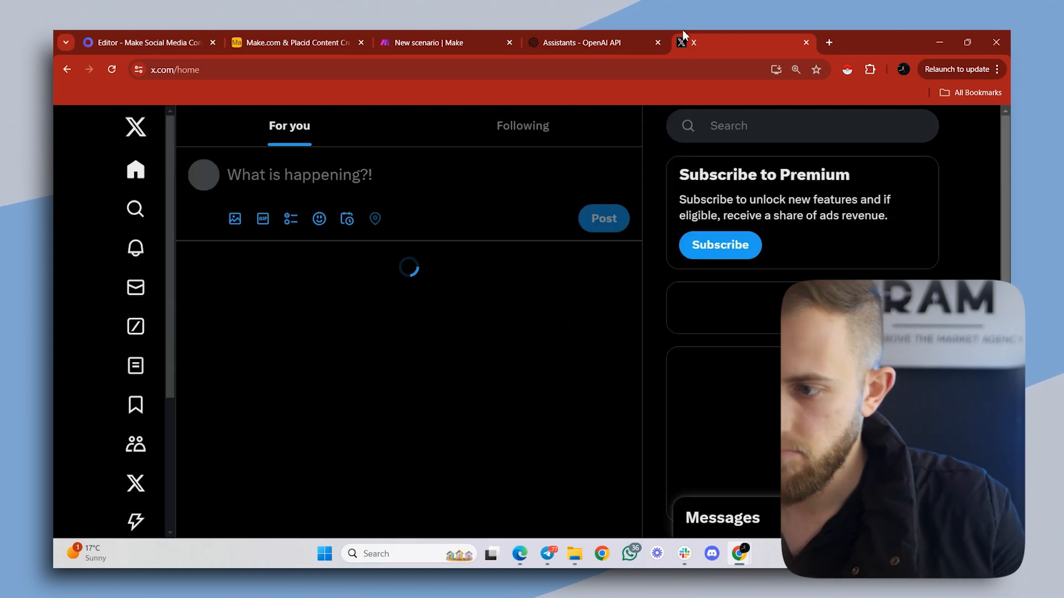
left_click(387, 173)
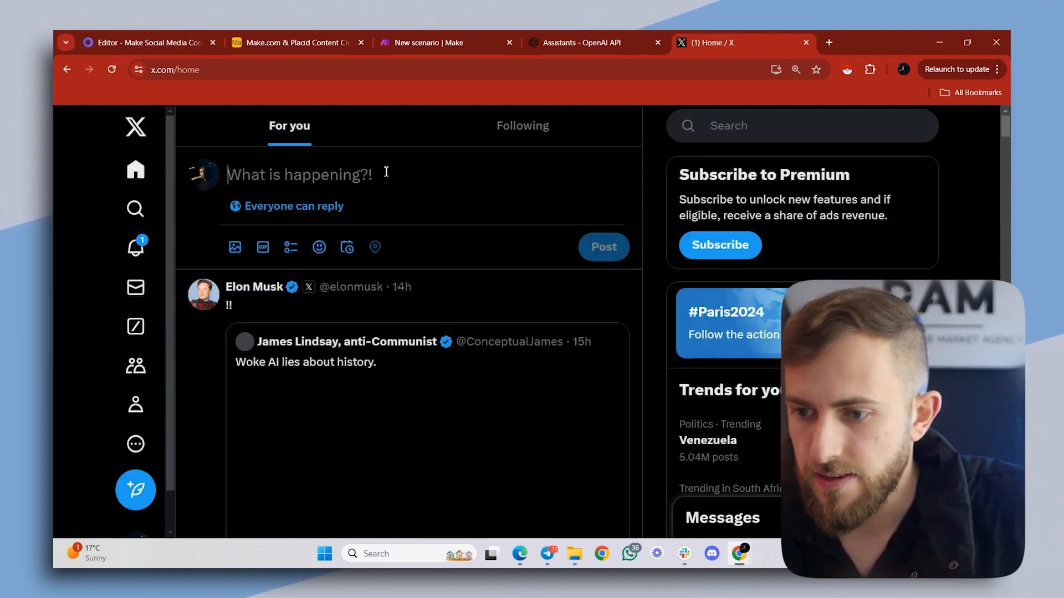
type("I've seen many companies chasing the magic ad or the perfect salesperson to boost sales instantly.  Often, the real issue is their lack of systems.  Without standardized procedures, time is wasted on manual, non-systemized work.  You can't scale with complicated or confusing systems.  Implementing solid systems is crucial.")
scroll(422, 292, "down", 1)
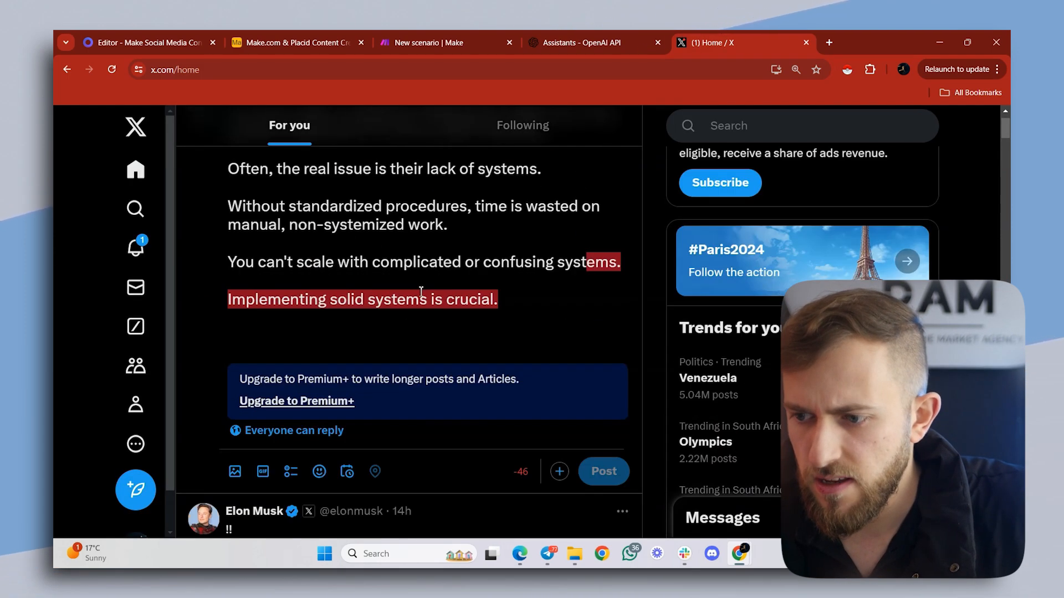
scroll(421, 293, "up", 1)
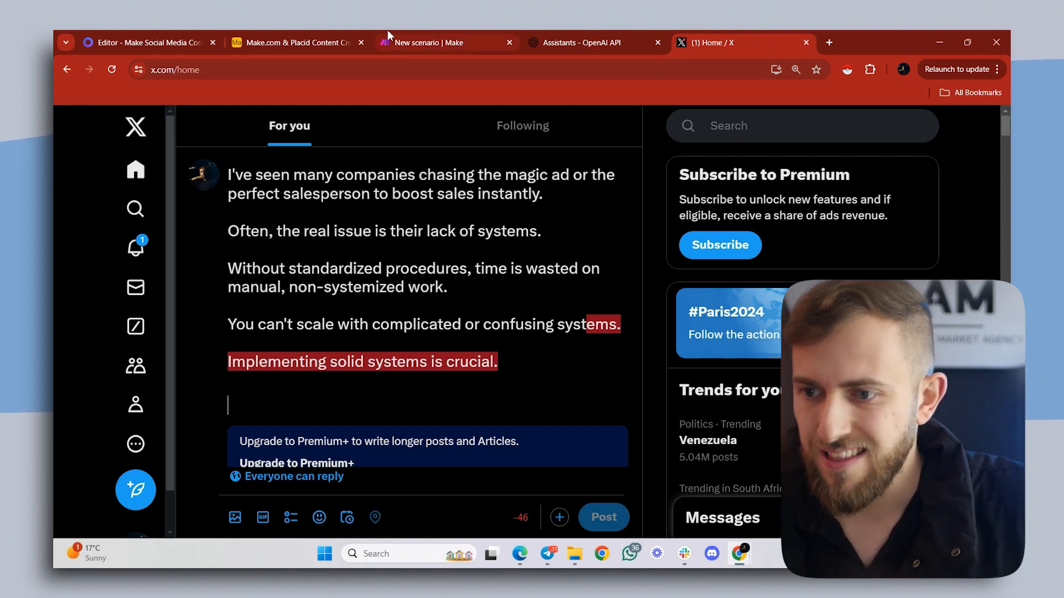
- Return to Airtable and shorten the X record's caption by removing the word "real" before "issue"
left_click(343, 32)
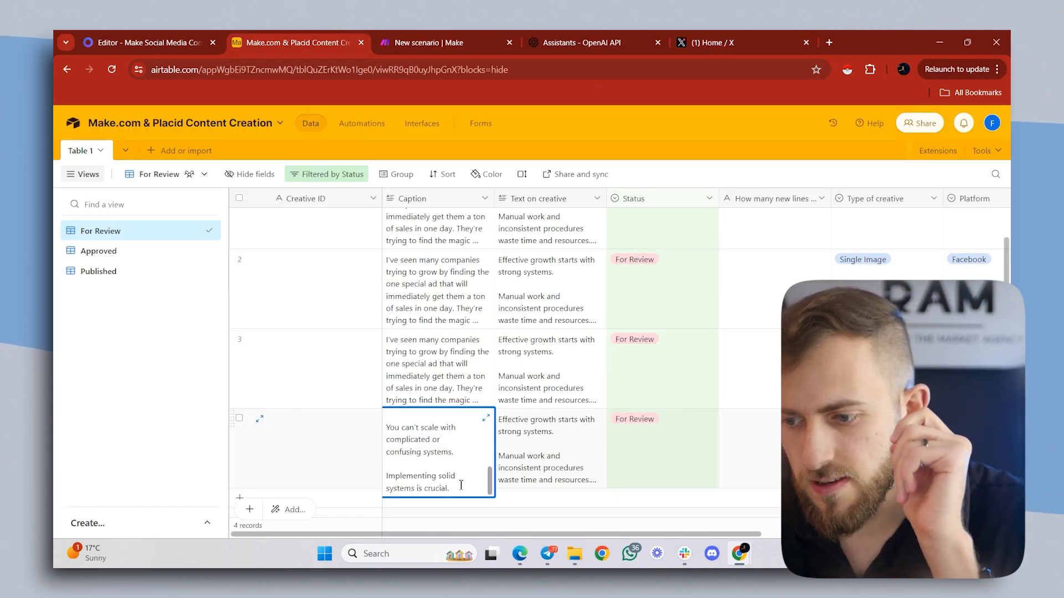
left_click_drag(461, 485, 395, 465)
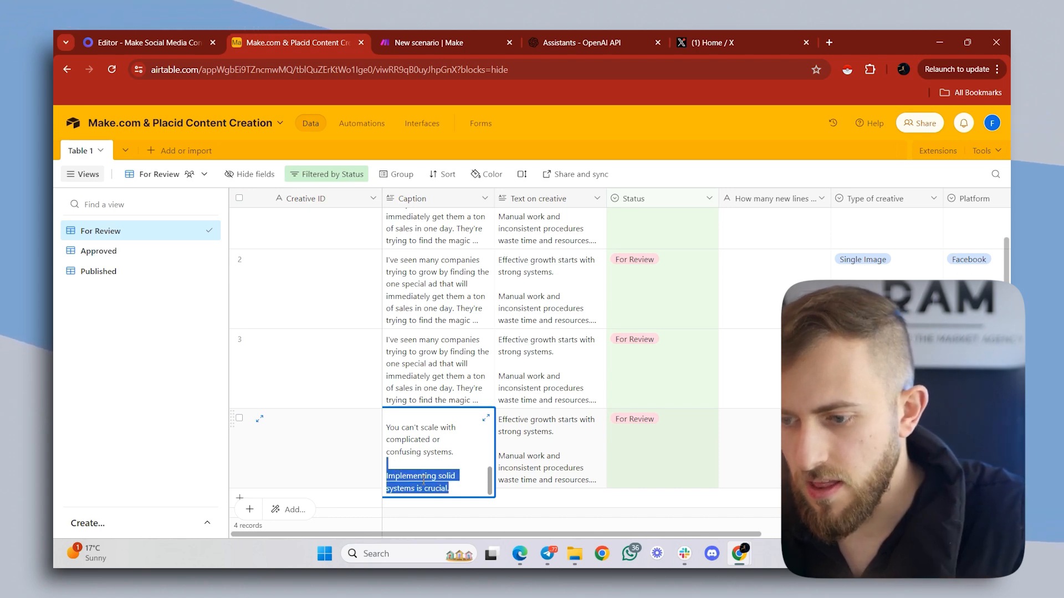
scroll(421, 460, "up", 3)
double_click(428, 431)
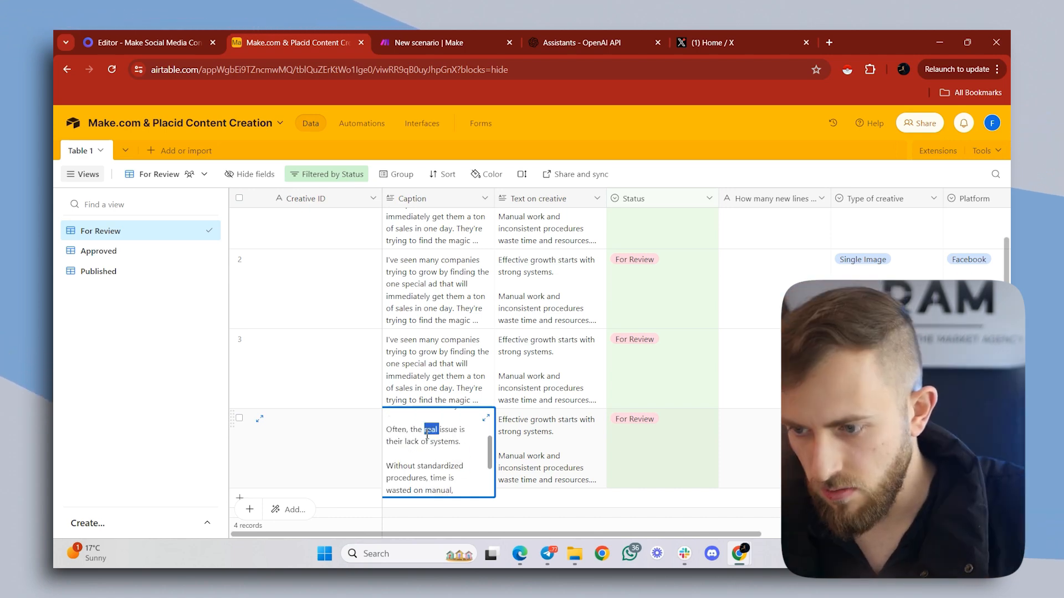
key("BackSpace")
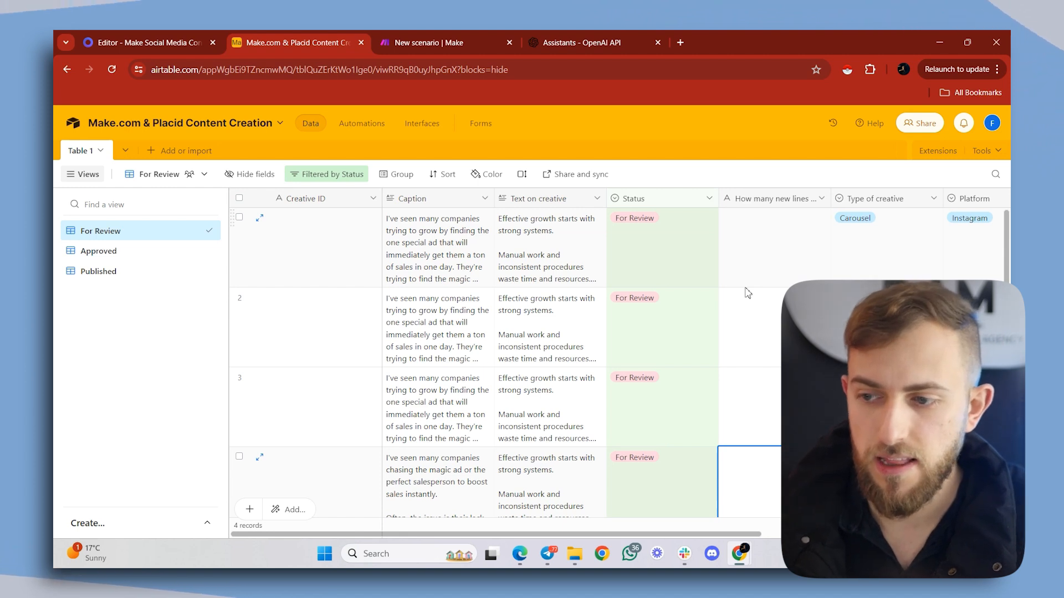
- Expand the Instagram record's Text on creative and review how its lines are separated
left_click(539, 270)
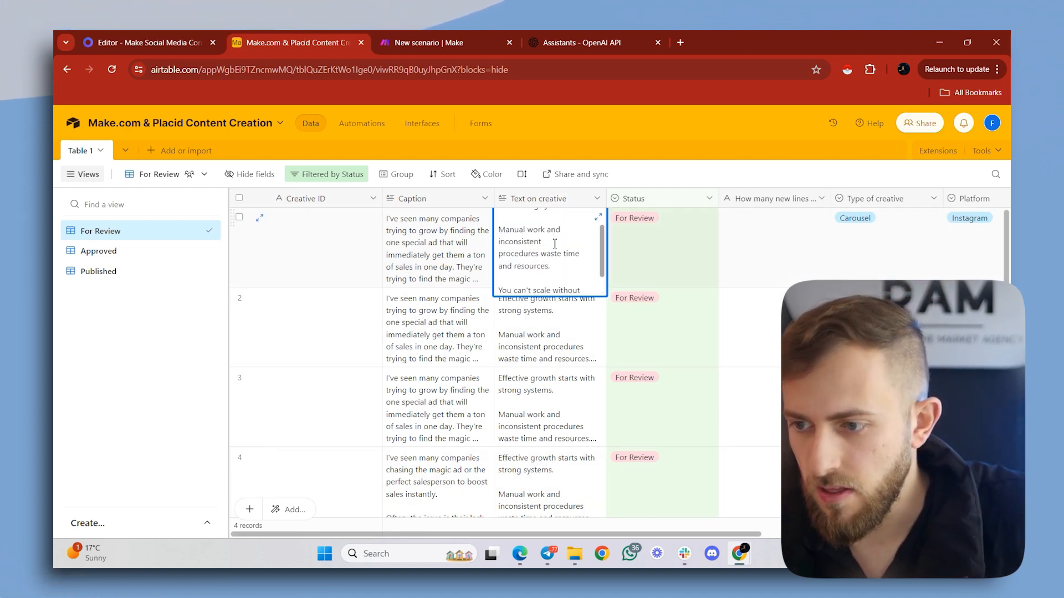
scroll(554, 241, "up", 2)
left_click(597, 218)
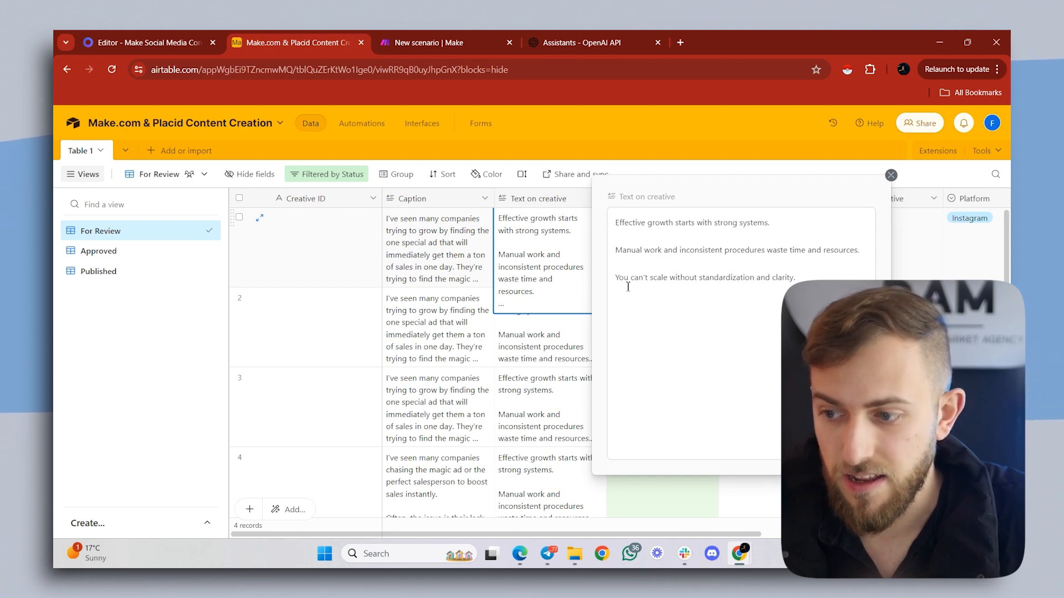
left_click(498, 337)
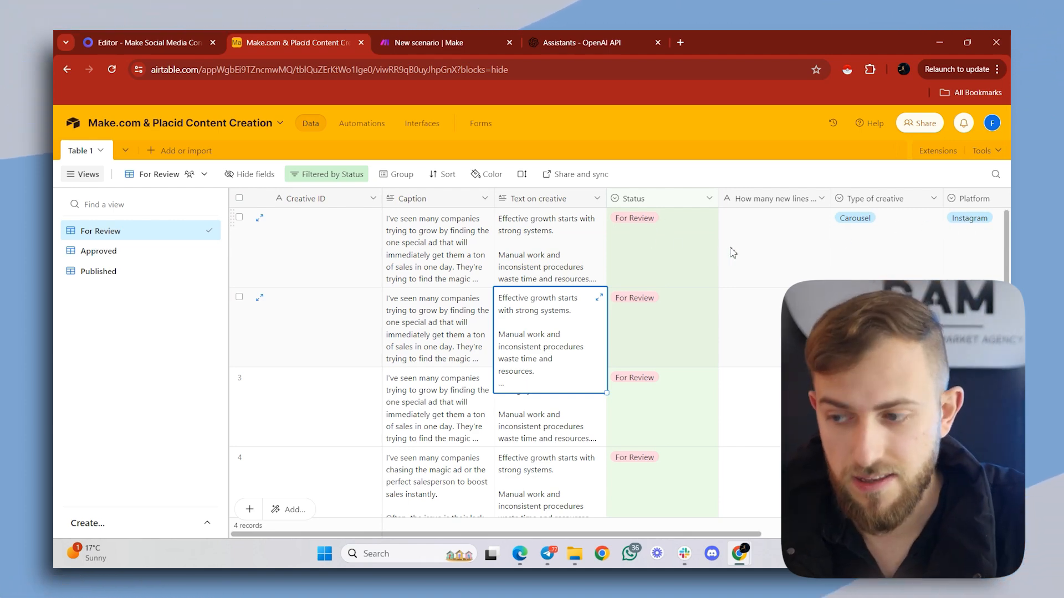
- Recheck the Instagram record's Text on creative and enter 3 as its number of new lines
left_click(534, 278)
left_click(534, 278)
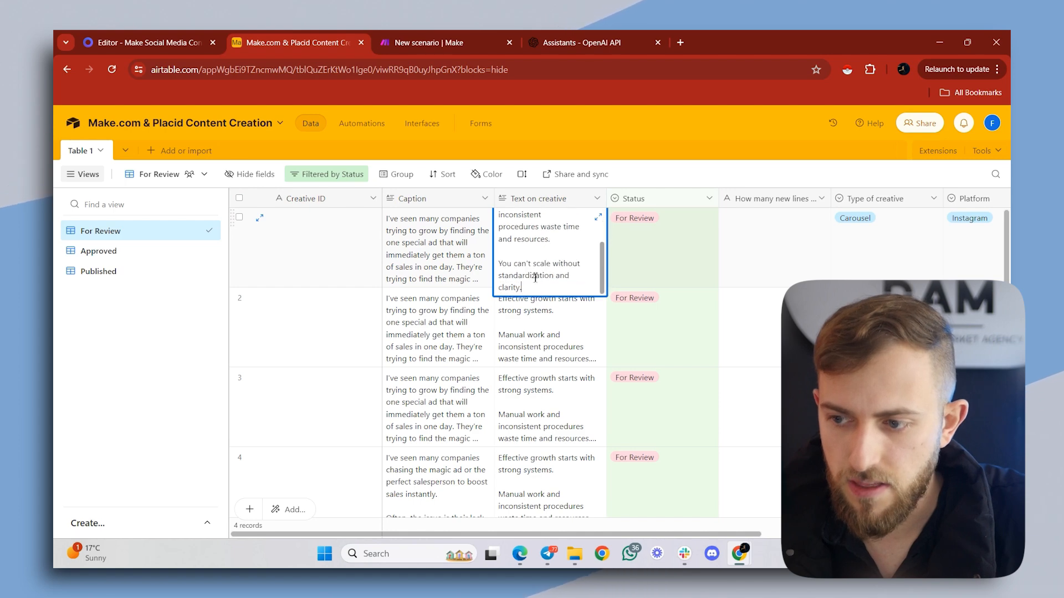
double_click(784, 241)
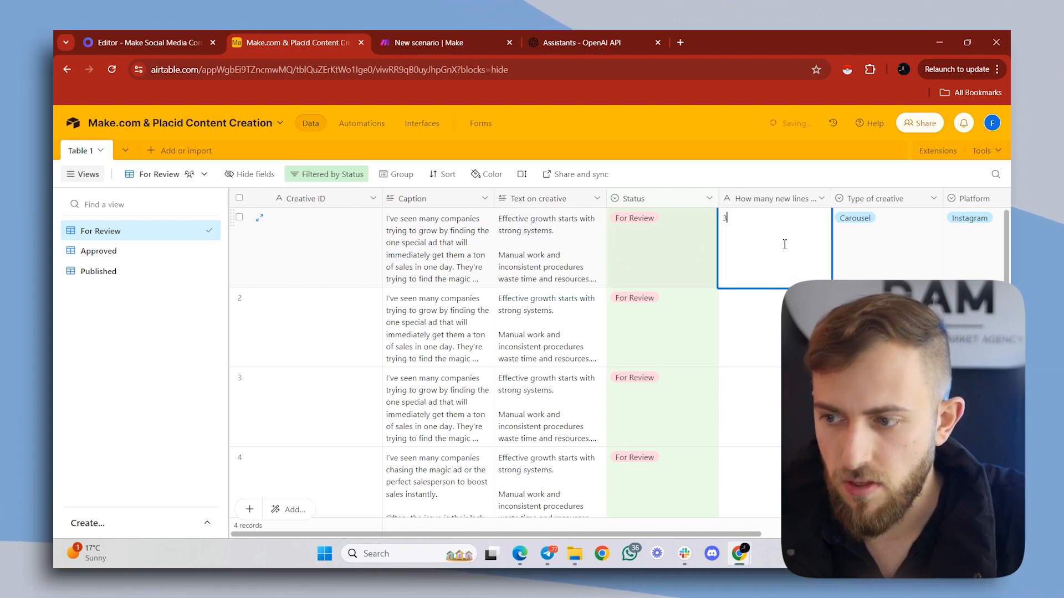
- Switch to Make, rename the existing scenario to "Voice → Placid → Socials 1/2" and save it
left_click(774, 319)
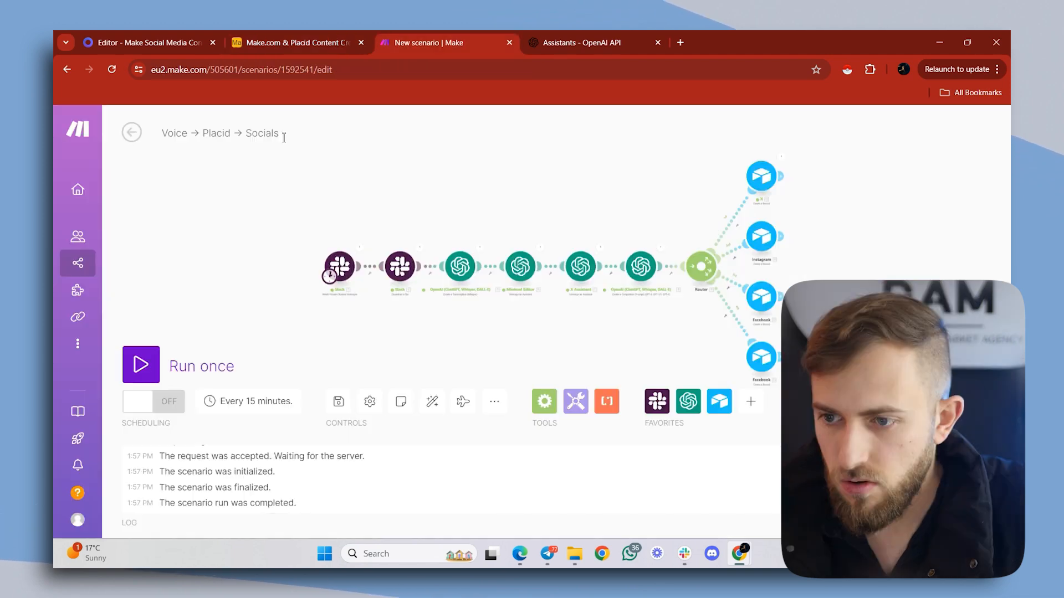
left_click(283, 136)
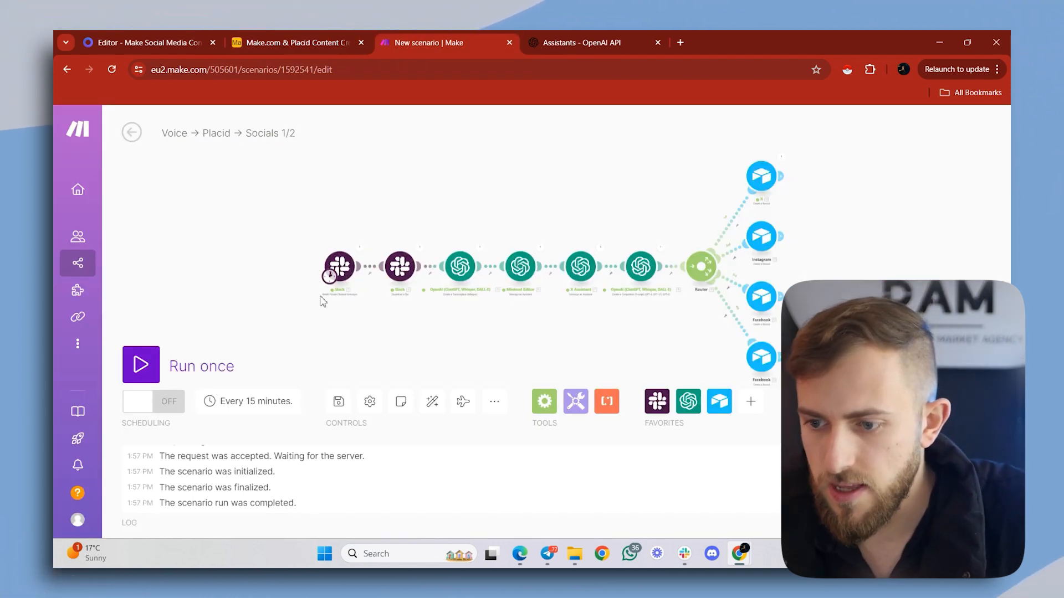
left_click(338, 402)
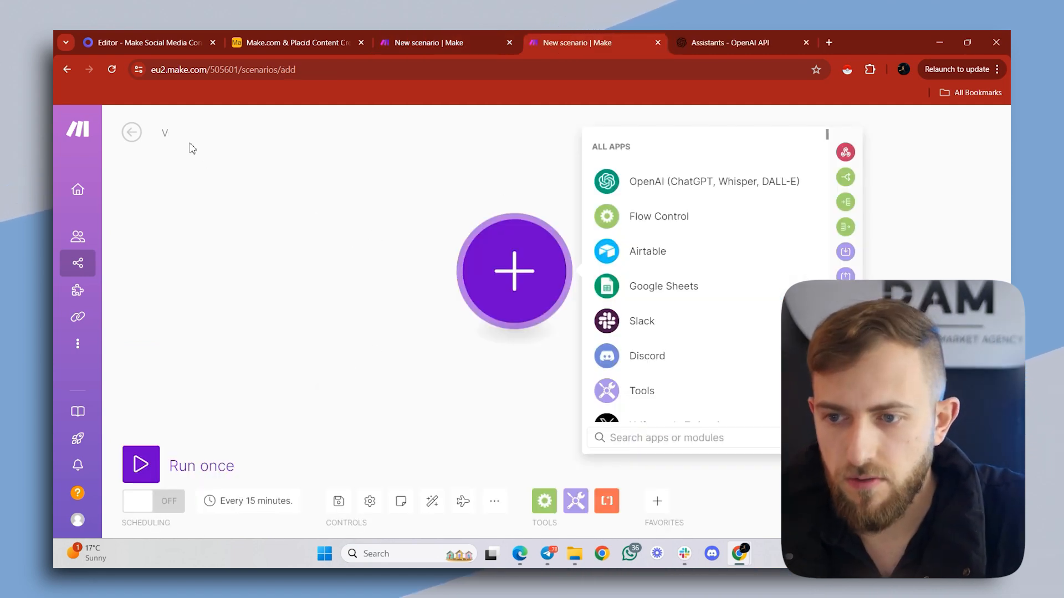
- Name the new scenario "Voice → Placid → Socials" and add an Airtable Watch Records module as its trigger
left_click(190, 145)
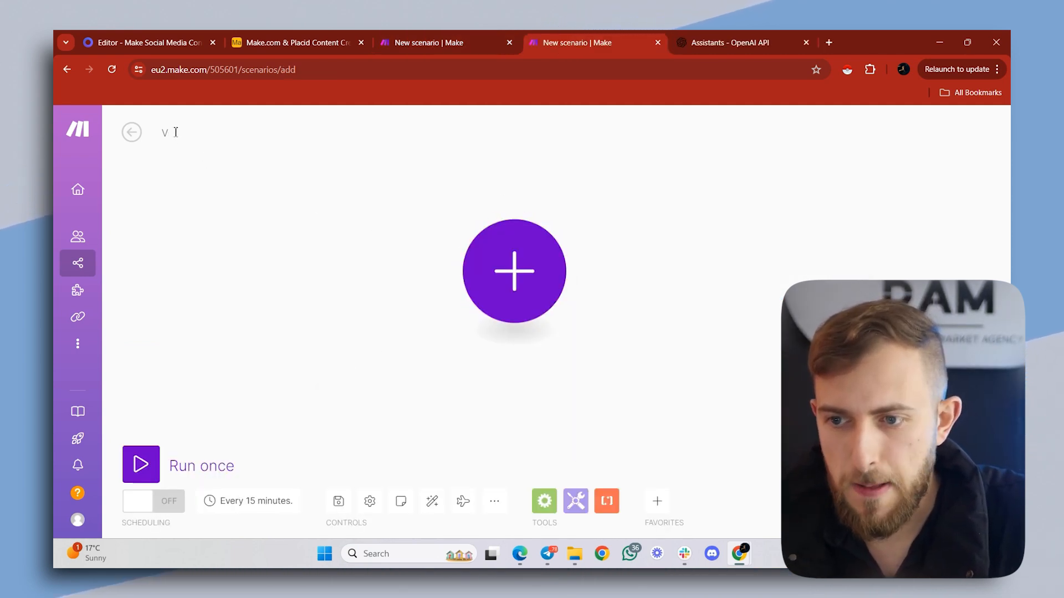
type("oice → Placid → Socials")
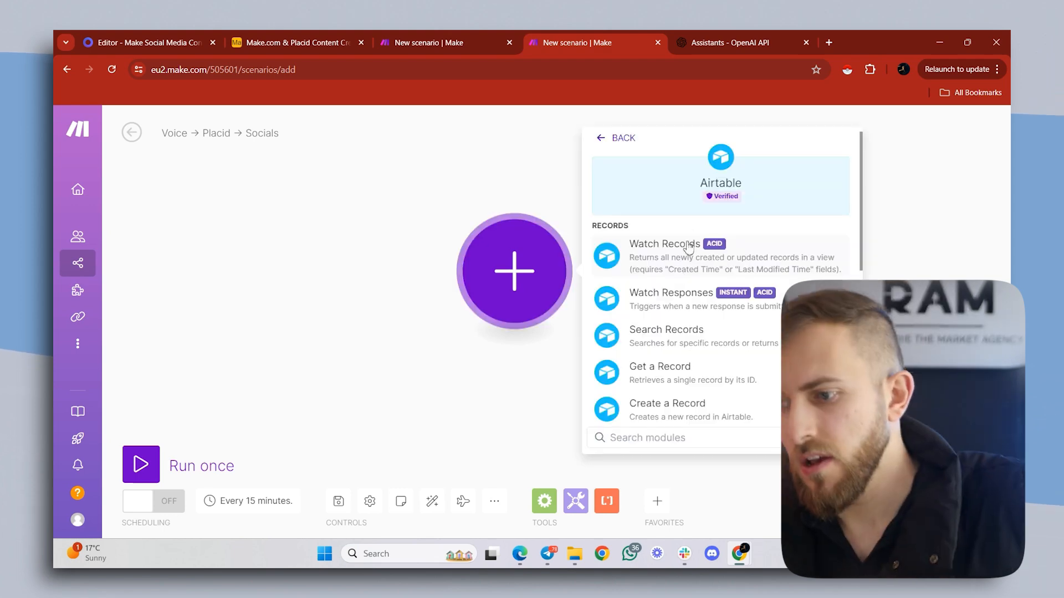
left_click(690, 271)
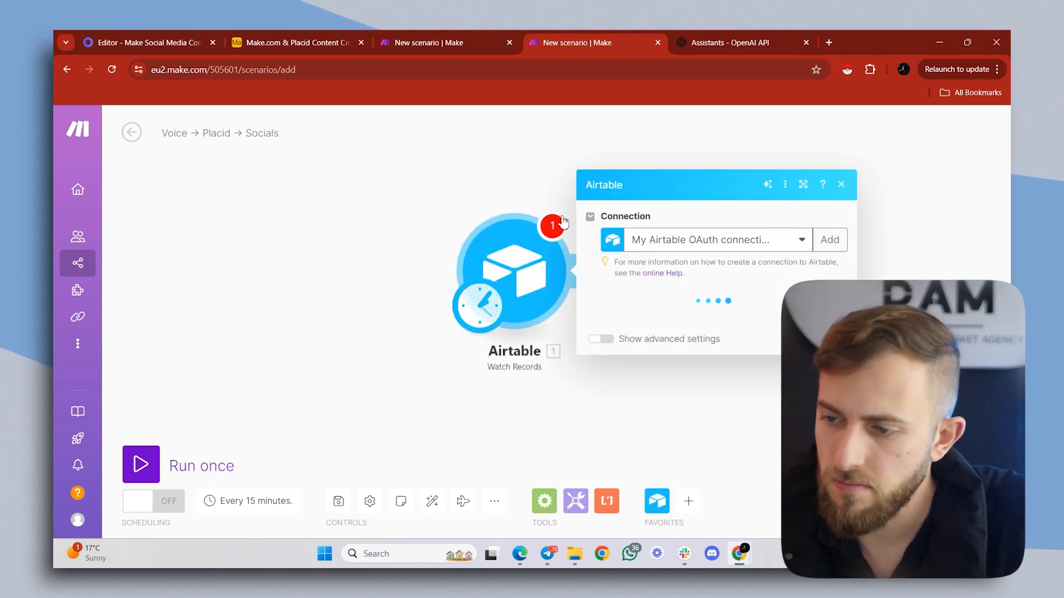
- Point the Airtable trigger to Table 1 of the "Make.com & Placid Content Creation" base
left_click(658, 321)
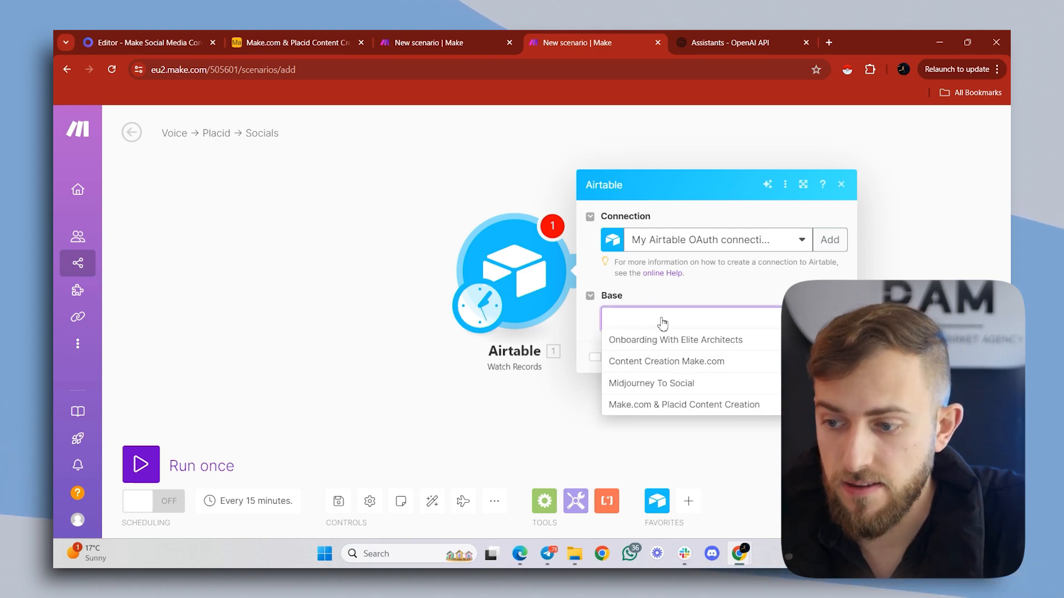
left_click(626, 405)
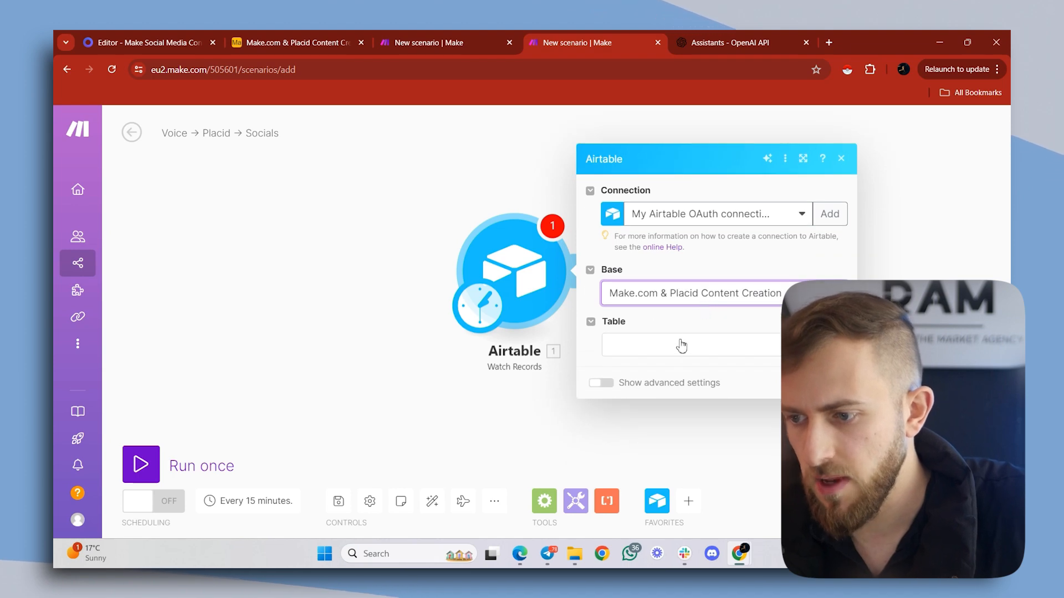
left_click(680, 345)
left_click(683, 371)
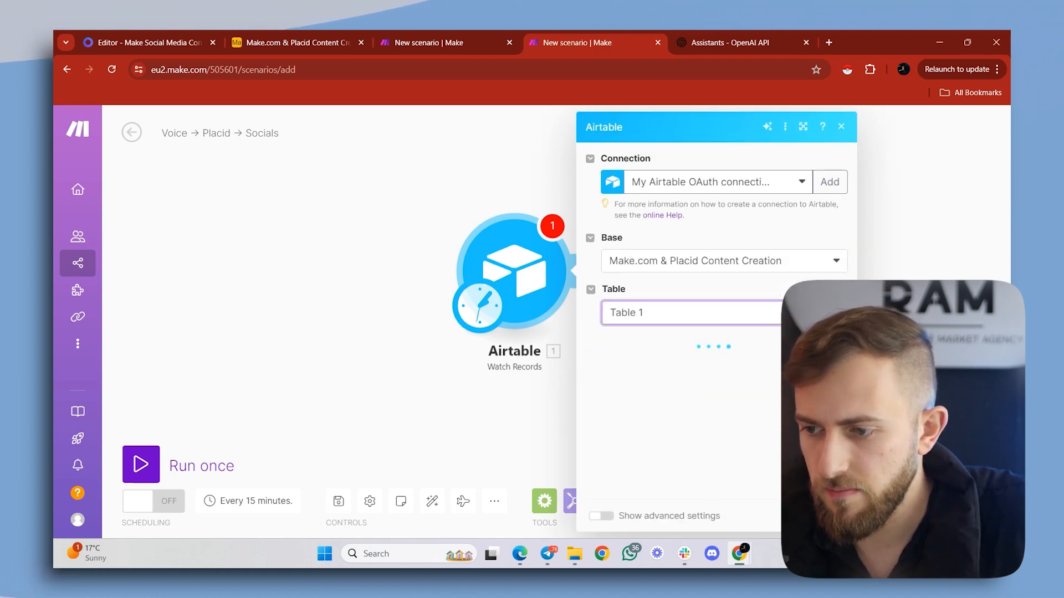
- Configure the trigger to use Last Modified as the trigger field and Status as the label field
left_click(714, 386)
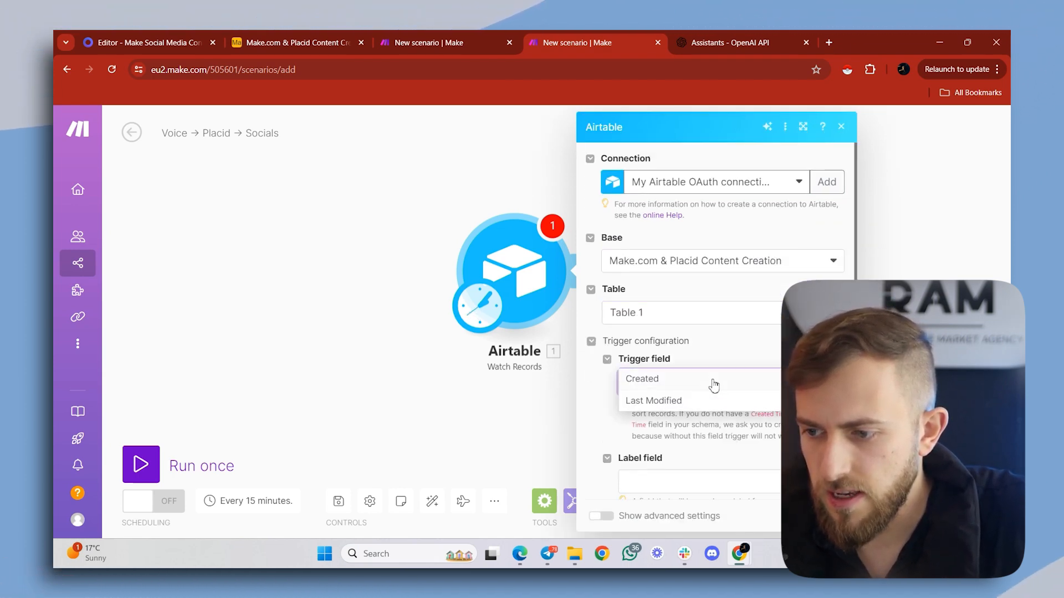
left_click(697, 401)
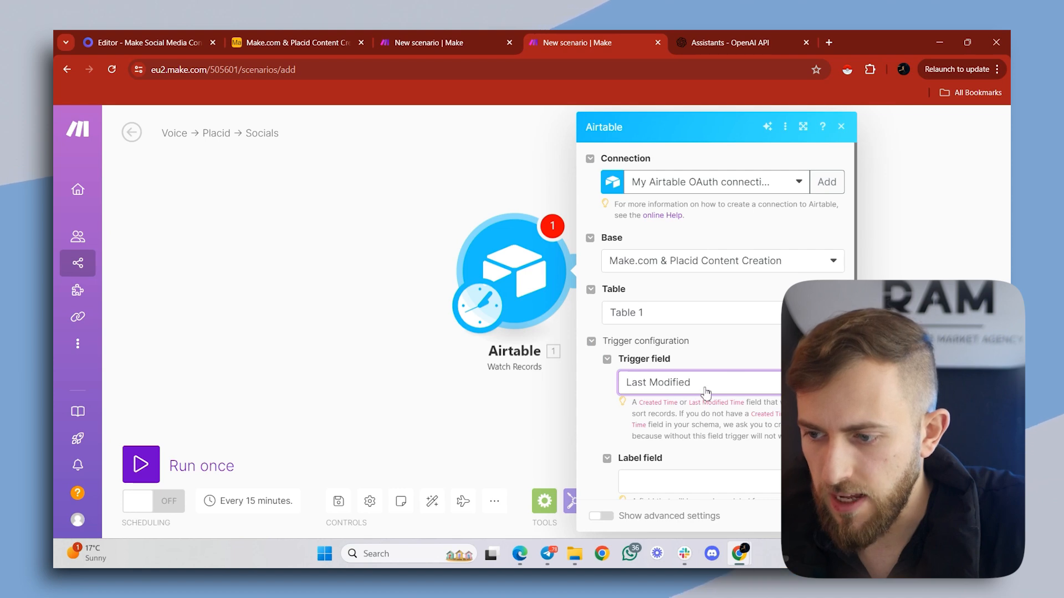
scroll(701, 382, "down", 2)
left_click(699, 357)
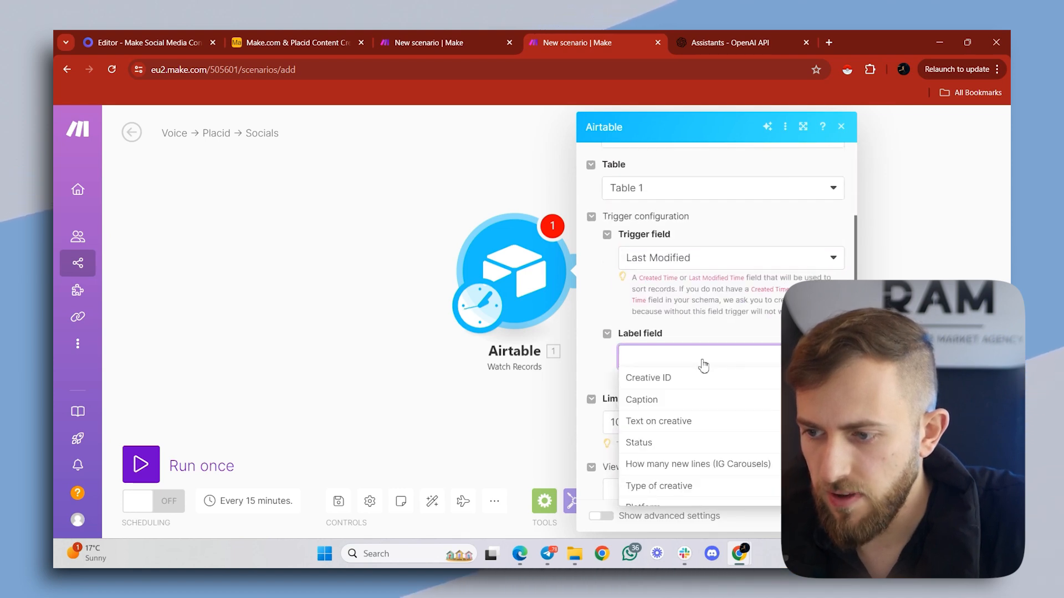
scroll(673, 451, "down", 1)
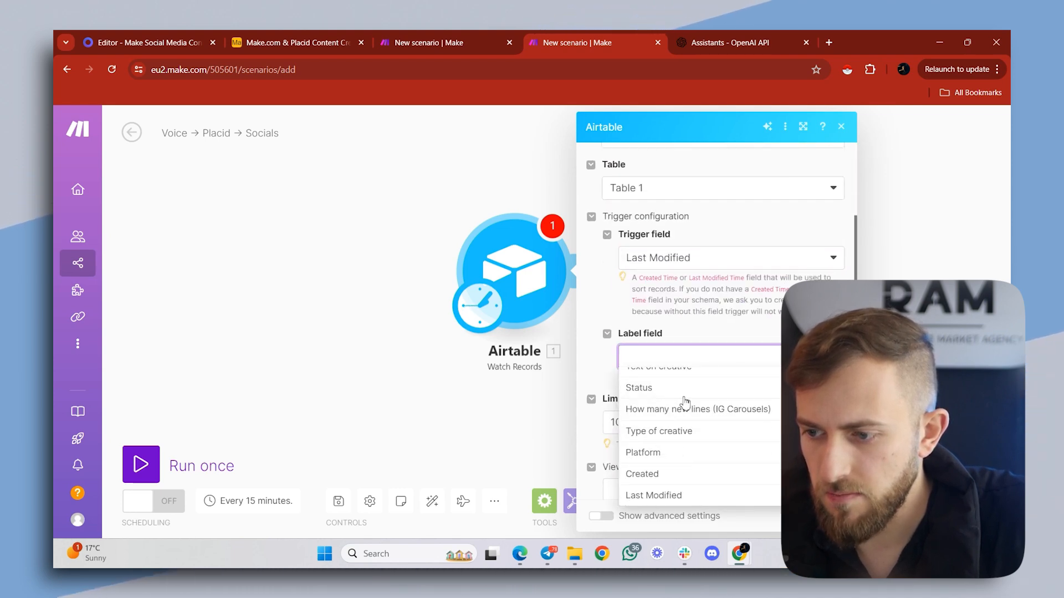
left_click(686, 389)
- Limit the watched records to the Approved view, save the module settings and dismiss the start-point choice
scroll(687, 389, "down", 1)
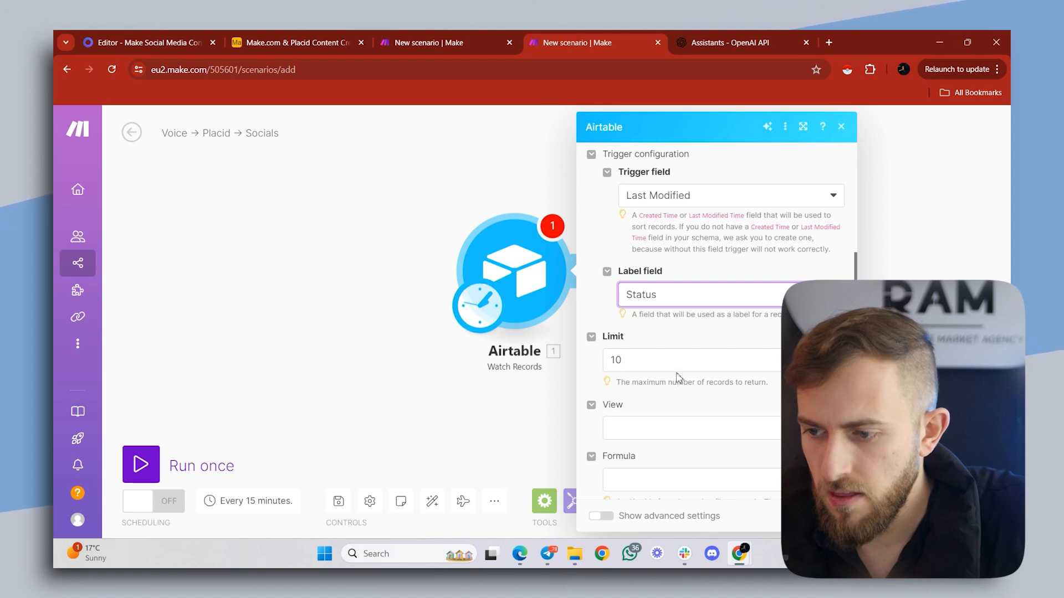
left_click(678, 436)
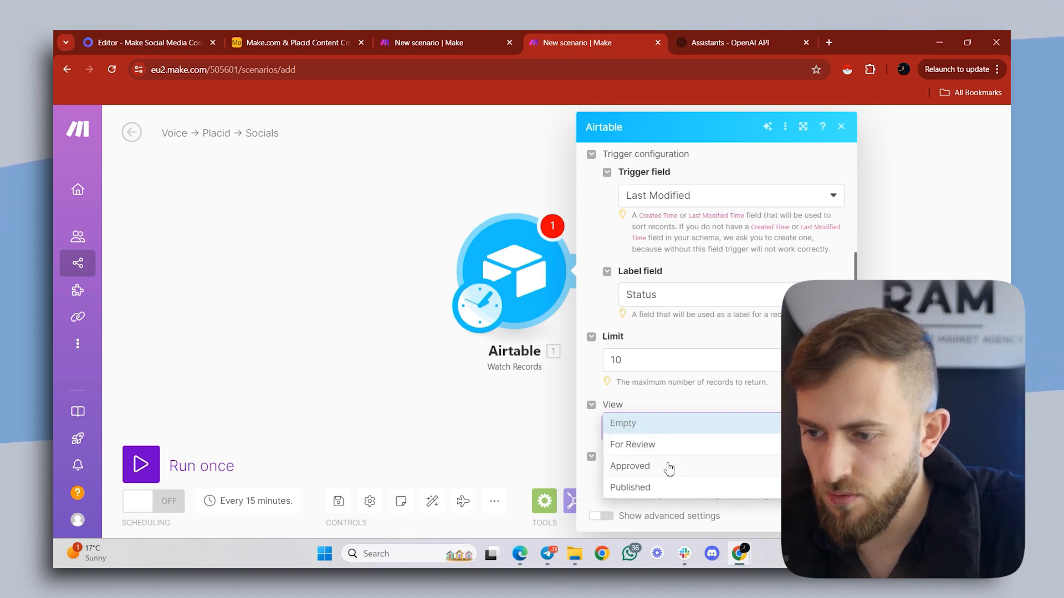
left_click(669, 468)
scroll(674, 401, "down", 1)
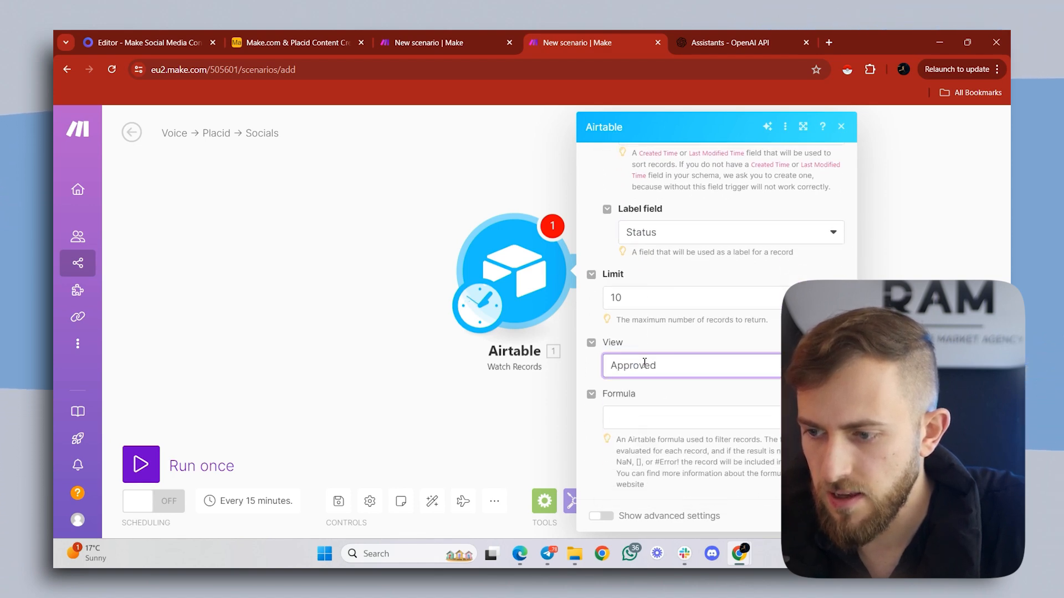
left_click(833, 516)
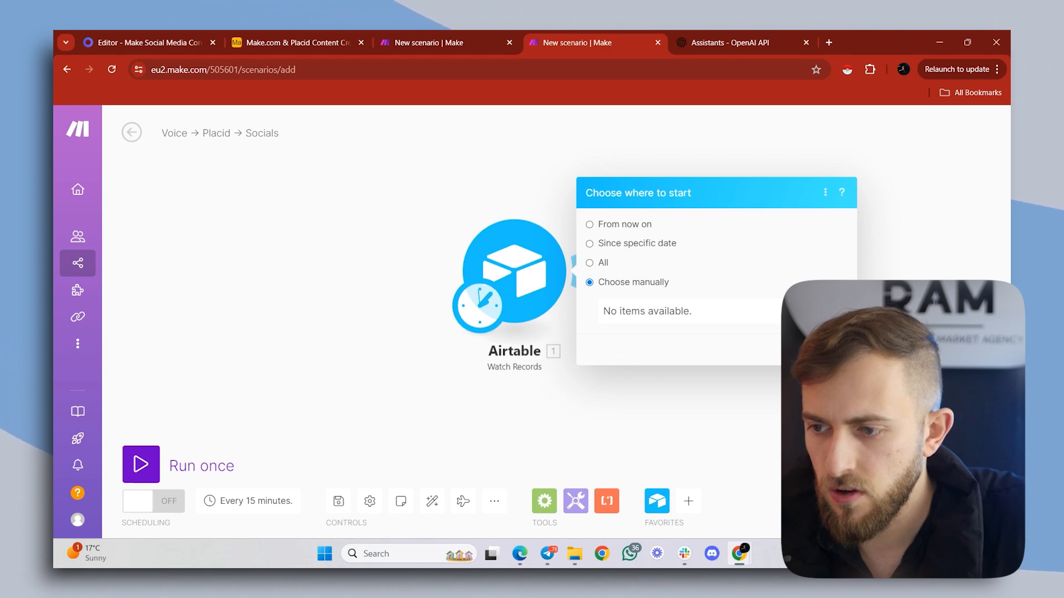
left_click(563, 139)
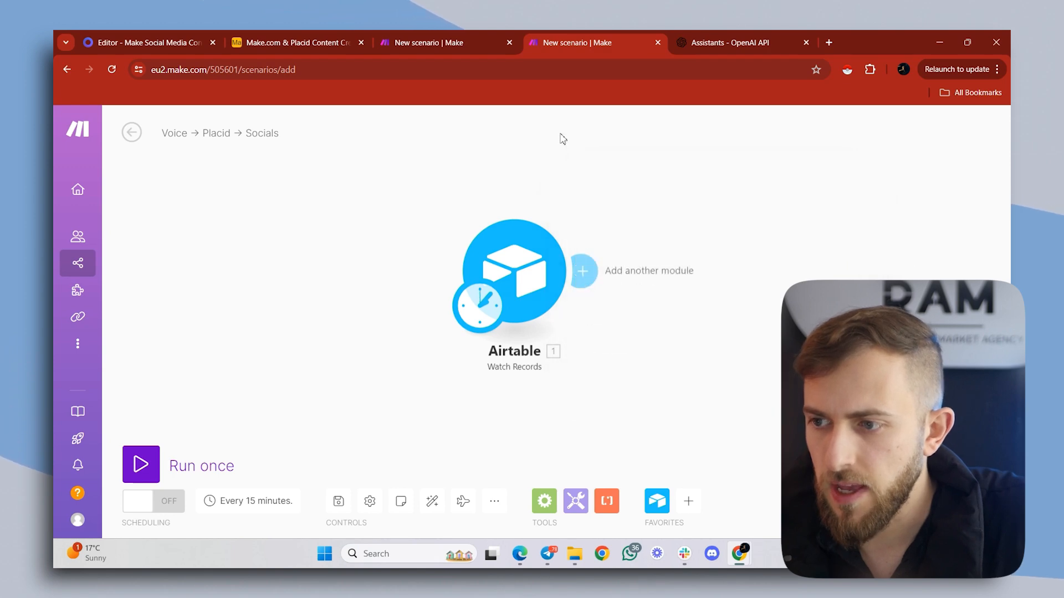
- In the Airtable For Review view, change the Status of the Instagram, LinkedIn, Facebook and X records to Approved
left_click(258, 35)
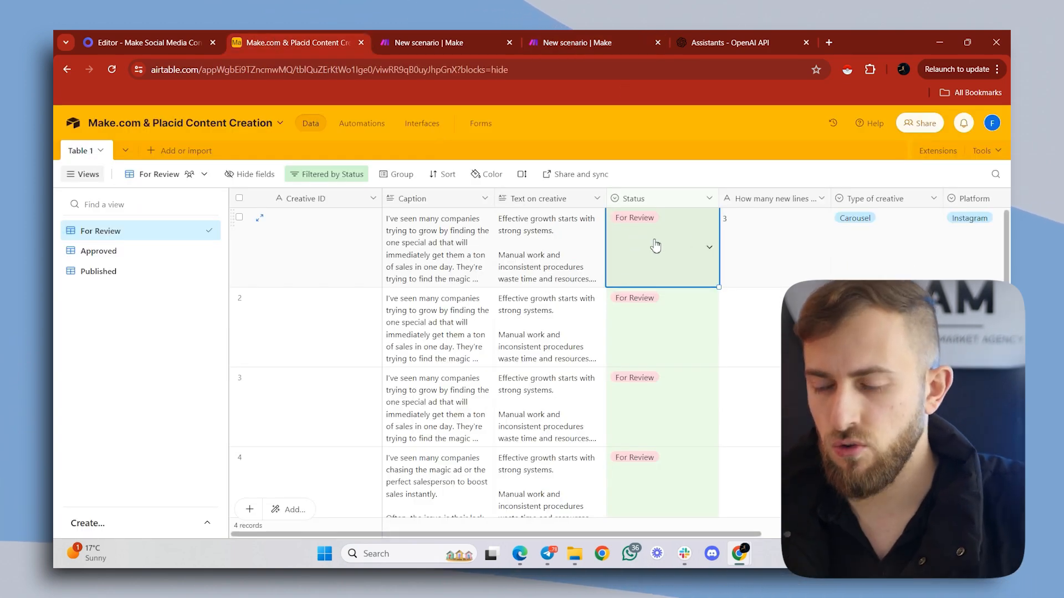
left_click(709, 247)
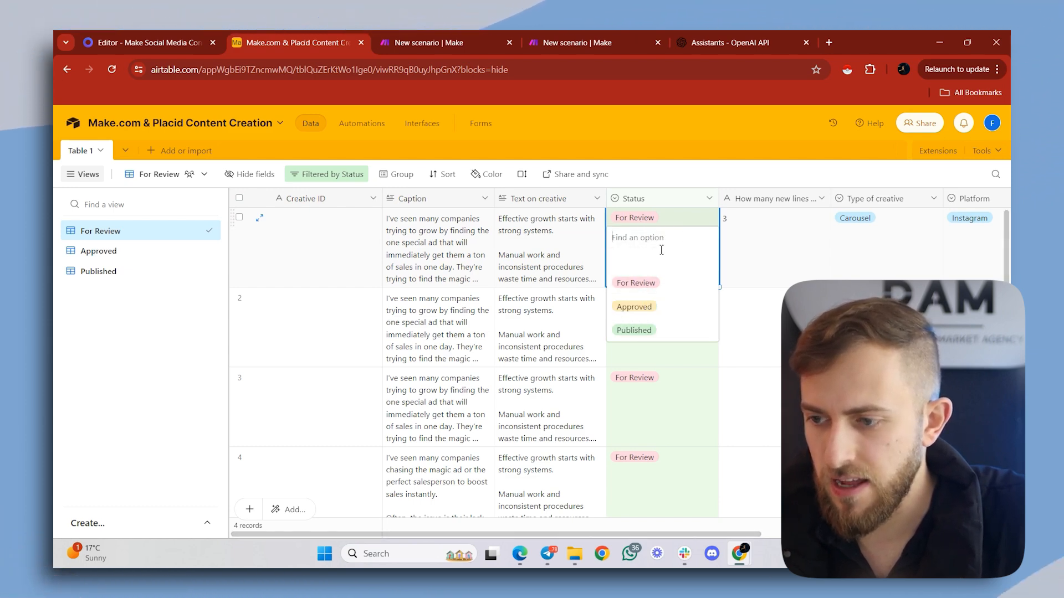
left_click(634, 308)
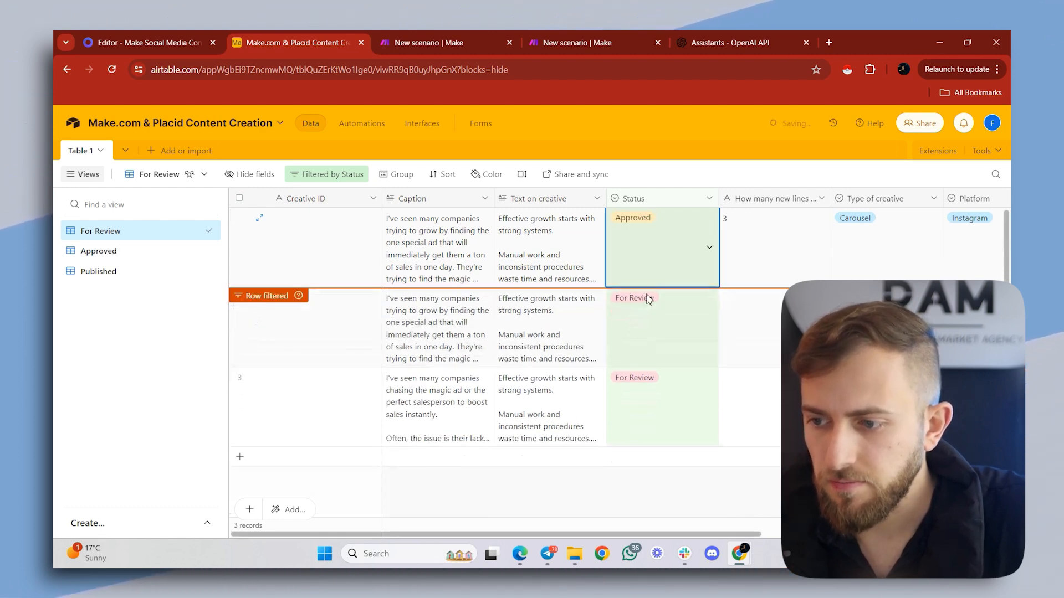
left_click(674, 327)
left_click(665, 387)
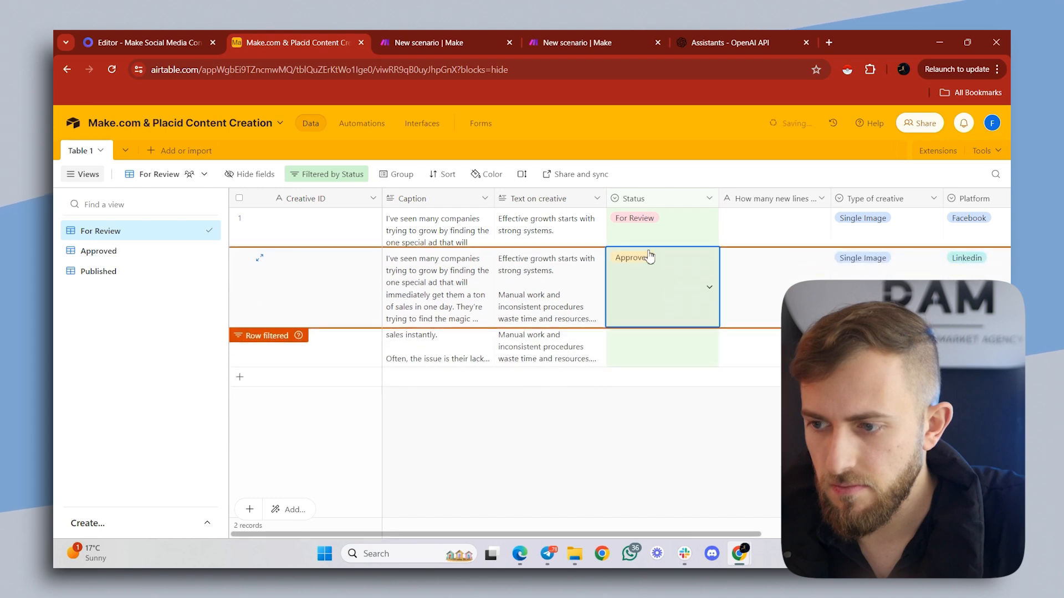
left_click(665, 252)
left_click(660, 308)
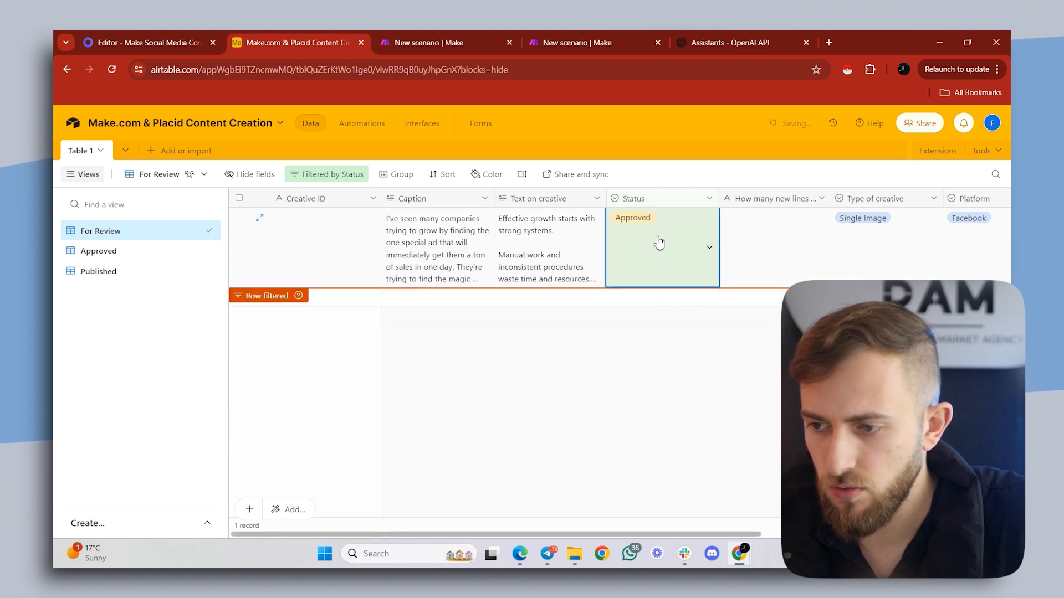
left_click(670, 275)
left_click(642, 307)
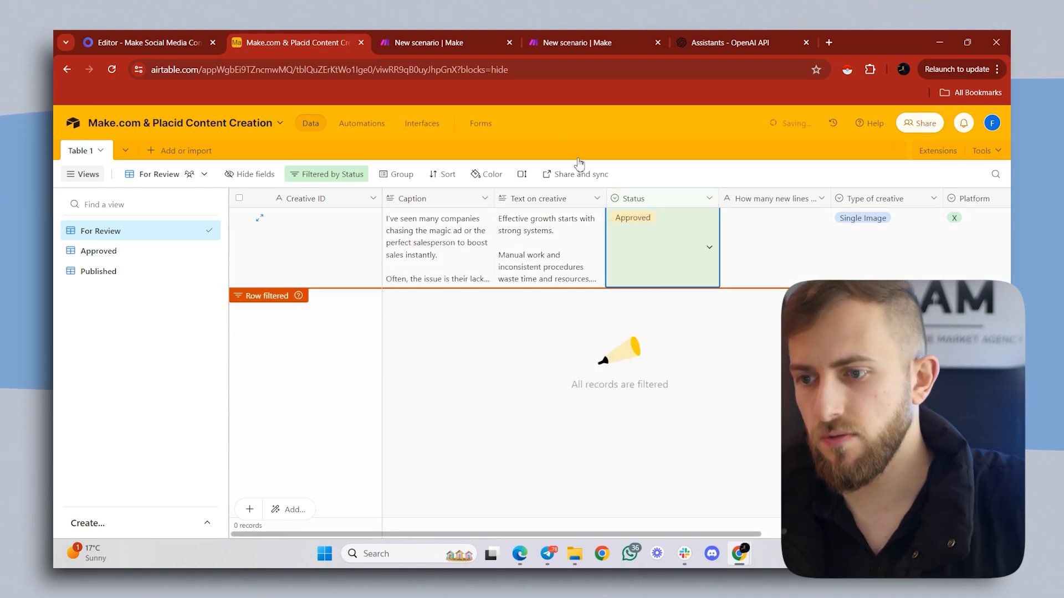
- Return to the new Make scenario and run only the Airtable Watch Records module
left_click(631, 36)
right_click(512, 287)
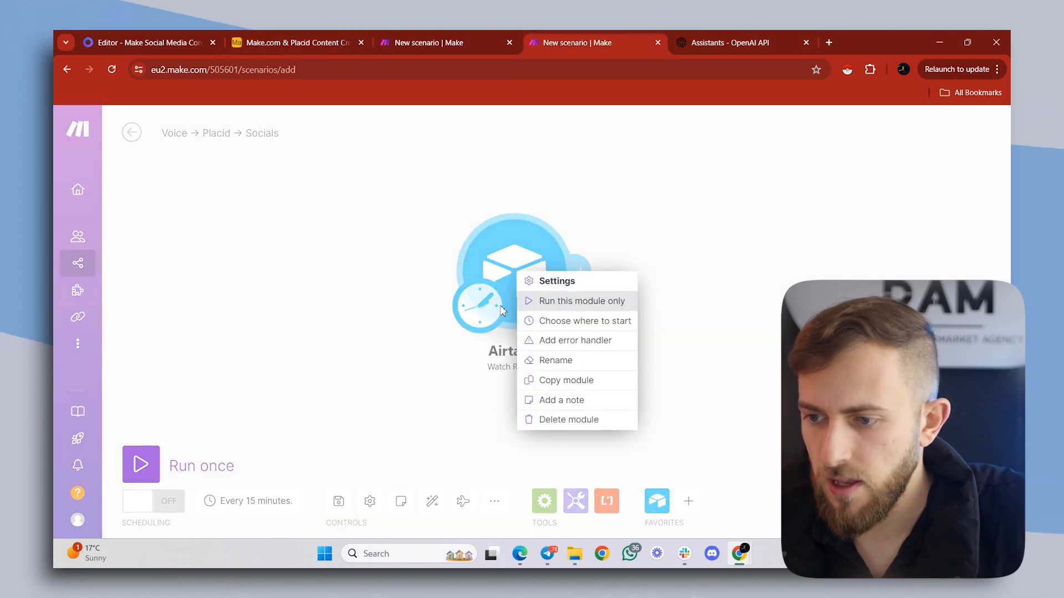
left_click(577, 304)
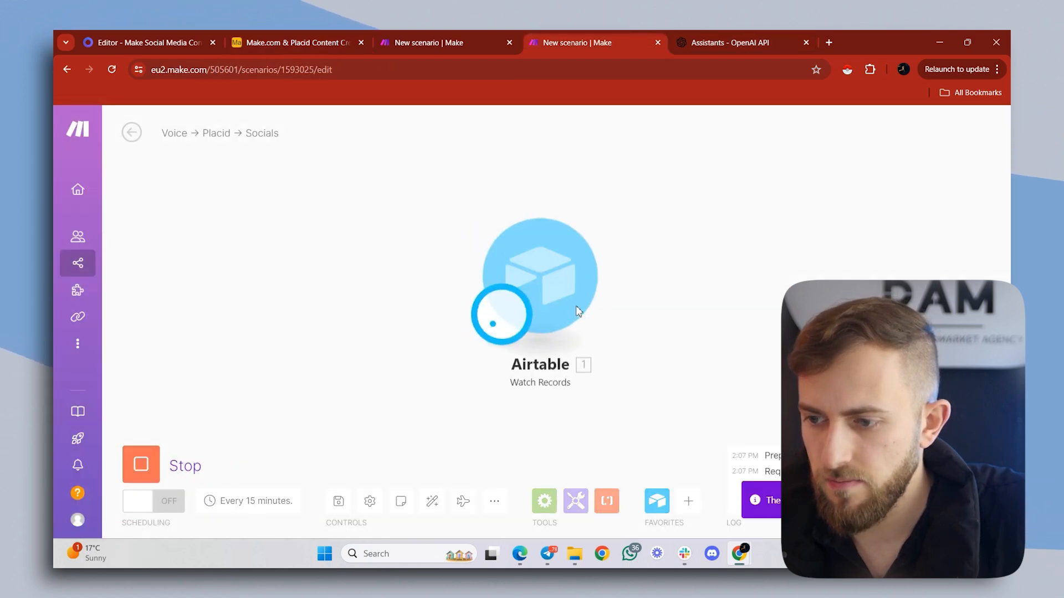
- Review the Watch Records output bundle by bundle, checking each record's caption, text on creative, status and platform
scroll(800, 276, "down", 10)
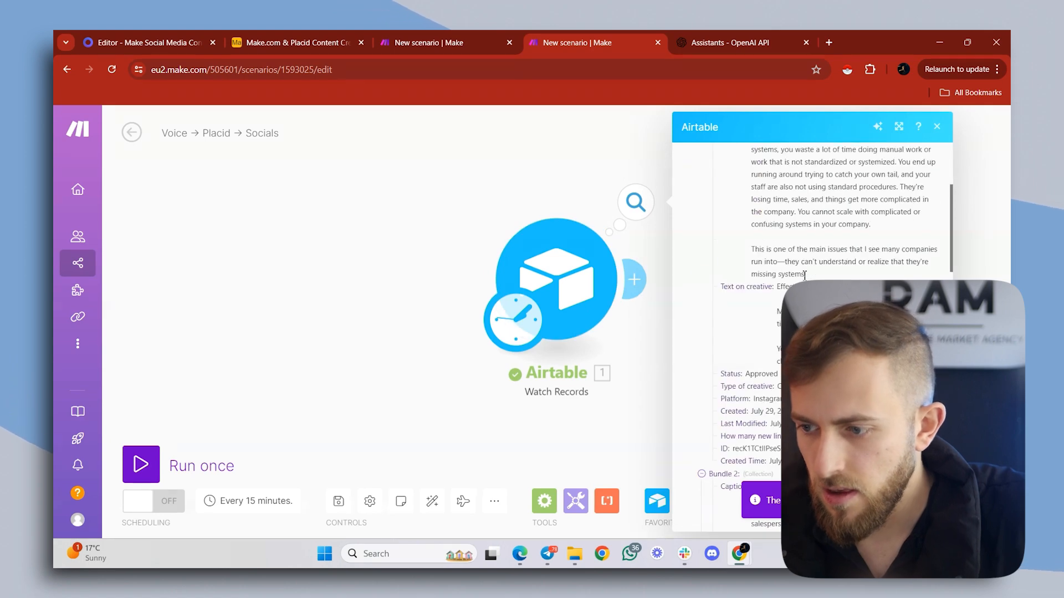
scroll(800, 276, "up", 10)
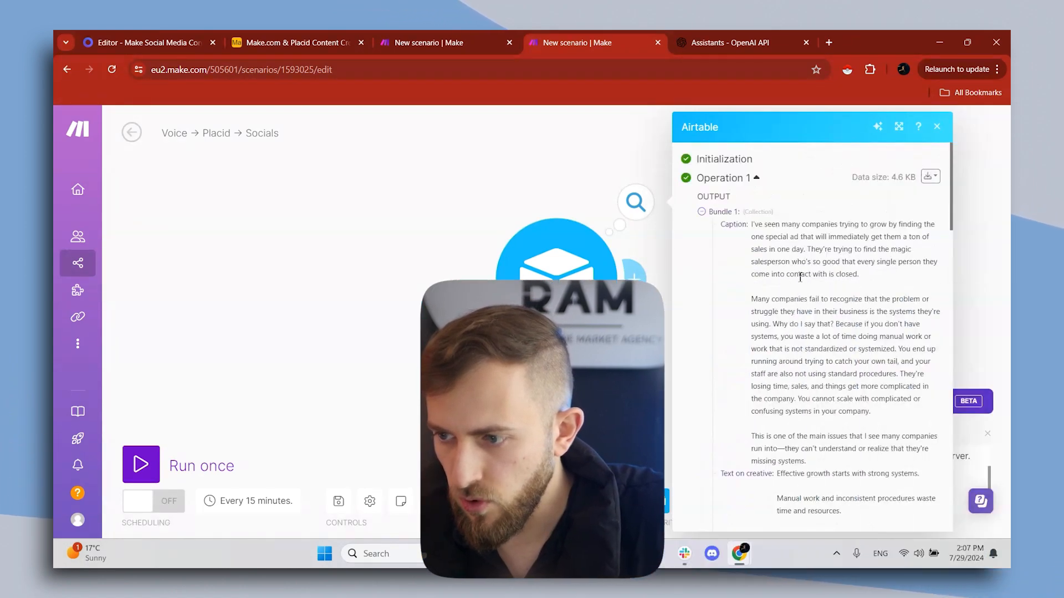
left_click(702, 211)
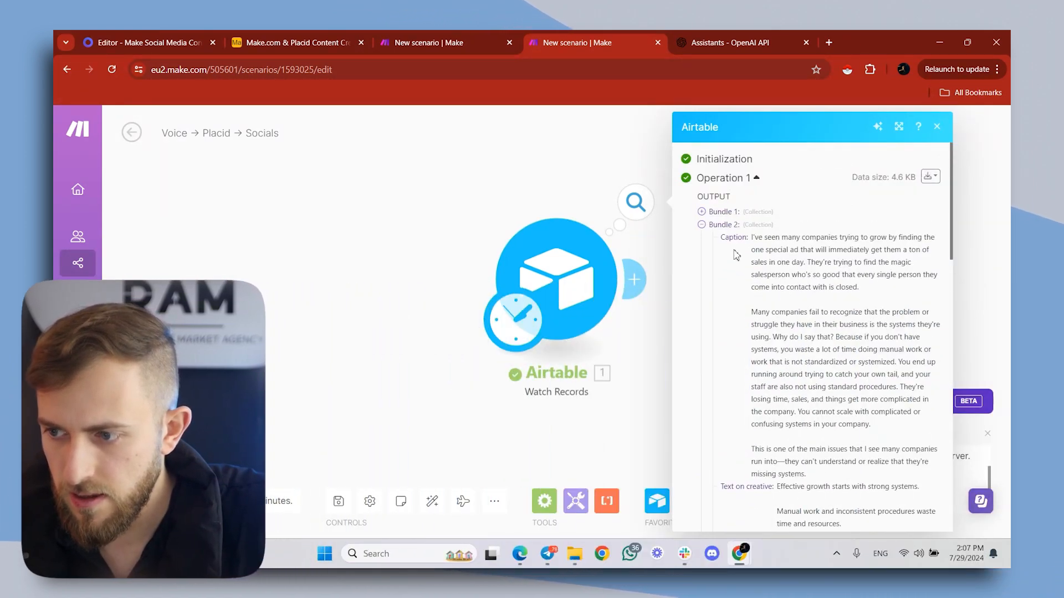
left_click(702, 224)
left_click(702, 238)
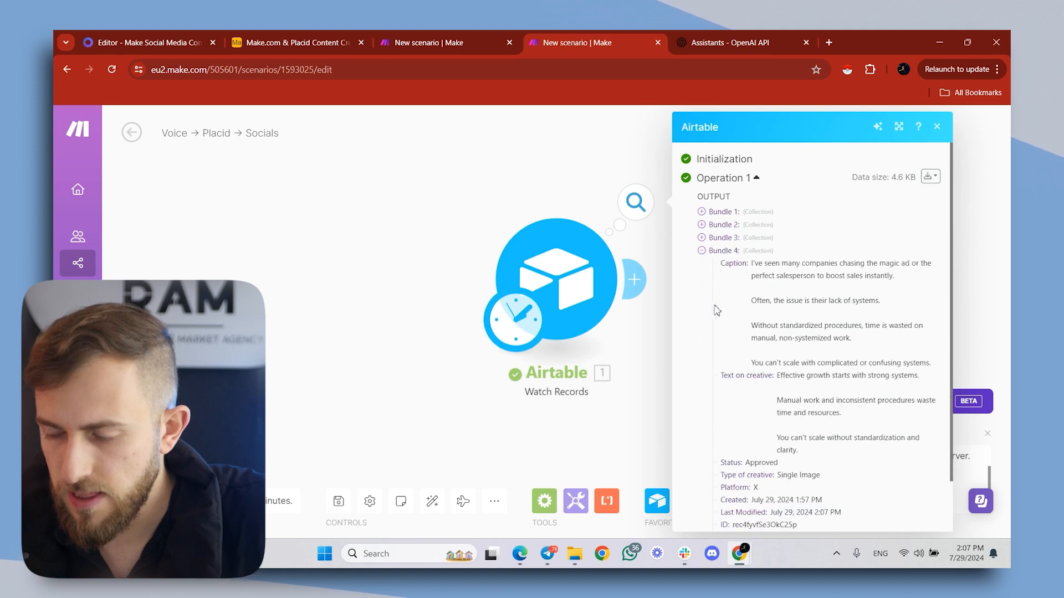
left_click(701, 250)
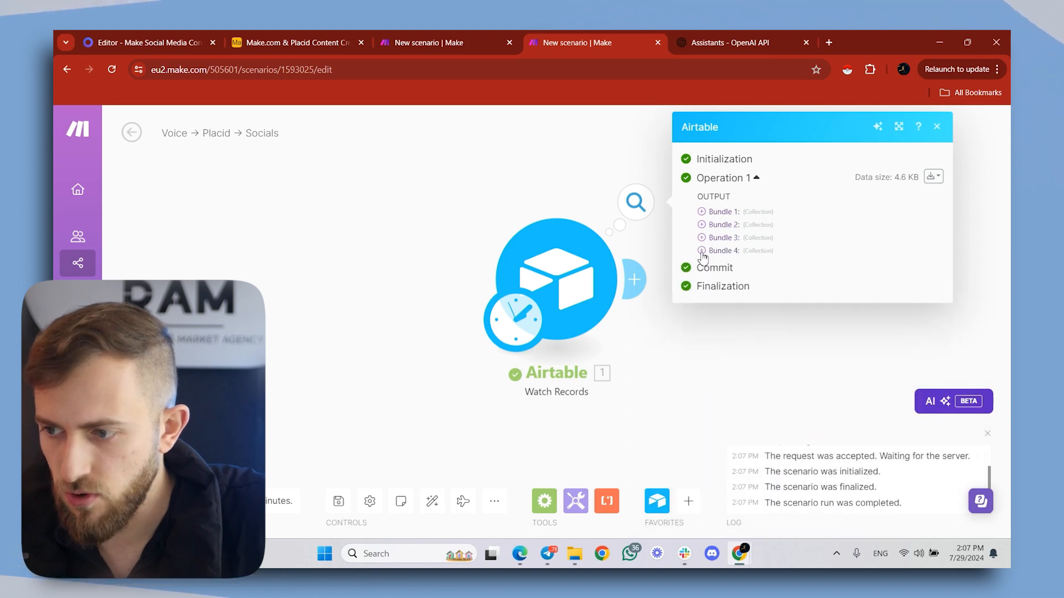
left_click(541, 173)
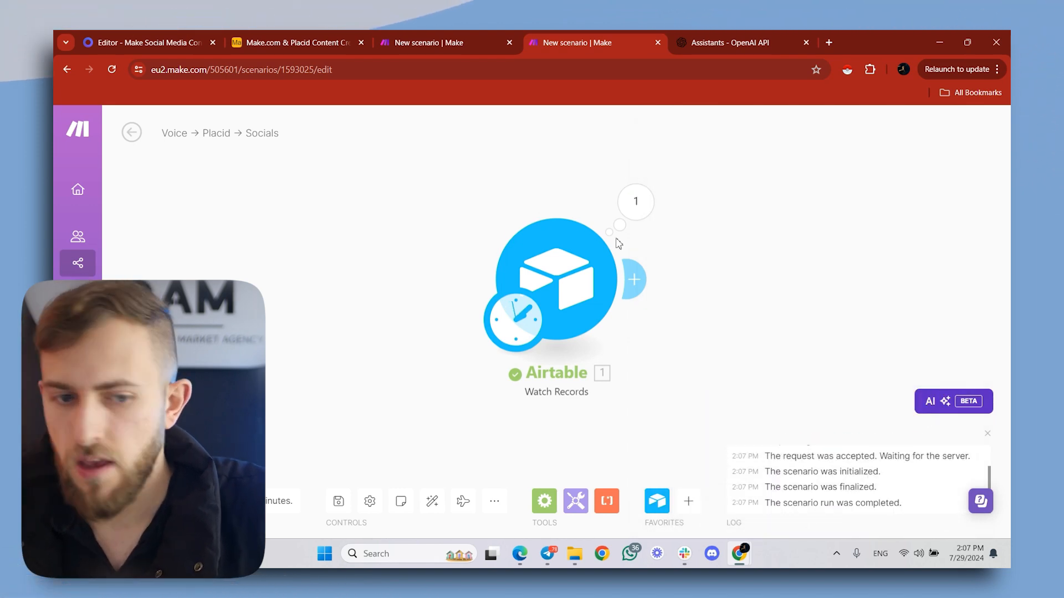
- Add a Router after the Airtable trigger and extend it to four routes
left_click(637, 277)
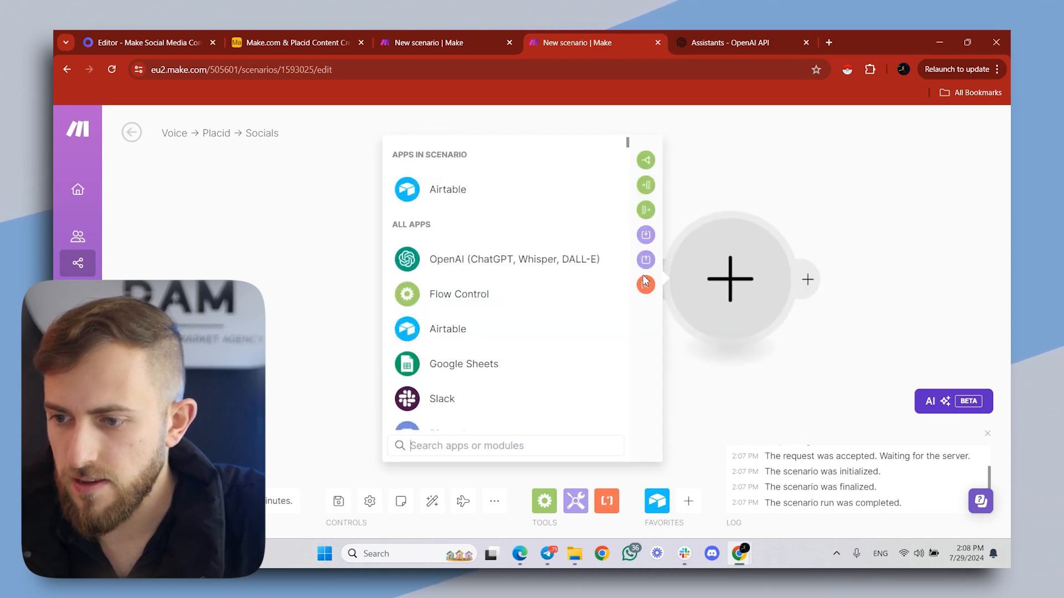
left_click(647, 161)
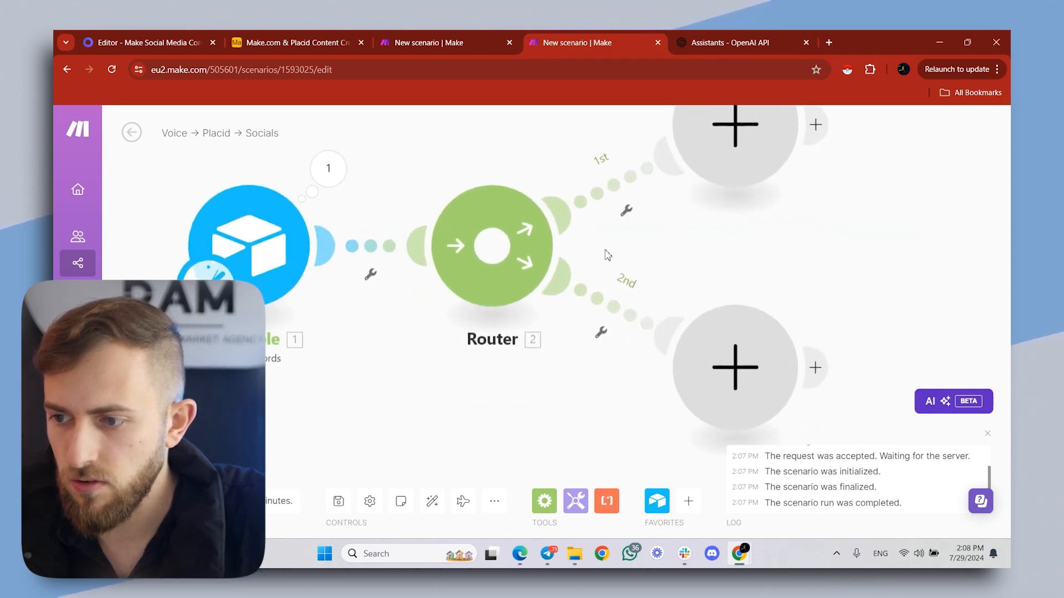
left_click(496, 162)
scroll(513, 267, "down", 5)
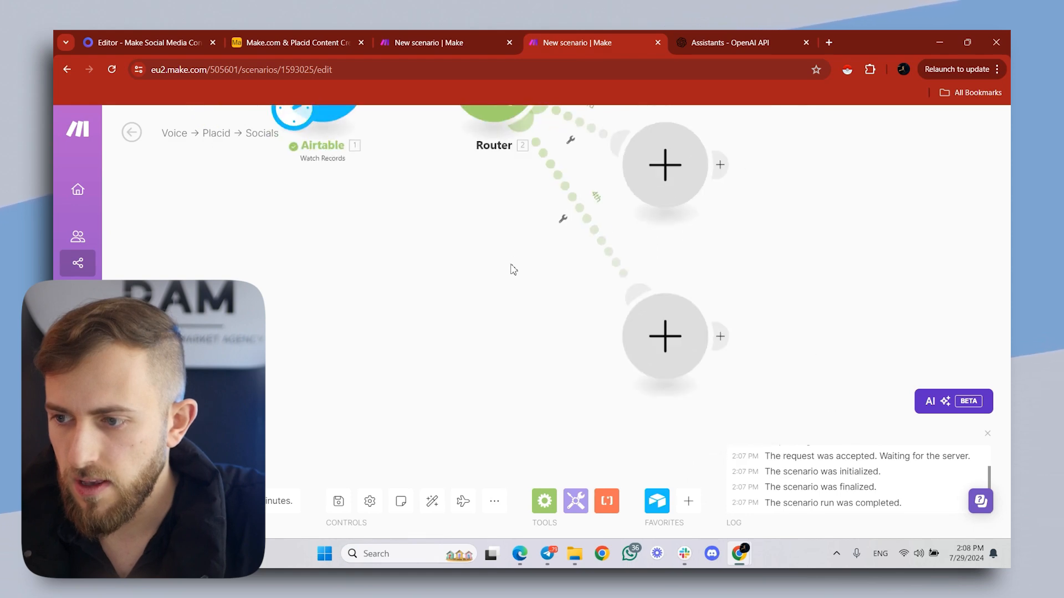
- Set up a filter on the router's first route and label it "Instagram?"
left_click_drag(691, 199, 694, 222)
scroll(677, 213, "down", 1)
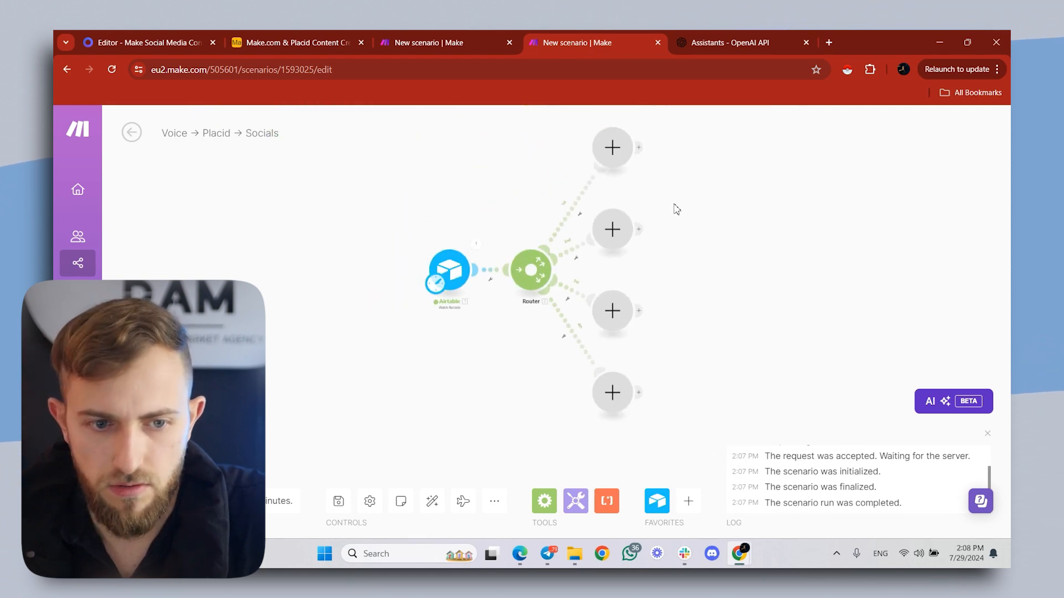
left_click(570, 216)
left_click(610, 224)
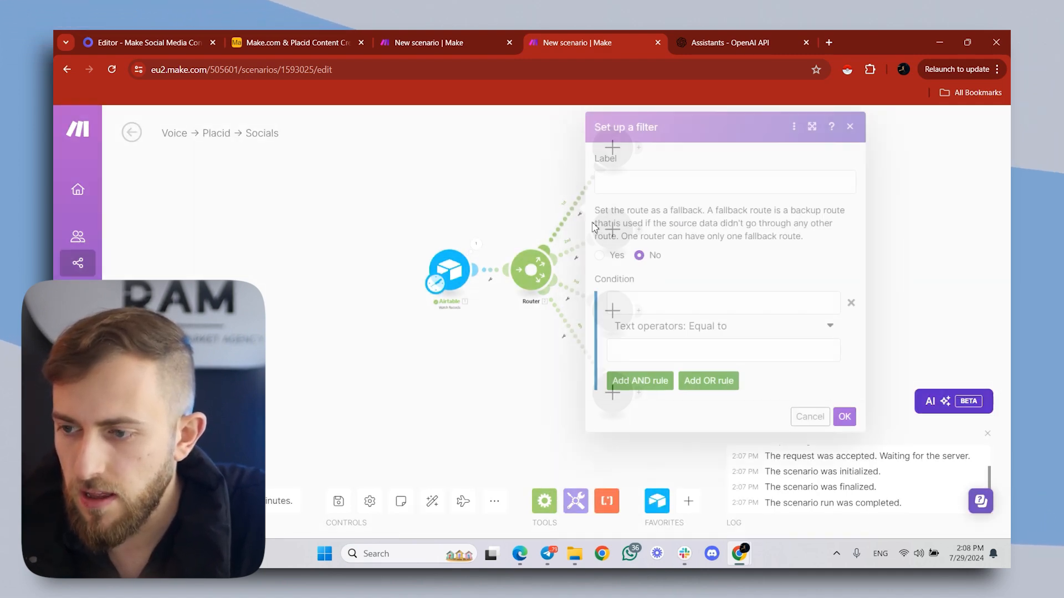
left_click(613, 179)
type("Instagram")
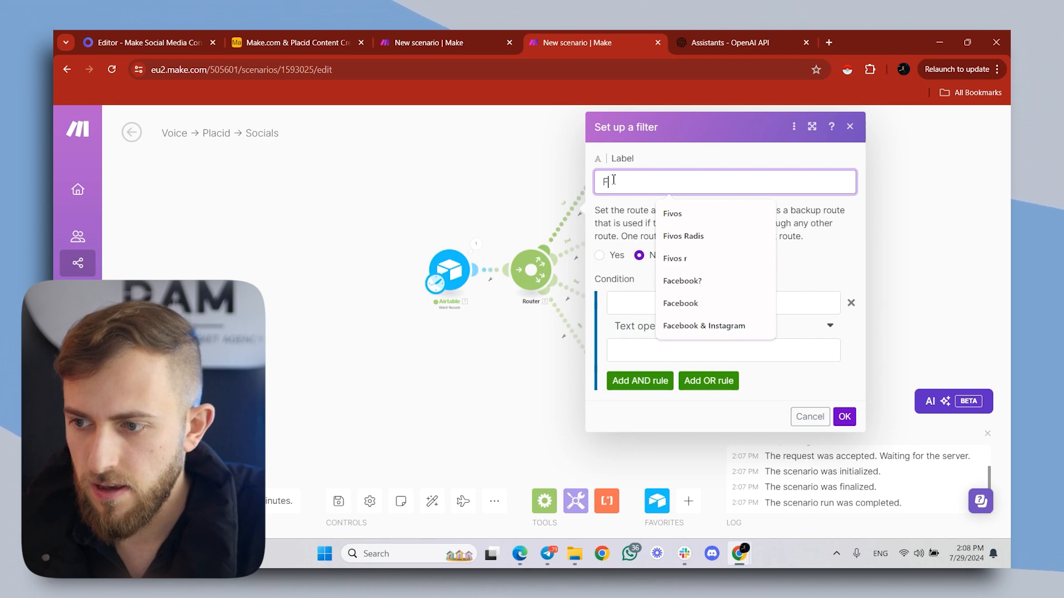
type("?")
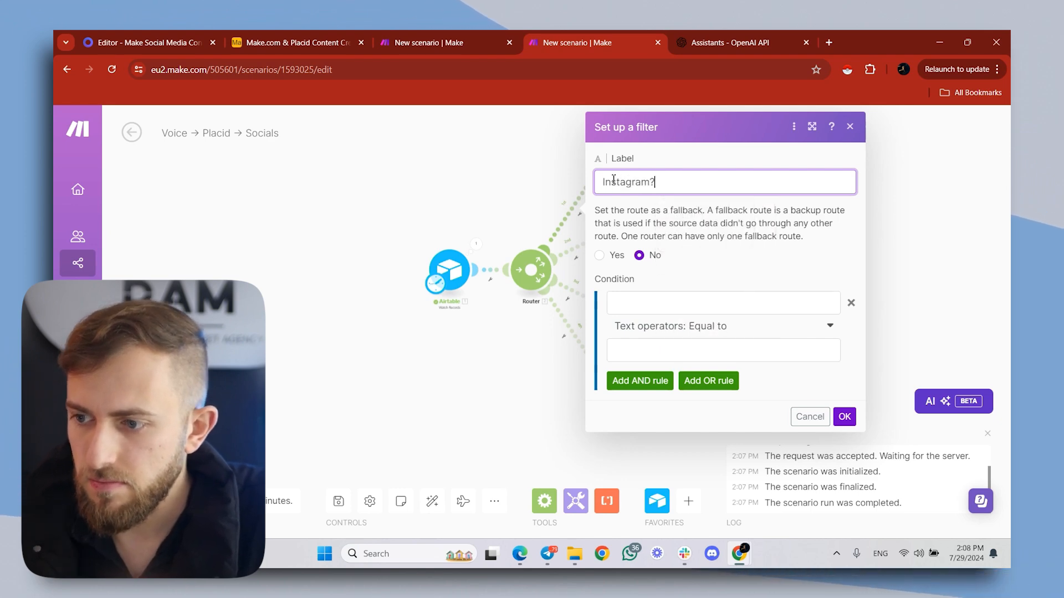
- Set the first route's filter condition to Platform equal to (case insensitive) Instagram and save the filter
left_click(718, 302)
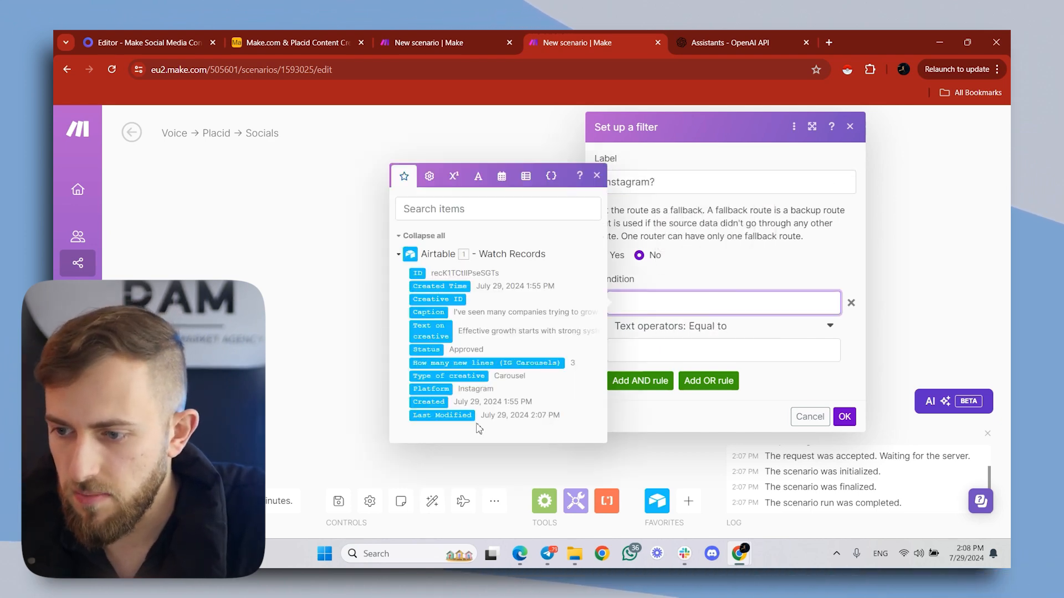
left_click(425, 388)
left_click(720, 326)
left_click(666, 468)
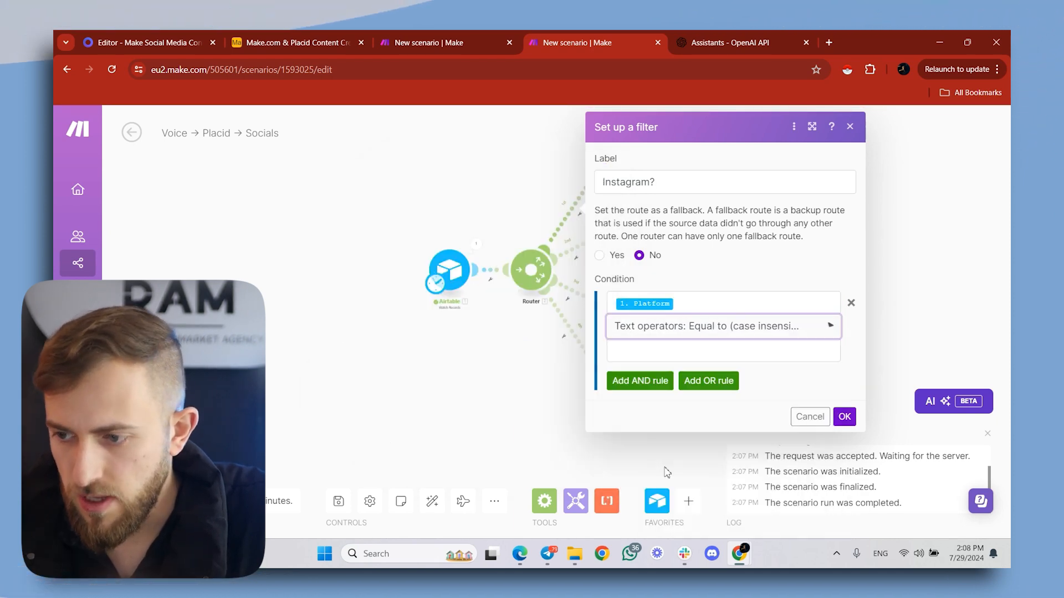
left_click(669, 346)
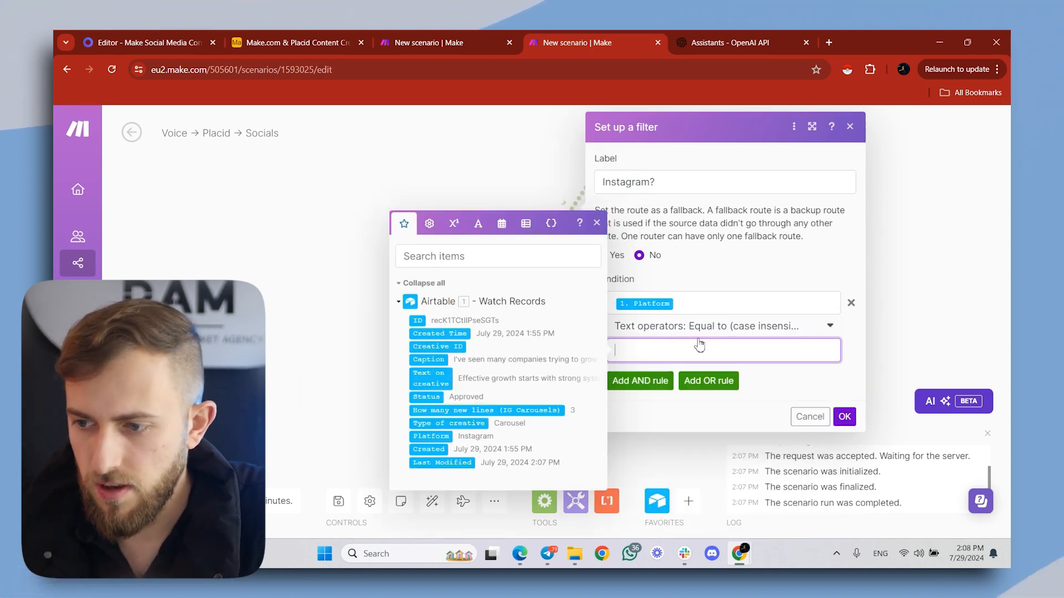
type("Instagram")
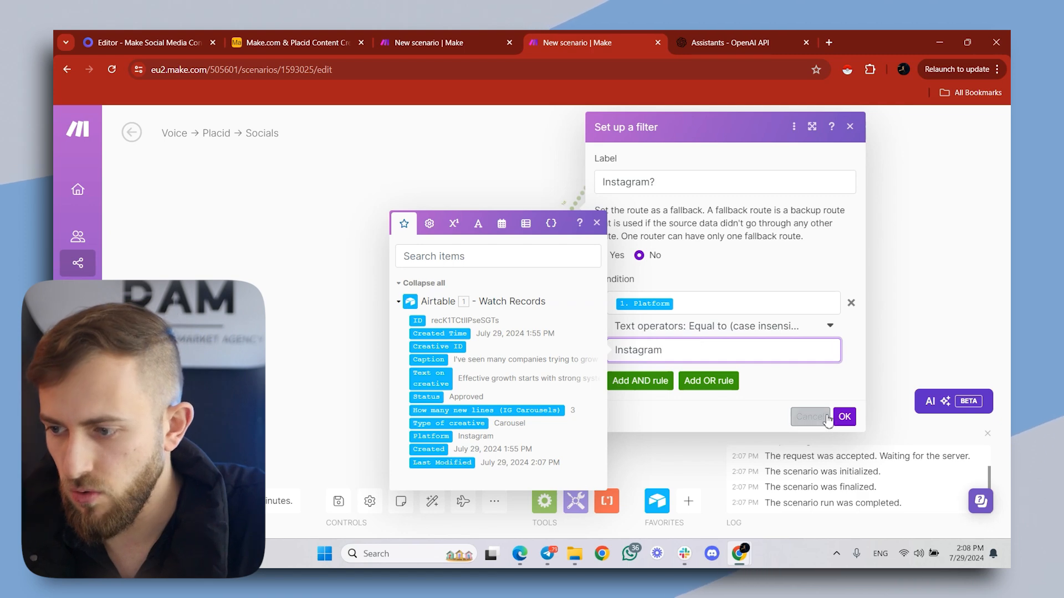
left_click(845, 416)
- Set up a filter on the router's second route and label it "Linkedin?"
left_click(577, 258)
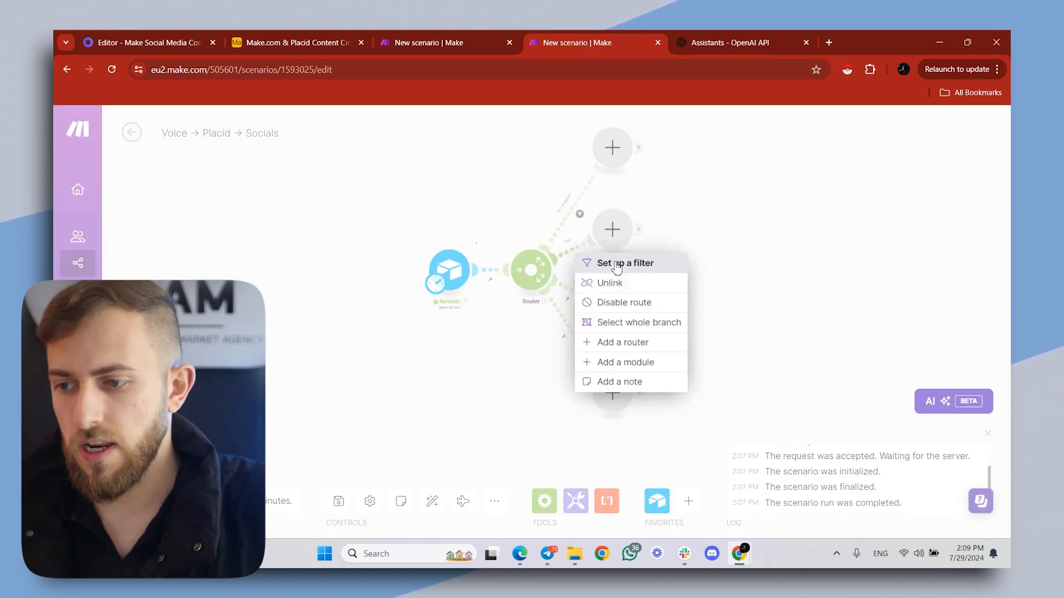
left_click(620, 265)
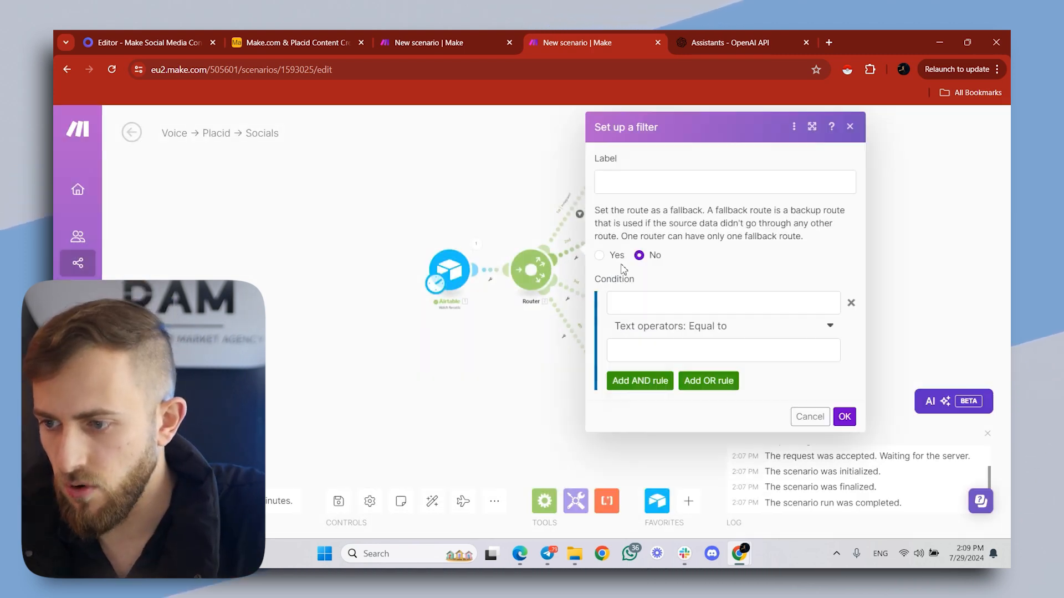
left_click(615, 183)
type("L")
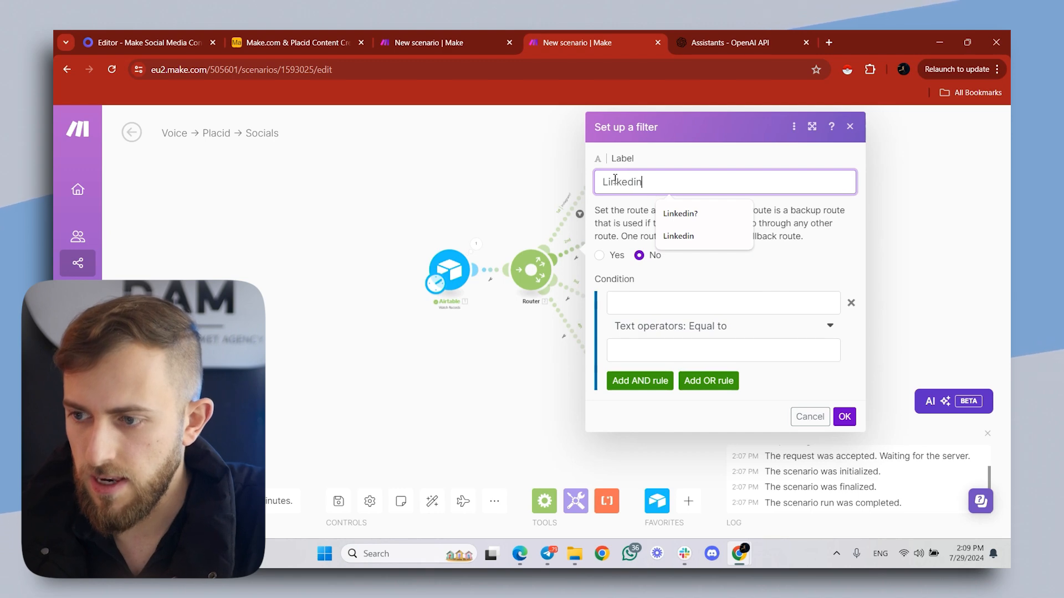
type("inkedin?")
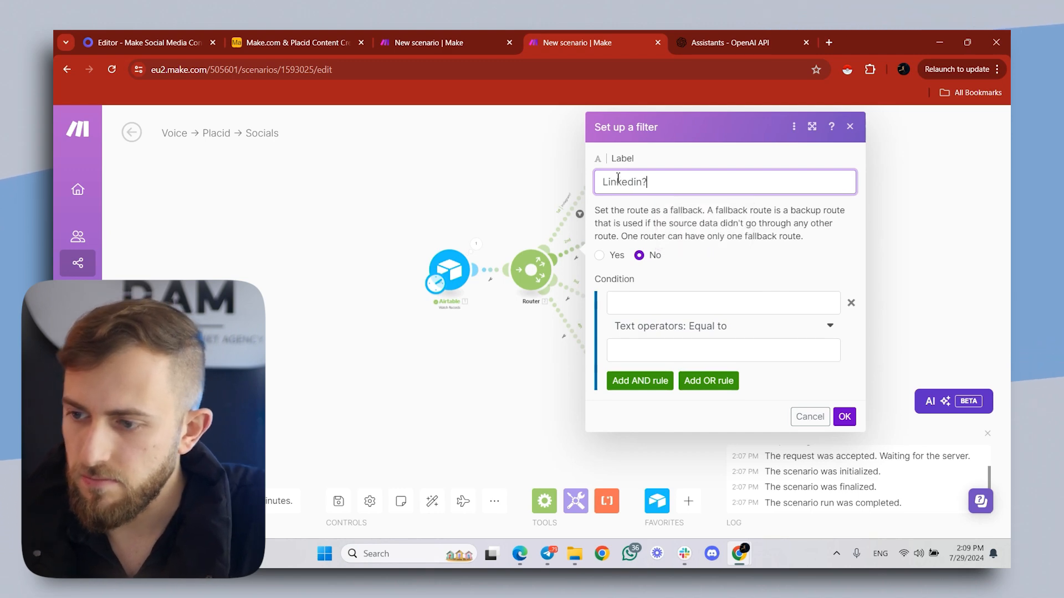
- Set the second route's filter condition to Platform equal to (case insensitive) Linkedin and save the filter
left_click(638, 304)
left_click(453, 389)
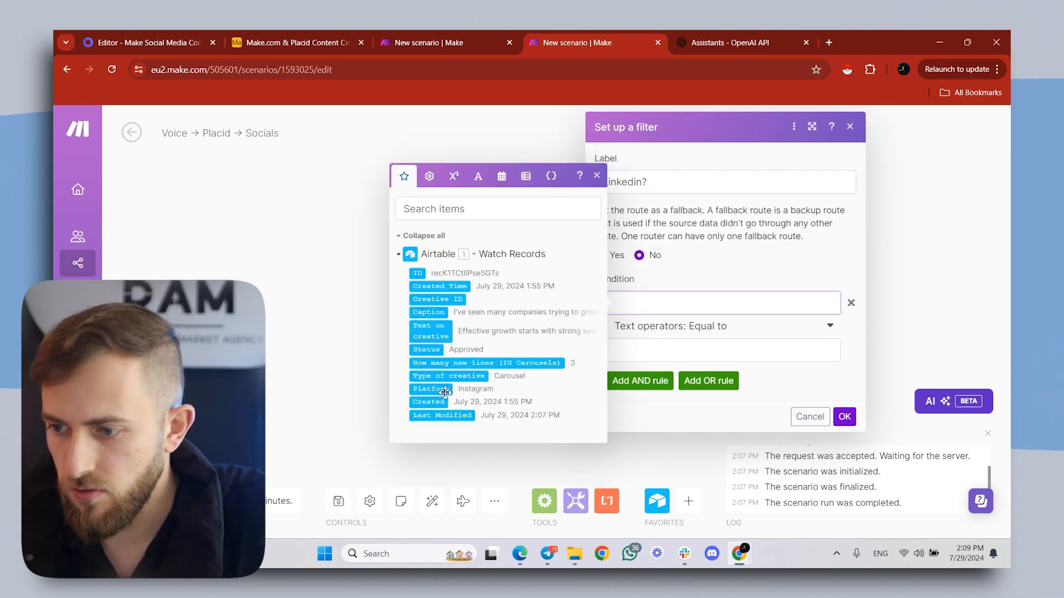
left_click(688, 327)
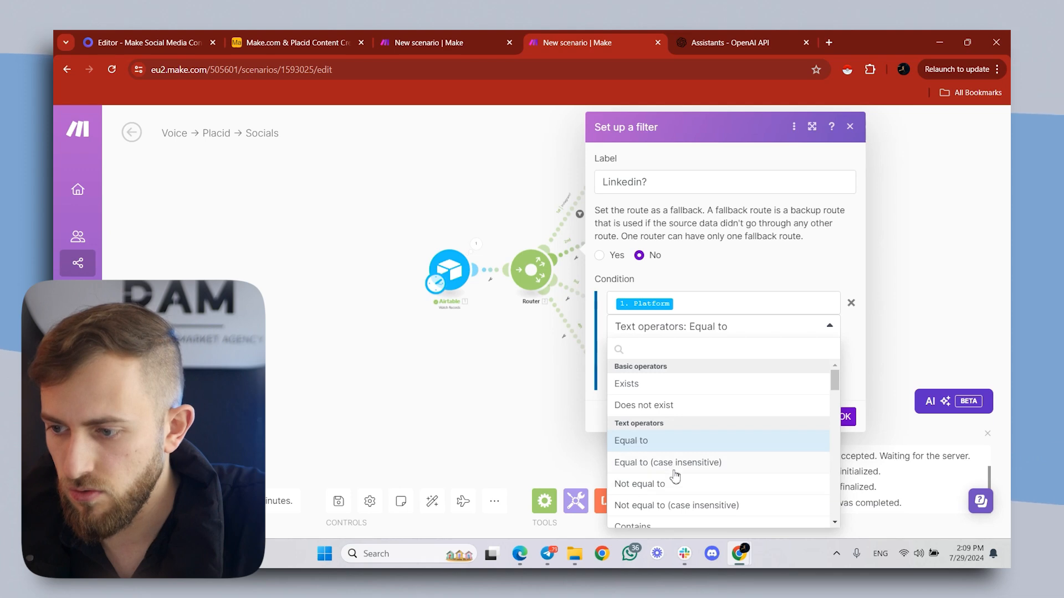
left_click(675, 463)
left_click(707, 348)
type("Linkedin")
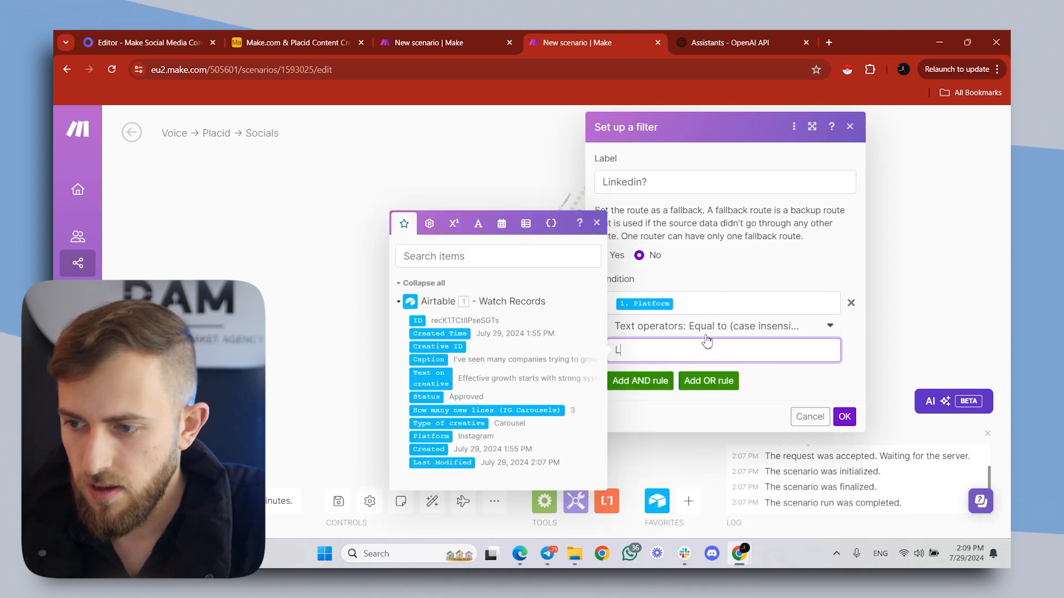
left_click(839, 422)
- Set up a filter on the router's third route and label it "X?"
right_click(577, 292)
left_click(601, 305)
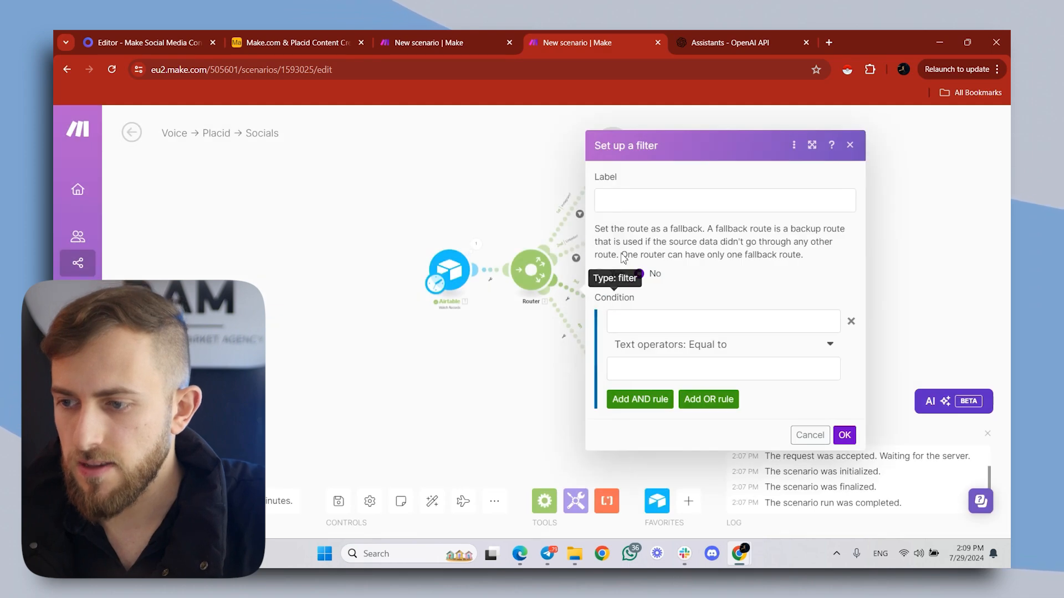
left_click(646, 200)
type("\\x")
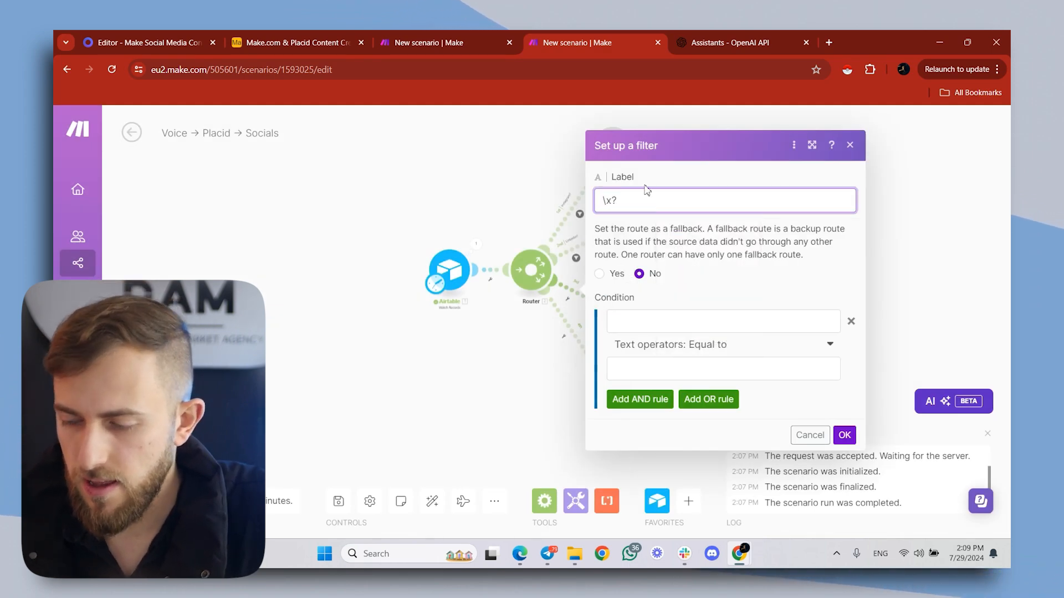
type("?")
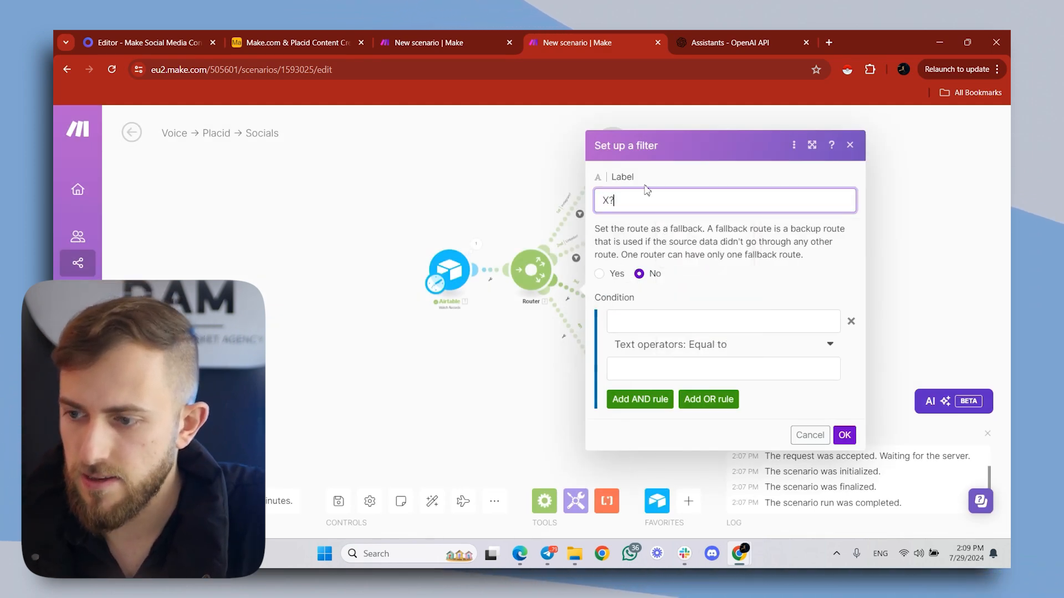
- Set the third route's filter condition to Platform equal to (case insensitive) X and save the filter
left_click(665, 322)
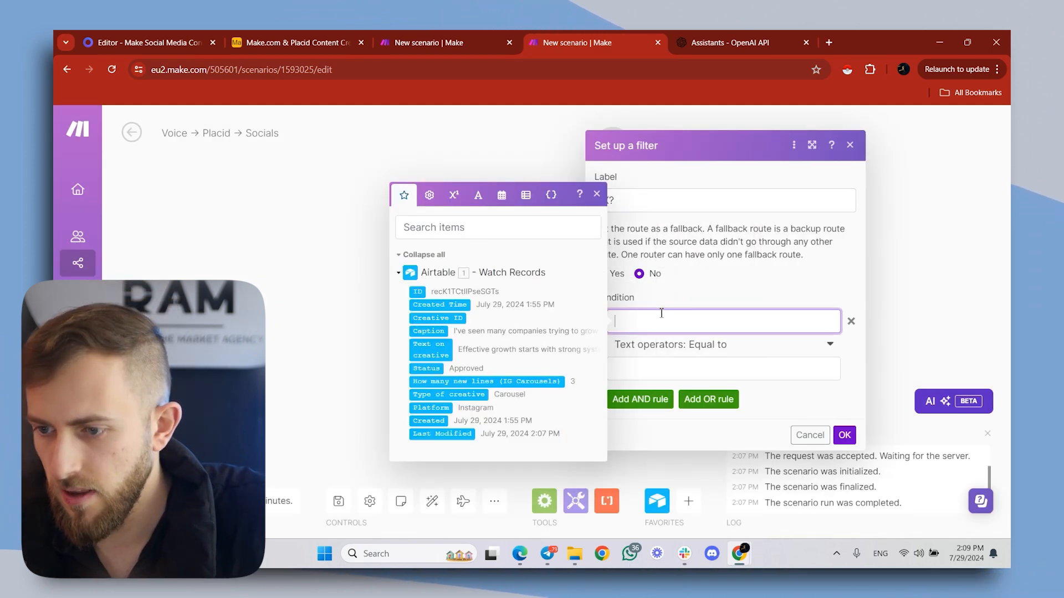
left_click(430, 408)
left_click(732, 347)
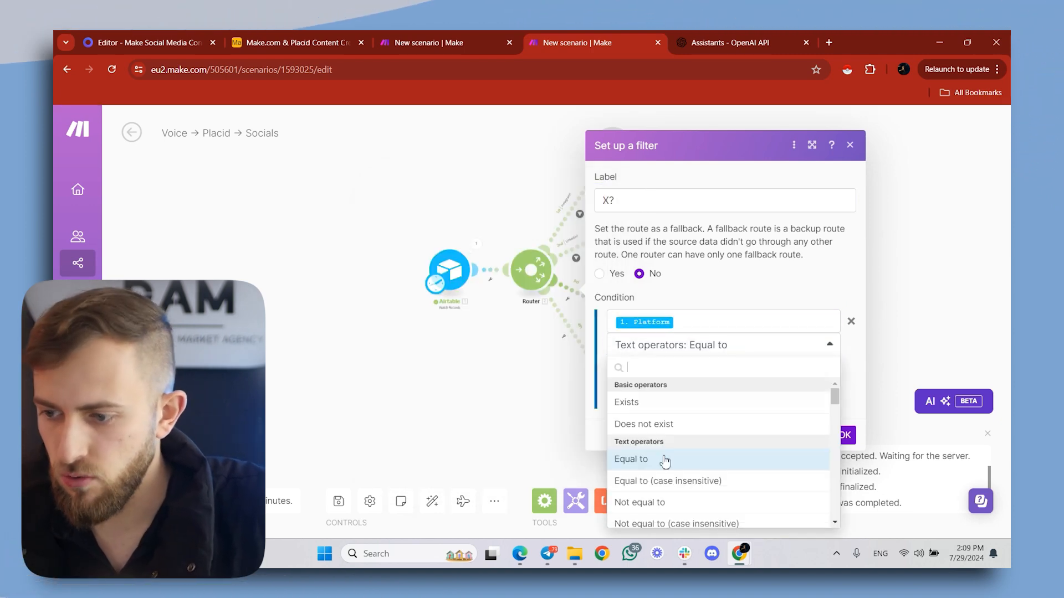
left_click(665, 481)
left_click(672, 379)
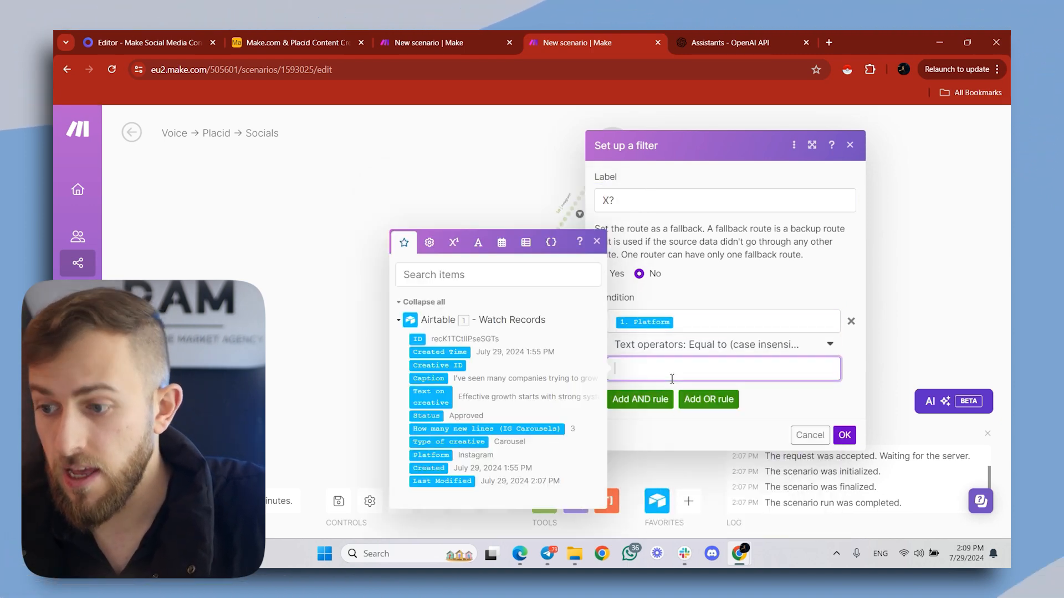
type("X")
key("Return")
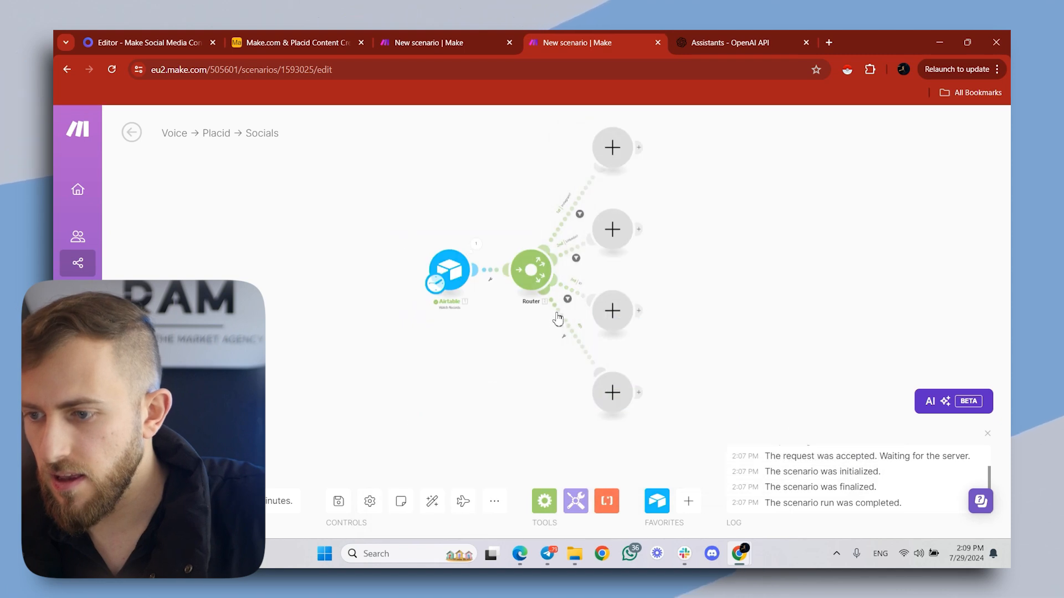
- Set up a filter on the router's fourth route and label it "Facebook?"
left_click(575, 335)
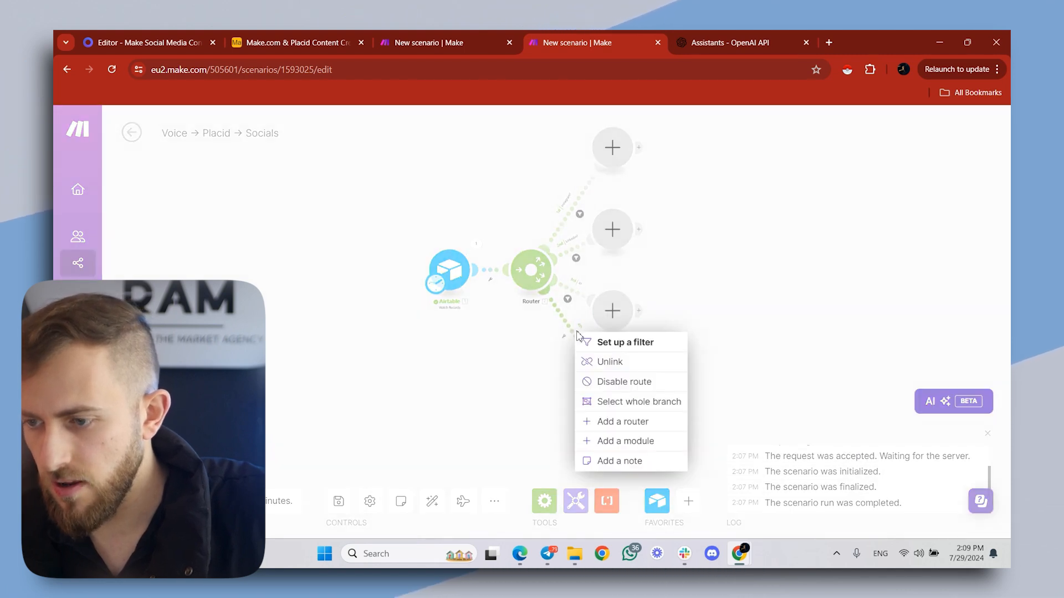
left_click(623, 347)
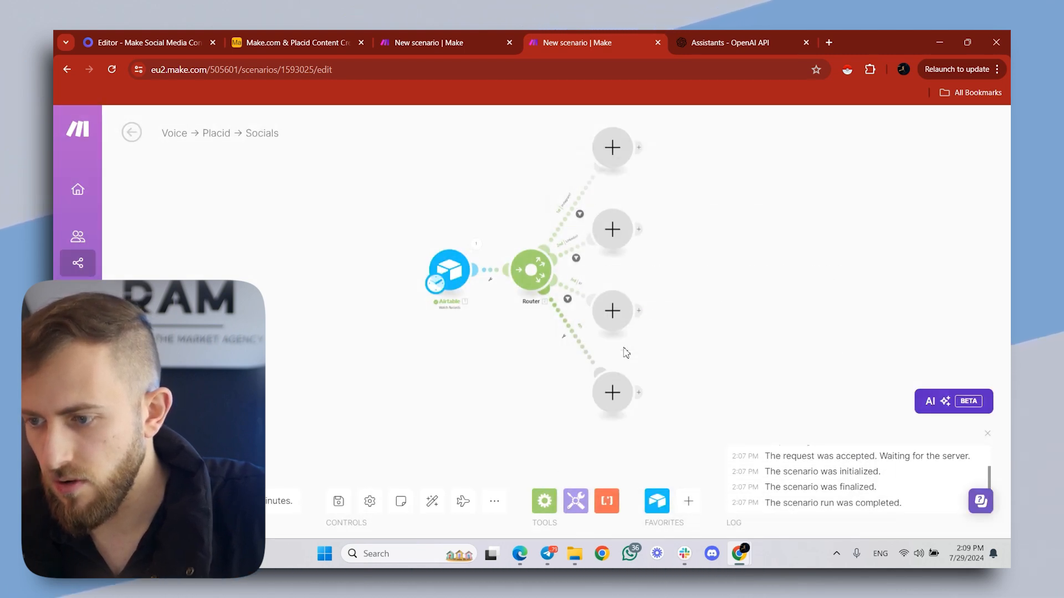
left_click(636, 242)
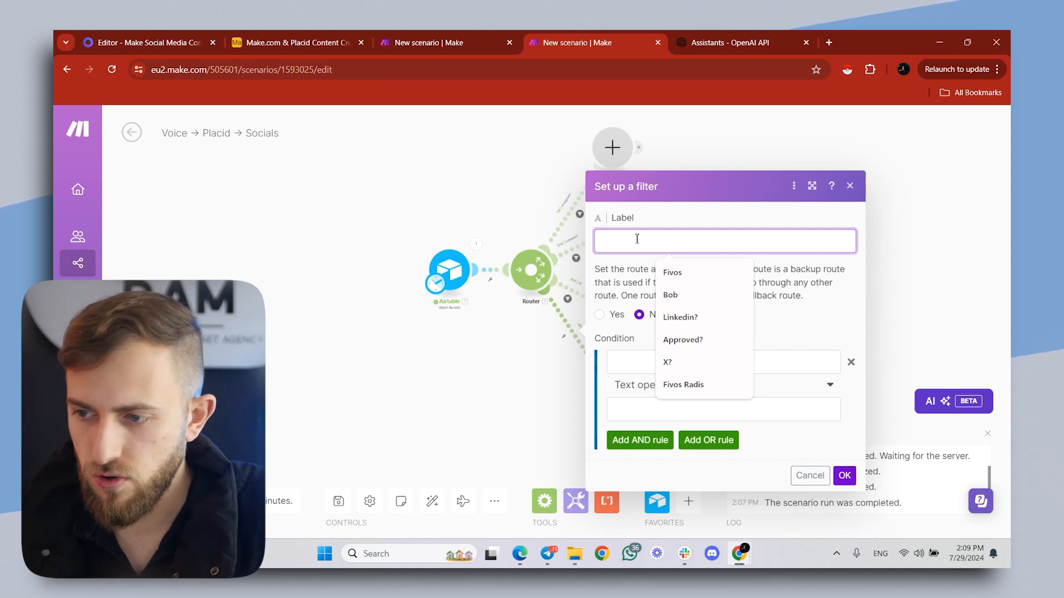
type("Facebook?")
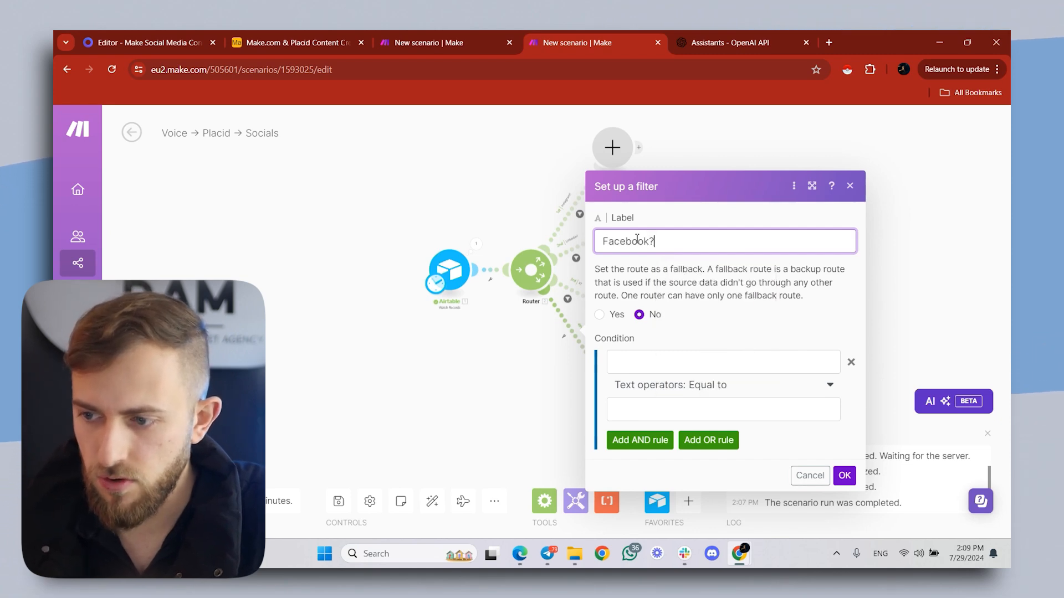
- Set the fourth route's filter condition to Platform equal to (case insensitive) Facebook and save the filter
left_click(626, 363)
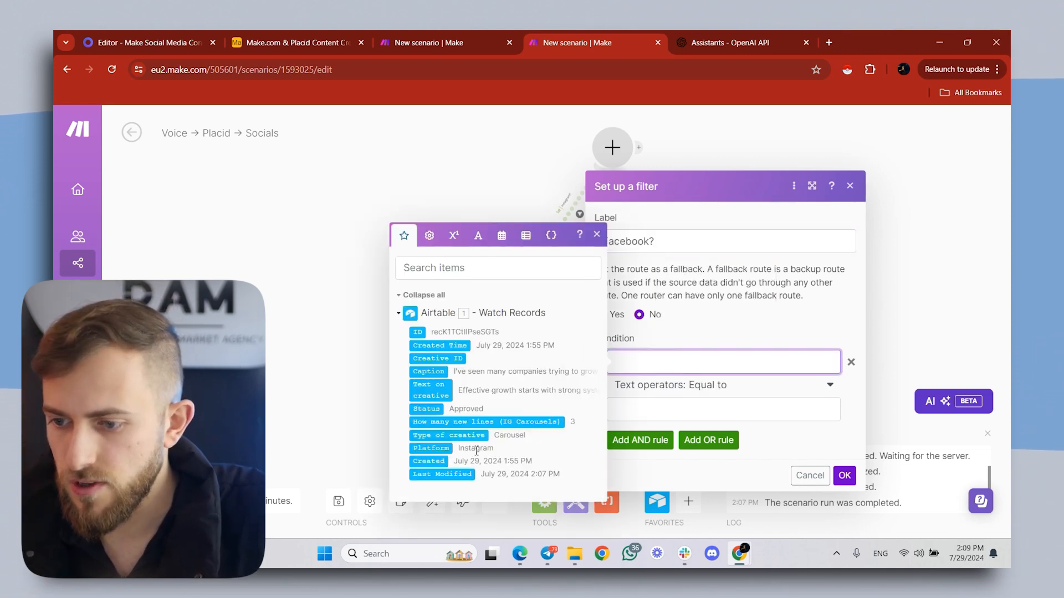
left_click(415, 454)
left_click(684, 384)
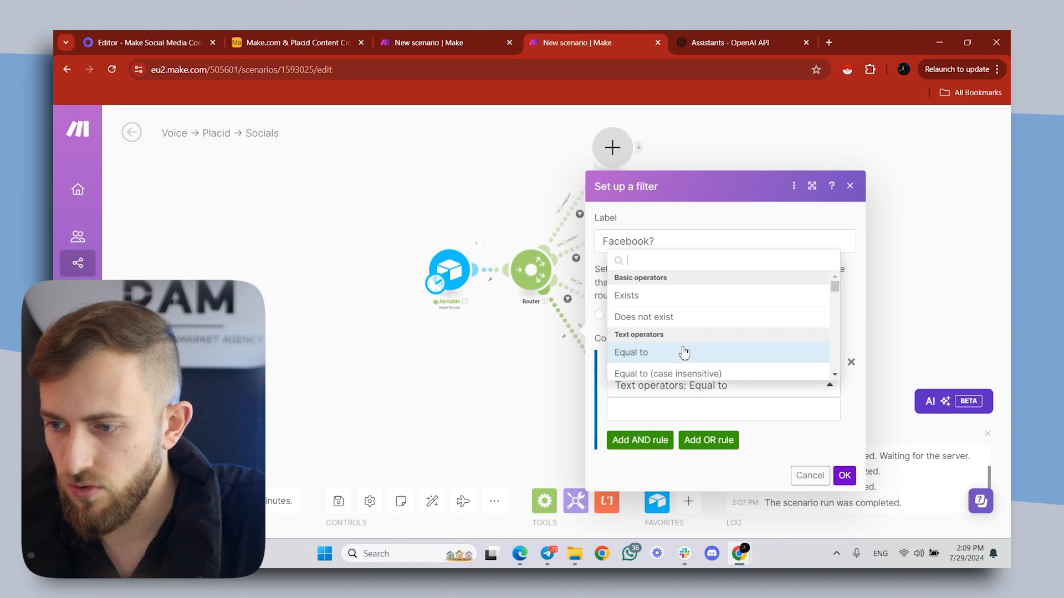
left_click(687, 373)
left_click(703, 409)
type("Facebook")
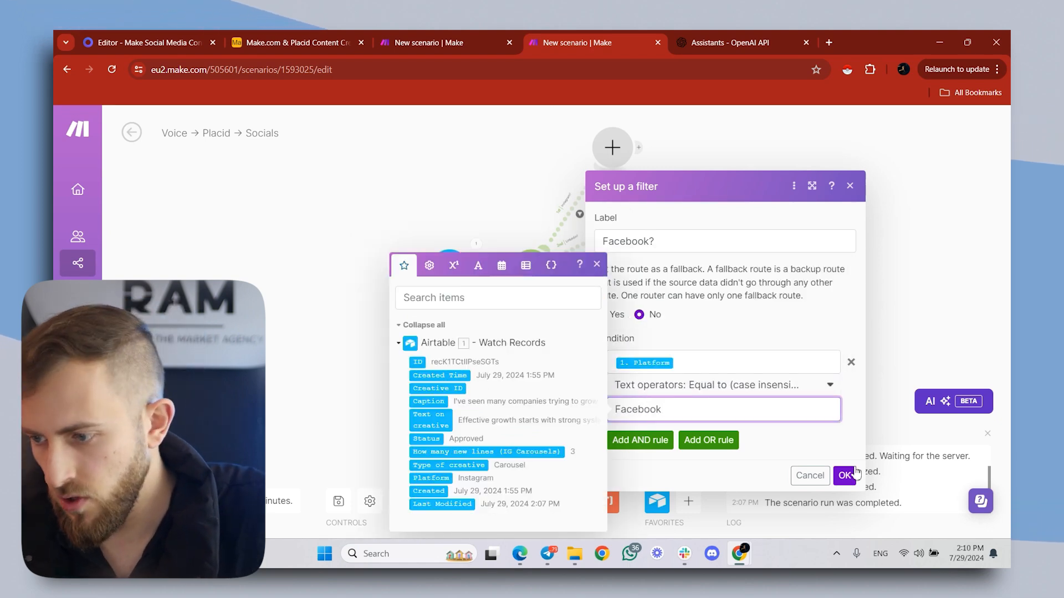
left_click(854, 472)
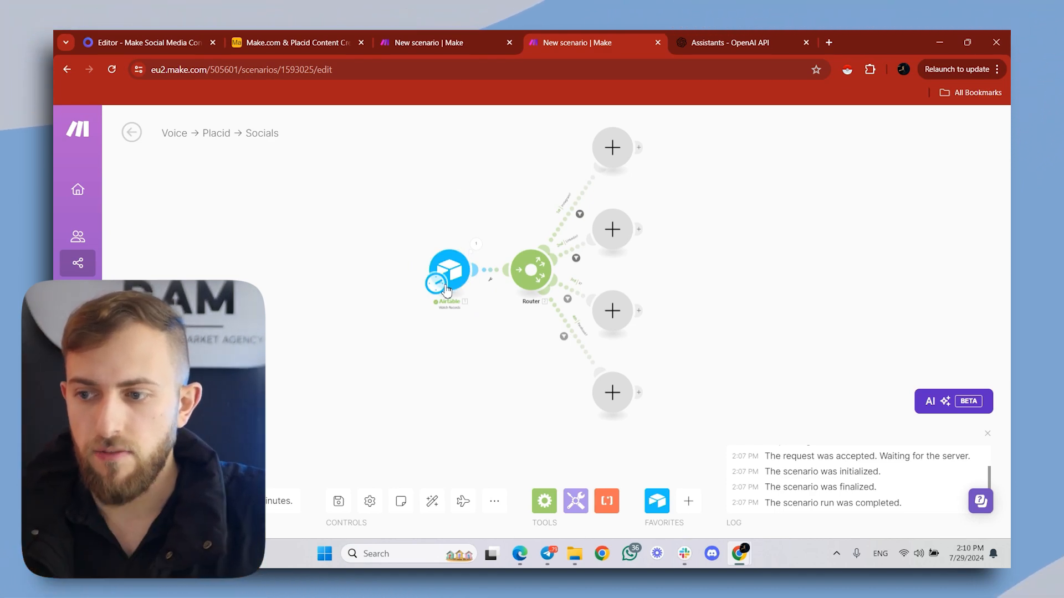
- Add an Iterator module at the end of the Instagram route and open its Array field for mapping
scroll(575, 206, "up", 4)
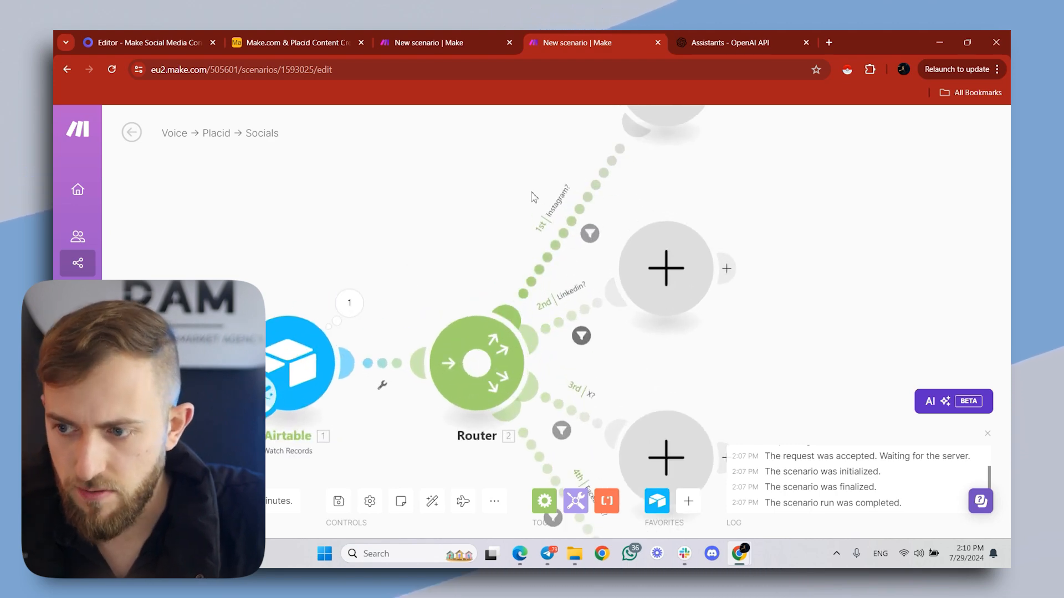
scroll(528, 232, "down", 4)
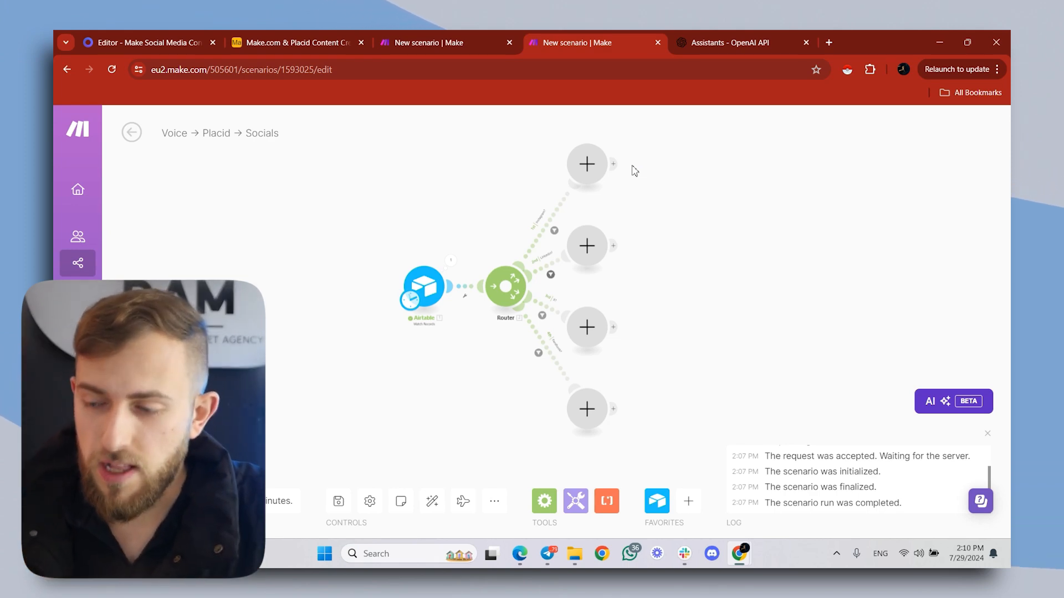
scroll(579, 241, "up", 2)
left_click(571, 234)
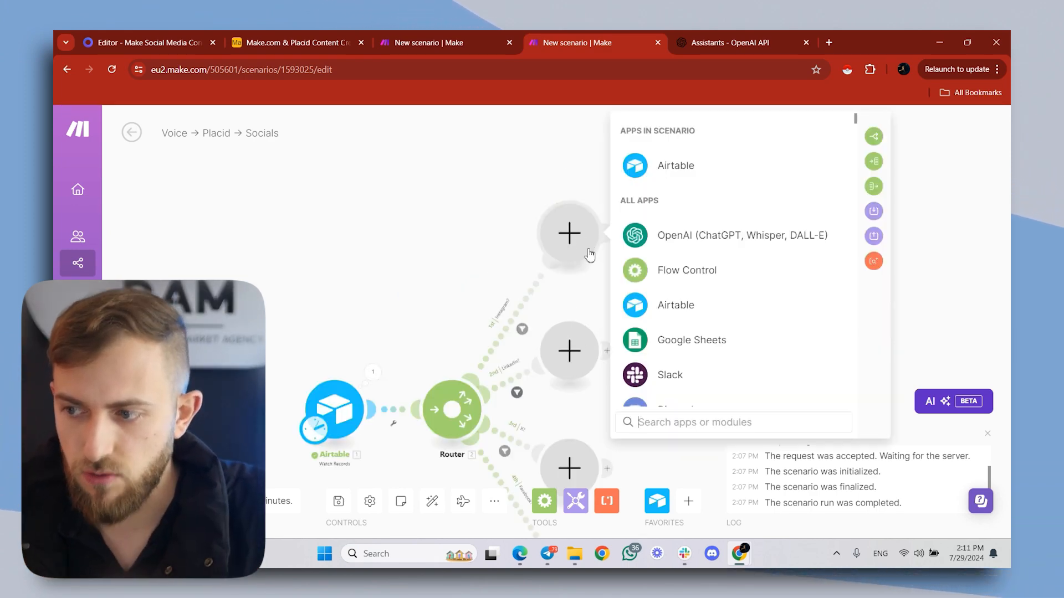
left_click(876, 164)
left_click(687, 245)
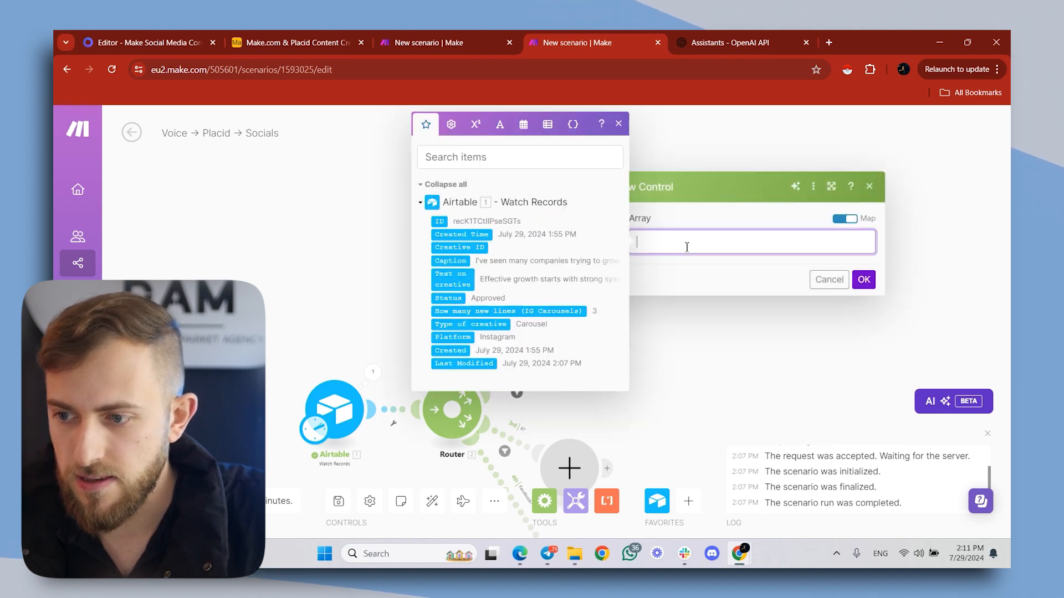
left_click(700, 151)
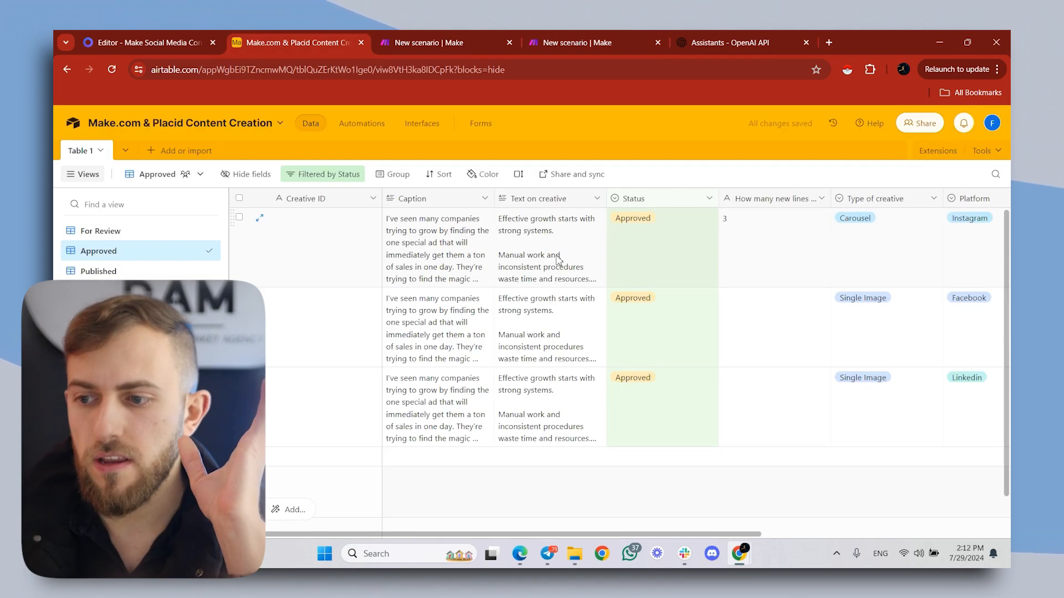
- Examine the paragraph breaks in the first approved Airtable record's Text on creative field
left_click(555, 236)
scroll(554, 239, "down", 2)
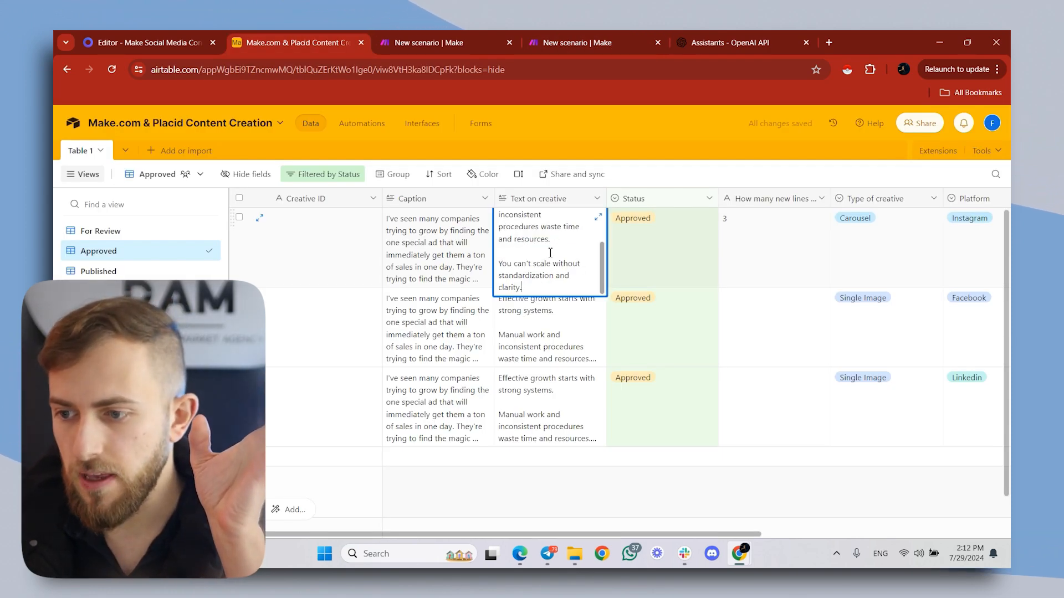
scroll(546, 249, "up", 2)
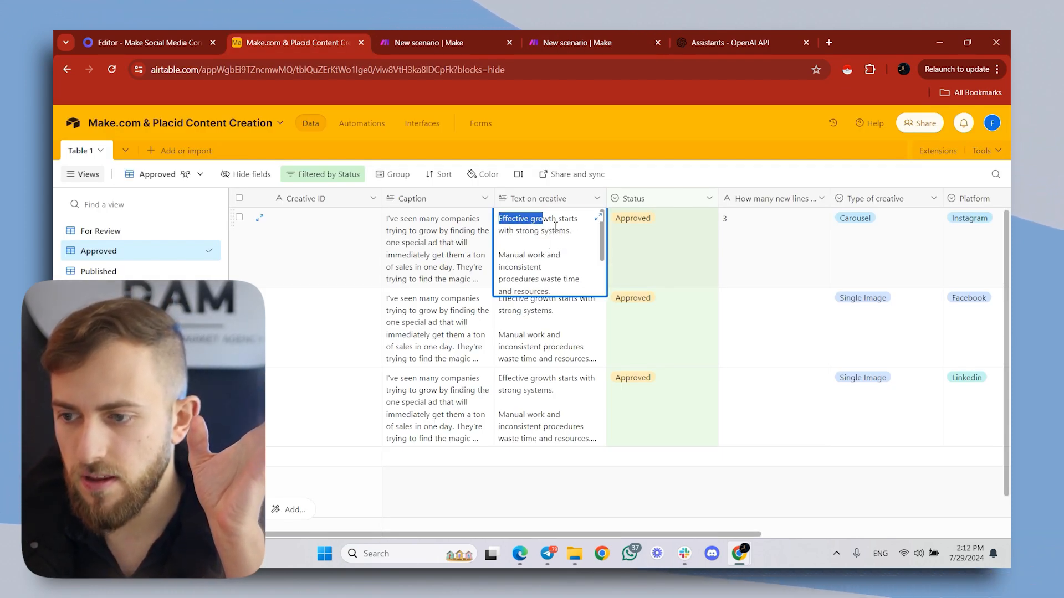
left_click_drag(556, 226, 579, 249)
left_click_drag(502, 259, 551, 291)
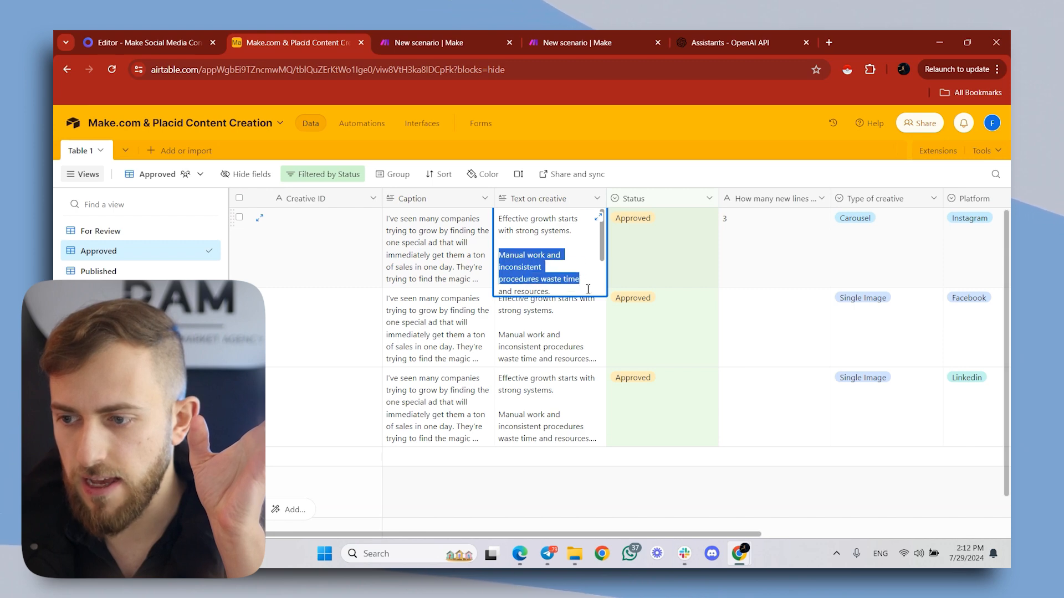
scroll(500, 272, "down", 1)
left_click_drag(499, 264, 523, 287)
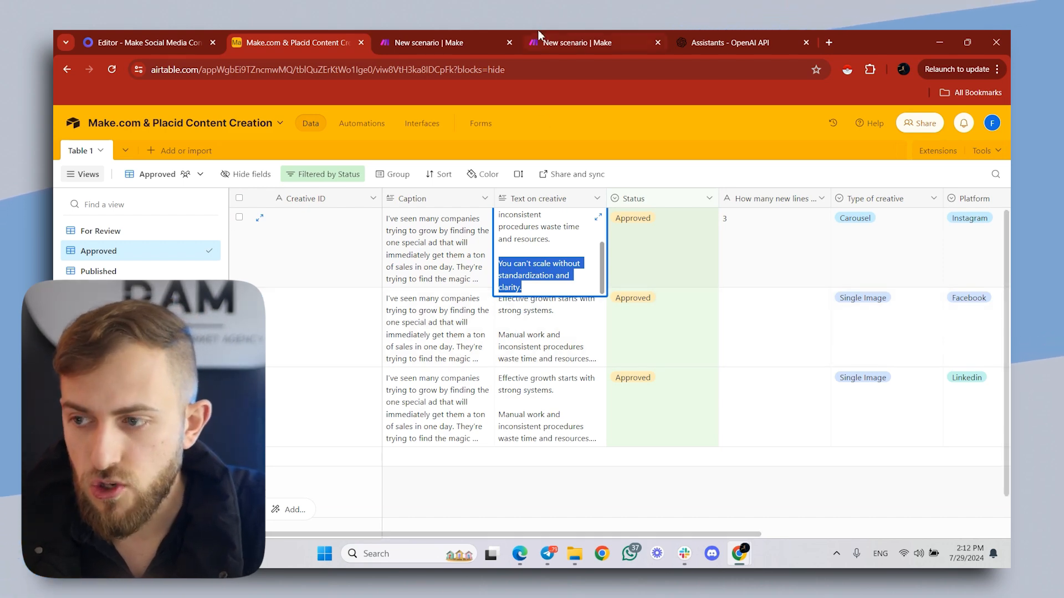
- Return to the second Make scenario and set the Iterator's Array to split Airtable's Text on creative by newline, saving the module
left_click(554, 42)
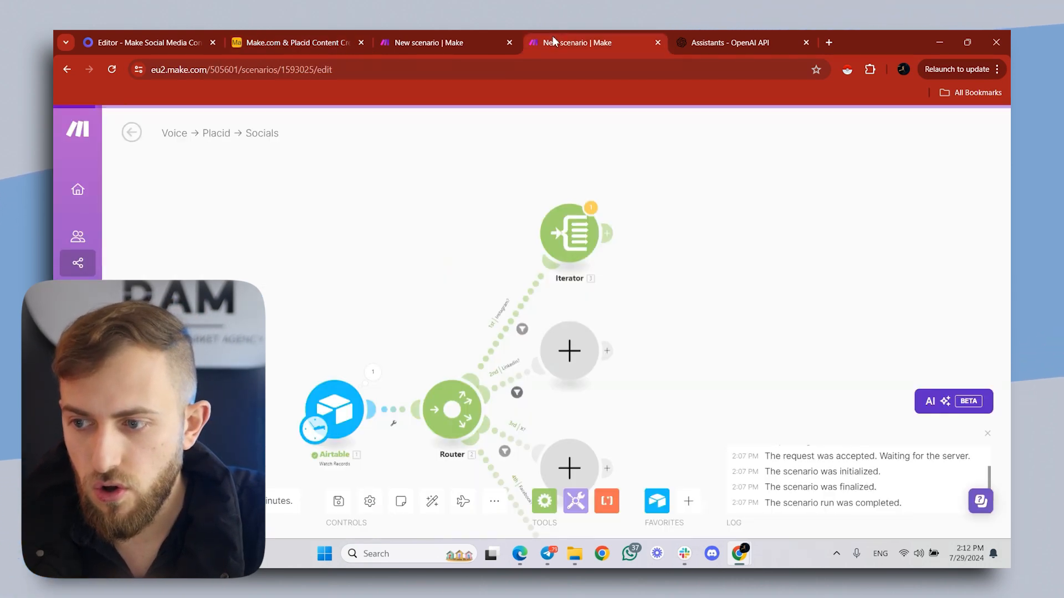
left_click(577, 235)
left_click(692, 237)
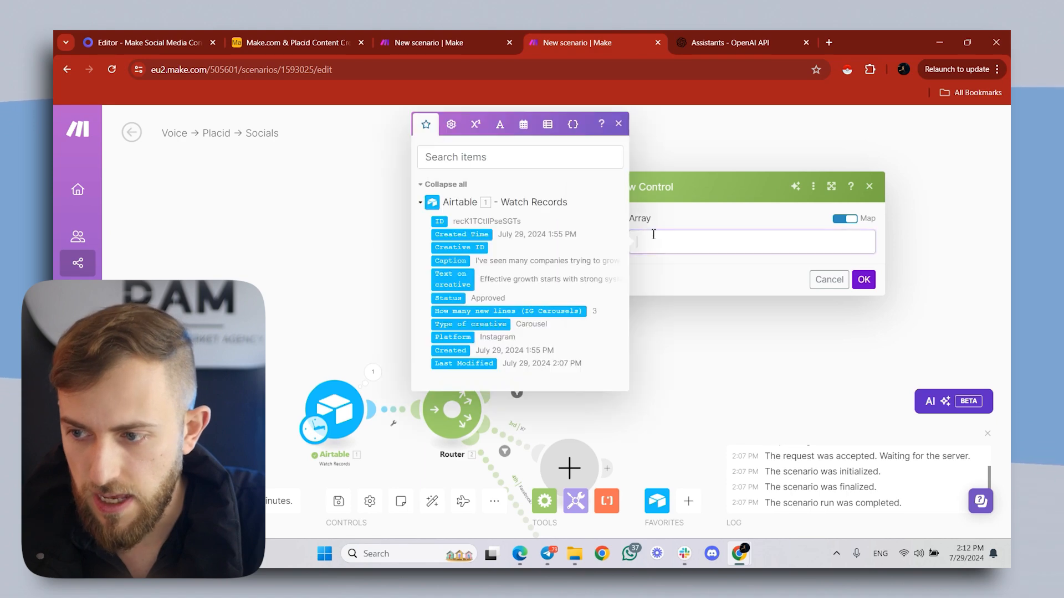
left_click(461, 279)
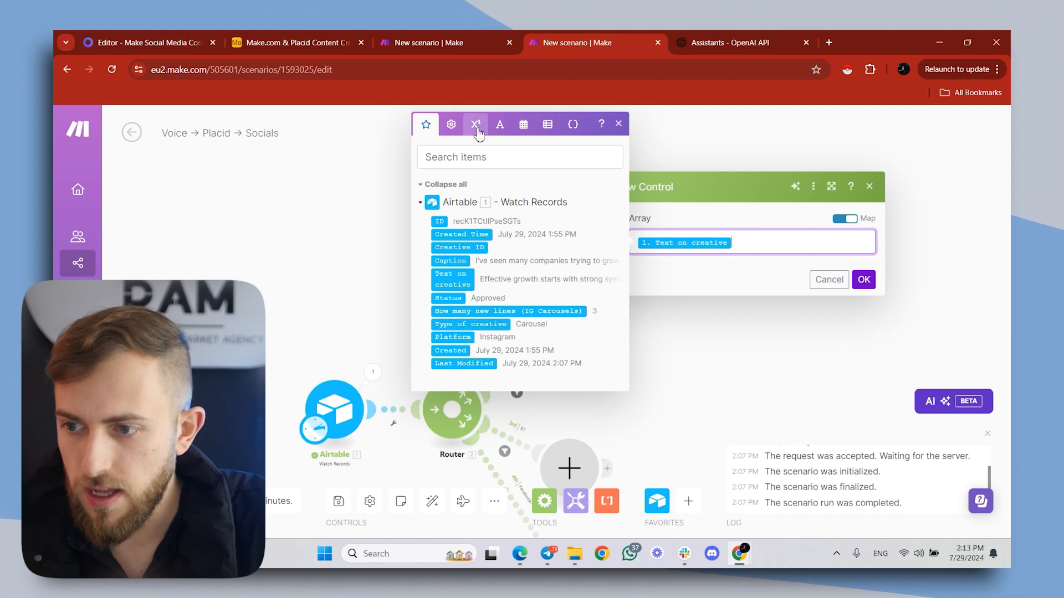
left_click(498, 131)
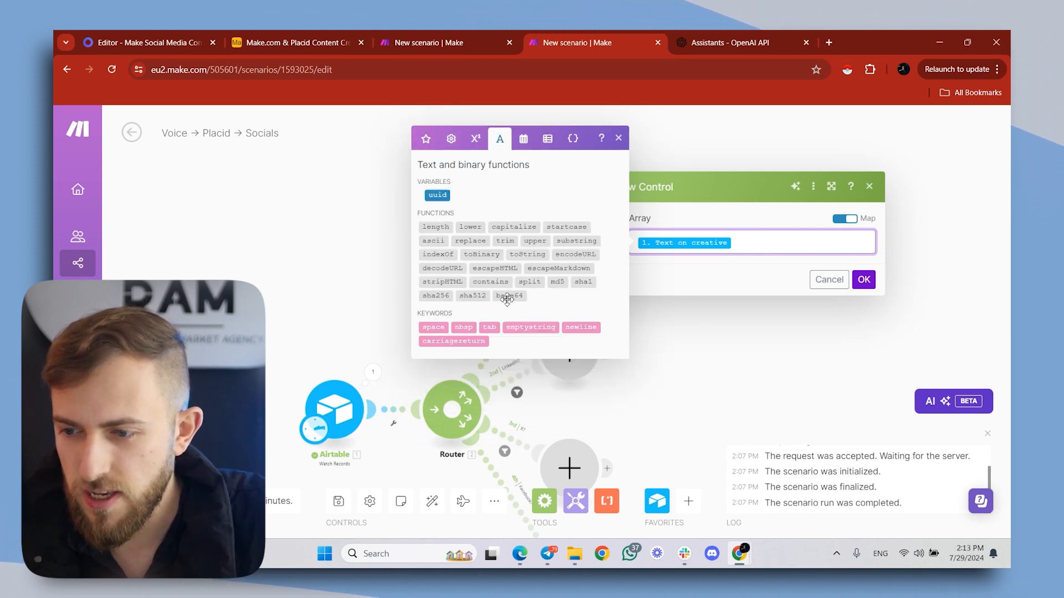
left_click(530, 282)
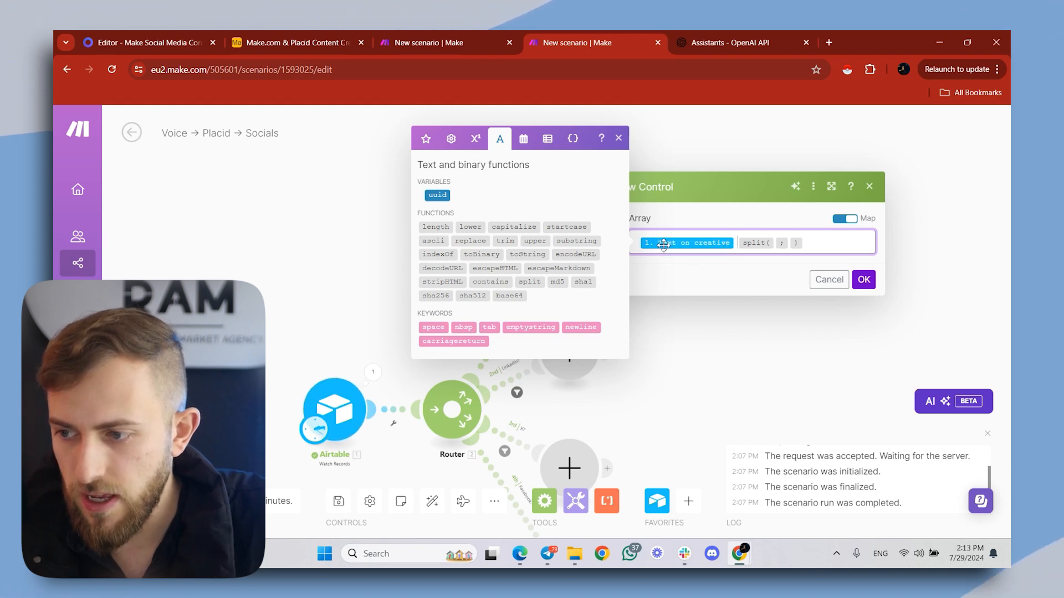
left_click_drag(676, 247, 776, 249)
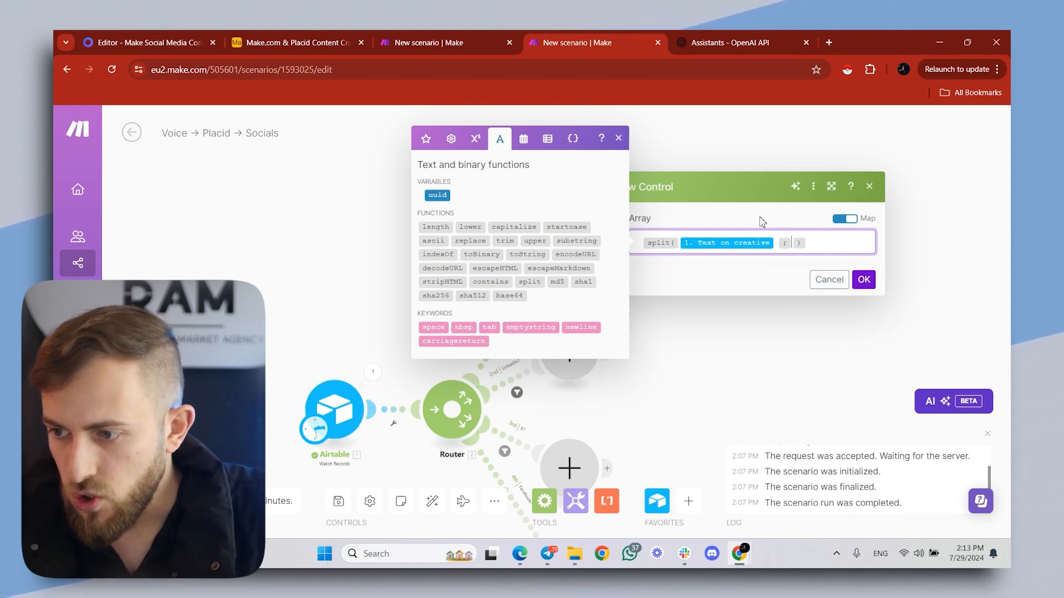
left_click(579, 327)
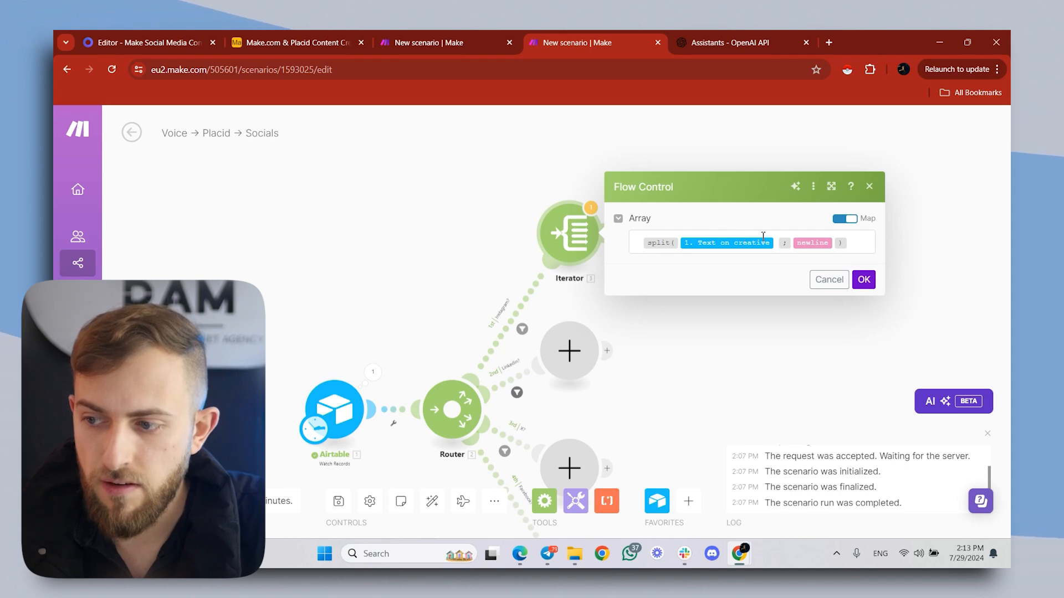
left_click(862, 281)
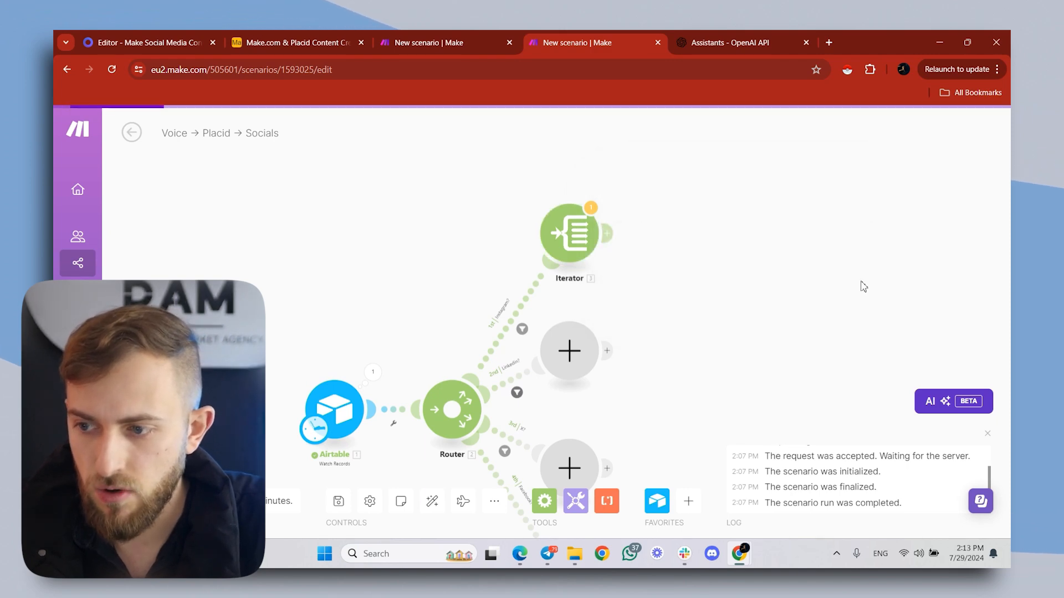
- Add a Placid Create Image module after the Iterator, using the Facebook & Instagram Template
left_click(683, 261)
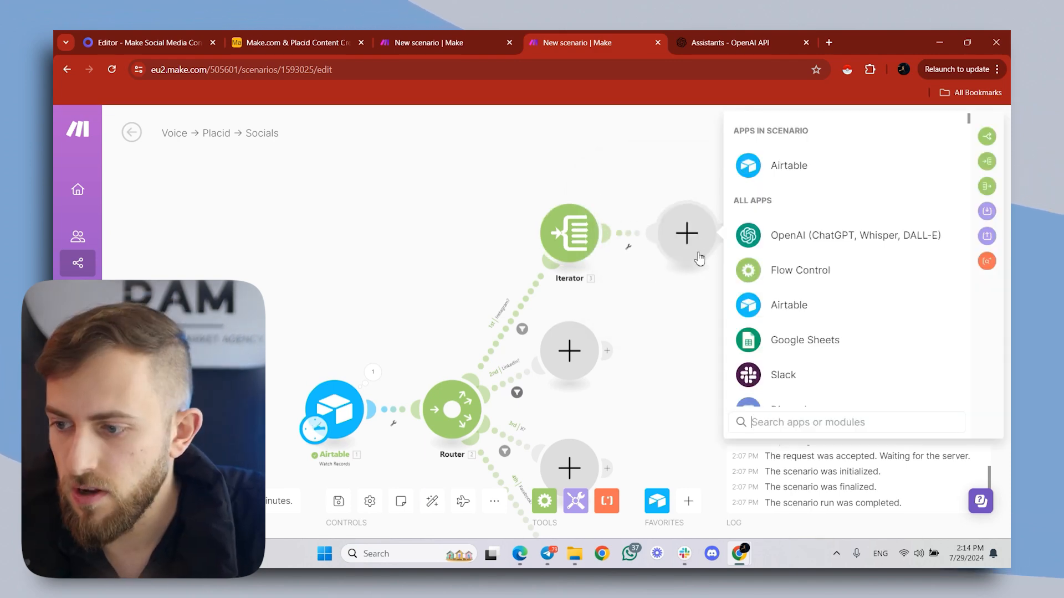
type("placid")
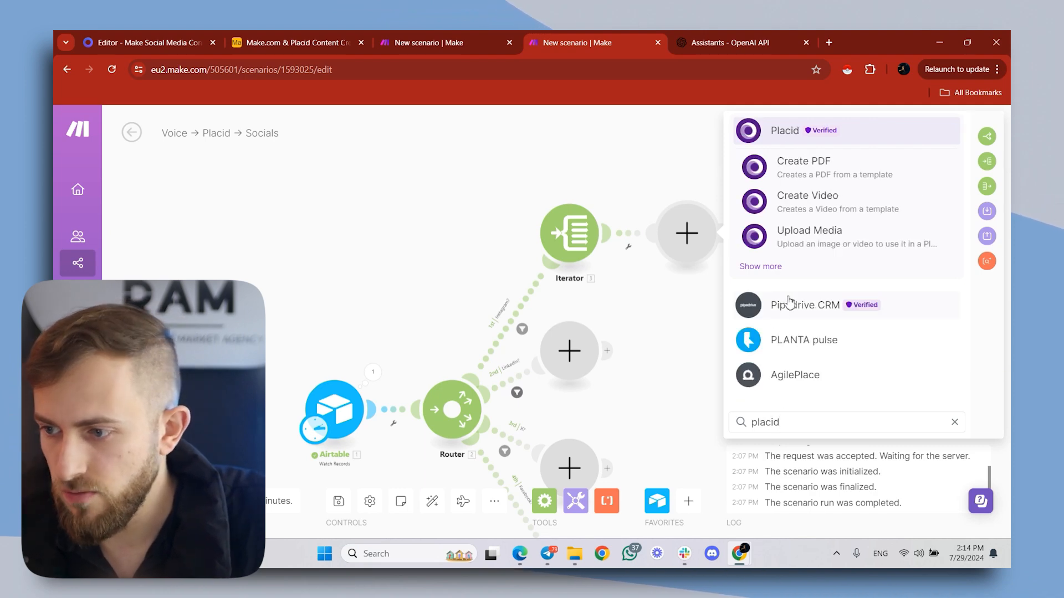
left_click(762, 267)
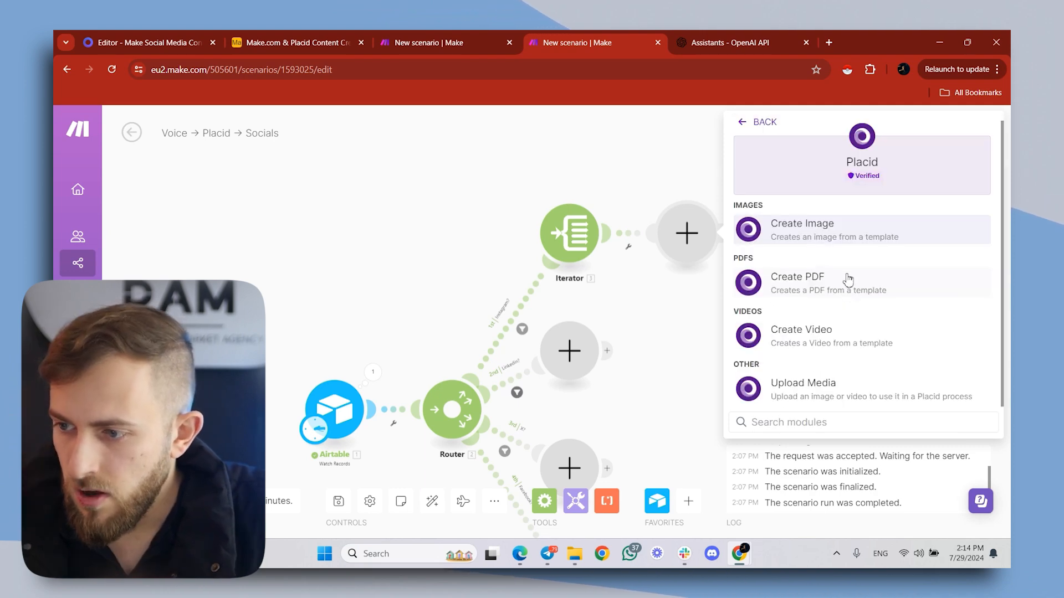
left_click(773, 238)
left_click(765, 282)
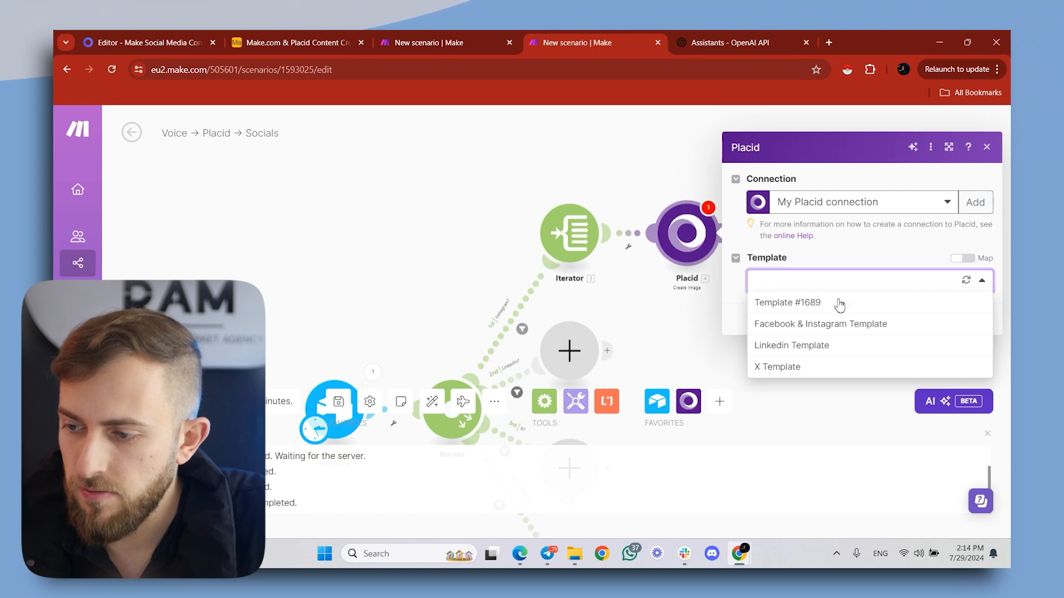
left_click(813, 324)
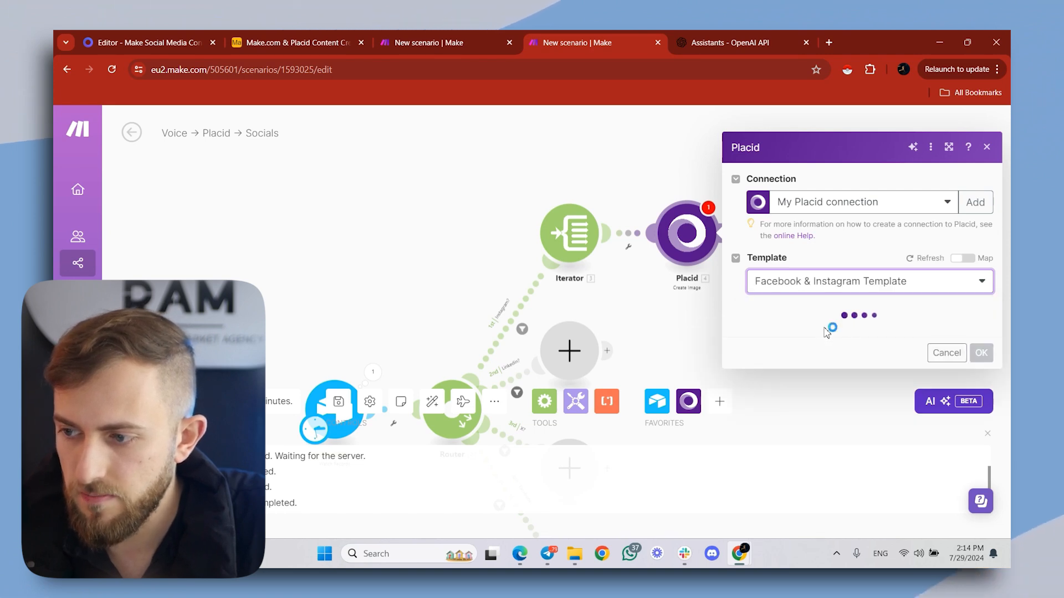
- Map the Iterator's Value to the Text field of the Placid template's text layer and save the module
left_click(808, 382)
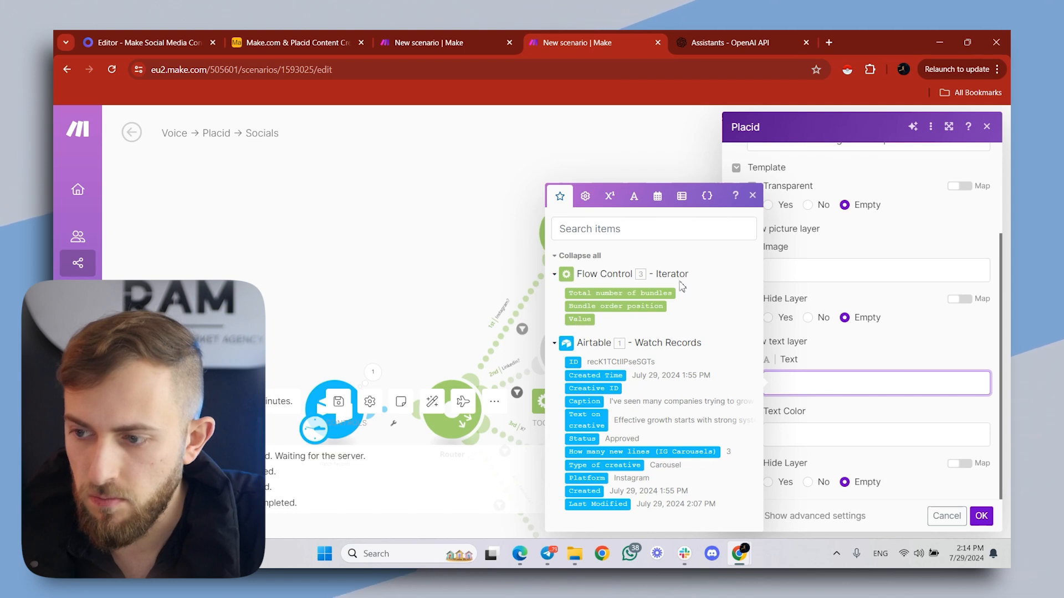
left_click(589, 320)
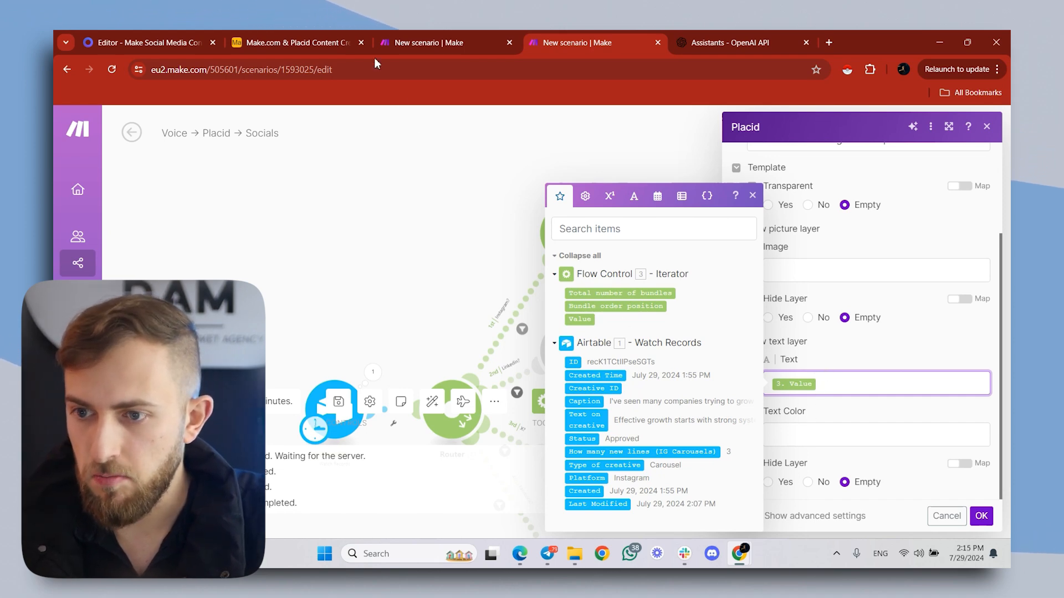
left_click(146, 30)
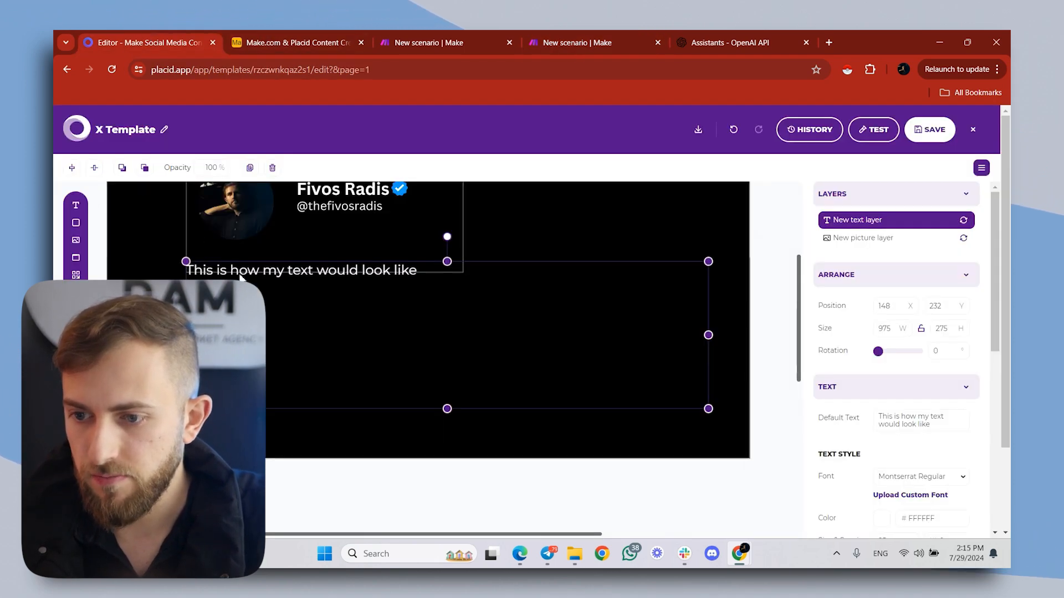
left_click(457, 49)
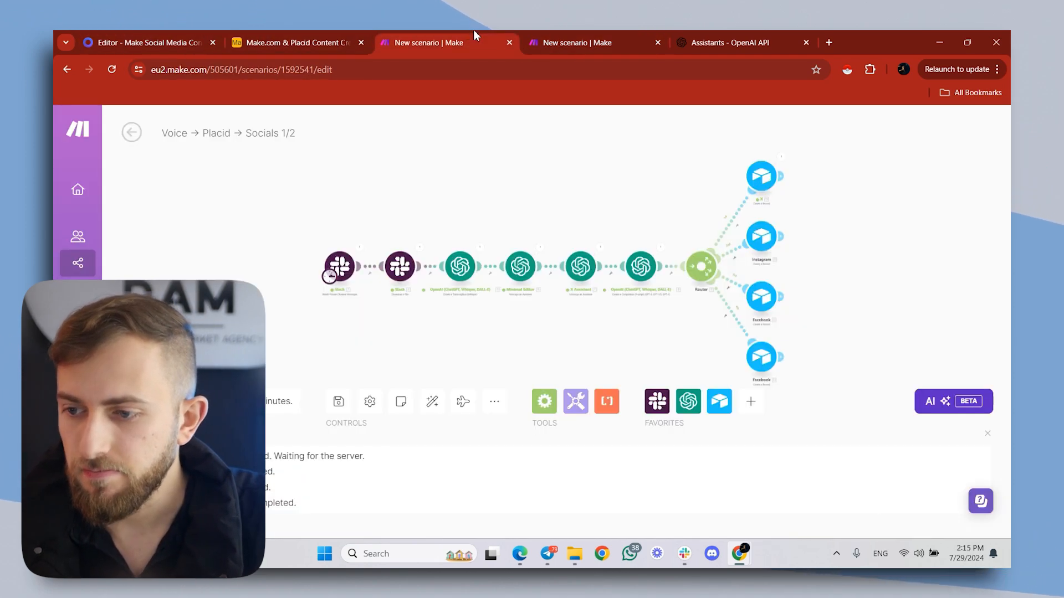
left_click(586, 40)
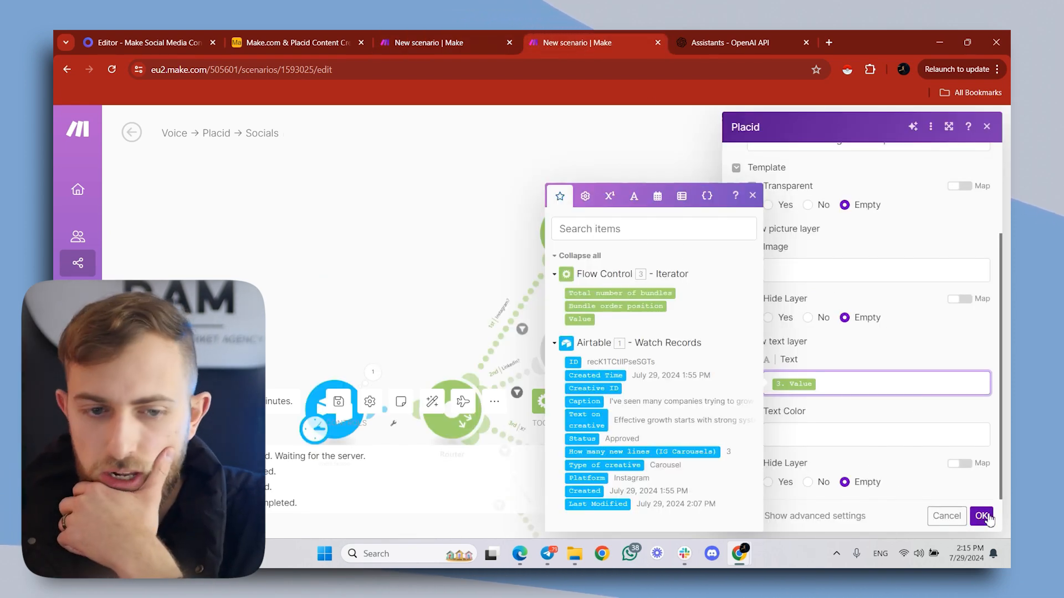
left_click(981, 516)
- Add an HTTP Get a file module after Placid, with Placid's Image URL as its URL, and save it
left_click(726, 233)
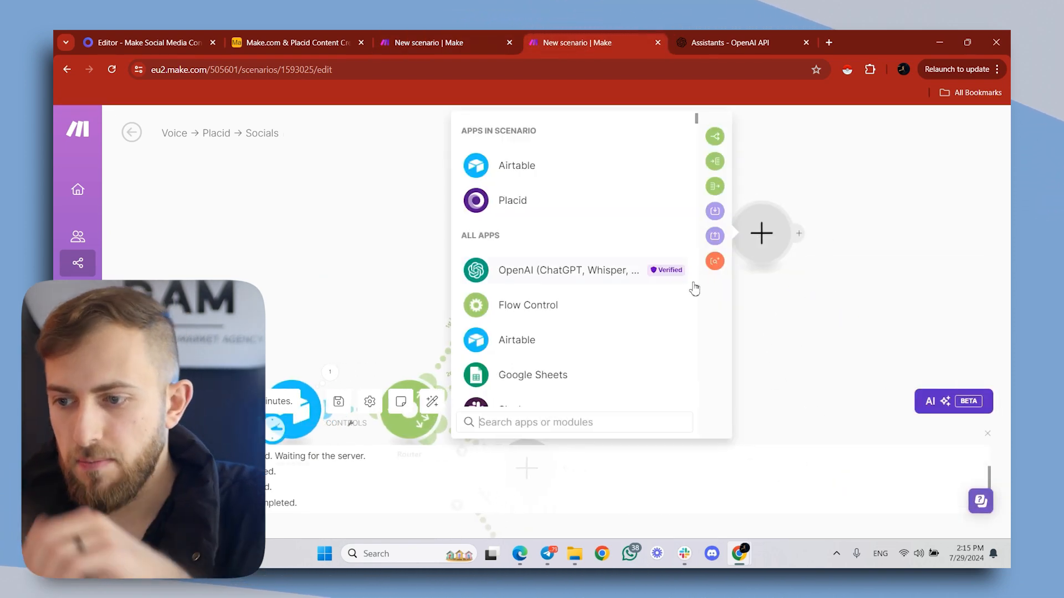
type("http")
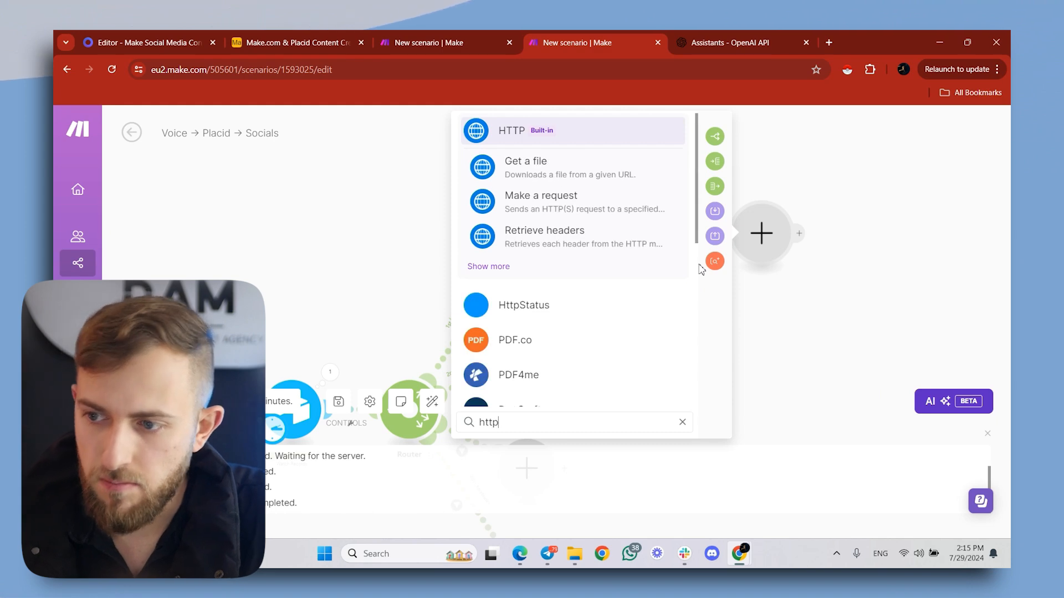
left_click(624, 178)
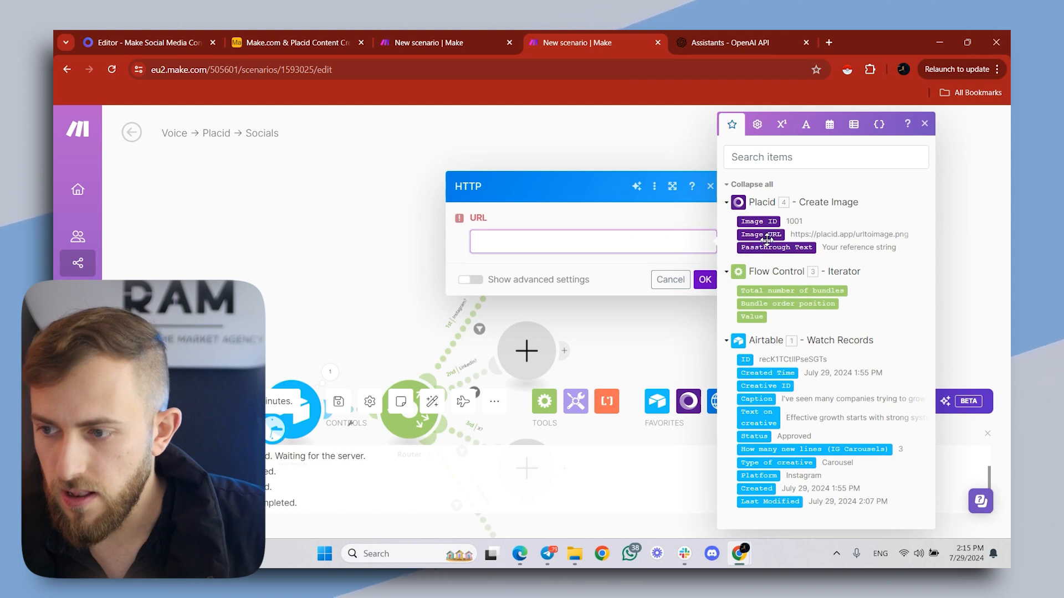
left_click(766, 235)
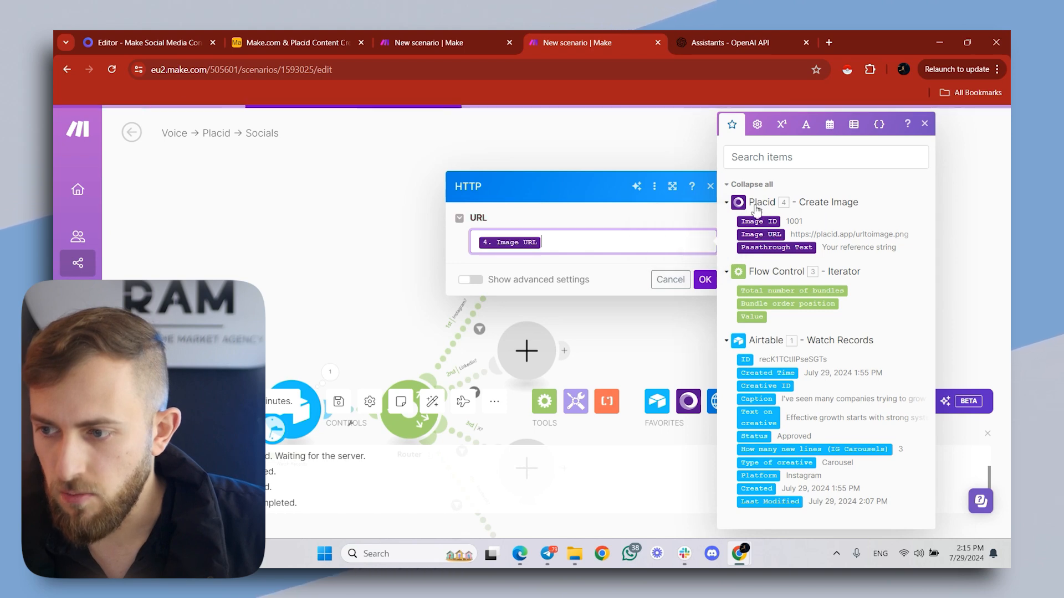
left_click(704, 281)
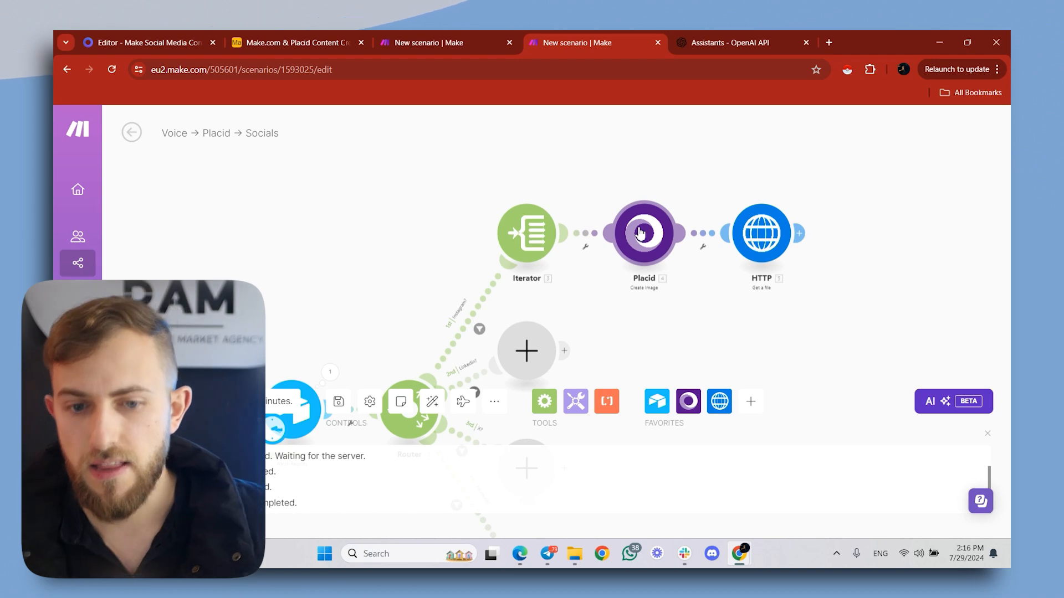
- Add an Array aggregator after the HTTP module with Iterator [3] as source, aggregating HTTP Data and Iterator Value, and save it
left_click(799, 232)
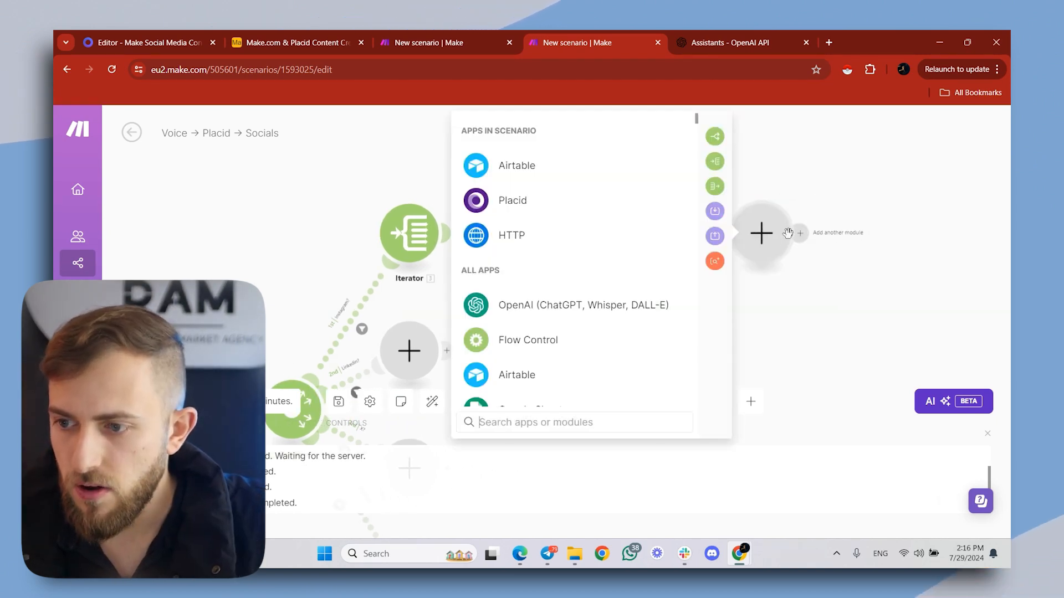
left_click(715, 186)
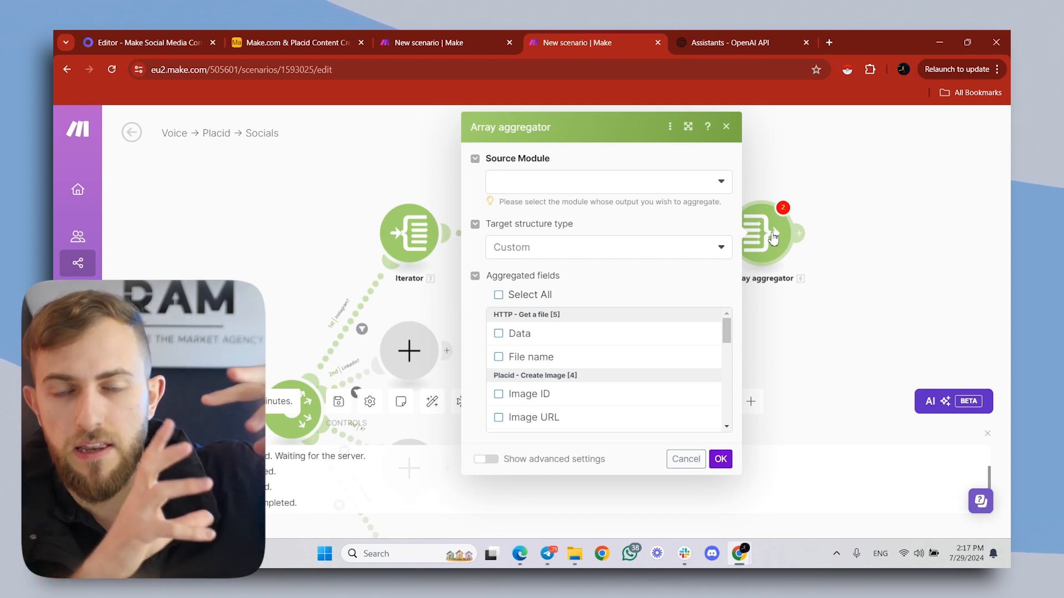
left_click(748, 196)
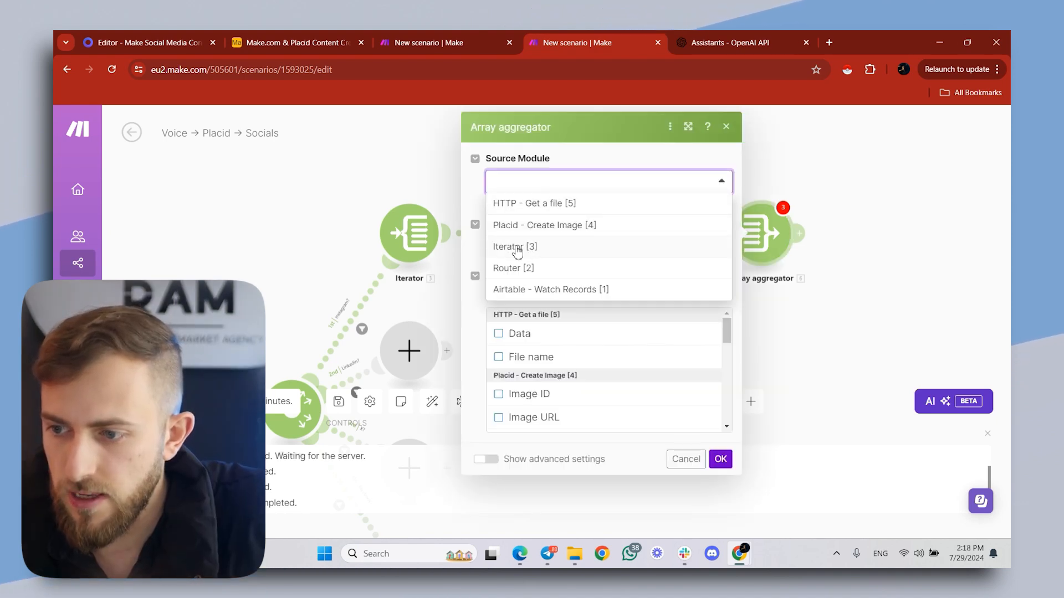
left_click(535, 253)
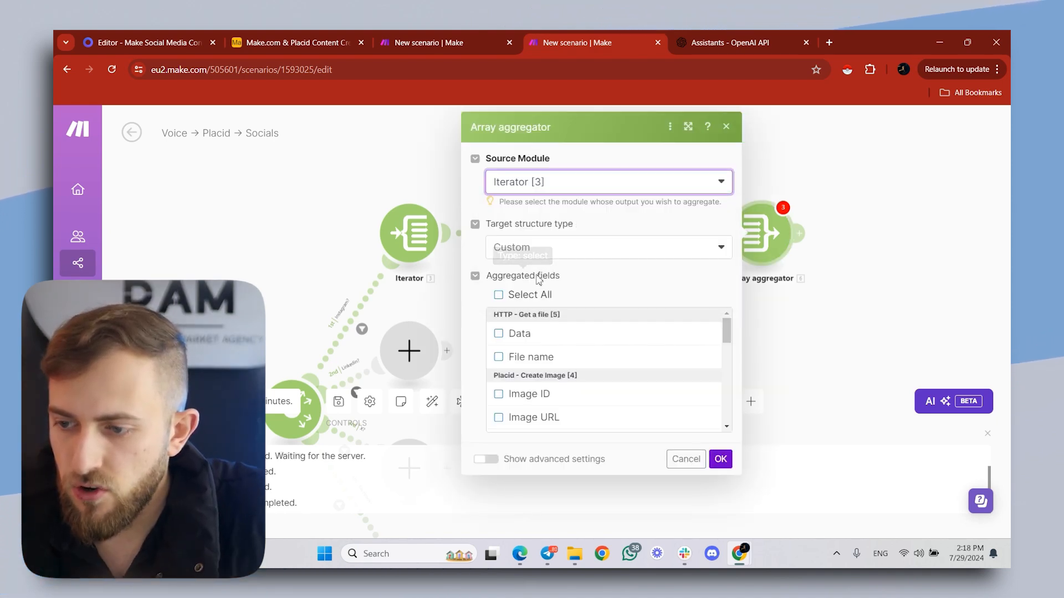
left_click(515, 336)
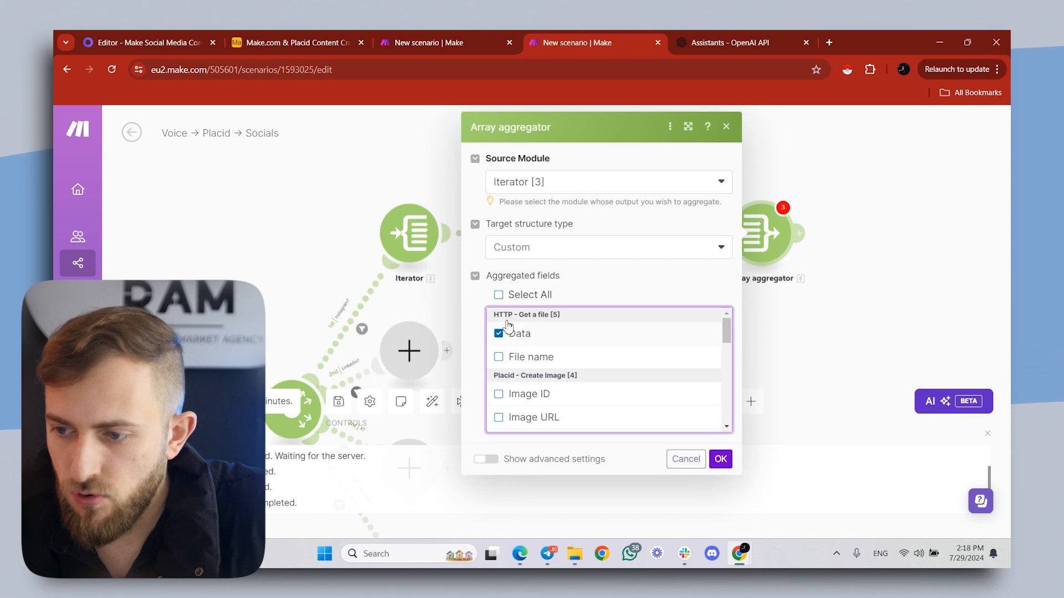
scroll(543, 346, "down", 3)
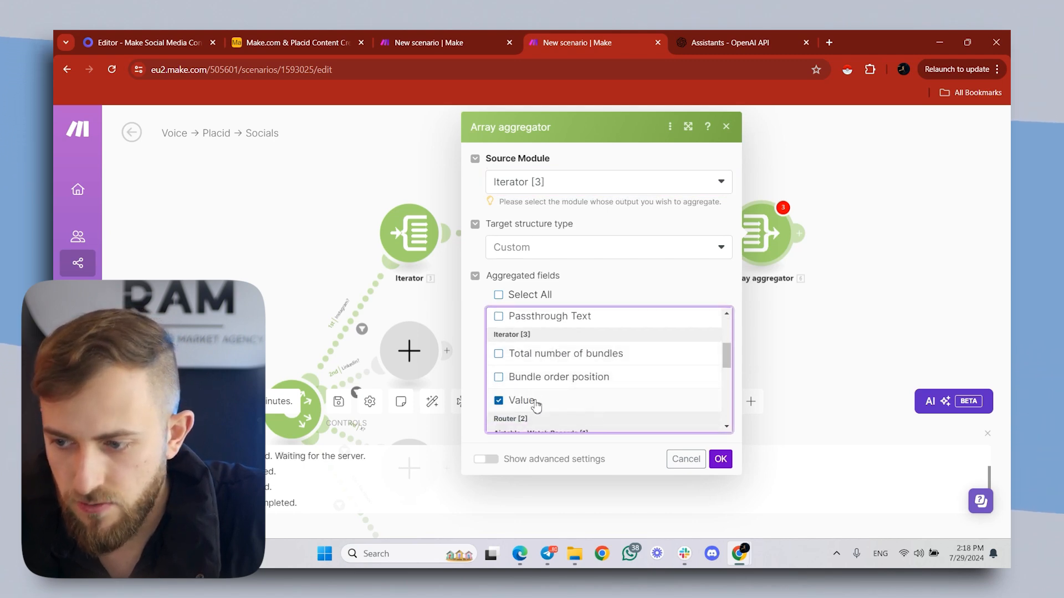
left_click(719, 460)
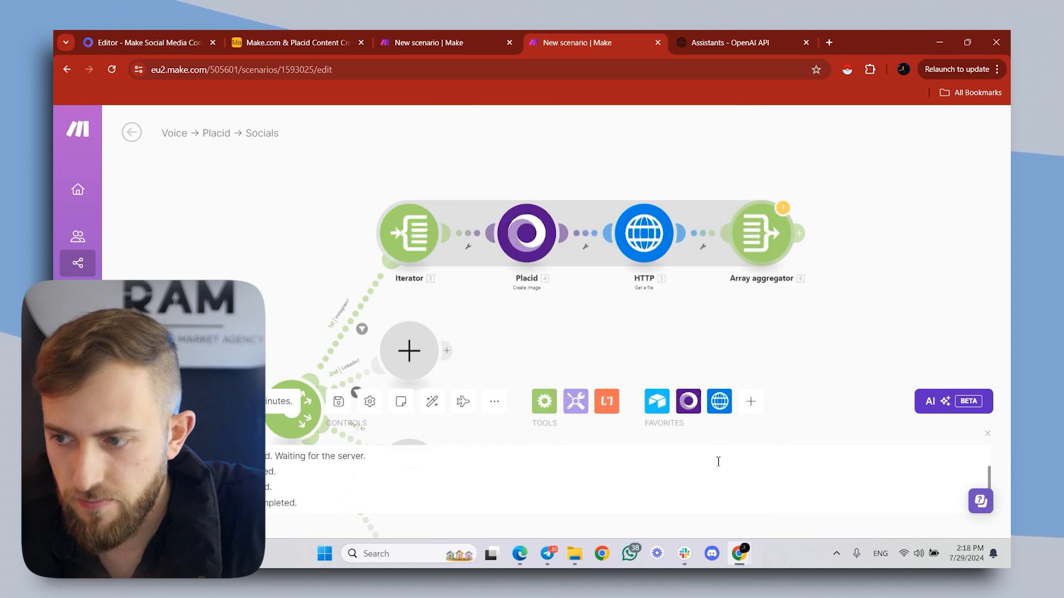
- Add an Iterator after the Array aggregator, mapping the aggregator's Array[] as its array, and save it
left_click(798, 233)
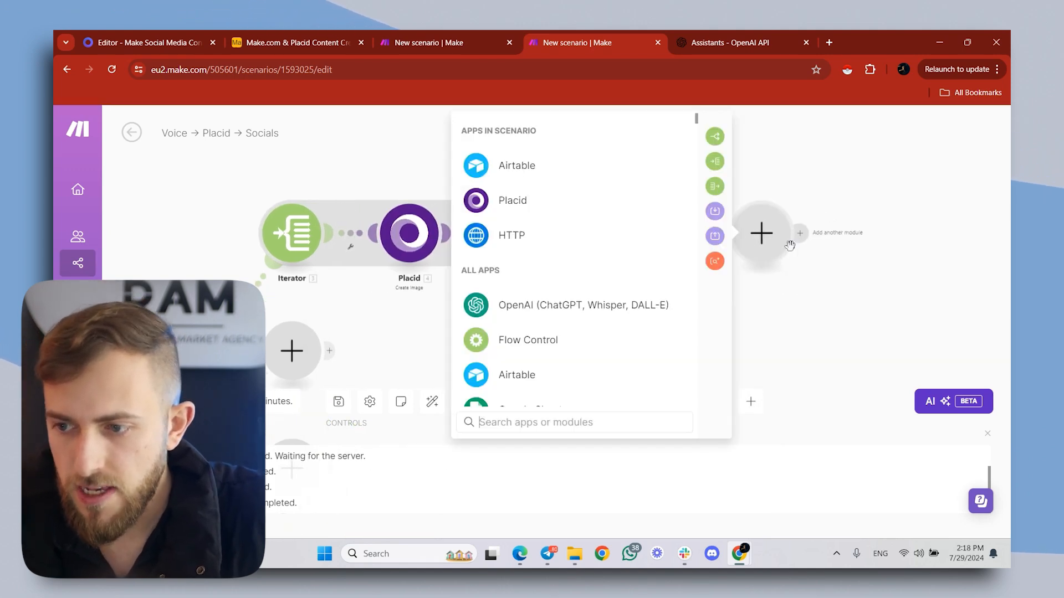
left_click(715, 164)
left_click(474, 247)
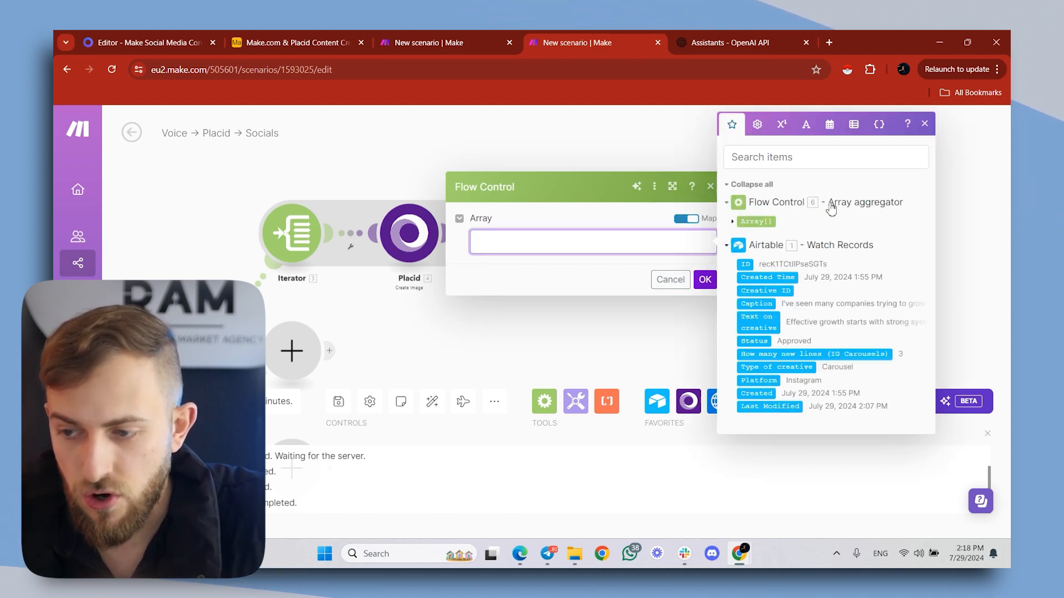
left_click(756, 221)
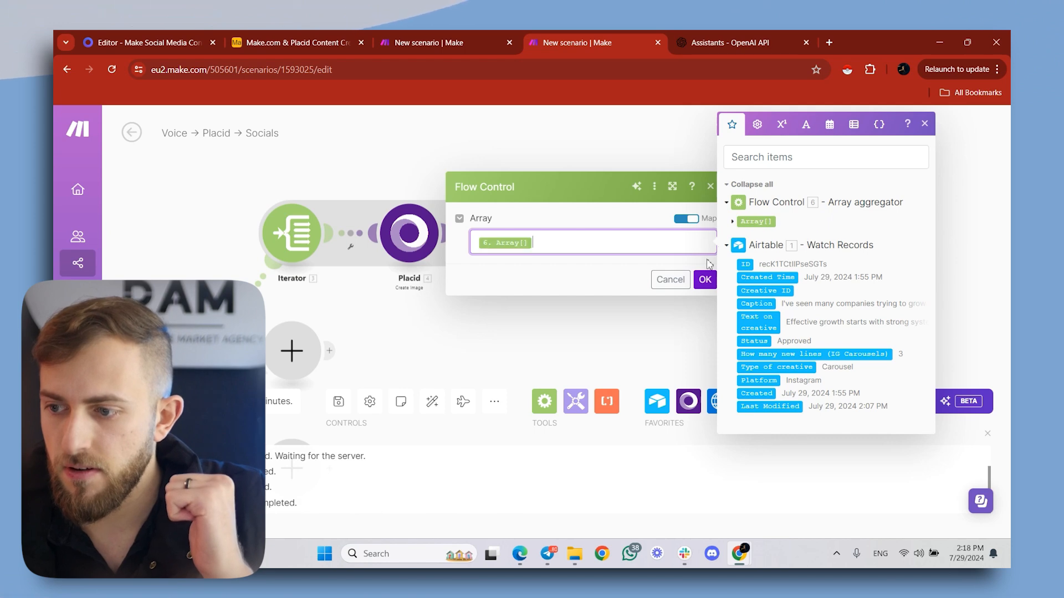
left_click(705, 279)
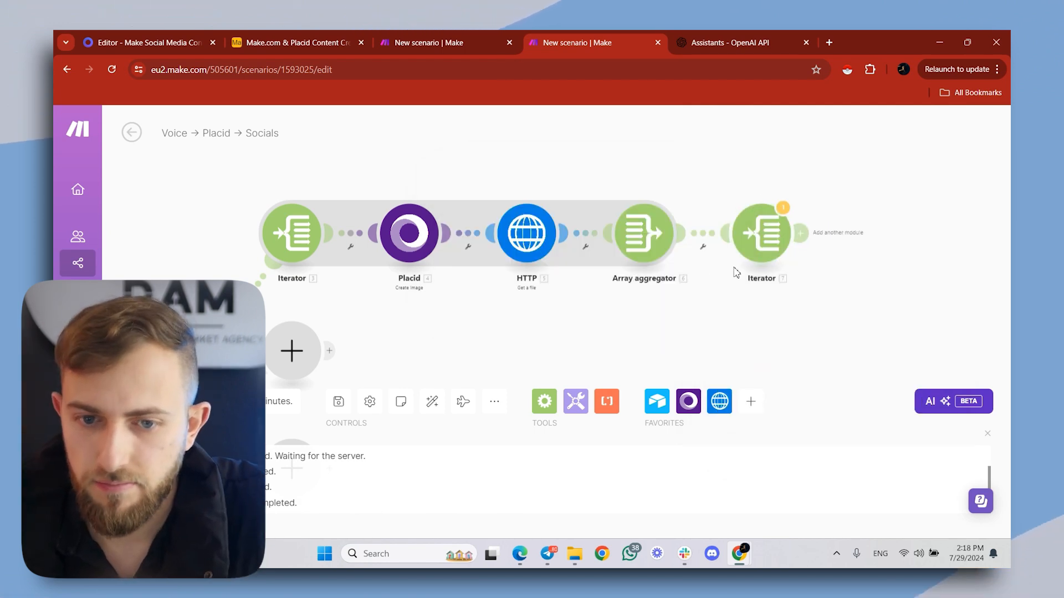
- Add a Tools Increment function module after the second Iterator, resetting its value after one scenario run, and save it
left_click(802, 233)
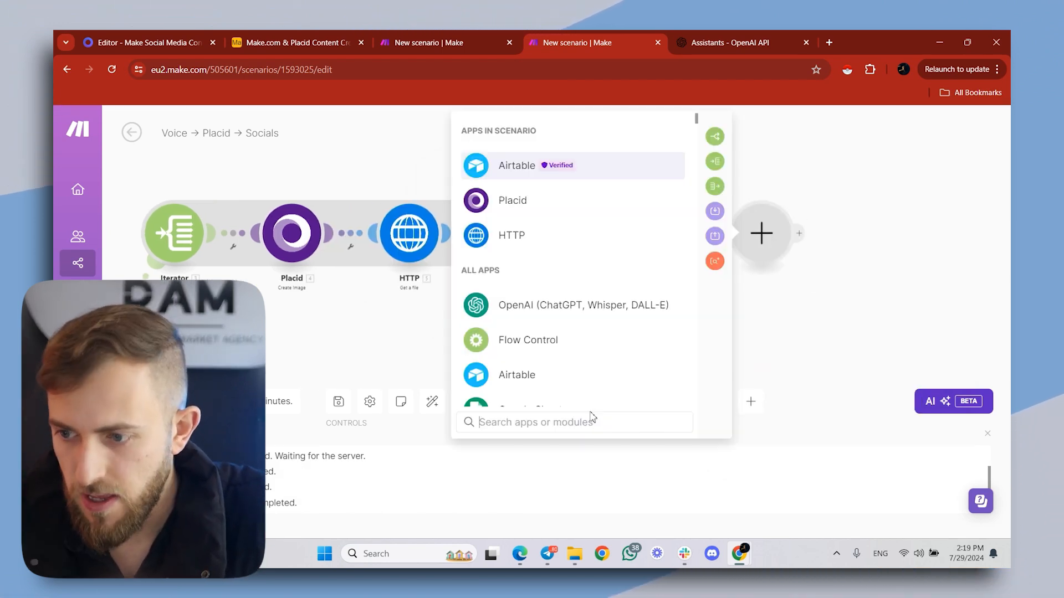
type("inc")
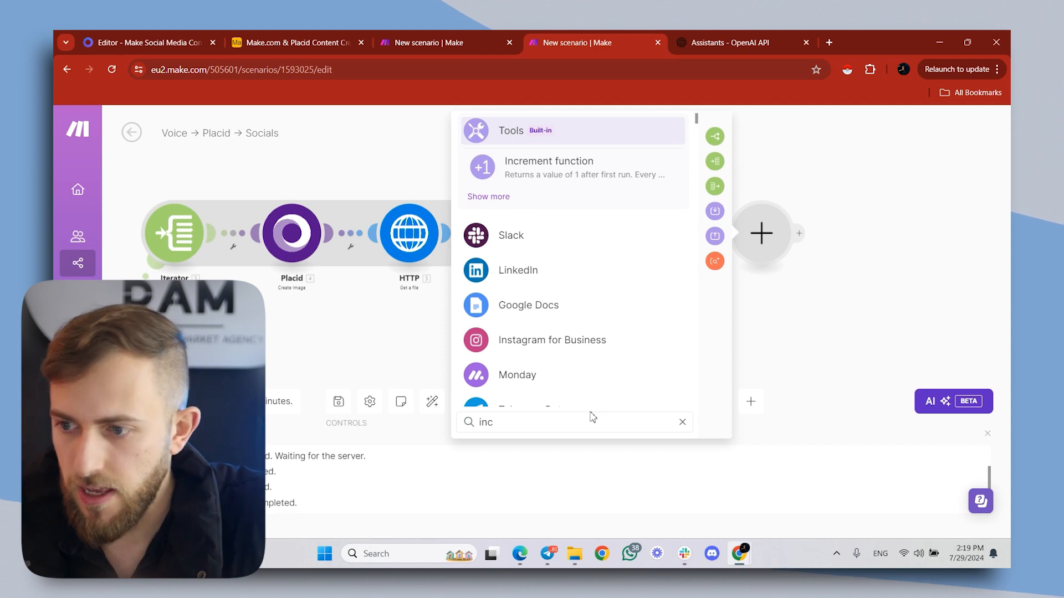
left_click(562, 169)
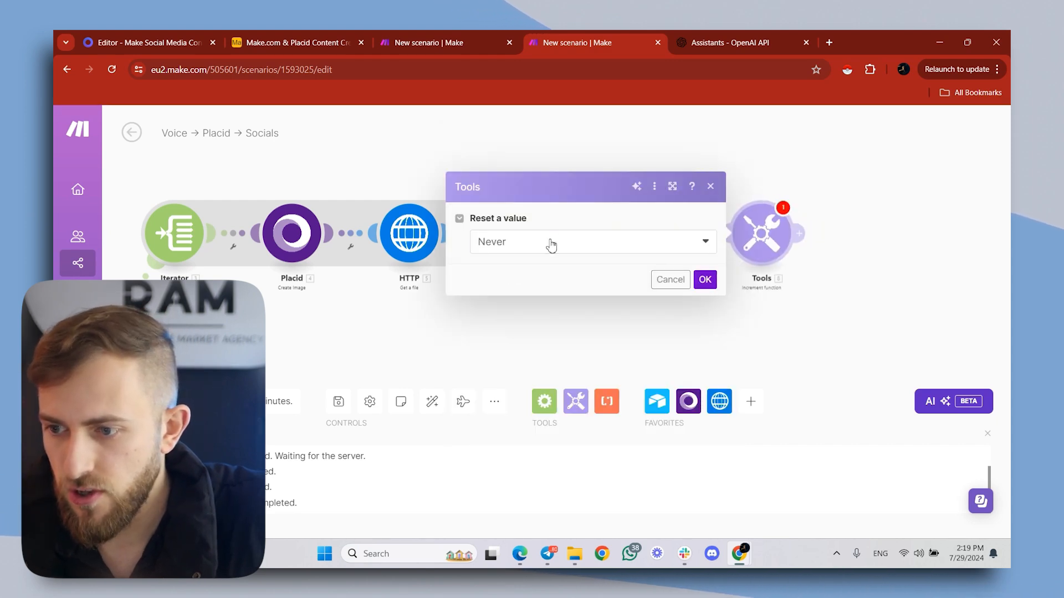
left_click(551, 245)
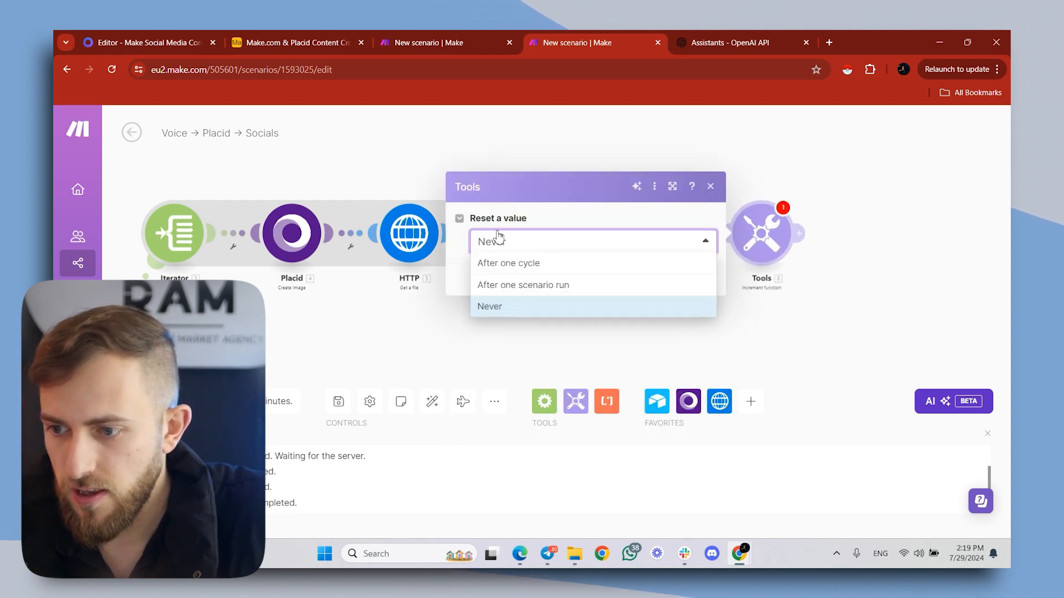
left_click(507, 286)
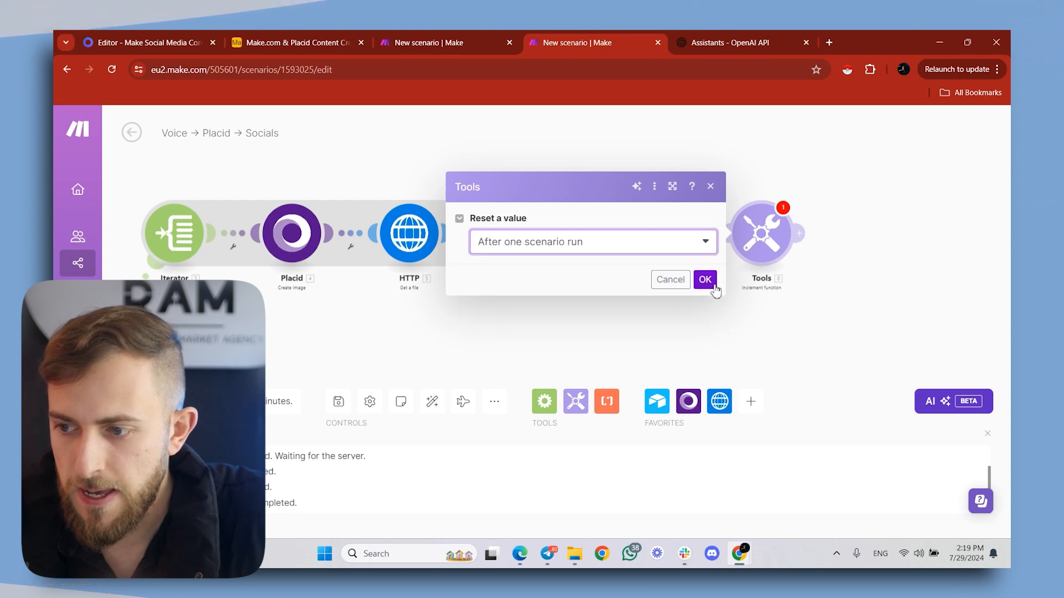
left_click(706, 277)
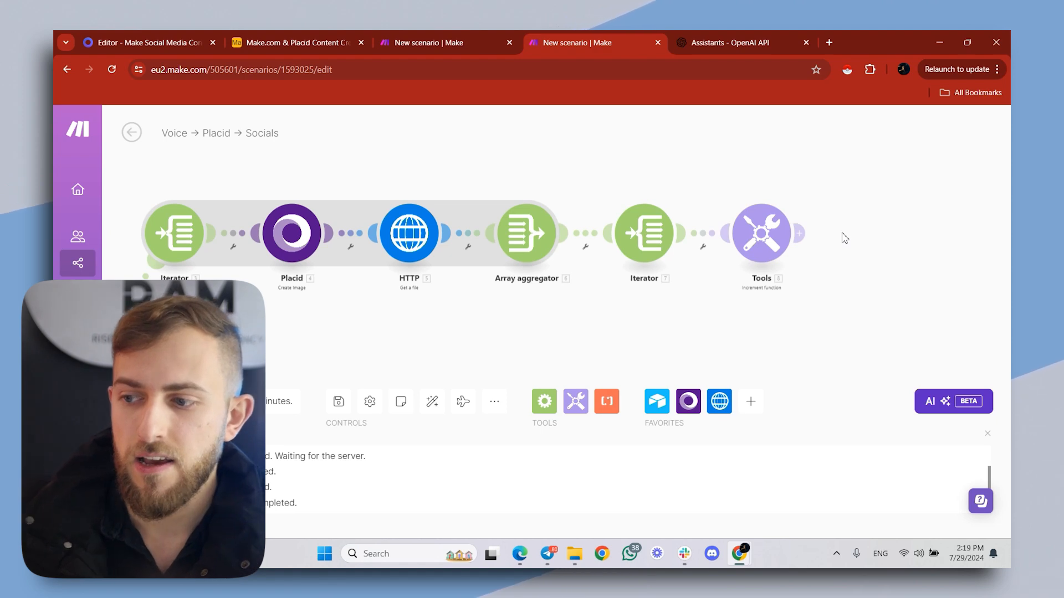
- Add a Google Drive module after the Increment function
left_click(799, 236)
type("g")
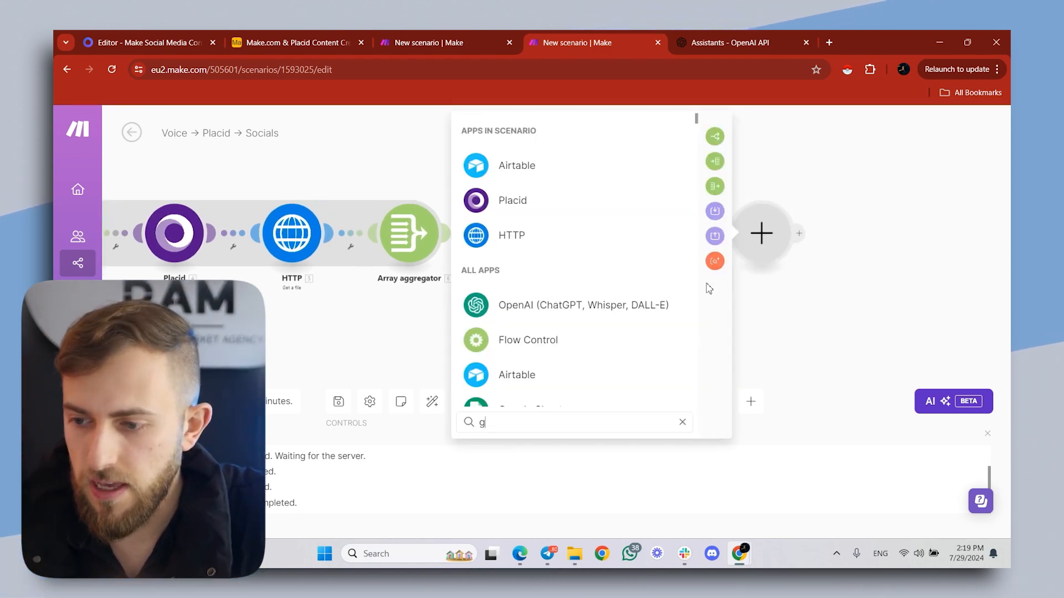
type("oogle")
left_click(584, 340)
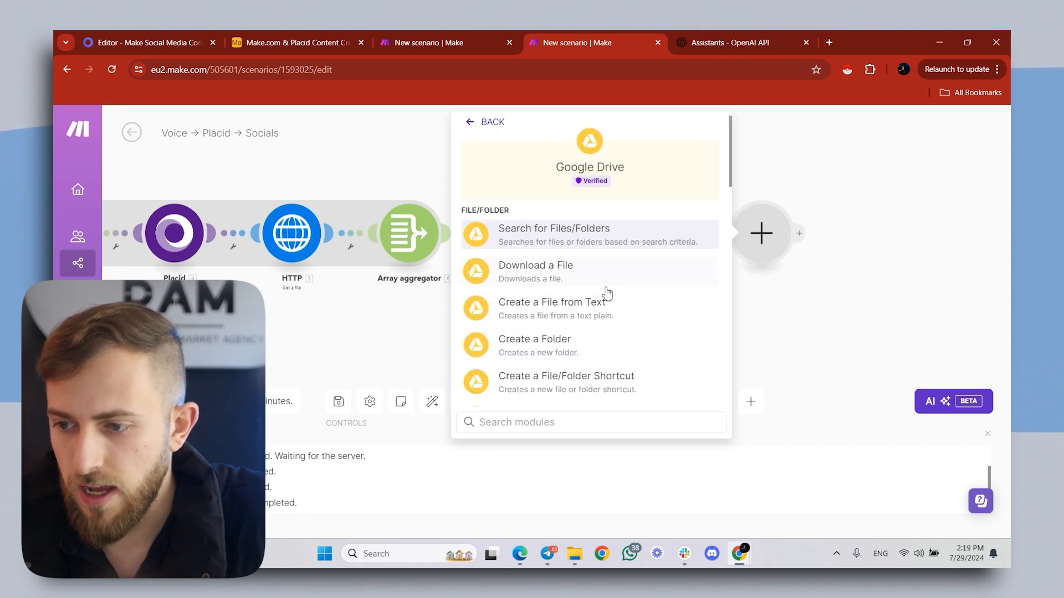
scroll(608, 293, "down", 2)
left_click(530, 297)
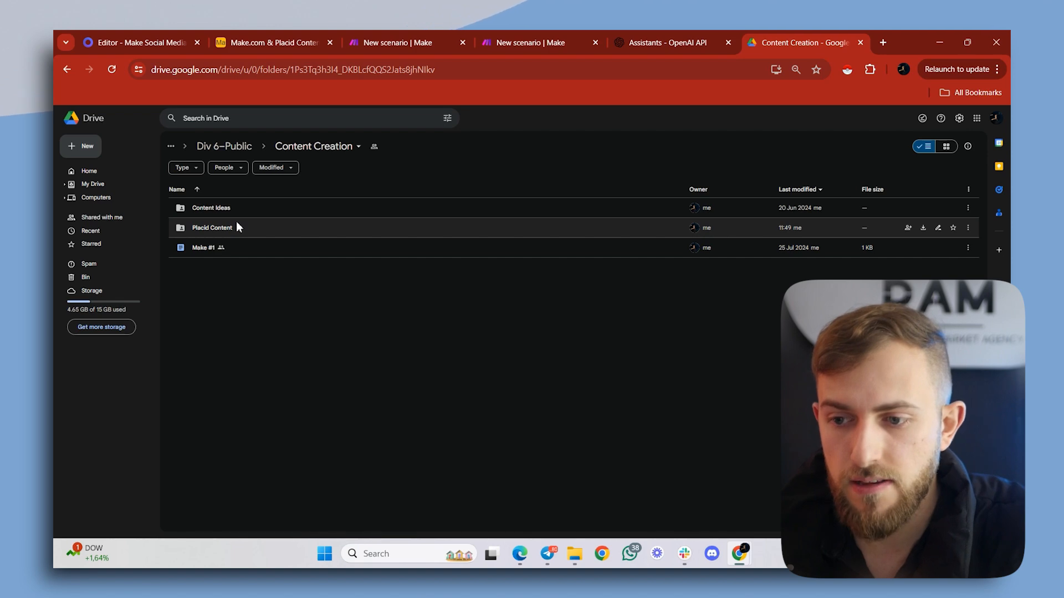
- In Google Drive's Content Creation folder, set the Placid Content folder's general access to Anyone with the link
double_click(209, 233)
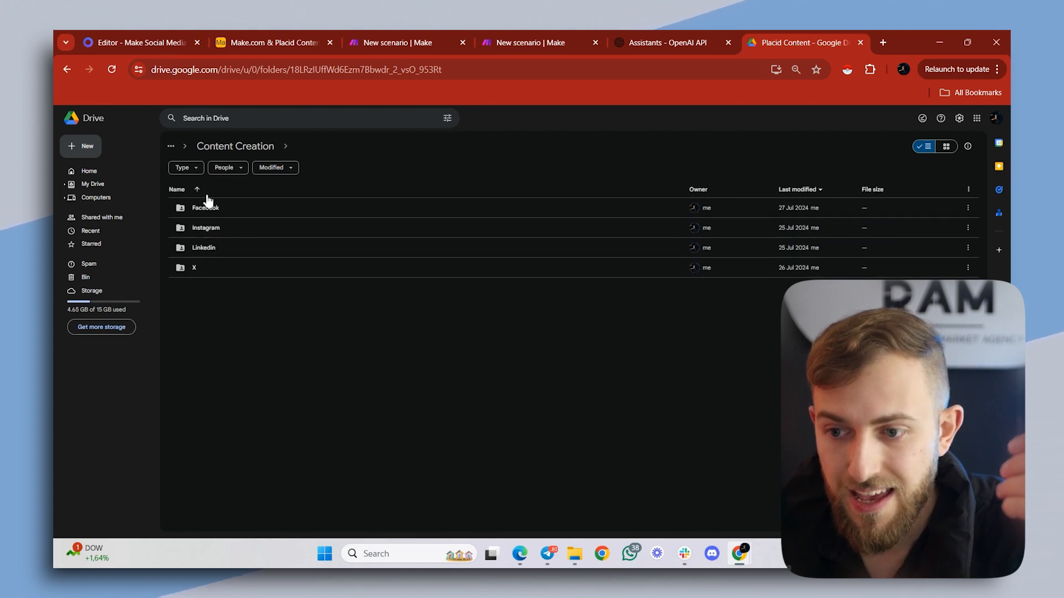
left_click(67, 69)
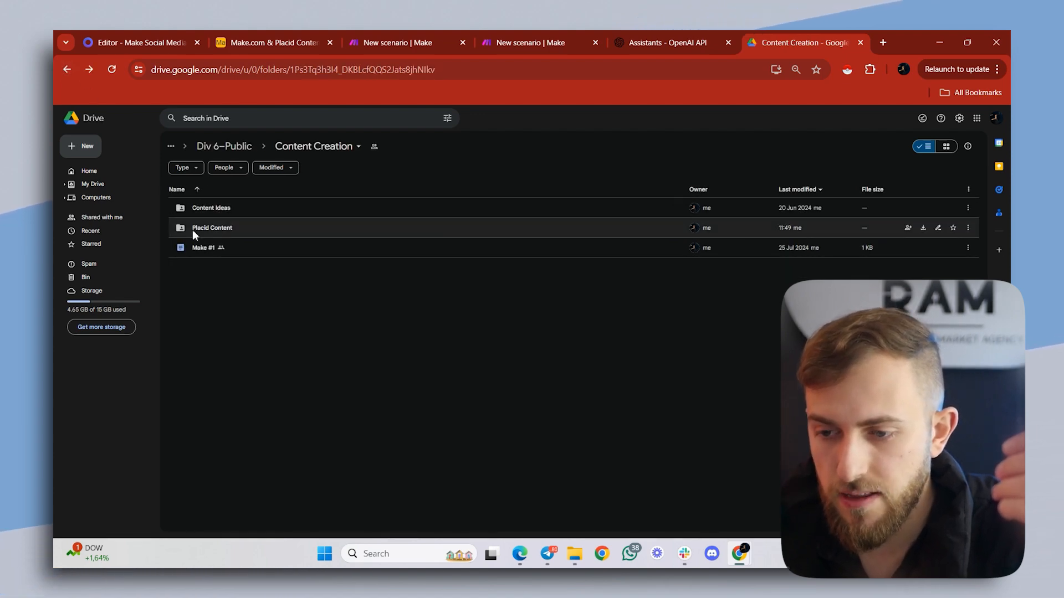
left_click(192, 229)
right_click(192, 229)
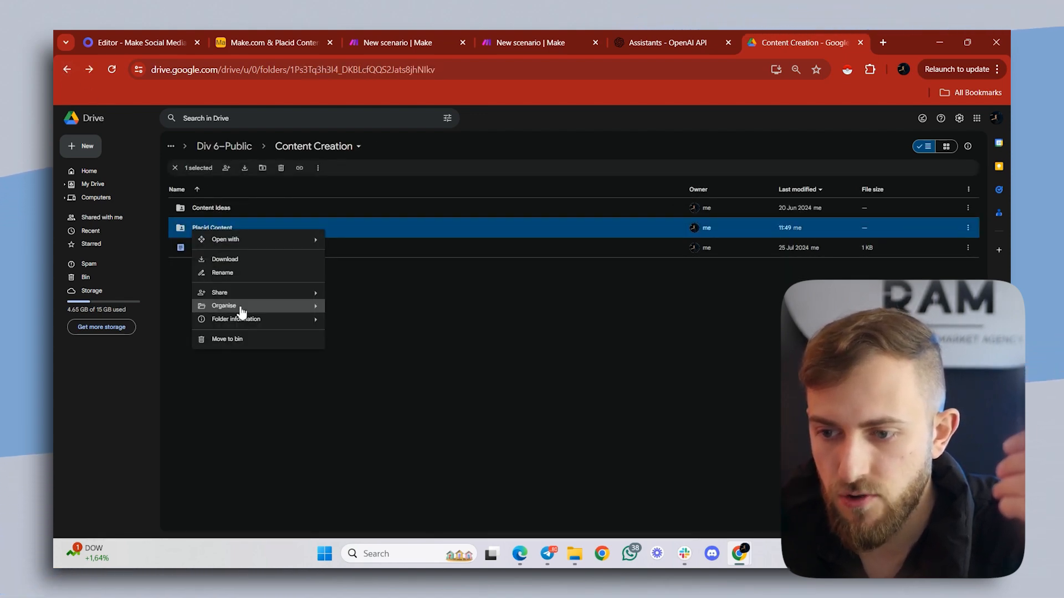
mouse_move(237, 295)
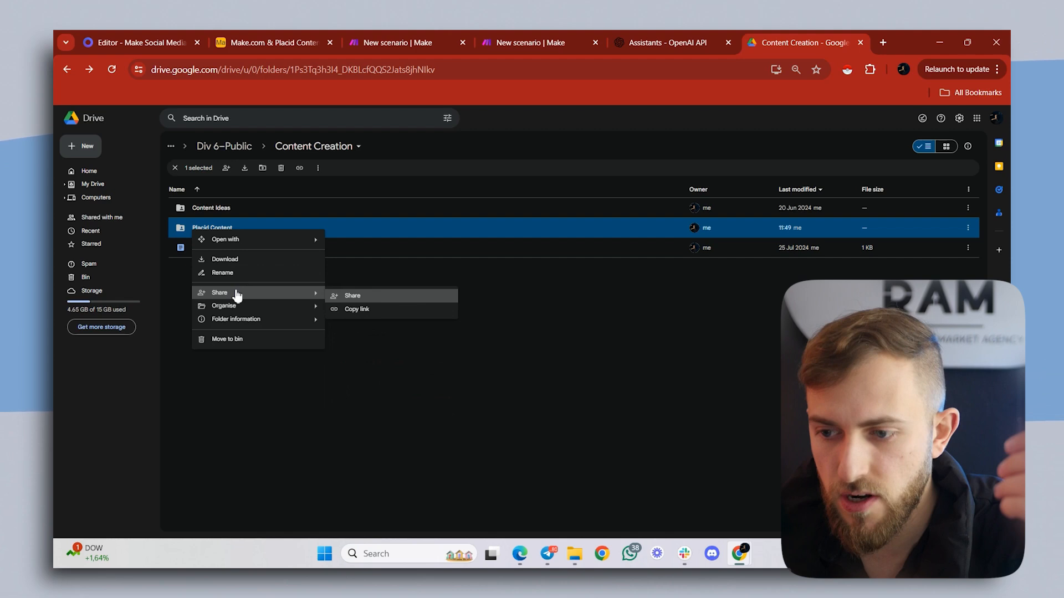
left_click(352, 295)
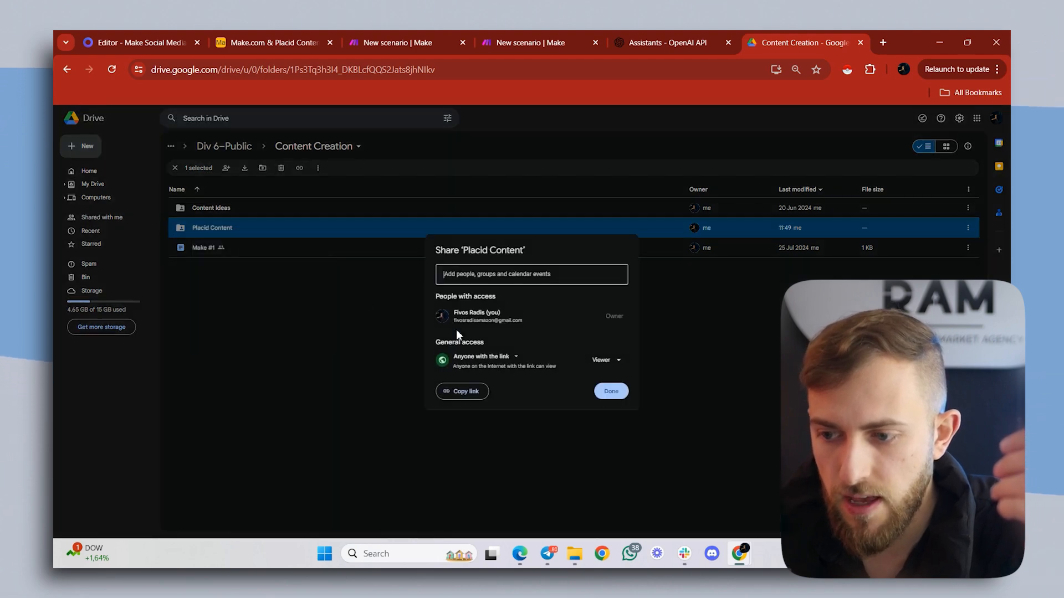
left_click(464, 361)
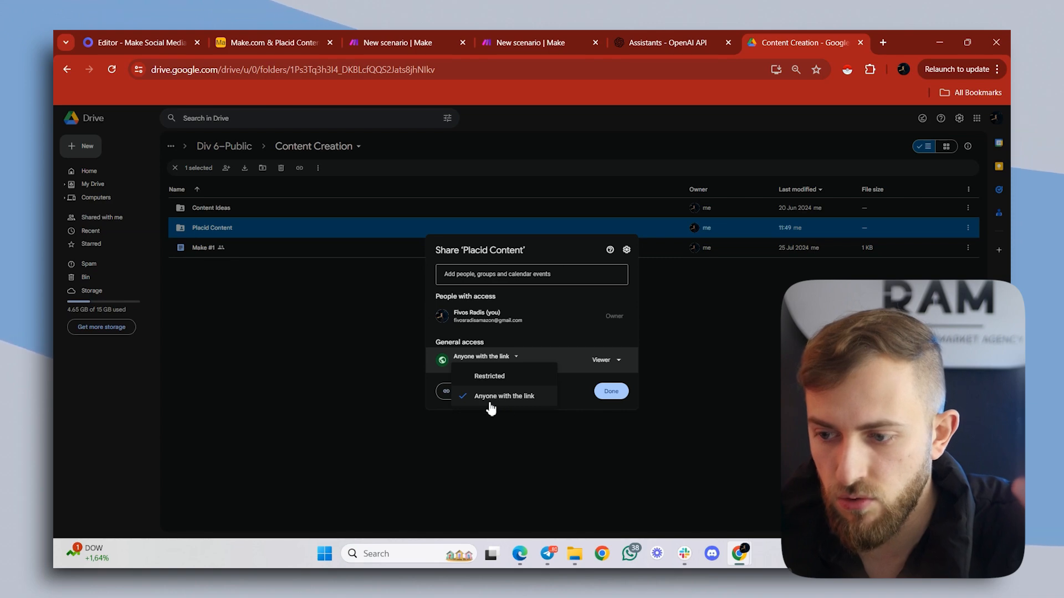
left_click(514, 404)
left_click(612, 391)
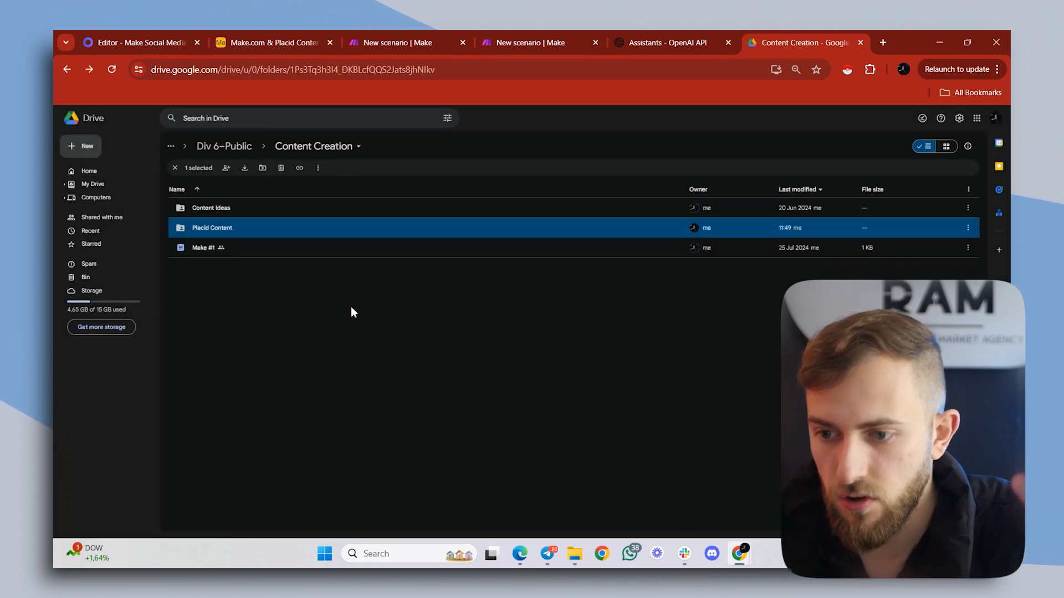
- Browse the Instagram folder inside Placid Content, then open its Carousel URLs spreadsheet in Google Sheets and look through the rows
double_click(255, 228)
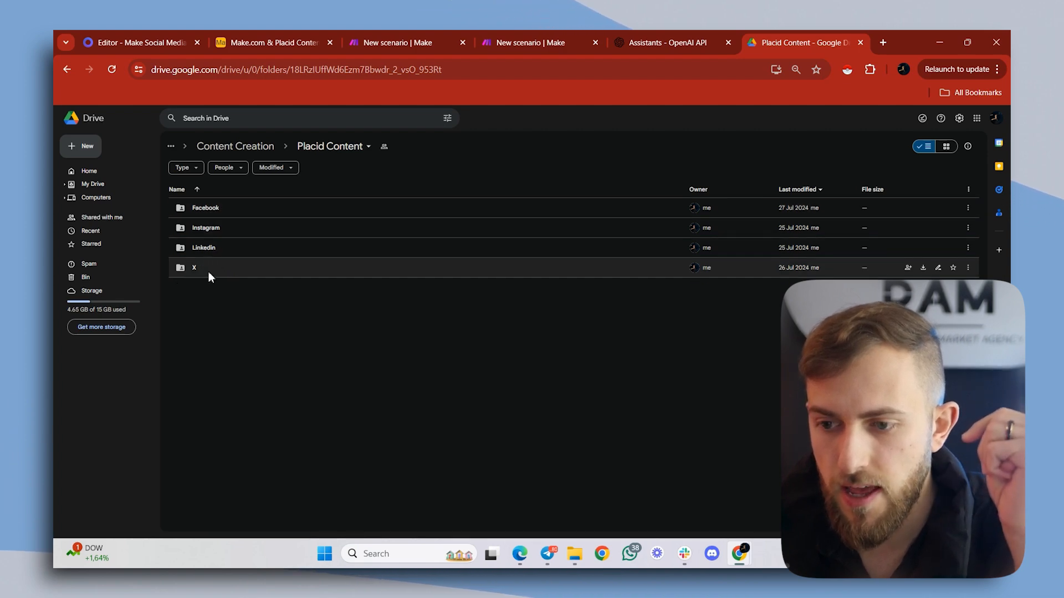
double_click(221, 231)
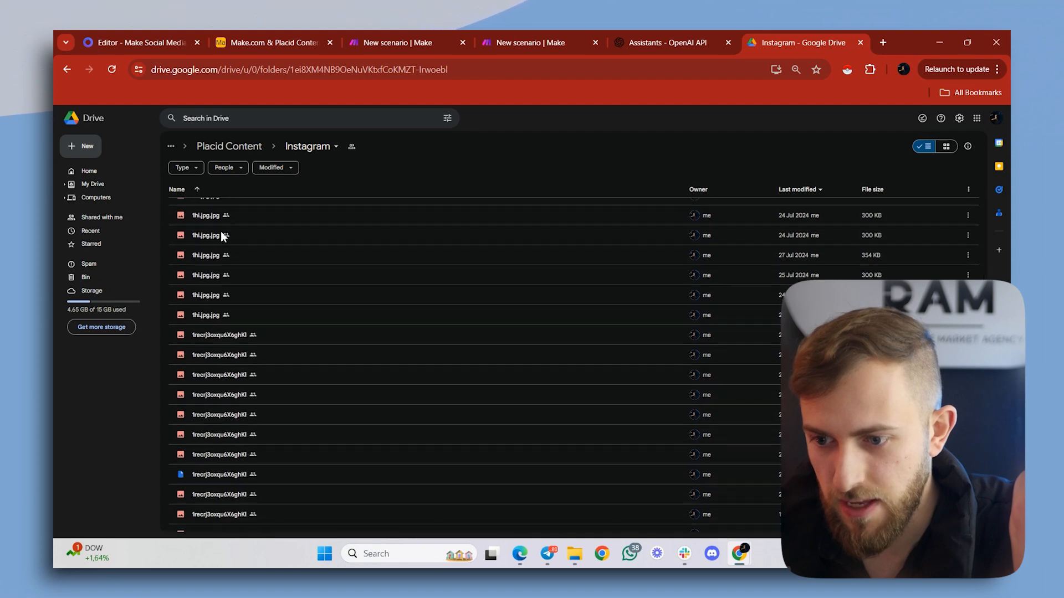
scroll(220, 238, "down", 5)
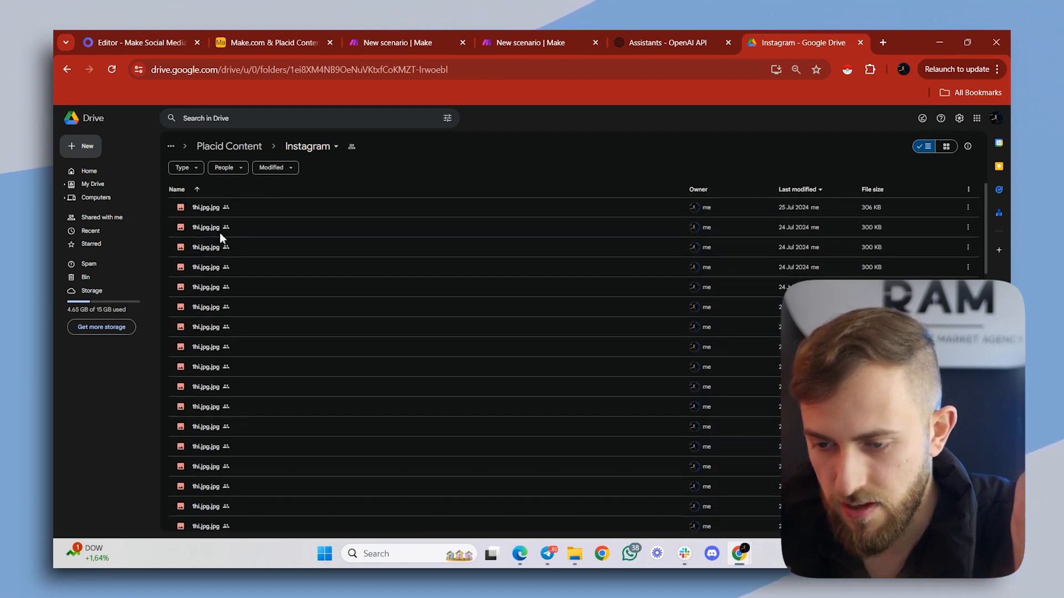
scroll(220, 237, "down", 5)
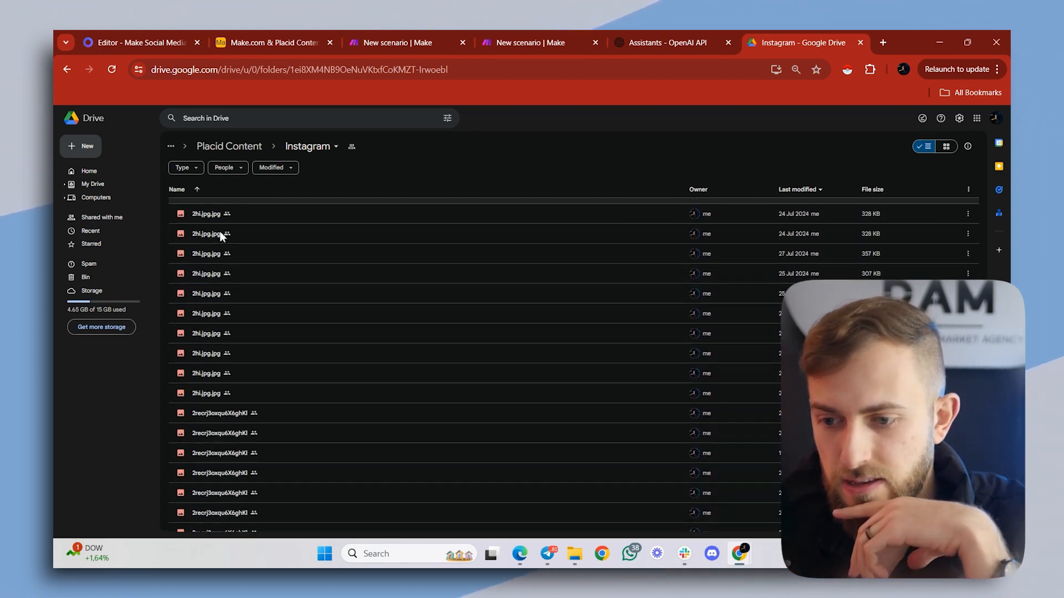
scroll(221, 244, "up", 5)
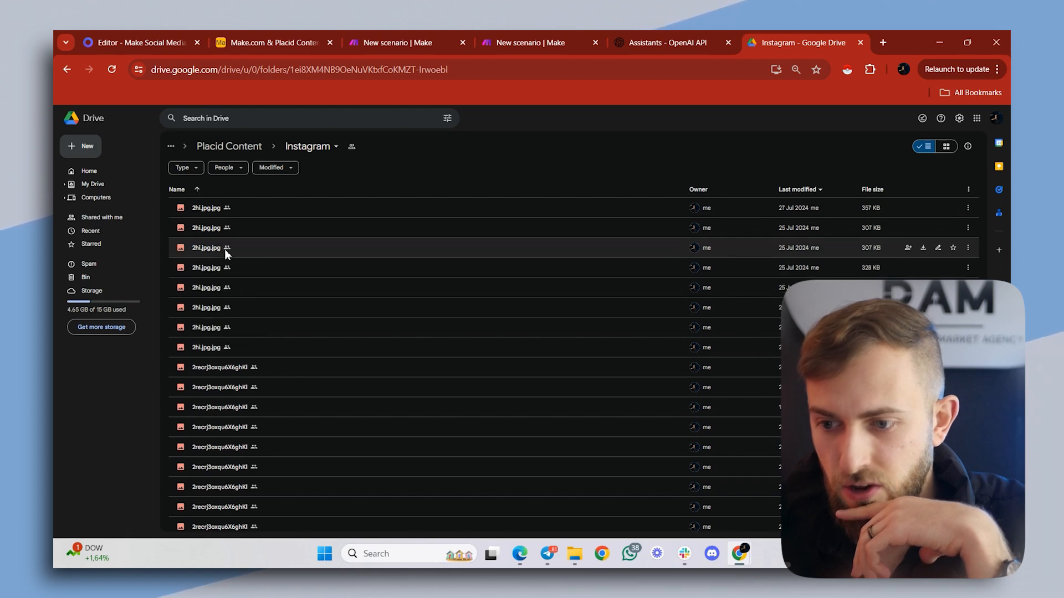
scroll(225, 238, "down", 2)
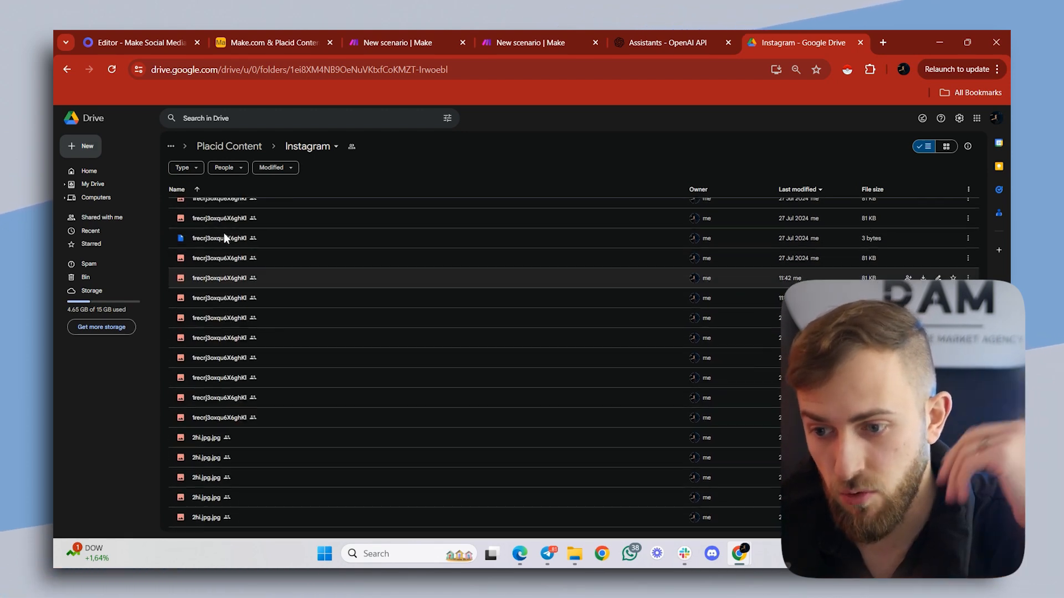
scroll(224, 233, "down", 5)
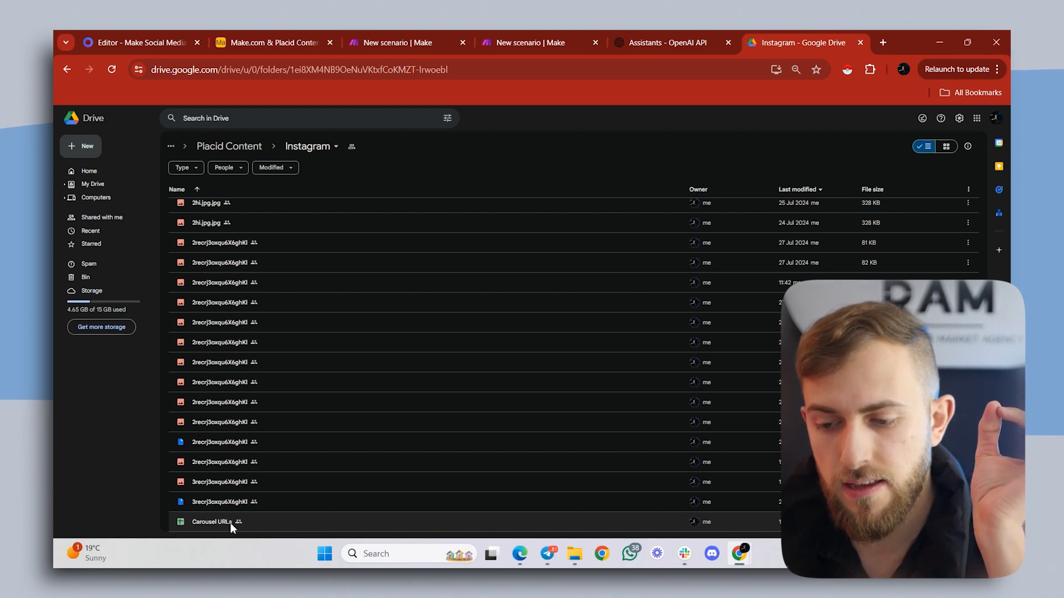
double_click(231, 523)
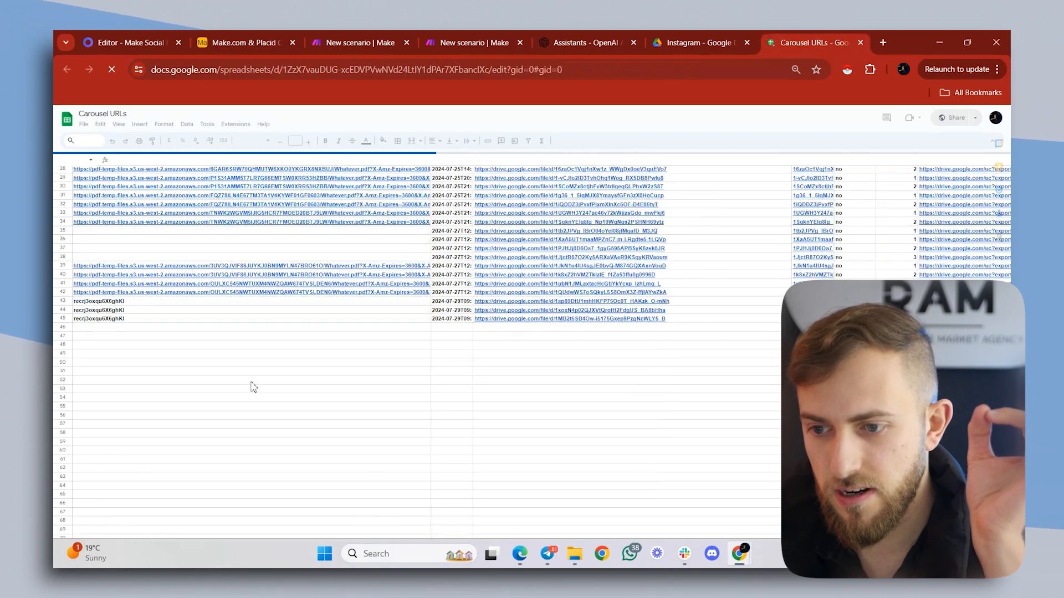
scroll(253, 386, "down", 10)
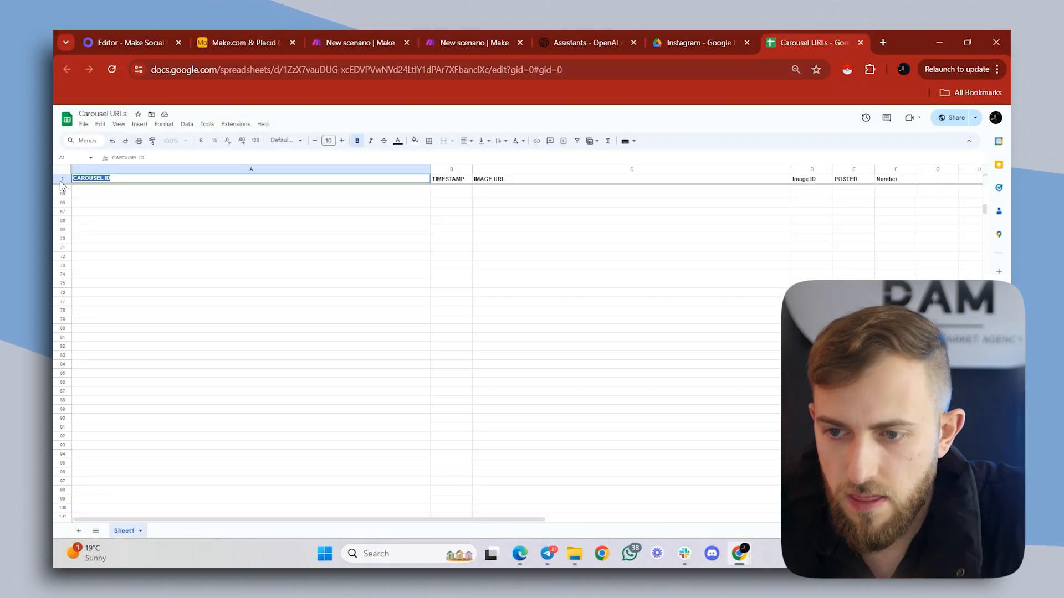
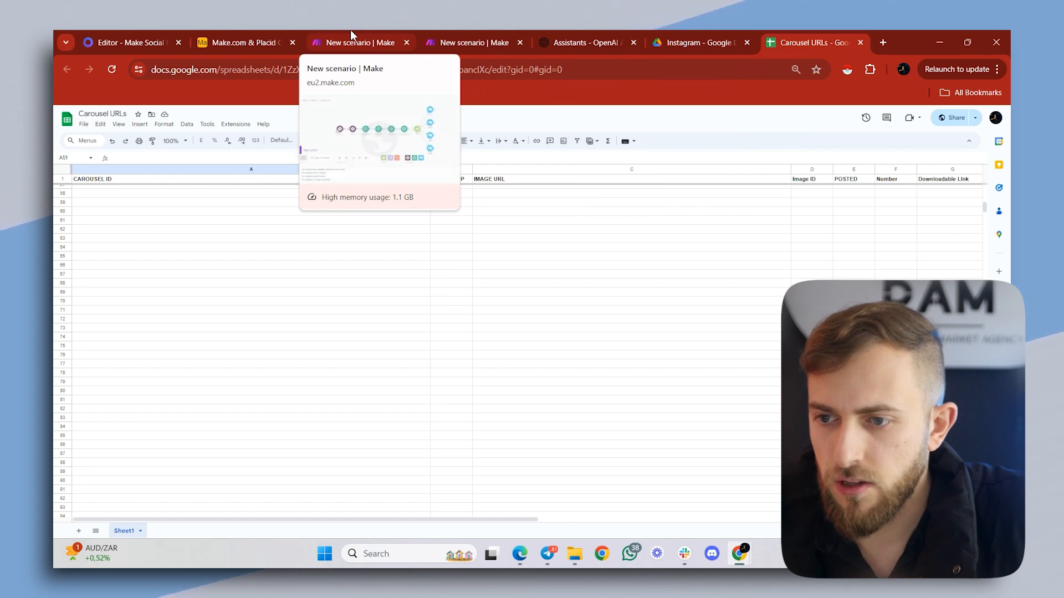
- Copy the Instagram folder's ID from its Google Drive URL and paste it as the Folder ID of Make's Google Drive module
left_click(440, 41)
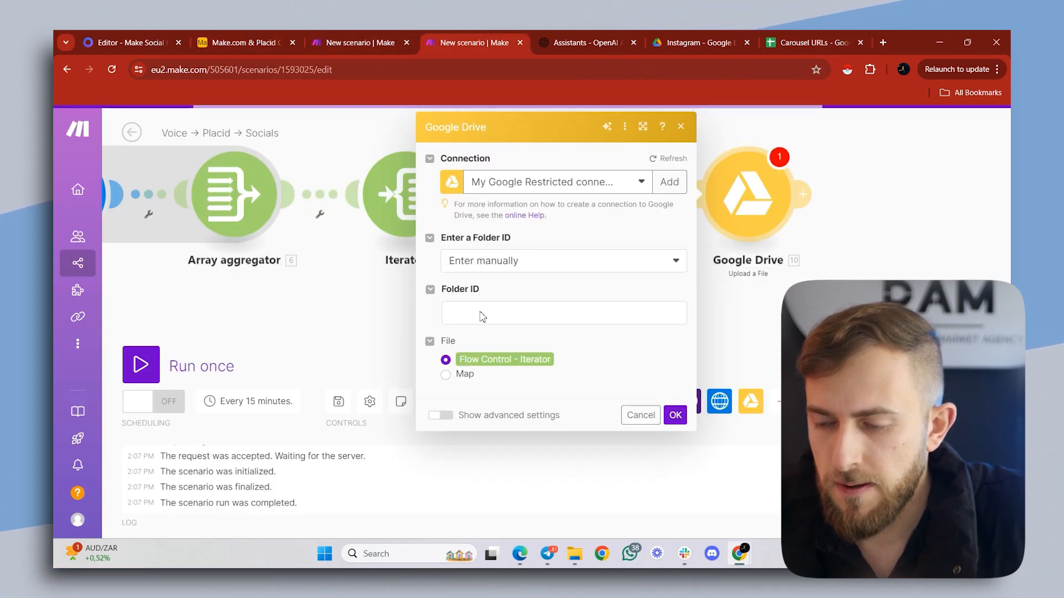
left_click(730, 34)
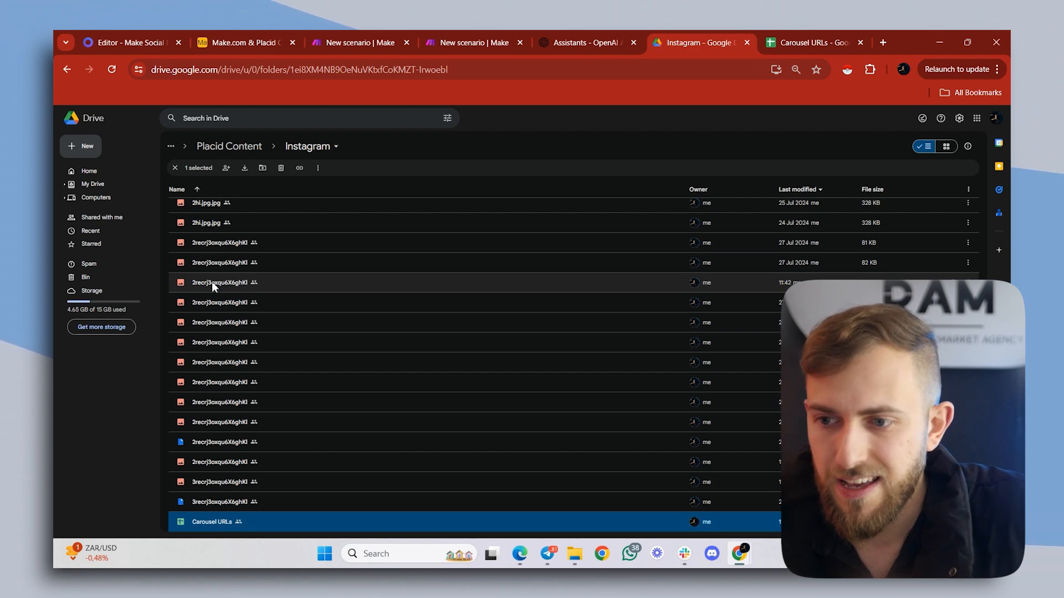
left_click(293, 69)
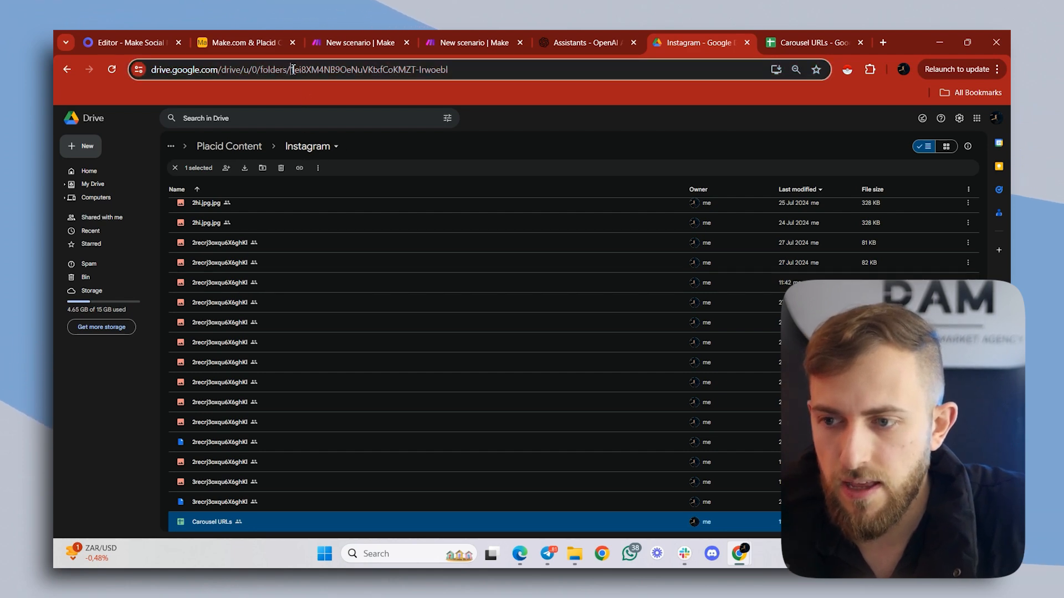
left_click_drag(293, 69, 452, 68)
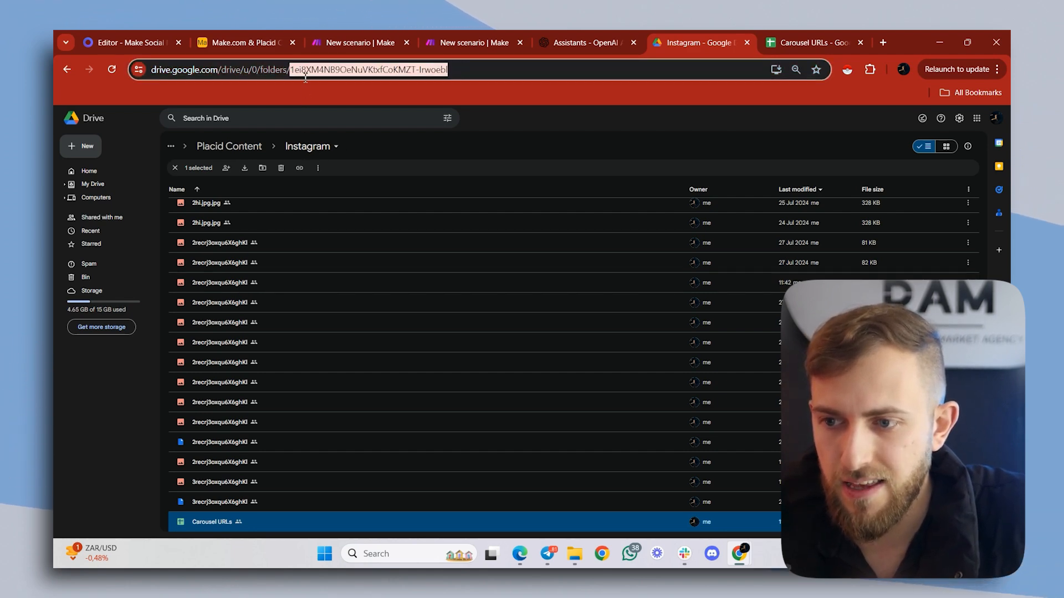
left_click_drag(305, 78, 309, 77)
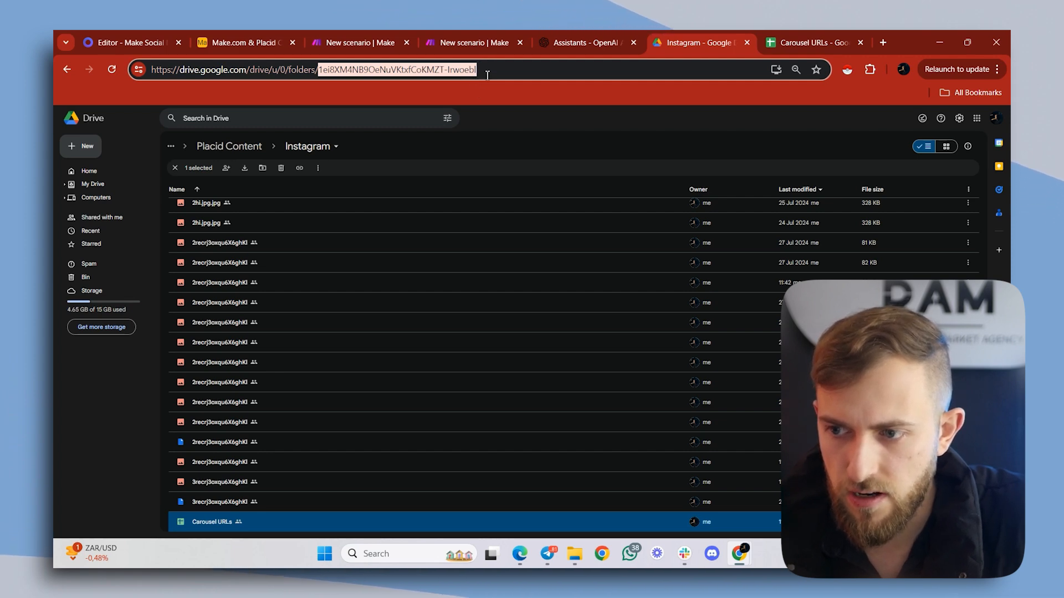
right_click(426, 71)
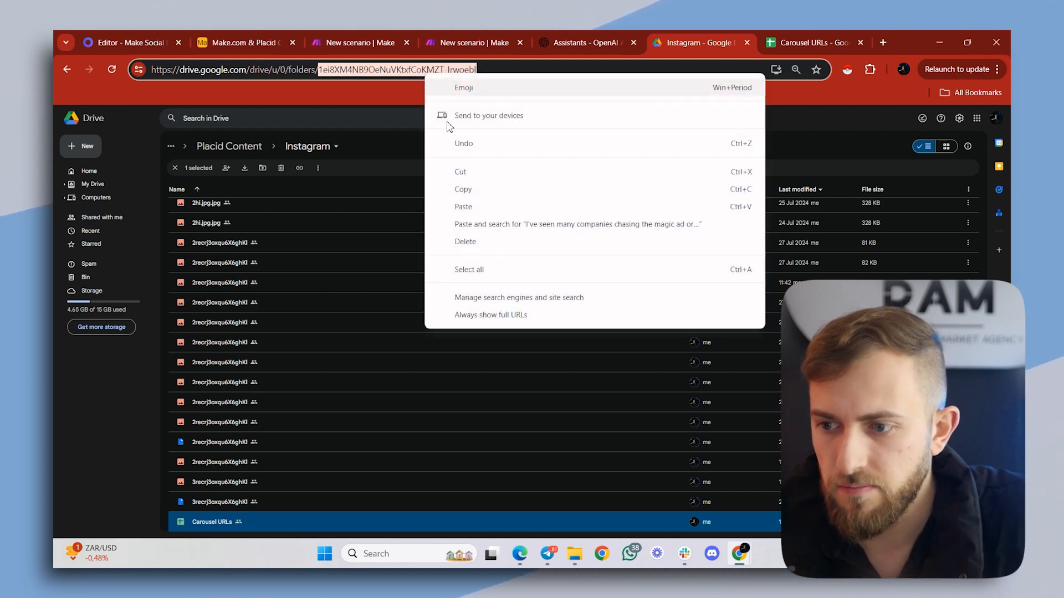
left_click(480, 189)
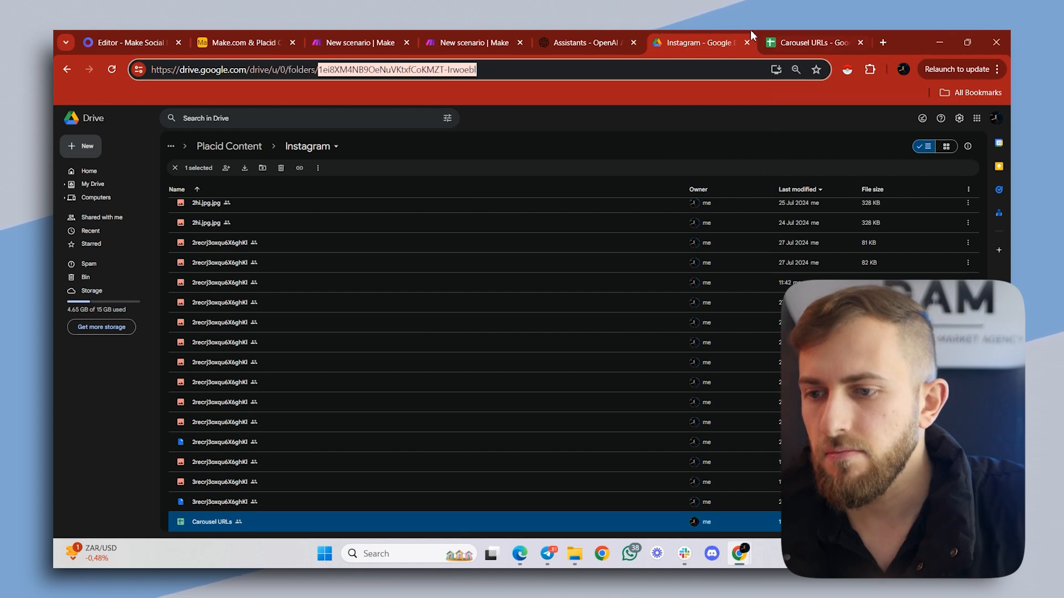
left_click(439, 36)
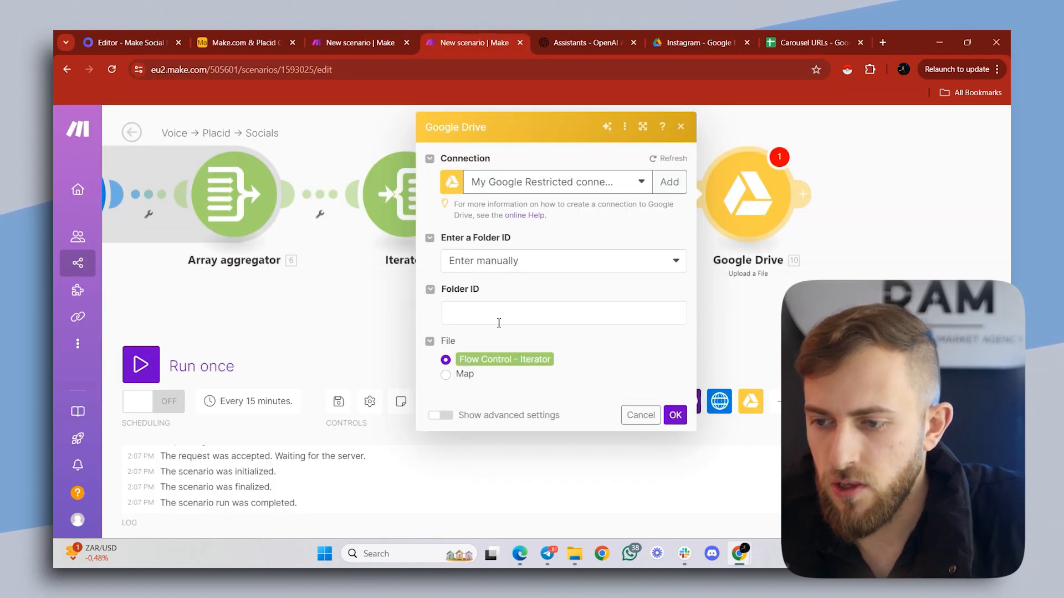
left_click(495, 311)
key("ctrl+v")
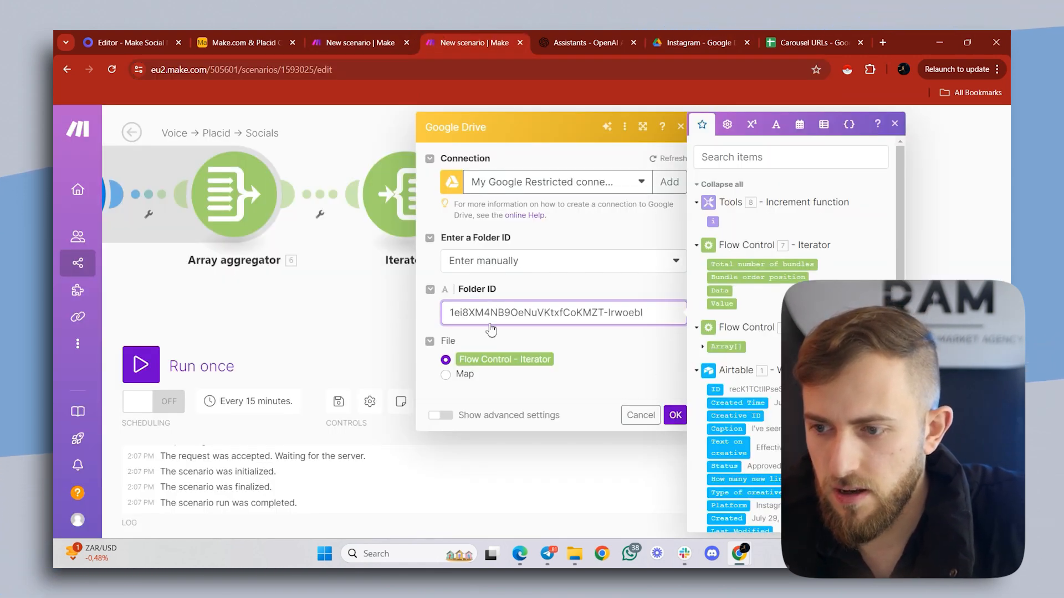
- Set the upload's file to Map, name it with the Increment function's i followed by the Airtable record ID, and save the module
left_click(446, 375)
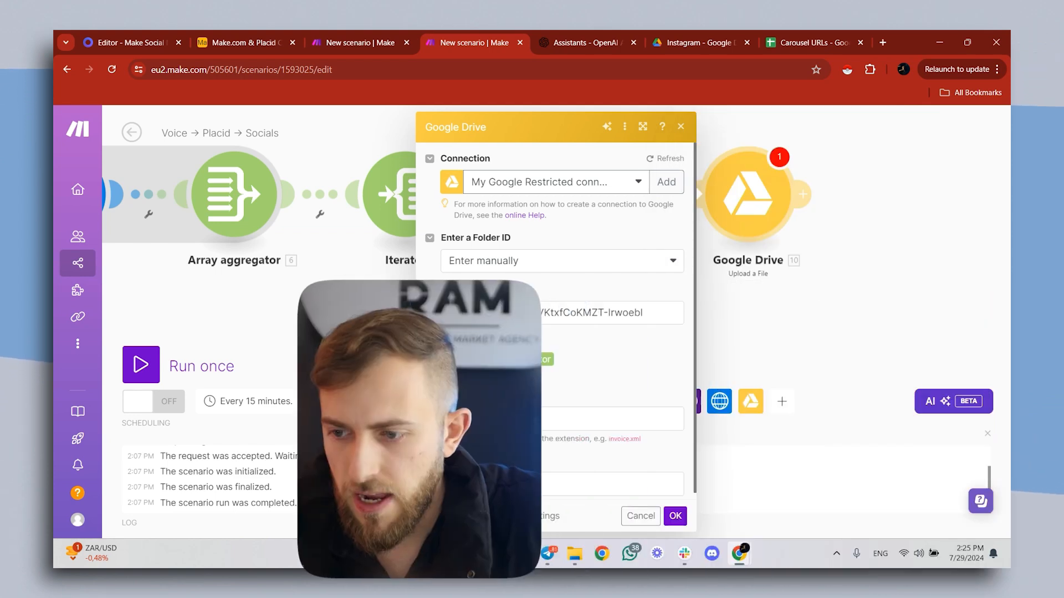
left_click(506, 428)
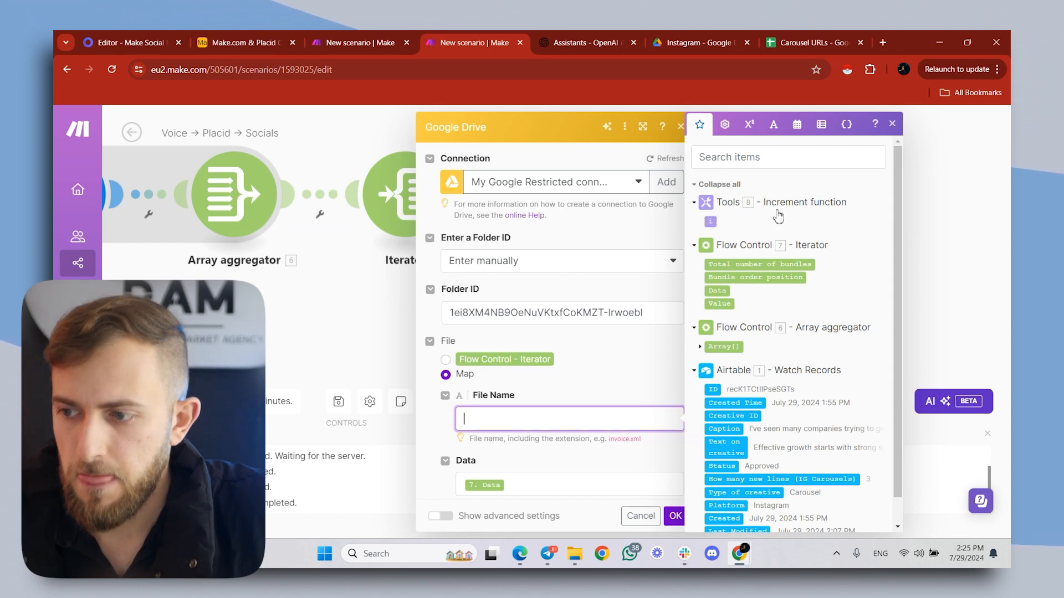
left_click(713, 224)
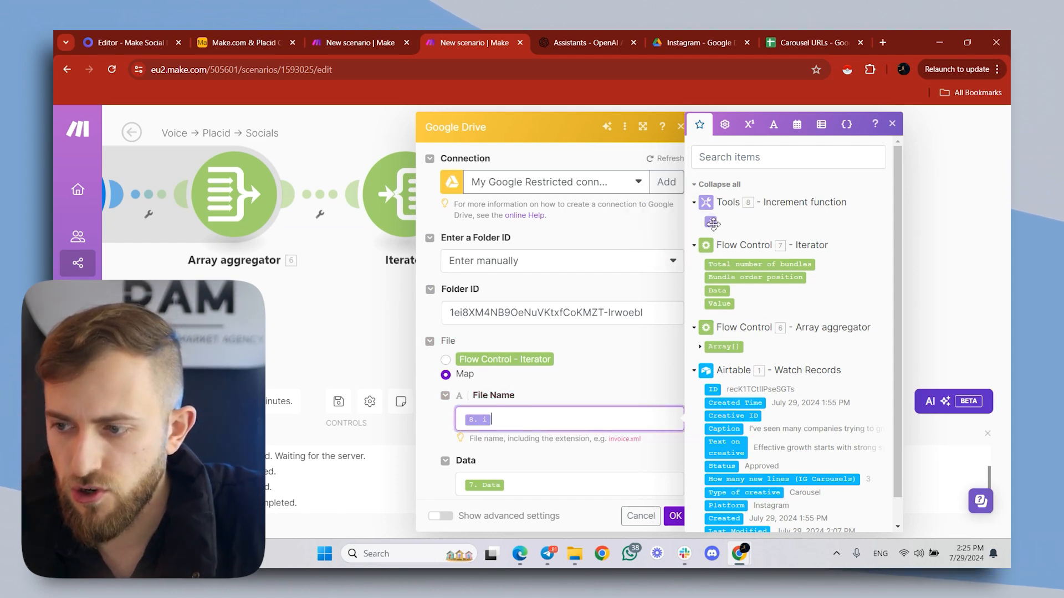
left_click(714, 390)
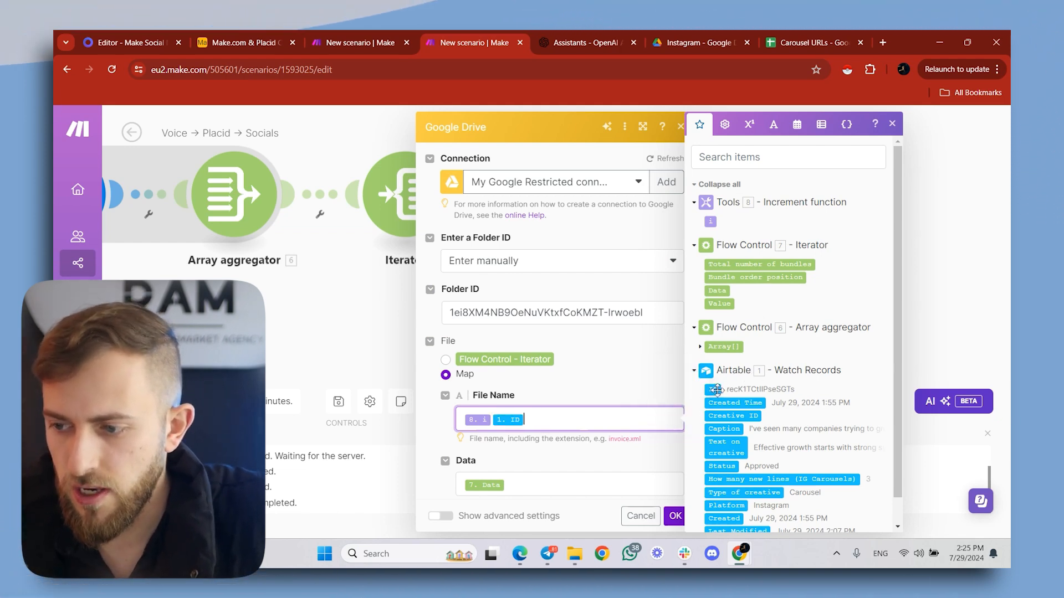
left_click(674, 516)
- Add a Google Sheets Add a Row module after the Google Drive module and set its method to Enter manually
left_click(819, 198)
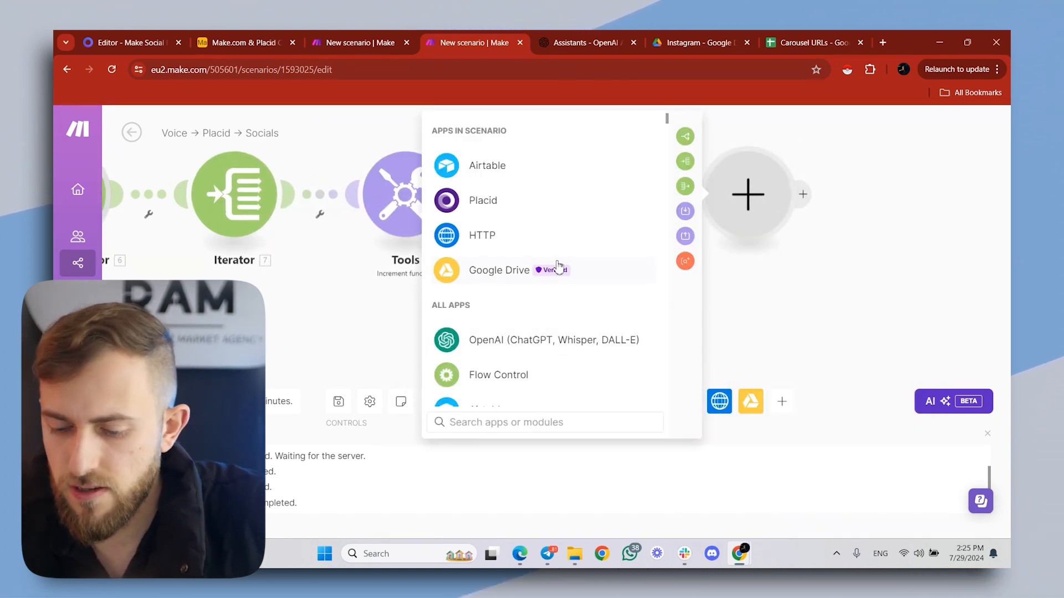
type("Google")
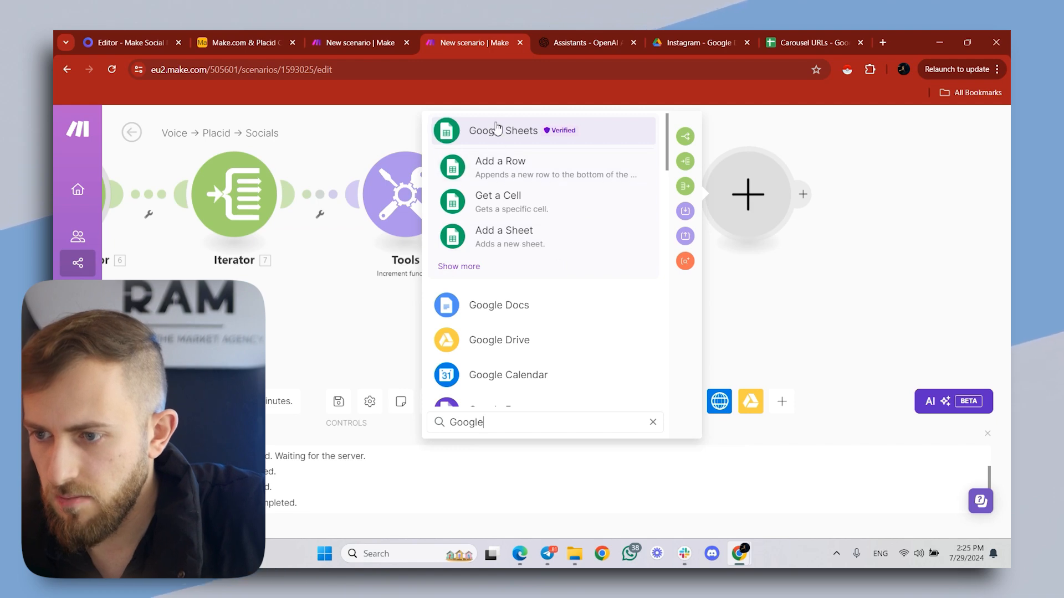
left_click(497, 129)
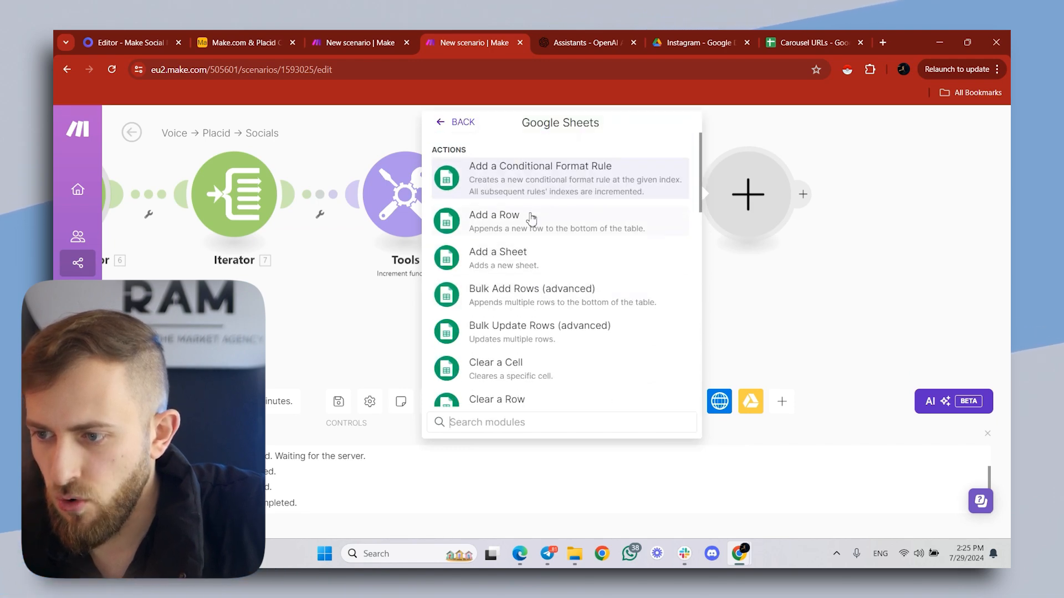
left_click(531, 219)
left_click(514, 271)
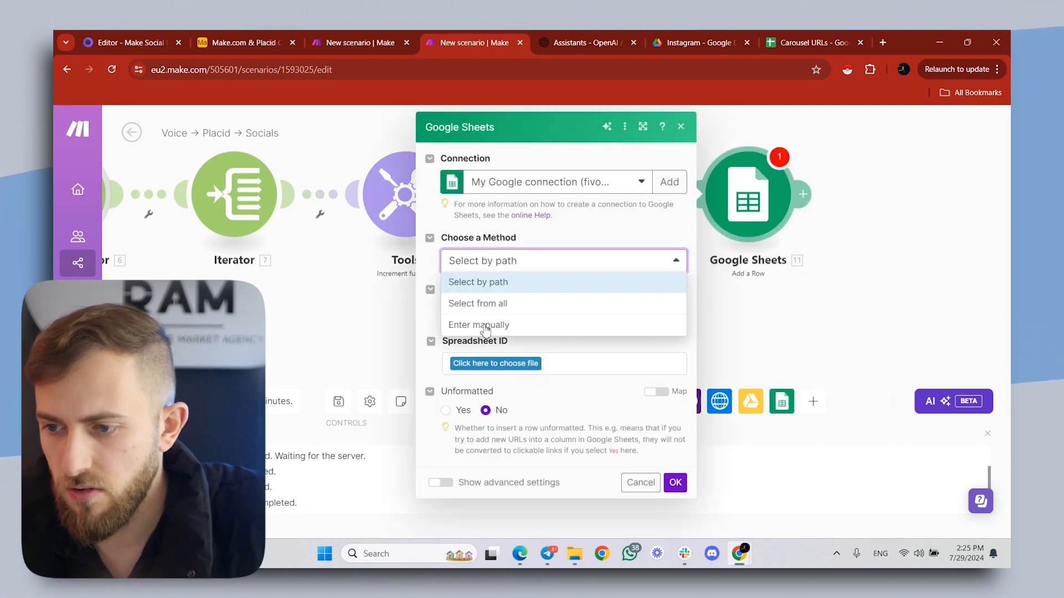
left_click(467, 330)
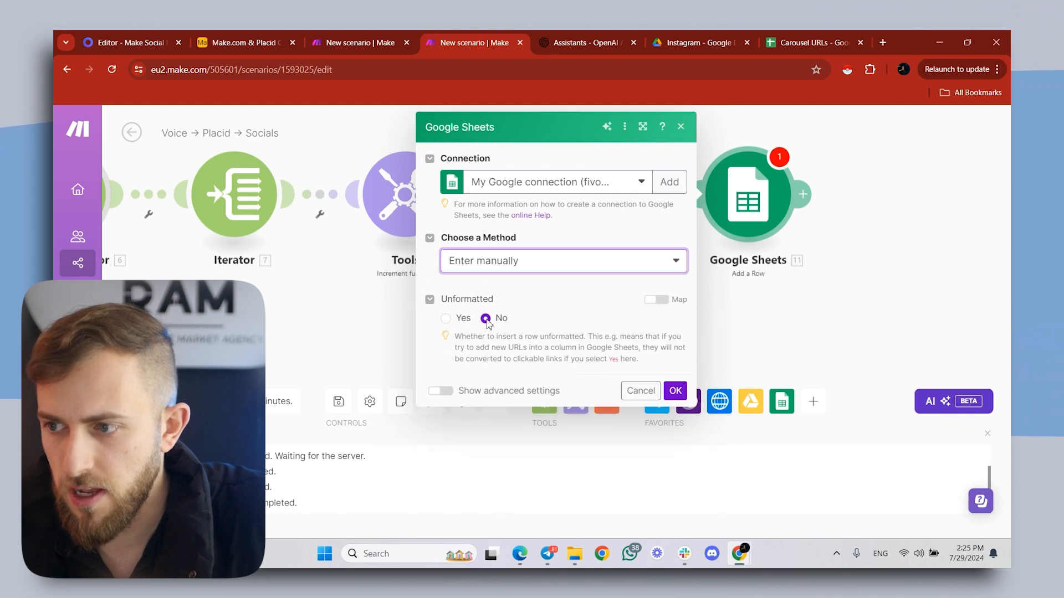
- Copy the spreadsheet ID from the Carousel URLs sheet's URL and paste it as the Spreadsheet value in the Google Sheets module
left_click(822, 39)
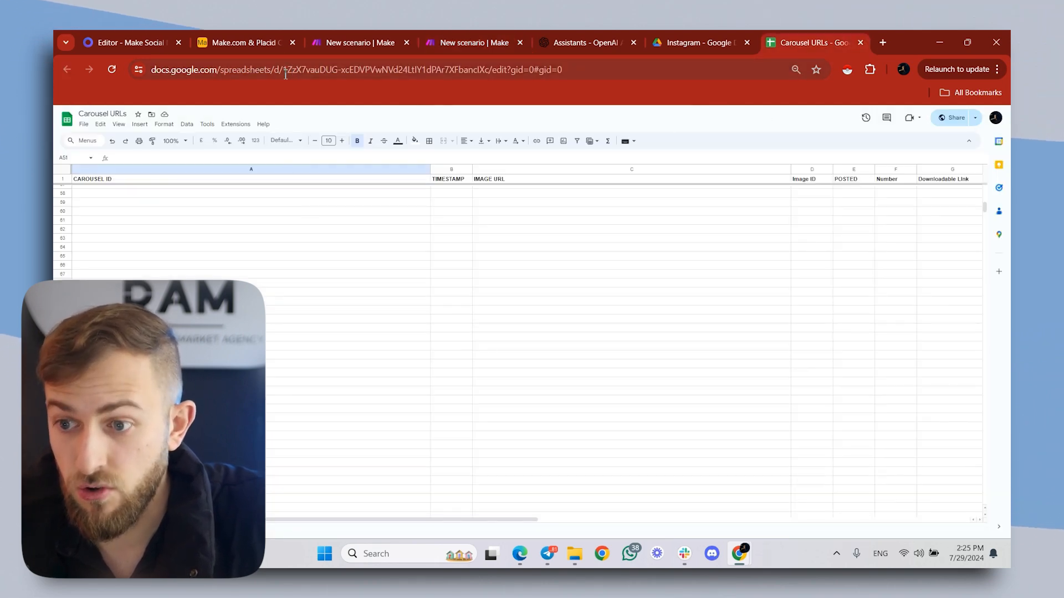
left_click_drag(286, 71, 517, 71)
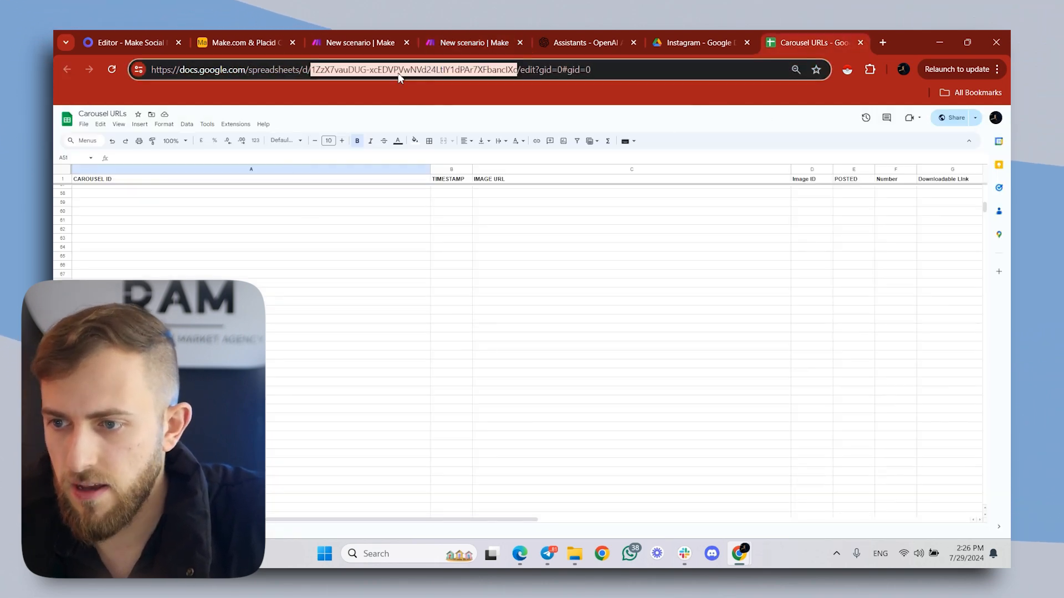
right_click(441, 84)
left_click(451, 188)
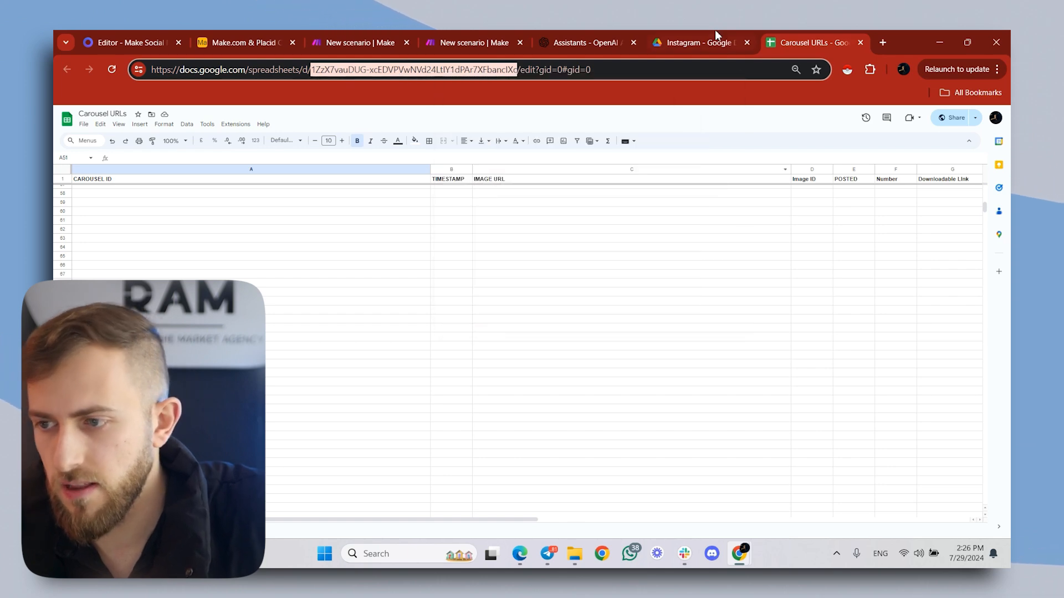
left_click(472, 42)
left_click(479, 309)
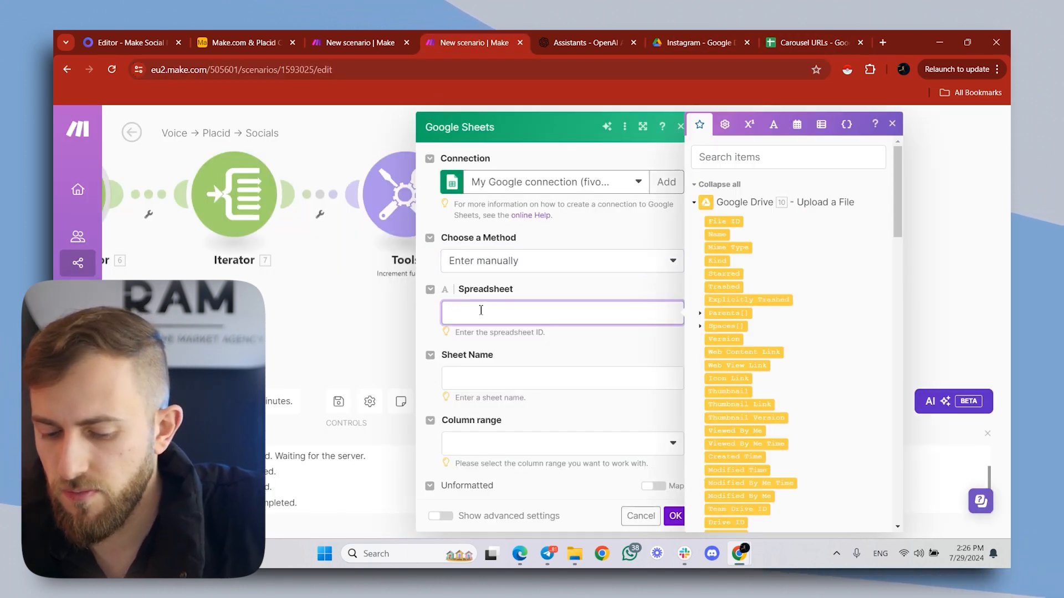
key("ctrl+v")
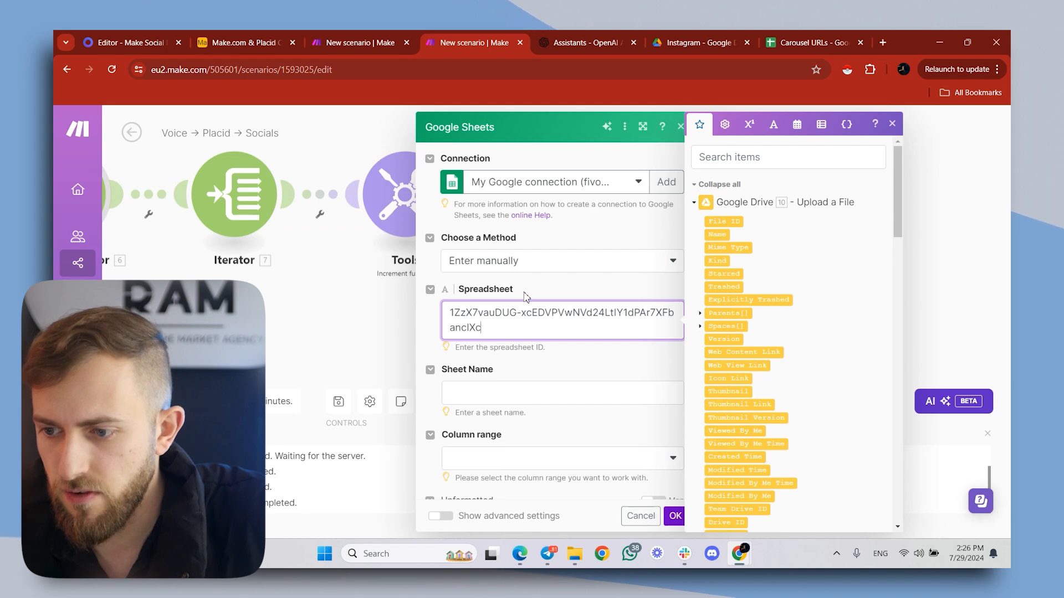
left_click(646, 235)
- Check the tab name in the Carousel URLs spreadsheet, then set the module's sheet name to Sheet1 and its column range to A-Z
left_click(794, 45)
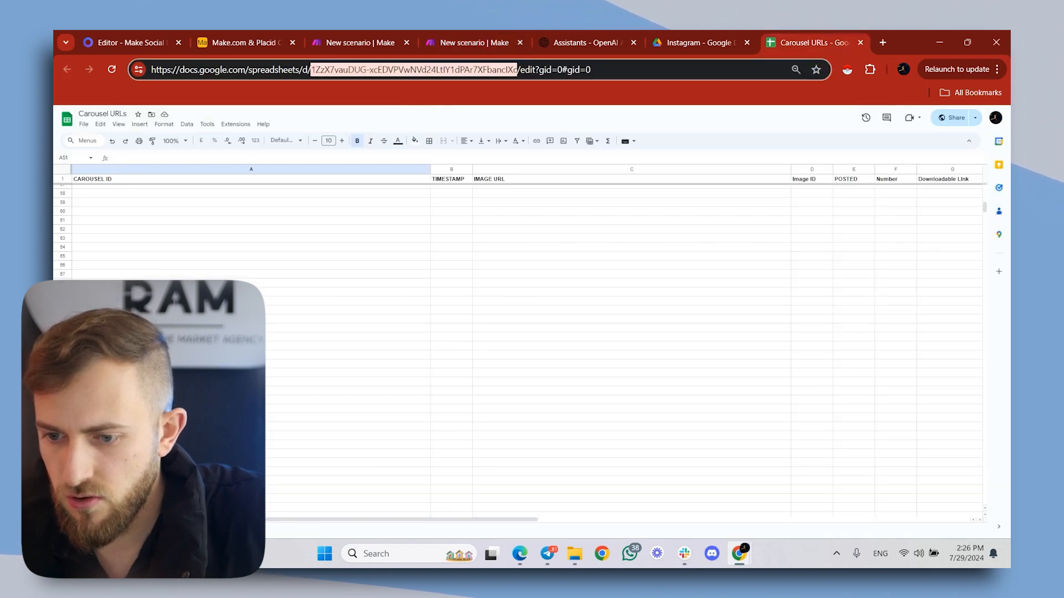
left_click(790, 511)
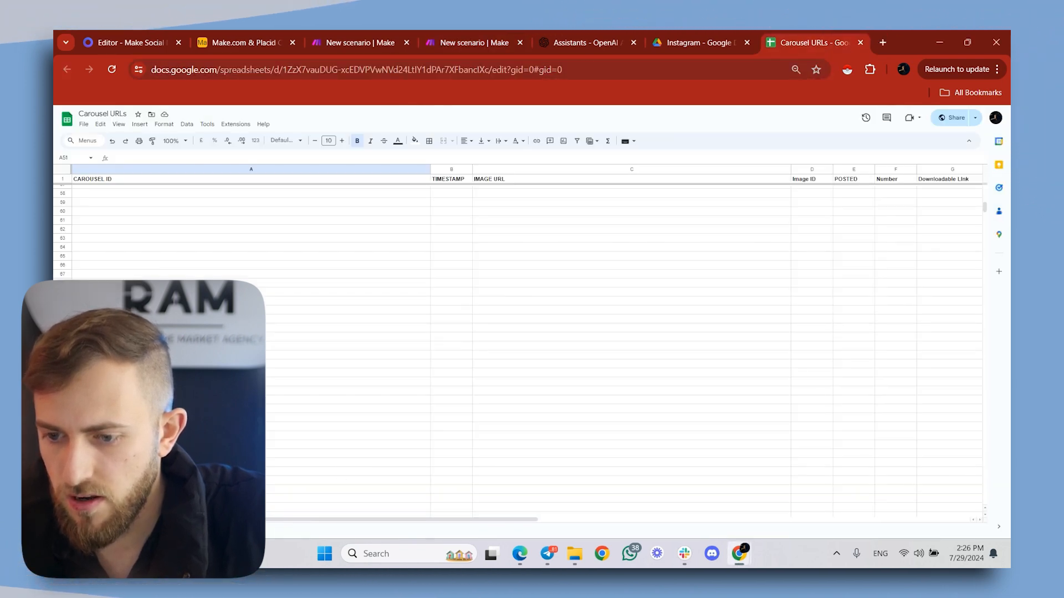
left_click(468, 33)
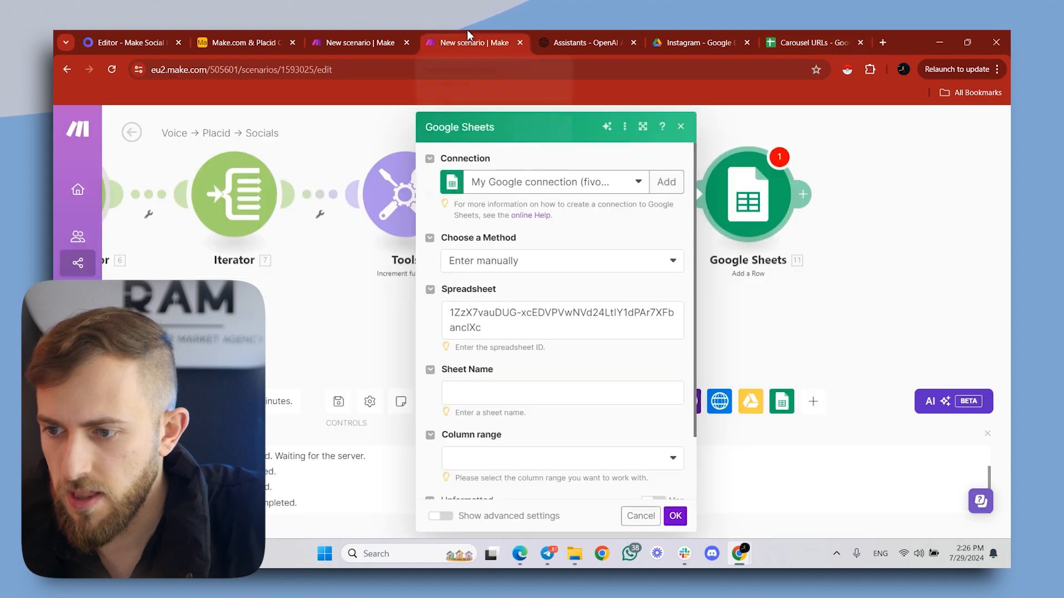
left_click(496, 394)
type("Sheet1")
left_click(518, 458)
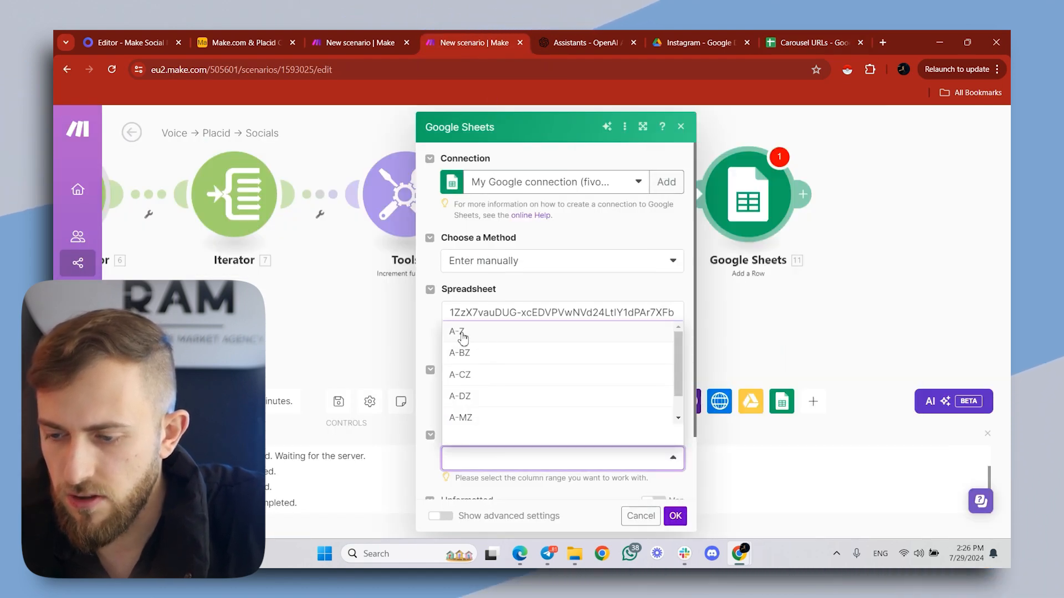
left_click(481, 332)
- Map the Airtable record ID to column A and the now variable to column B of the new row
scroll(496, 424, "down", 1)
left_click(497, 332)
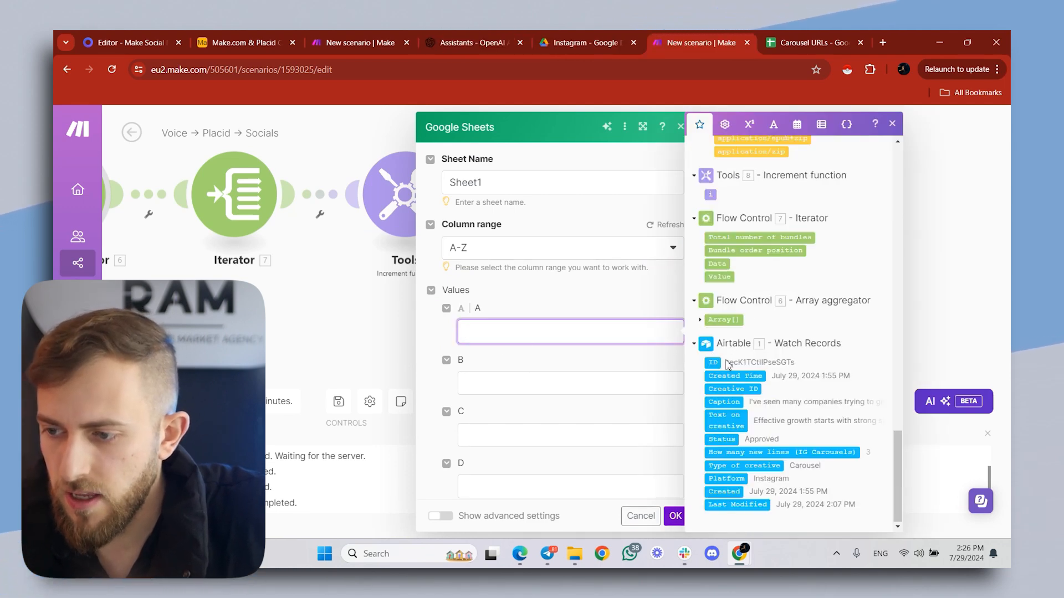
left_click(714, 362)
key("Tab")
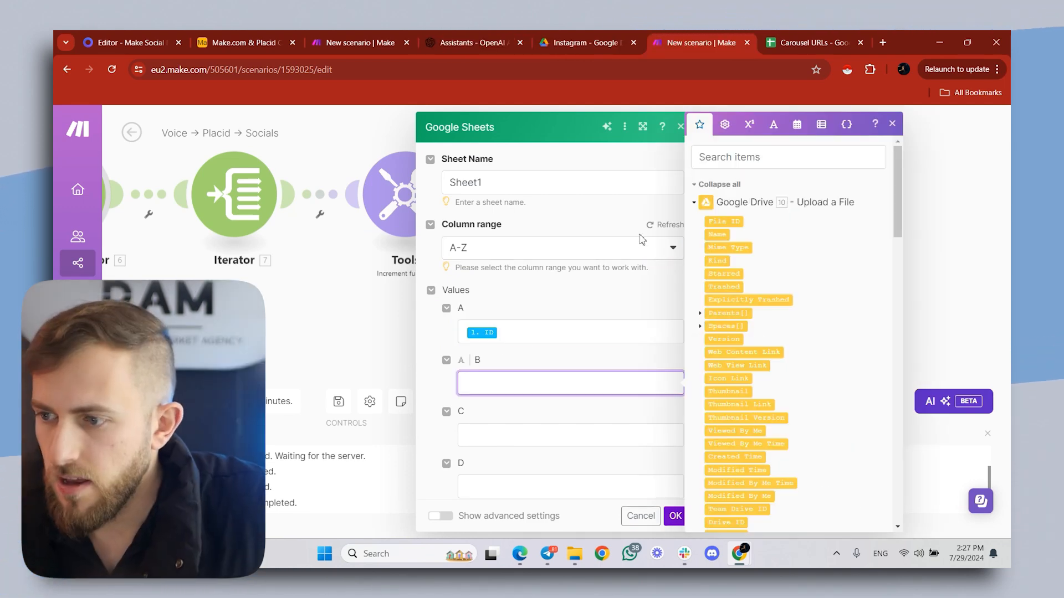
left_click(798, 127)
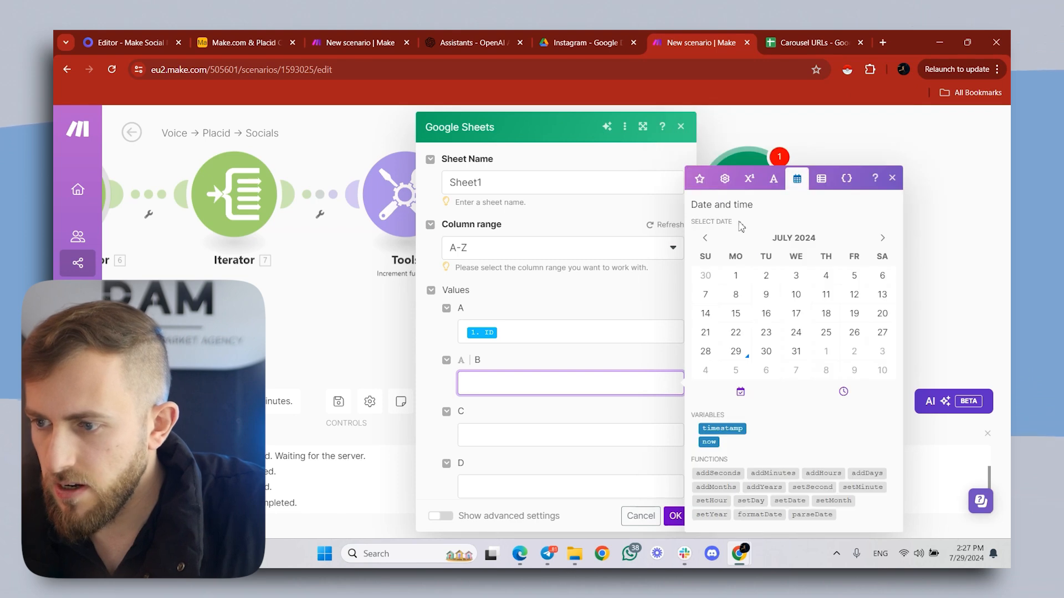
left_click(707, 442)
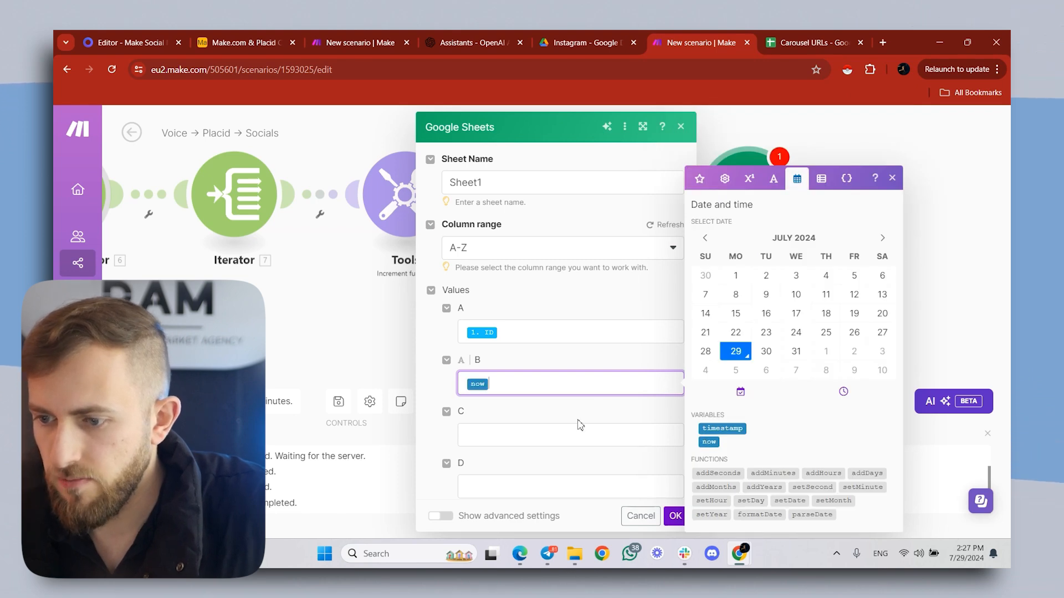
left_click(546, 427)
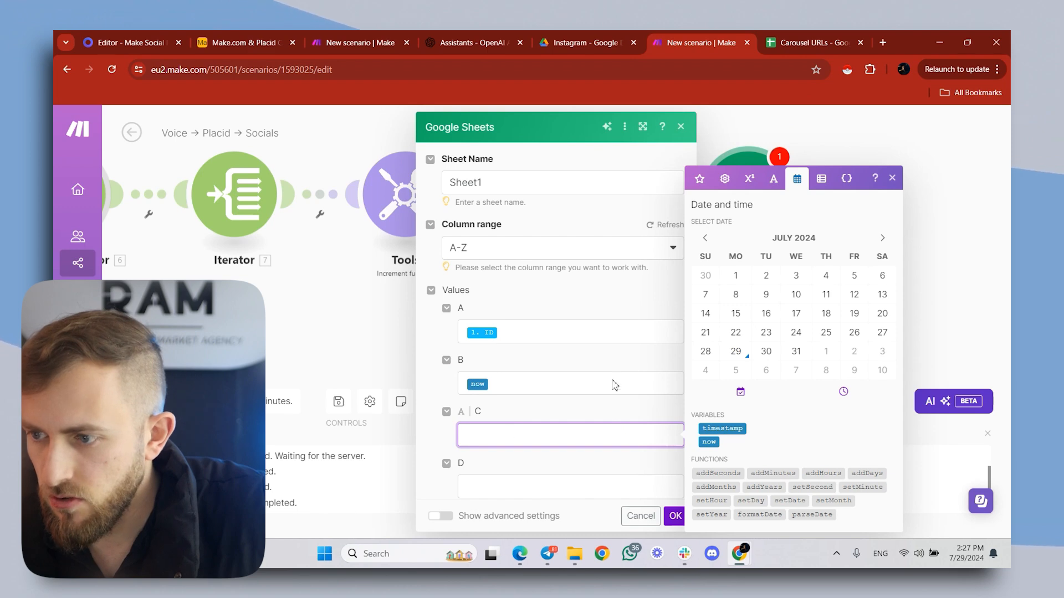
left_click(700, 179)
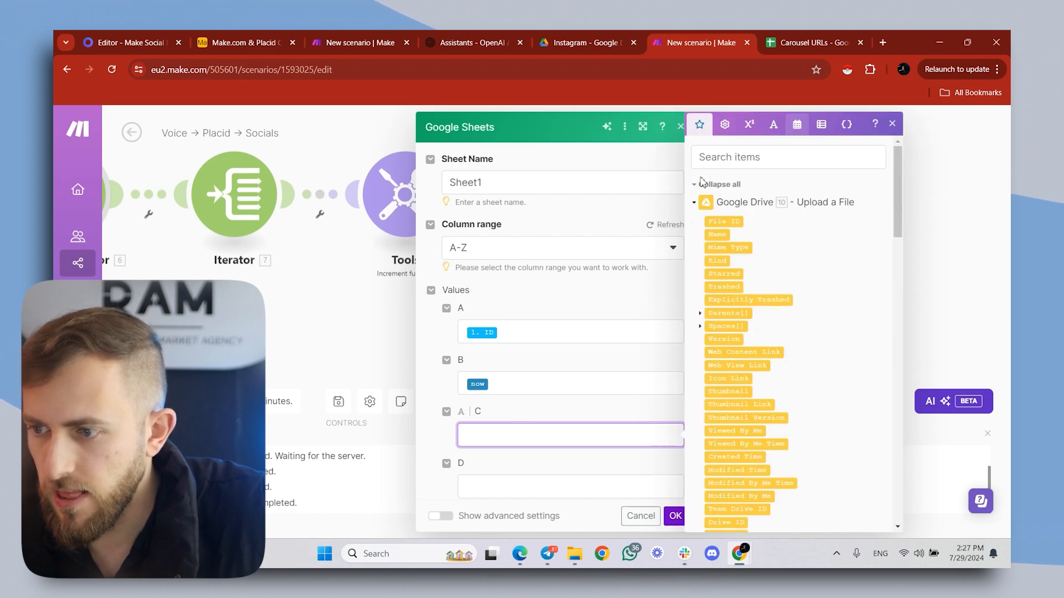
left_click(730, 222)
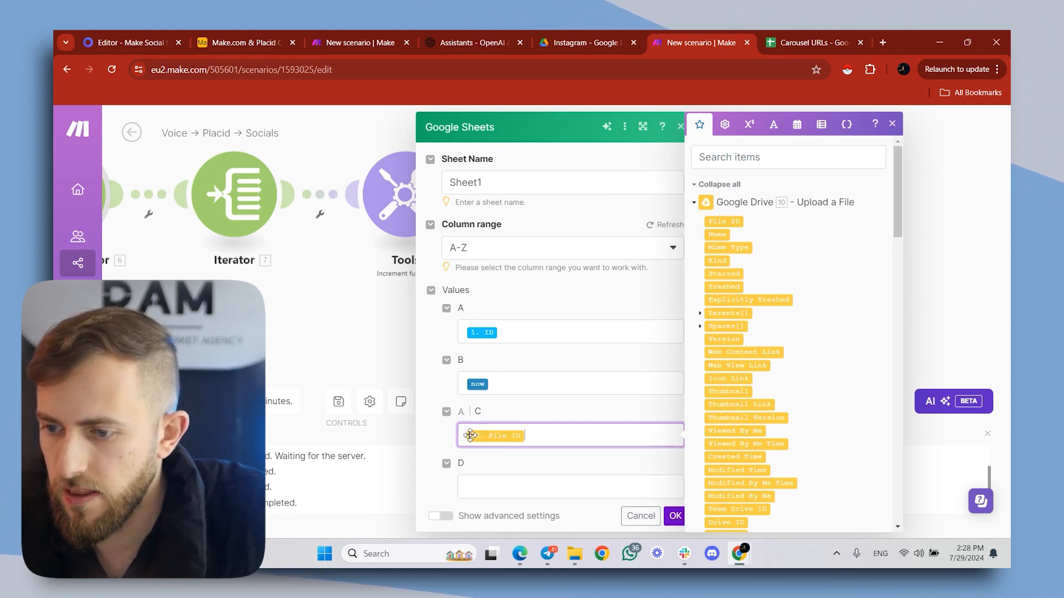
key("ctrl+v")
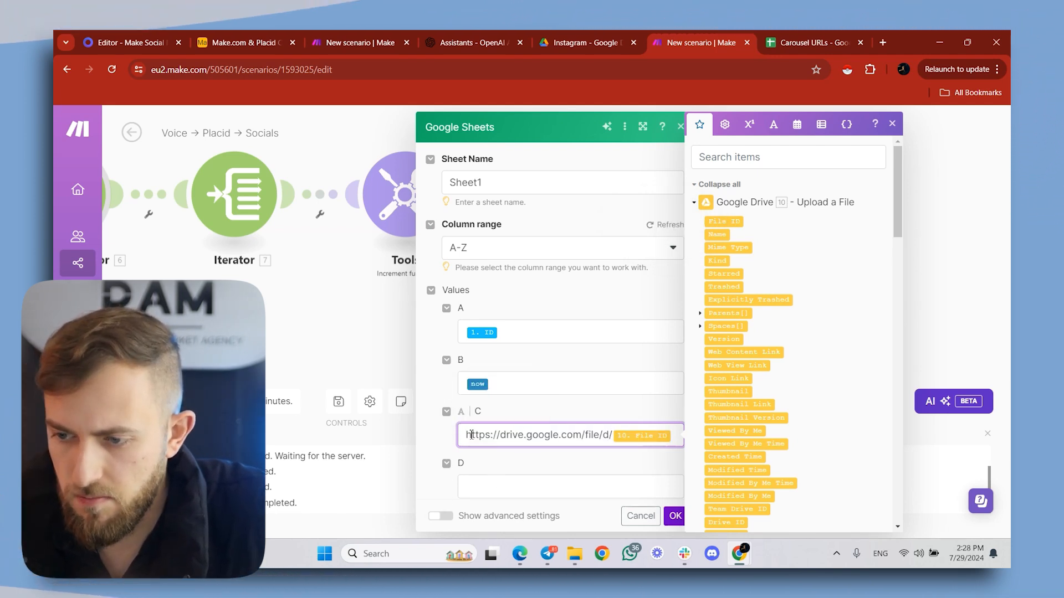
- Check the Image ID column in the Carousel URLs sheet, then map the Google Drive upload's File ID to column D of the new row
left_click_drag(523, 429, 612, 432)
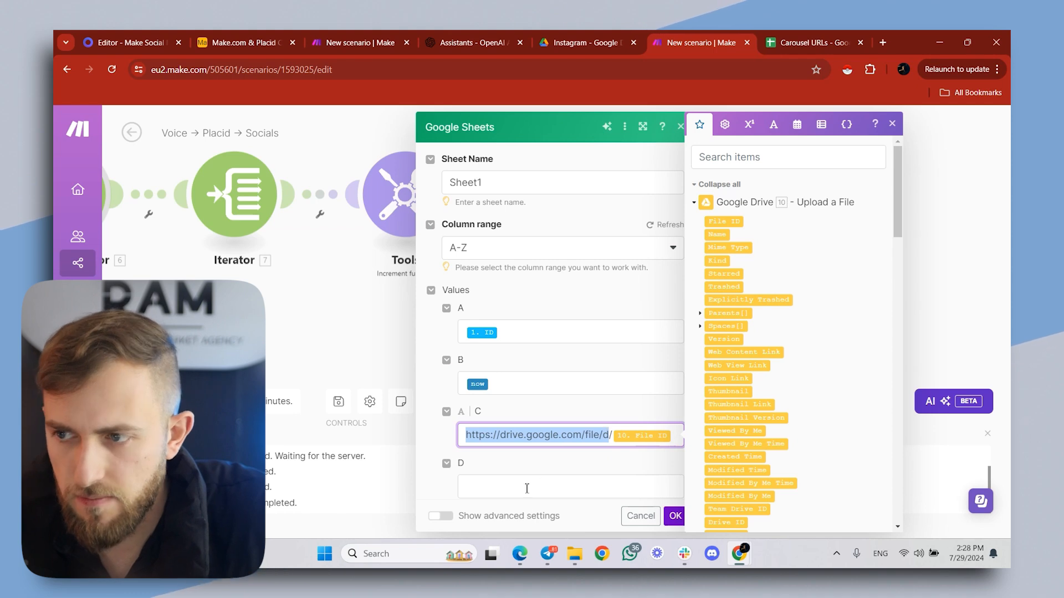
left_click(852, 37)
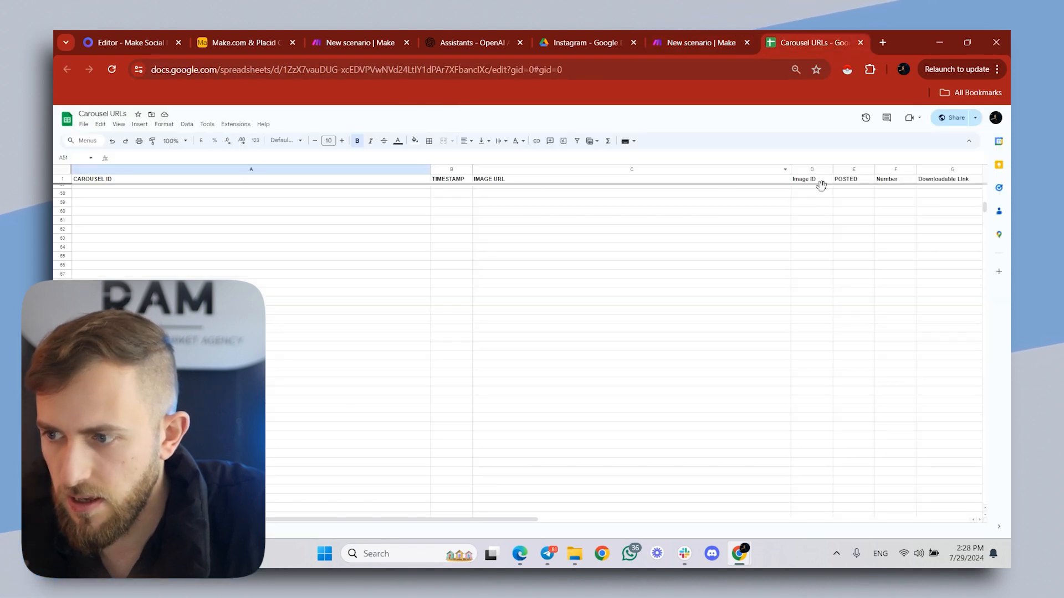
left_click(681, 41)
left_click(497, 487)
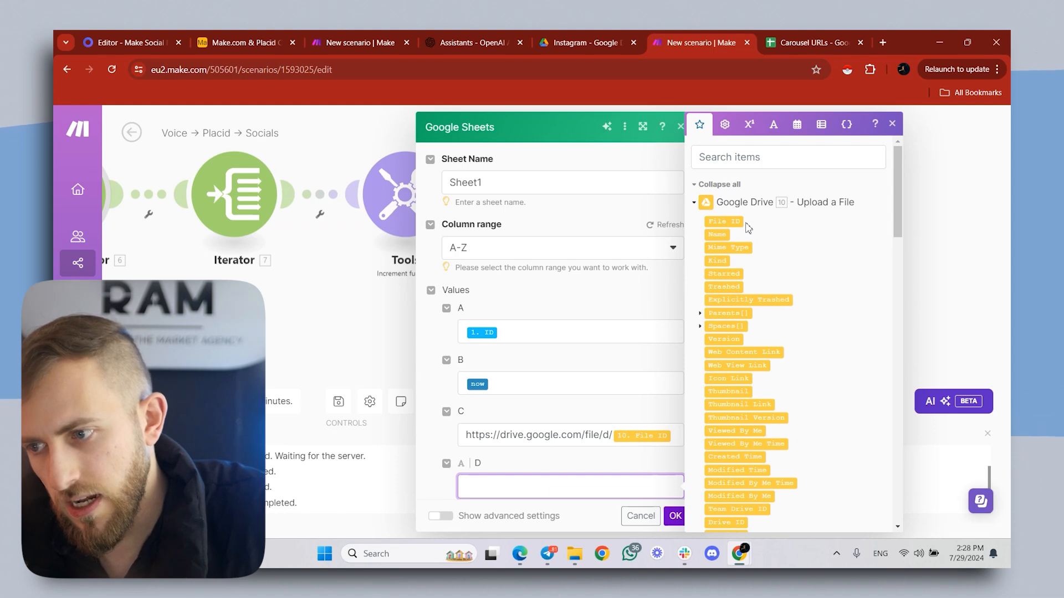
left_click_drag(739, 222, 610, 490)
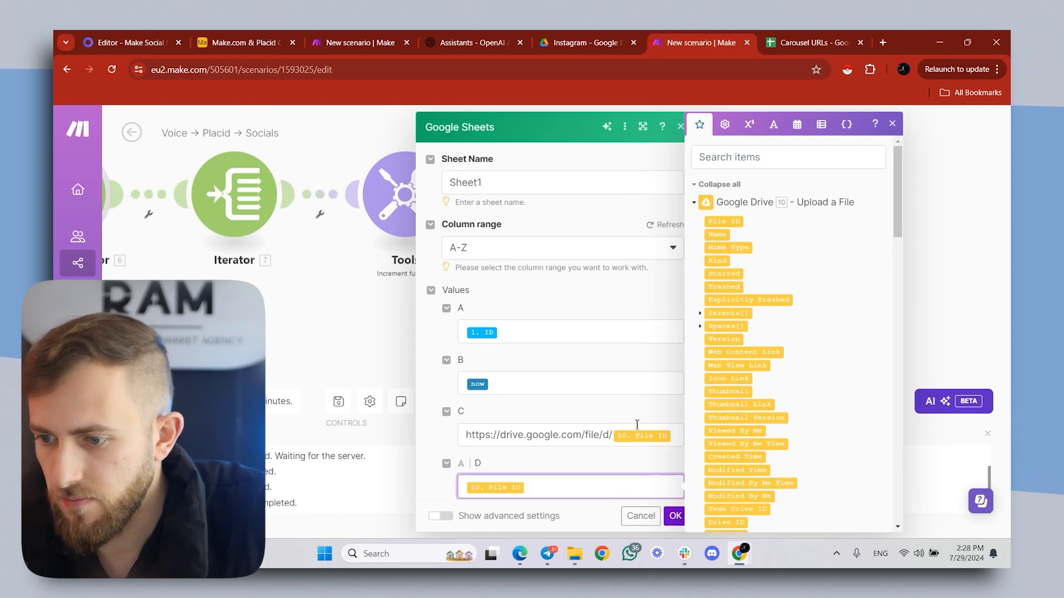
- Check the POSTED column in the Carousel URLs sheet and set column E of the new row to Yes
scroll(637, 411, "down", 3)
left_click(809, 42)
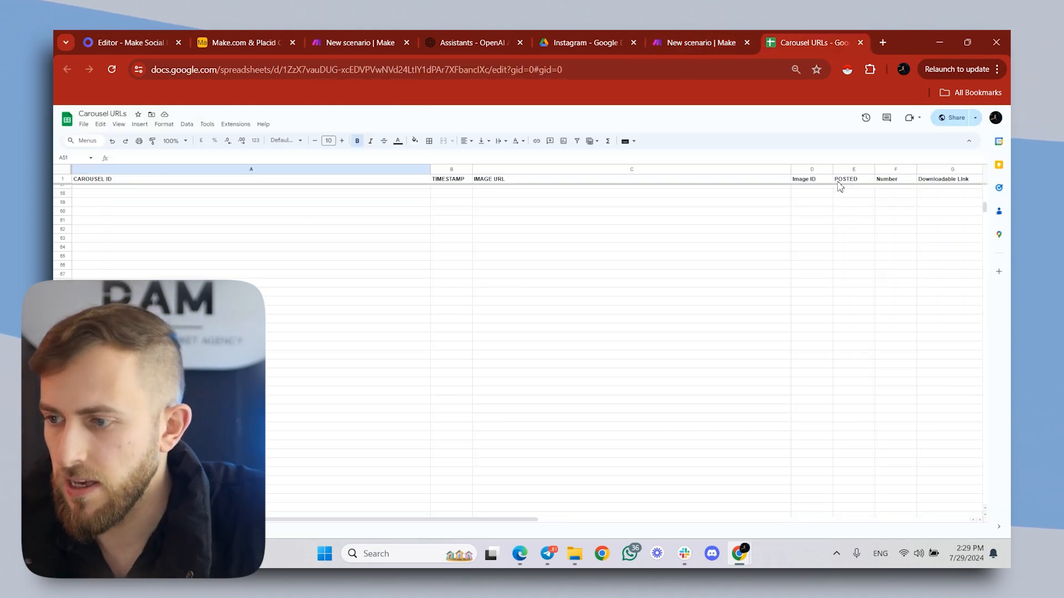
left_click(671, 34)
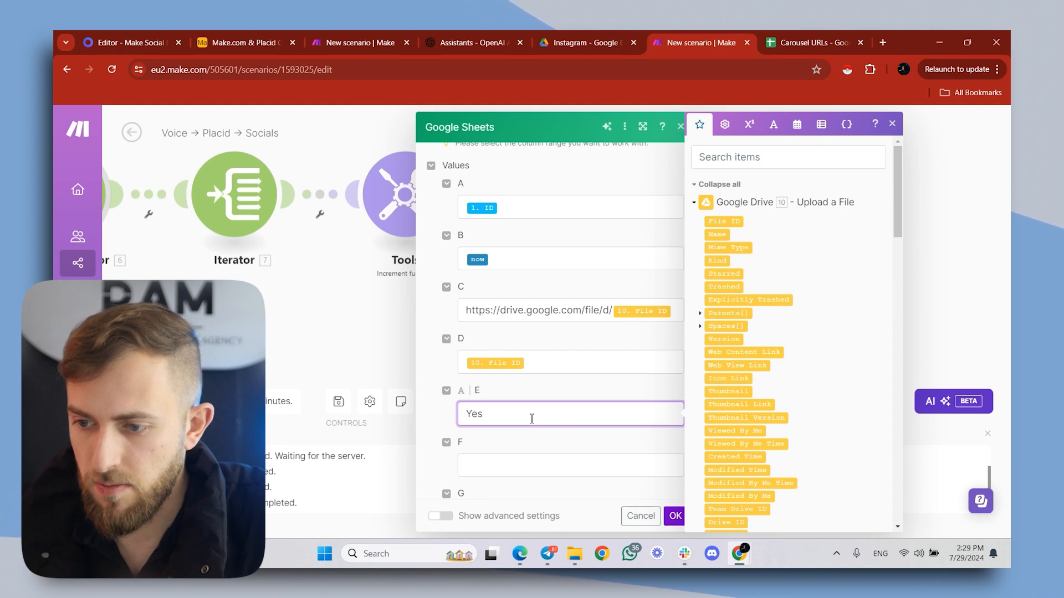
- Check the Number column in the Carousel URLs sheet, then map the Increment function's i value to column F
left_click(807, 40)
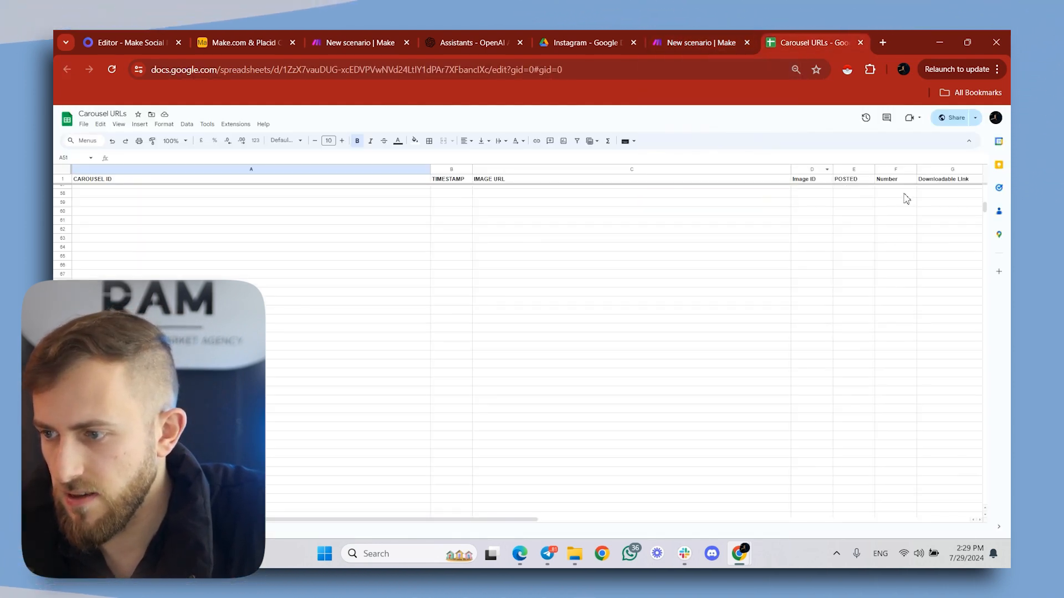
scroll(900, 193, "up", 5)
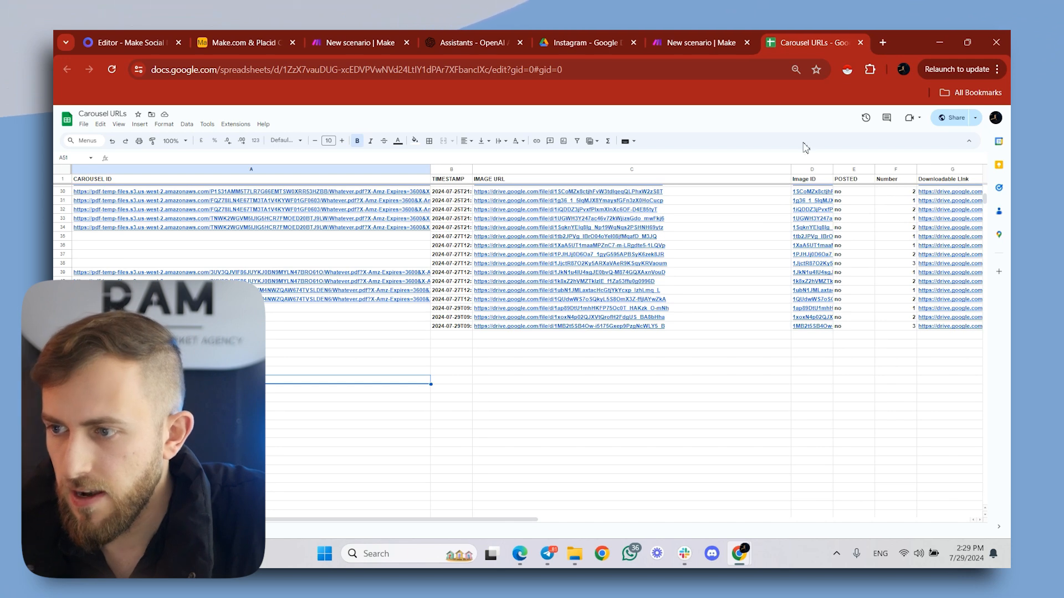
left_click(701, 43)
left_click(489, 467)
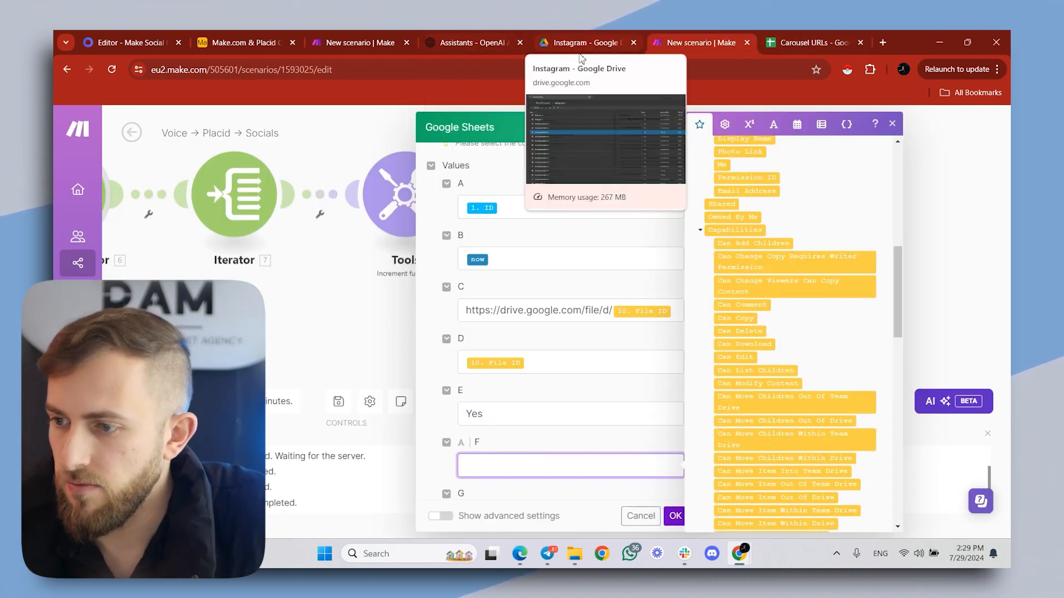
scroll(637, 221, "down", 3)
scroll(803, 200, "down", 15)
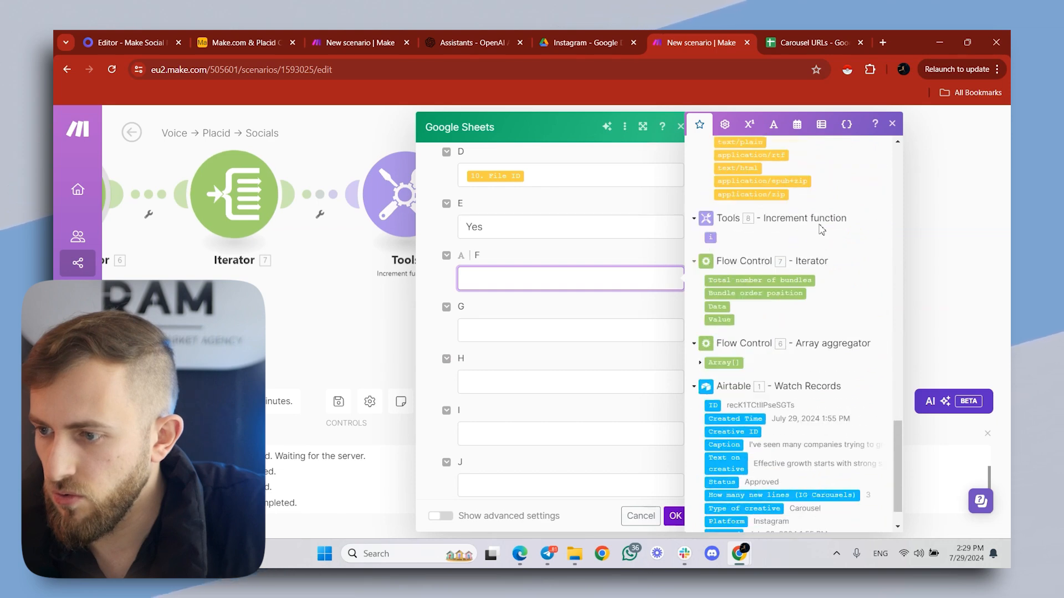
scroll(780, 250, "up", 1)
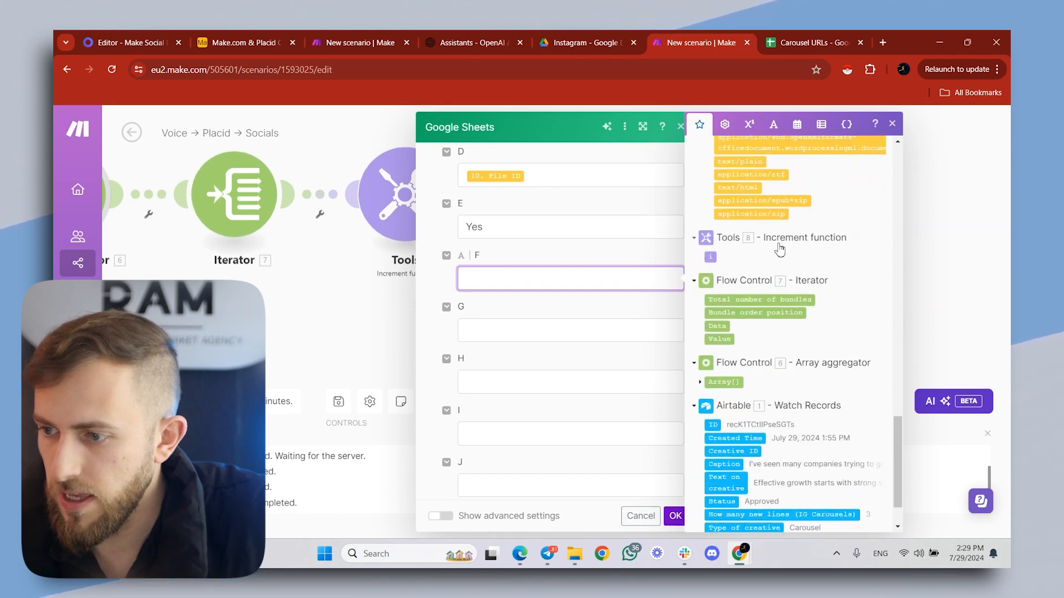
left_click(711, 257)
left_click(549, 330)
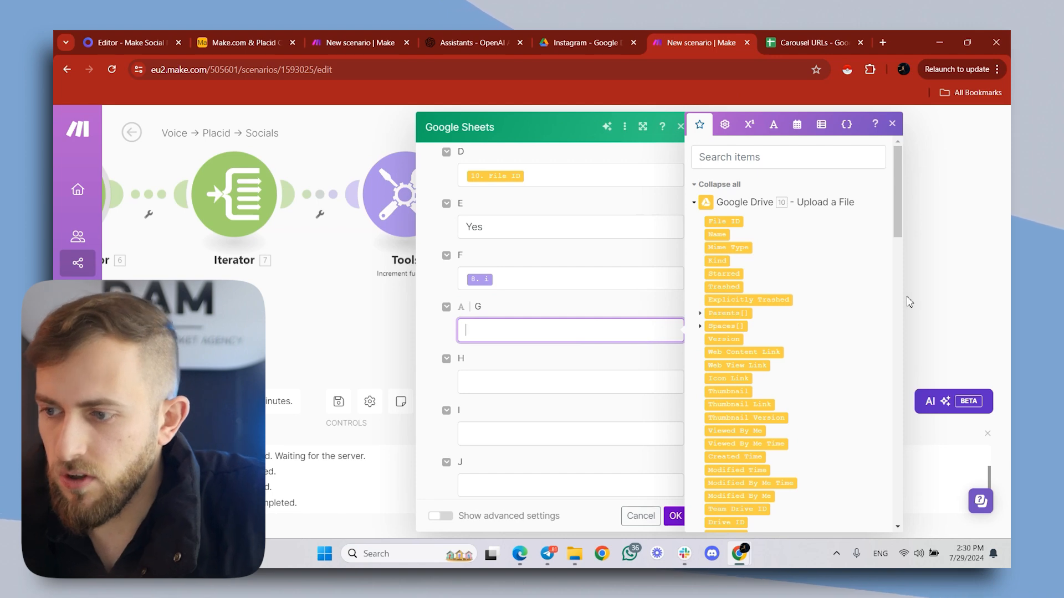
left_click(743, 221)
key("ctrl+Tab")
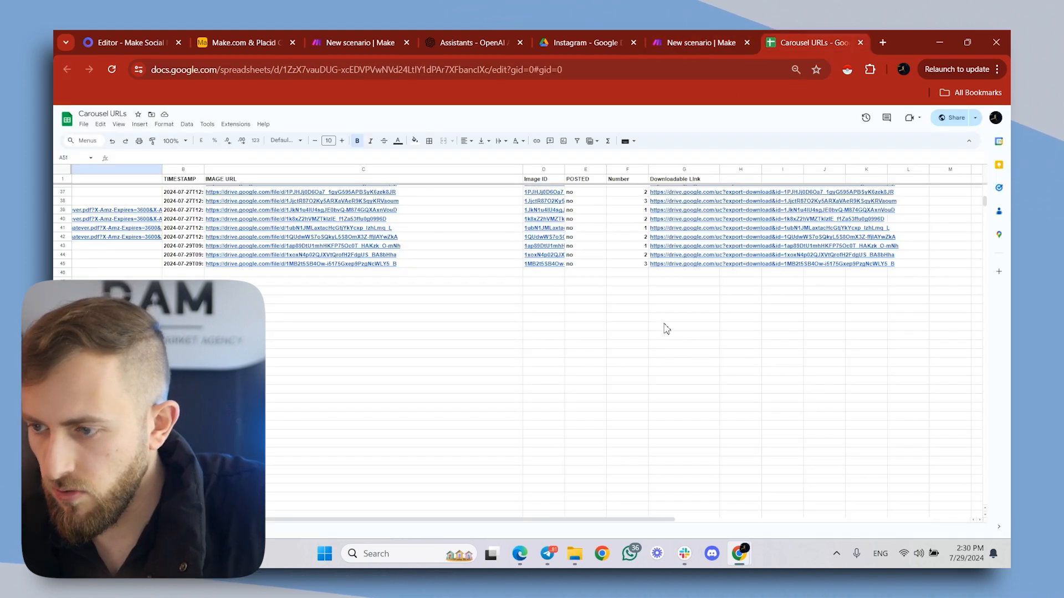
key("ctrl+shift+Tab")
left_click_drag(466, 331, 495, 346)
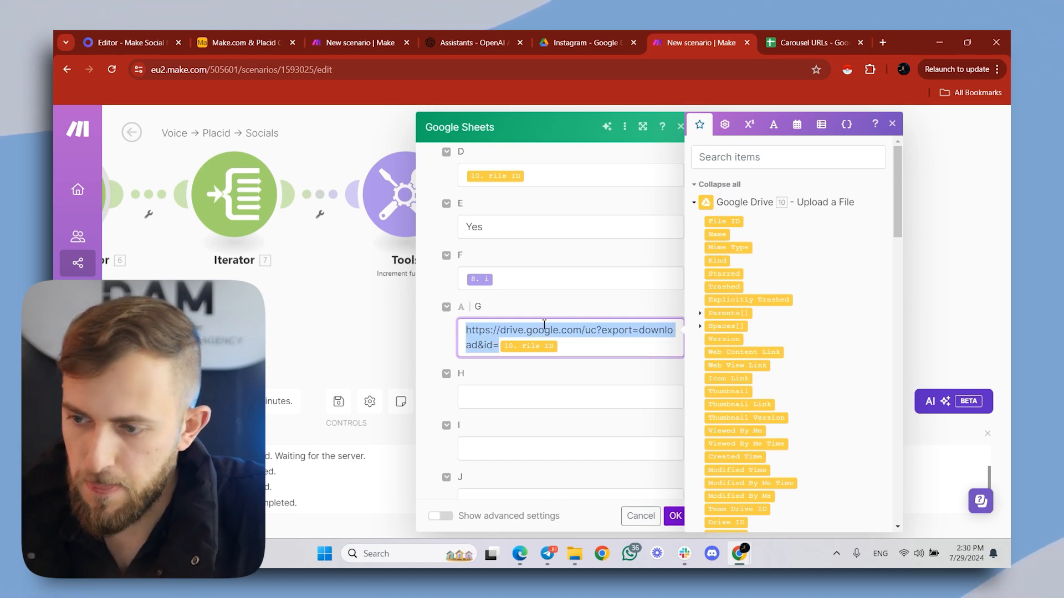
left_click(596, 324)
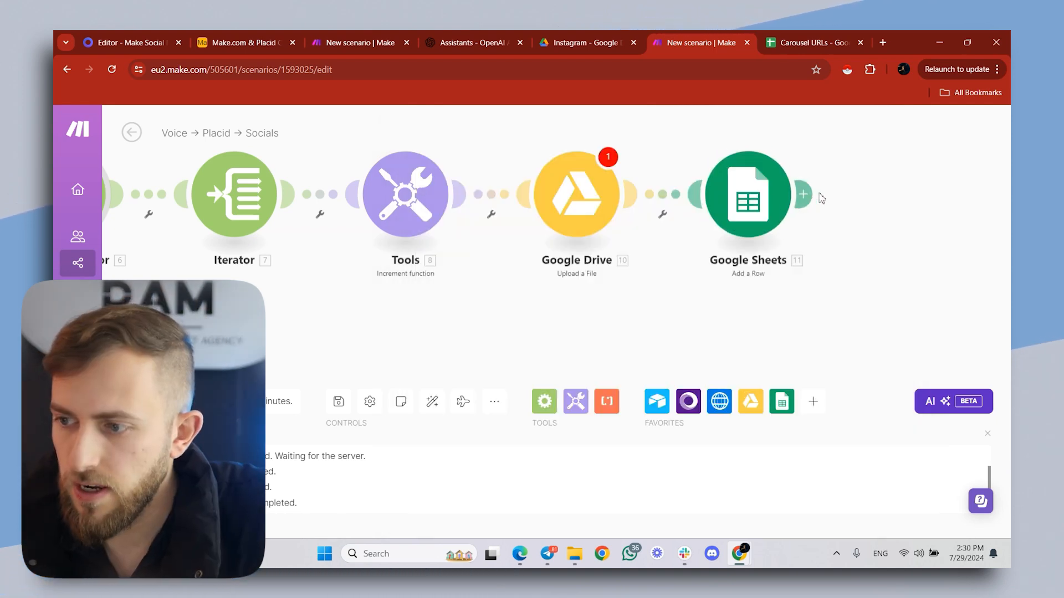
- Add an Array aggregator after Google Sheets with Iterator [7] as source module, aggregating Web View Link and the Increment function's i
left_click(811, 196)
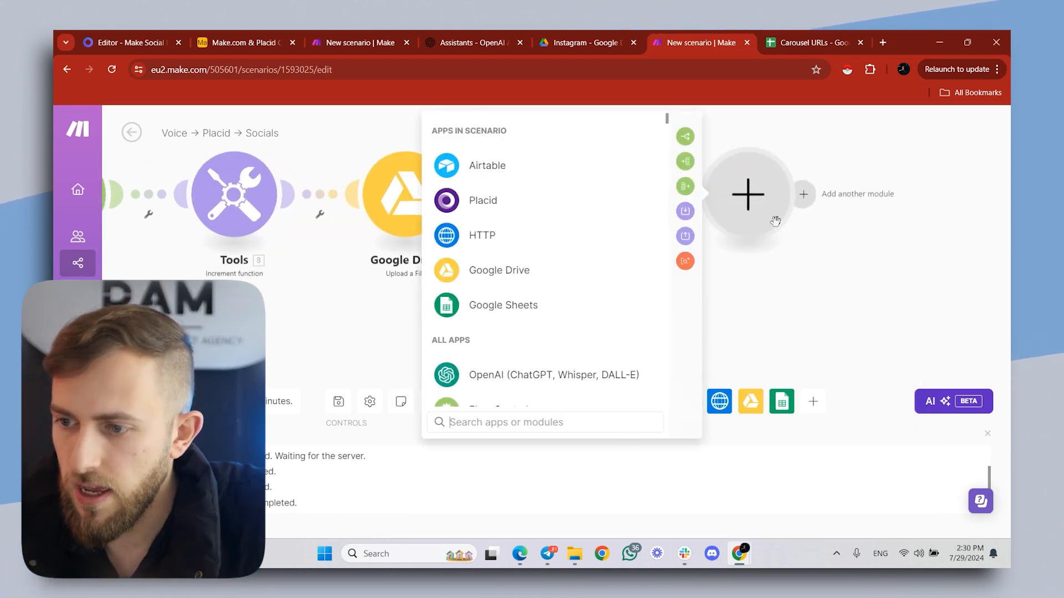
left_click(685, 186)
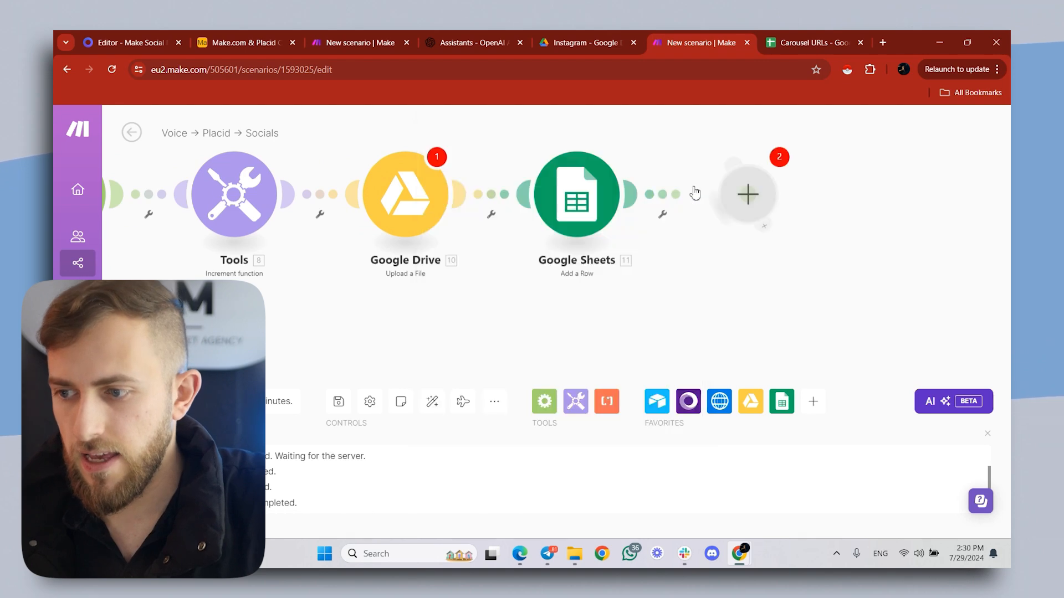
left_click(587, 182)
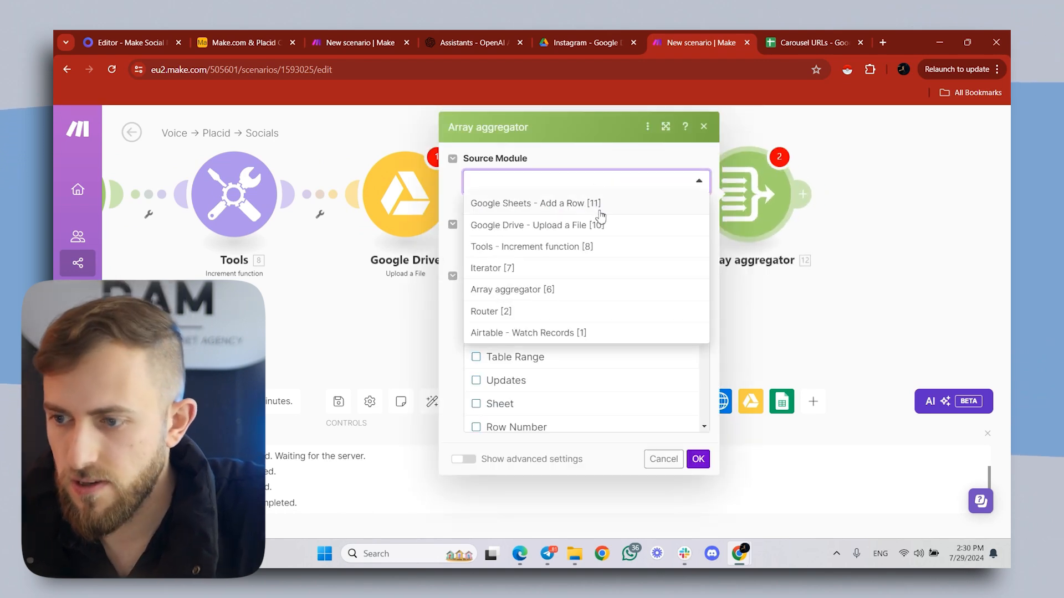
left_click(492, 268)
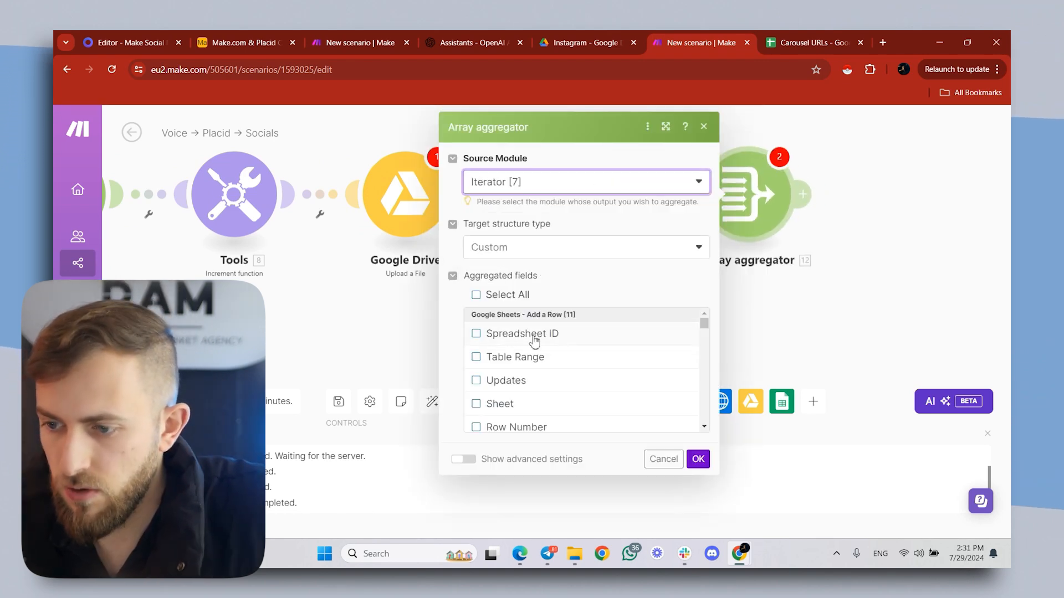
scroll(587, 348, "down", 10)
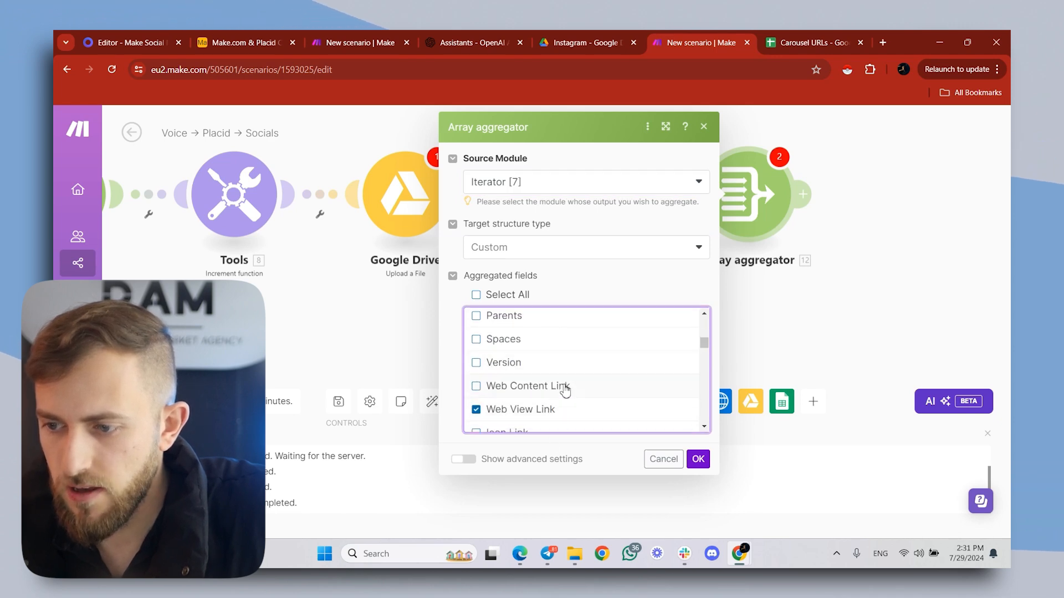
scroll(549, 371, "down", 5)
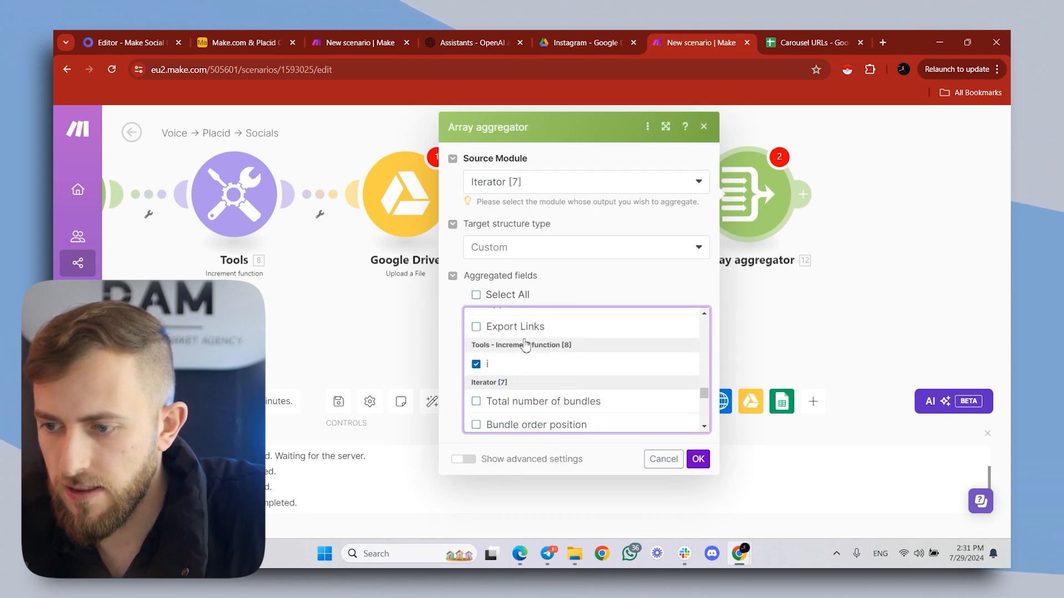
left_click(699, 458)
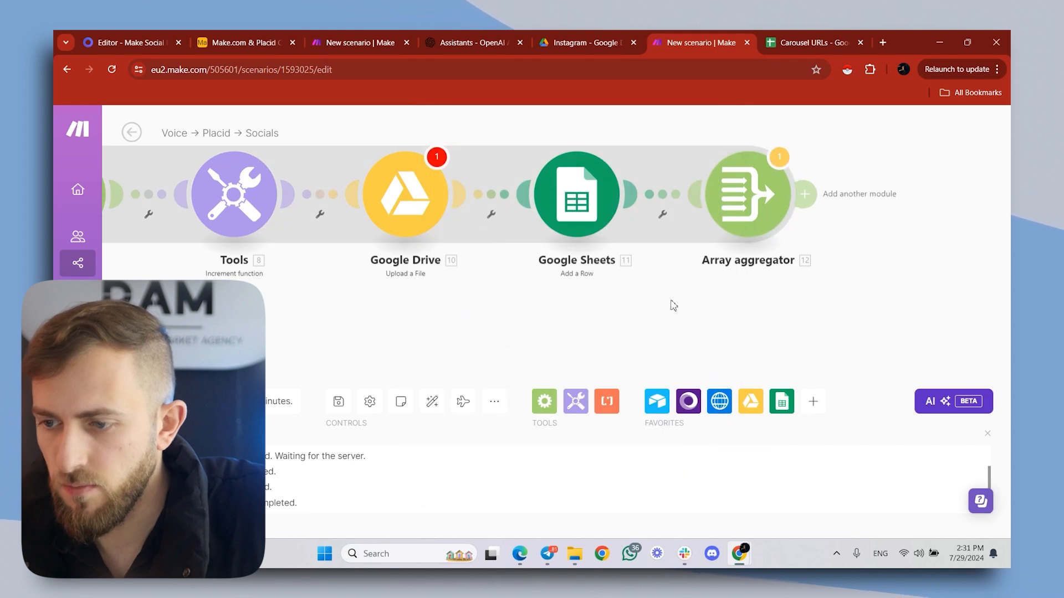
- Review the module chain from the first Iterator to the last Array aggregator, including the Google Sheets column mappings
scroll(673, 306, "down", 5)
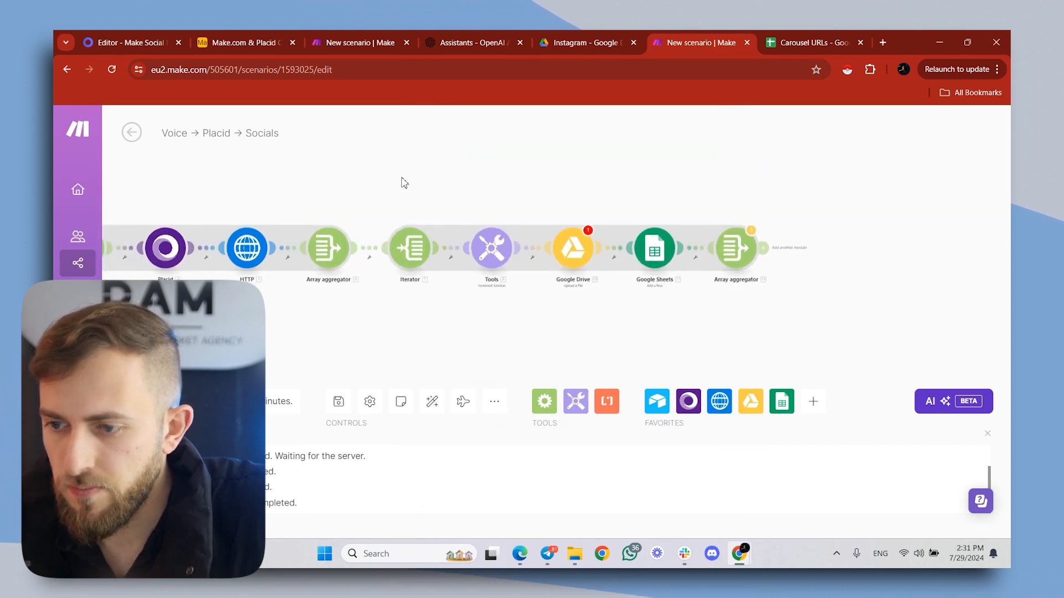
left_click_drag(404, 183, 511, 181)
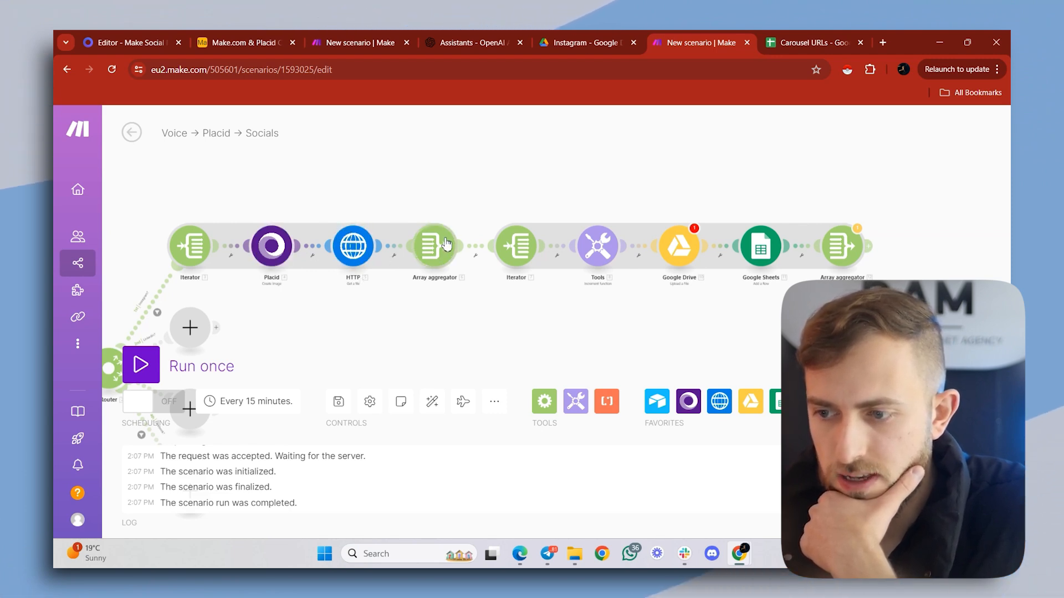
left_click_drag(523, 284, 392, 305)
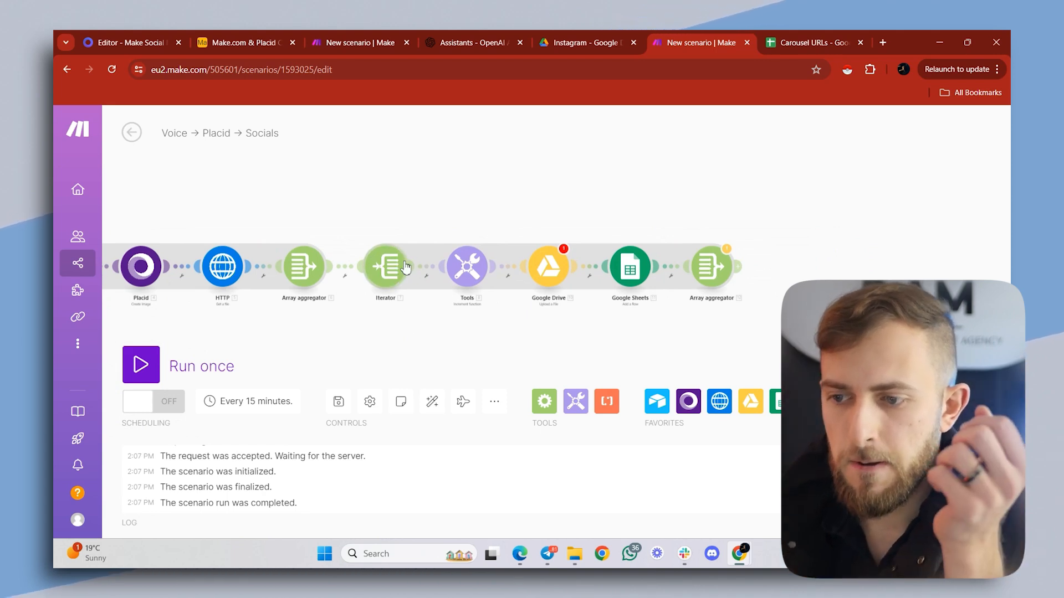
left_click_drag(483, 284, 469, 220)
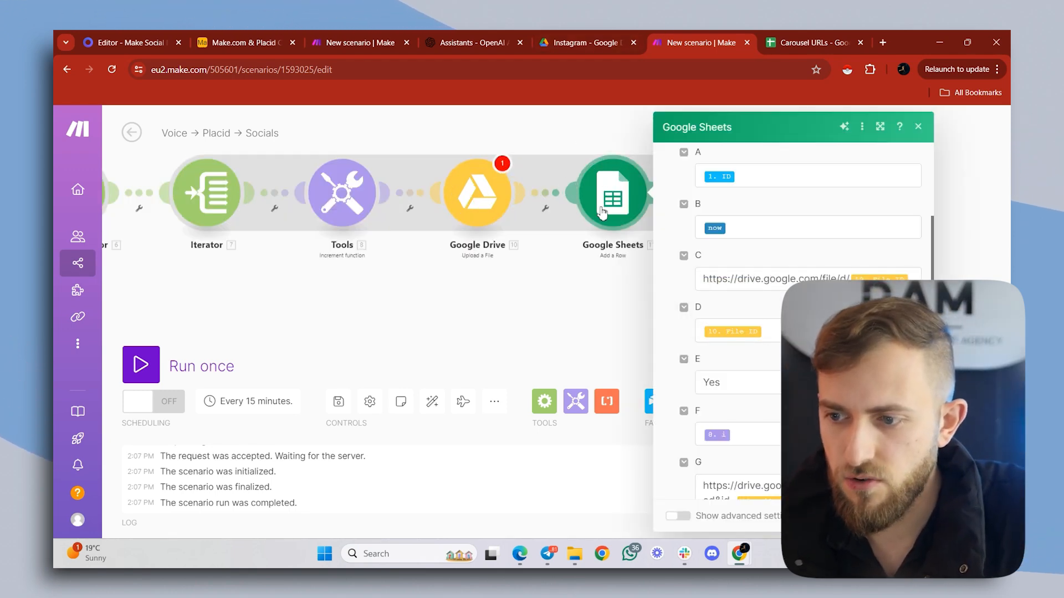
left_click(530, 323)
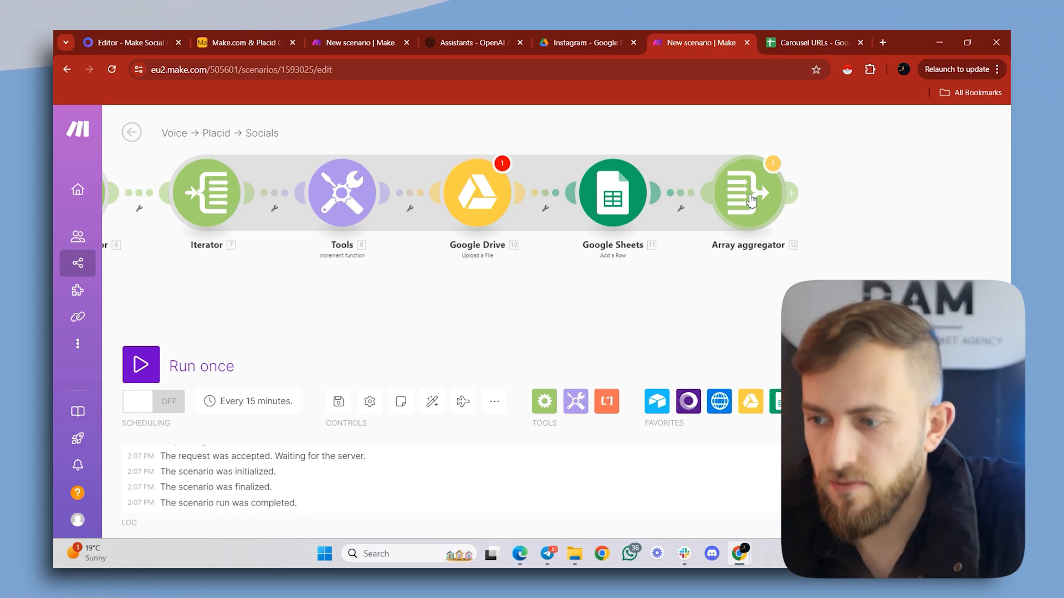
- Add a Repeater after the Array aggregator, with Repeats mapped to Airtable's How many new lines (IG Carousels) field
left_click(796, 195)
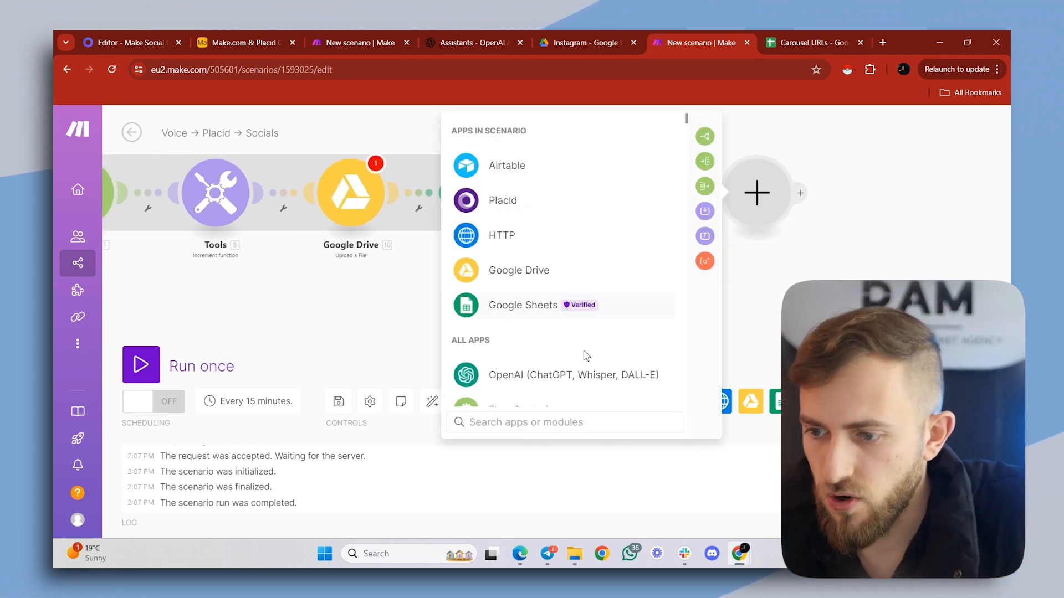
left_click(586, 436)
type("repe")
left_click(524, 169)
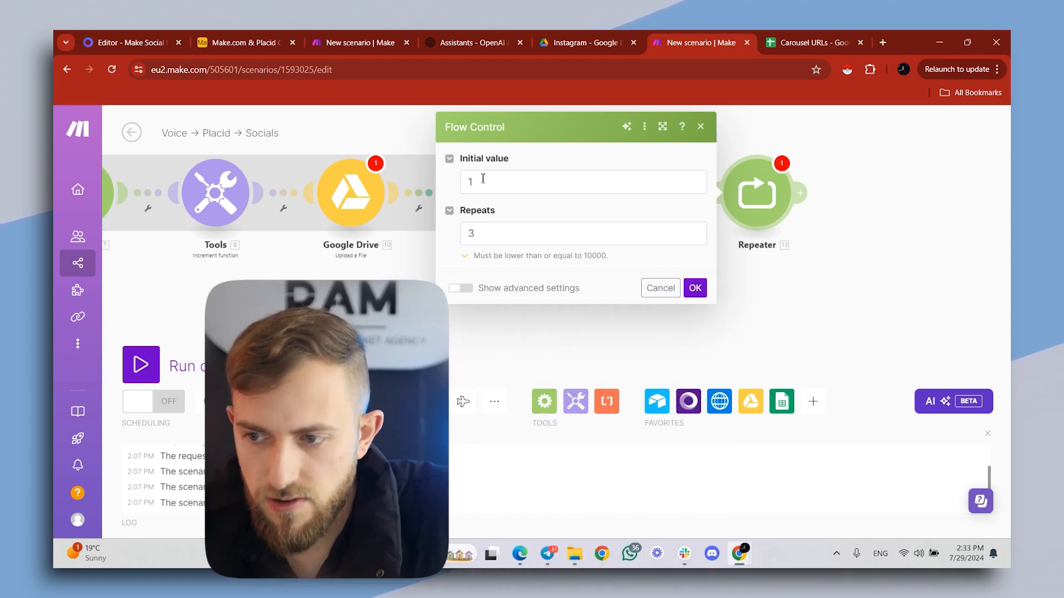
left_click(493, 241)
key("BackSpace")
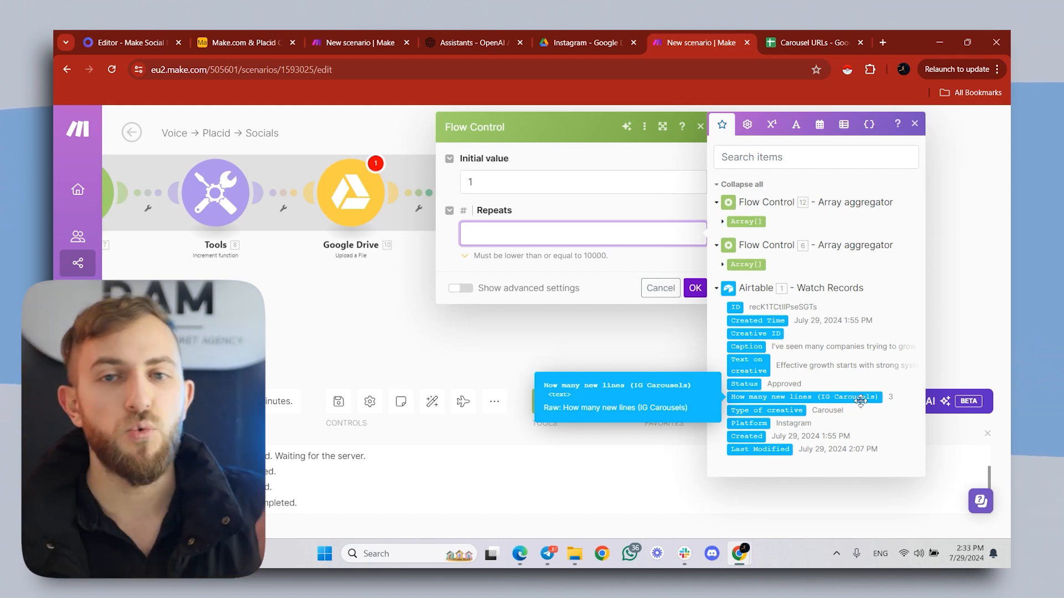
left_click(703, 291)
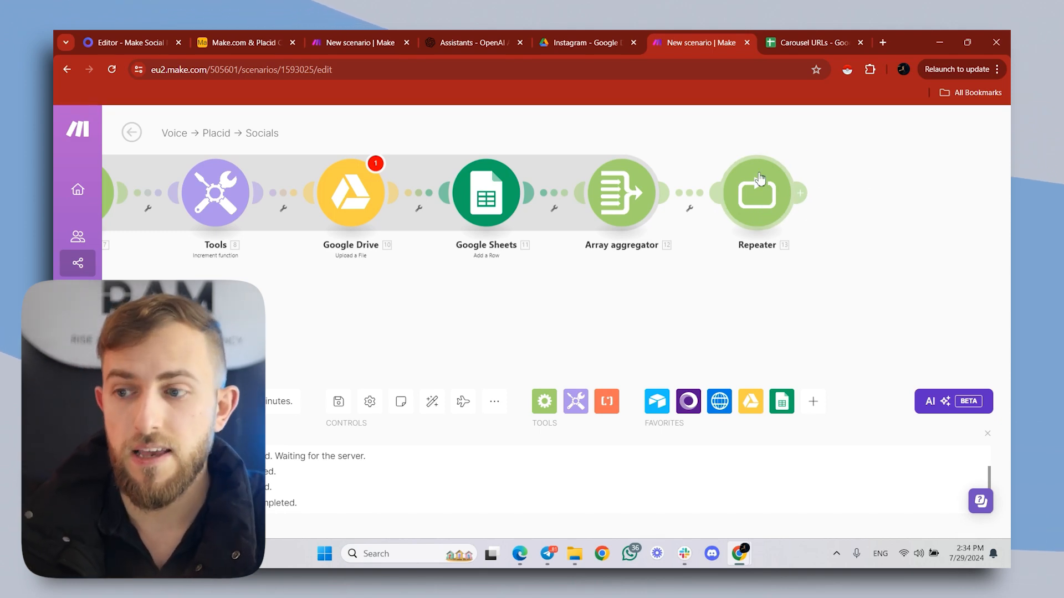
- Add a Google Sheets Search Rows module after the Repeater, using the Carousel URLs spreadsheet and Sheet1
key("ctrl+Tab")
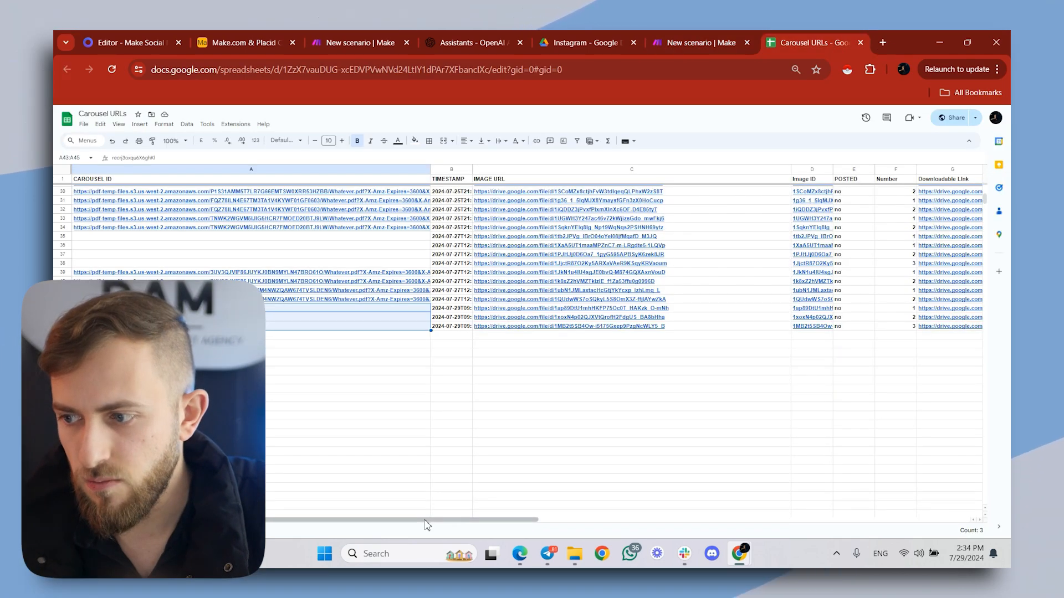
scroll(500, 499, "right", 3)
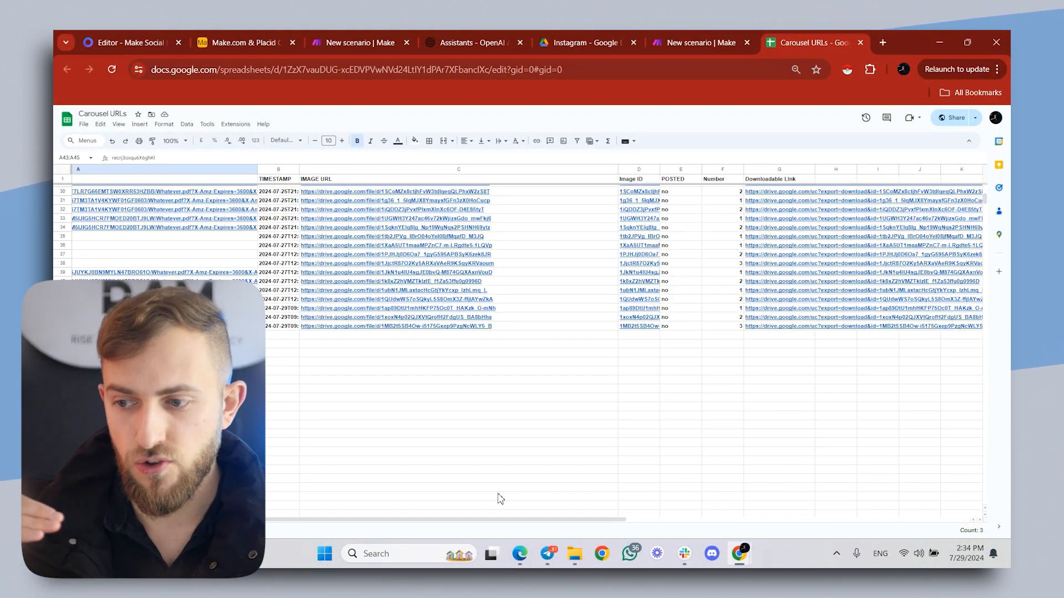
left_click(692, 42)
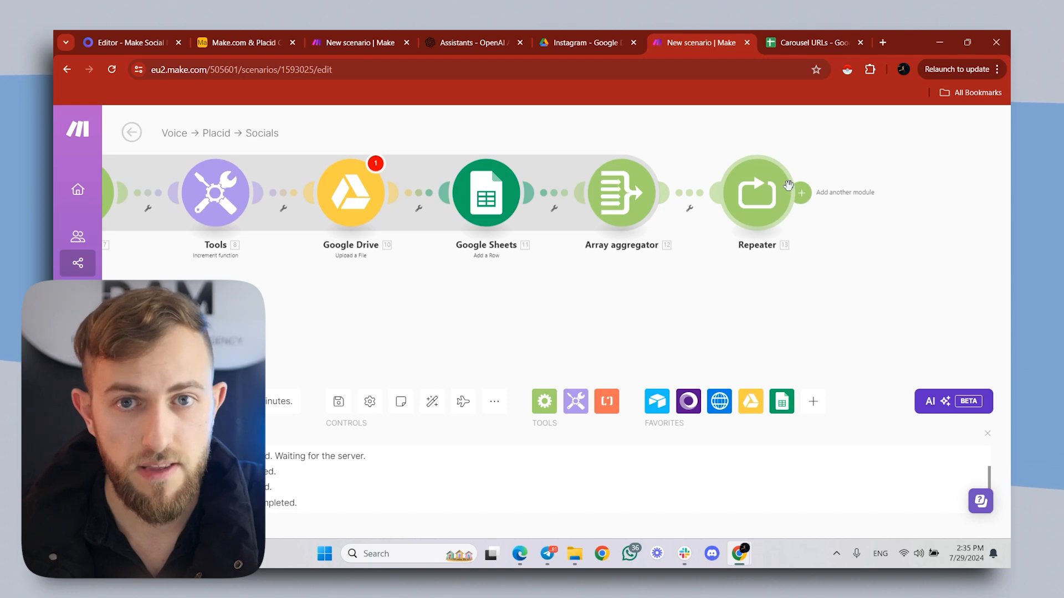
left_click(801, 193)
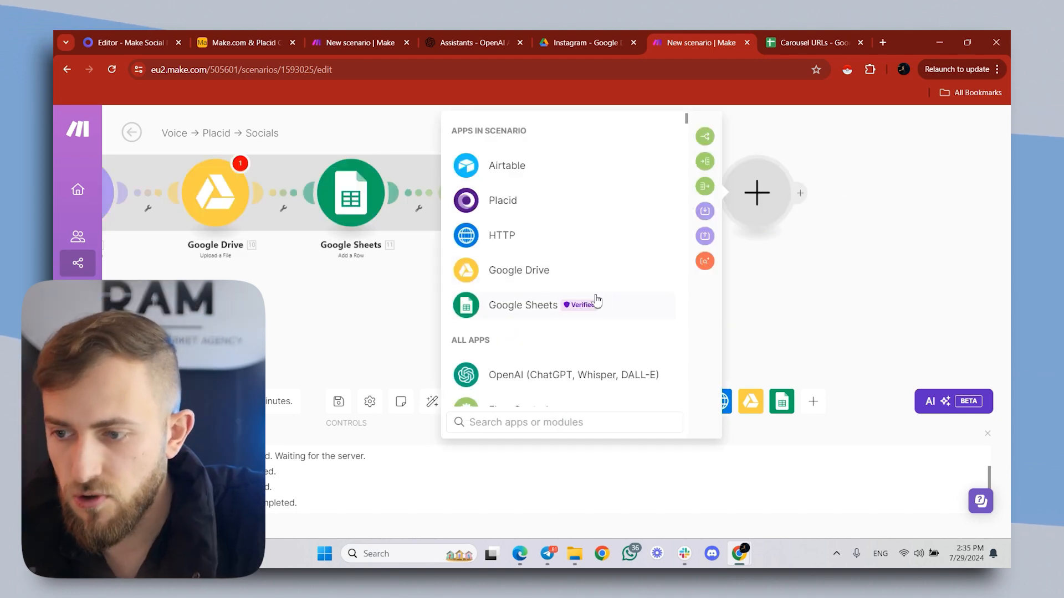
left_click(489, 305)
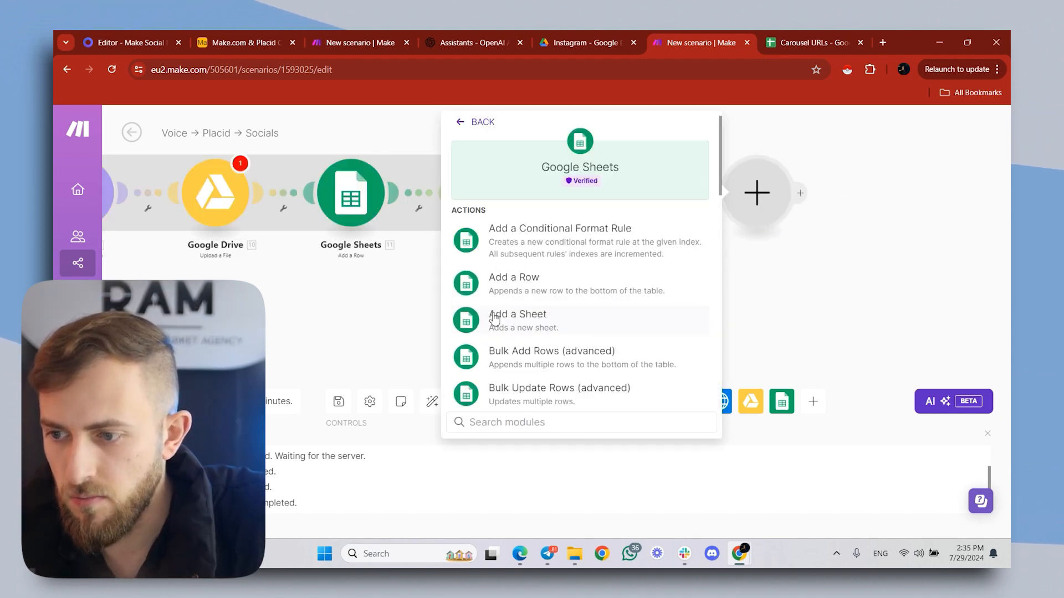
type("searc")
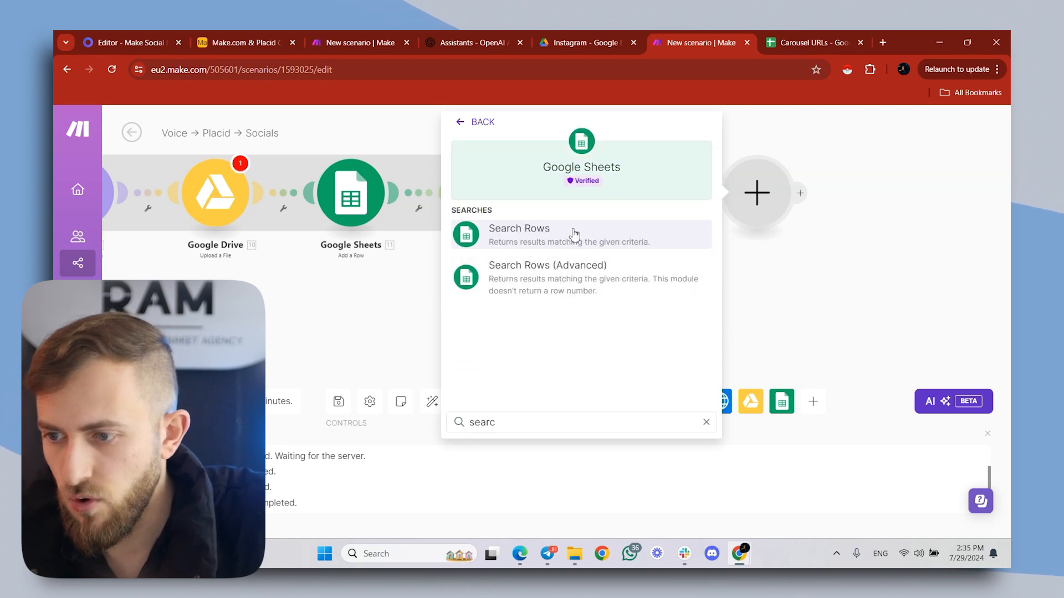
left_click(574, 235)
left_click(589, 315)
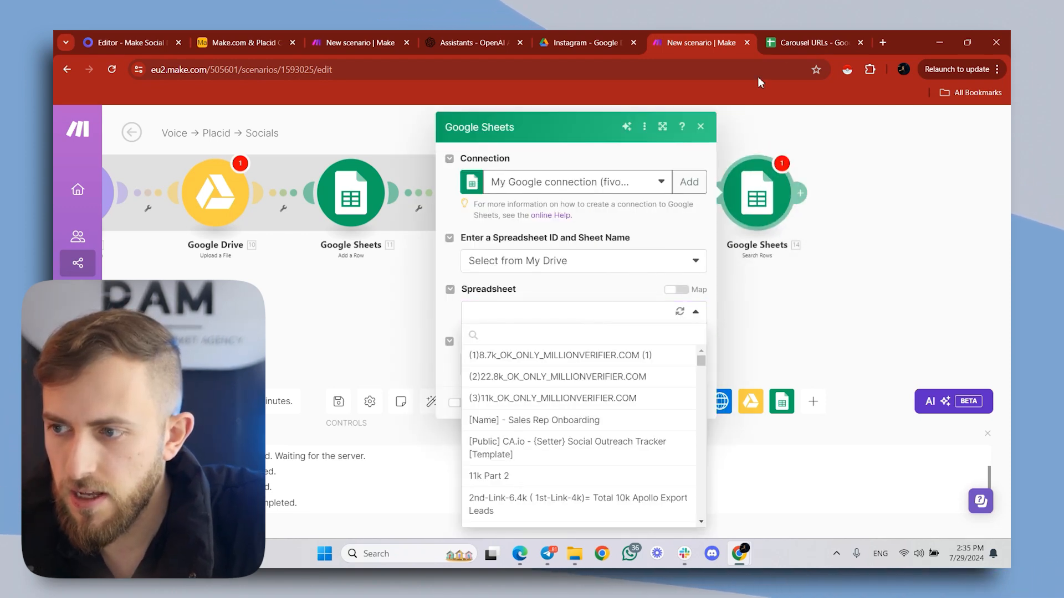
type("carousel")
left_click(499, 358)
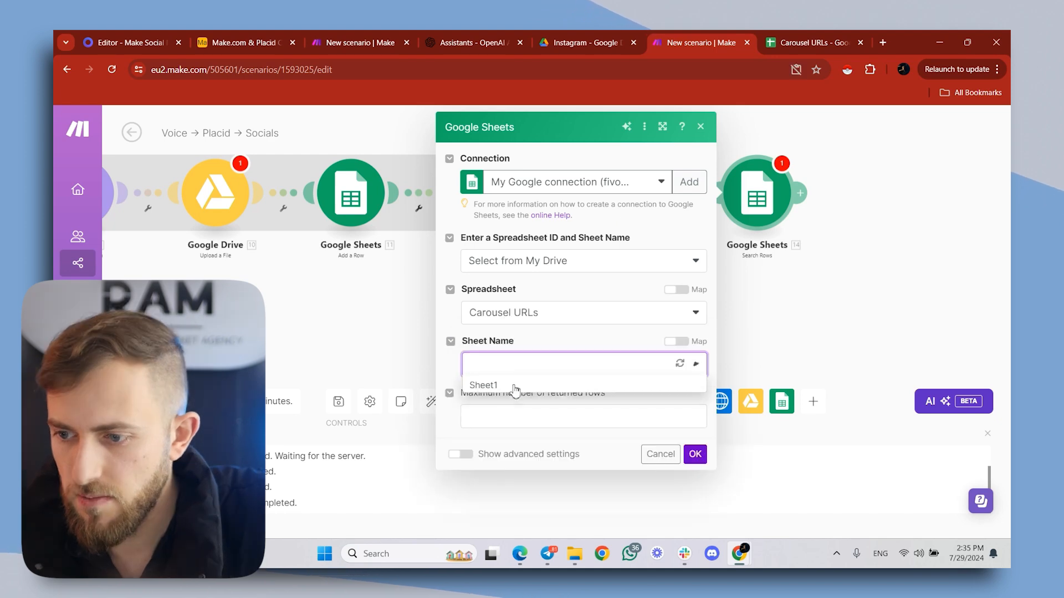
left_click(500, 386)
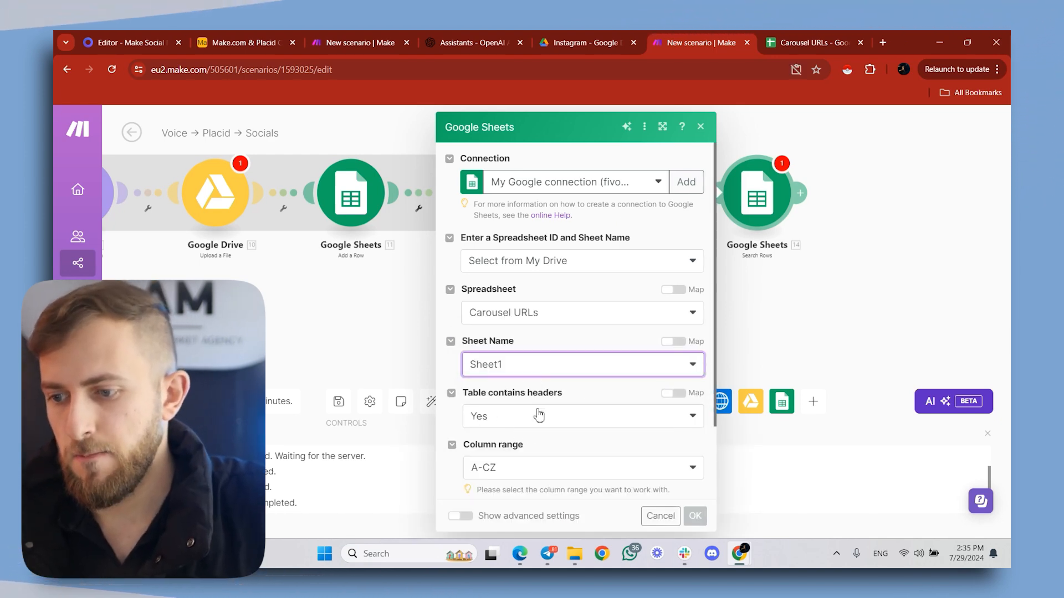
- Filter the Search Rows module to rows whose CAROUSEL ID (A) equals the Airtable record's ID, and save its settings
scroll(515, 345, "down", 1)
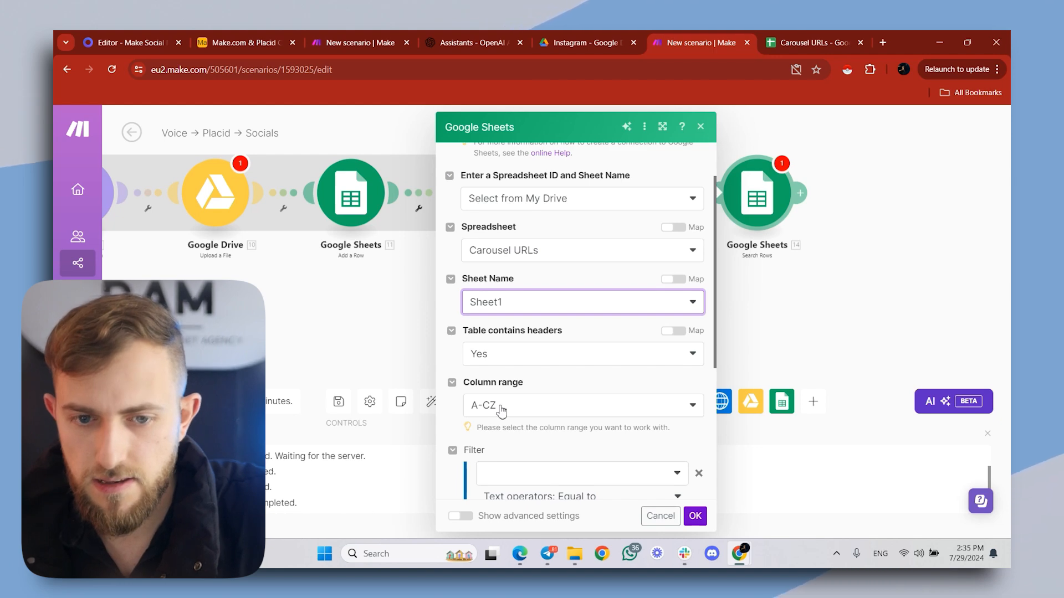
scroll(501, 410, "down", 2)
left_click(527, 351)
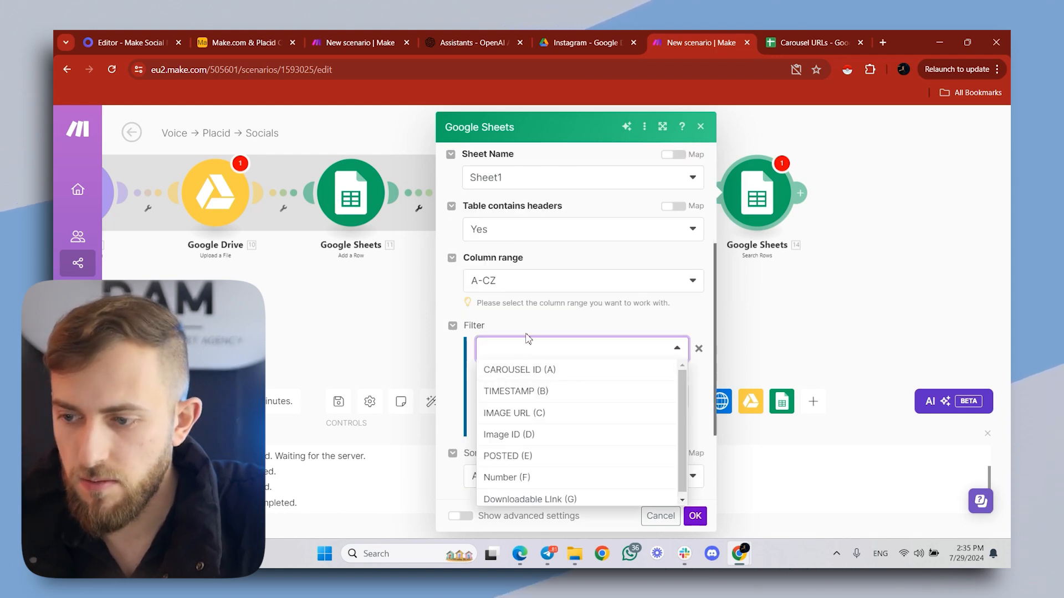
left_click(504, 370)
left_click(591, 398)
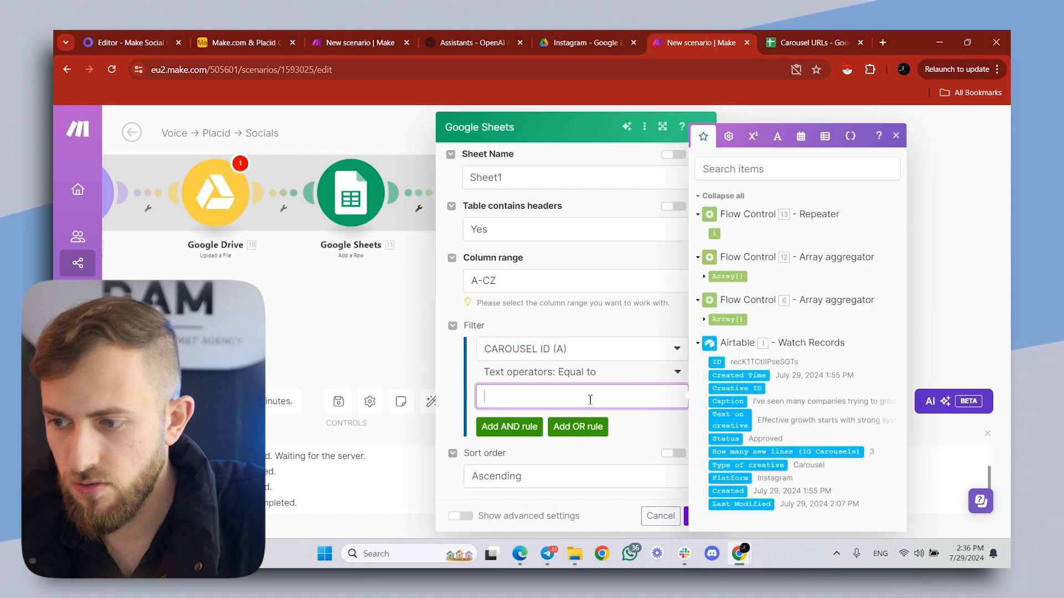
left_click_drag(717, 362, 607, 397)
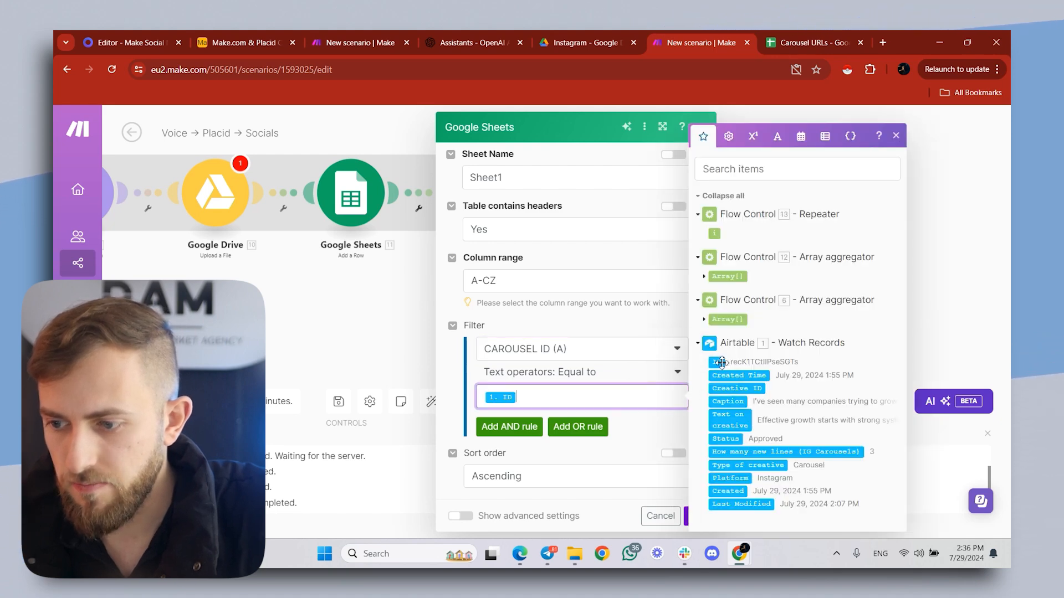
scroll(607, 384, "down", 2)
left_click(557, 386)
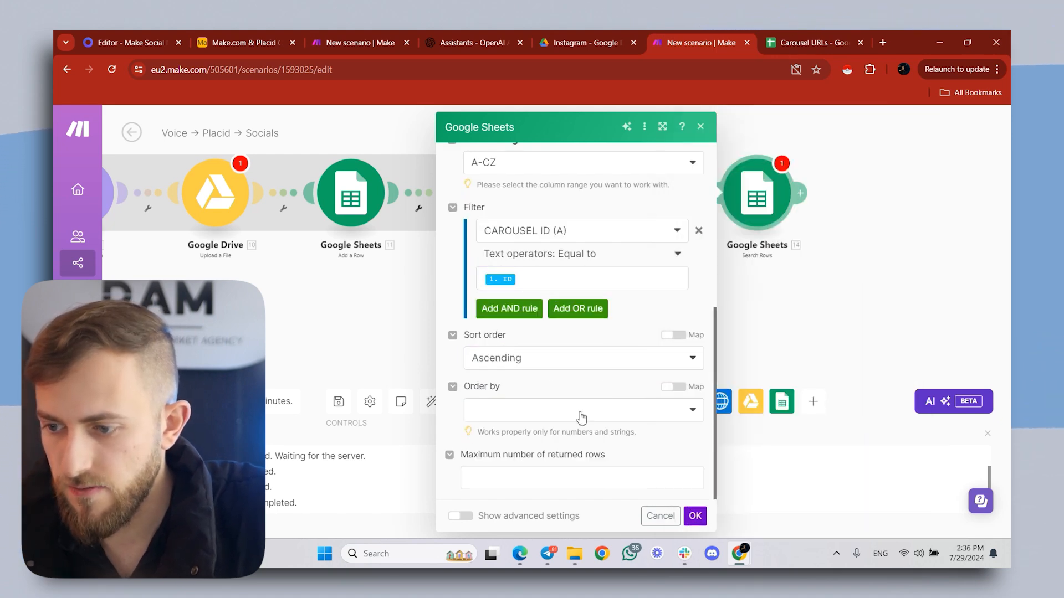
left_click(693, 517)
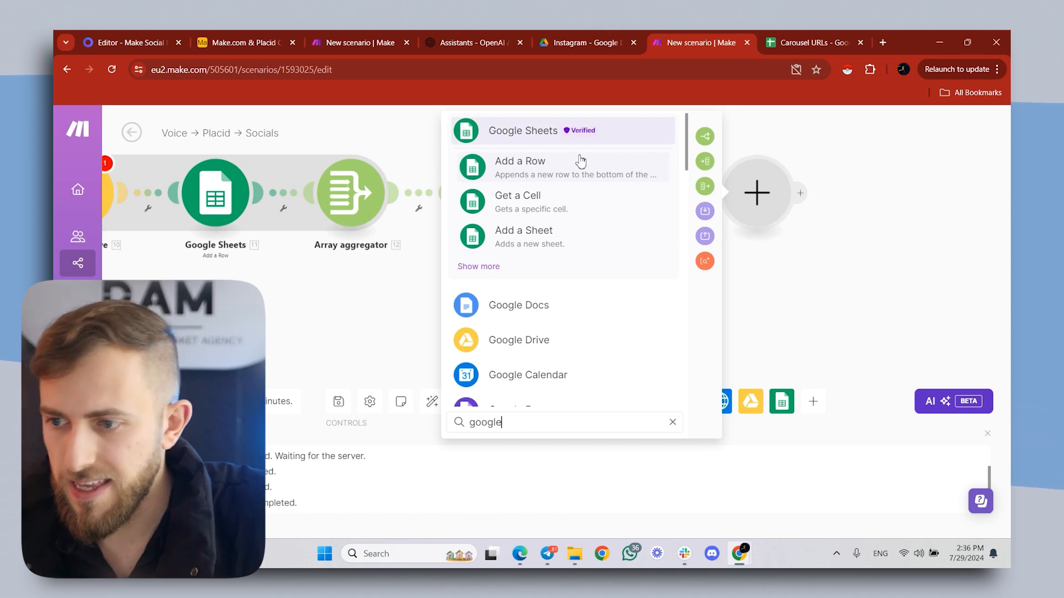
- Add a Google Sheets Get a Cell module after Search Rows, with manual entry and the Carousel URLs spreadsheet's ID from its URL
left_click(523, 216)
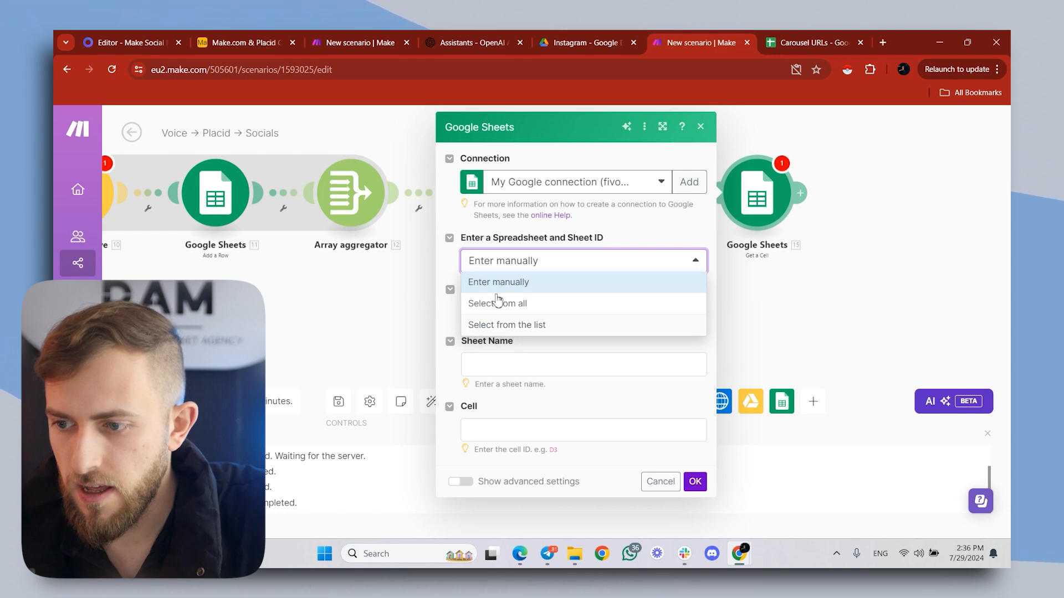
left_click(505, 284)
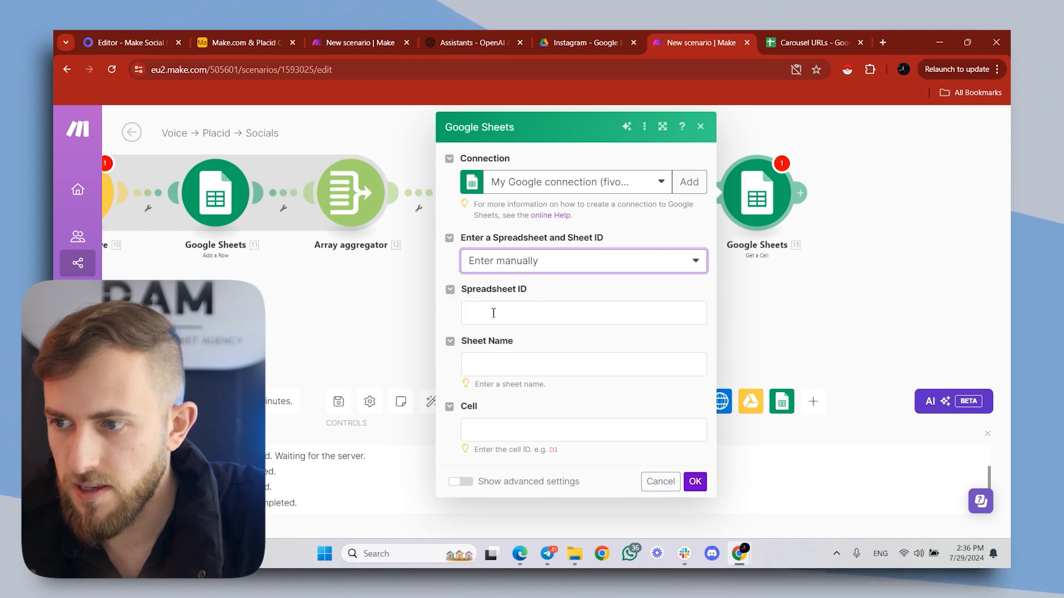
key("ctrl+Tab")
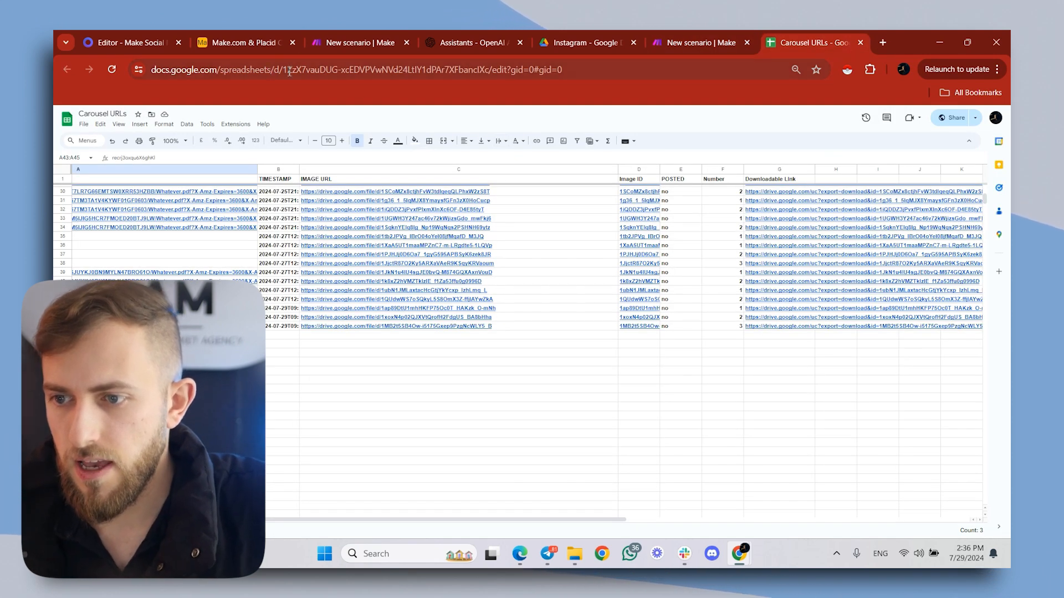
left_click_drag(283, 74, 494, 73)
key("ctrl+shift+Tab")
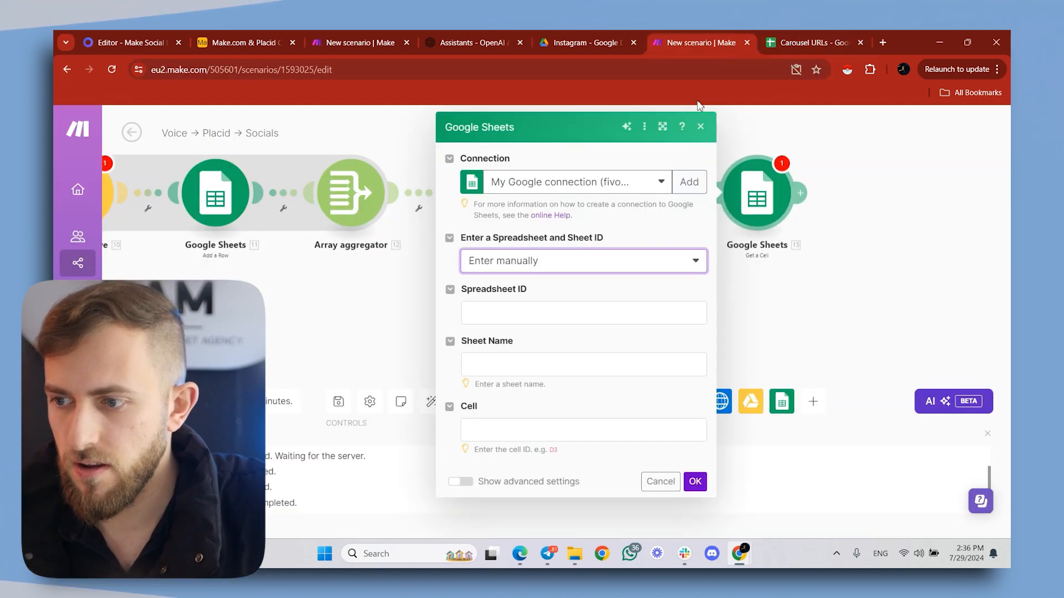
left_click(583, 306)
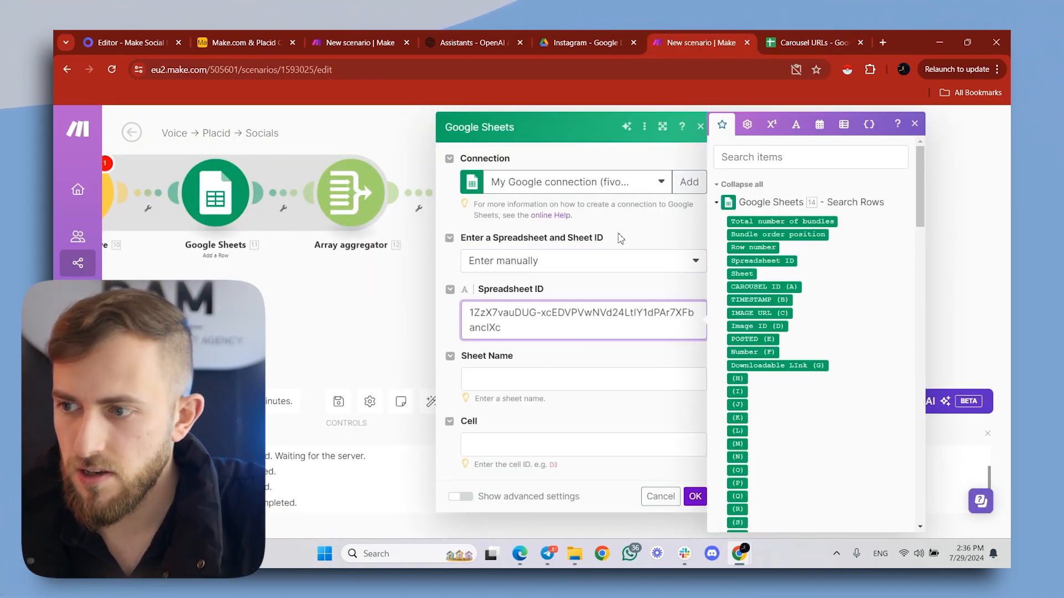
- Set the Get a Cell module's Sheet Name to Sheet1
left_click(529, 379)
key("ctrl+Tab")
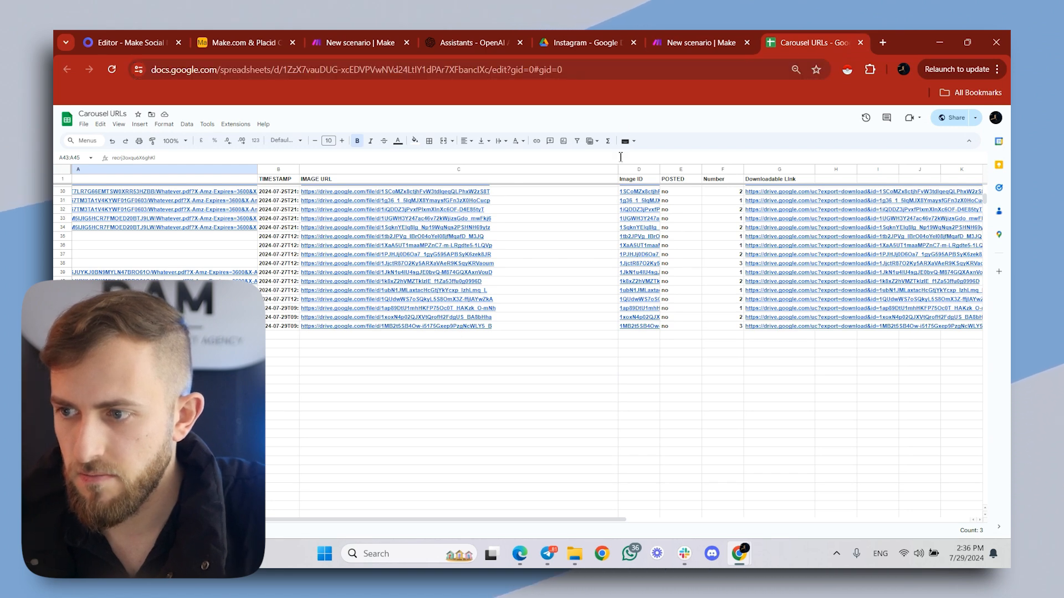
key("ctrl+shift+Tab")
type("Sheet1")
- Set the Get a Cell module's Cell to G, the Downloadable Link column, followed by Search Rows' Row number, and save it
left_click(540, 443)
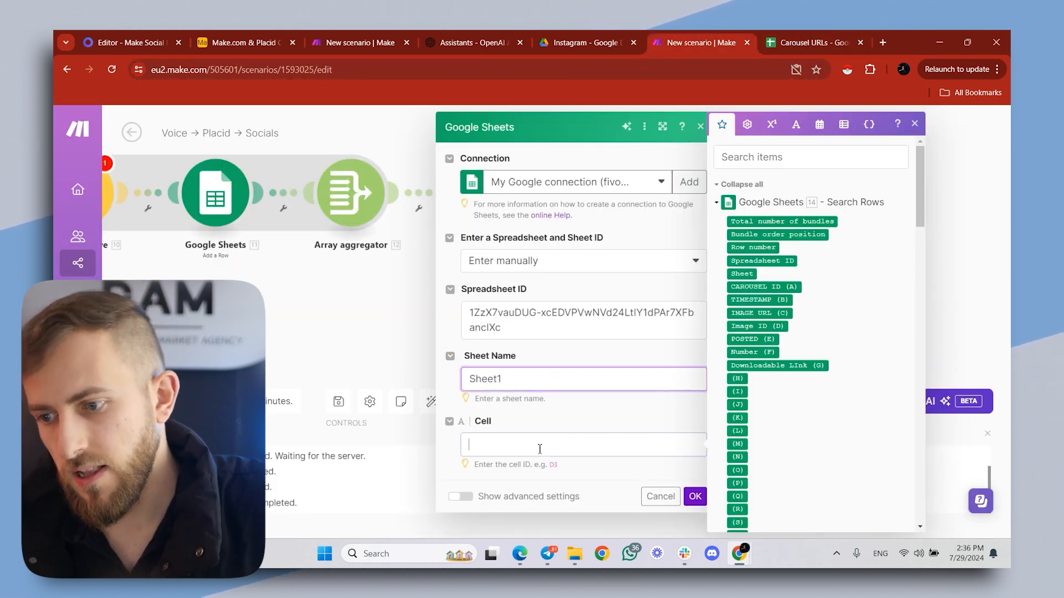
left_click(818, 43)
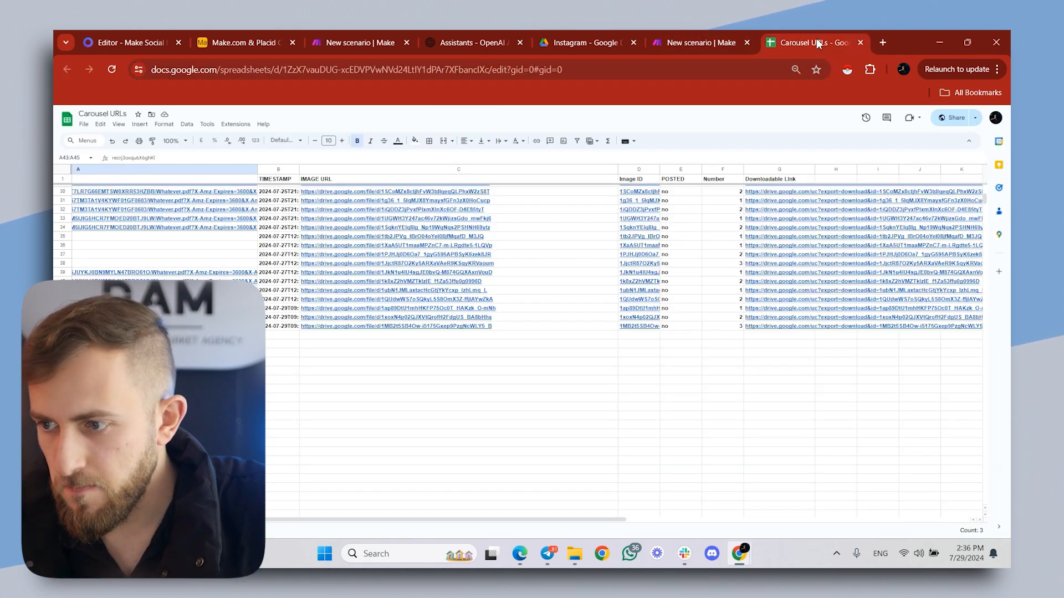
left_click(774, 169)
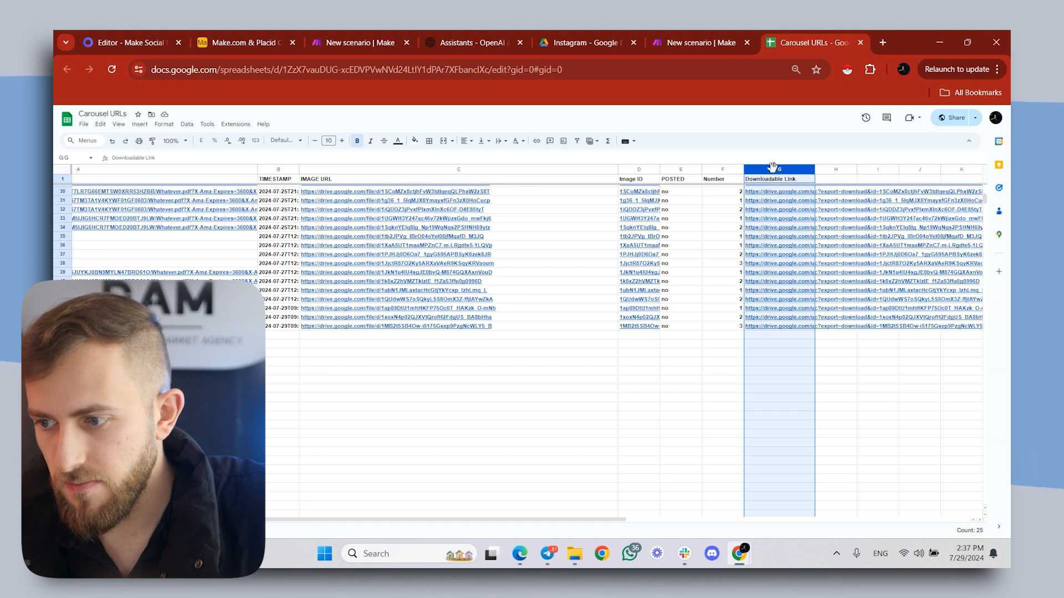
left_click(700, 33)
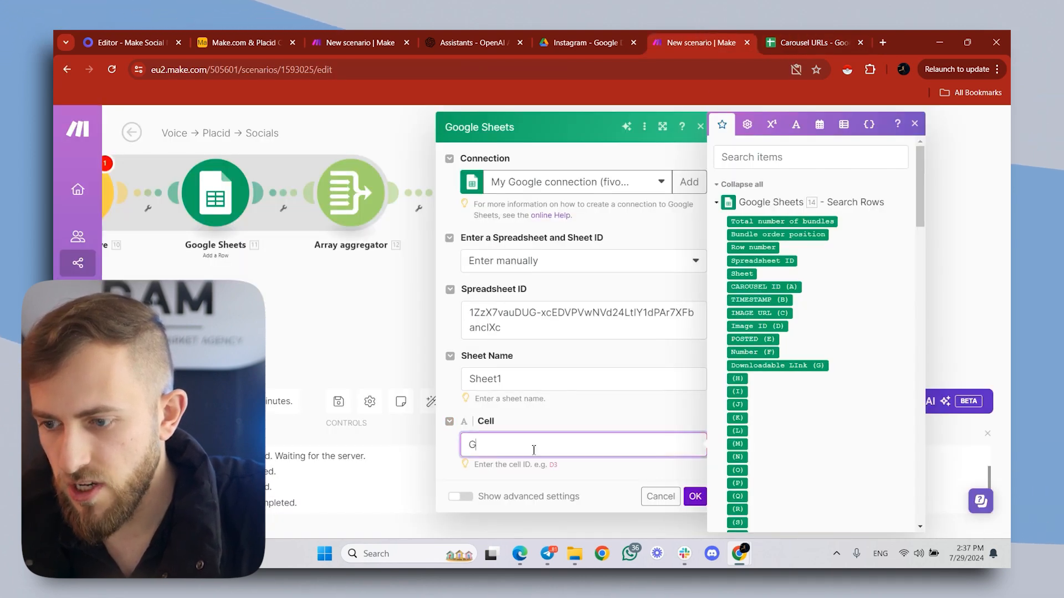
left_click(759, 248)
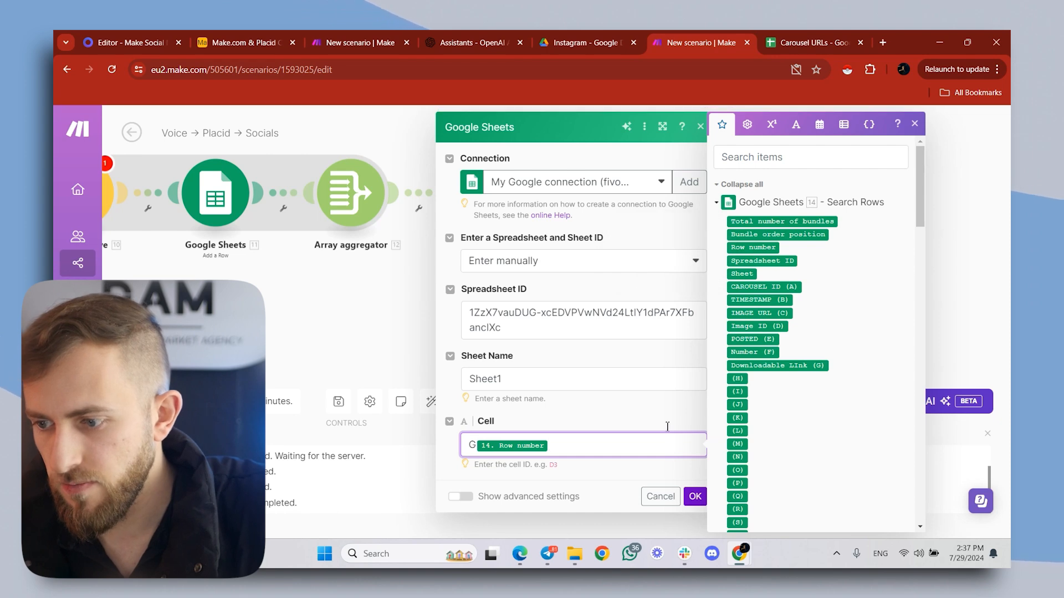
left_click(695, 496)
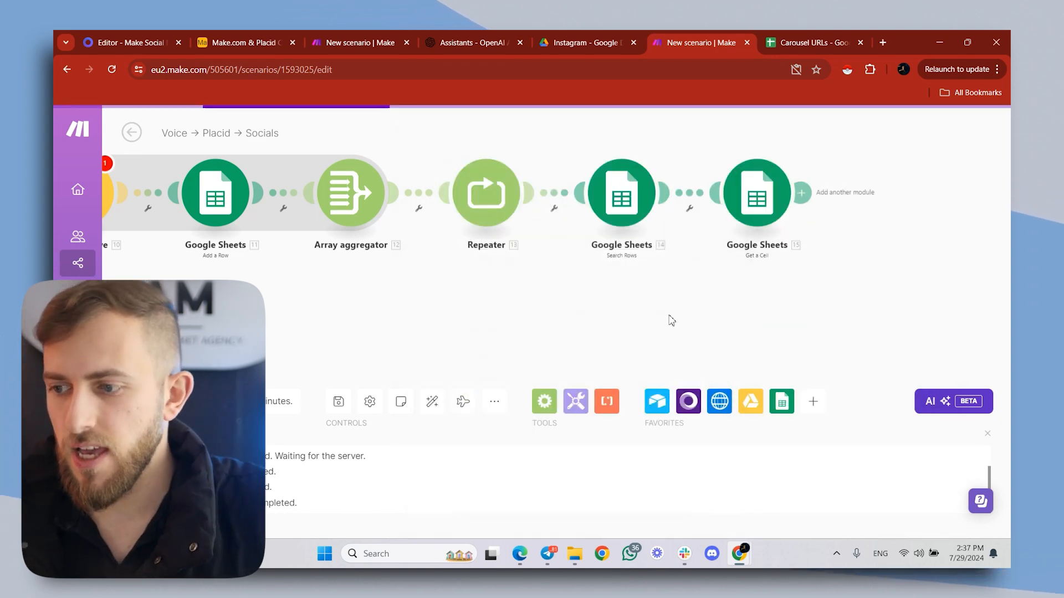
- Add an Array aggregator after Get a Cell with Repeater [13] as its source module
left_click(801, 195)
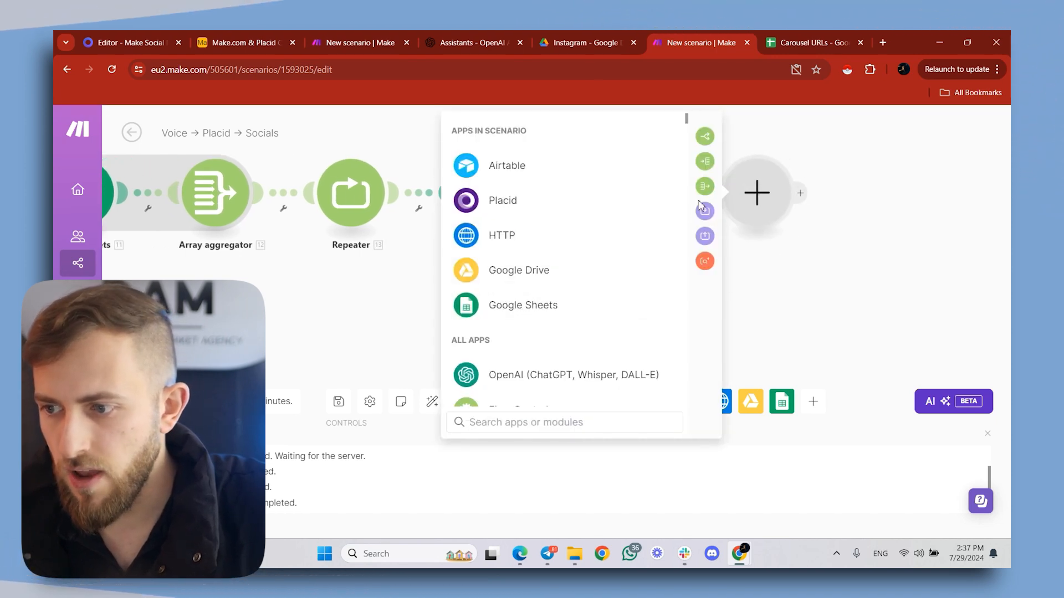
left_click(705, 186)
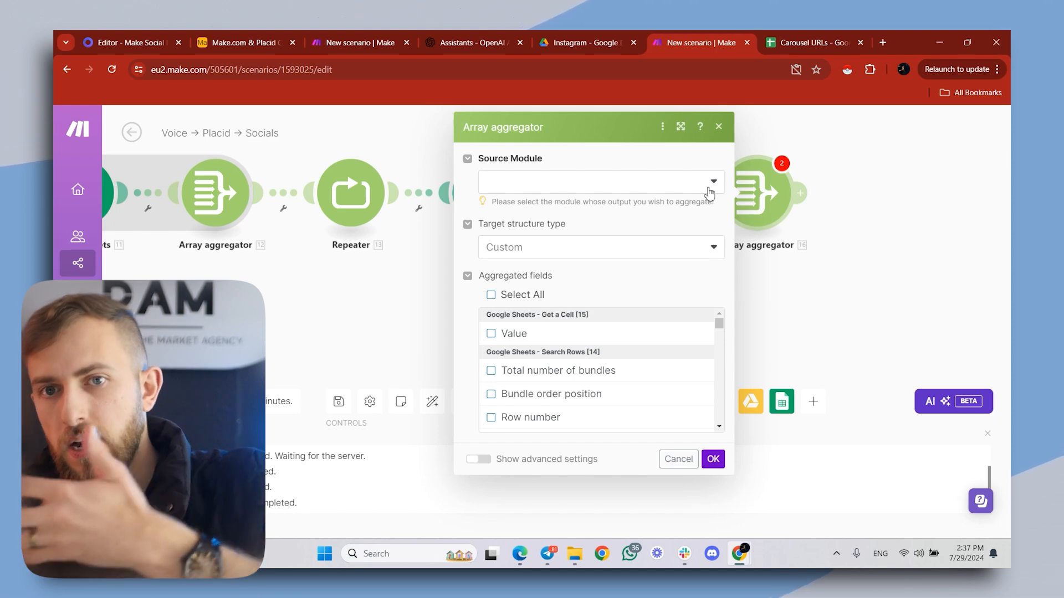
left_click(399, 147)
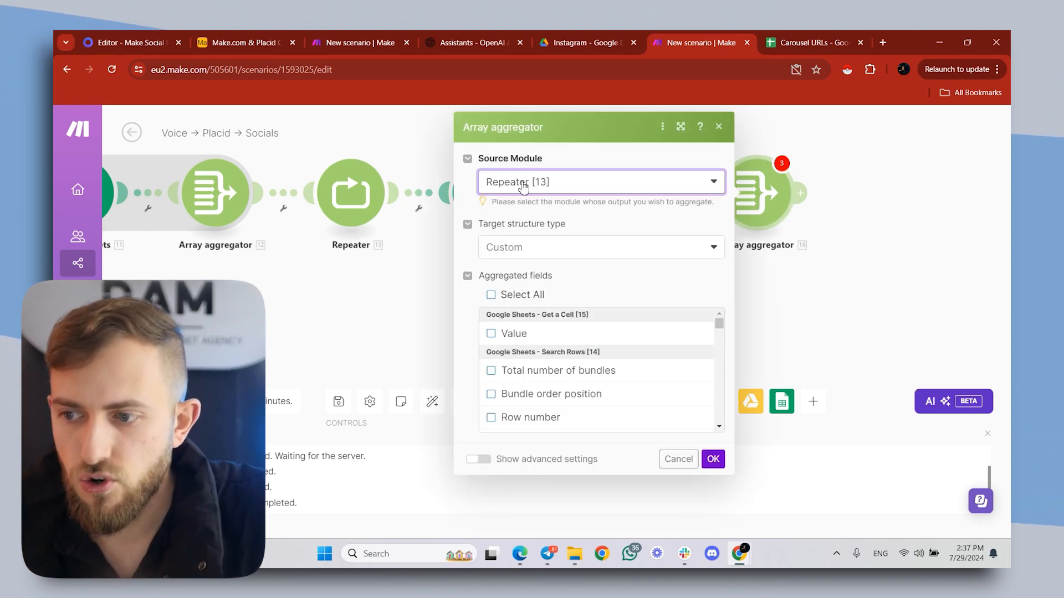
left_click(713, 458)
- Add an Instagram for Business Create a Carousel Post module after the last Array aggregator, leaving its files and caption empty
left_click(804, 192)
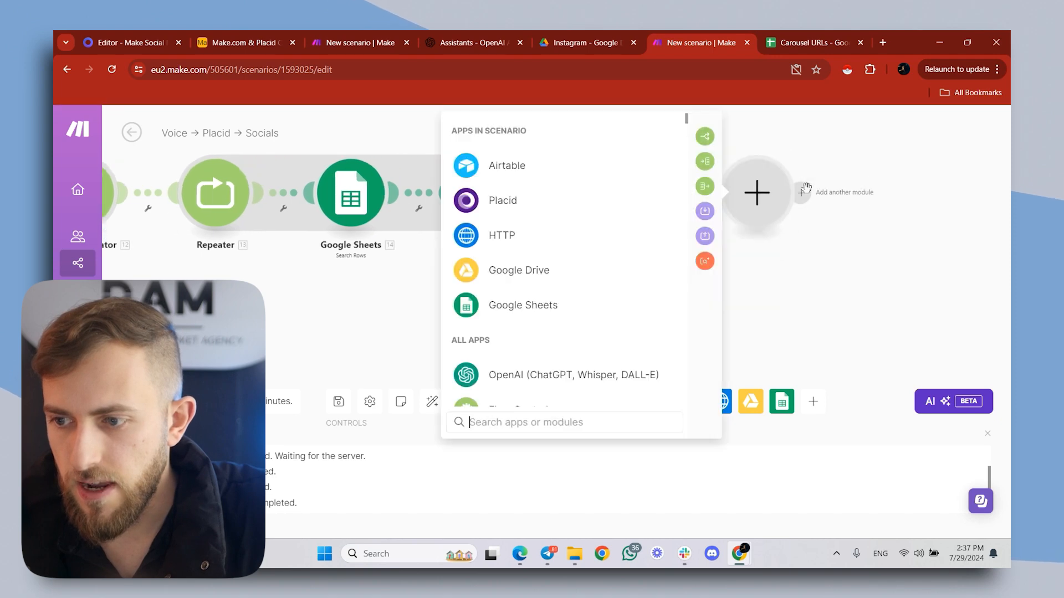
type("instagra")
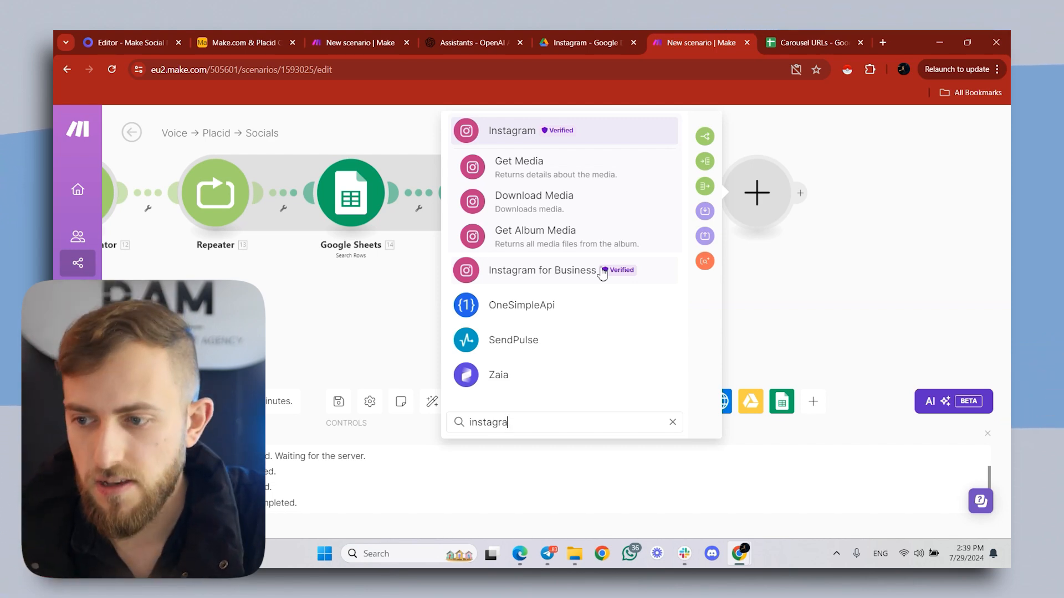
left_click(551, 271)
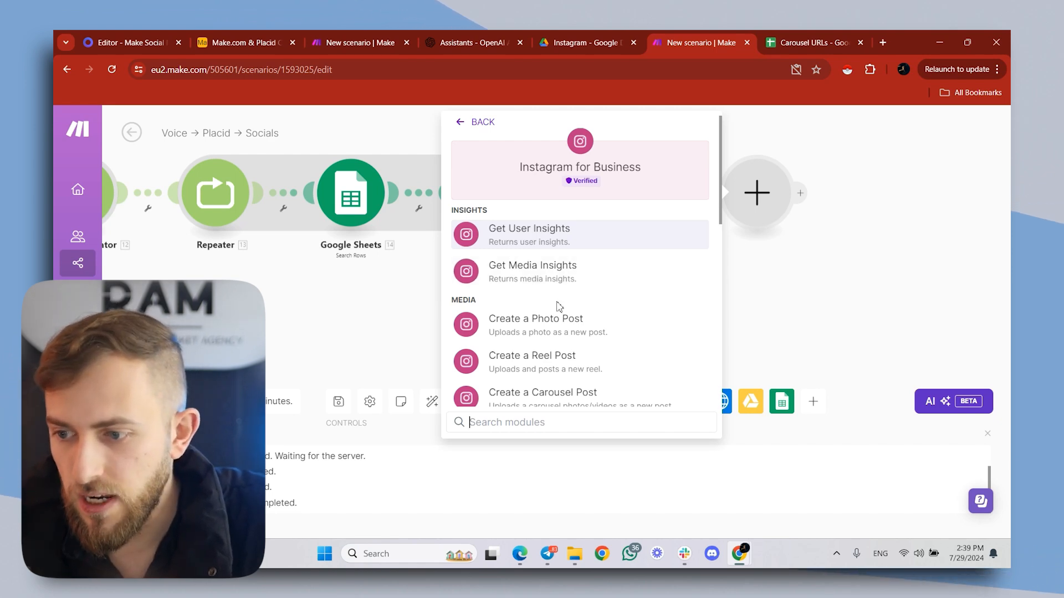
left_click(547, 400)
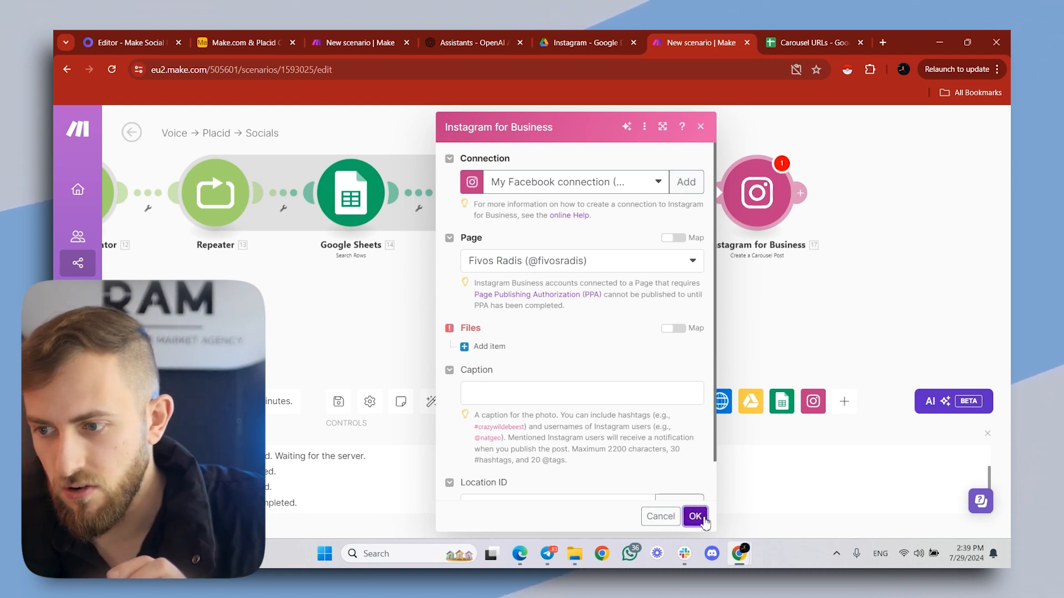
left_click(695, 516)
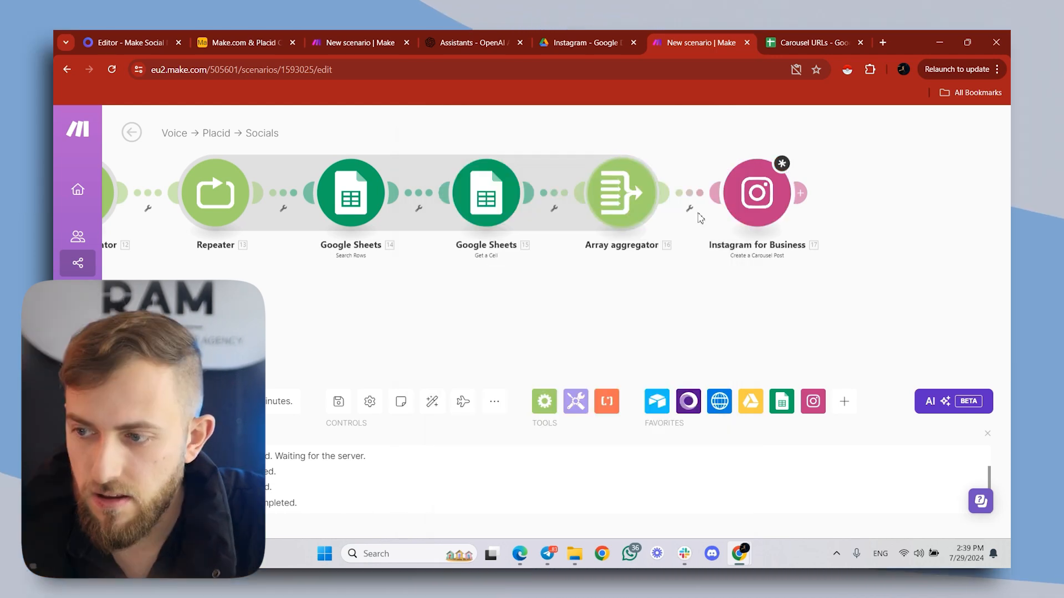
- Check the target structure type options of the last Array aggregator and leave its settings as they are
left_click(620, 206)
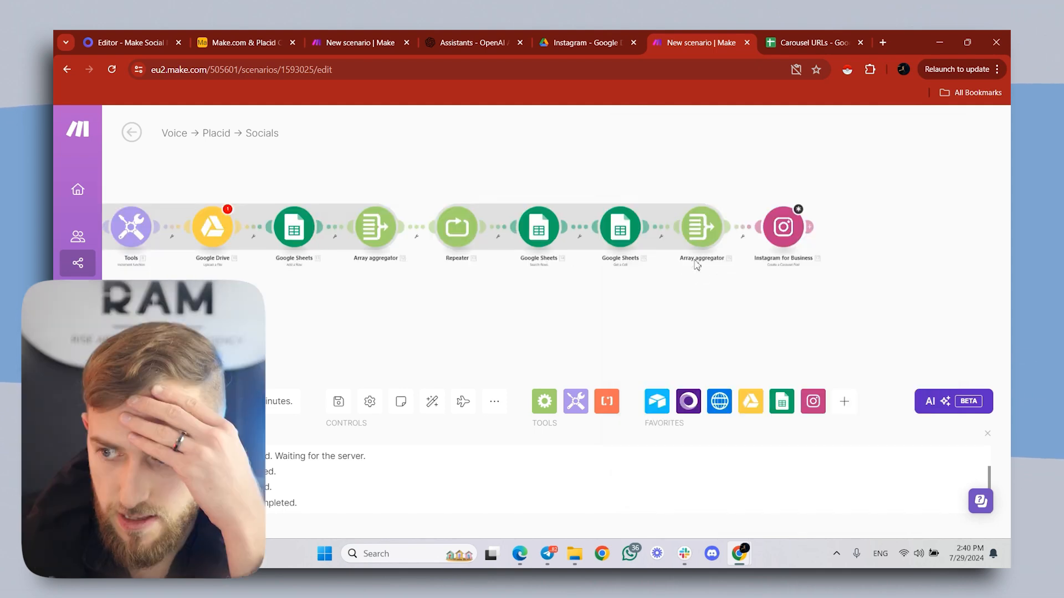
left_click(779, 254)
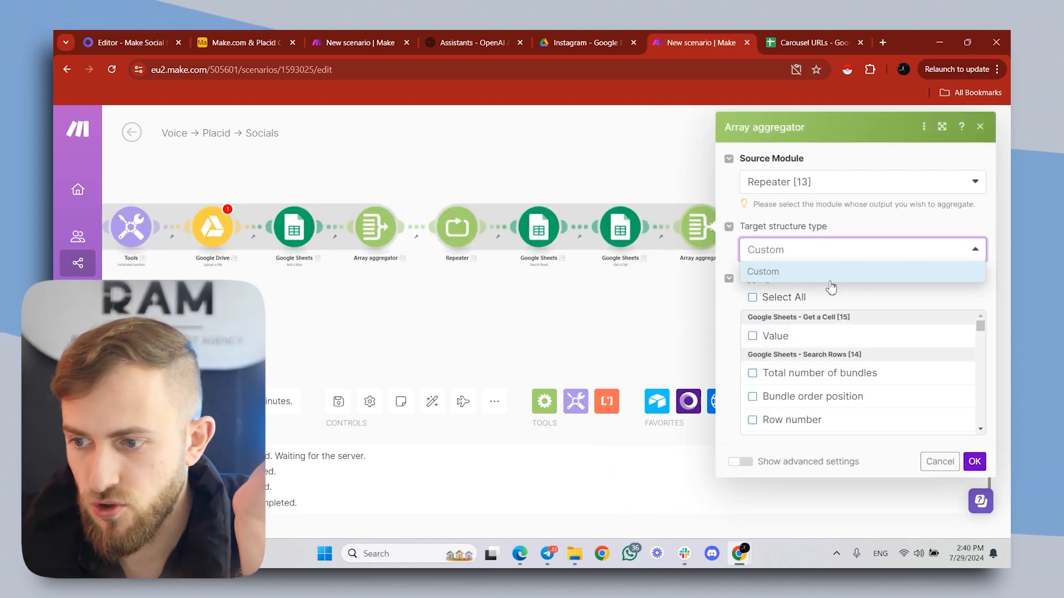
left_click(531, 329)
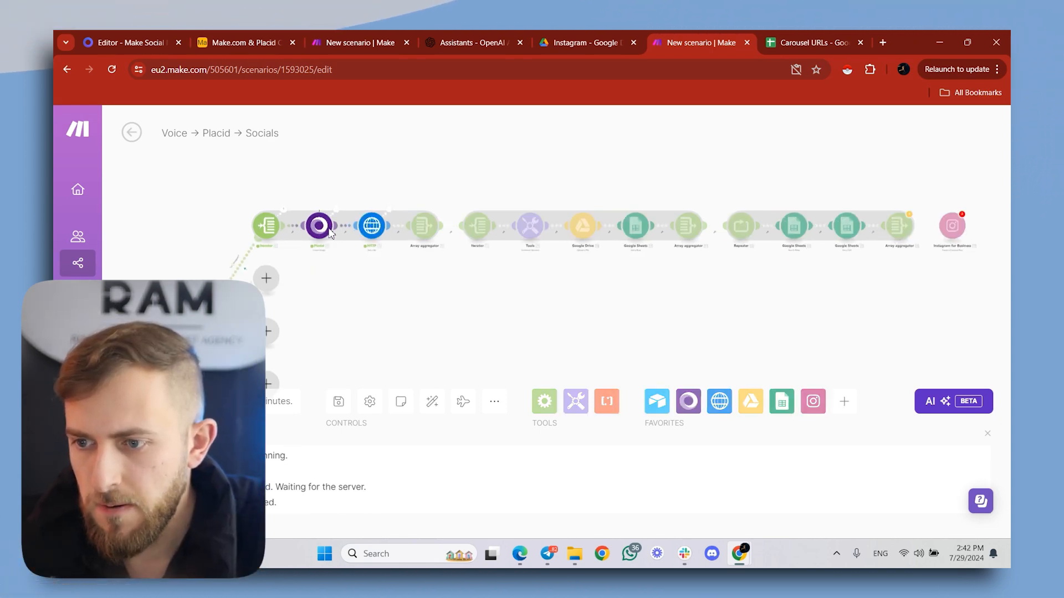
- Follow the test run from the Placid module along the scenario to its last modules
scroll(323, 223, "up", 5)
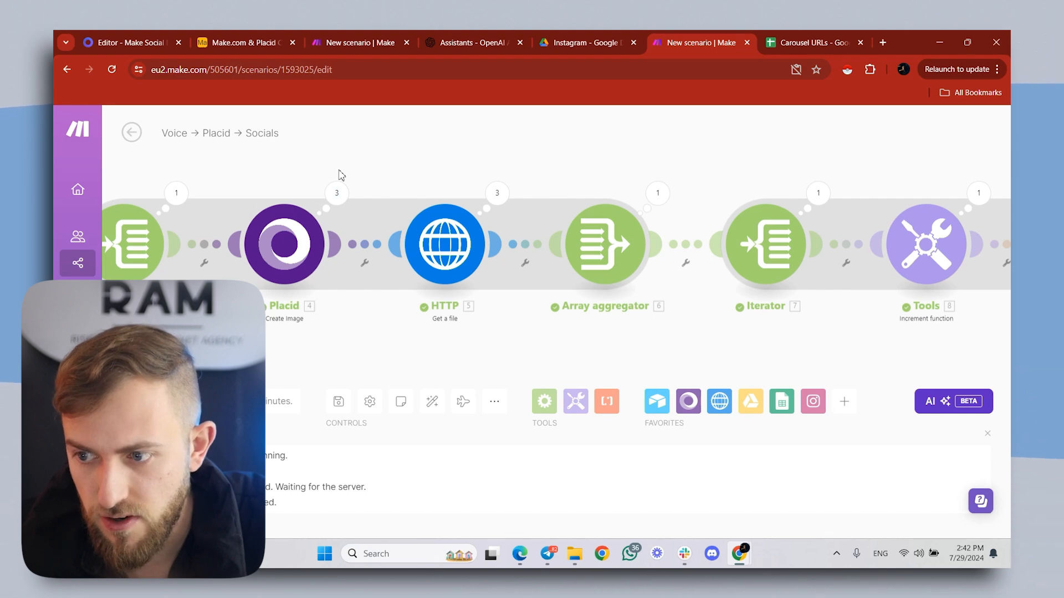
scroll(463, 169, "down", 2)
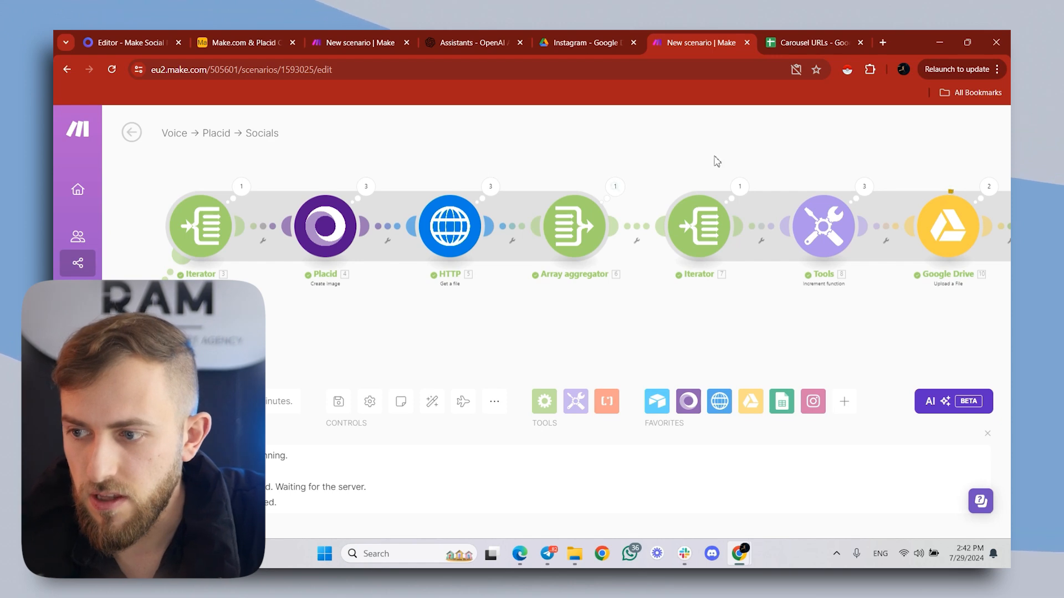
left_click_drag(715, 160, 563, 159)
left_click_drag(875, 157, 634, 193)
left_click_drag(873, 169, 483, 197)
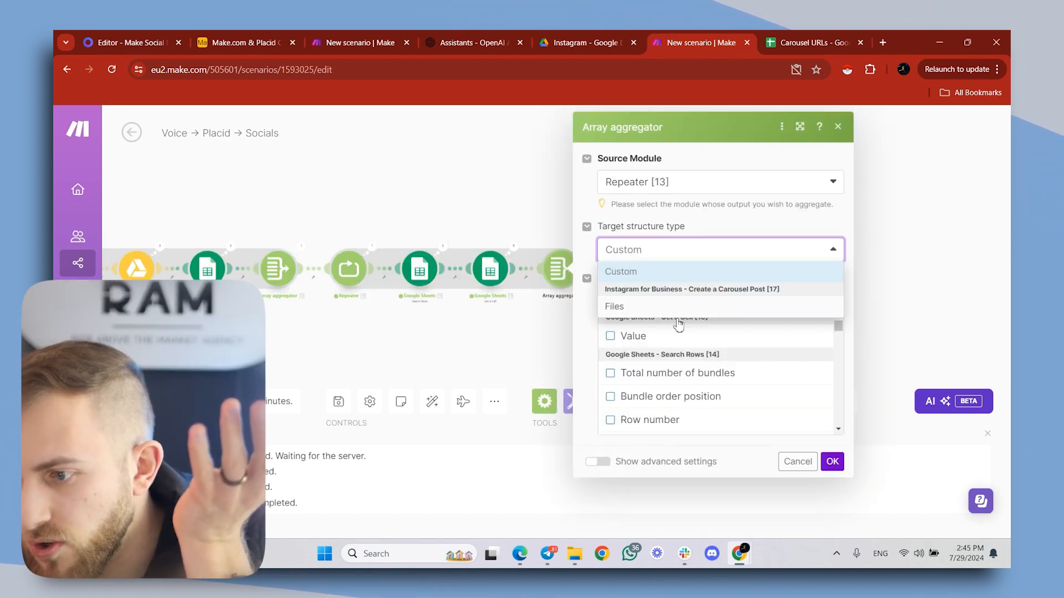
- Set the last Array aggregator's target structure to the Instagram Create a Carousel Post Files and its Media Type to Image
left_click(613, 308)
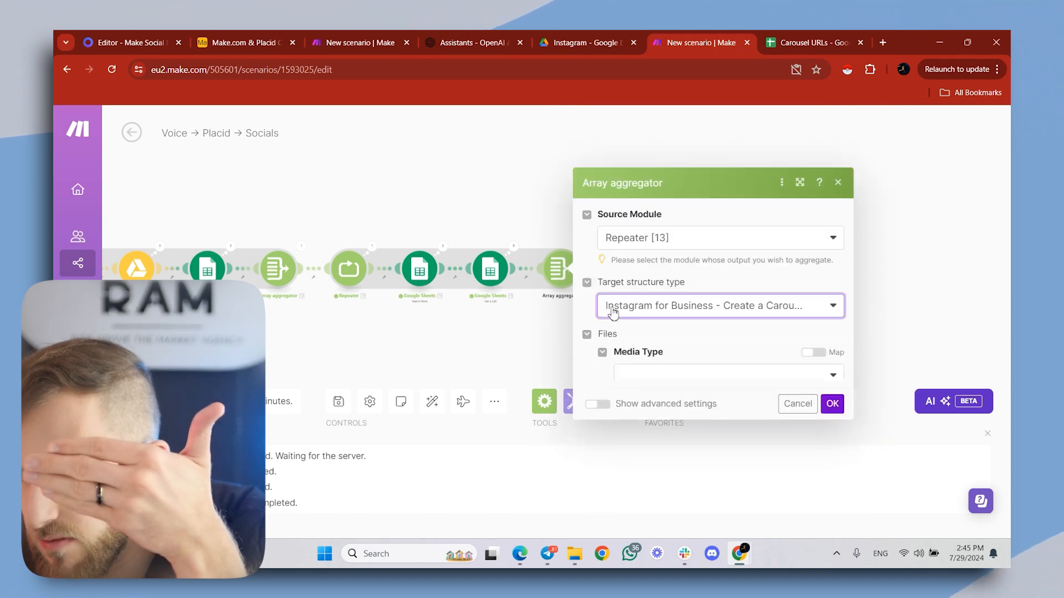
left_click(652, 346)
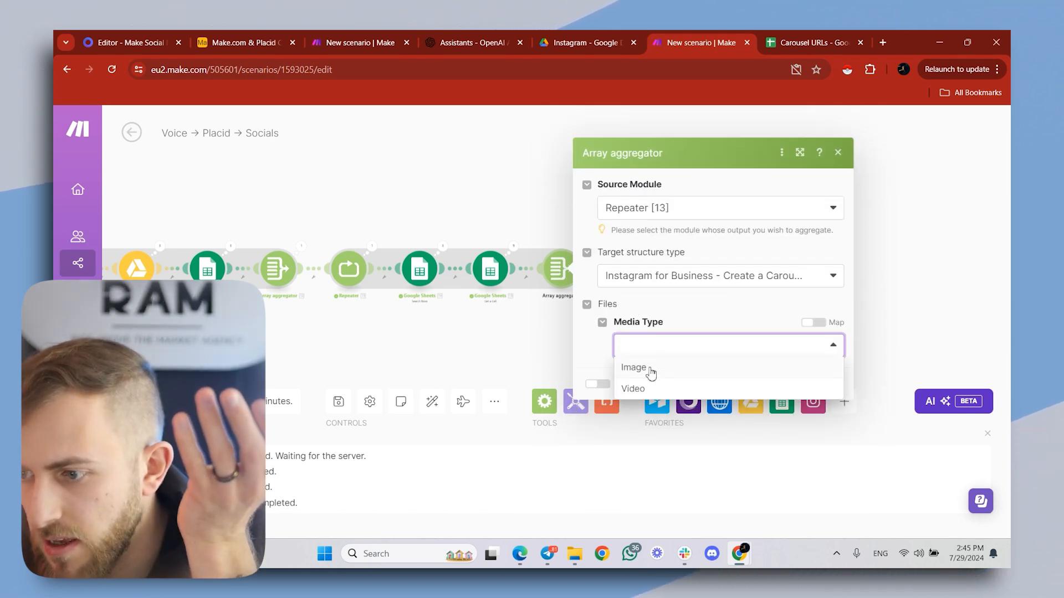
left_click(650, 373)
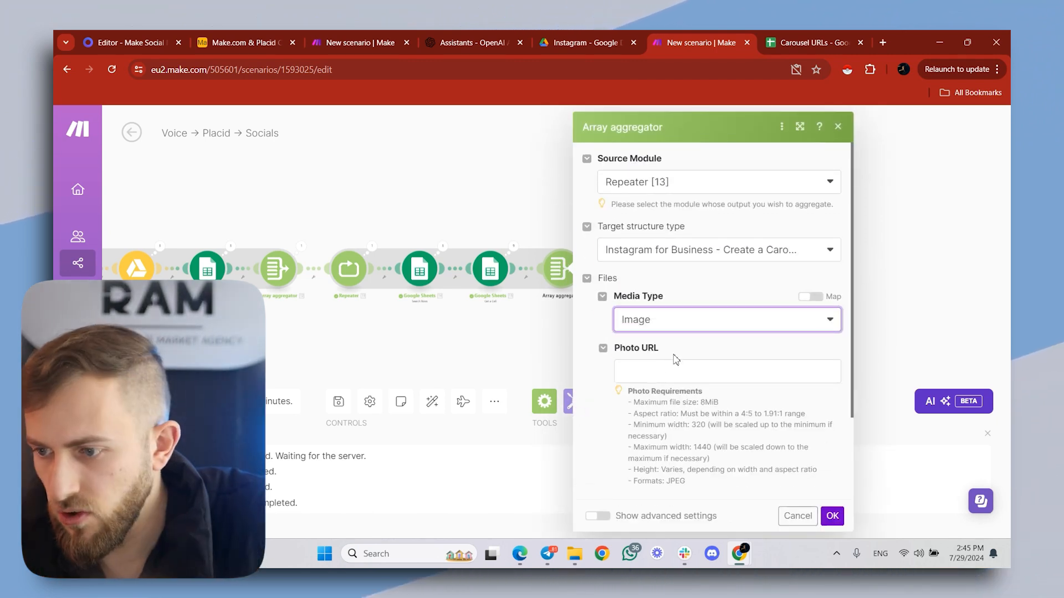
- Map the last Array aggregator's Photo URL to the Get a Cell module's Value and save it
left_click(676, 371)
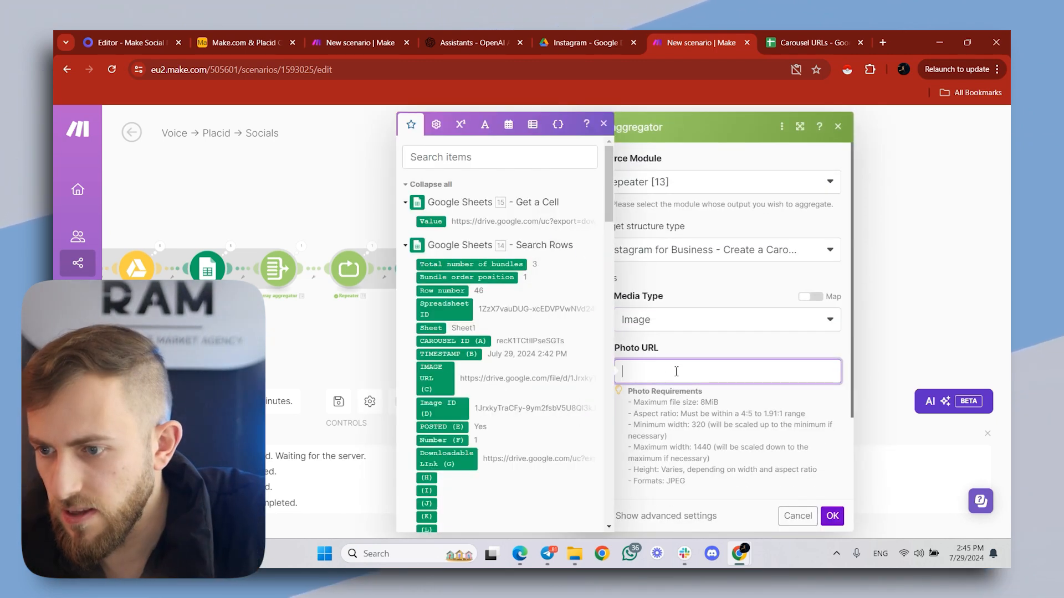
left_click(438, 221)
left_click(712, 315)
left_click(777, 466)
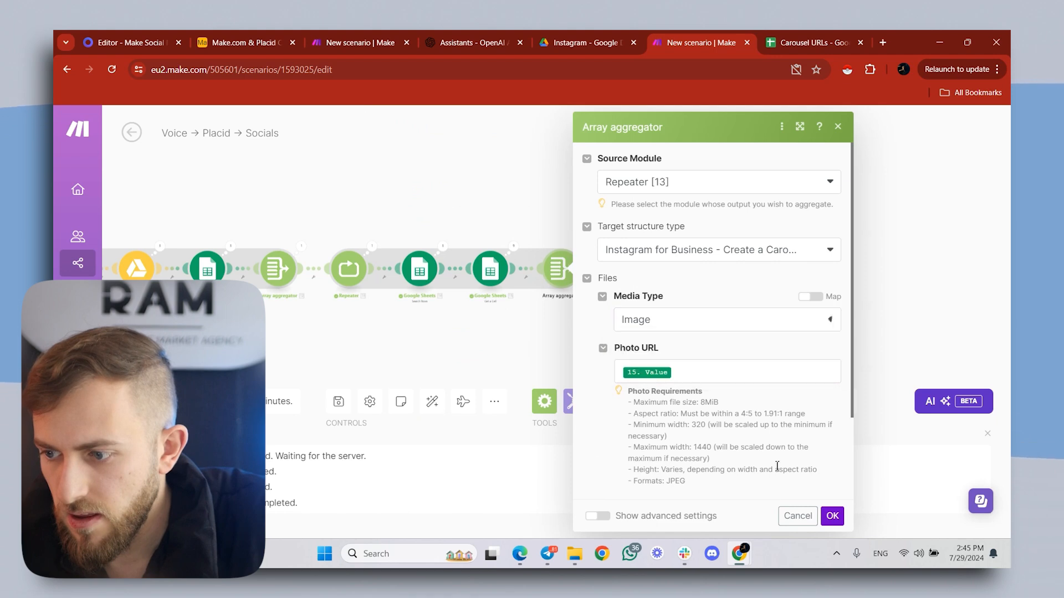
left_click(832, 516)
- Follow the new run's progress through Placid, HTTP and Google Drive up to the Search Rows module
scroll(624, 260, "down", 5)
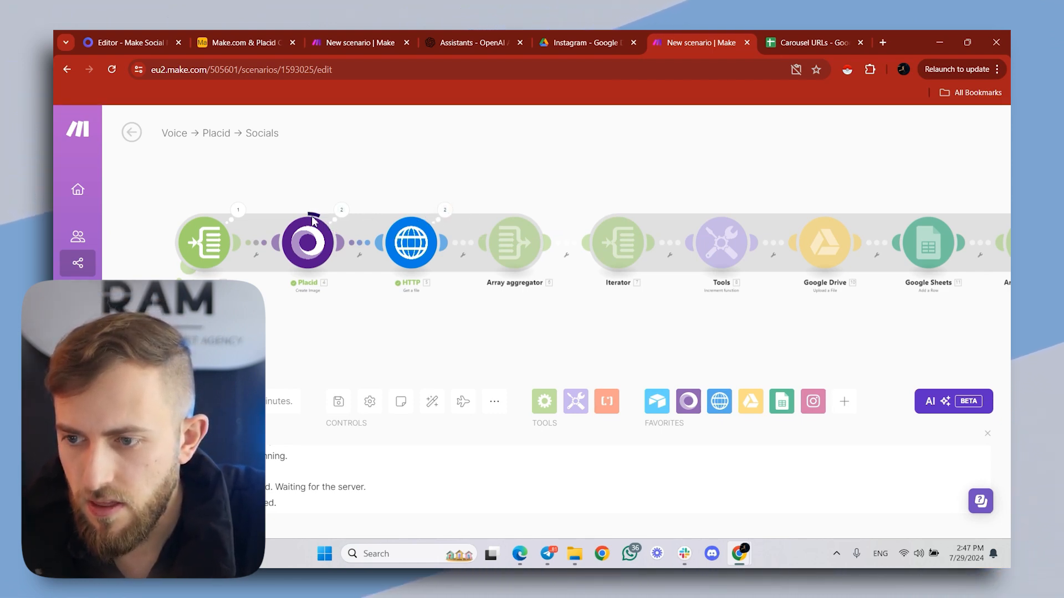
left_click_drag(465, 178, 436, 185)
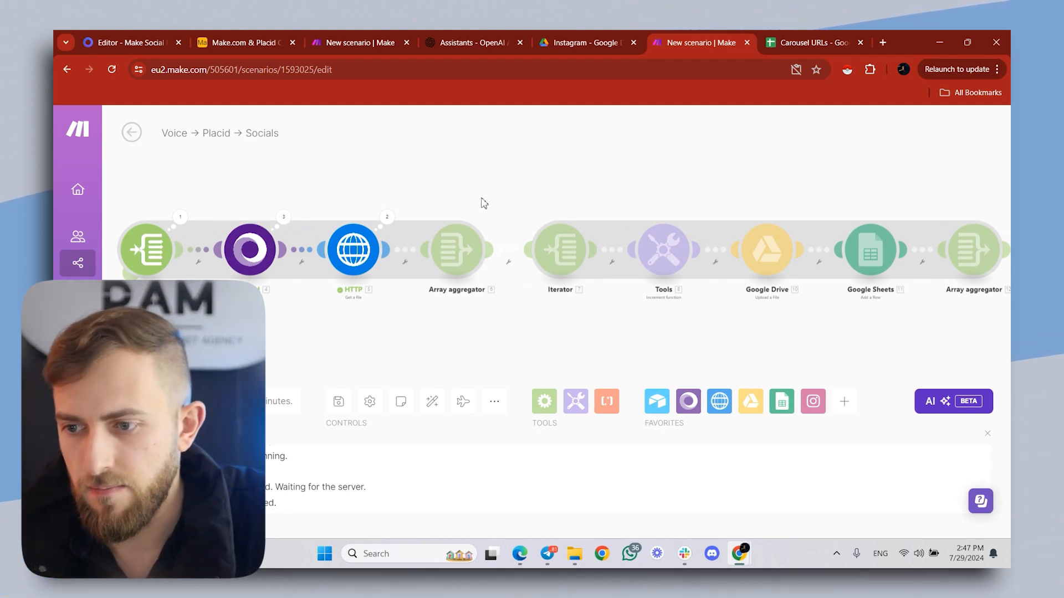
left_click_drag(534, 198, 224, 221)
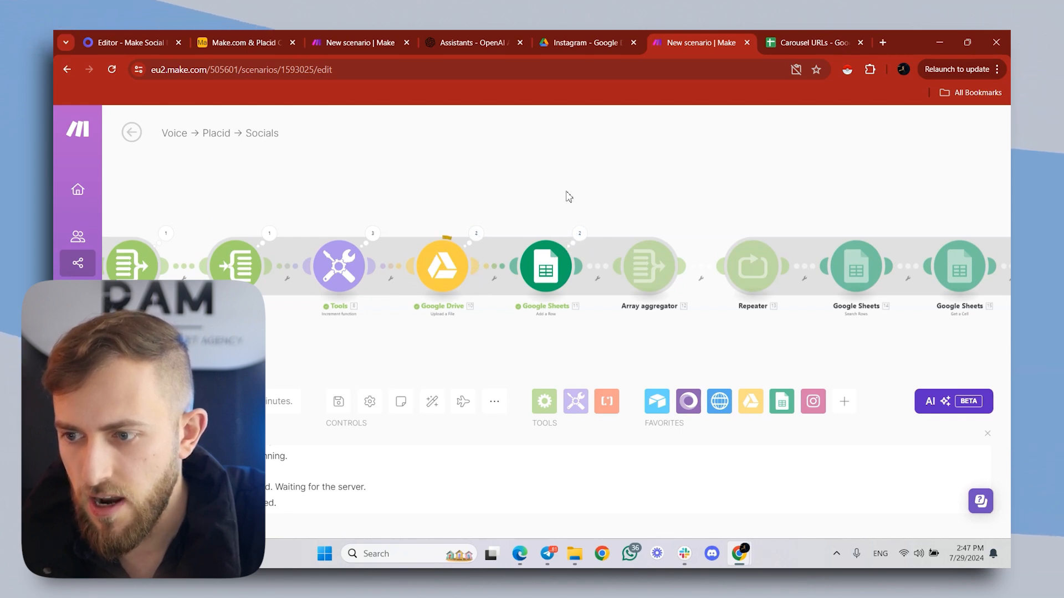
left_click_drag(569, 196, 408, 207)
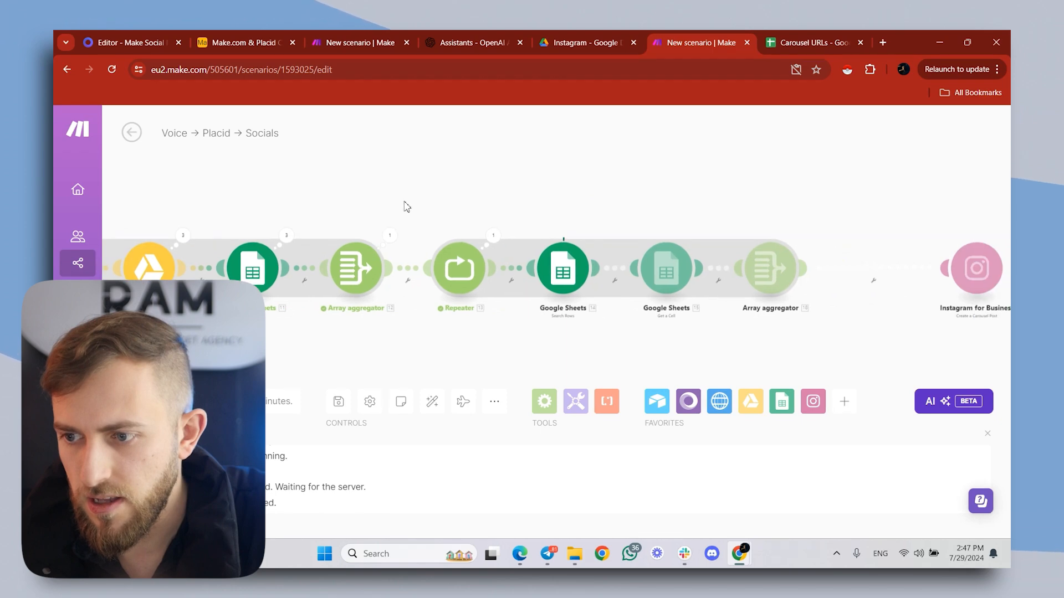
- Add an AND filter rule to Search Rows requiring Number (F) to equal the Repeater's i, and save it
left_click(563, 268)
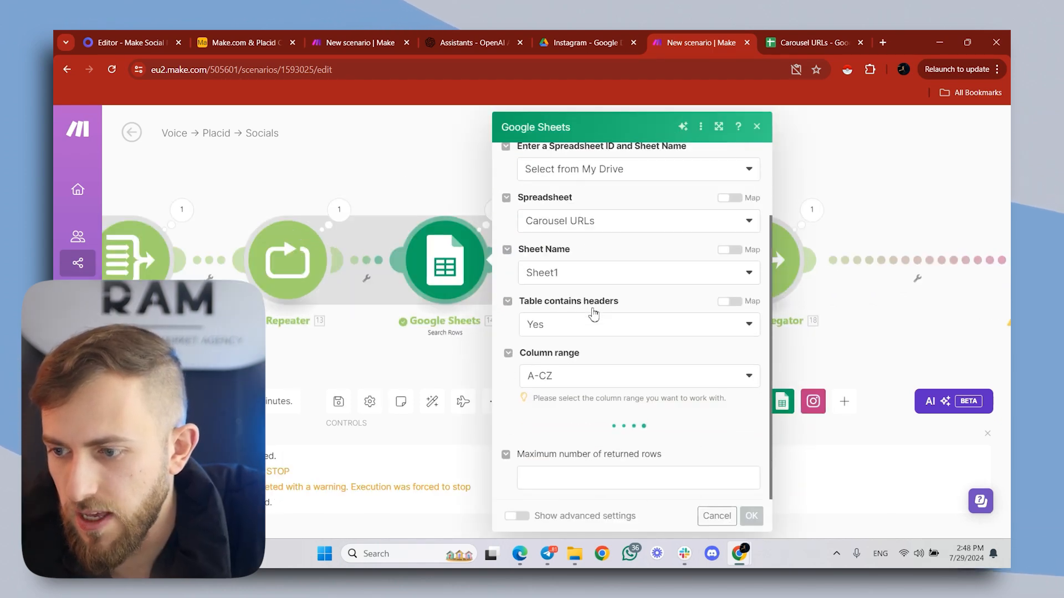
scroll(604, 332, "down", 3)
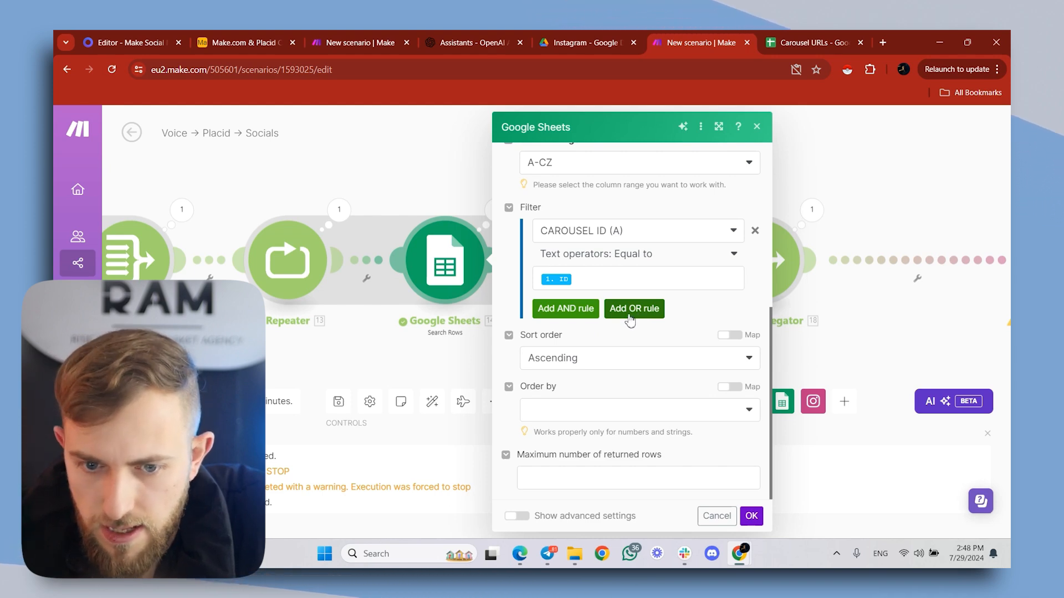
left_click(584, 309)
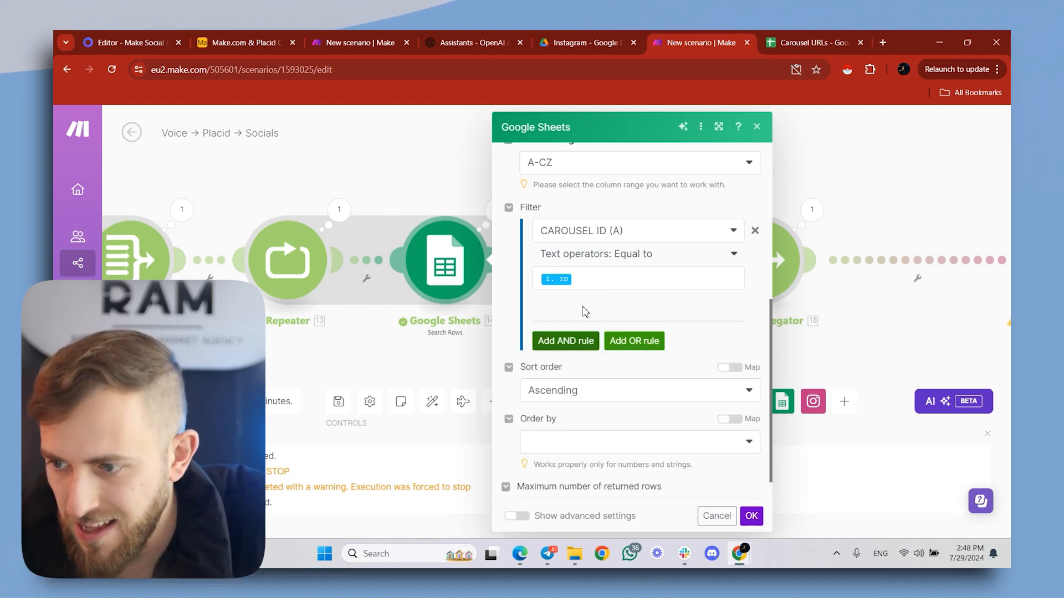
left_click(597, 336)
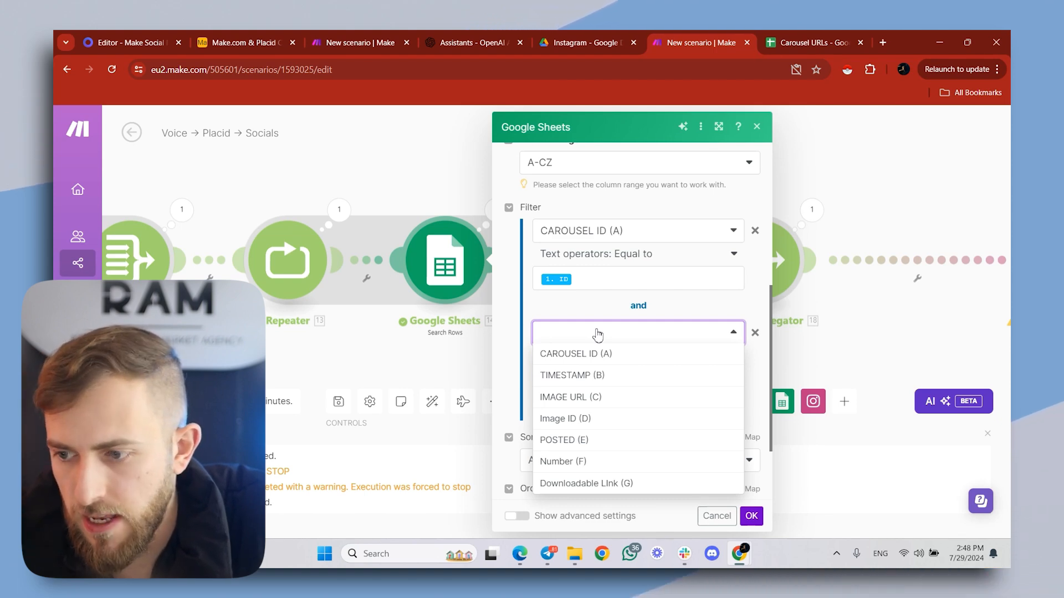
left_click(594, 461)
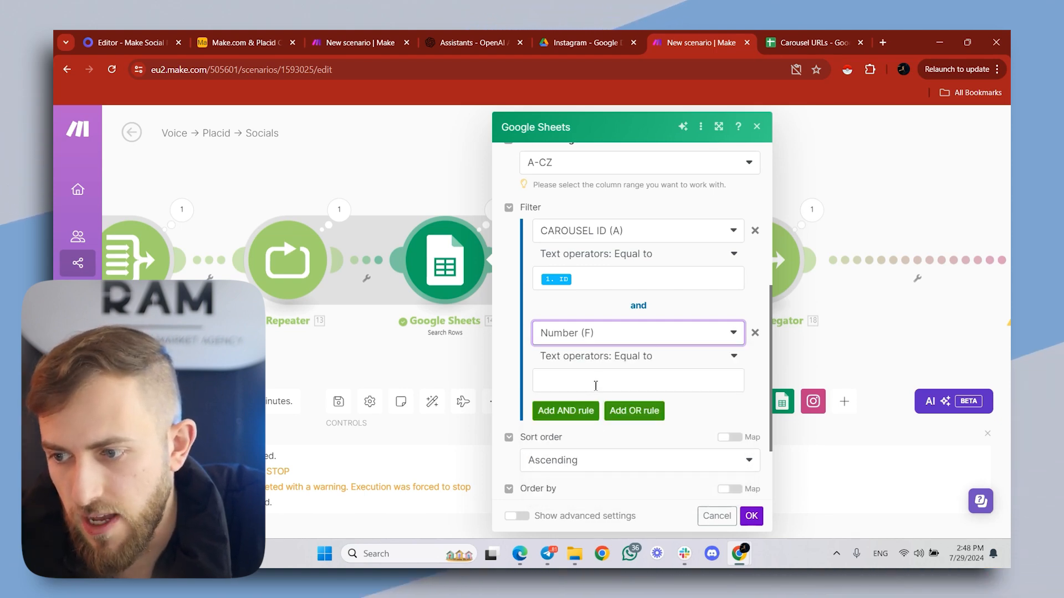
left_click(646, 377)
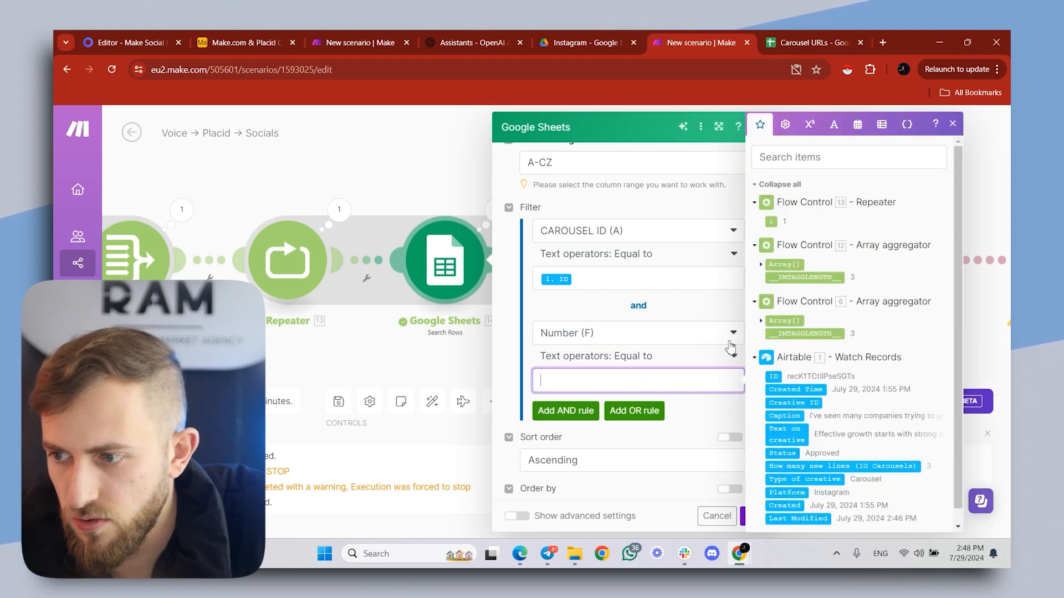
left_click(771, 223)
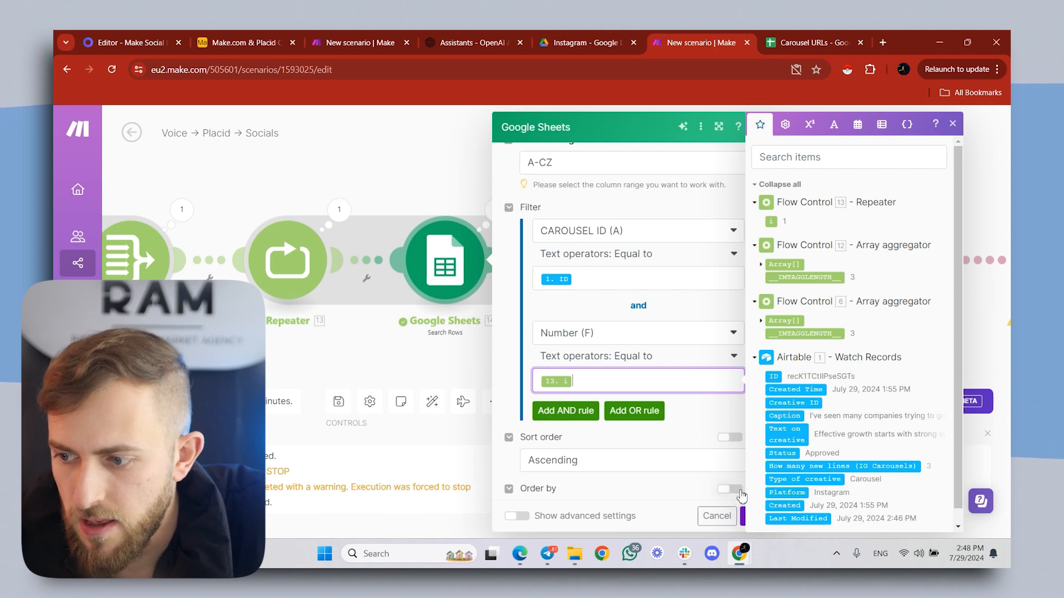
left_click(701, 435)
left_click(751, 515)
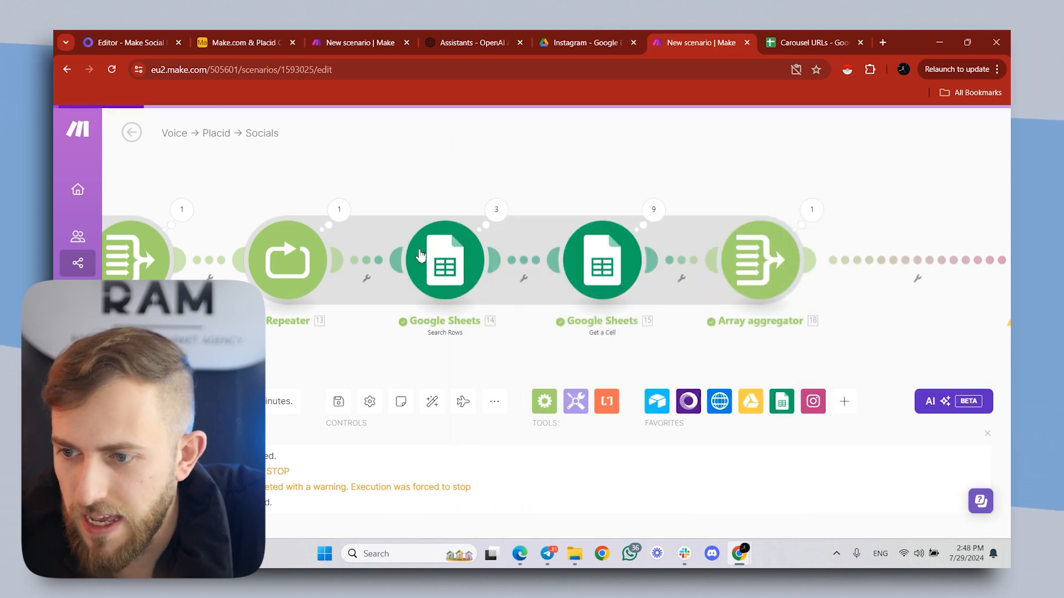
- Compare the scenario's module chain with the rows logged in the Carousel URLs spreadsheet
scroll(404, 166, "down", 3)
left_click_drag(568, 229, 538, 226)
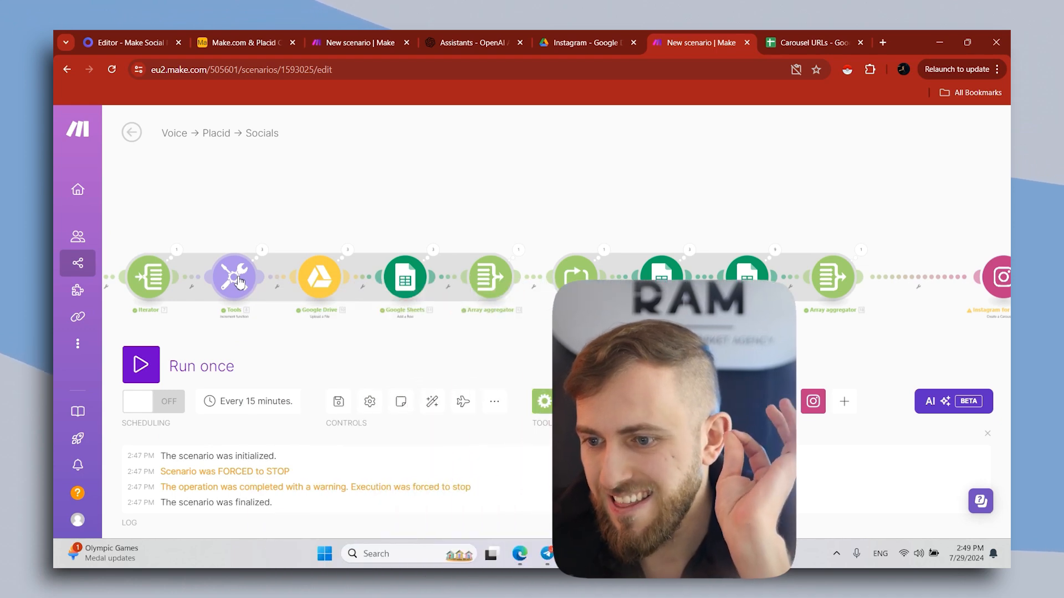
left_click(807, 34)
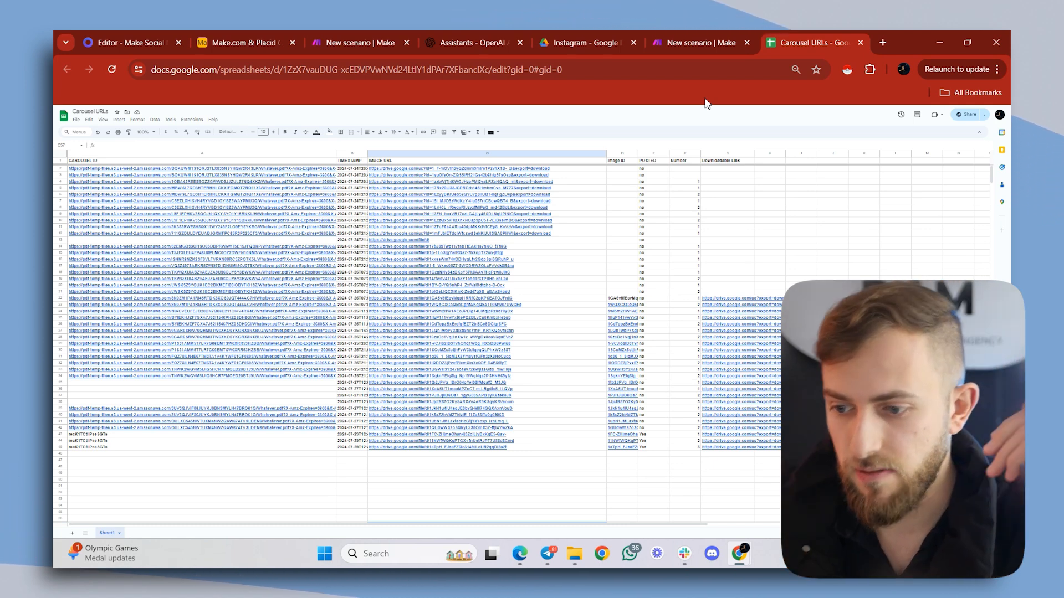
left_click(652, 35)
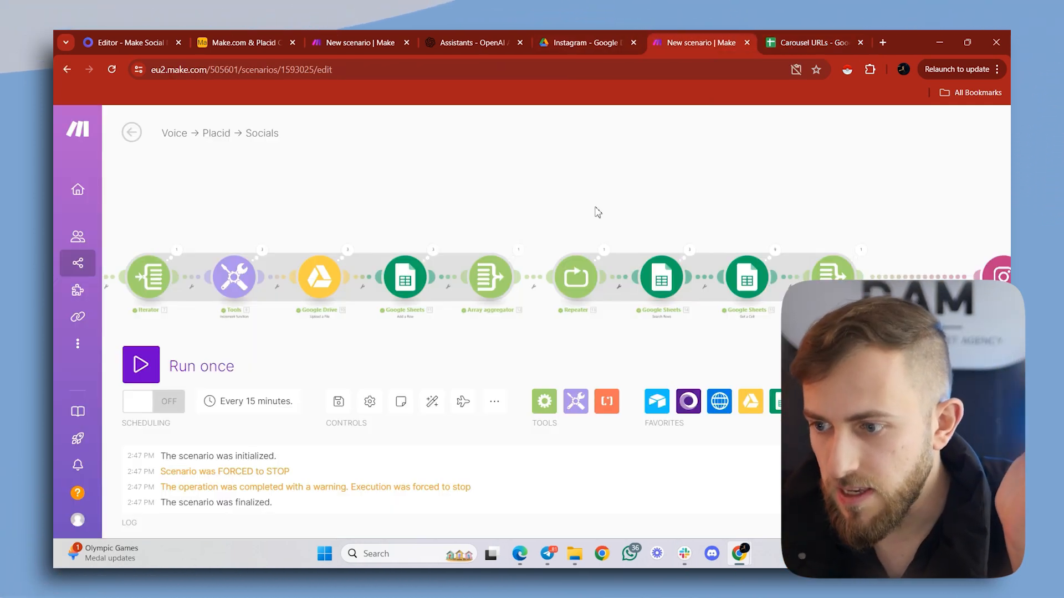
left_click_drag(521, 219, 467, 222)
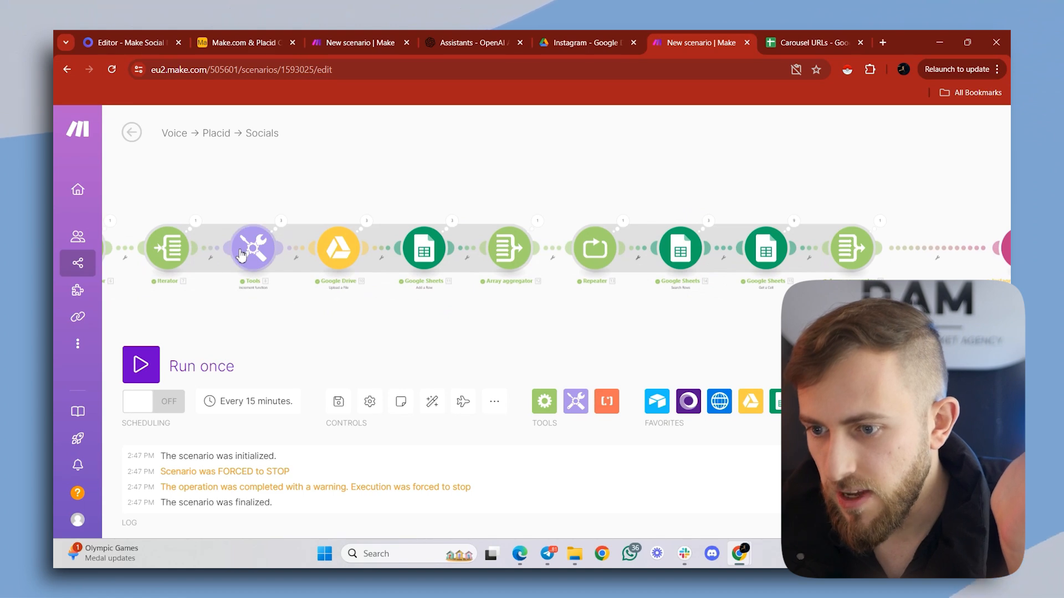
left_click(771, 35)
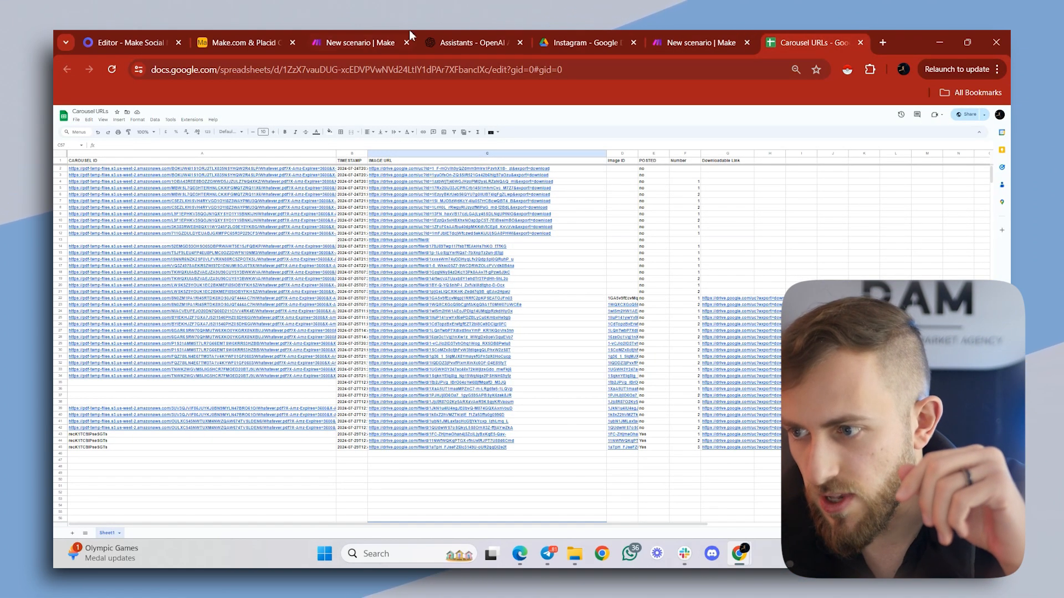
left_click(696, 35)
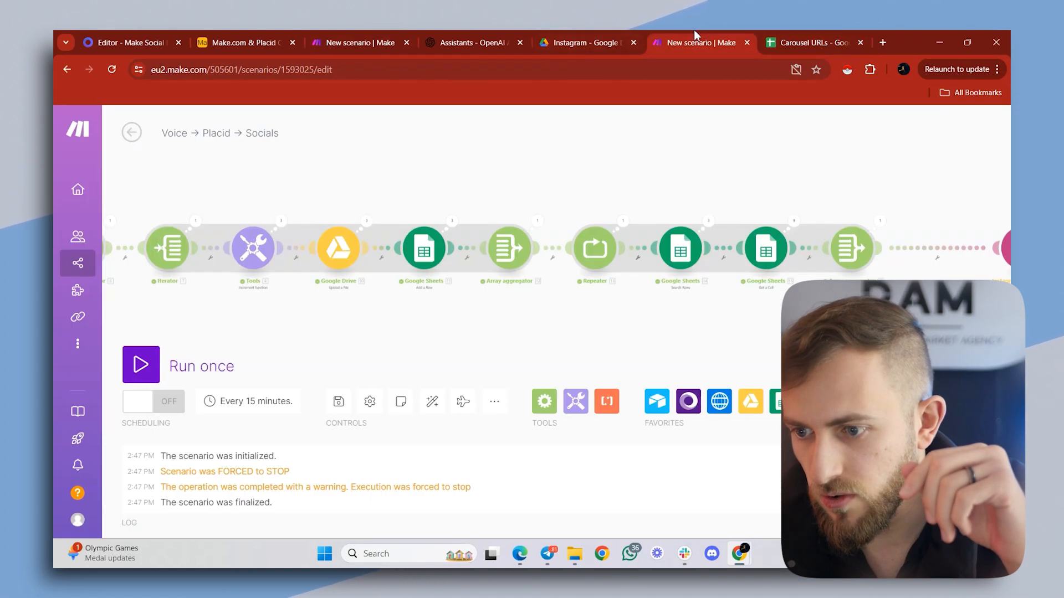
- Examine the newest carousel's Number values in the Carousel URLs spreadsheet, and return to the scenario's Repeater, Search Rows and Get a Cell modules
left_click(784, 35)
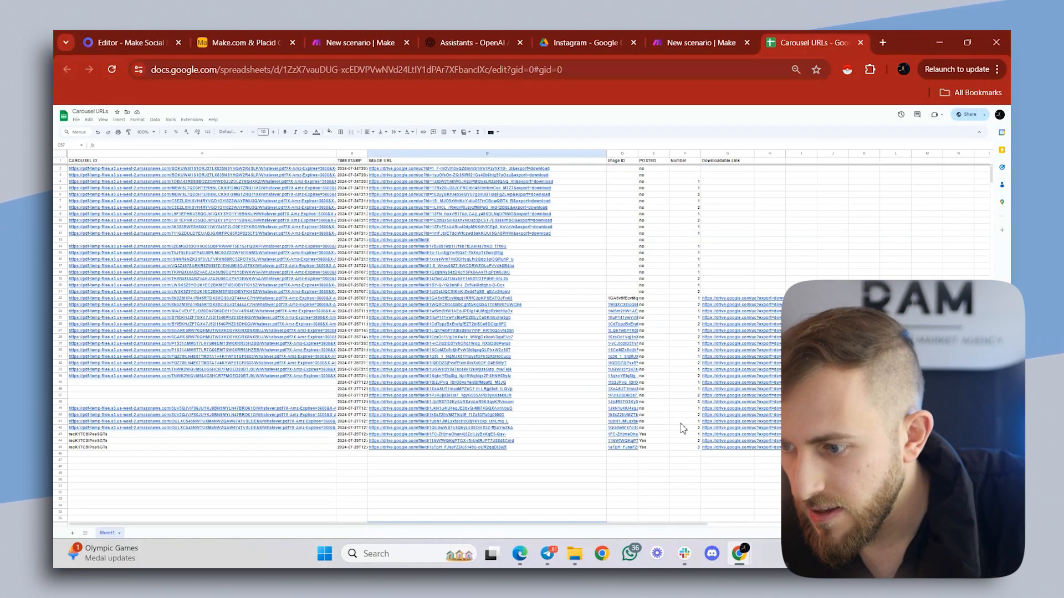
left_click(688, 441)
key("ctrl+plus")
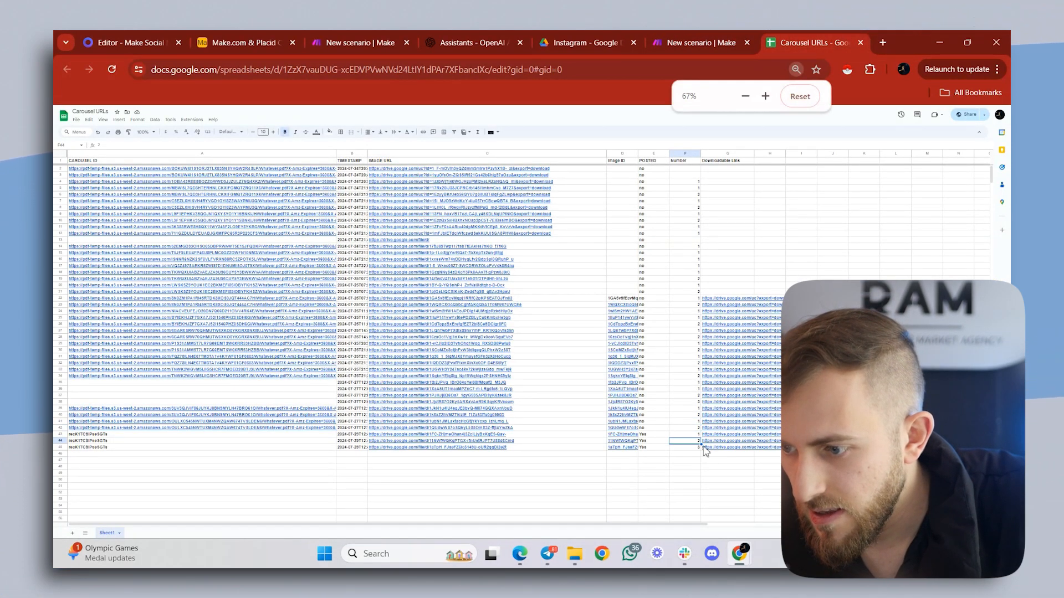
left_click_drag(482, 521, 614, 514)
scroll(645, 456, "down", 1)
left_click(653, 435)
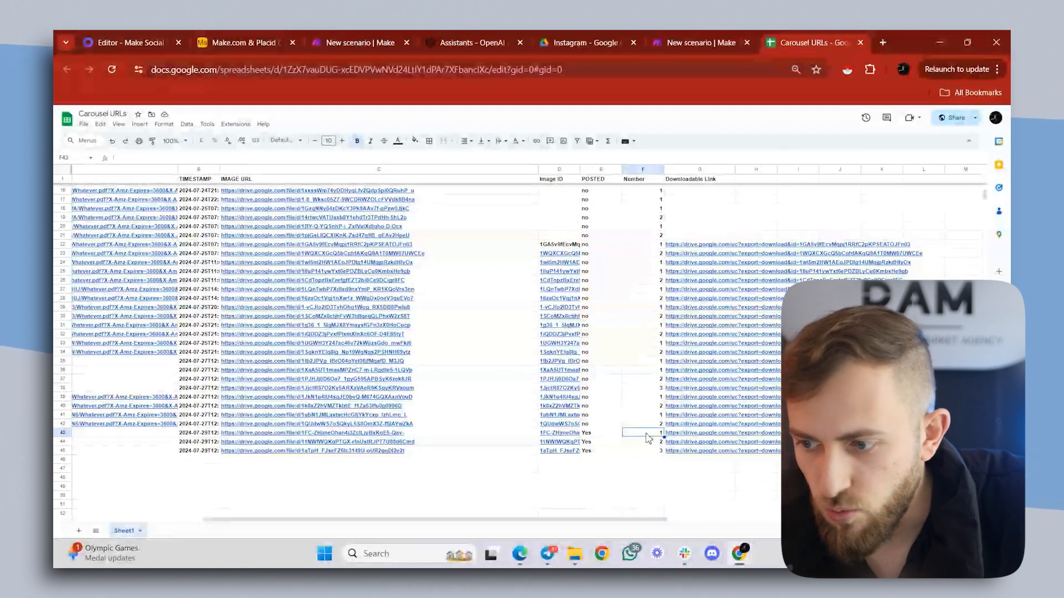
left_click(647, 443)
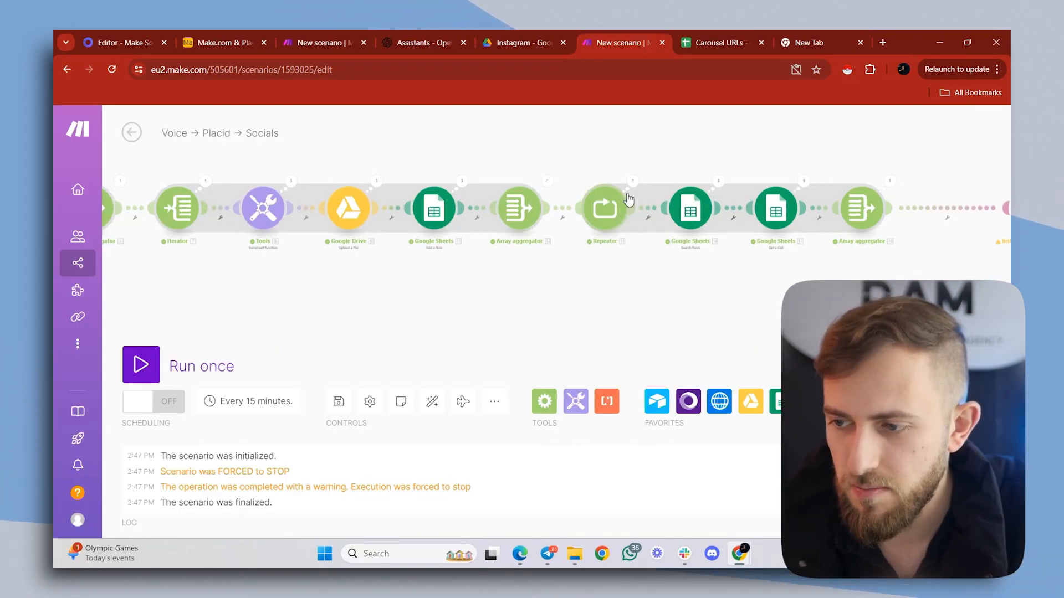
left_click_drag(701, 149, 673, 151)
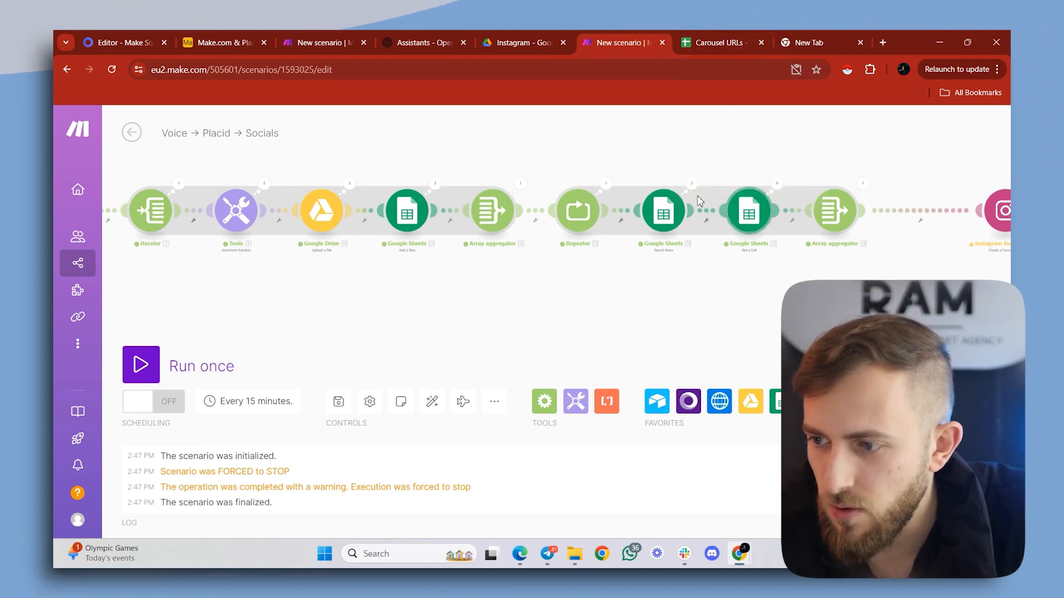
scroll(792, 182, "up", 5)
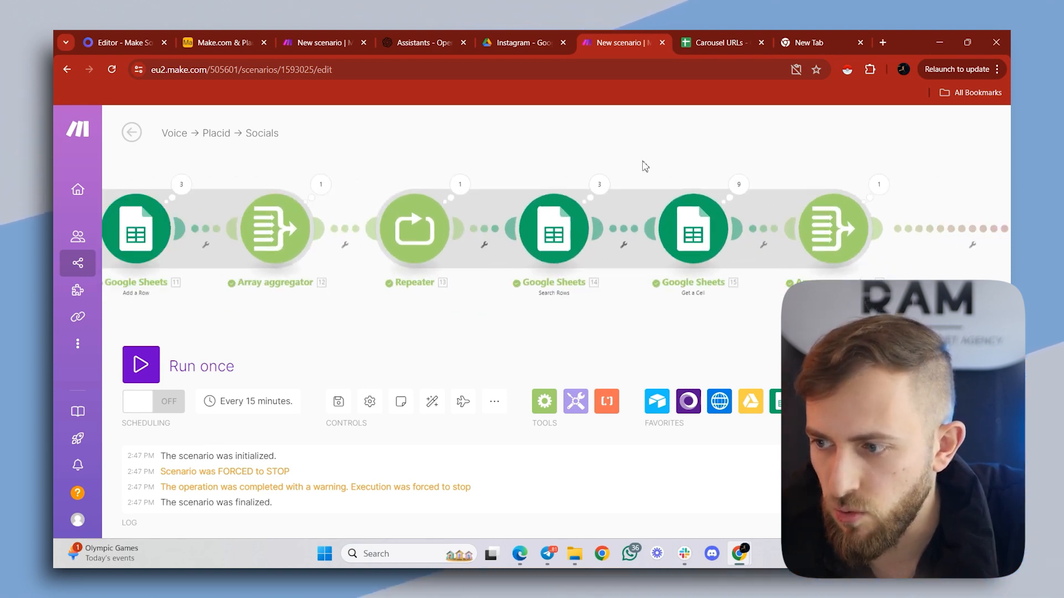
- Run the scenario once and follow its progress through every module up to Instagram for Business
scroll(646, 169, "down", 5)
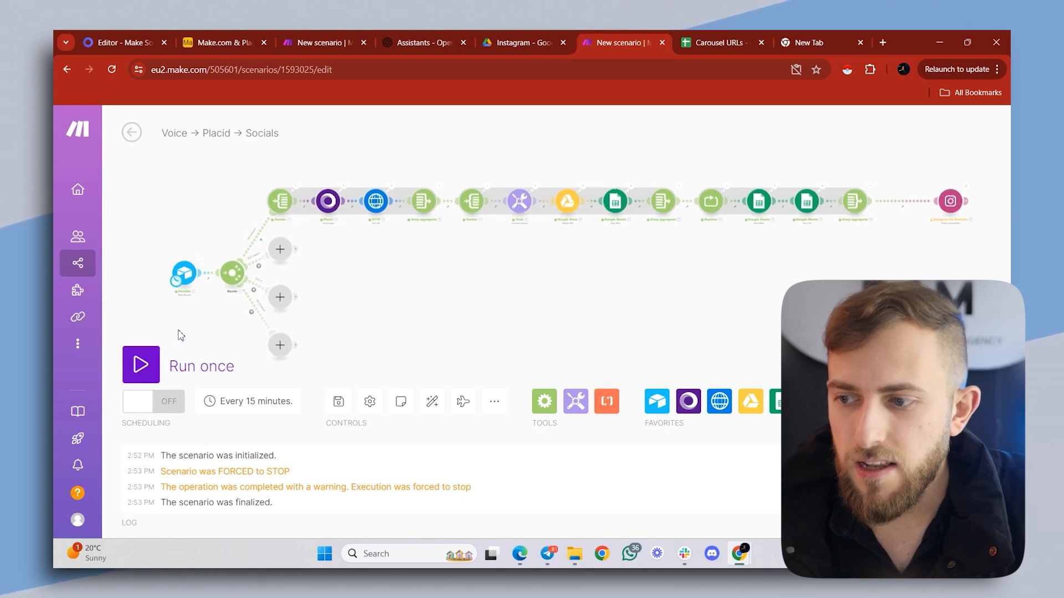
left_click(161, 366)
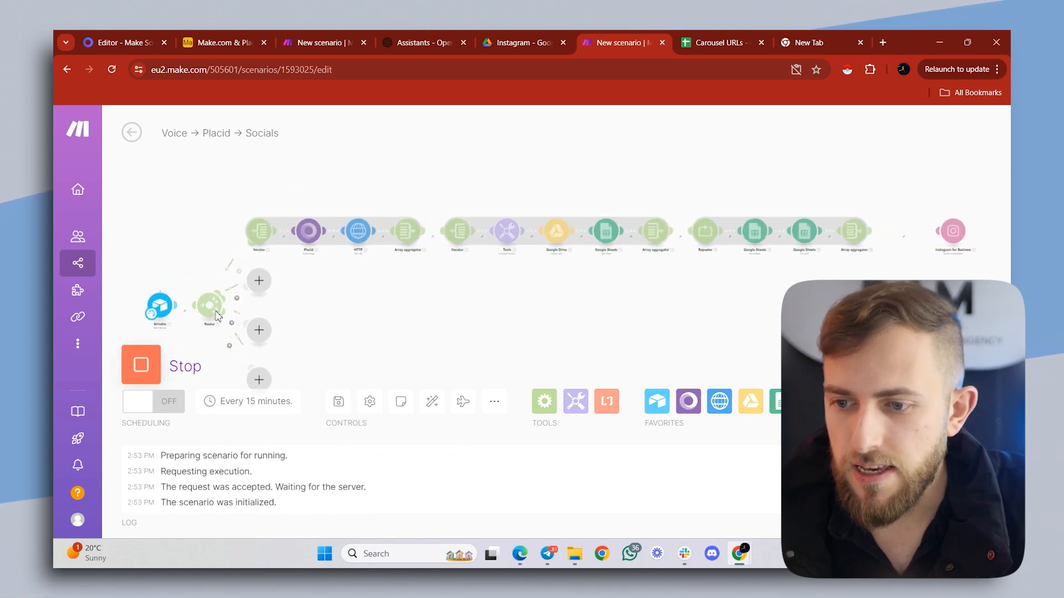
scroll(360, 277, "up", 4)
left_click_drag(391, 319, 432, 342)
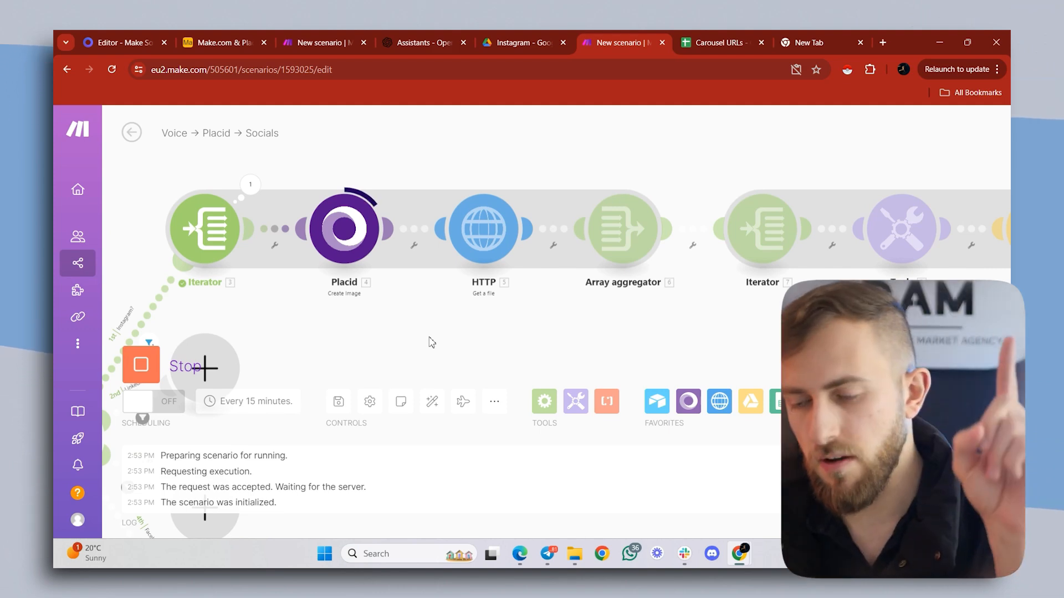
scroll(443, 322, "down", 2)
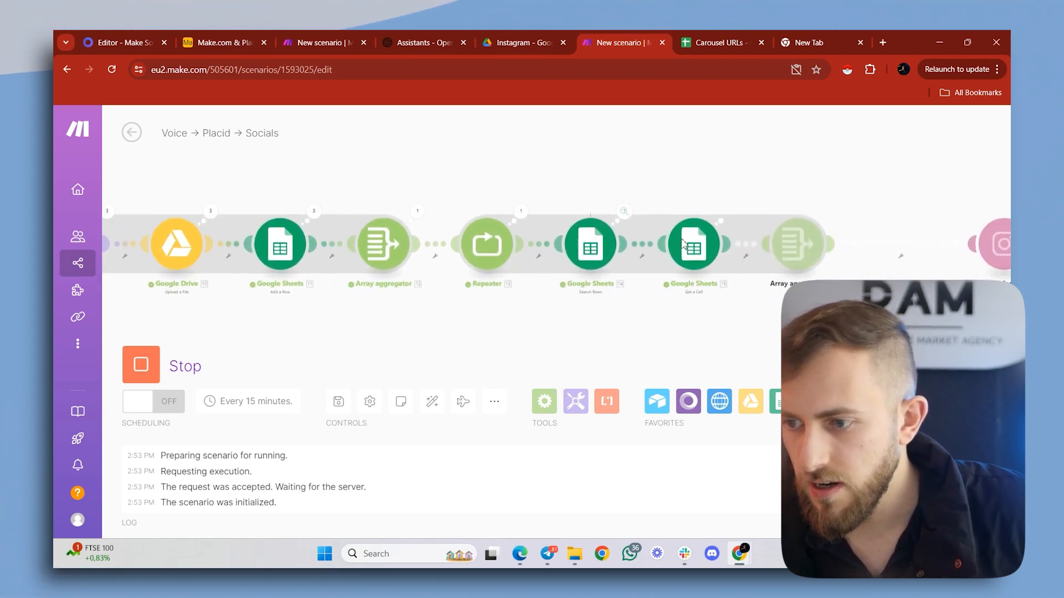
scroll(682, 244, "up", 1)
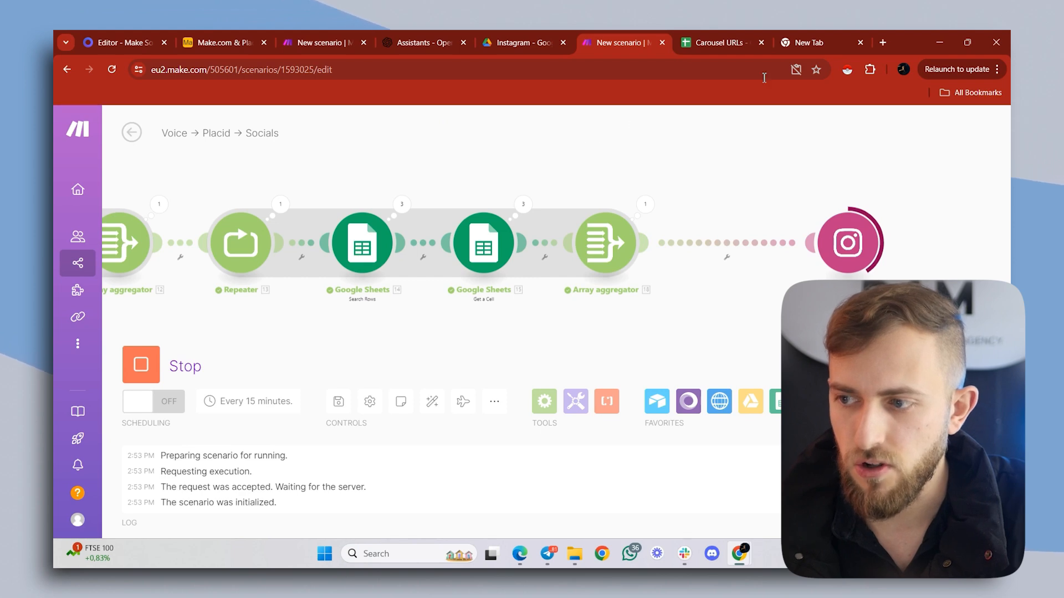
- Open the Instagram profile in the empty browser tab and view all slides of its newest carousel post
left_click(799, 32)
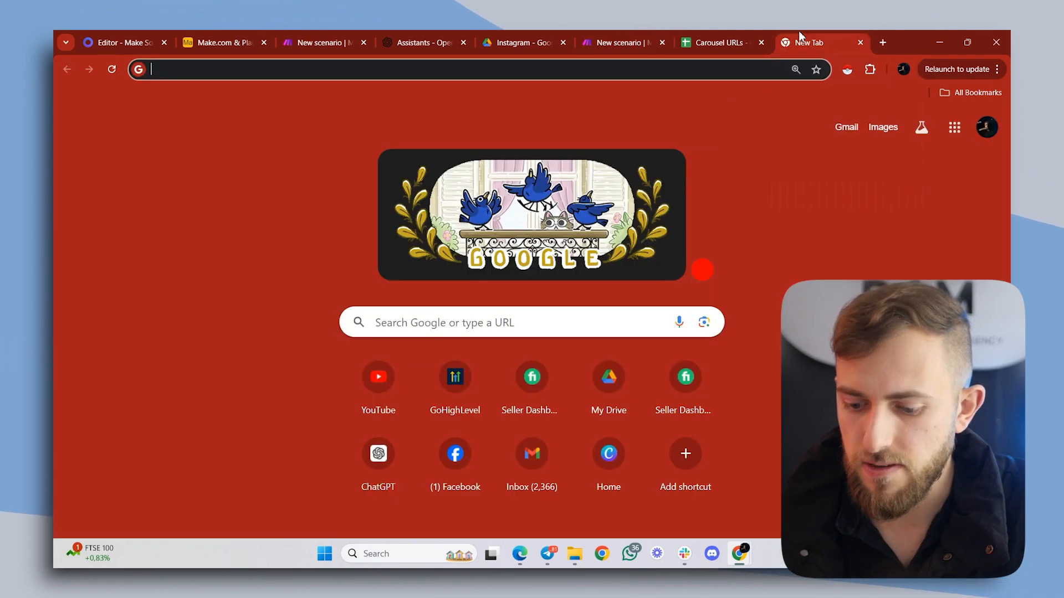
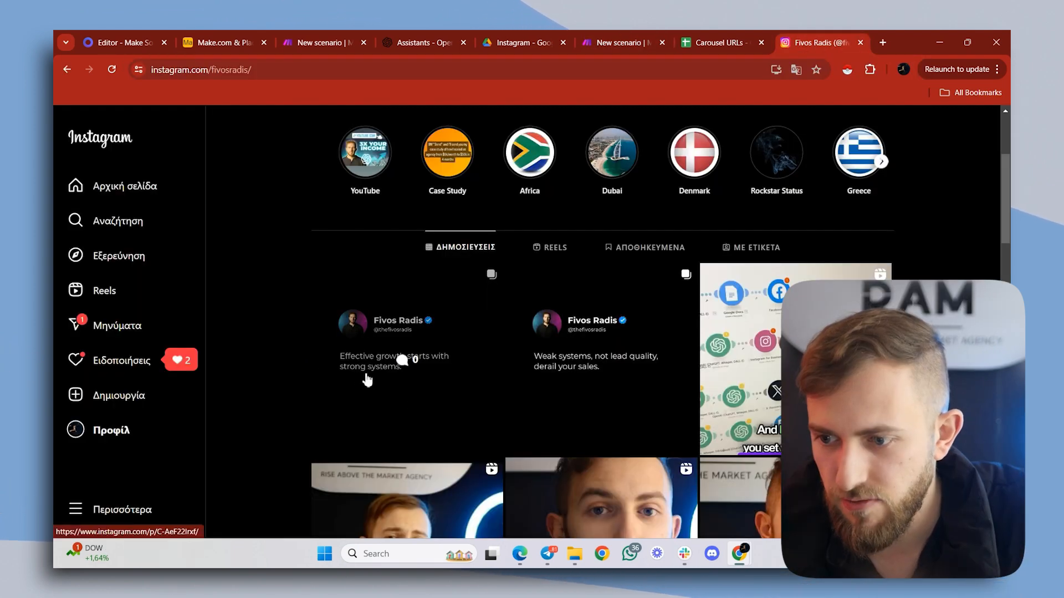
left_click(355, 382)
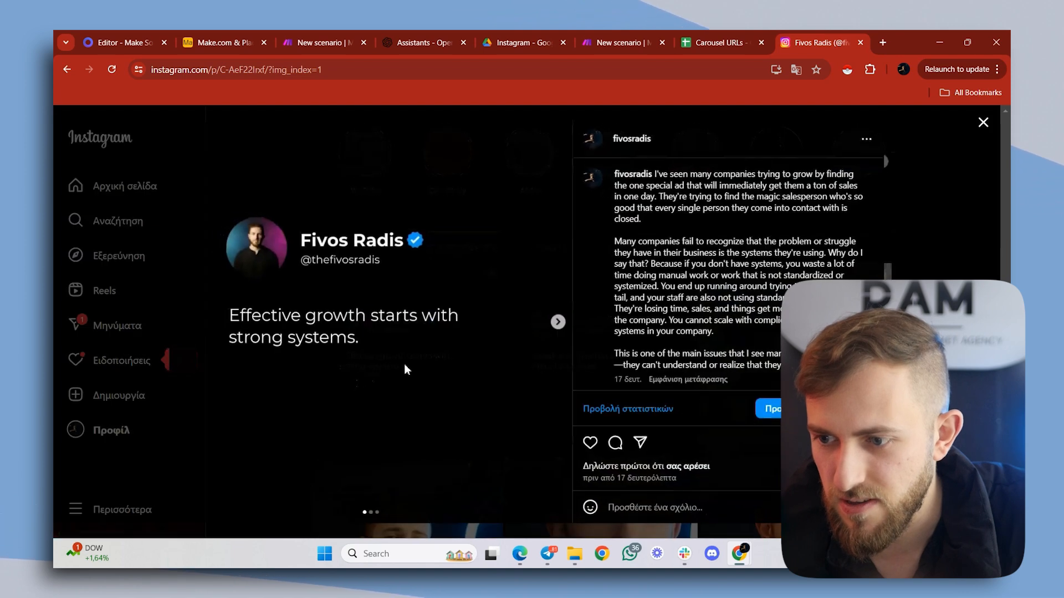
left_click(557, 322)
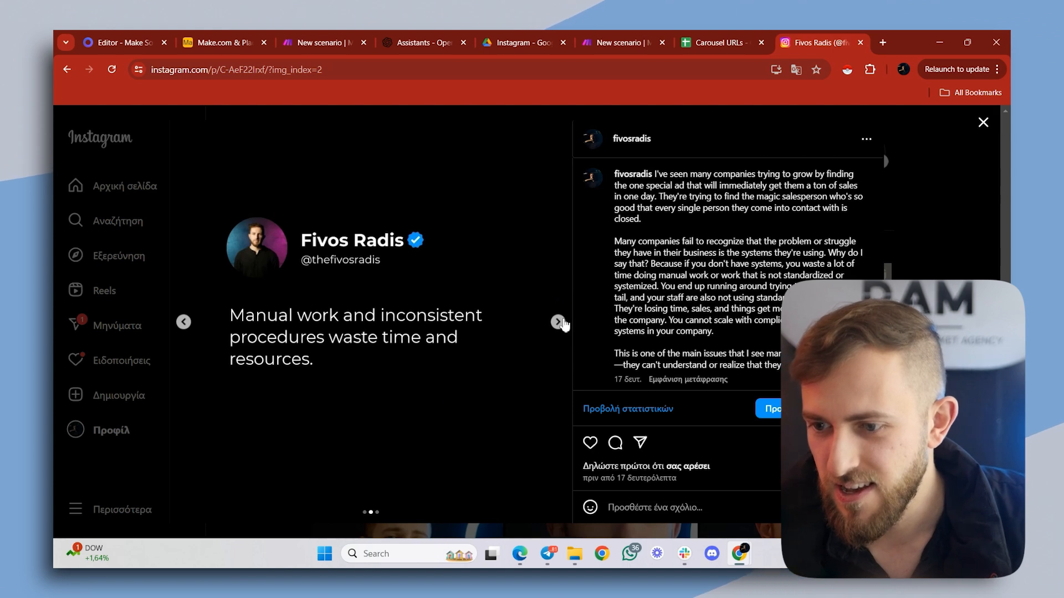
left_click(558, 322)
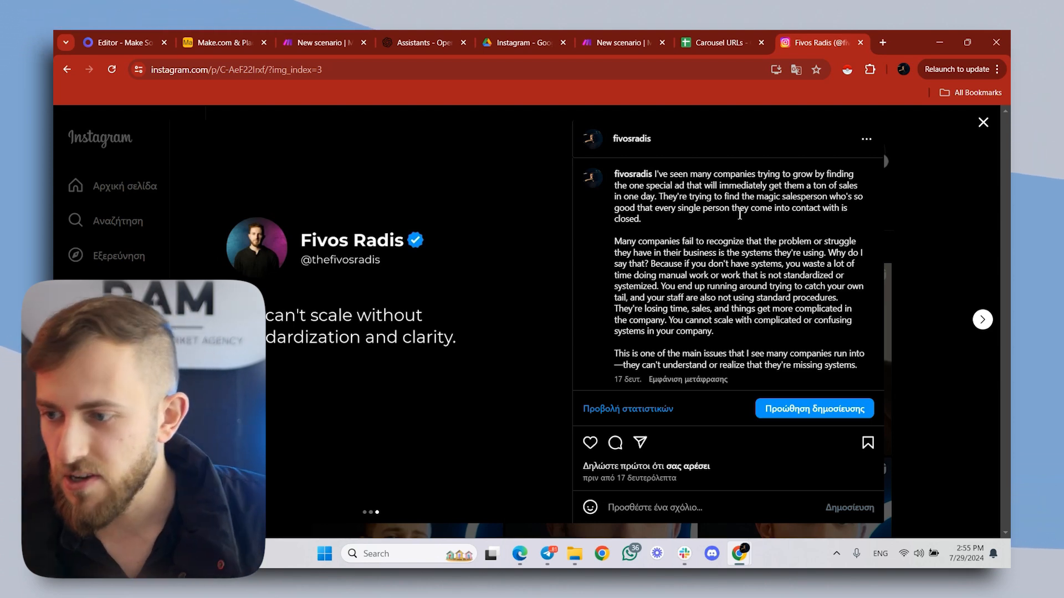
- Read the published post's caption to its end and return to the carousel's first slide
scroll(826, 225, "down", 1)
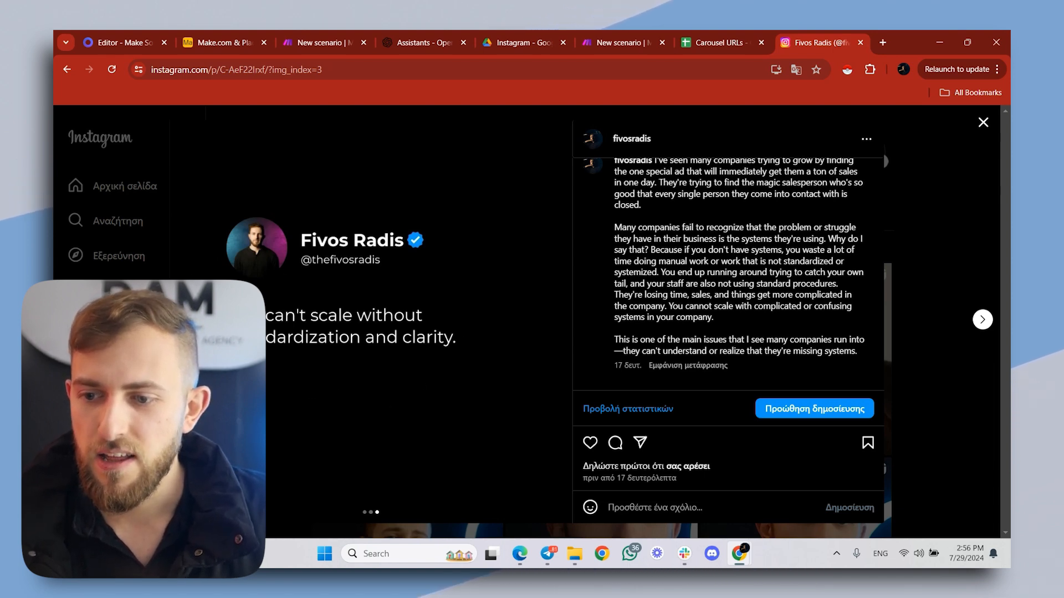
left_click(184, 322)
left_click(184, 322)
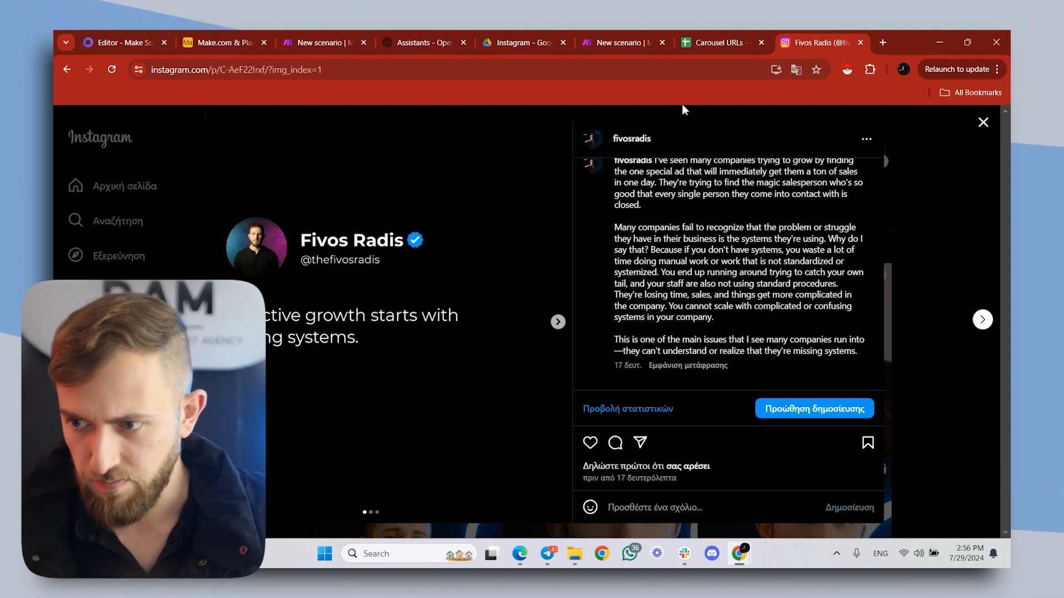
- Back in Make, add "#gohighlevel #make #integromat #automations #chatgpt" below the mapped Caption in the Instagram for Business module and save it
left_click(636, 34)
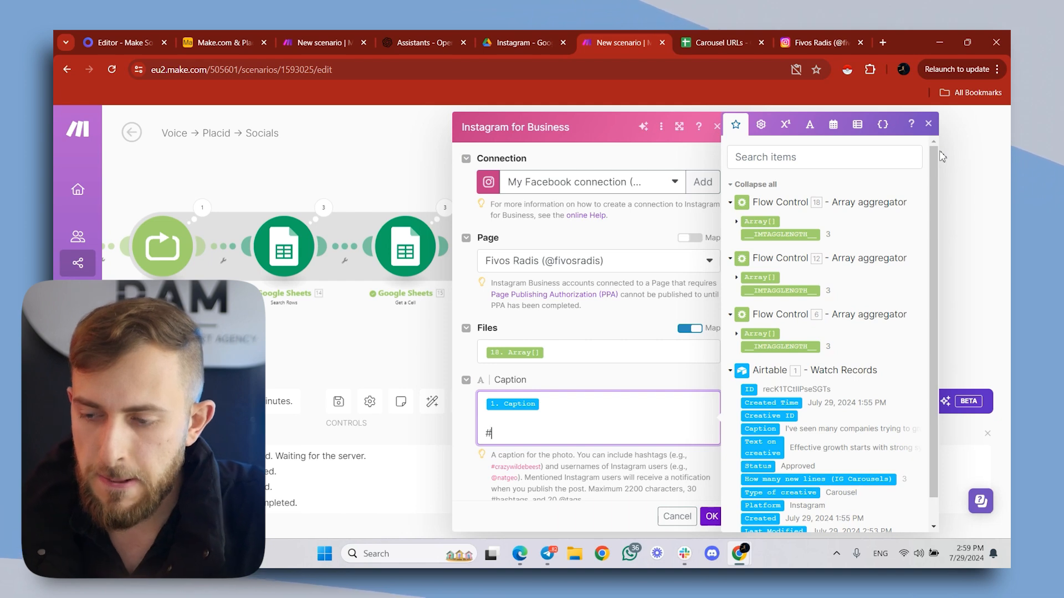
type("gohig")
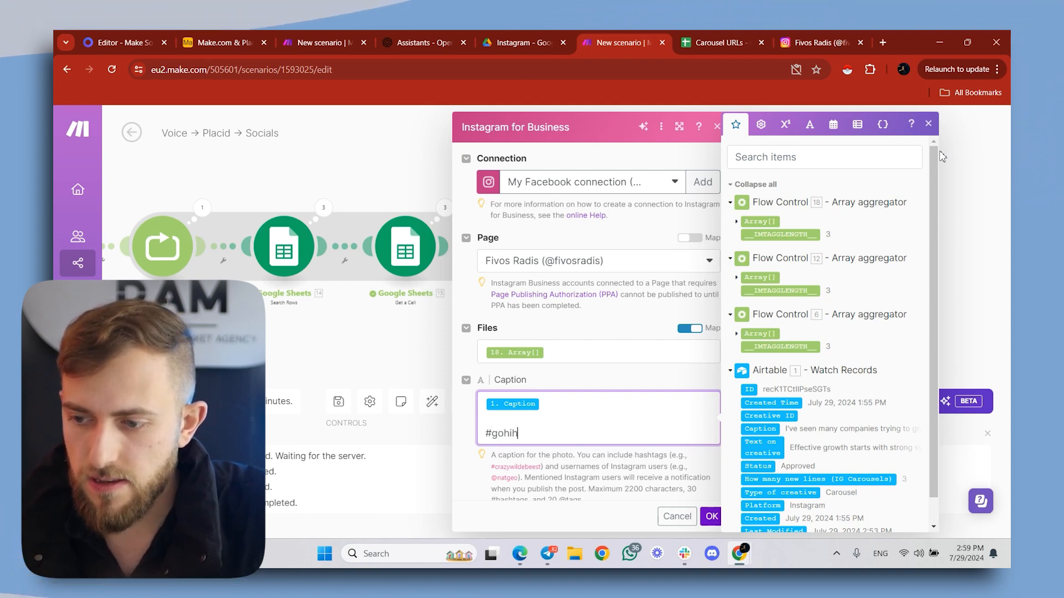
type("hleve")
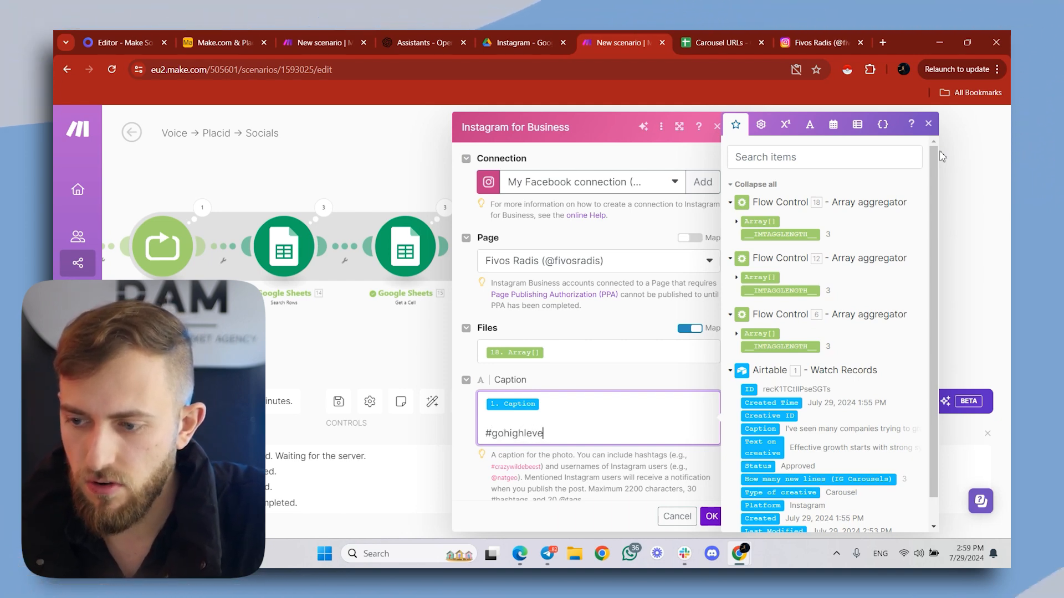
type("l #make")
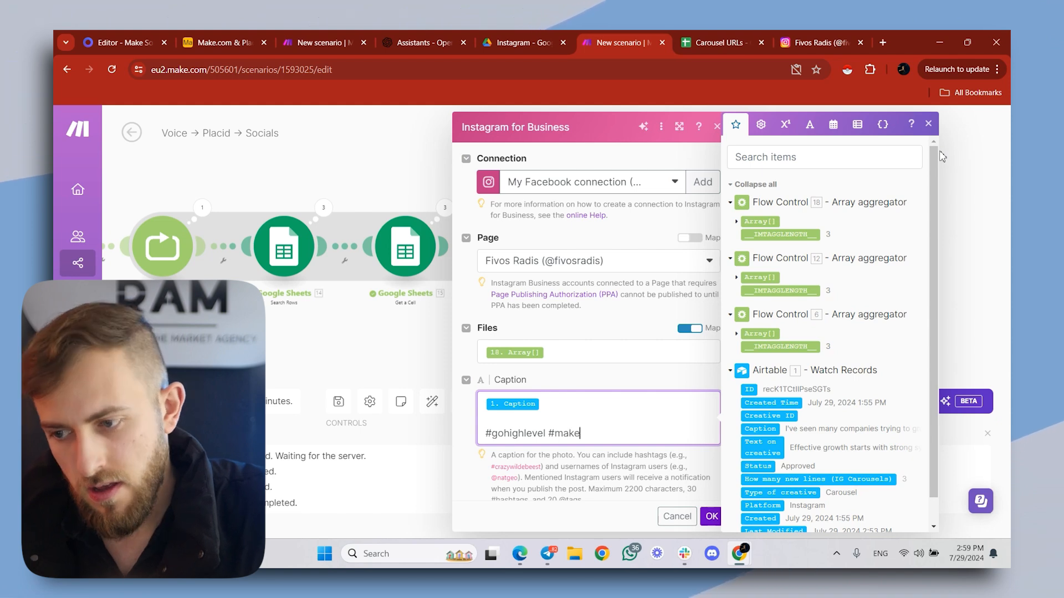
type(" #integrom")
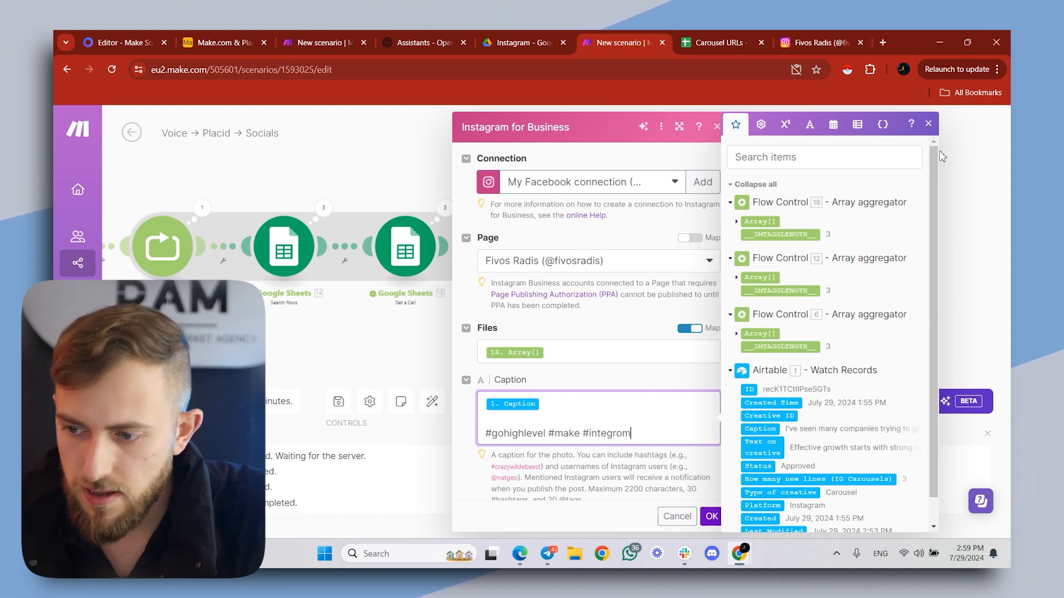
type("at #auto")
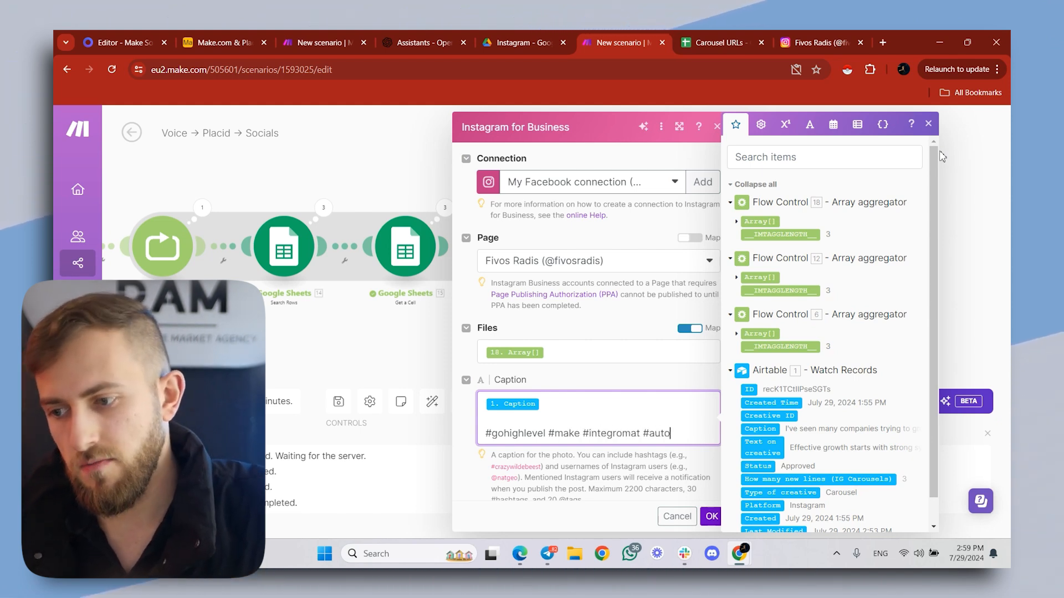
type("mations #")
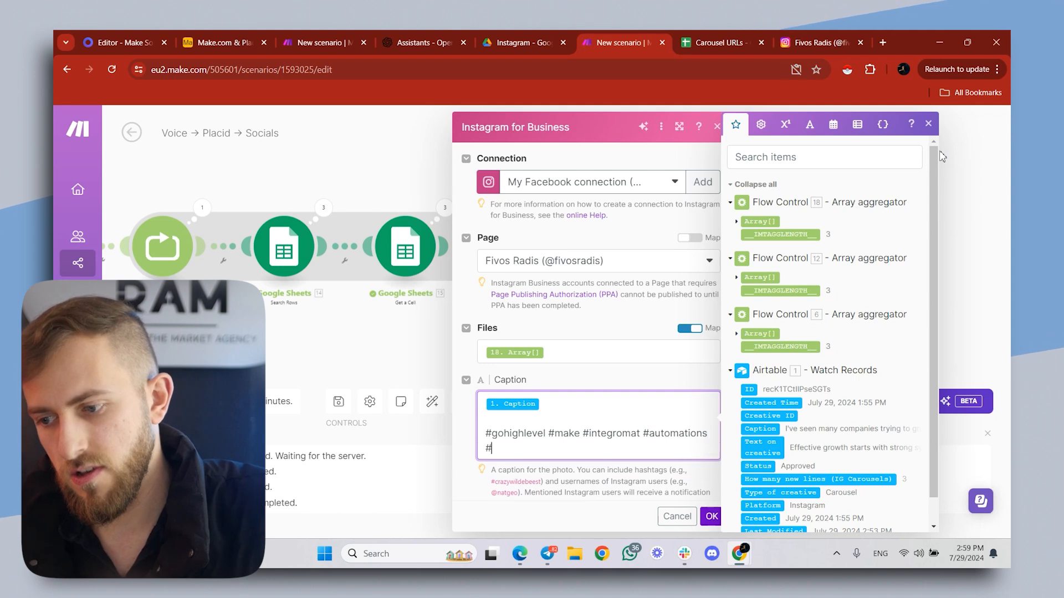
type("chatgpt")
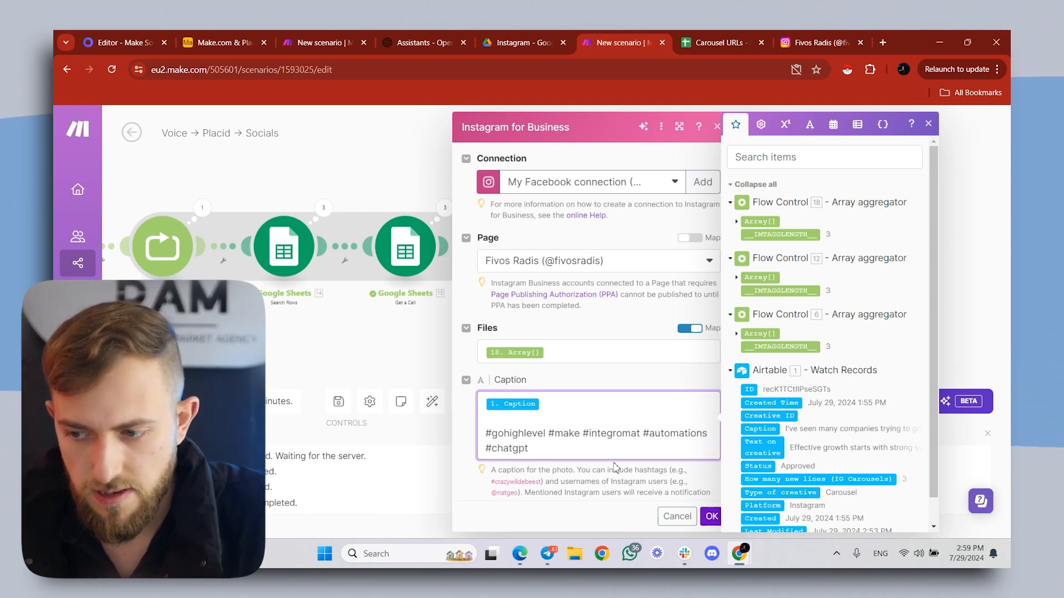
left_click(710, 517)
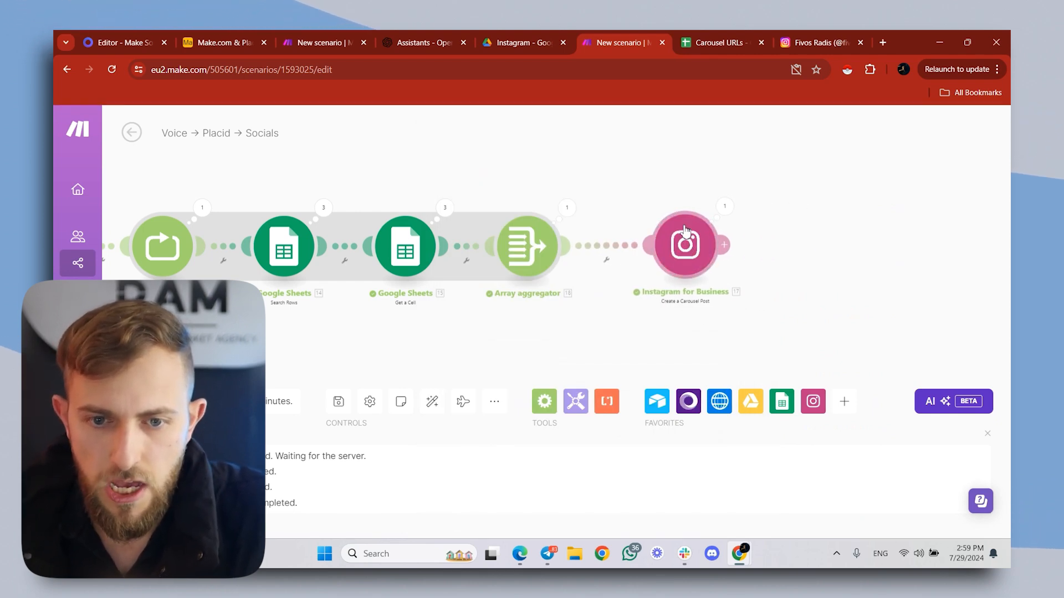
- Add an Airtable Update a Record module after the Instagram for Business module
left_click(724, 244)
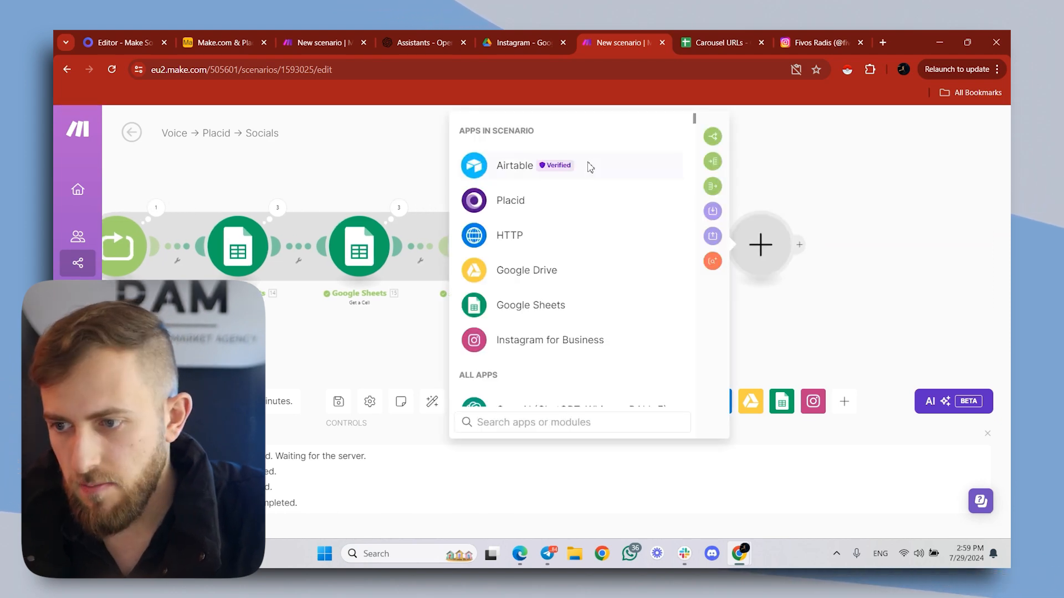
left_click(586, 166)
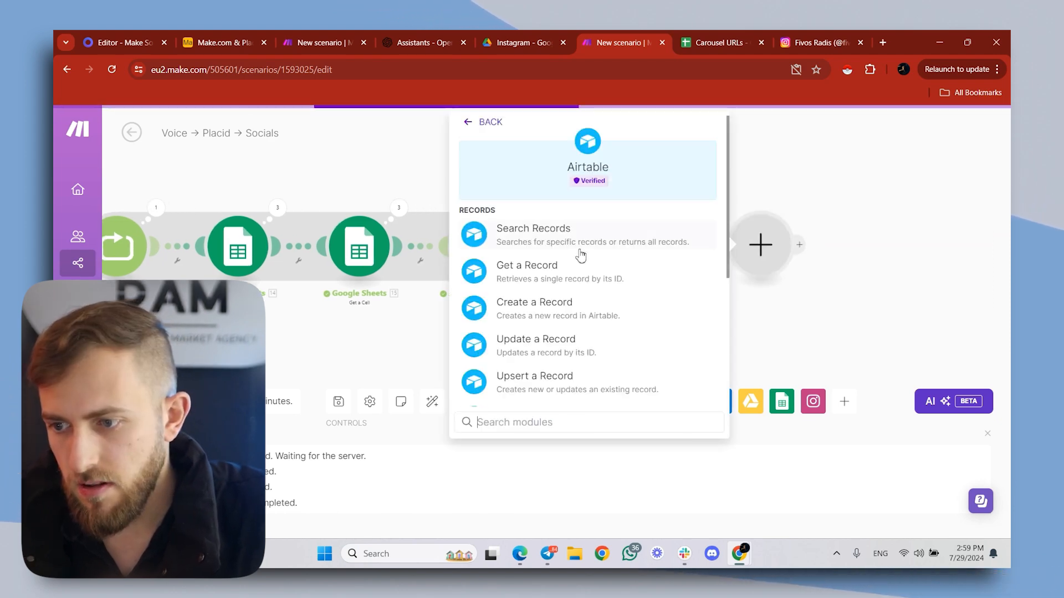
left_click(579, 354)
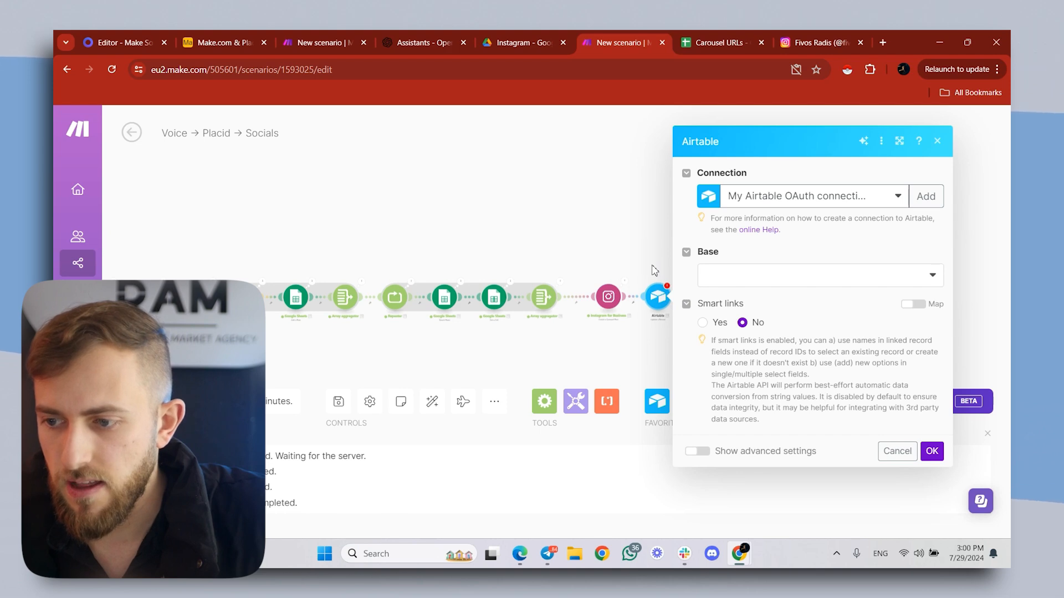
- Set the Airtable module's base to Make.com & Placid Content Creation, table to Table 1, and Record ID to the Watch Records ID
left_click(716, 283)
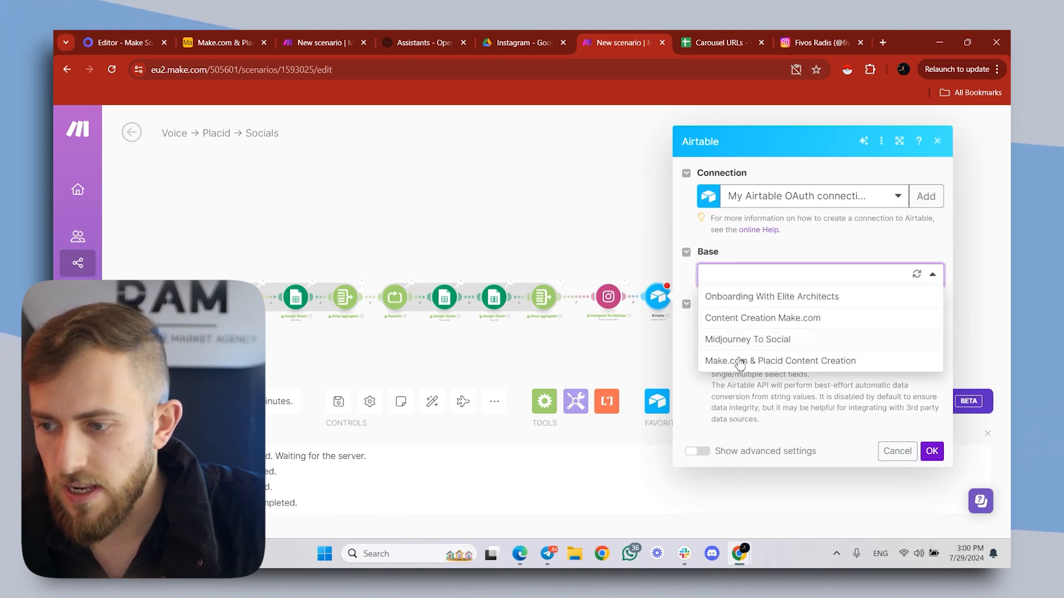
left_click(741, 363)
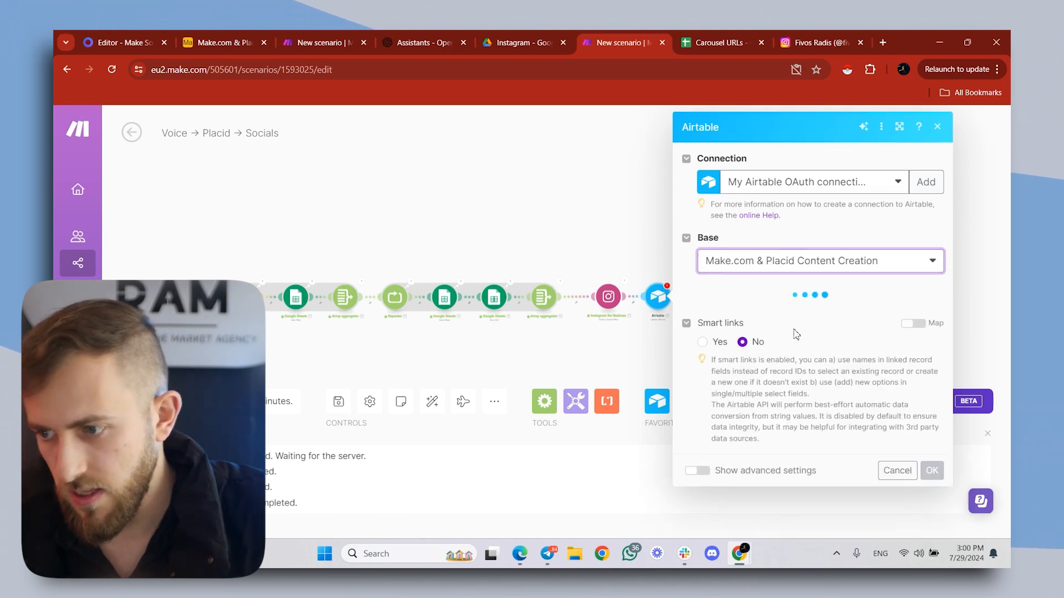
left_click(818, 317)
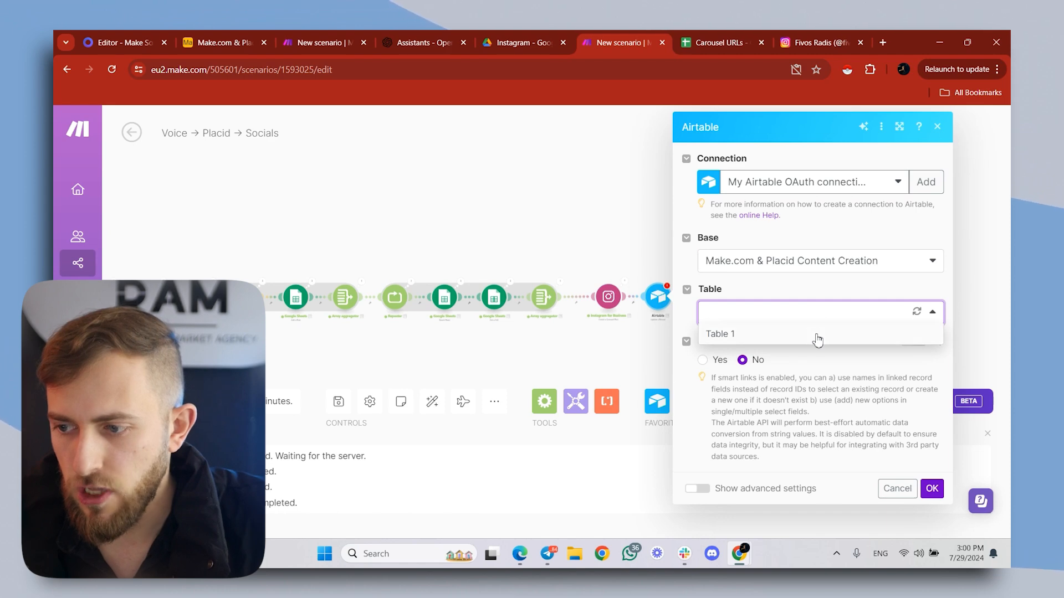
left_click(818, 335)
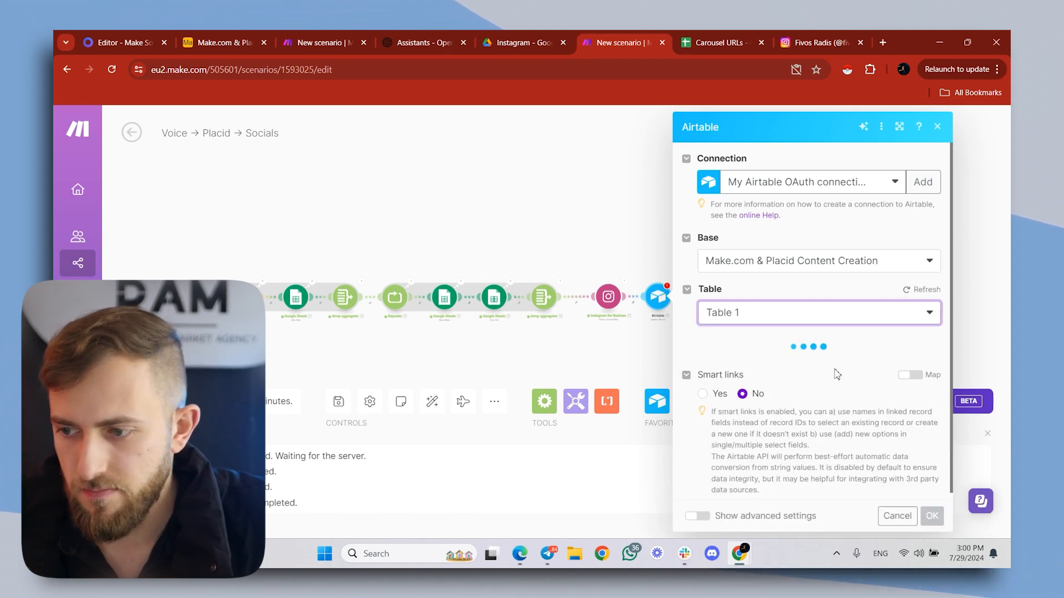
left_click(793, 362)
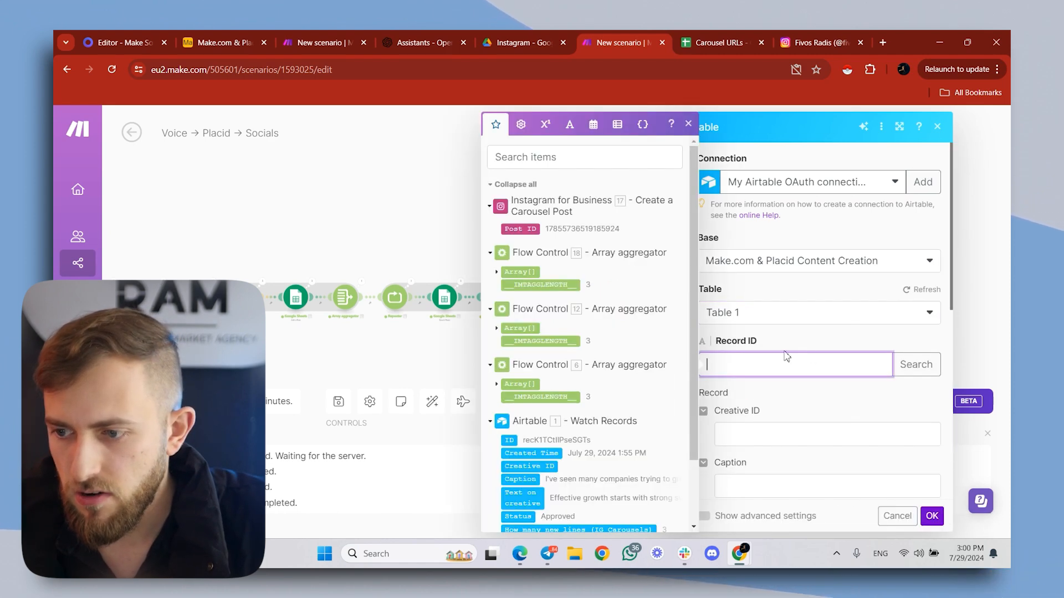
left_click(508, 441)
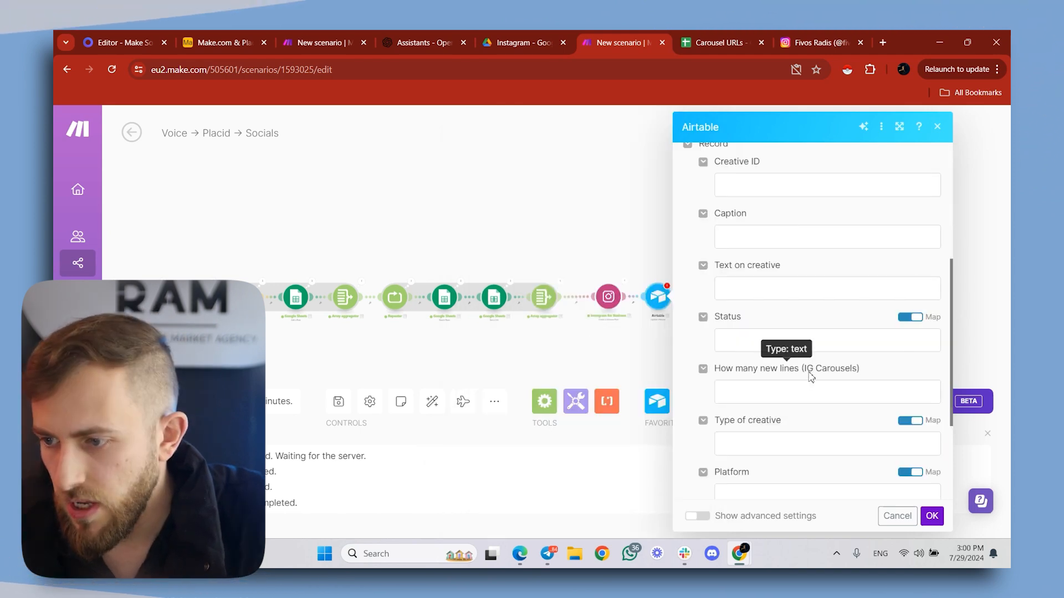
- Turn off mapping for the record's Status field and set it to Published
scroll(810, 373, "down", 1)
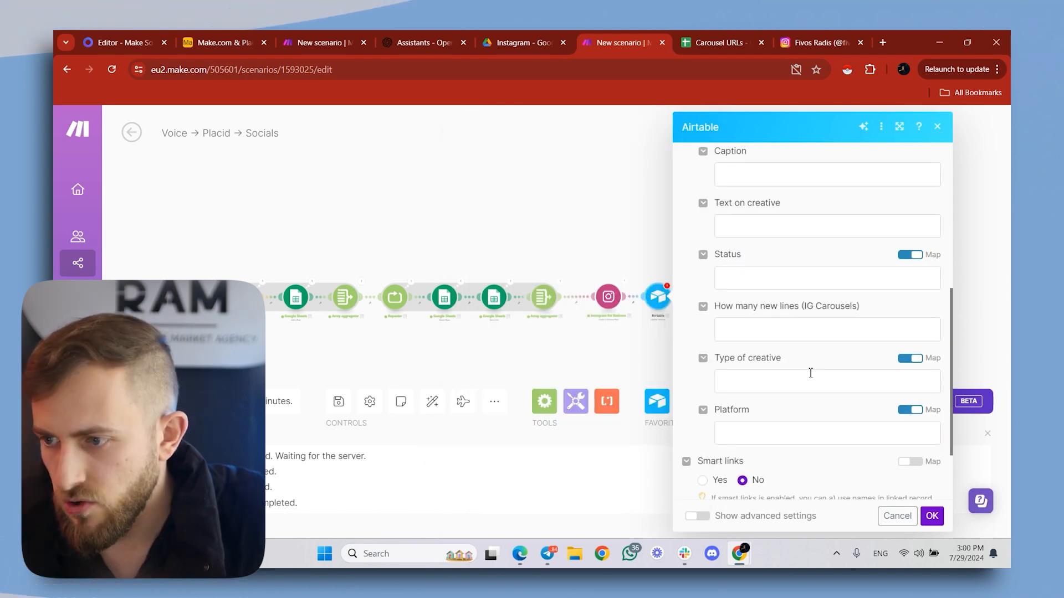
left_click(909, 254)
left_click(815, 277)
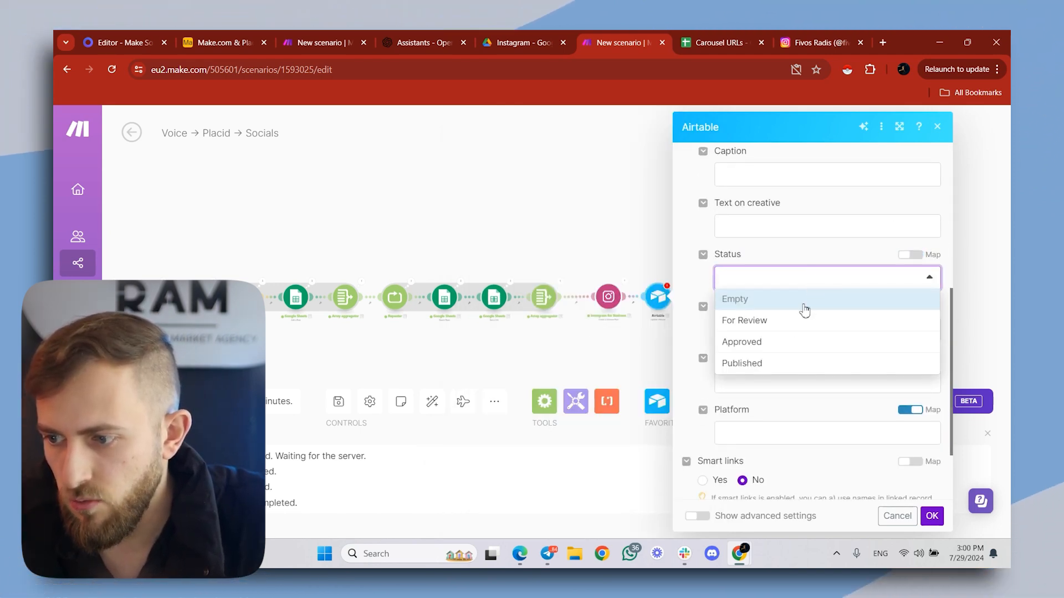
left_click(745, 366)
scroll(776, 332, "up", 2)
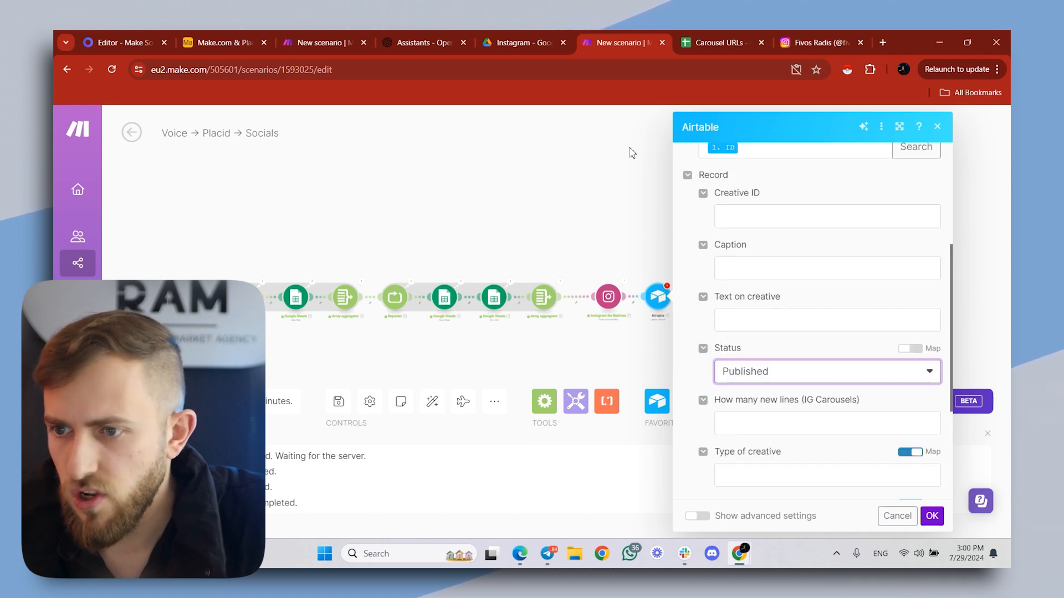
- Switch to the Make.com & Placid Content Creation base in Airtable and add a single line text field named Creative URL to Table 1
left_click(217, 41)
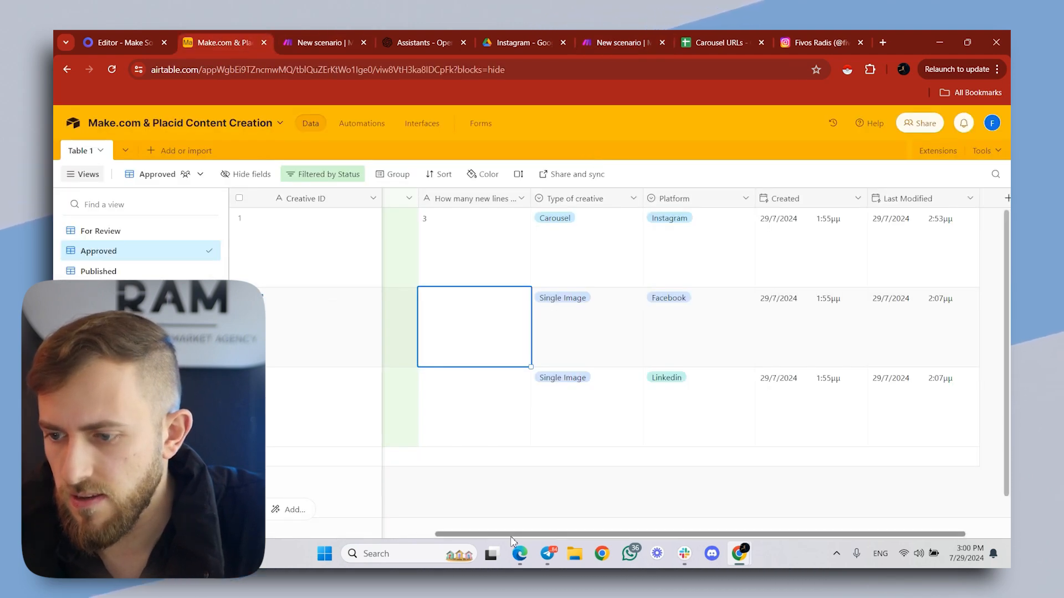
scroll(840, 272, "right", 2)
left_click(945, 198)
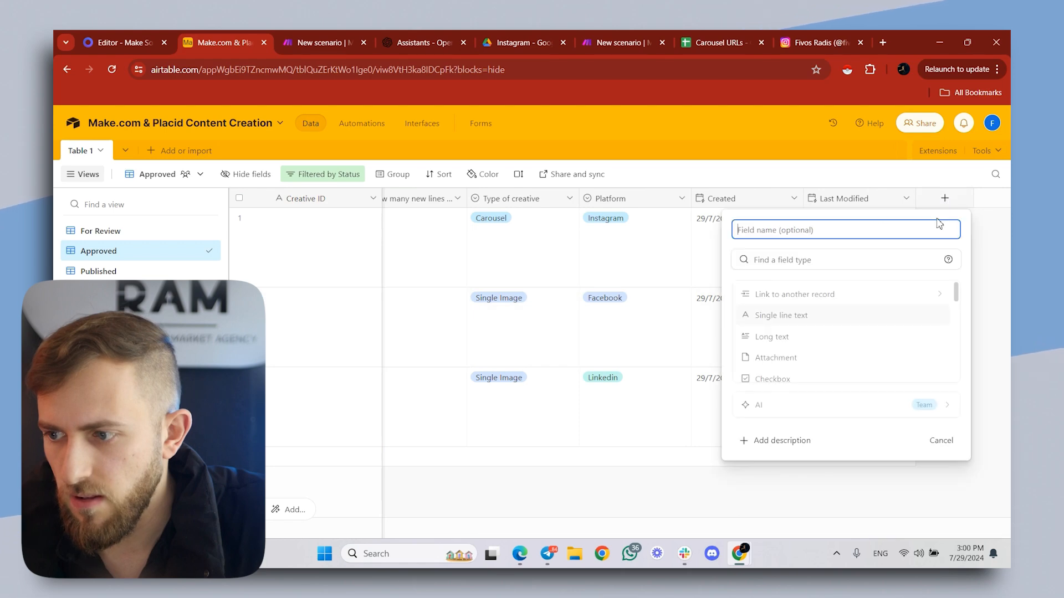
type("Creative URL")
left_click(796, 316)
key("Return")
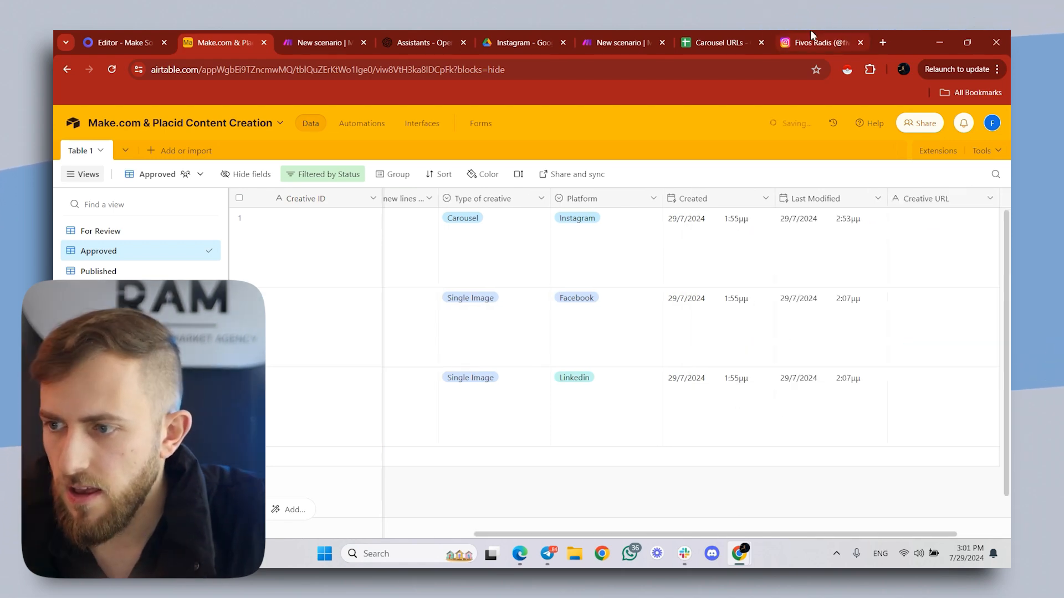
- Back in Make, refresh the Airtable module's table fields and map Creative URL to the Array[] output of Array aggregator 18
left_click(638, 44)
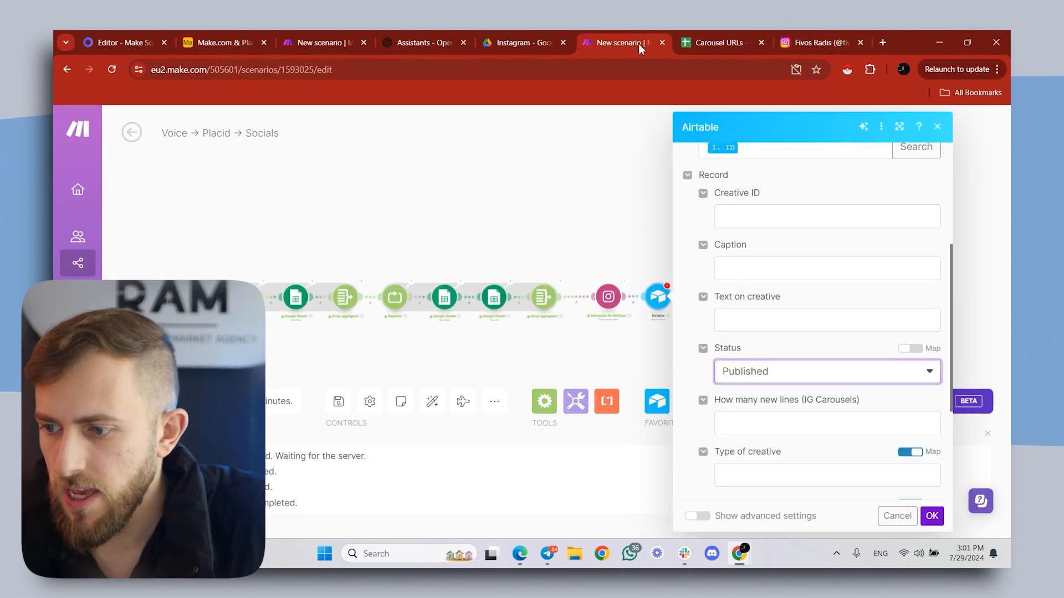
scroll(947, 244, "up", 4)
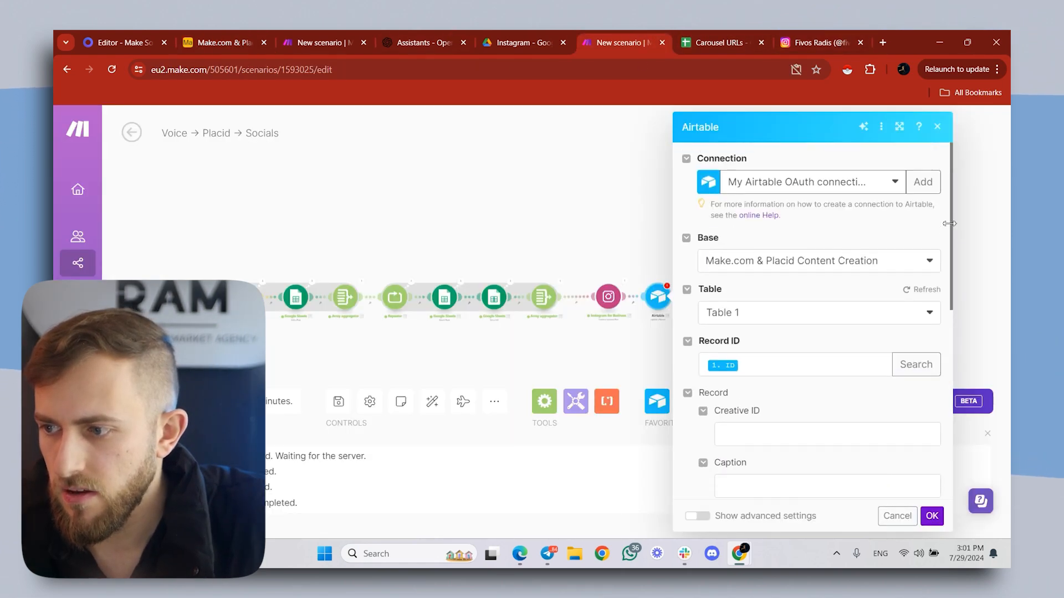
left_click(913, 300)
scroll(772, 360, "down", 6)
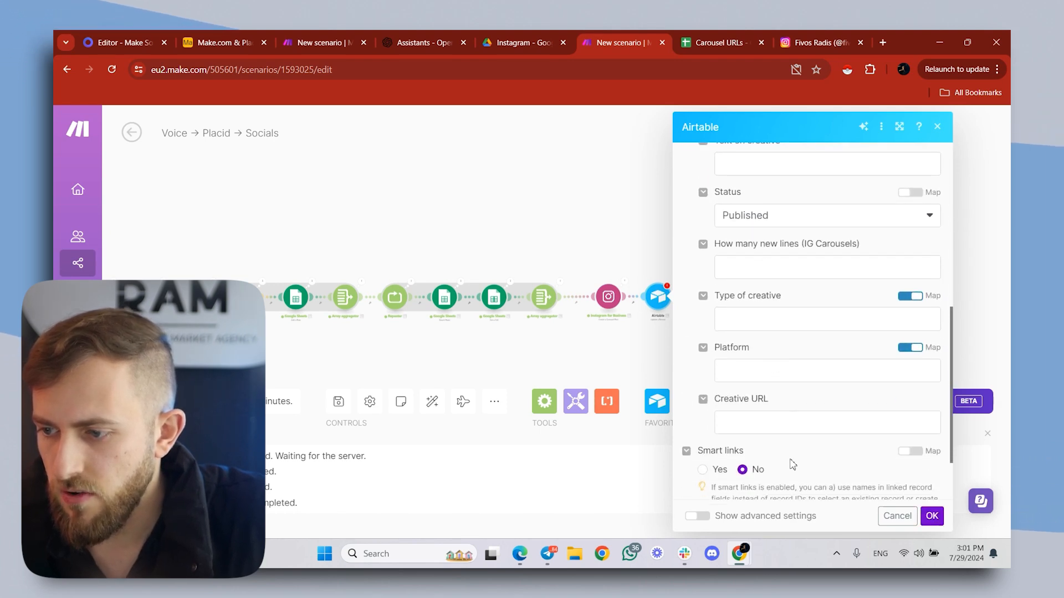
left_click(793, 421)
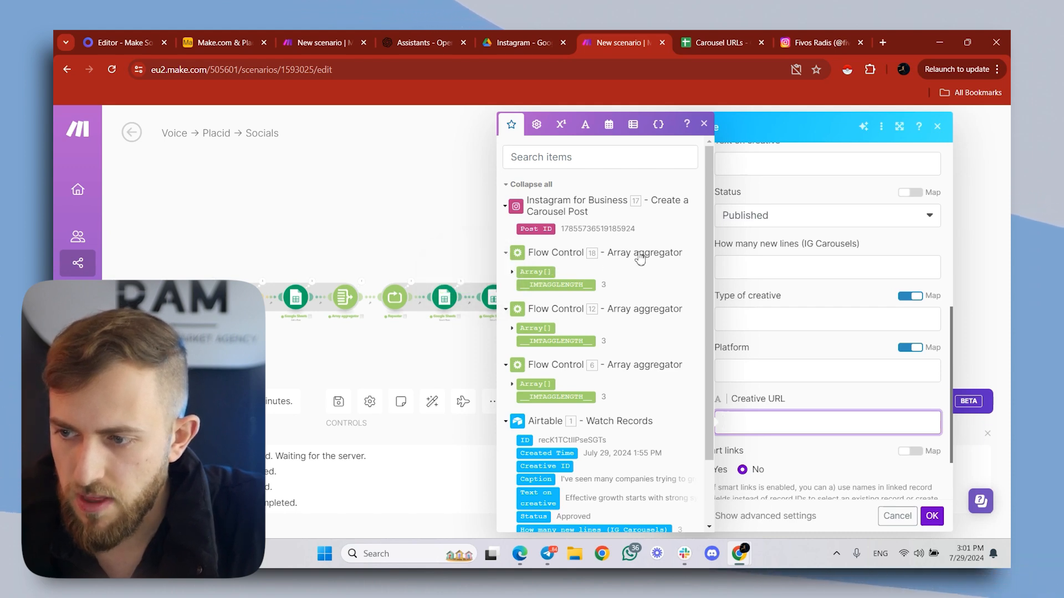
left_click(544, 273)
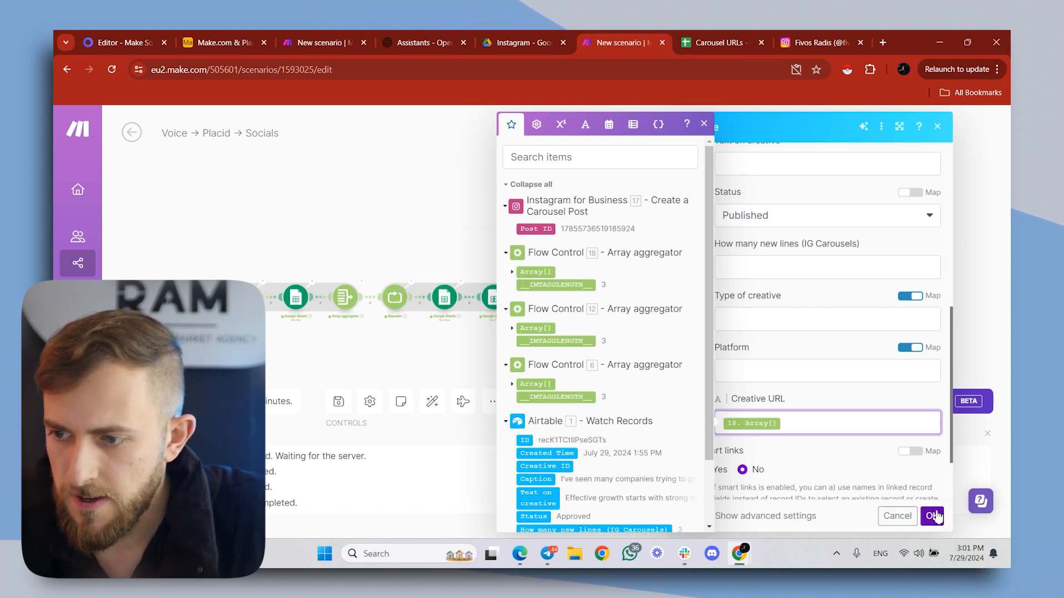
left_click(933, 516)
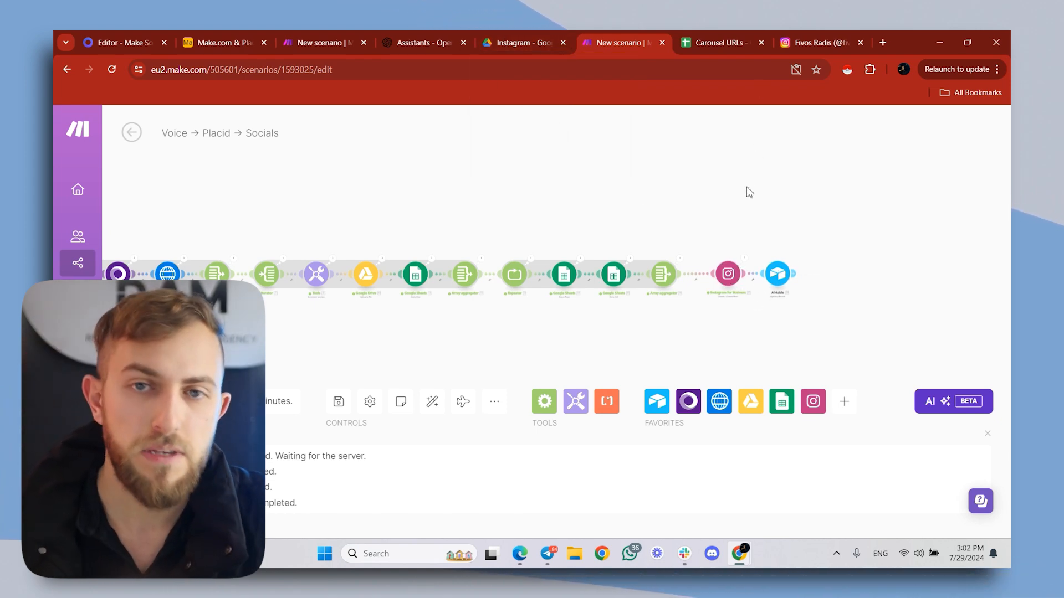
- Switch to the Carousel URLs spreadsheet and examine the image links and Number values of the most recent carousel rows
left_click(714, 43)
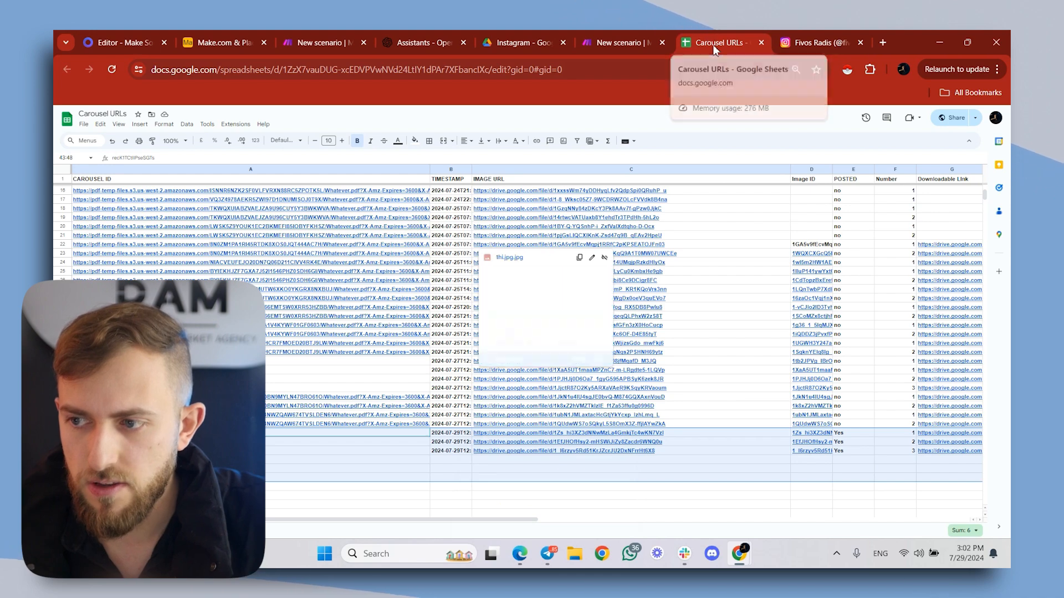
scroll(560, 464, "right", 3)
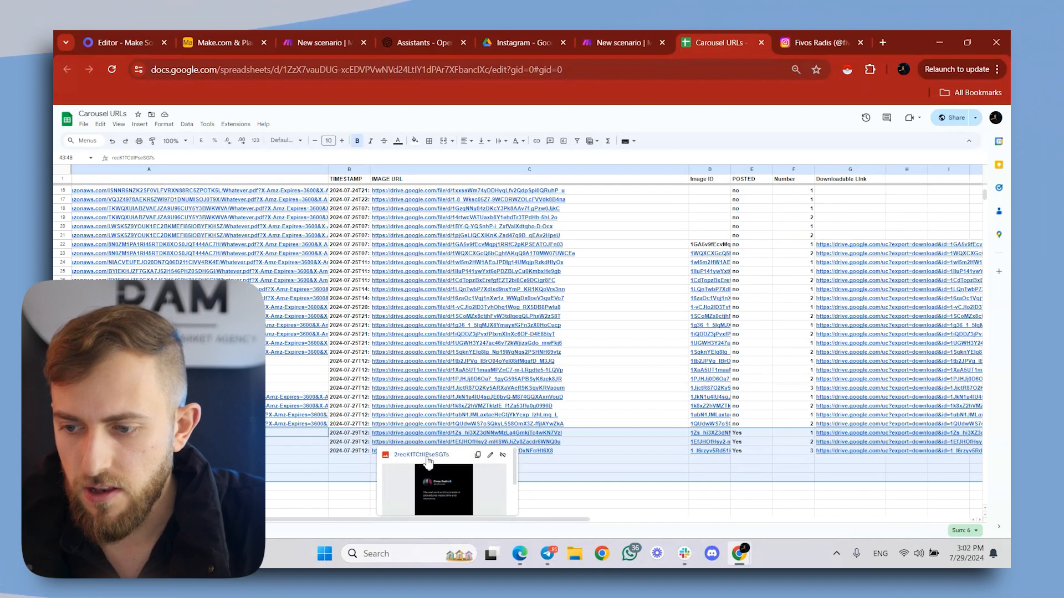
scroll(637, 471, "right", 2)
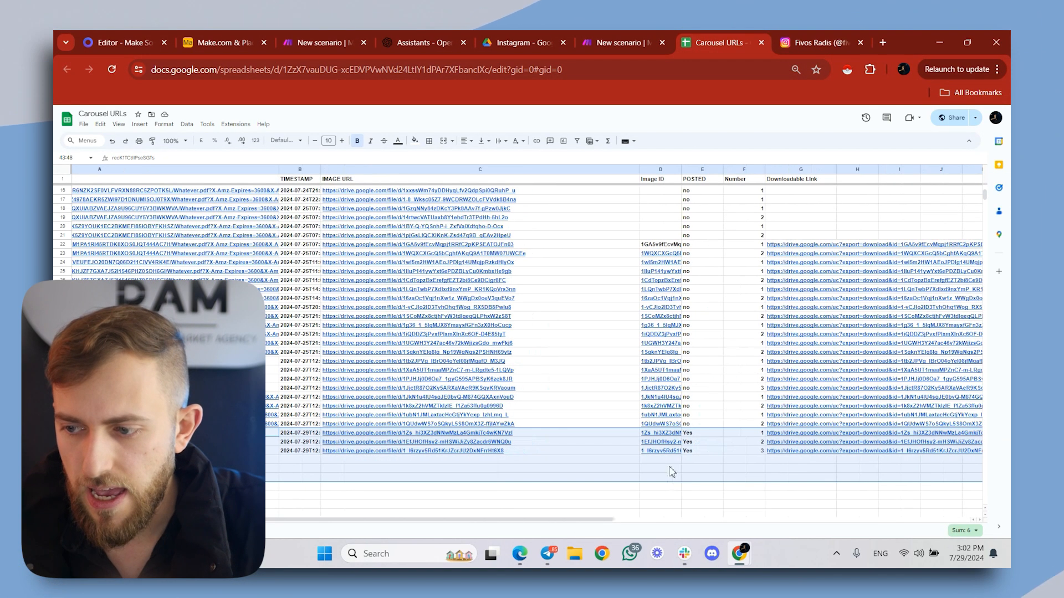
left_click(742, 436)
left_click(743, 450)
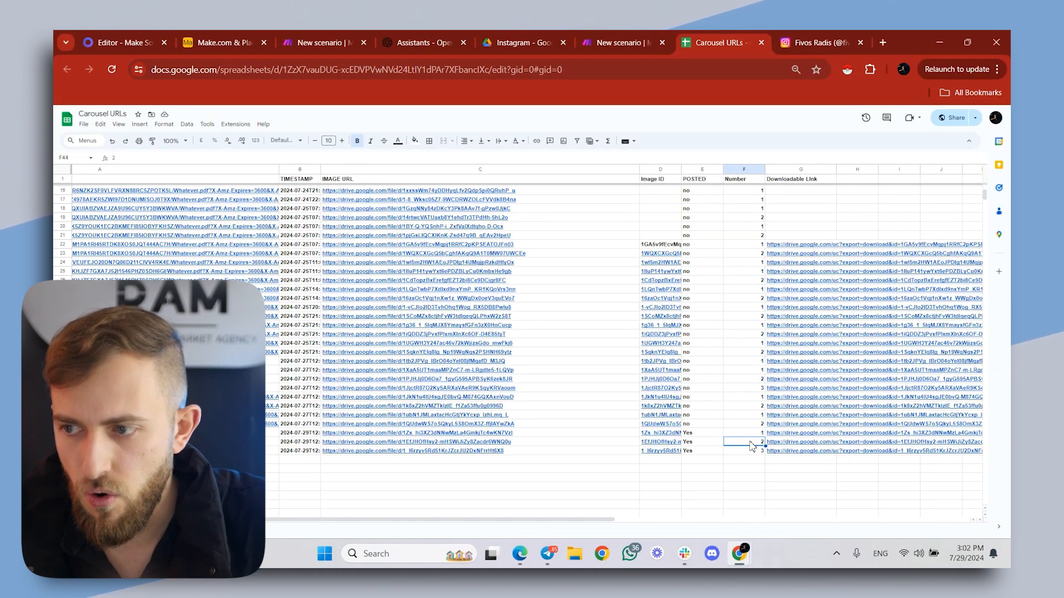
key("Down")
- Return to the Make scenario and add a Placid Create Image module on the router's Linkedin branch
left_click(653, 46)
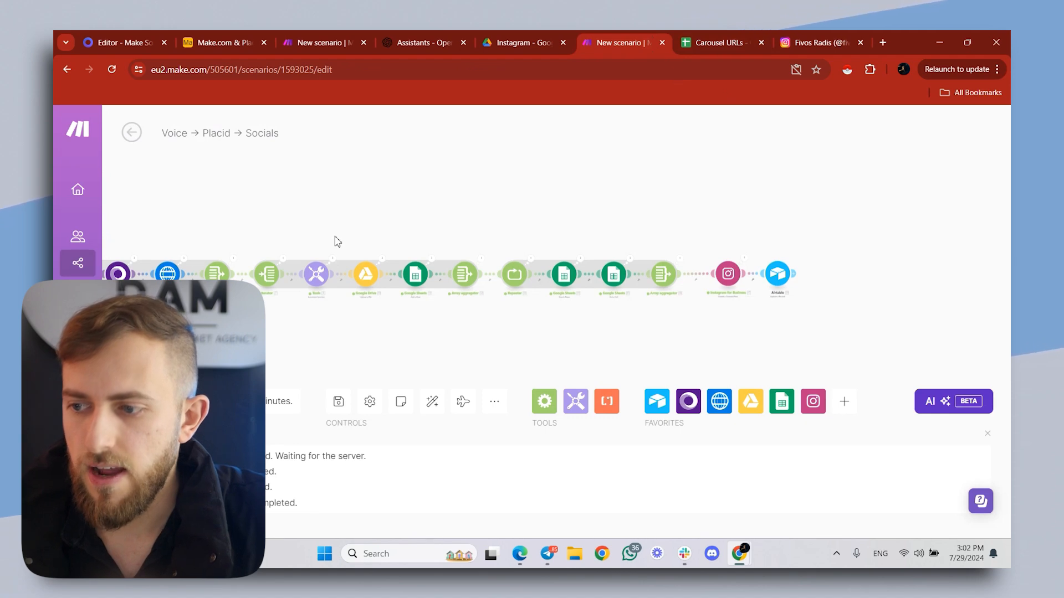
left_click_drag(637, 221, 738, 220)
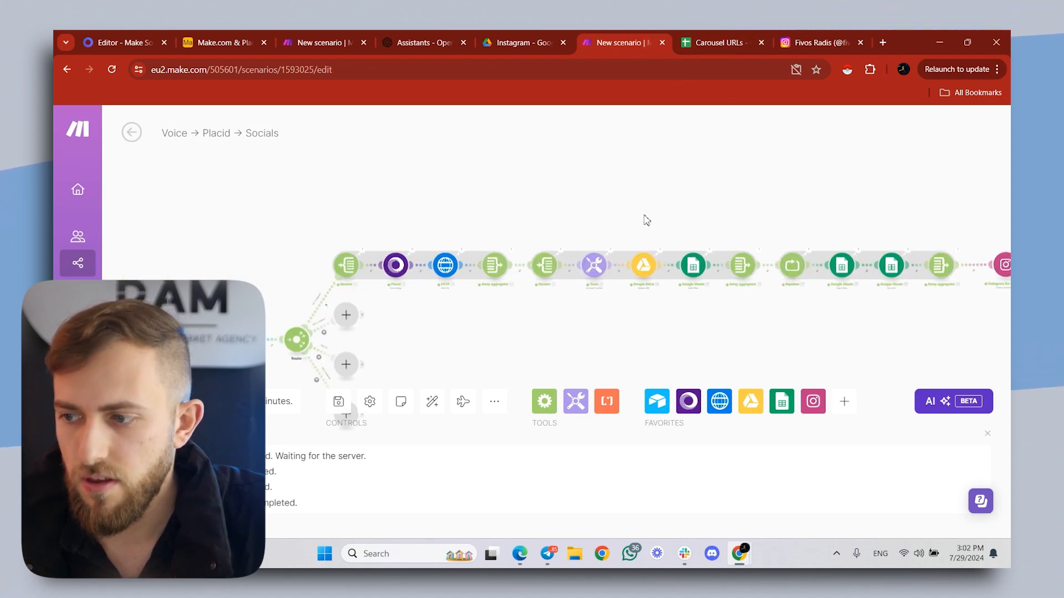
scroll(415, 227, "up", 4)
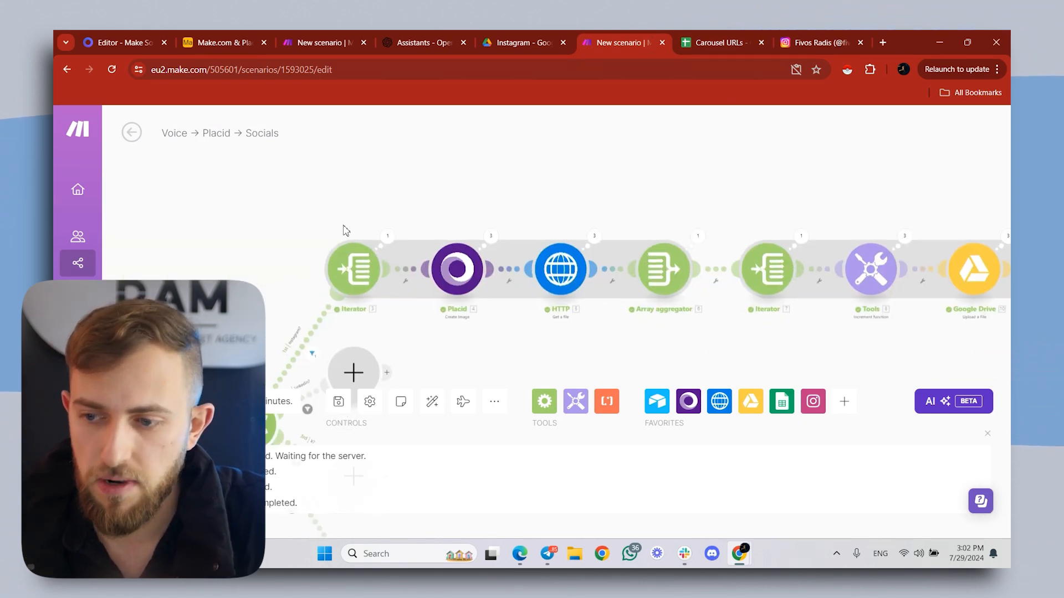
left_click_drag(345, 230, 363, 168)
scroll(409, 271, "up", 2)
left_click(378, 292)
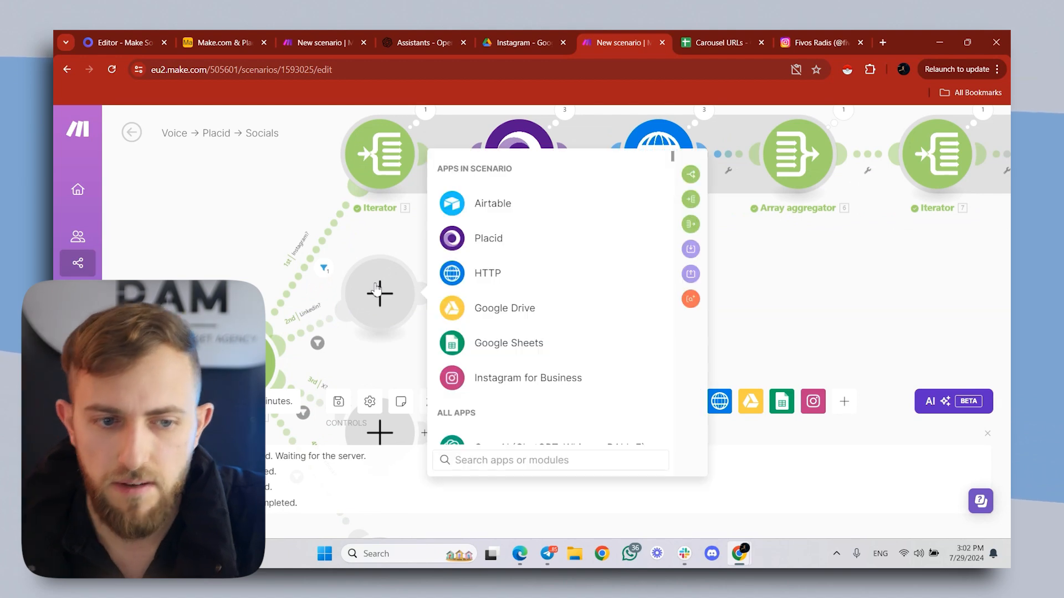
left_click(478, 242)
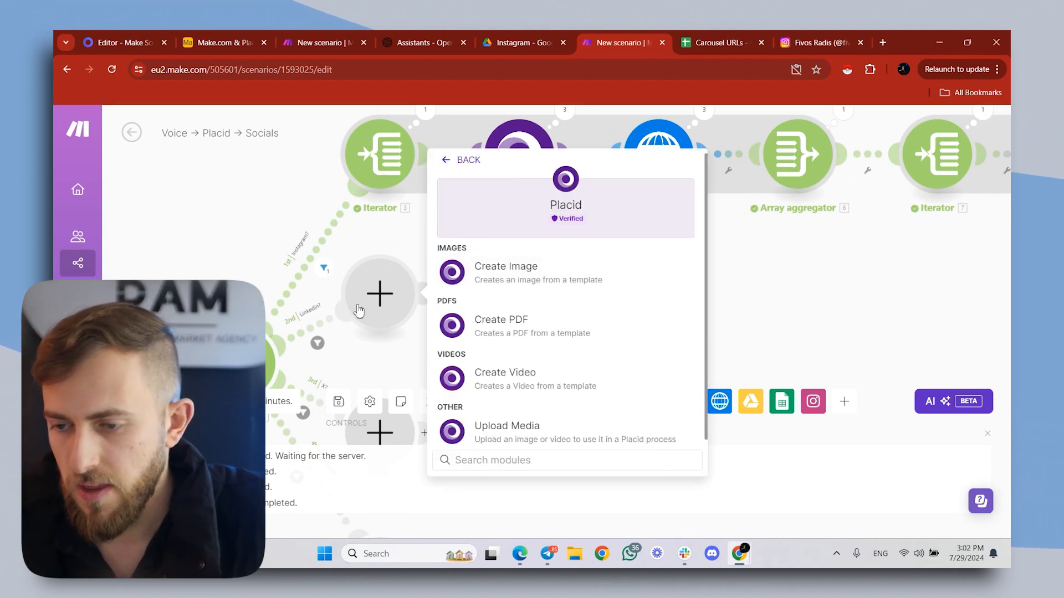
left_click(481, 279)
- Set the Placid module's template to Linkedin Template and map its text layer to the Airtable Text on creative field
left_click(523, 344)
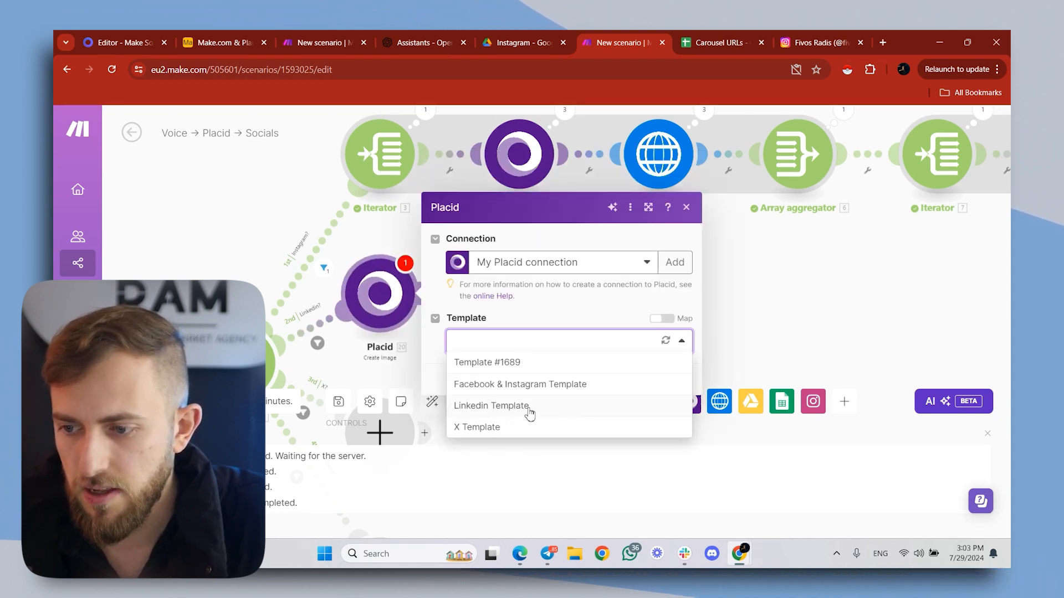
left_click(491, 405)
left_click(532, 383)
left_click(728, 411)
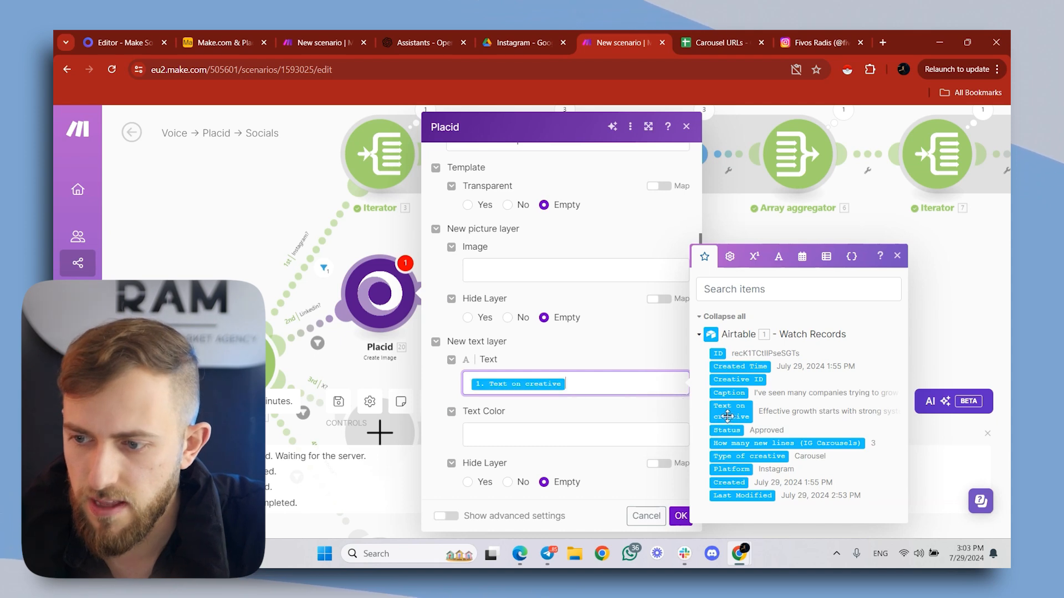
left_click(680, 515)
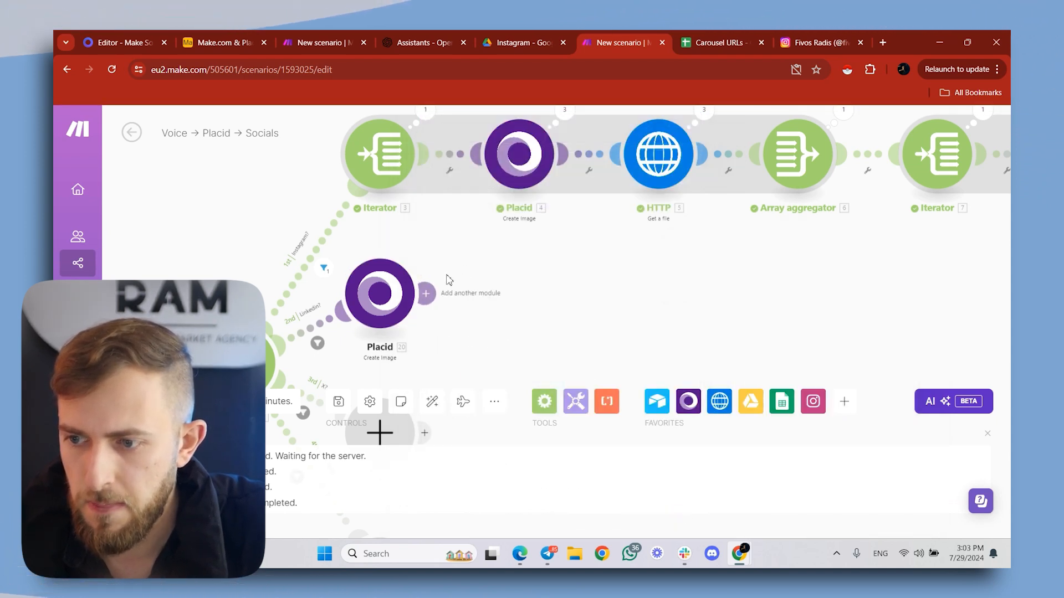
- Add an HTTP Get a file module after the Linkedin branch's Placid module, with its URL mapped to Placid's Image URL
left_click(433, 293)
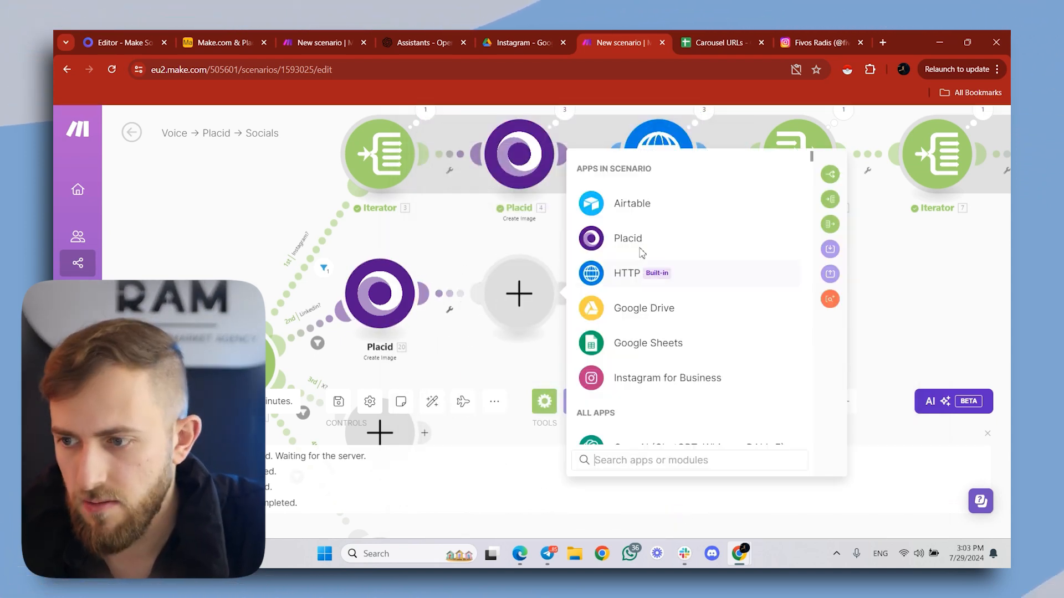
left_click(626, 273)
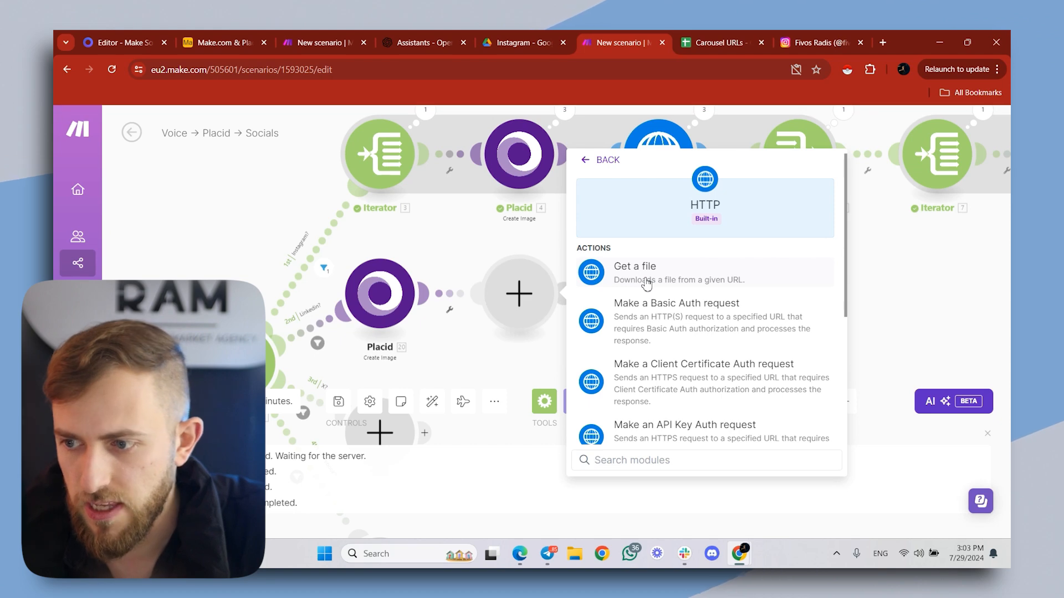
left_click(647, 273)
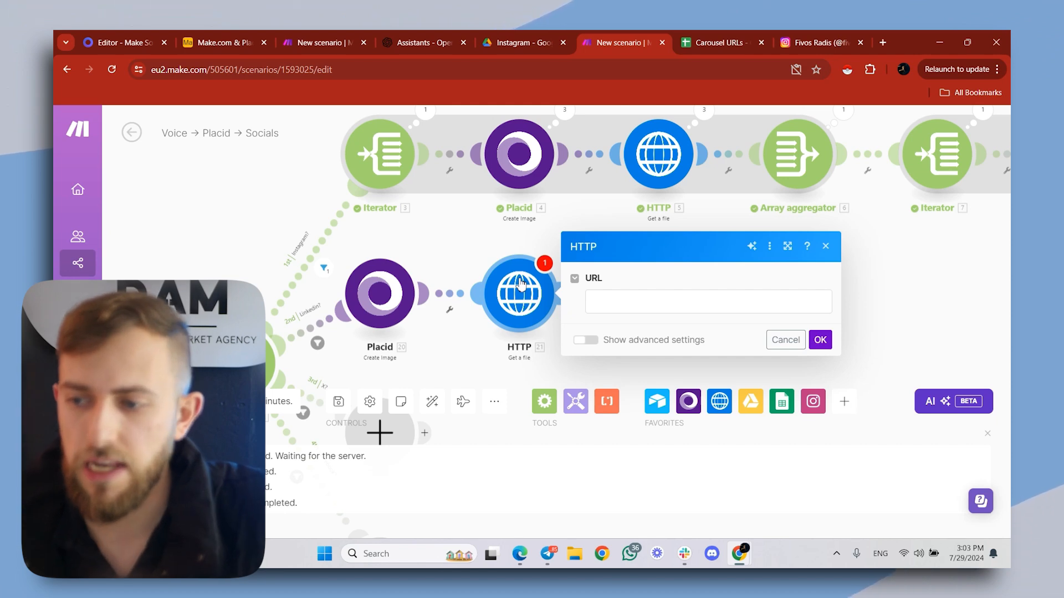
left_click(614, 308)
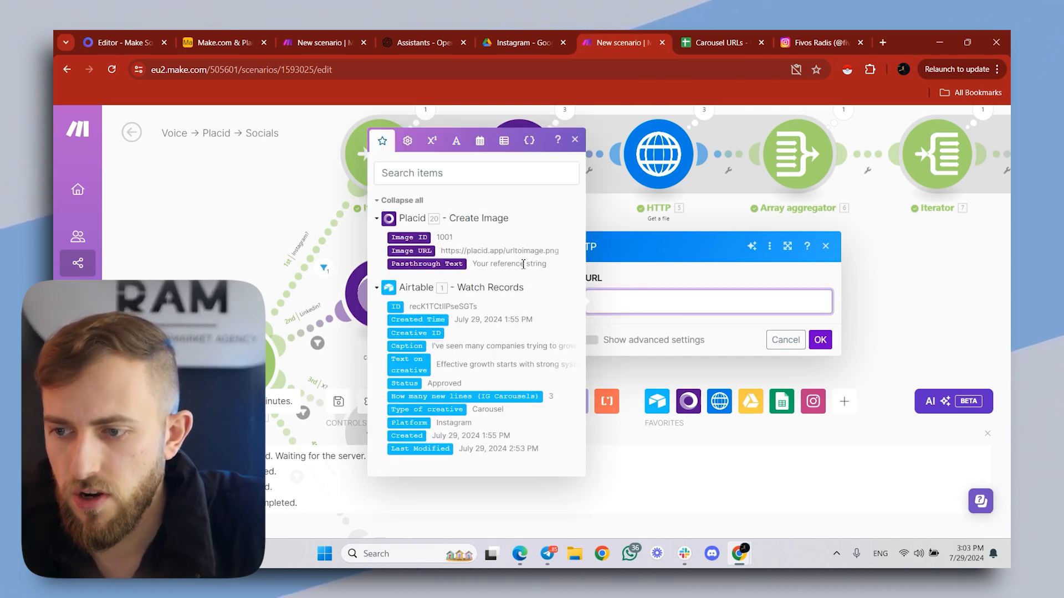
left_click(414, 253)
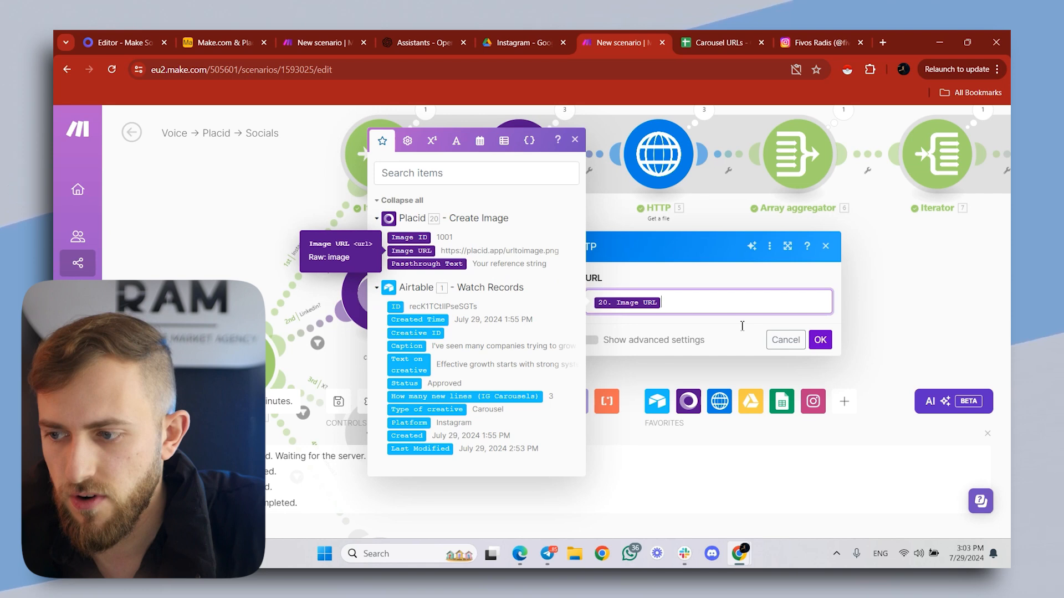
left_click(820, 340)
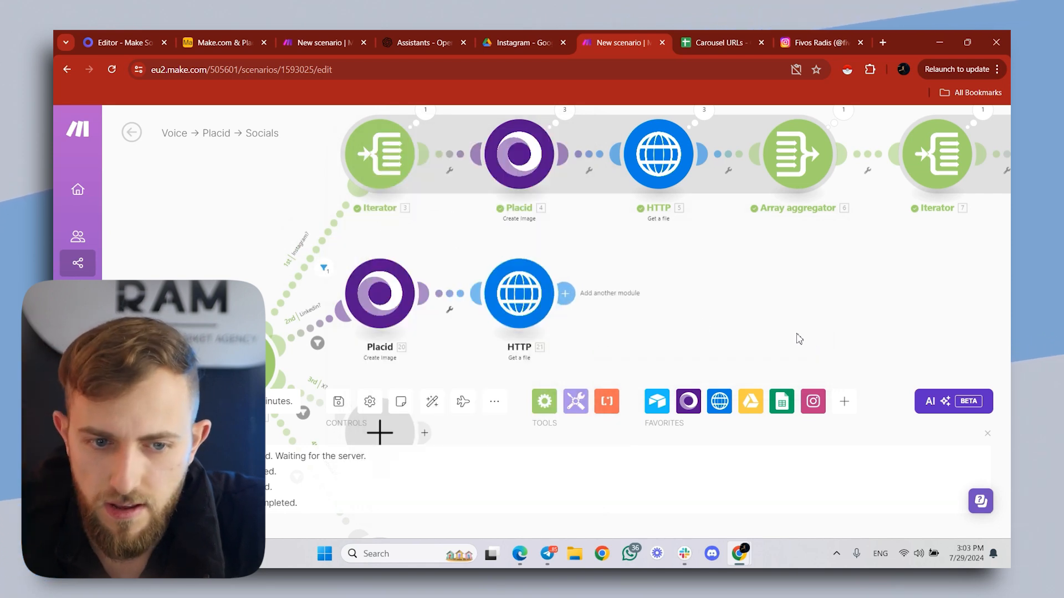
- Add a Google Drive Upload a File module after the Linkedin branch's HTTP module
left_click(565, 293)
left_click(780, 310)
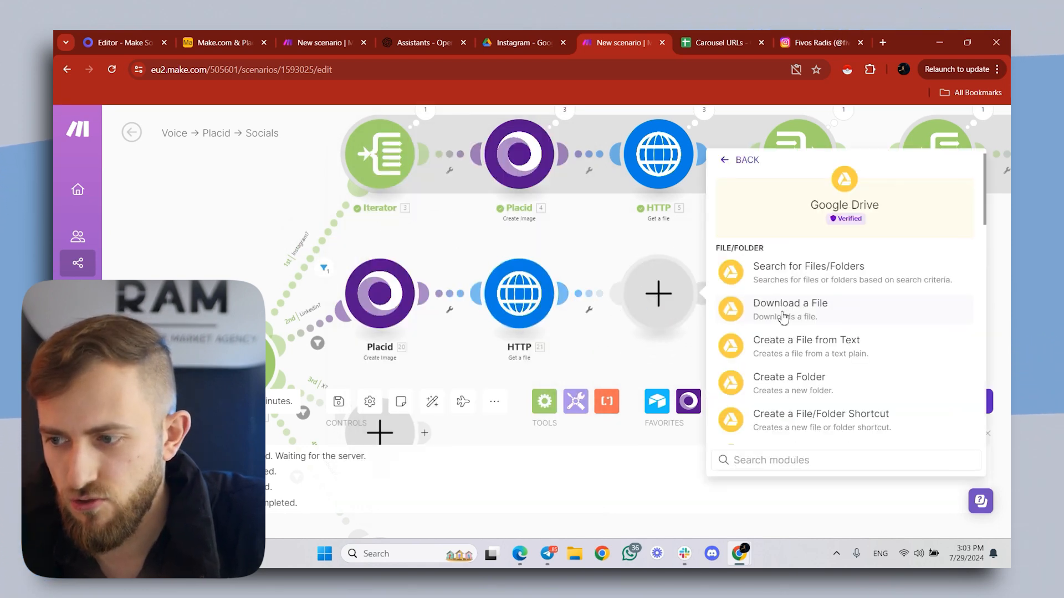
scroll(799, 415, "down", 3)
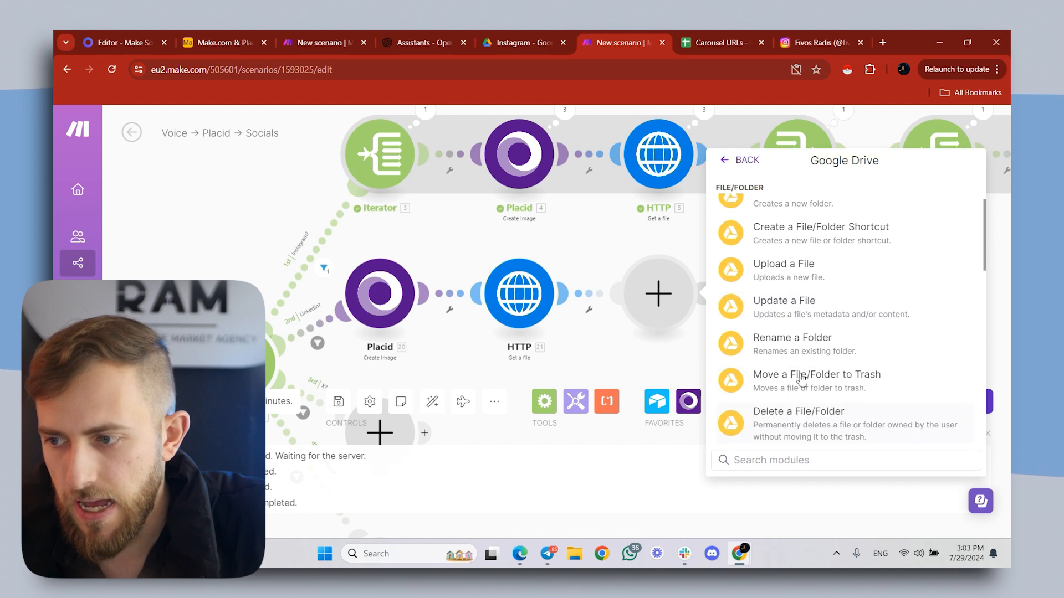
left_click(795, 273)
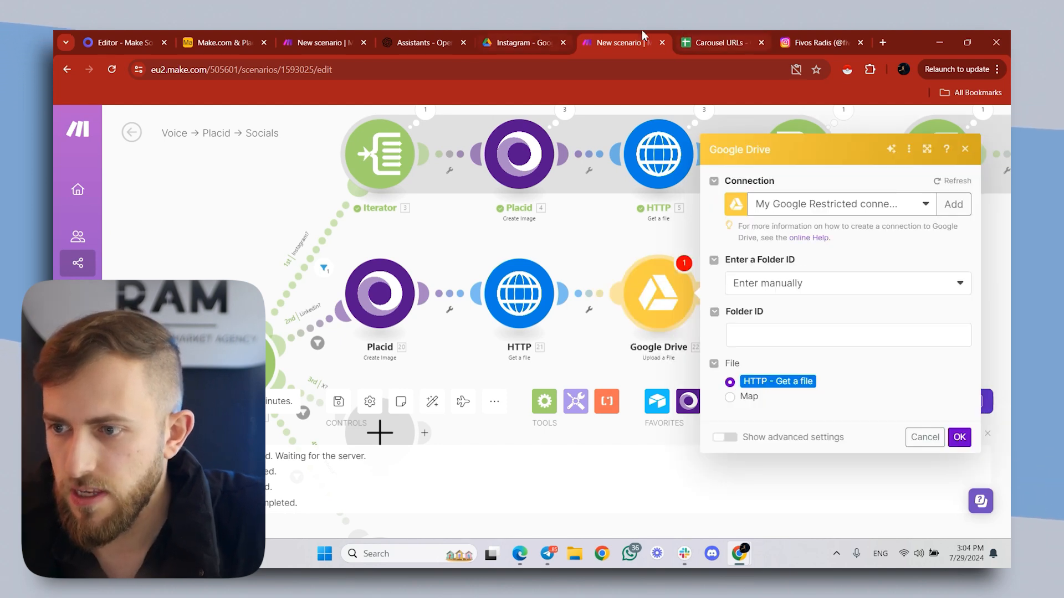
- Switch to Google Drive, open the Linkedin folder inside Placid Content, and copy its folder ID from the URL
left_click(529, 38)
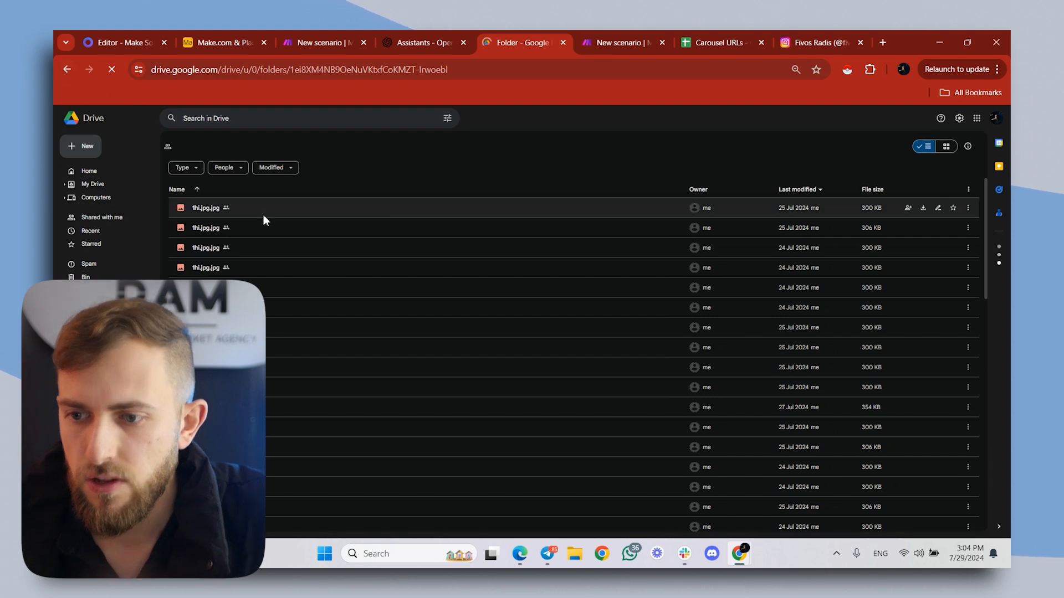
key("alt+Left")
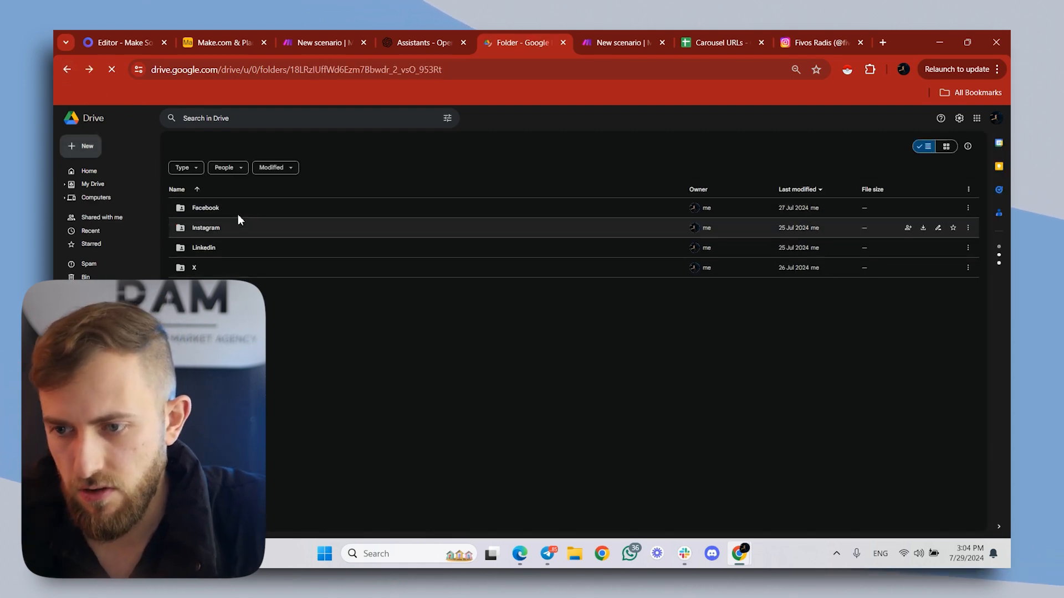
double_click(231, 248)
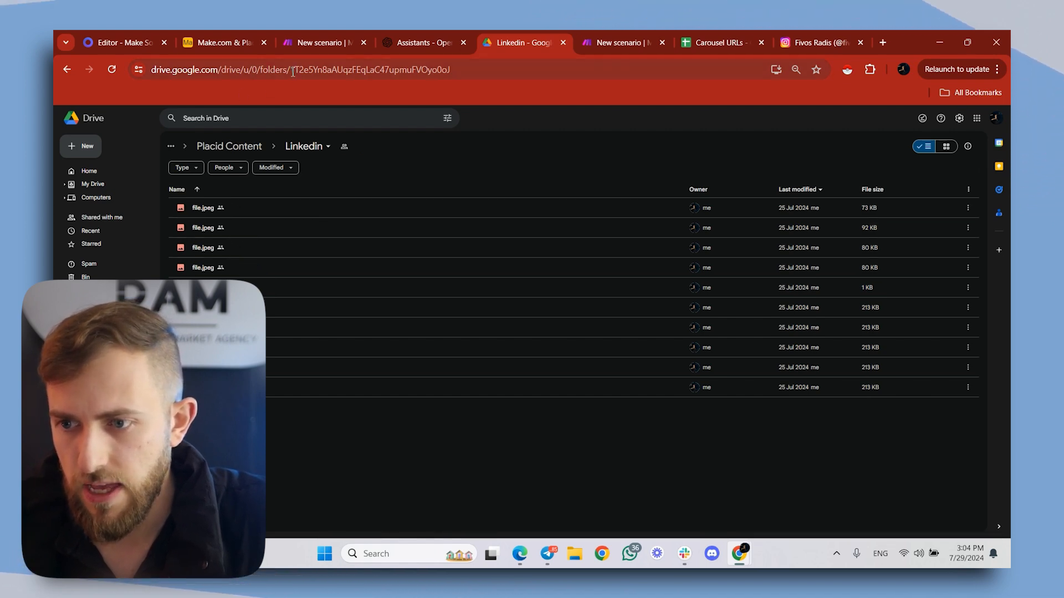
left_click_drag(293, 72, 463, 88)
key("ctrl+c")
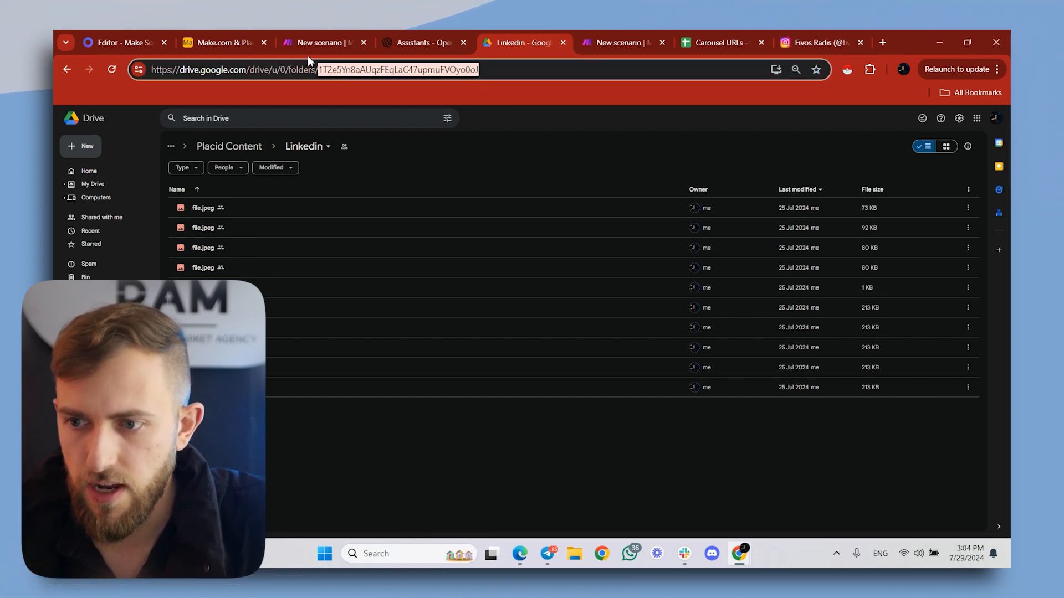
- Back in Make, paste the Linkedin folder's ID as the upload's Folder ID, keeping HTTP - Get a file as the file source
left_click(623, 39)
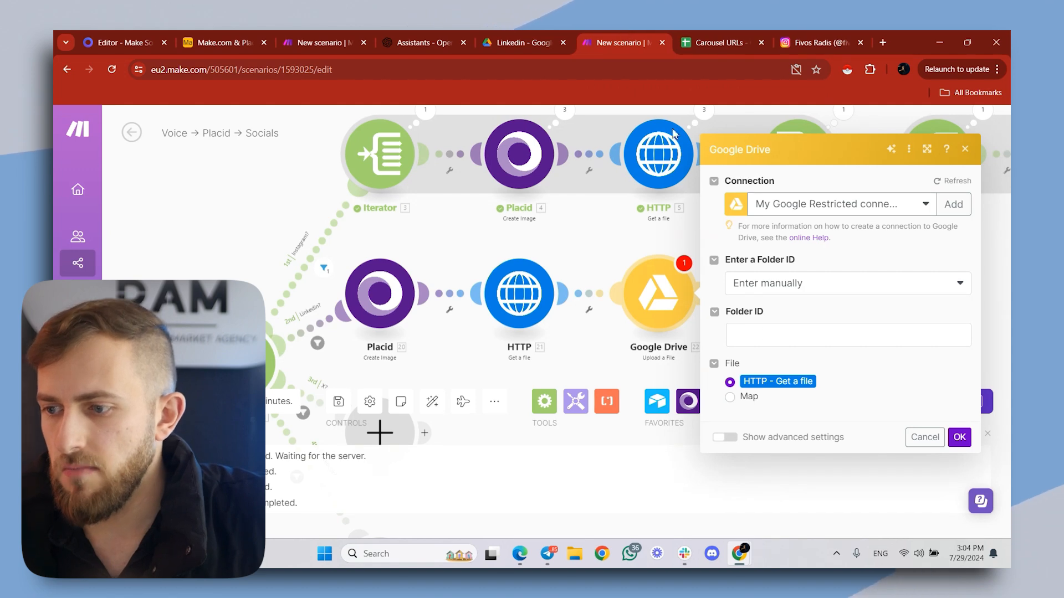
left_click(748, 334)
key("ctrl+v")
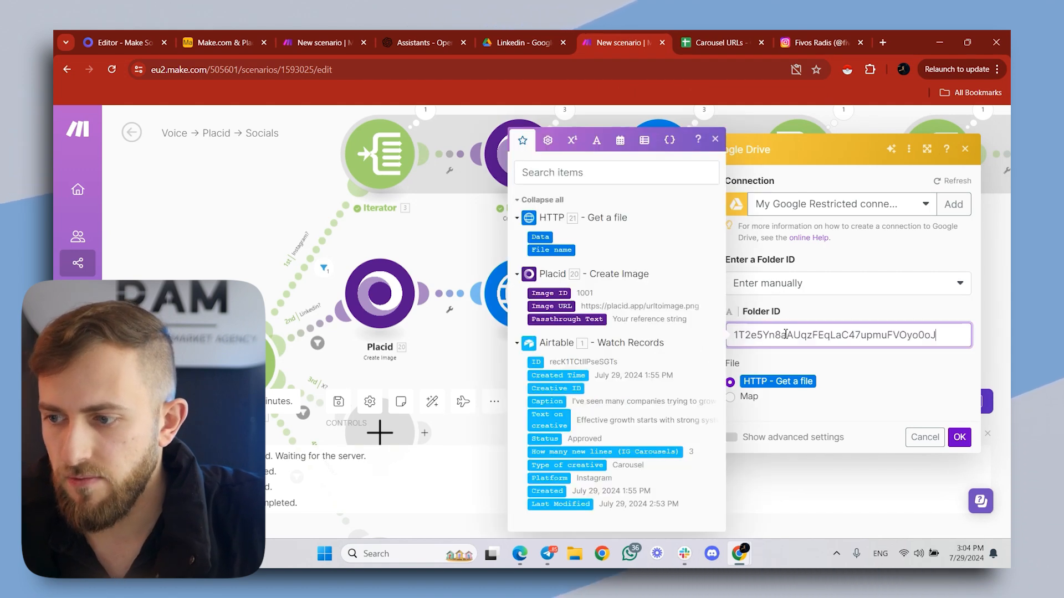
left_click(773, 395)
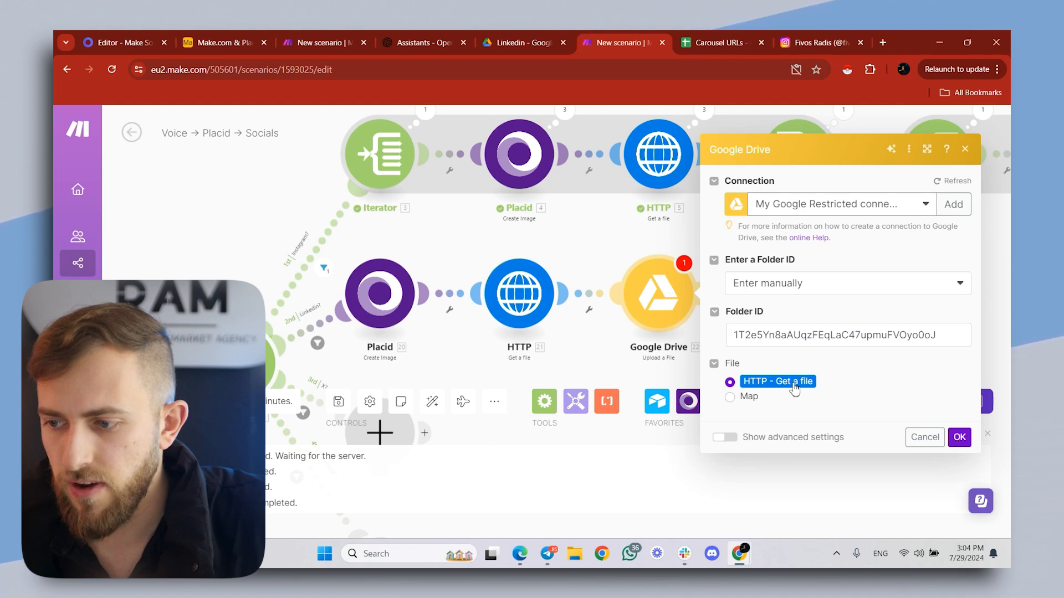
left_click(959, 437)
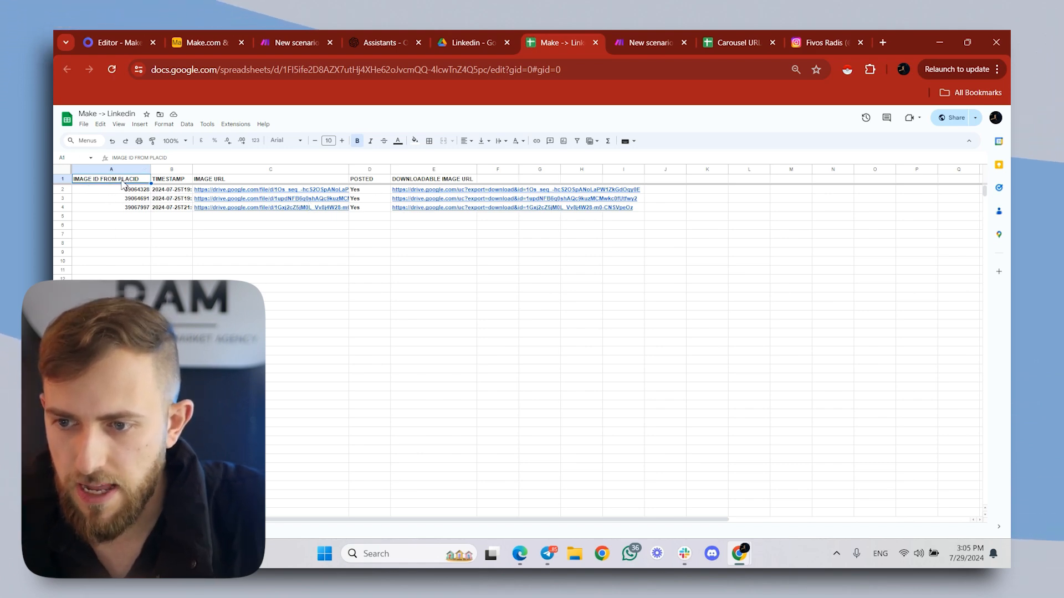
- In Make, add a Google Sheets Add a Row module after the Linkedin branch's Google Drive upload module
key("ctrl+plus")
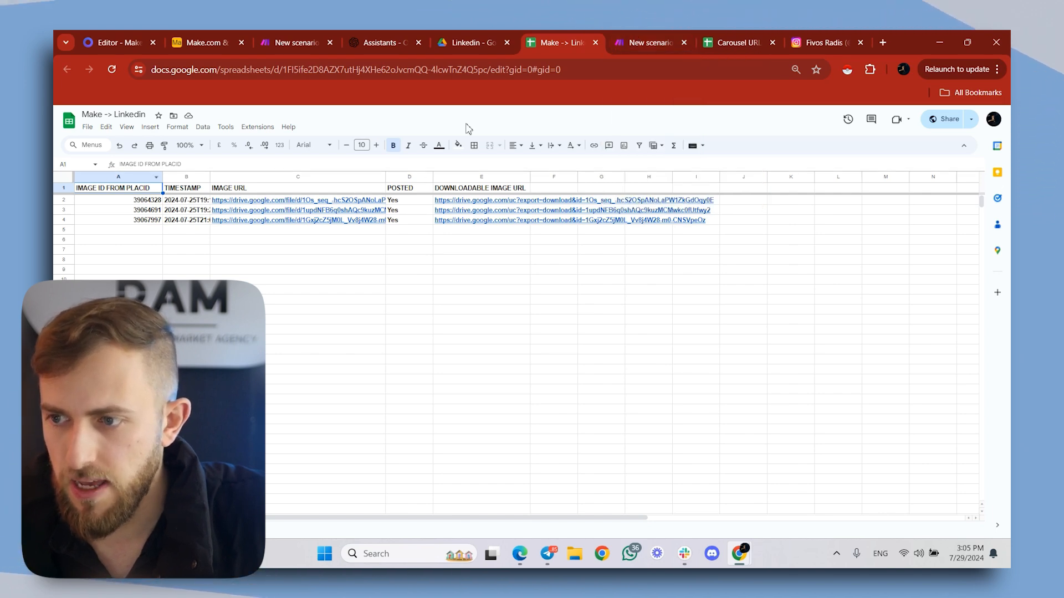
left_click(626, 42)
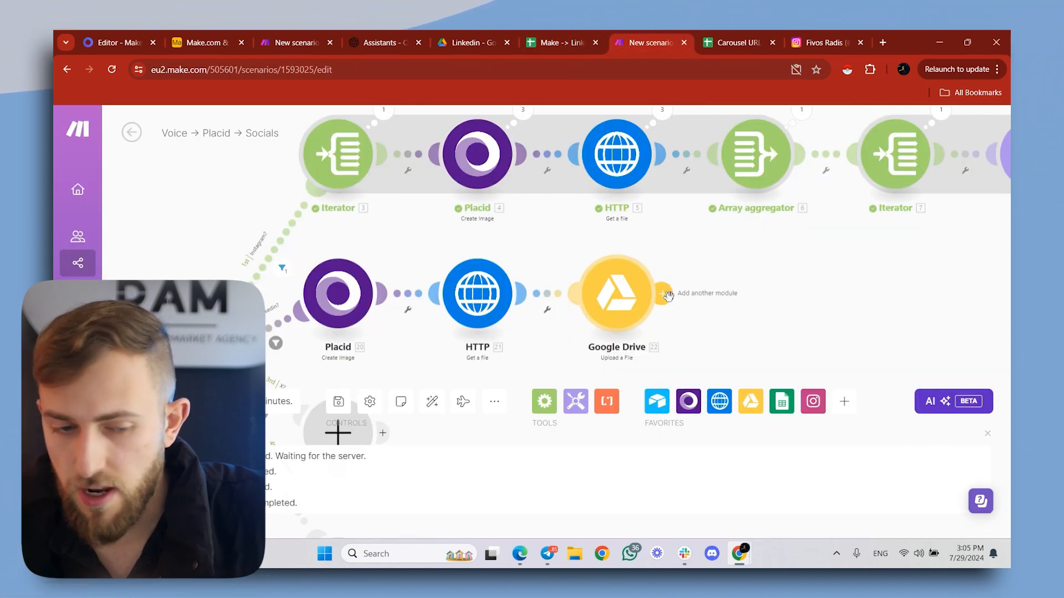
left_click(669, 297)
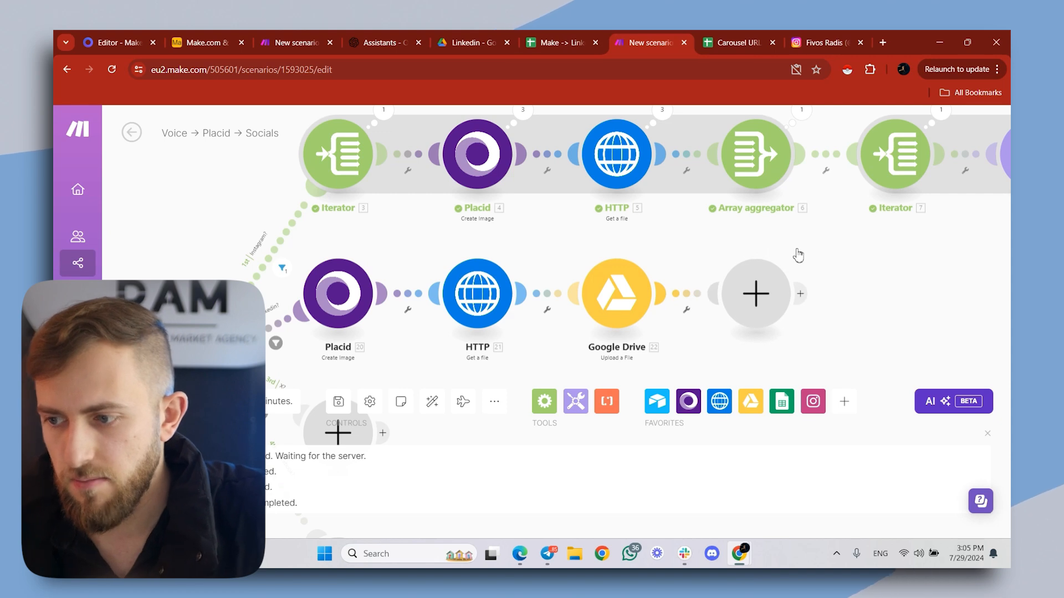
left_click(763, 303)
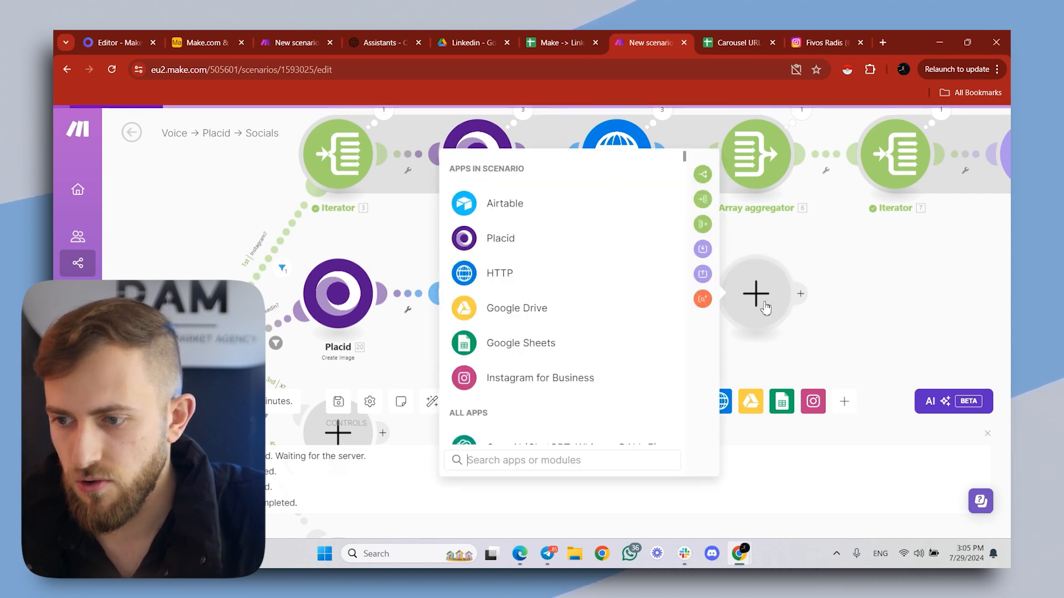
left_click(515, 373)
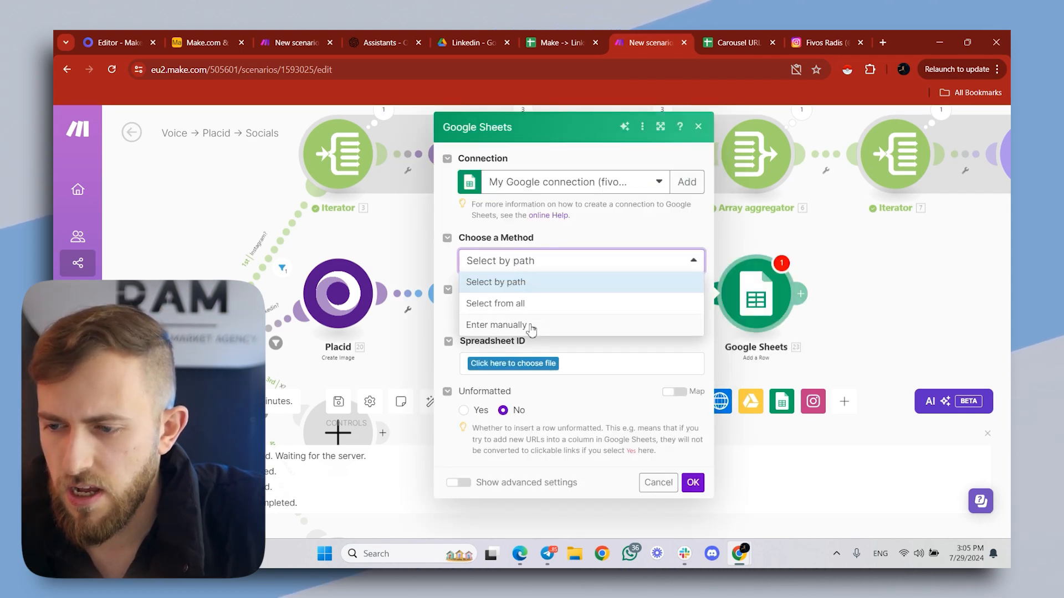
- Set the method to Enter manually and paste the Make -> Linkedin sheet's ID, copied from its URL, as the Spreadsheet
left_click(531, 329)
left_click(731, 45)
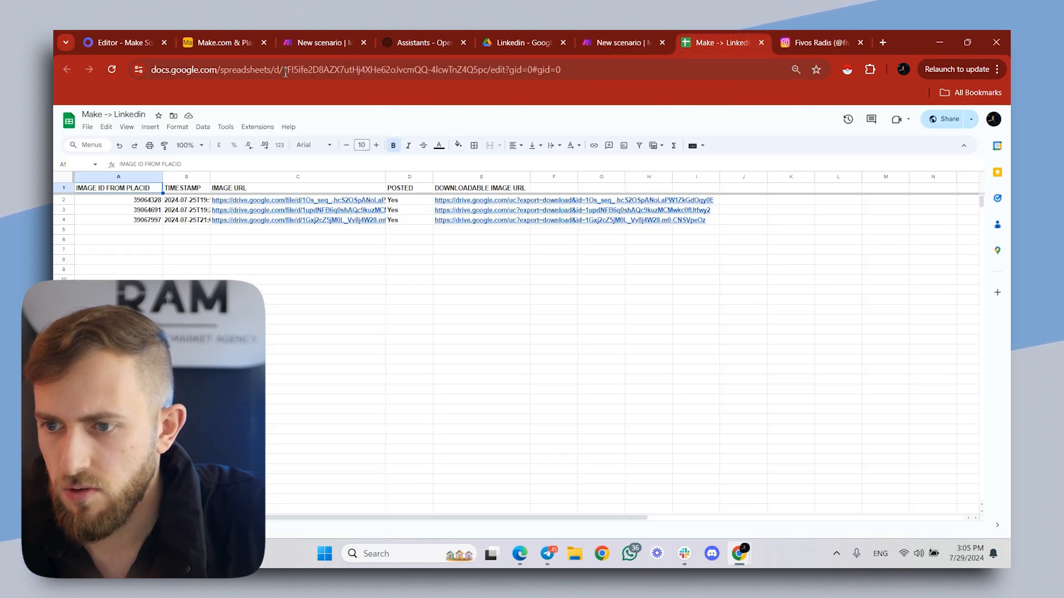
left_click_drag(286, 72, 490, 101)
key("ctrl+c")
left_click(660, 35)
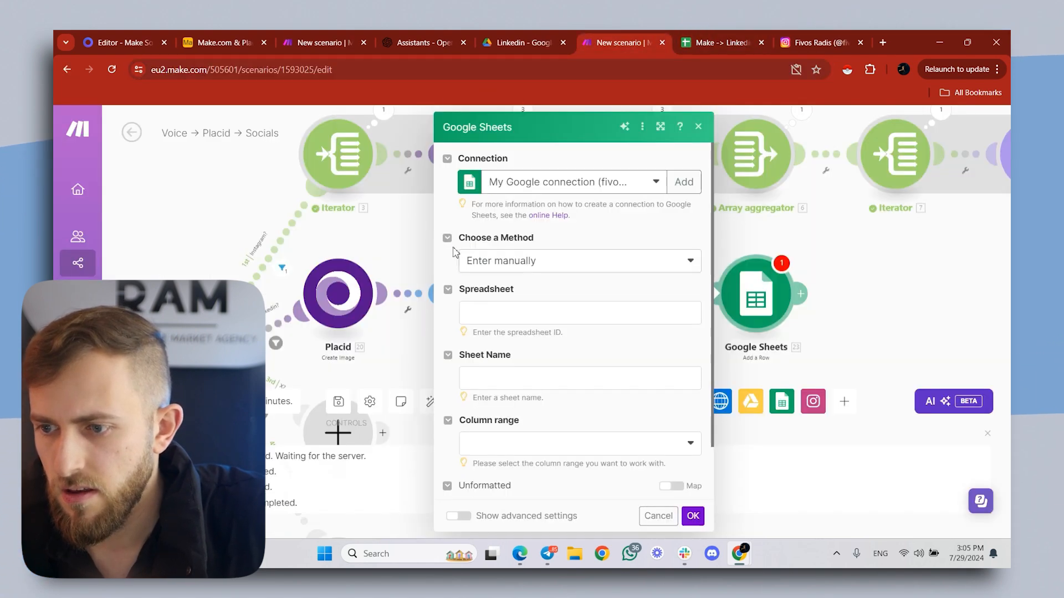
left_click(498, 315)
key("ctrl+v")
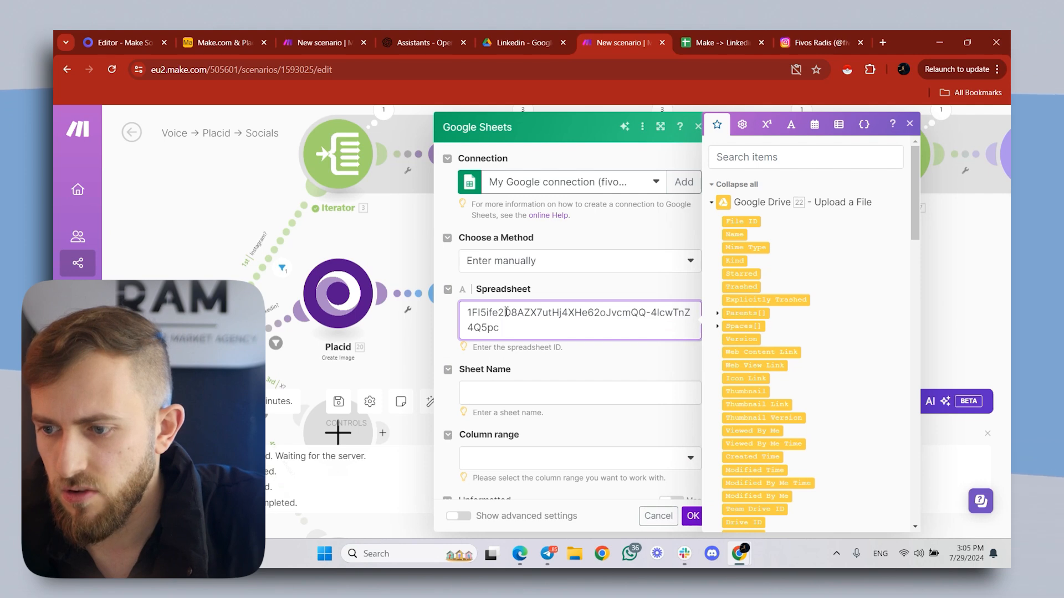
- Set the Add a Row module's Sheet Name to Sheet1 and its column range to A-Z
left_click(530, 389)
left_click(721, 40)
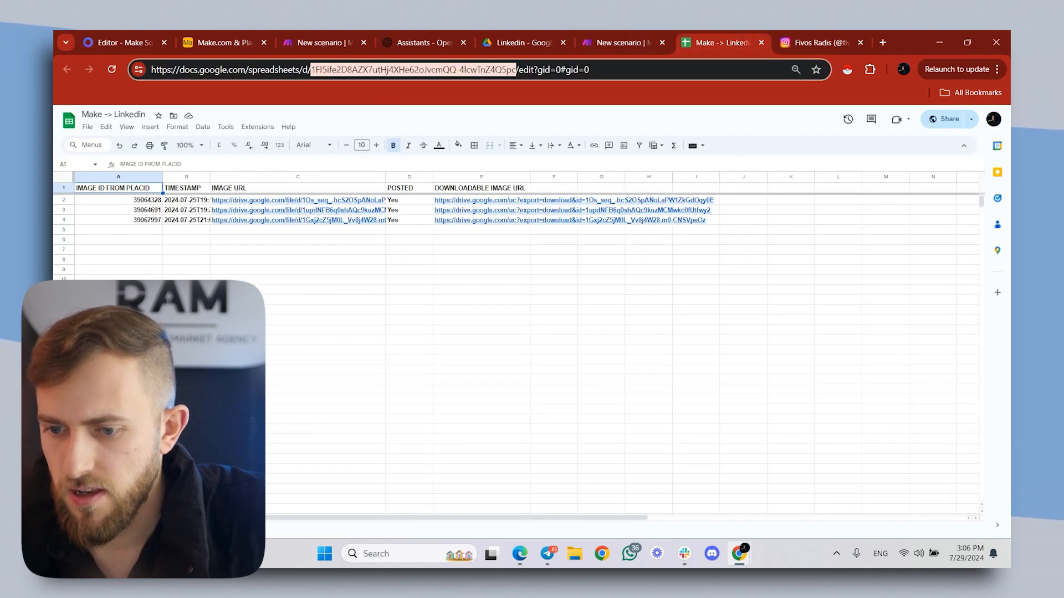
left_click(620, 42)
left_click(547, 463)
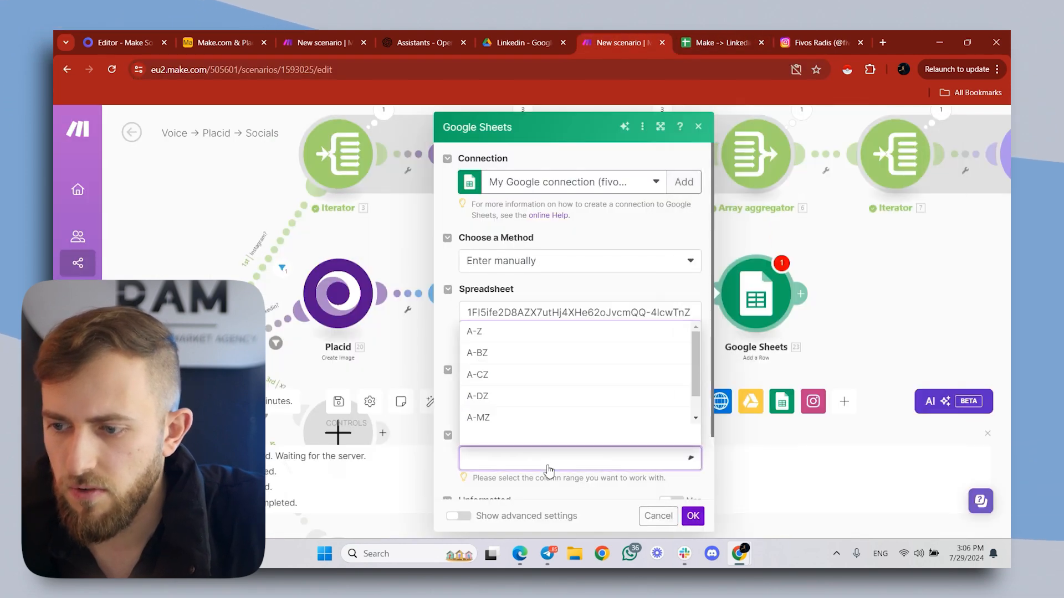
left_click(492, 335)
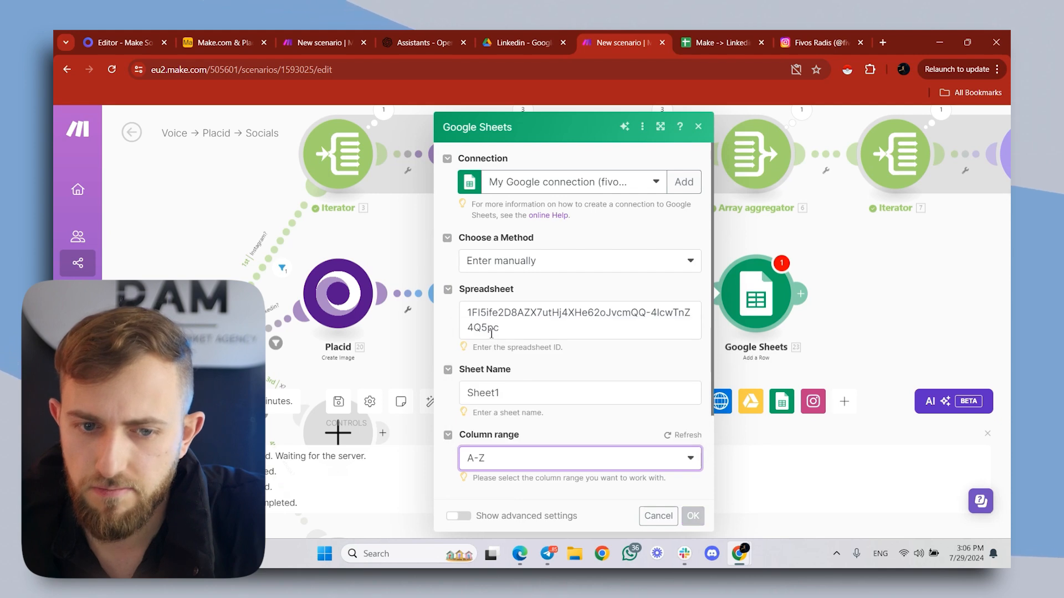
- Check the Make -> Linkedin sheet's headers, and map column A to the Image ID from the Linkedin branch's Placid module
scroll(507, 275, "down", 5)
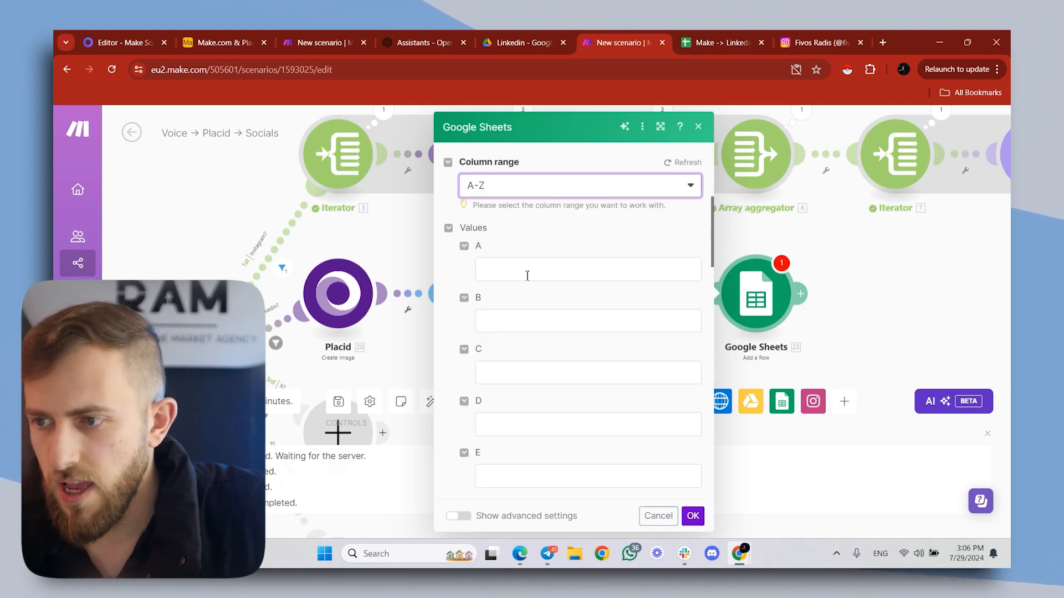
left_click(719, 39)
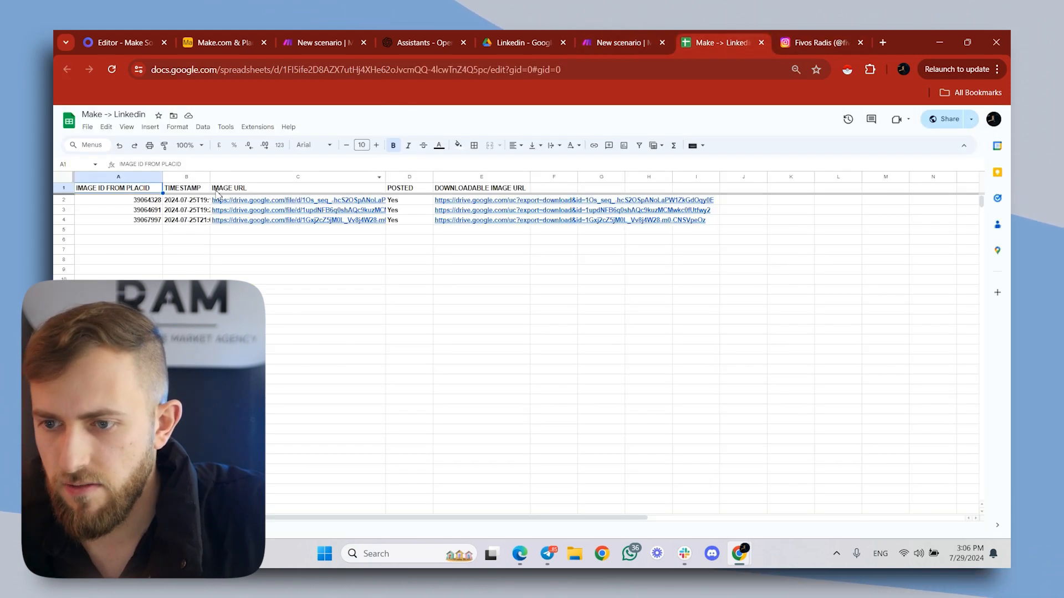
left_click(622, 33)
left_click(534, 270)
scroll(742, 306, "down", 10)
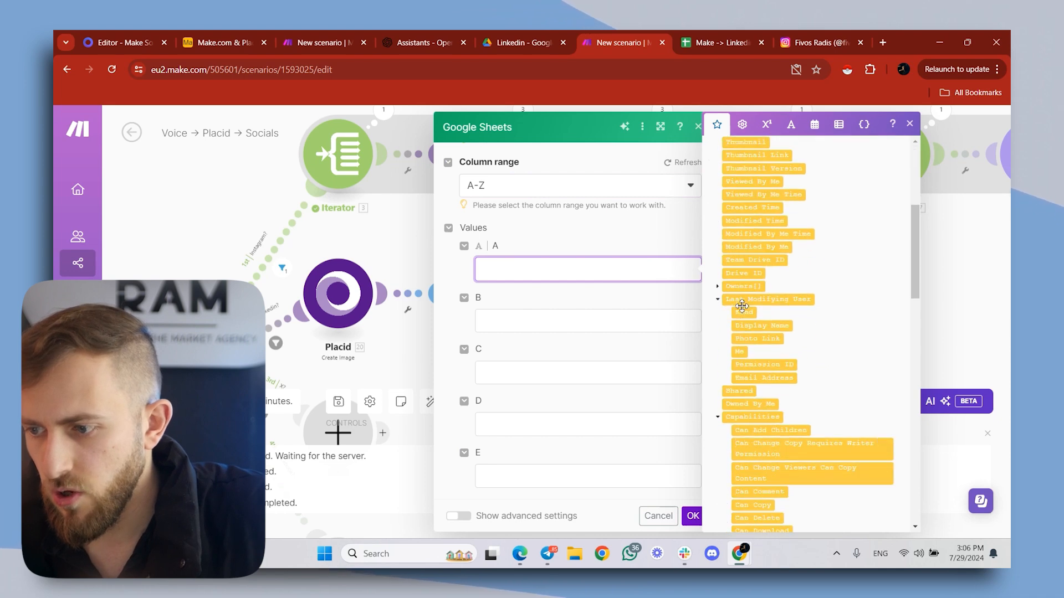
scroll(742, 306, "down", 15)
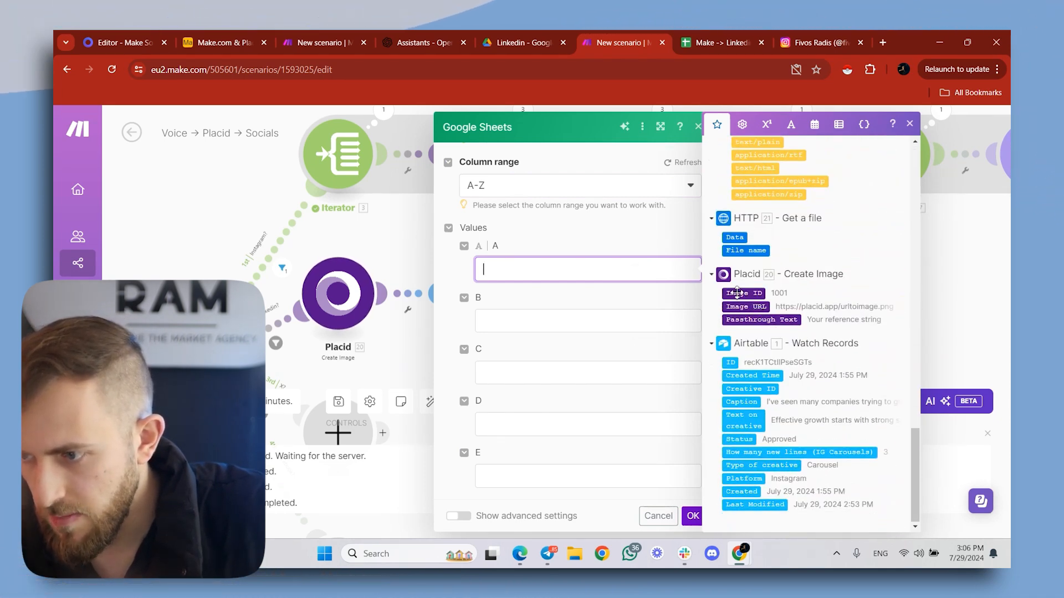
left_click_drag(737, 293, 532, 270)
- Check the sheet's second header and fill column B with the date variable now
left_click(719, 34)
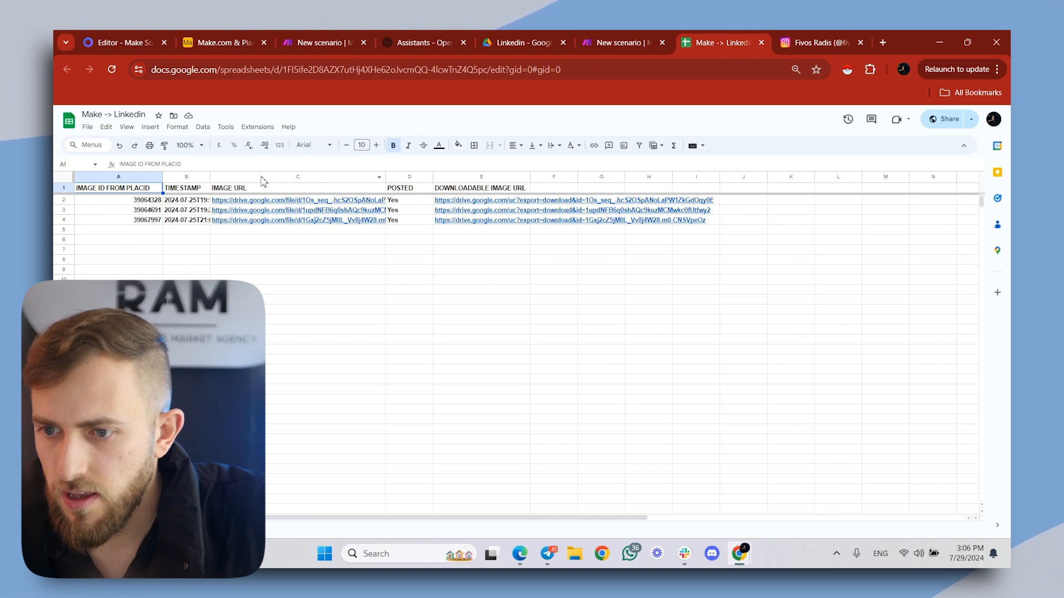
left_click(643, 35)
left_click(634, 313)
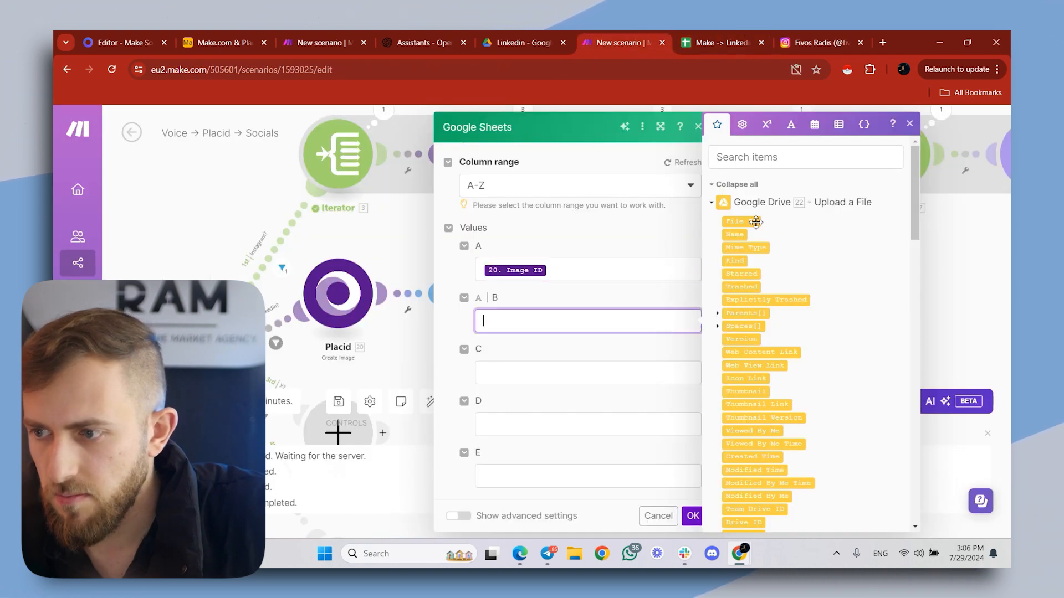
left_click(817, 127)
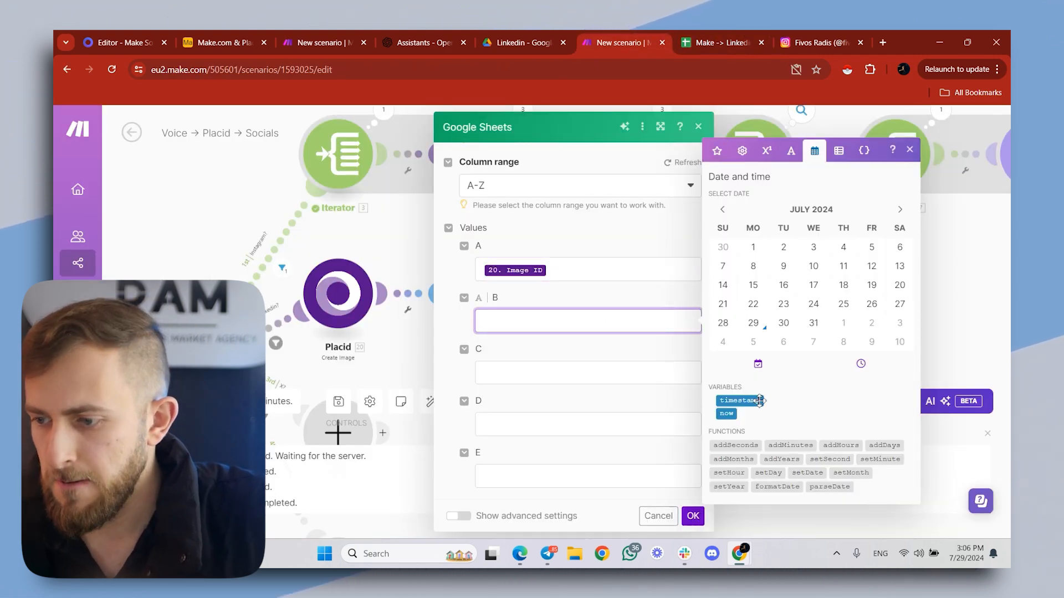
left_click(727, 415)
key("ctrl+Tab")
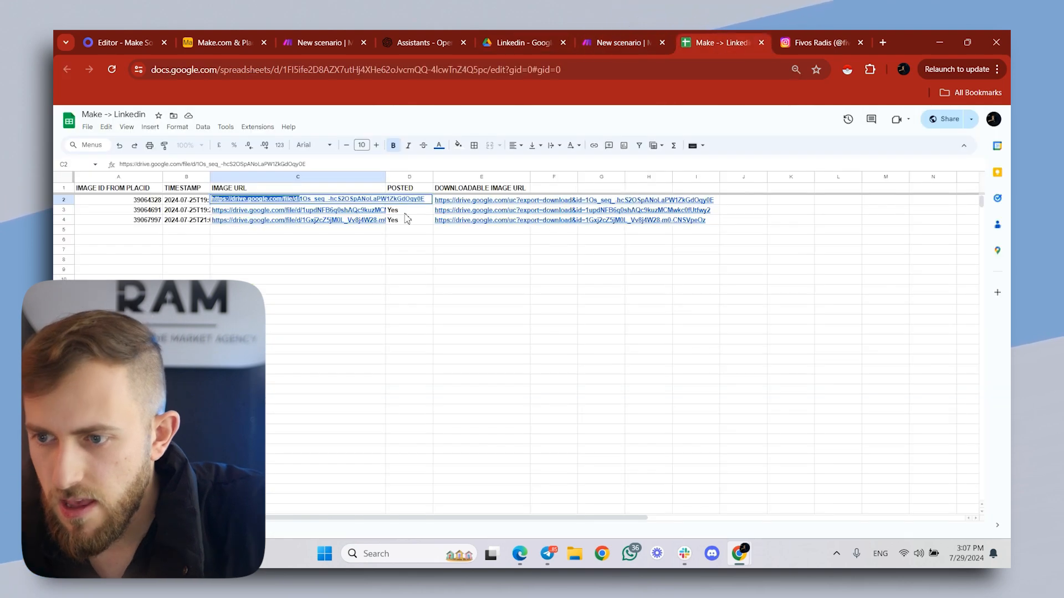
left_click(409, 240)
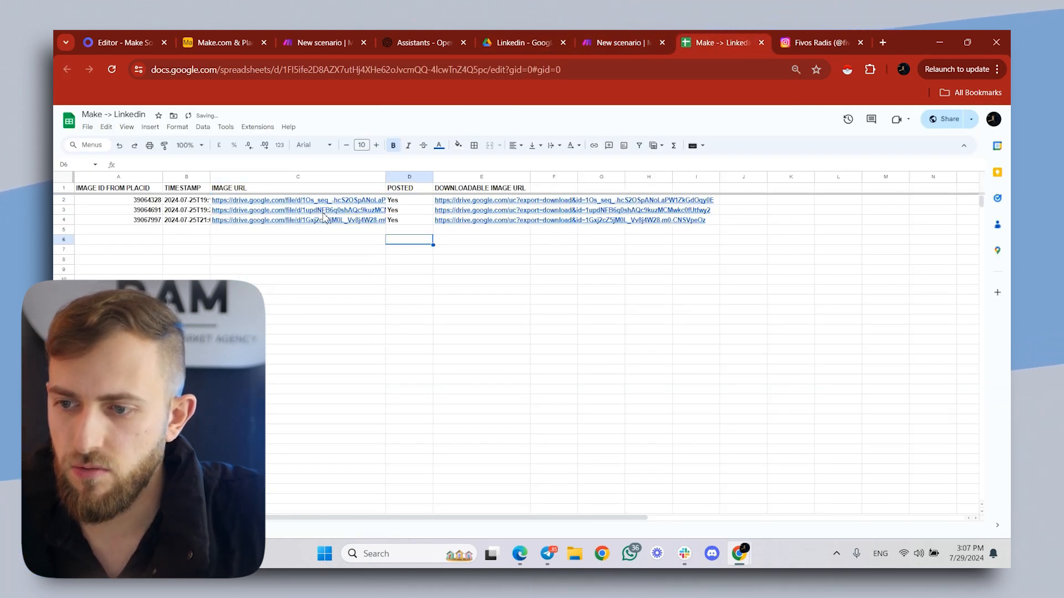
left_click(637, 40)
left_click(557, 352)
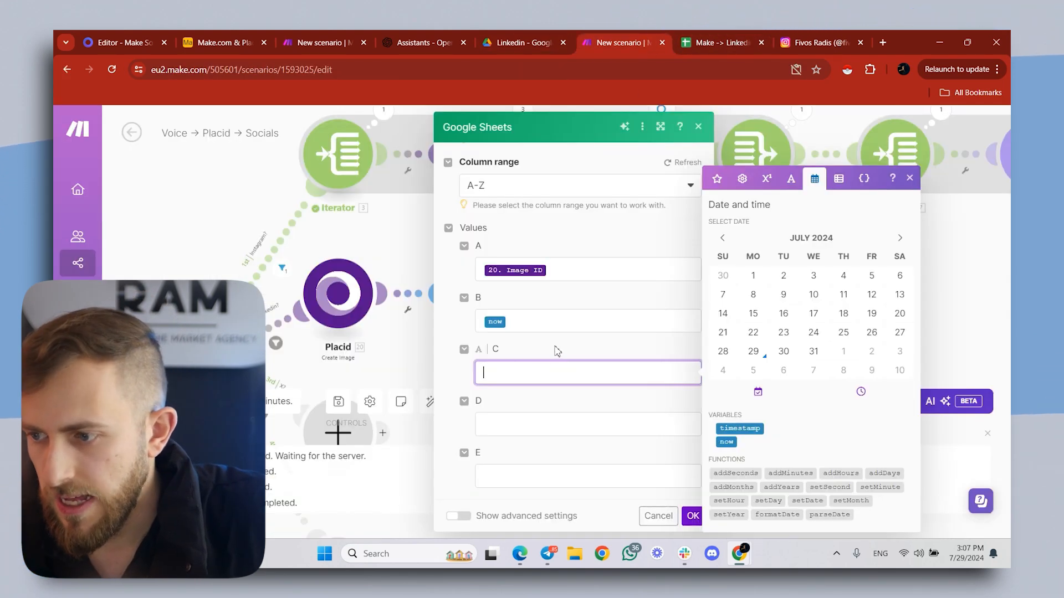
left_click(716, 178)
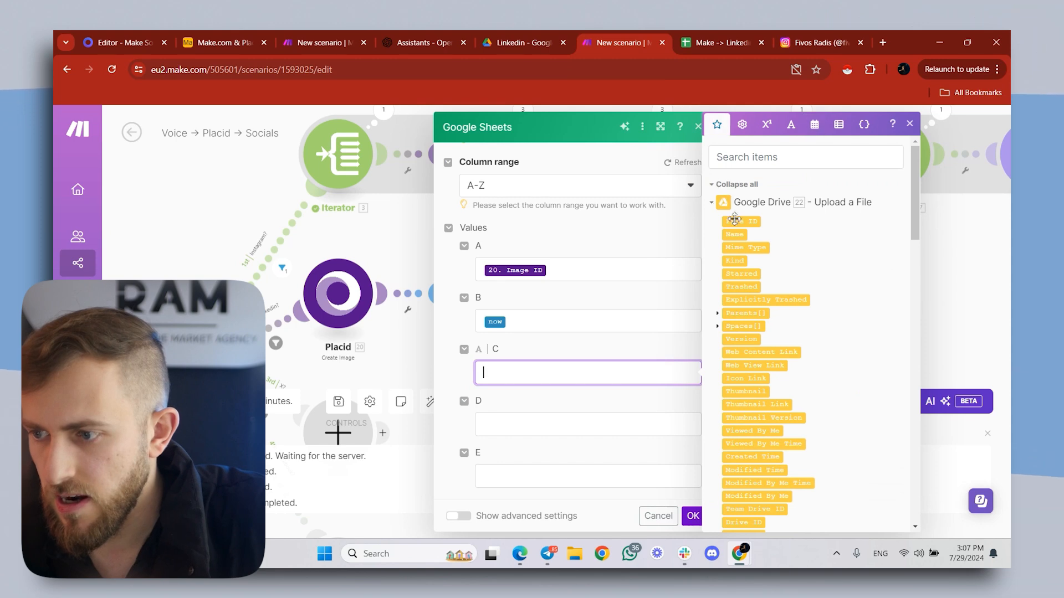
left_click_drag(736, 222, 541, 373)
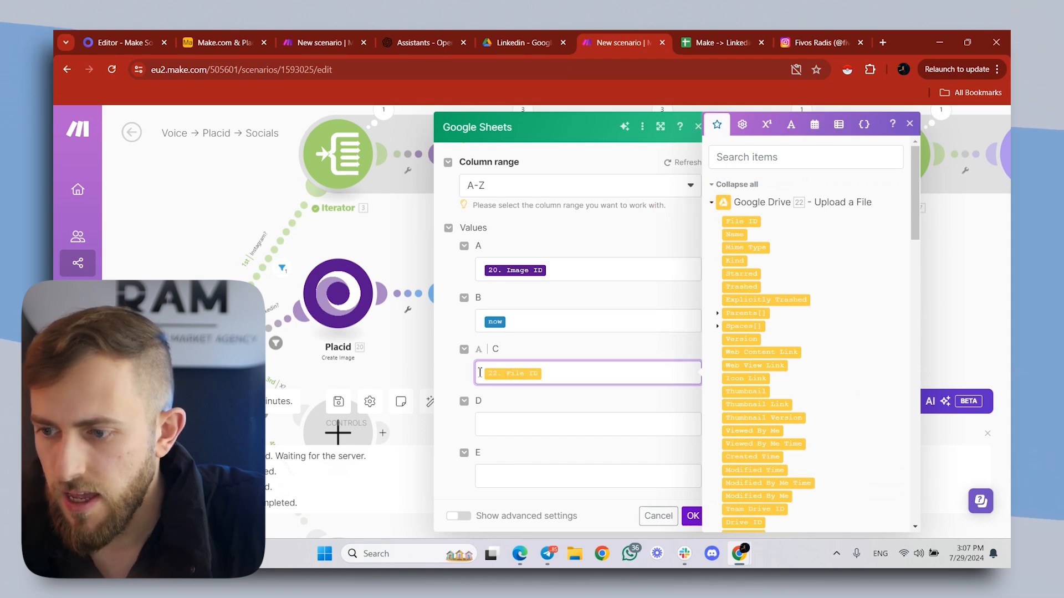
key("ctrl+v")
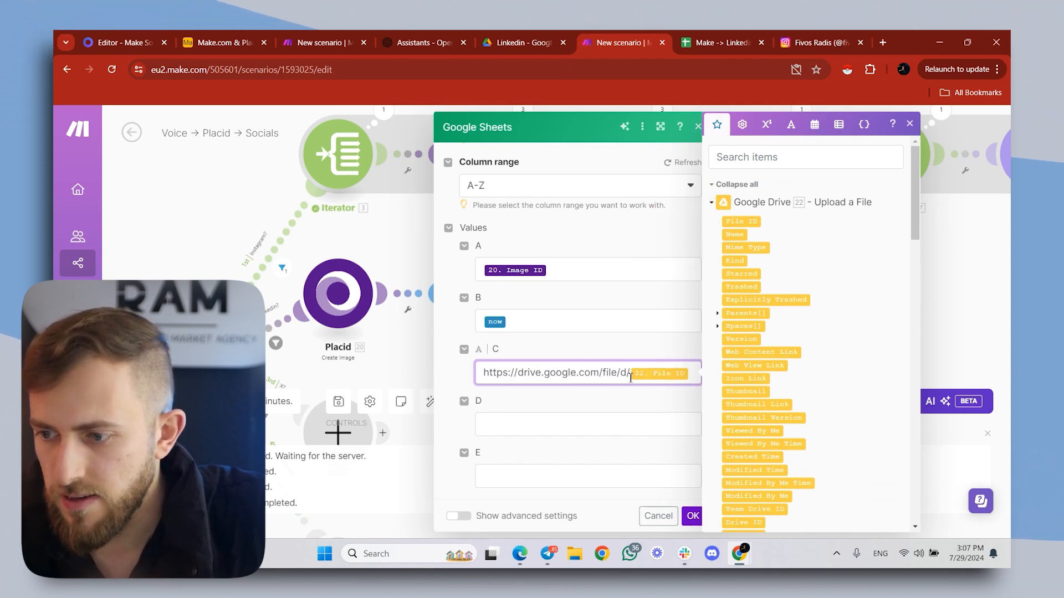
left_click_drag(629, 378, 461, 375)
left_click(579, 373)
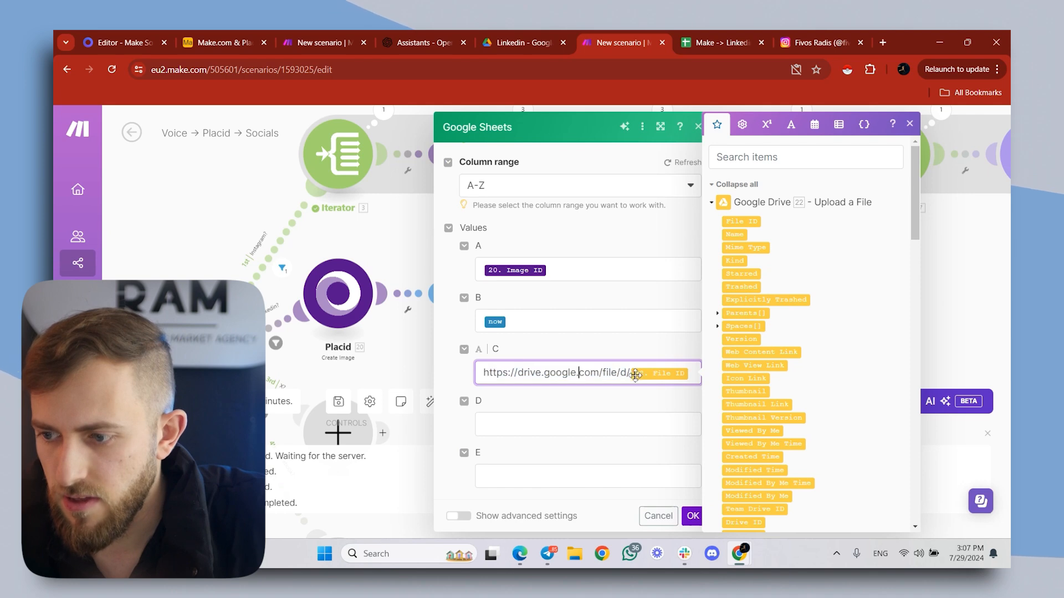
left_click_drag(550, 373, 498, 373)
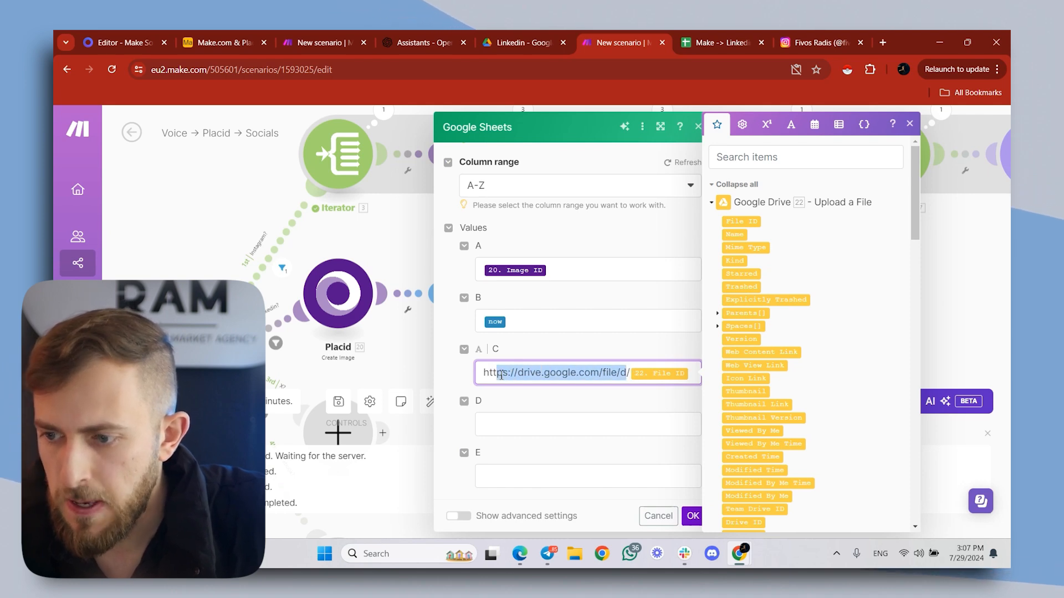
- Check the sheet's Posted column and set the value of column D to Yes
left_click(531, 407)
left_click(713, 41)
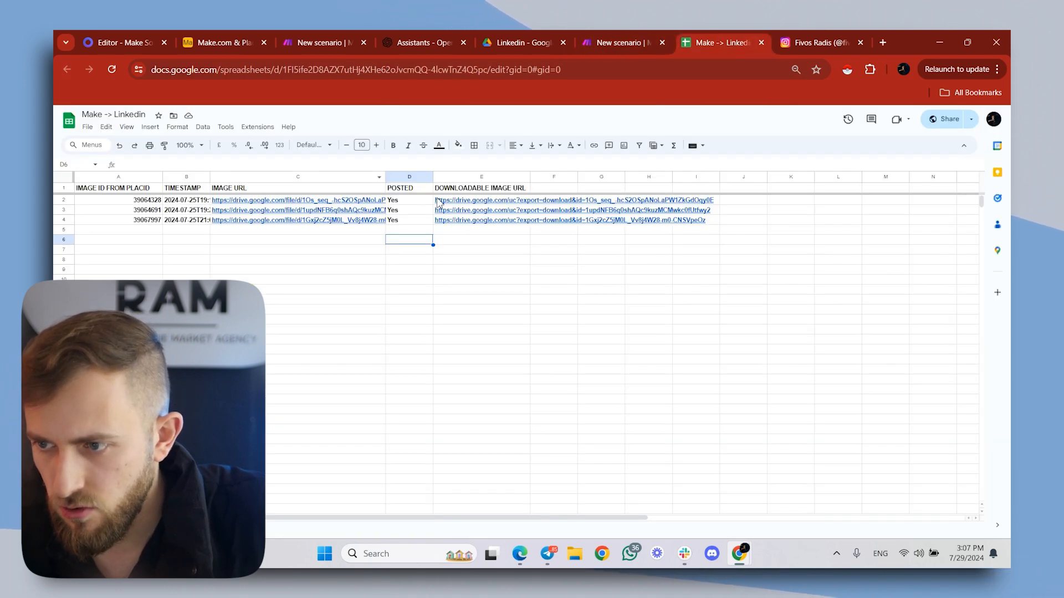
left_click(589, 34)
left_click(559, 432)
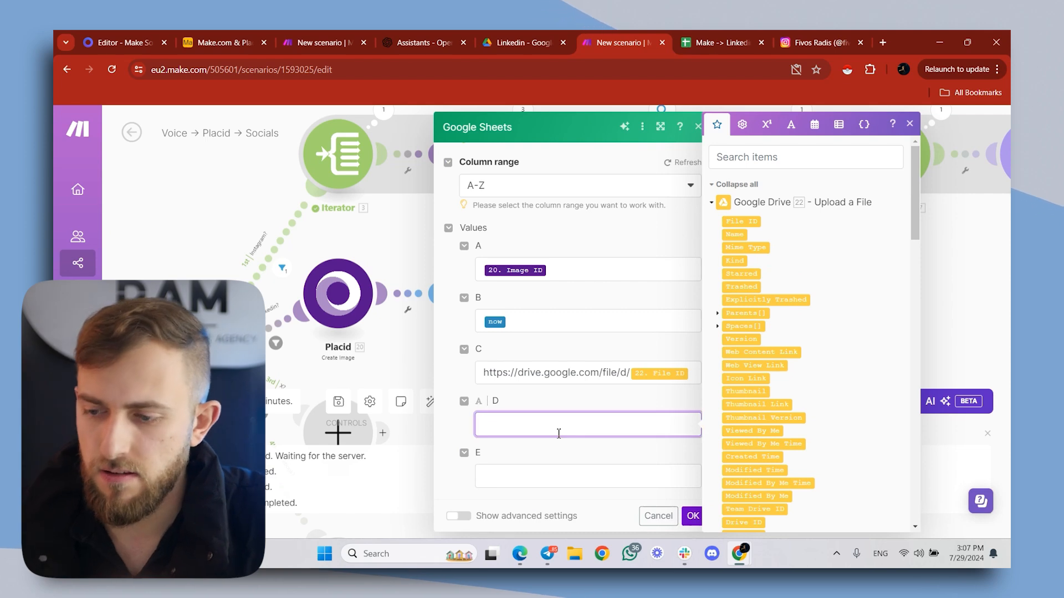
type("Yes")
left_click(717, 36)
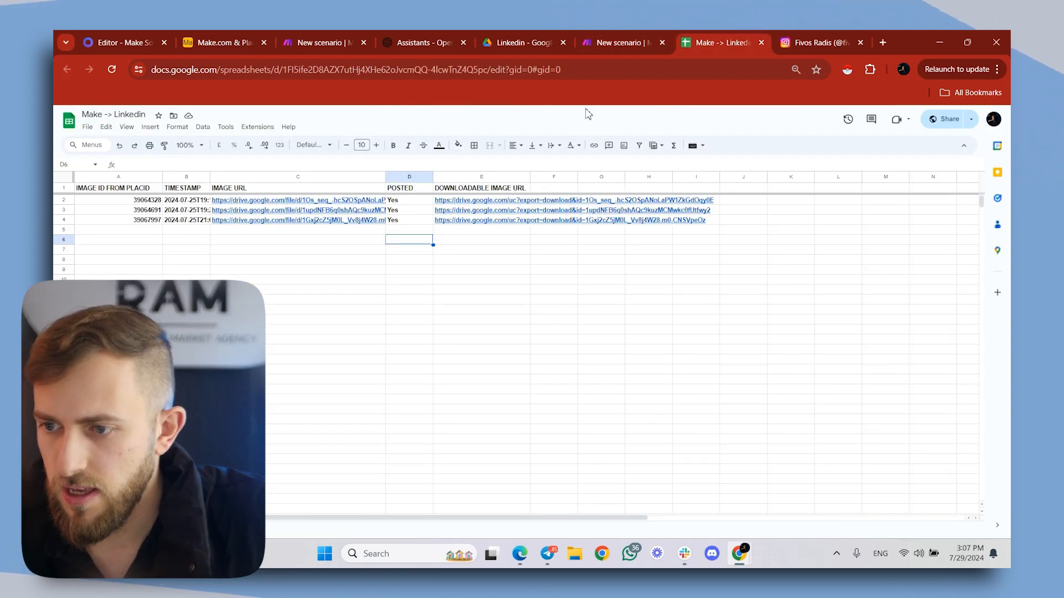
left_click(623, 41)
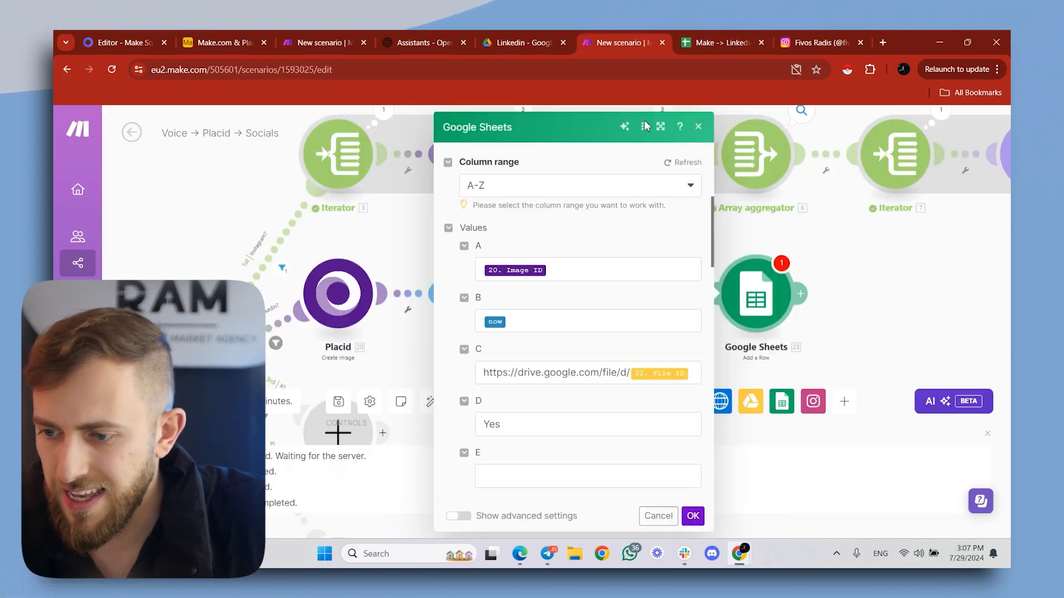
left_click(508, 477)
left_click(690, 40)
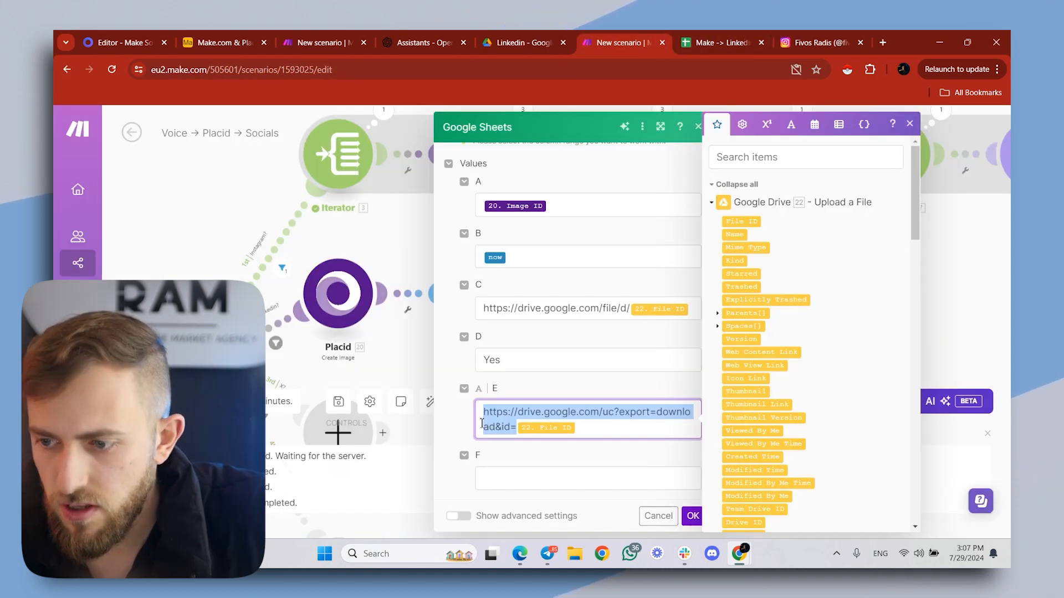
left_click(484, 413)
left_click_drag(484, 413, 522, 433)
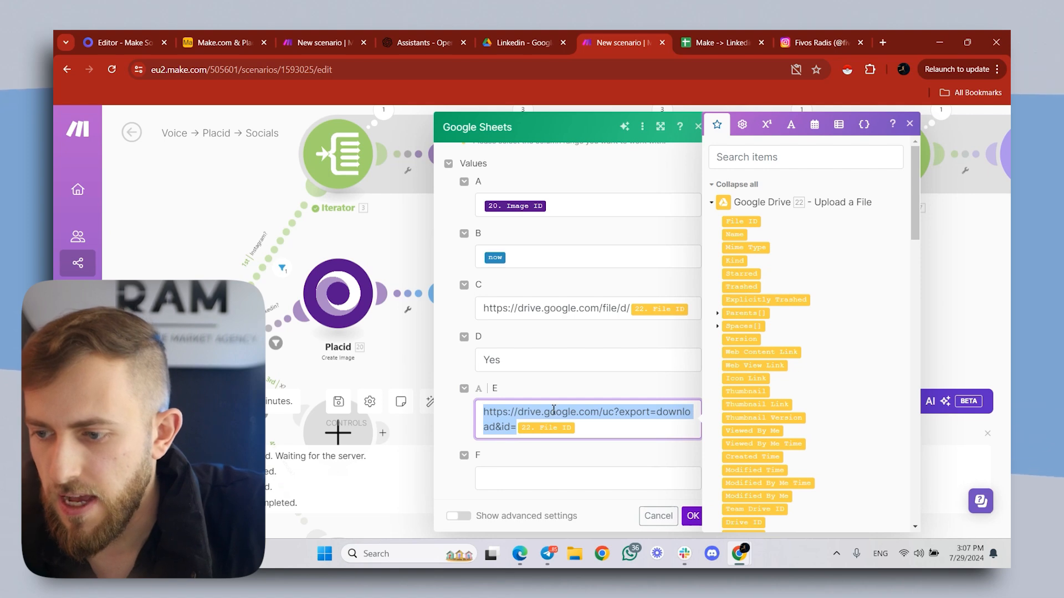
left_click(645, 467)
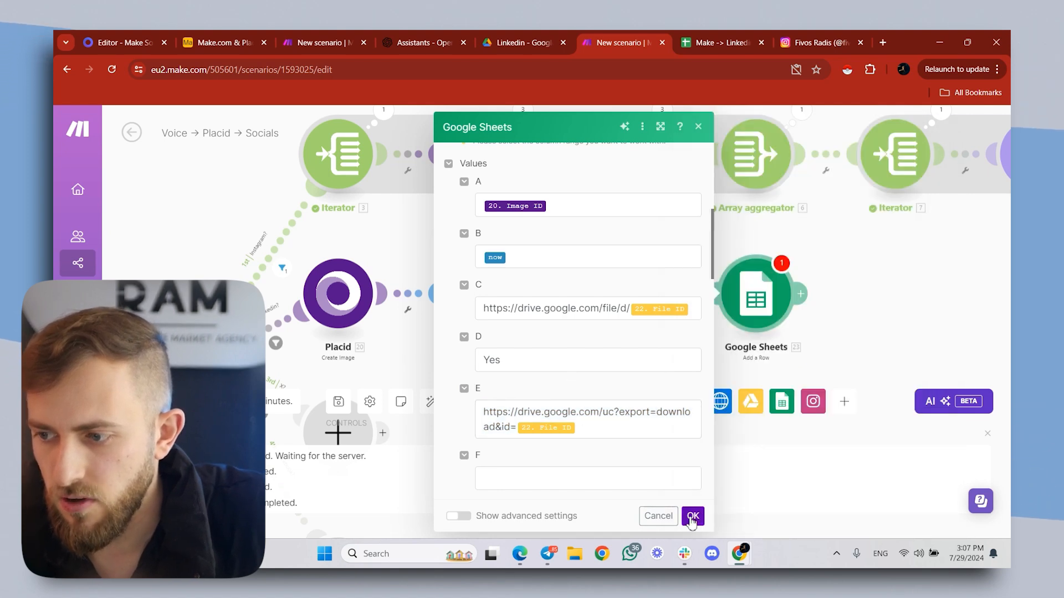
left_click(692, 517)
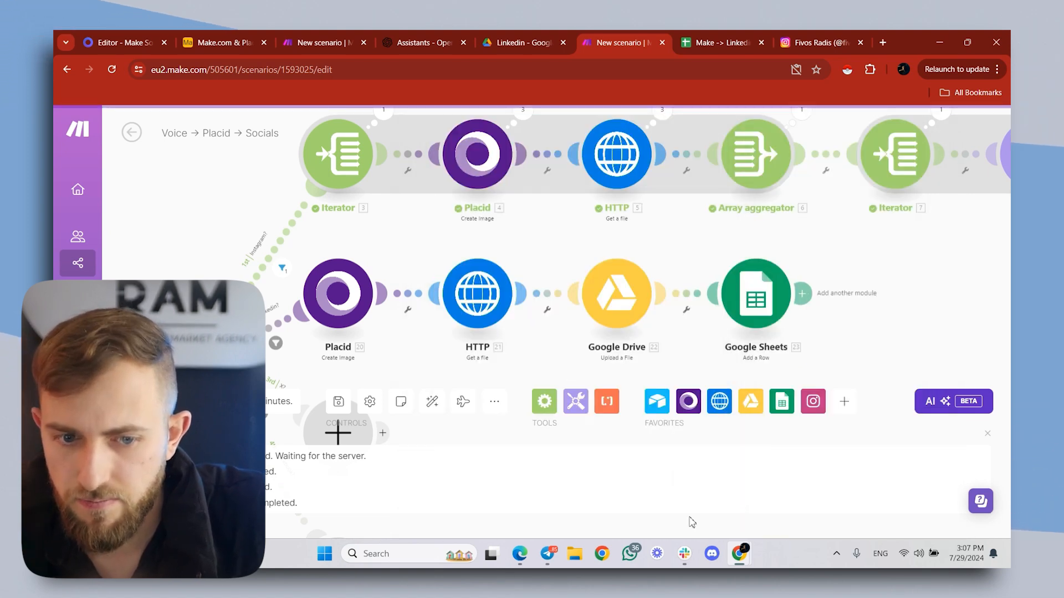
- Add a Google Sheets Get a Cell module after Add a Row and paste the Make -> Linkedin spreadsheet's ID from its web address
left_click(829, 291)
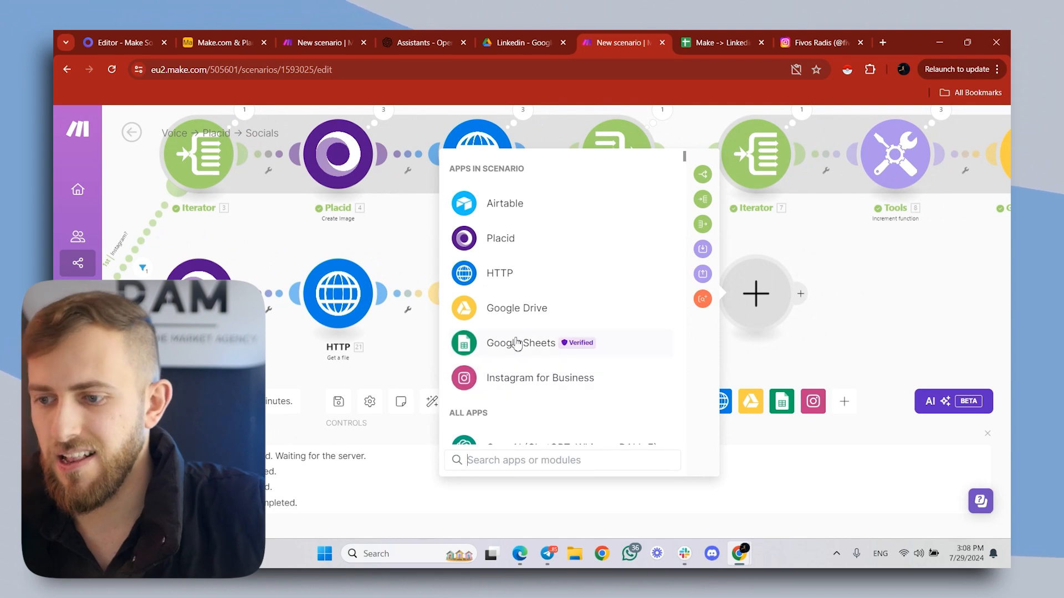
left_click(516, 343)
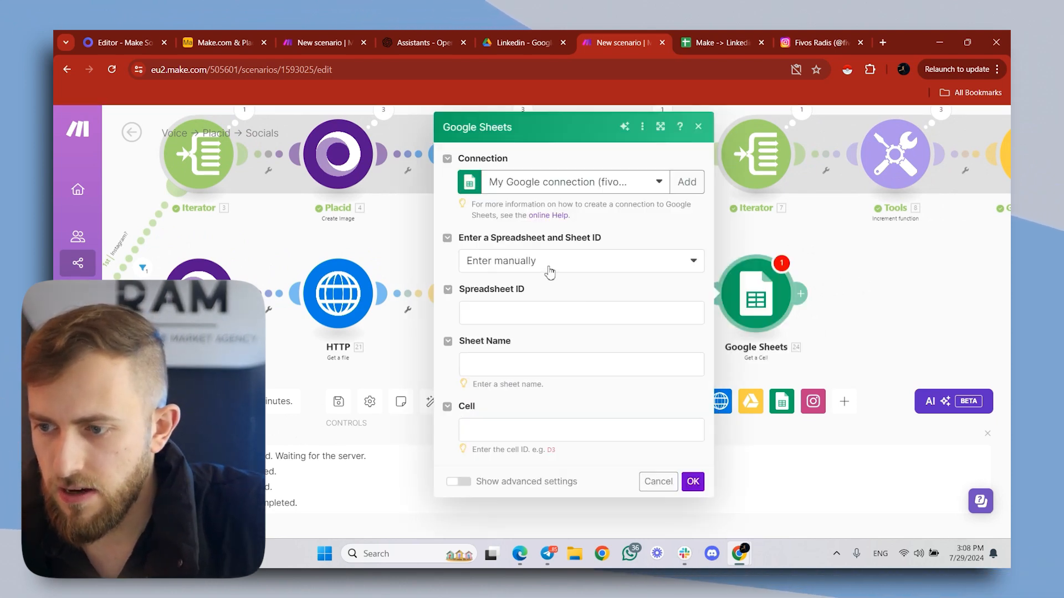
left_click(687, 42)
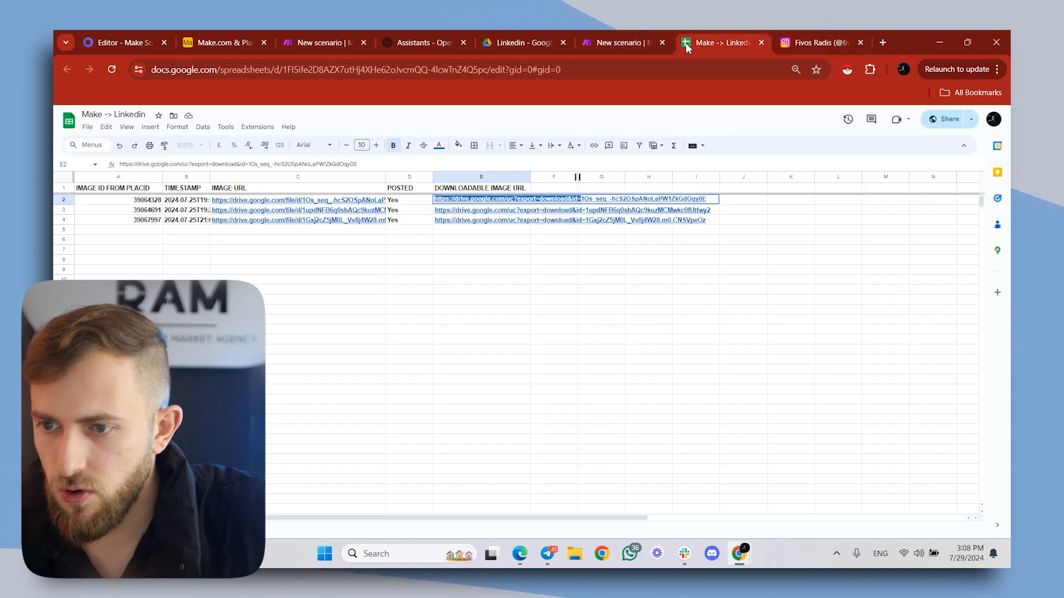
left_click_drag(311, 69, 516, 69)
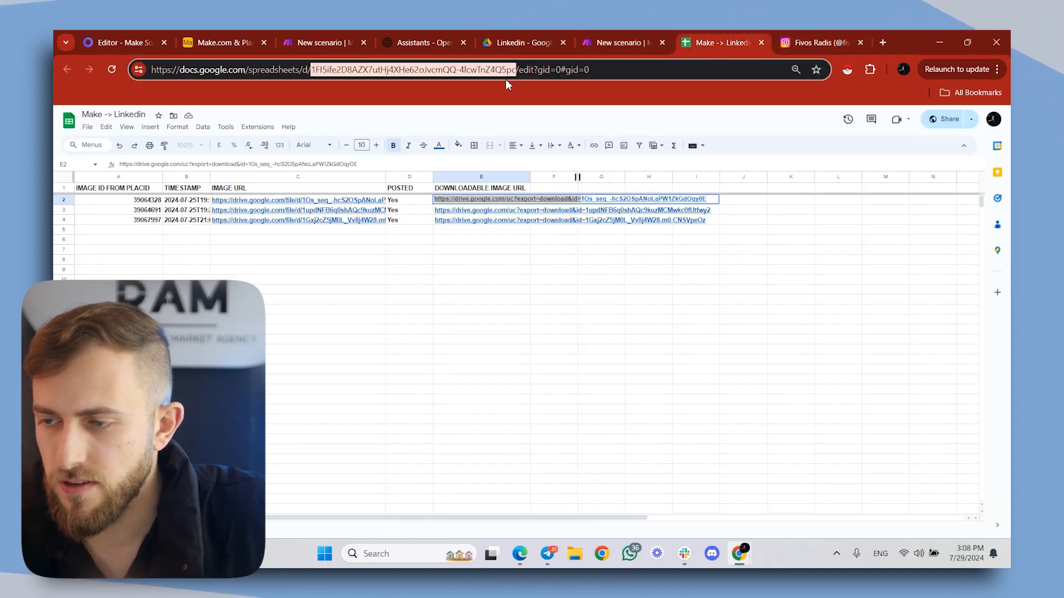
left_click(623, 35)
left_click(541, 314)
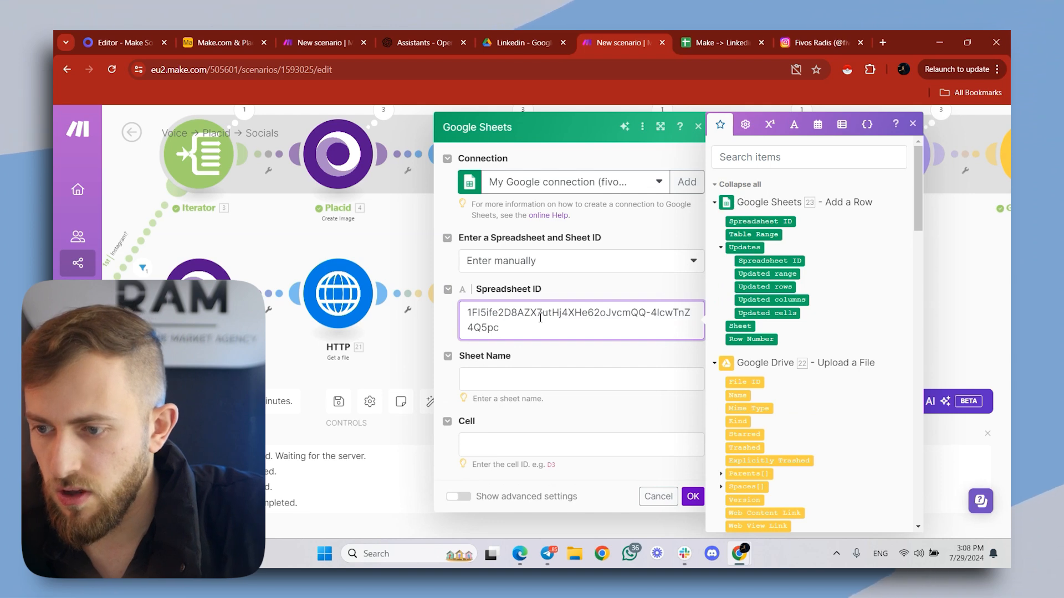
- Copy the tab name from the Make -> Linkedin spreadsheet and set the Get a Cell module's sheet name to Sheet1
left_click(517, 380)
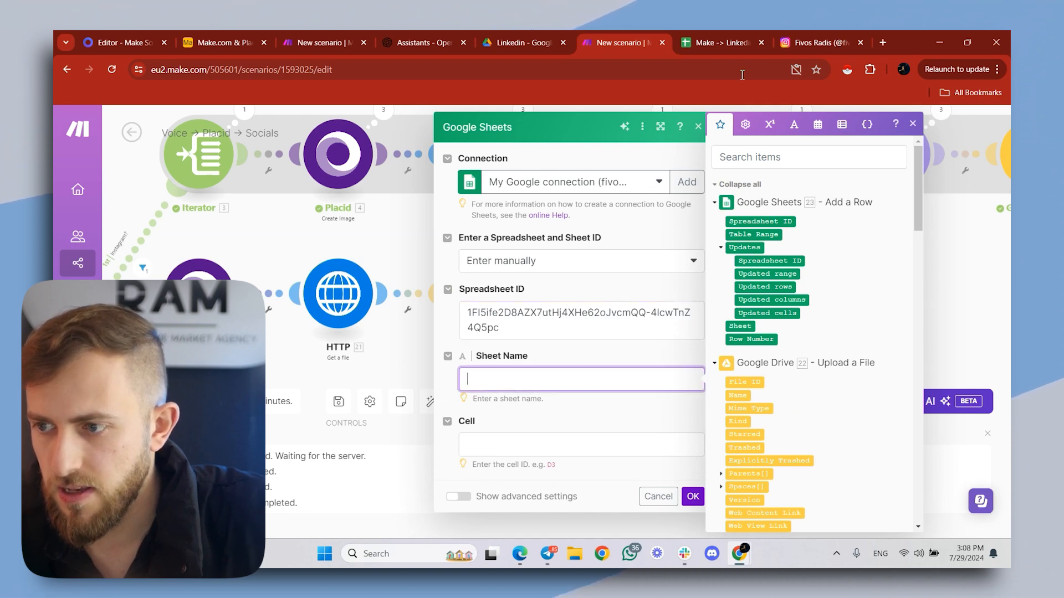
left_click(724, 44)
double_click(128, 525)
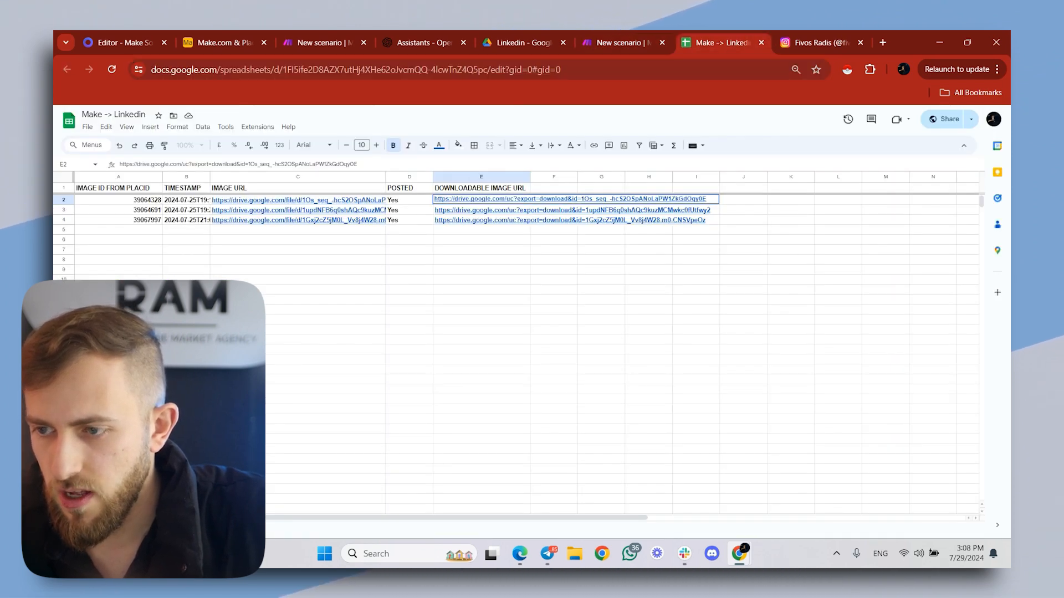
left_click(601, 40)
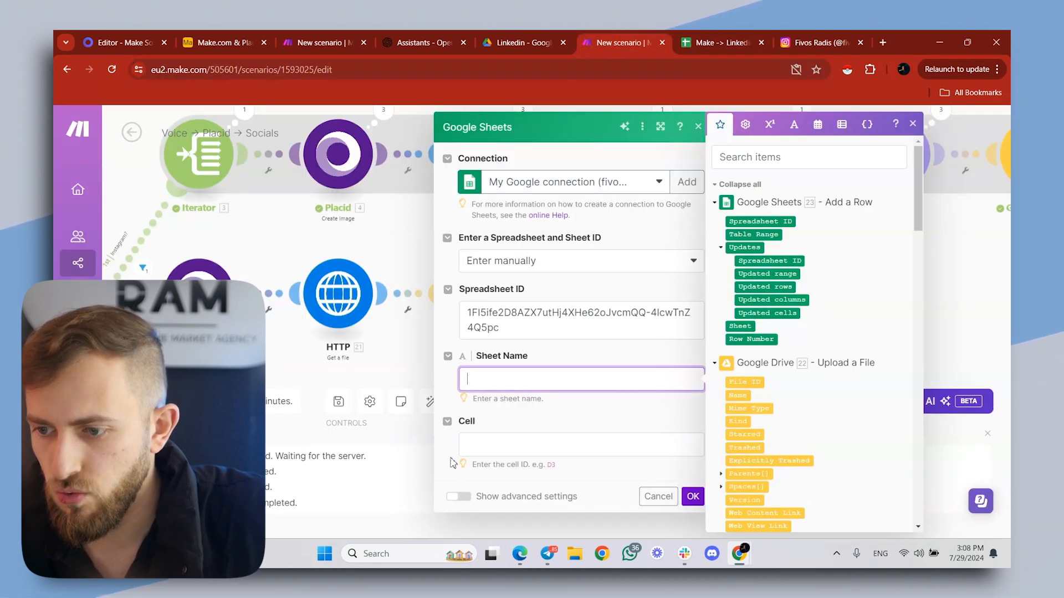
- Set the cell to E followed by the Row Number from the Add a Row module, and save the Get a Cell module
left_click(505, 439)
left_click(719, 39)
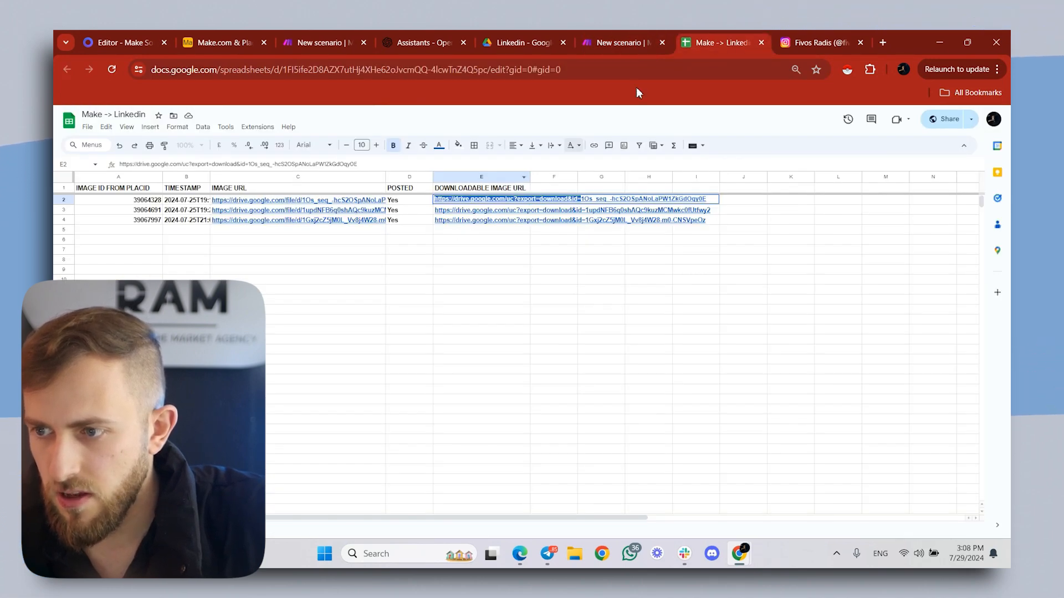
left_click(623, 39)
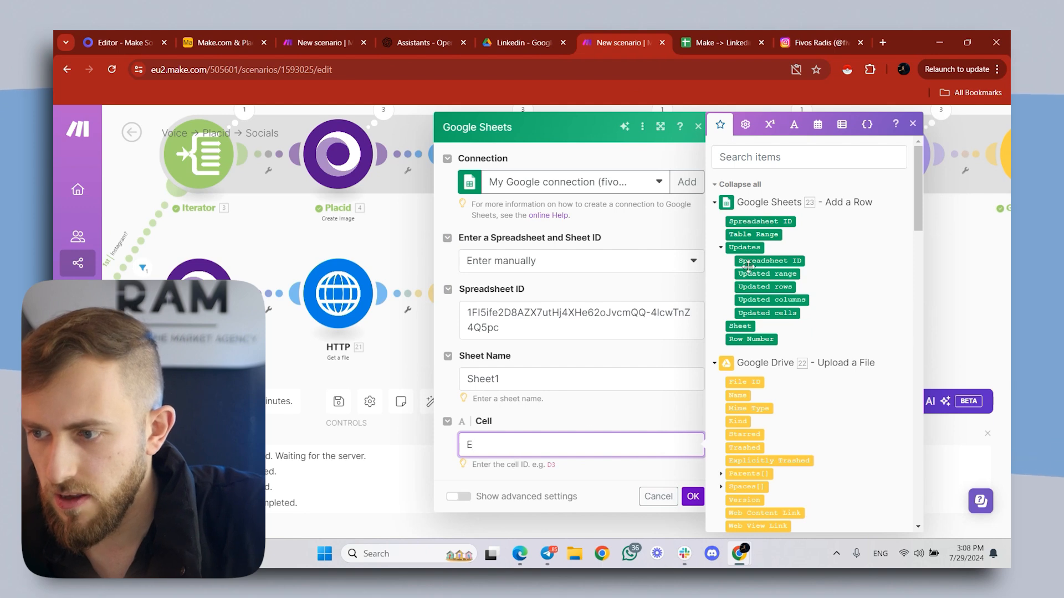
type("E")
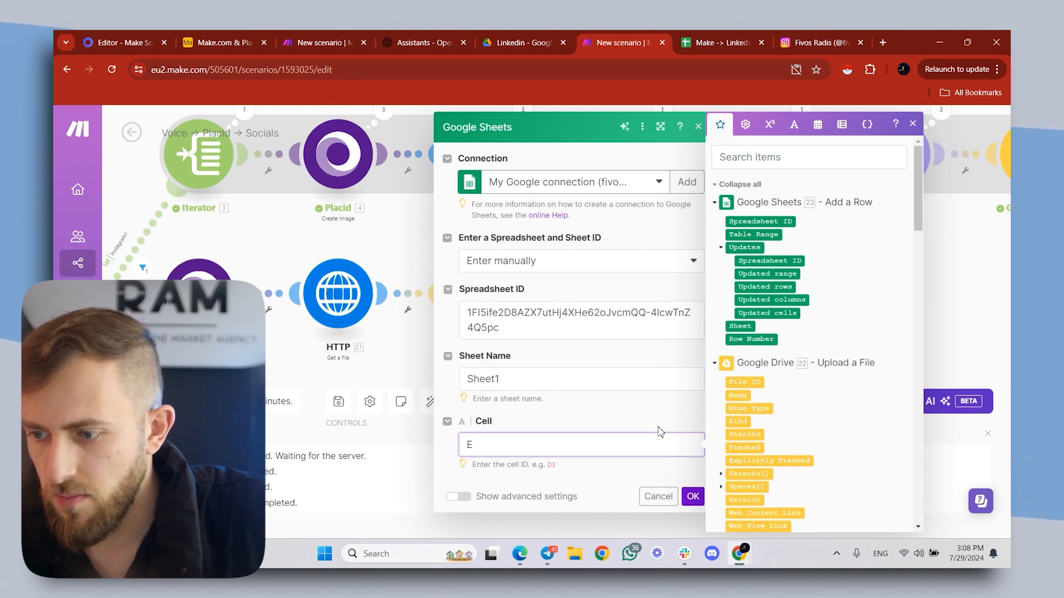
left_click(748, 339)
left_click(692, 497)
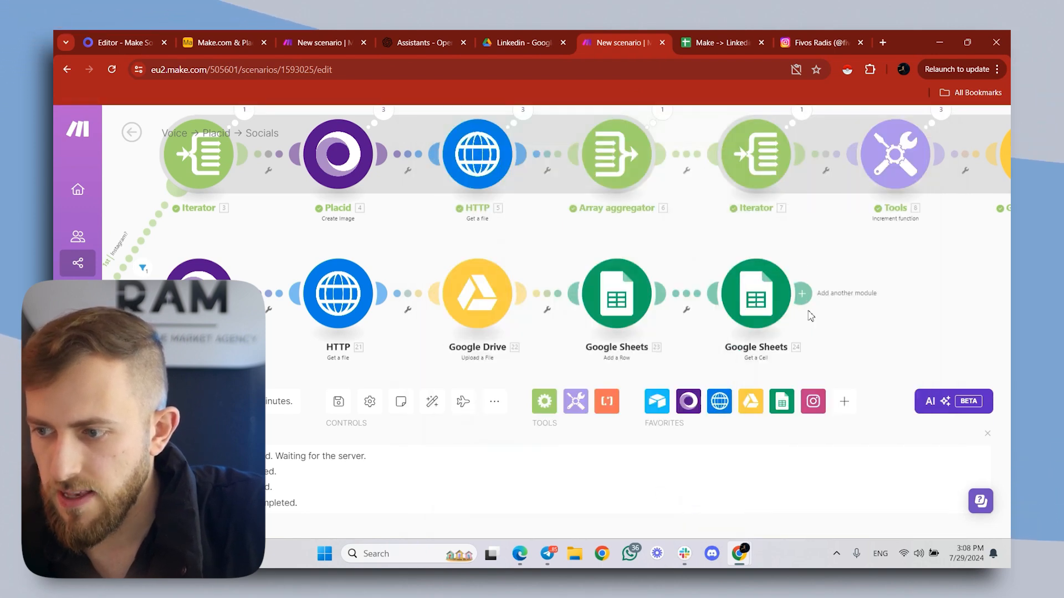
- Add a LinkedIn Create a User Image Post module after Get a Cell and map its Content to the Airtable record's Caption
left_click(804, 293)
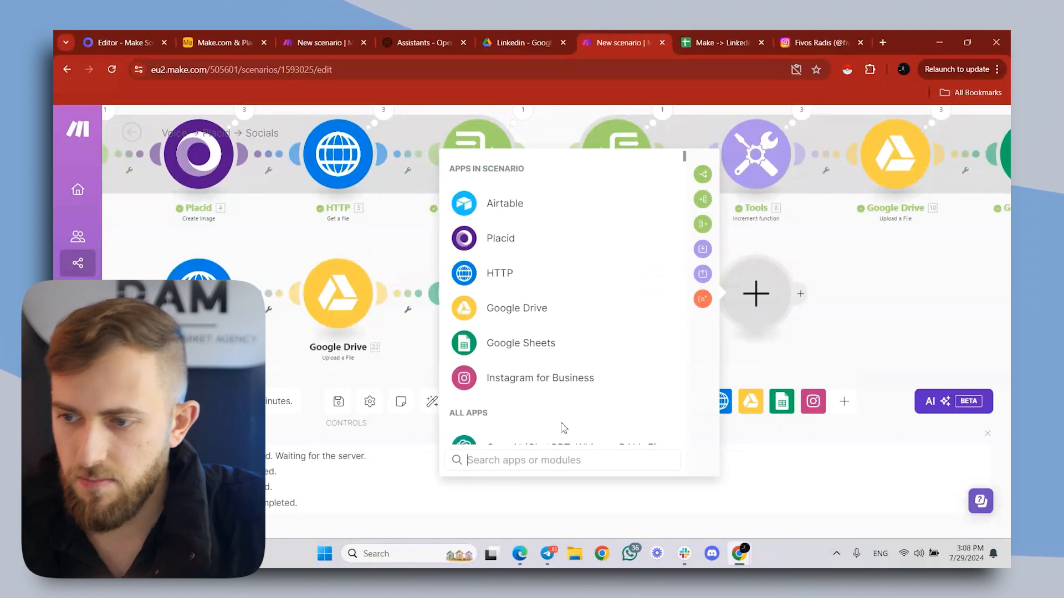
type("linkedin")
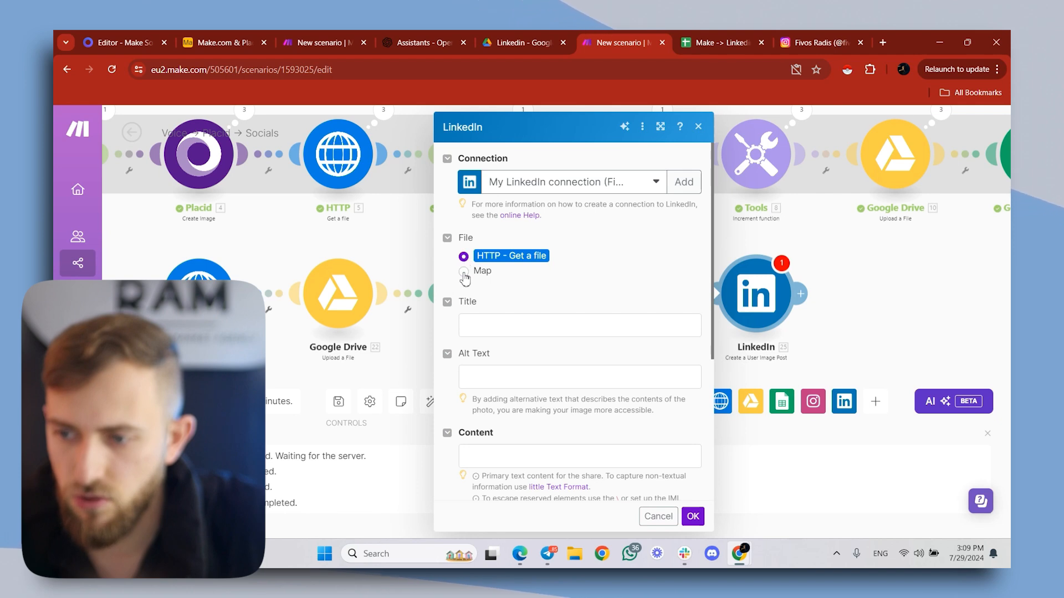
scroll(465, 277, "down", 3)
left_click(523, 268)
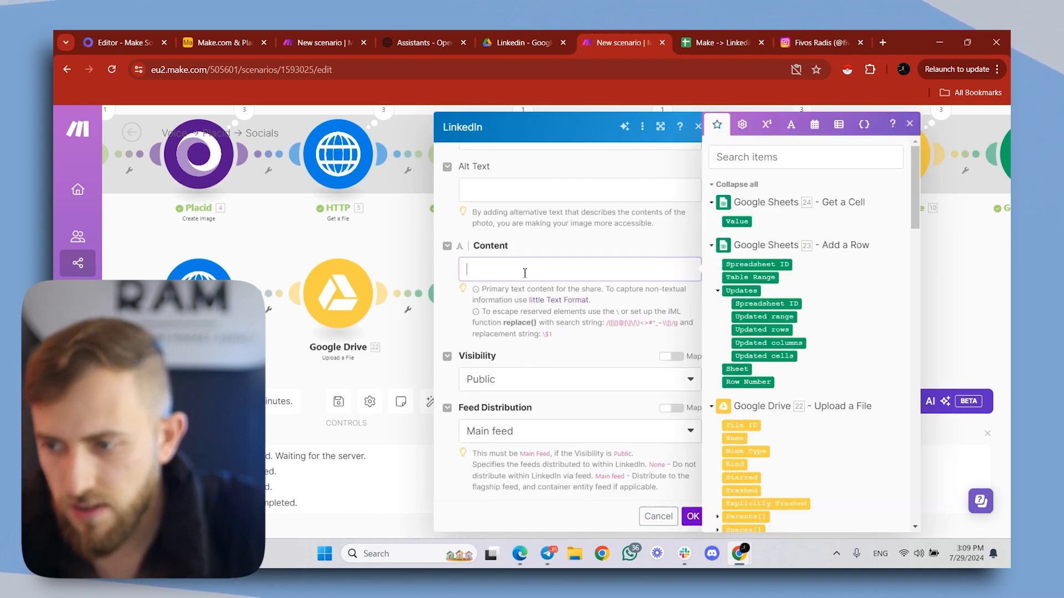
scroll(863, 361, "down", 10)
scroll(863, 362, "down", 5)
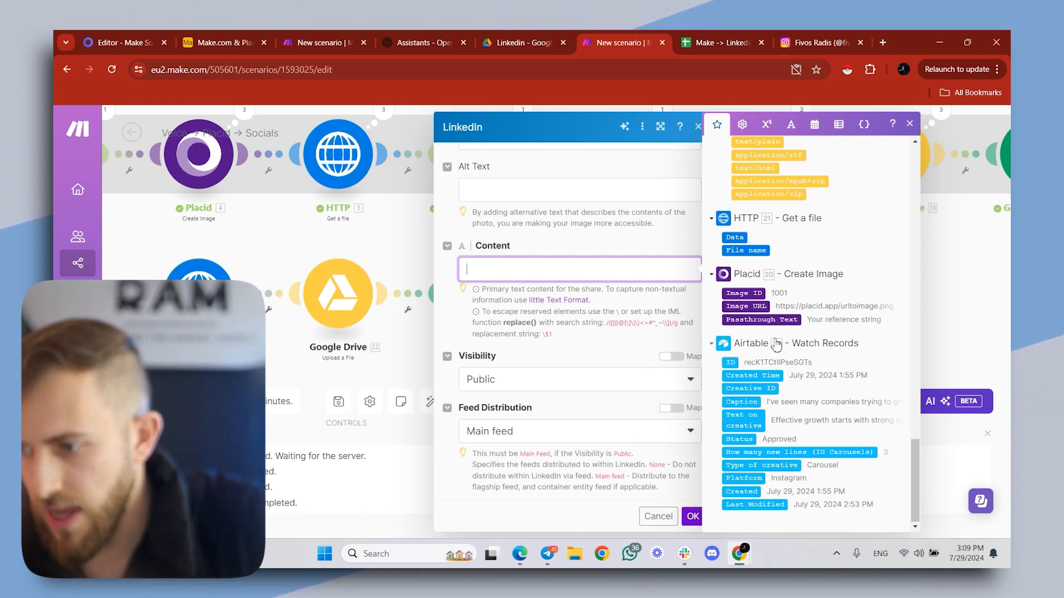
left_click(744, 402)
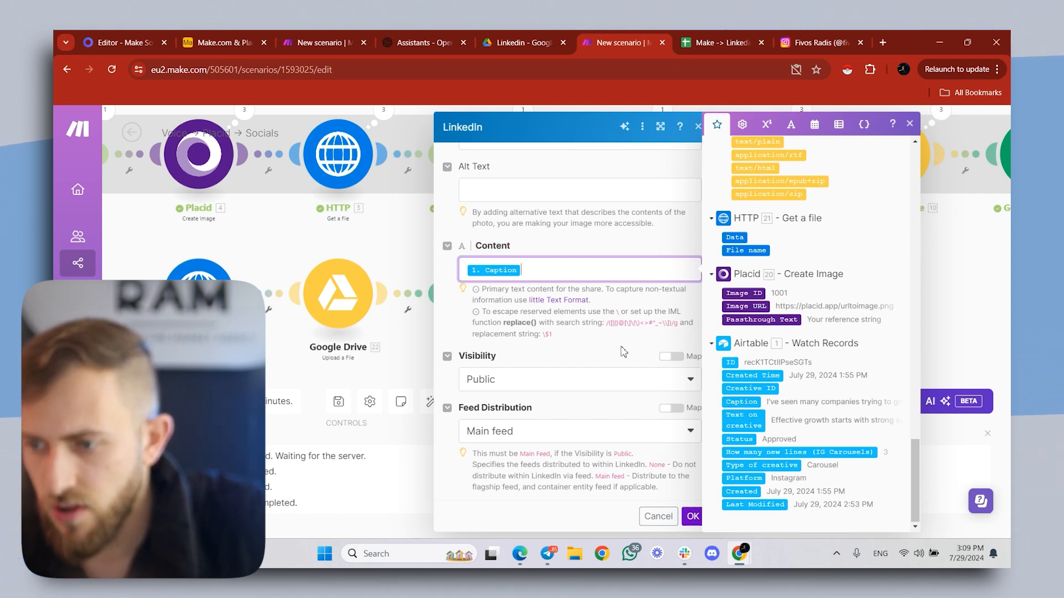
- Add the hashtags #gohighlevel #makeautomations #automations #systems #chatgpt two lines below the caption and save the LinkedIn module
left_click(570, 265)
key("Return")
key("Return")
type("#")
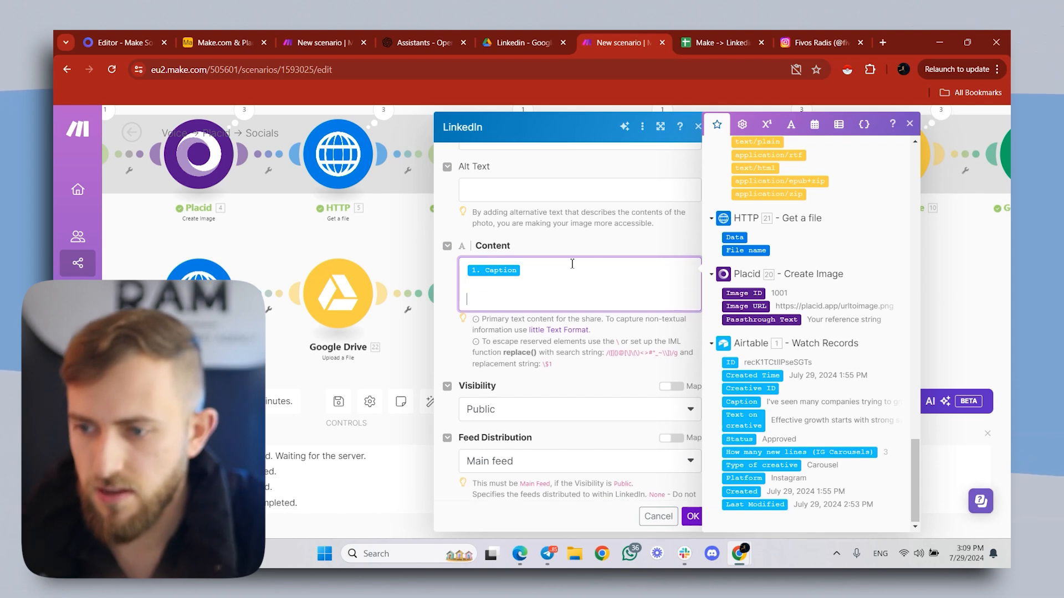
type("gohighlevel #makeautomations #automations #systems #chatgpt")
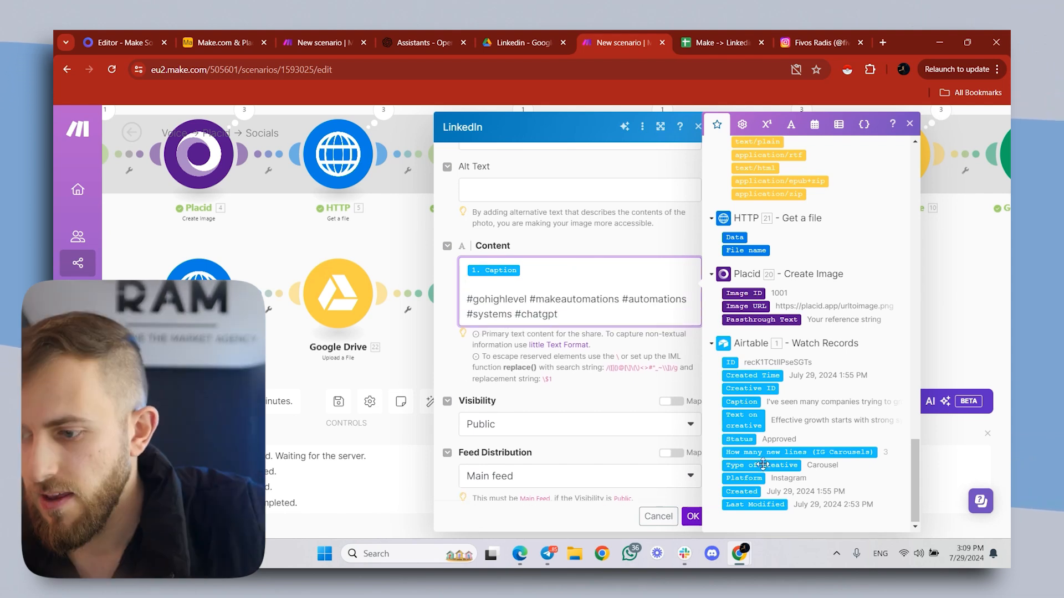
left_click(692, 516)
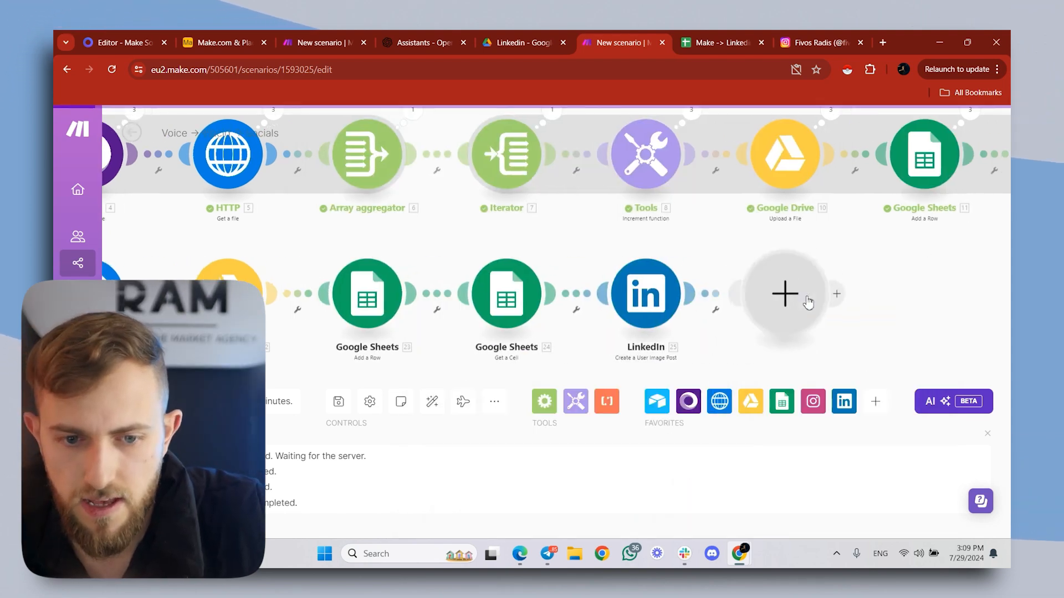
- Add an Airtable Update a Record module after LinkedIn, using the Make.com & Placid Content Creation base and Table 1
left_click(808, 302)
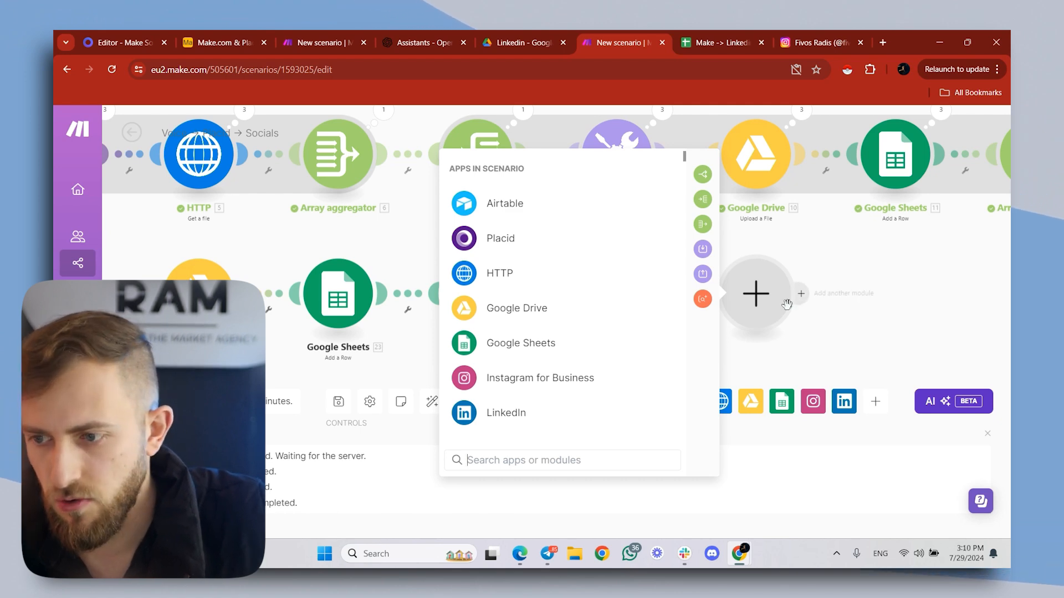
left_click(532, 204)
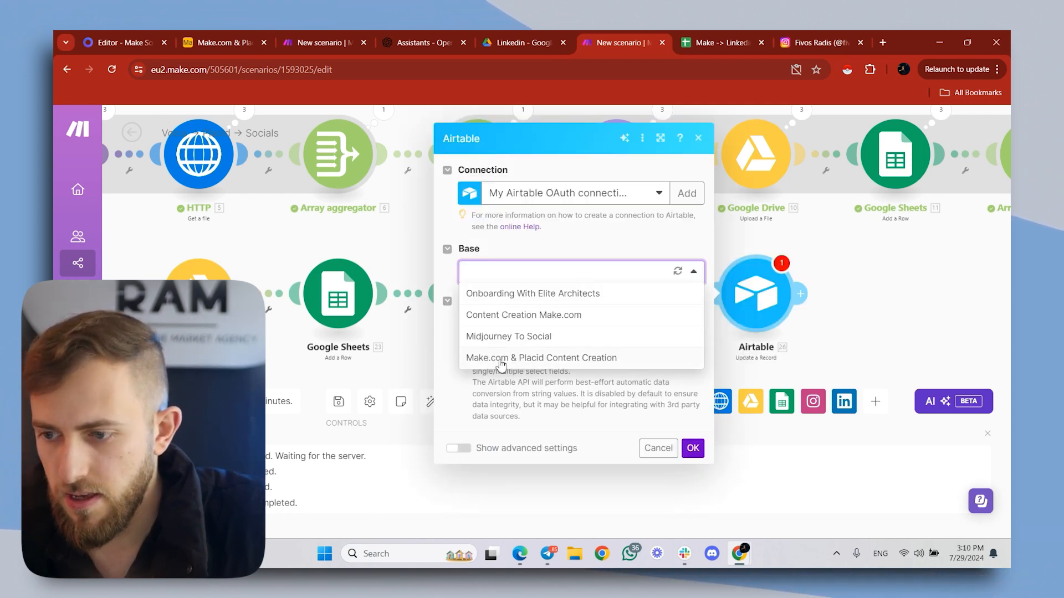
left_click(500, 360)
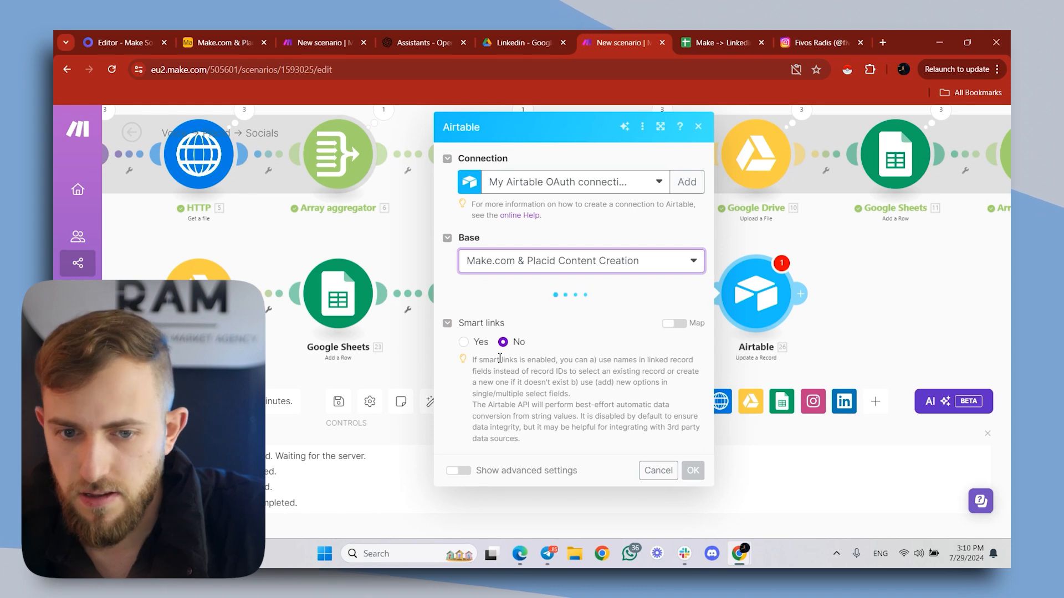
left_click(540, 312)
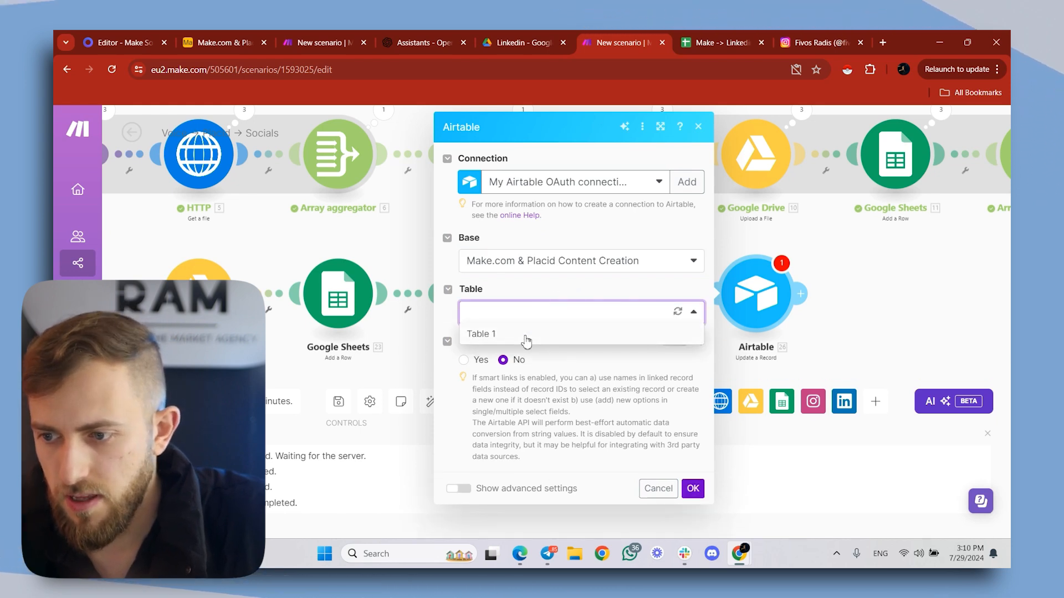
left_click(540, 334)
- Map the Record ID to the ID from the Airtable Watch Records module
left_click(555, 366)
scroll(722, 218, "down", 15)
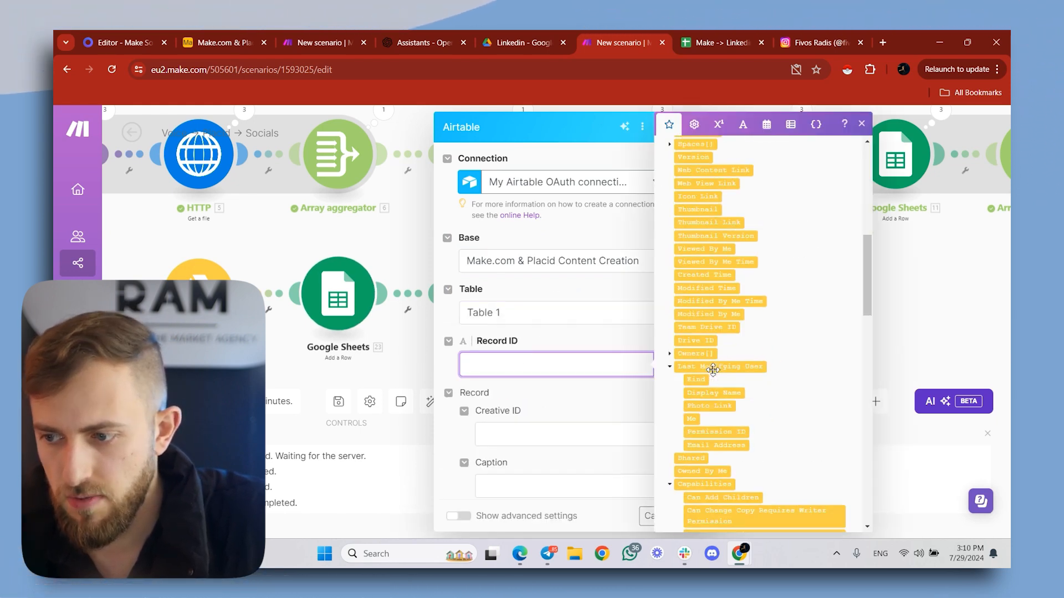
left_click(687, 362)
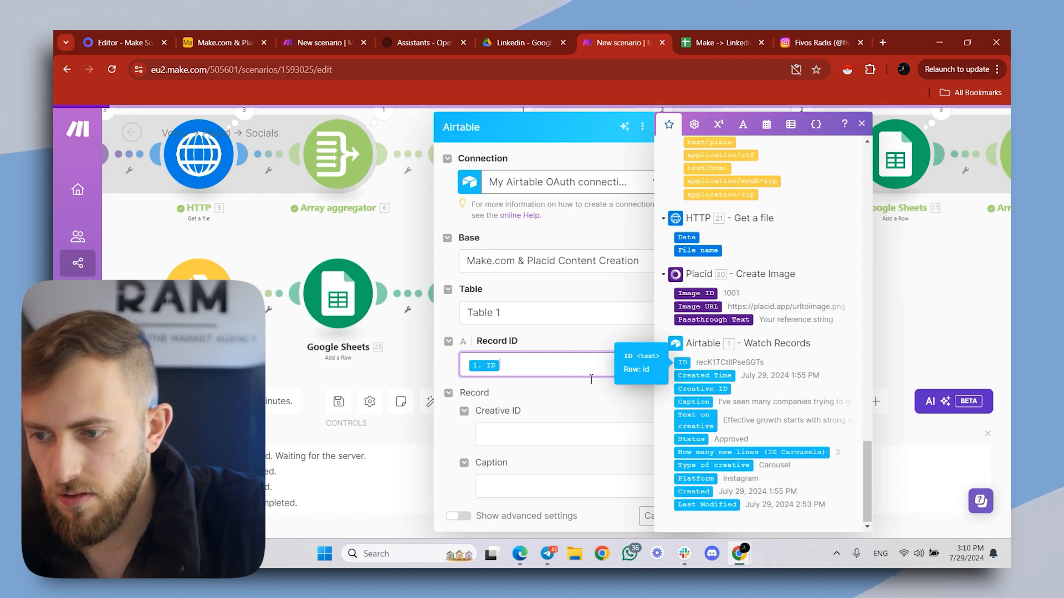
- Switch off mapping for the record's Status field and set the status to Published
left_click(589, 386)
scroll(549, 297, "down", 7)
left_click(687, 192)
left_click(609, 216)
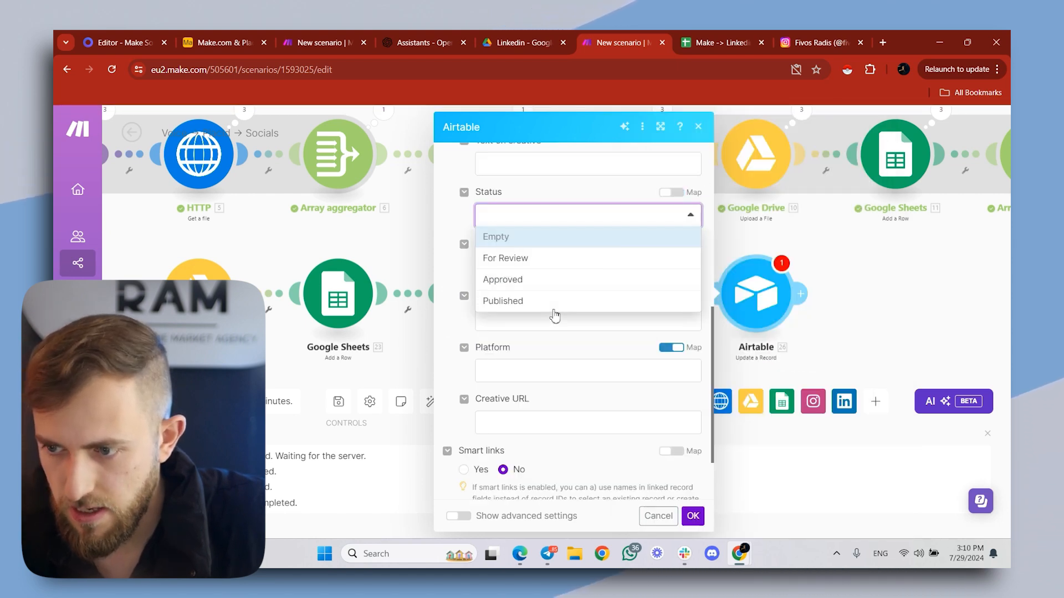
left_click(525, 307)
- Fill the Creative URL with the Web View Link from the Google Drive upload and save the Airtable module
left_click(573, 421)
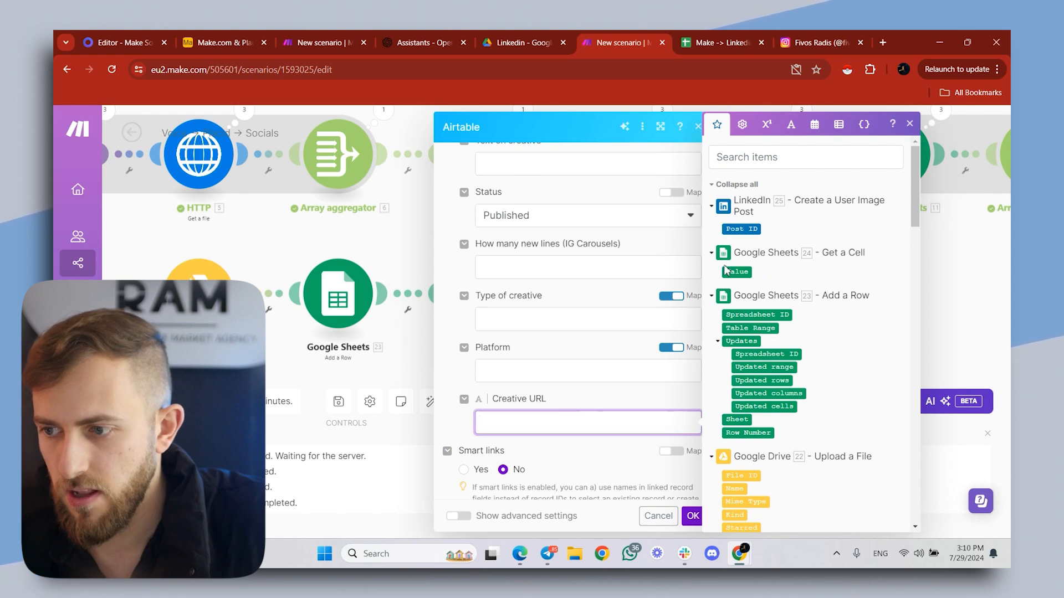
scroll(821, 361, "down", 5)
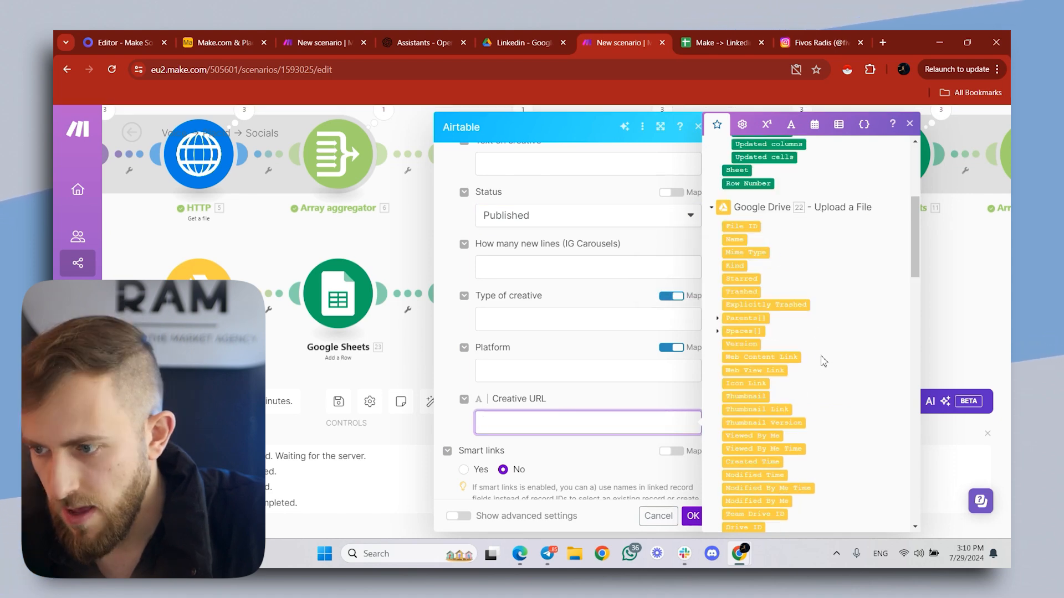
left_click(769, 371)
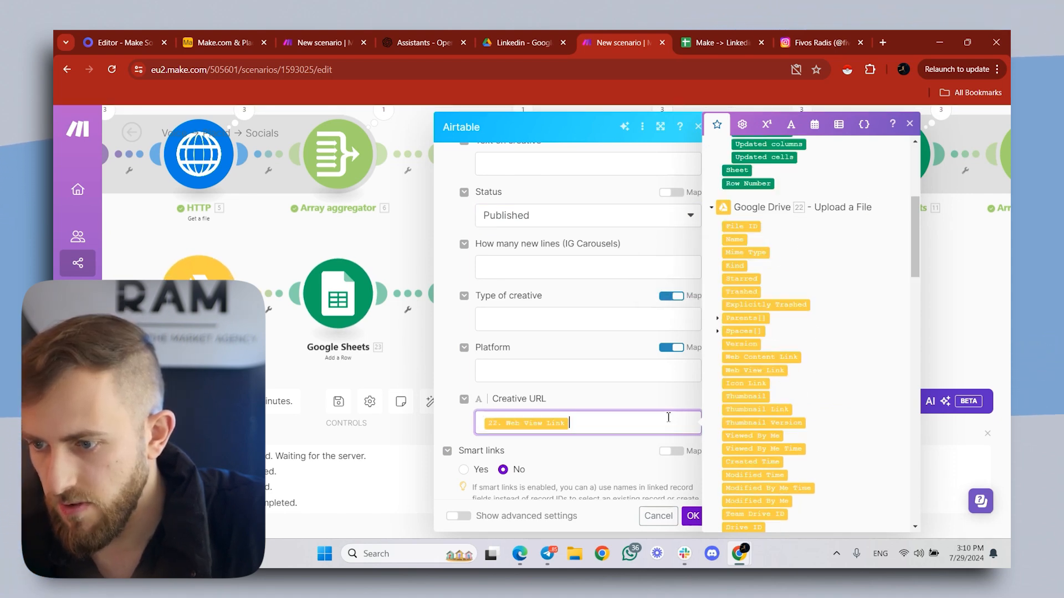
left_click(692, 516)
- Check the Approved records' creative types and platforms in the Airtable base, and return to the Make scenario
scroll(640, 333, "down", 3)
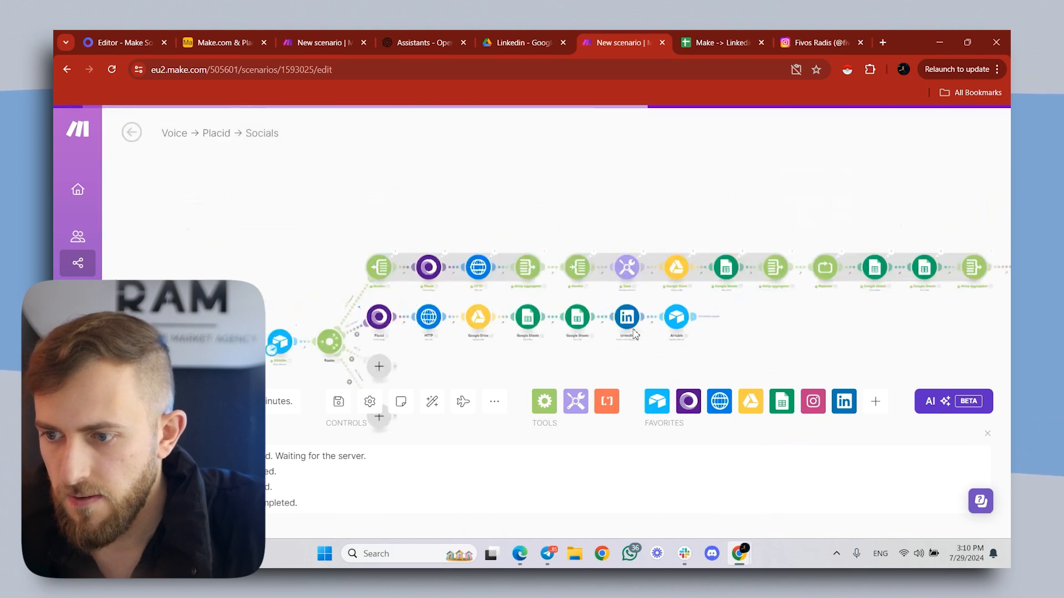
left_click(228, 38)
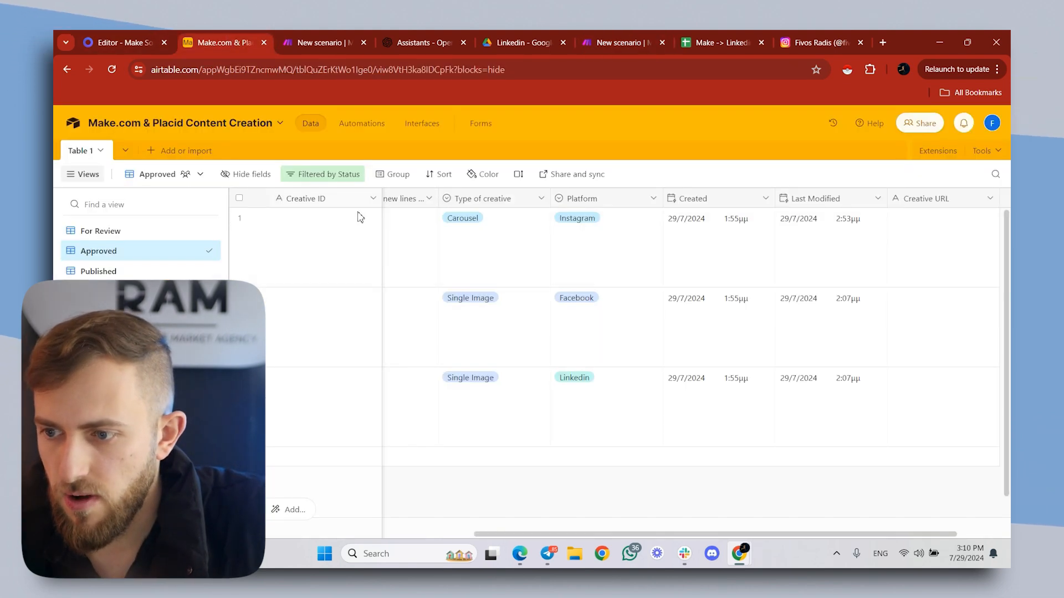
left_click(650, 36)
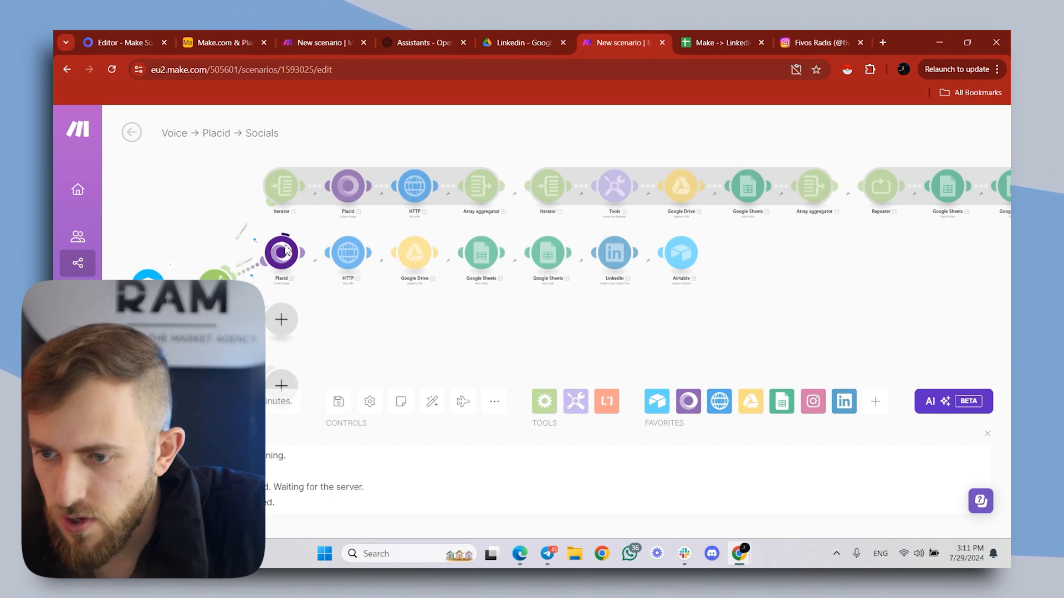
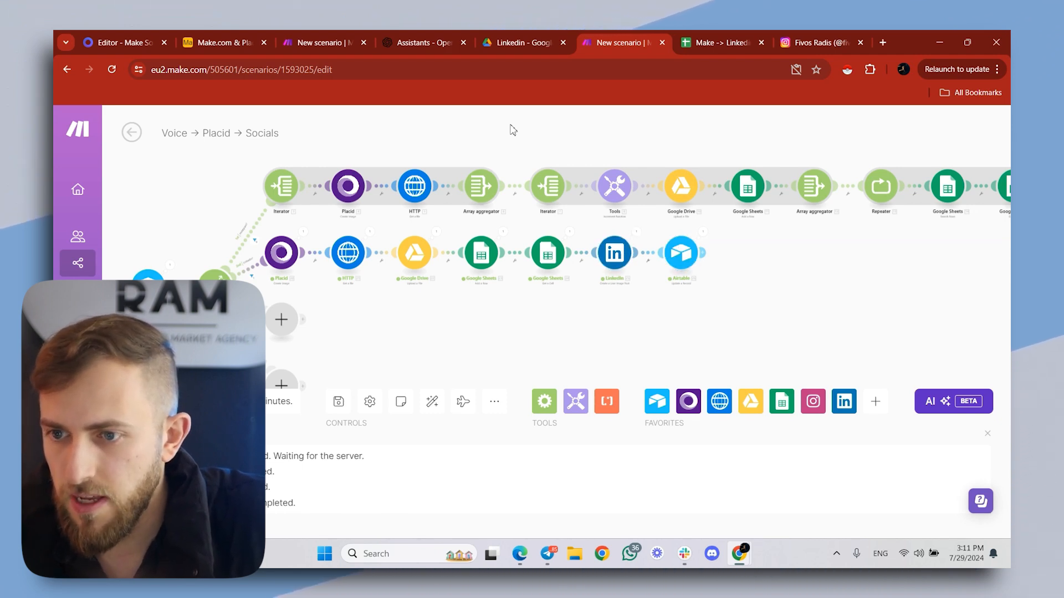
- Open the LinkedIn profile in a new tab and check the newly published post's caption and image
left_click(883, 42)
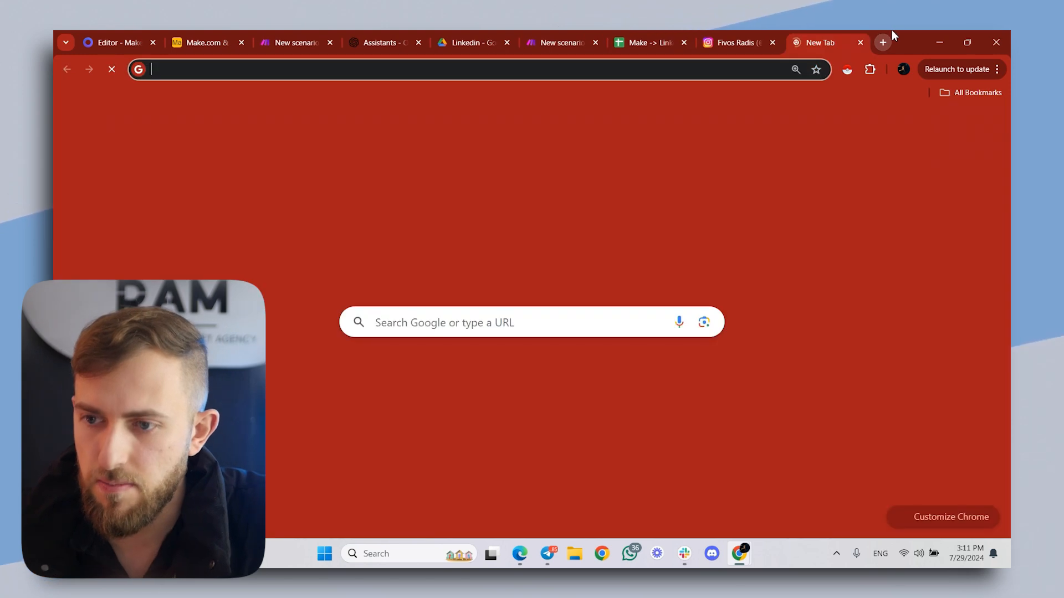
type("lin")
key("Return")
left_click(440, 300)
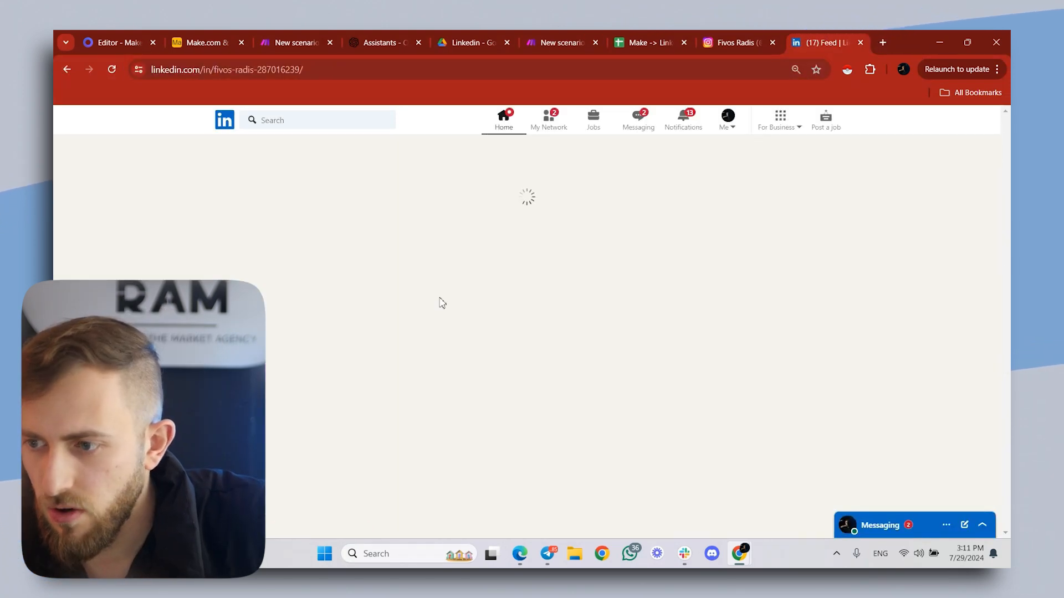
scroll(443, 304, "down", 2)
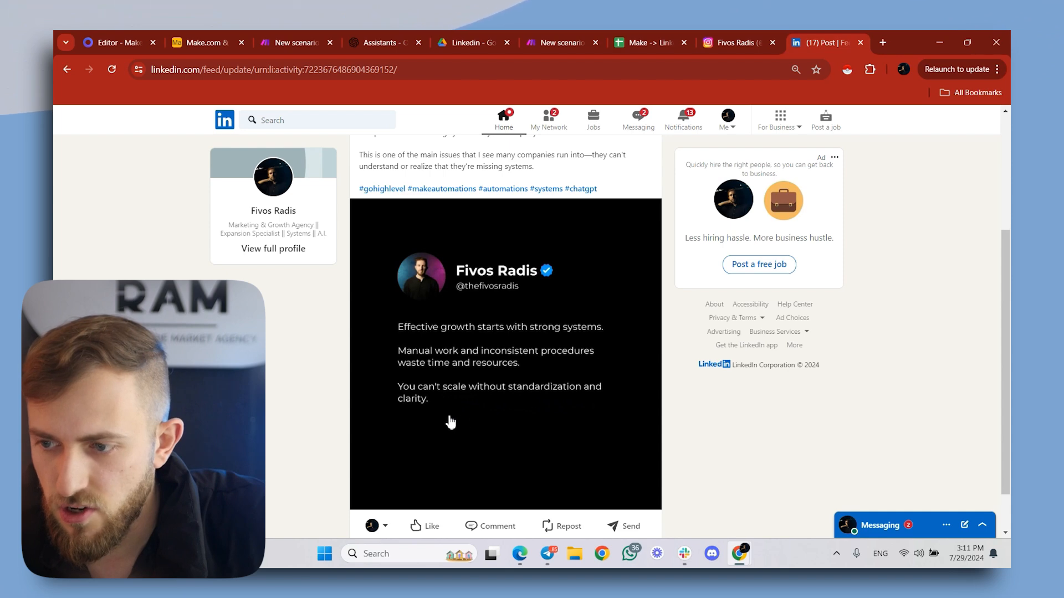
scroll(451, 422, "up", 3)
left_click_drag(359, 196, 537, 355)
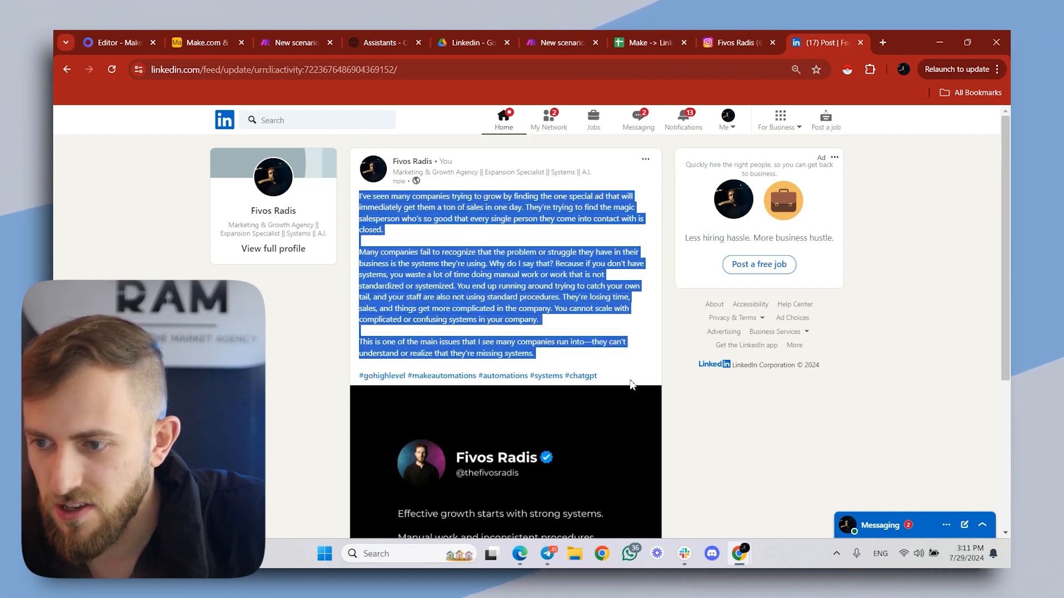
left_click(609, 334)
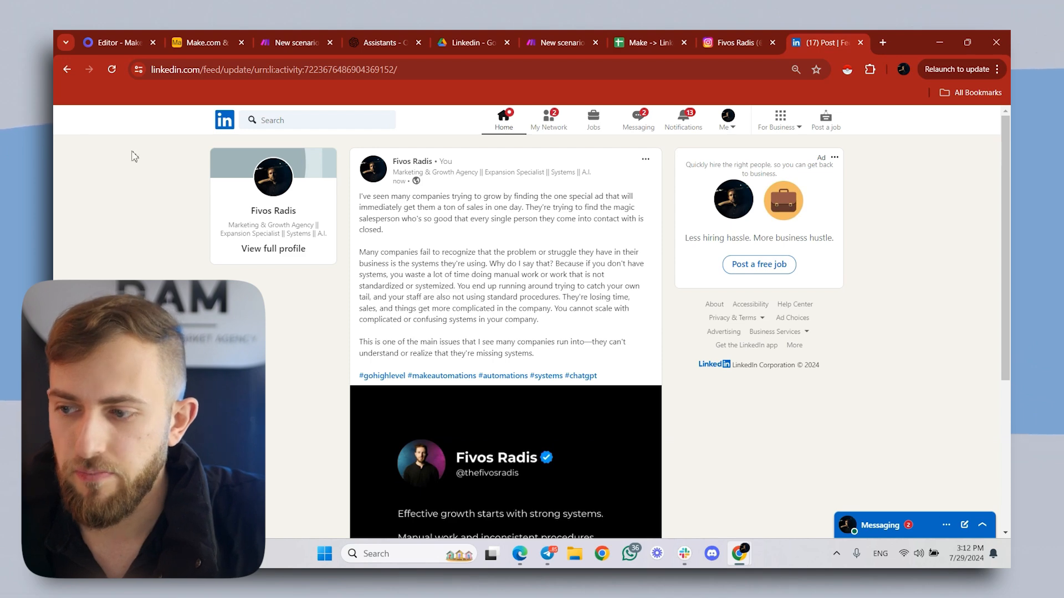
- Return to the Make scenario and add a Placid Create Image module using the X Template on the router's third branch
left_click(559, 42)
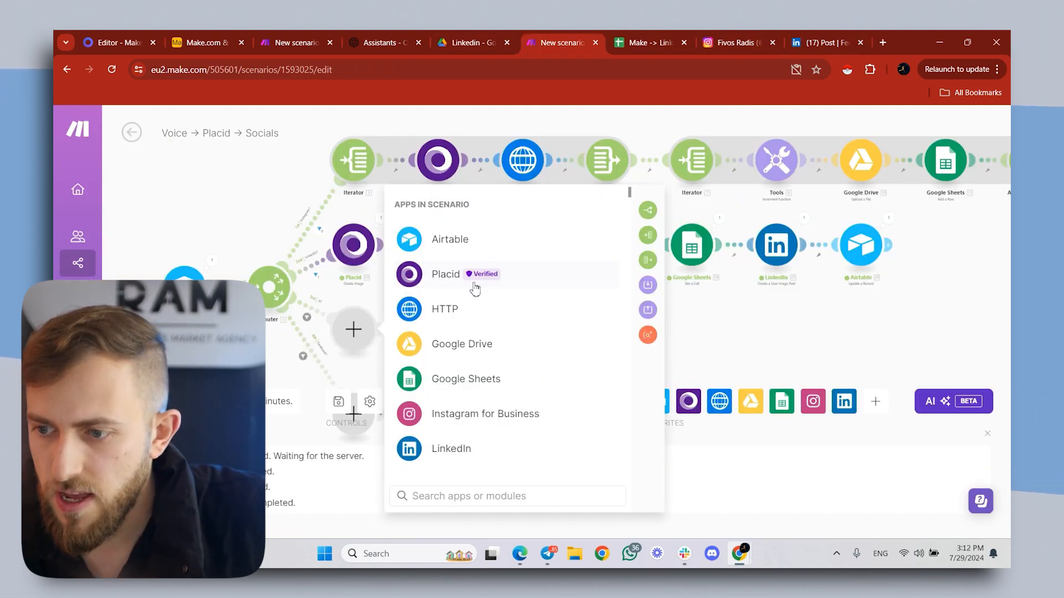
left_click(465, 278)
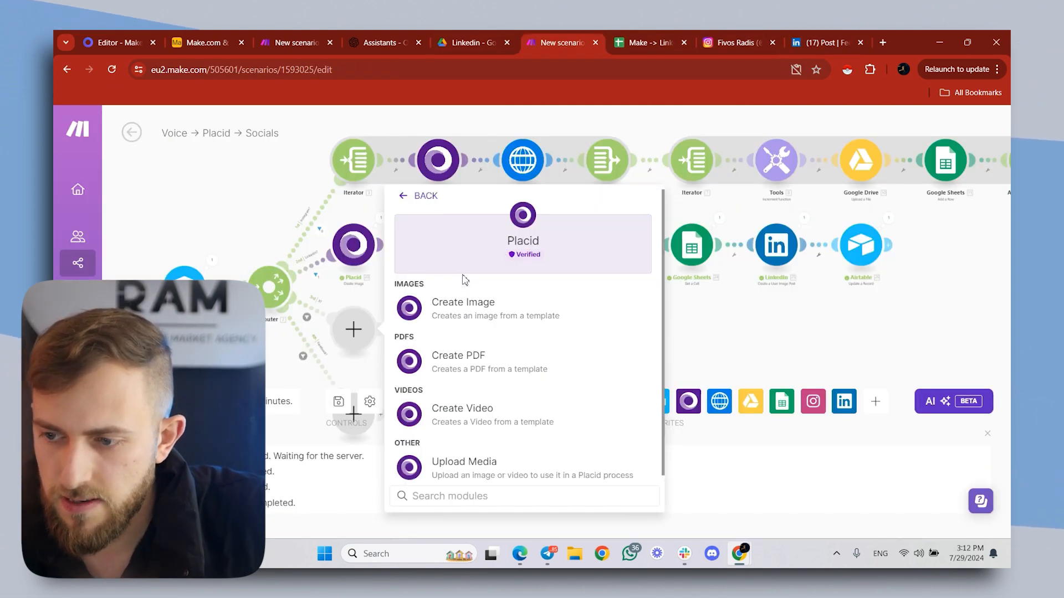
left_click(501, 321)
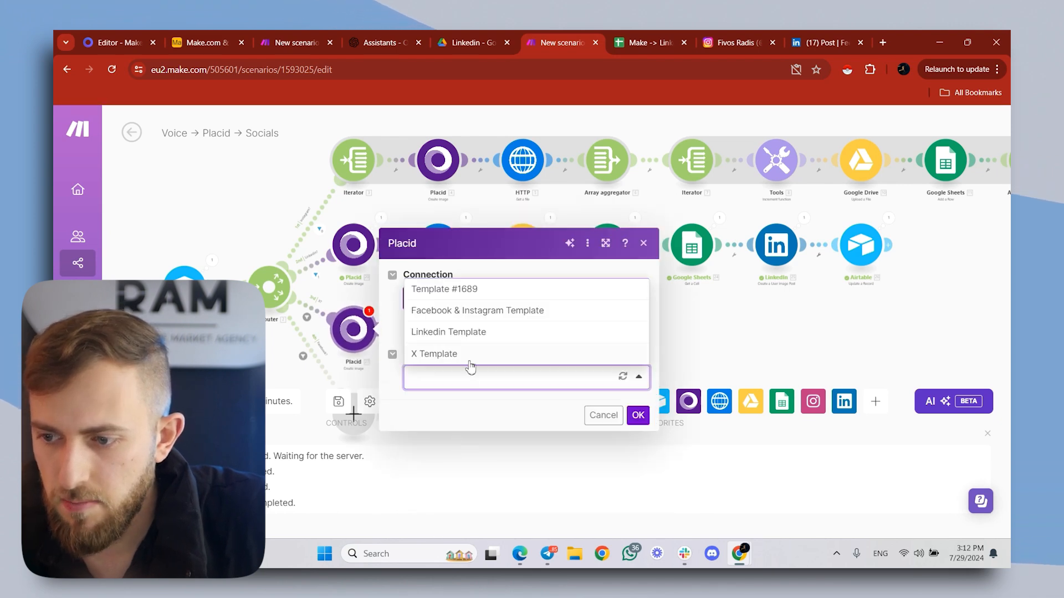
left_click(470, 358)
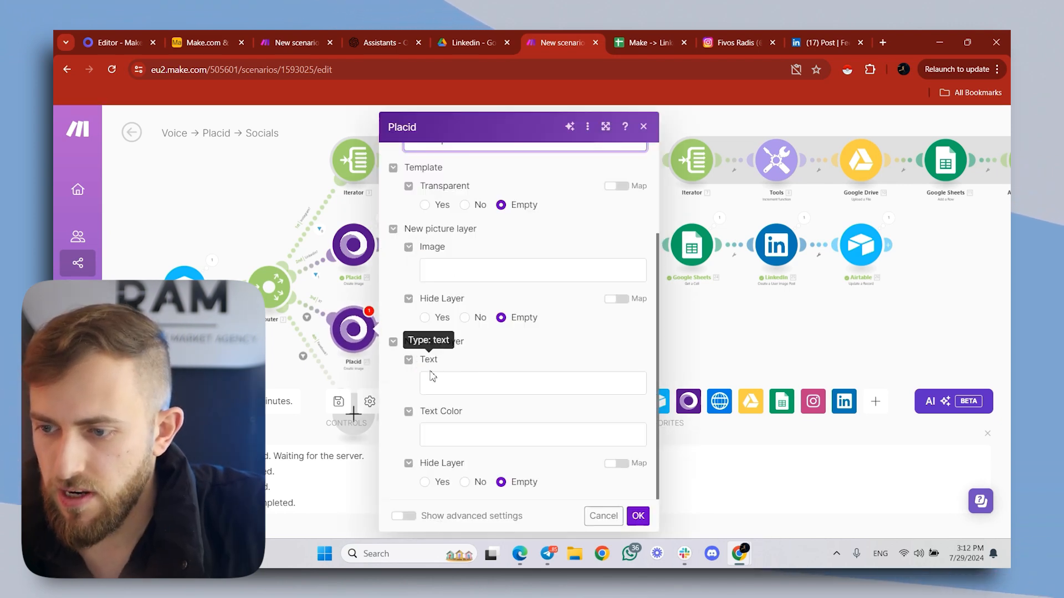
- Map the new text layer's Text to Airtable's Text on creative and save the Placid module
left_click(464, 381)
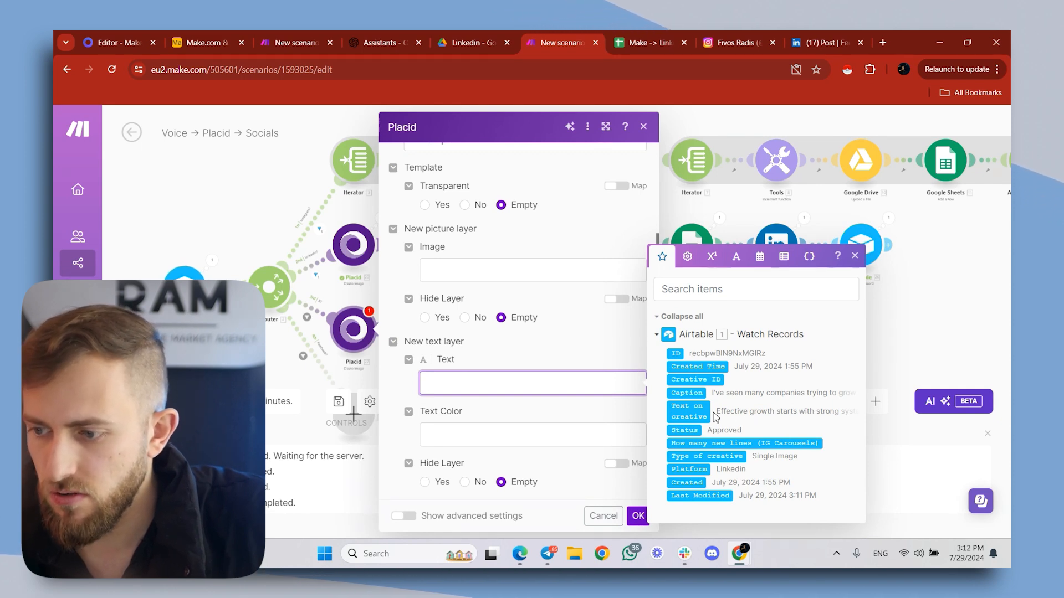
left_click(754, 411)
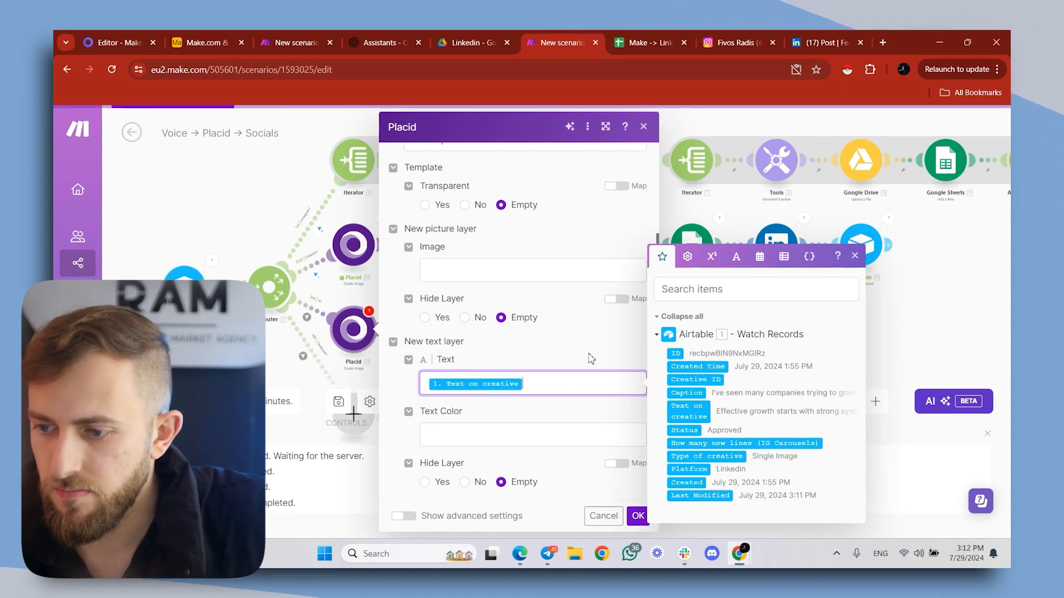
left_click(638, 516)
- Add an HTTP Get a file module after the third branch's Placid module, with its URL mapped to Placid's Image URL
left_click(382, 329)
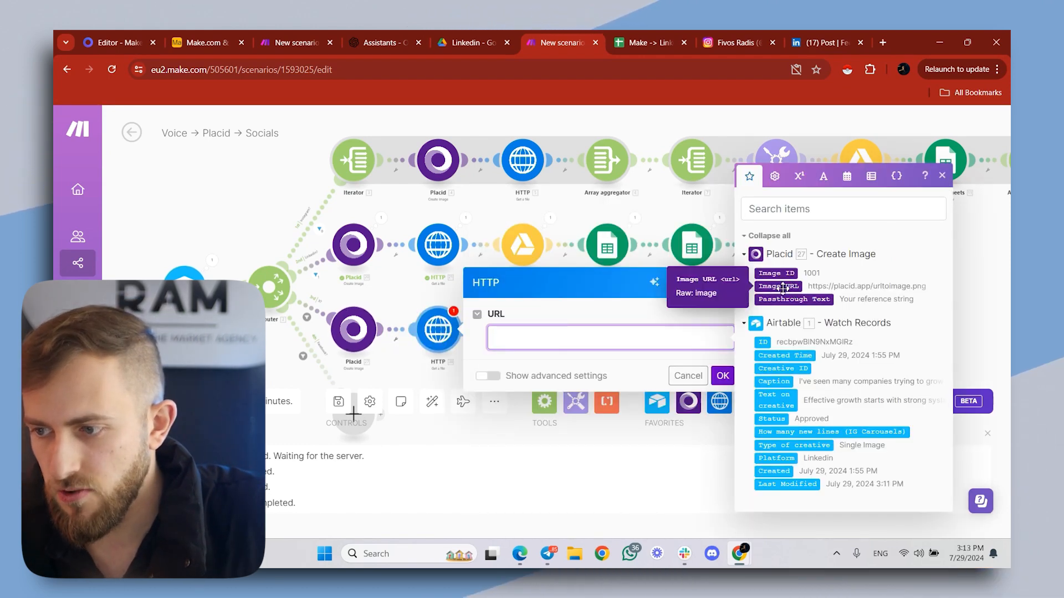
left_click(787, 286)
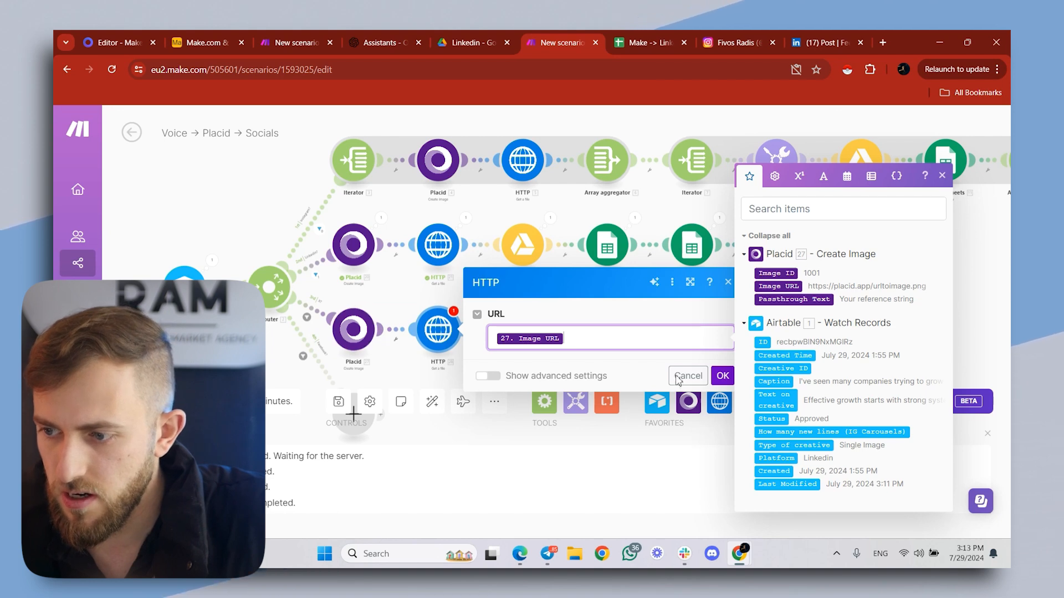
left_click(723, 376)
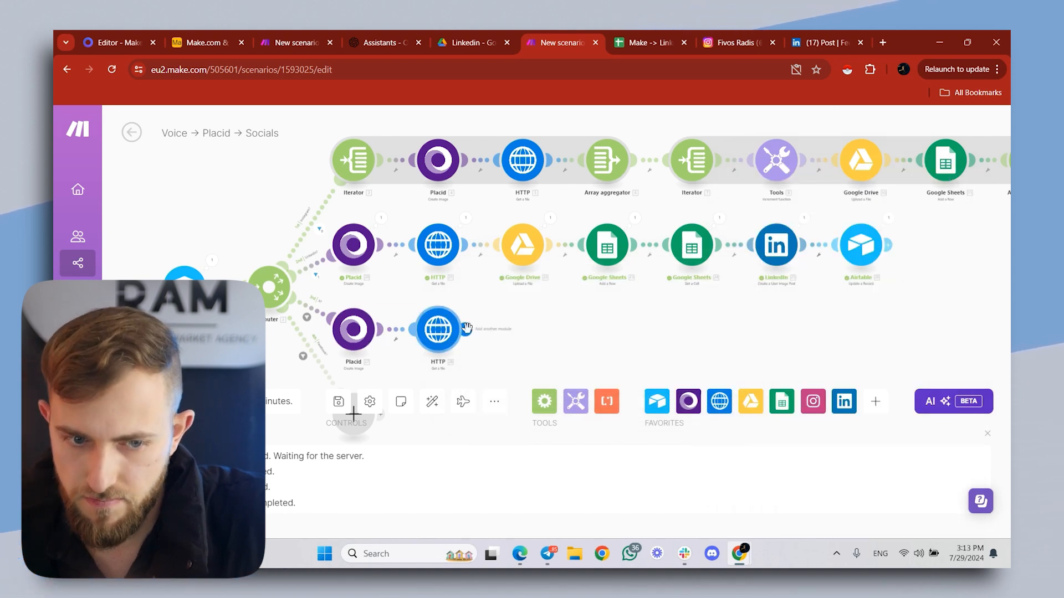
- Add a Google Drive Upload a File module after the HTTP module on the third branch
left_click(466, 328)
left_click(632, 342)
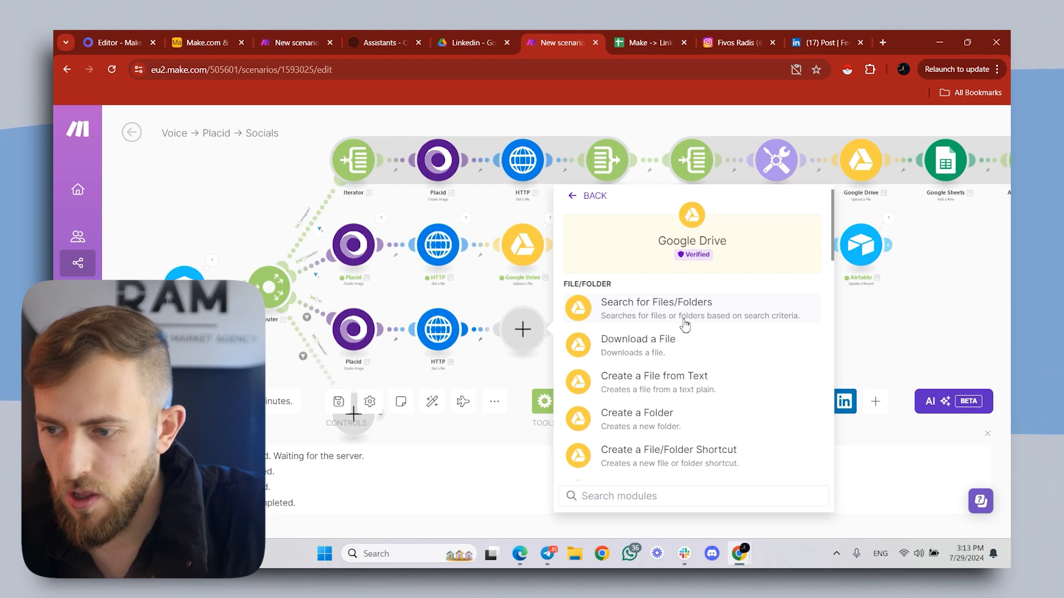
scroll(685, 325, "down", 5)
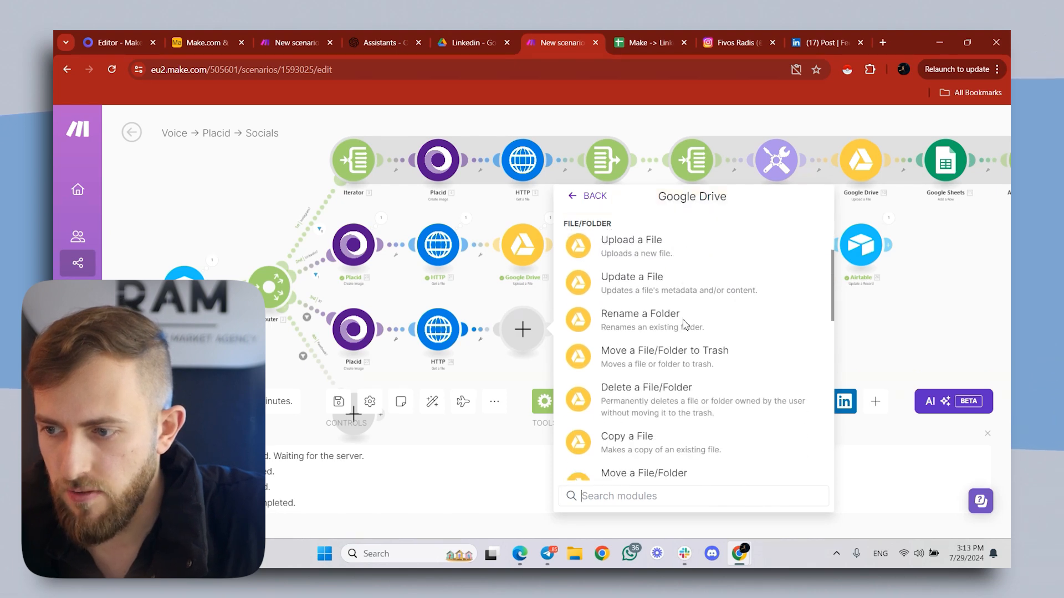
left_click(692, 250)
- In Google Drive, open the X folder inside Placid Content and open its Make -> X (Placid) spreadsheet
left_click(473, 43)
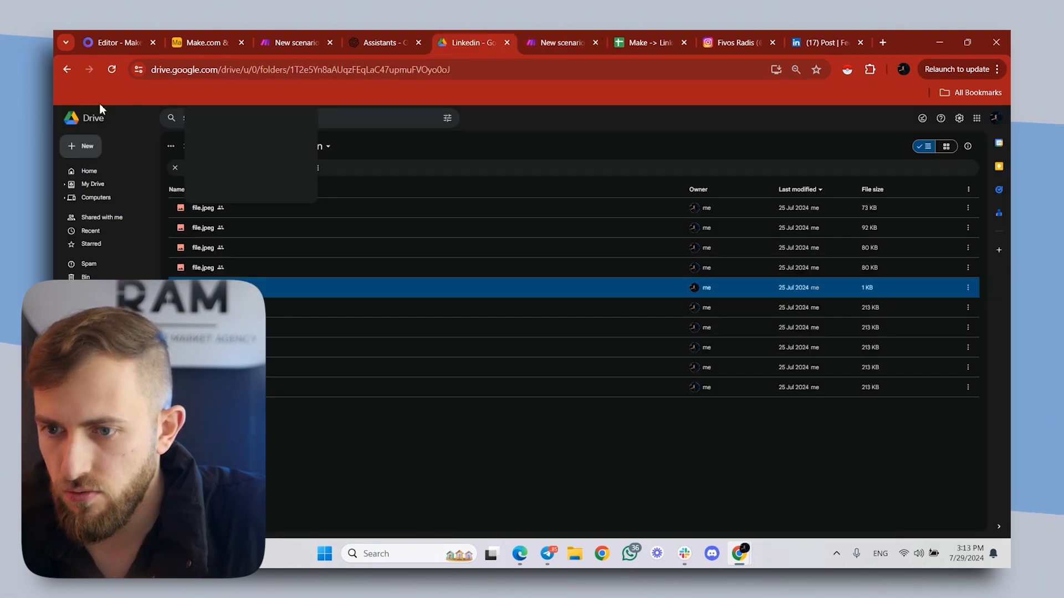
left_click(74, 71)
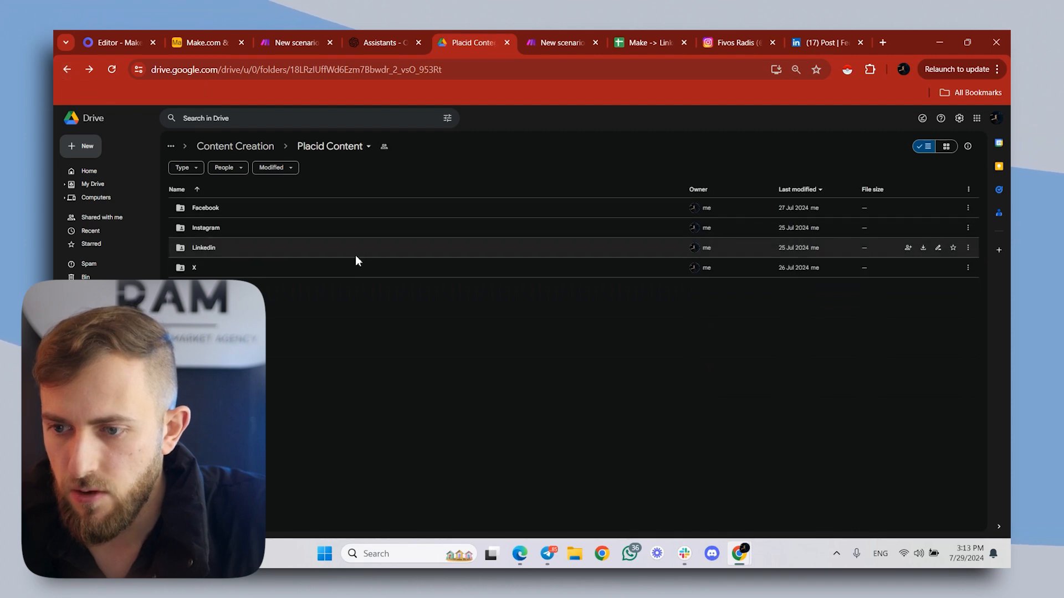
double_click(216, 264)
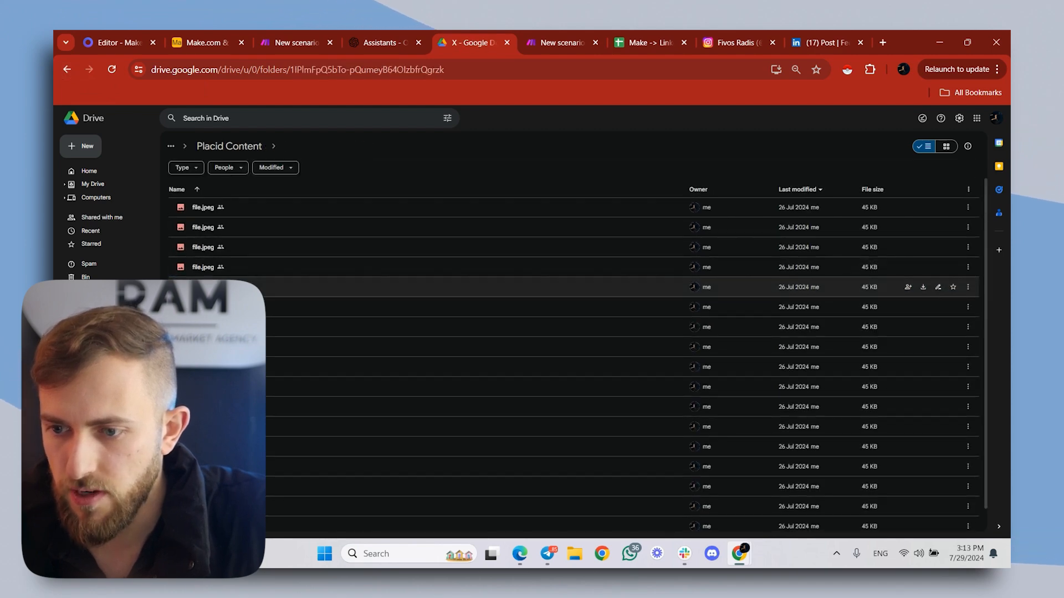
scroll(217, 278, "down", 2)
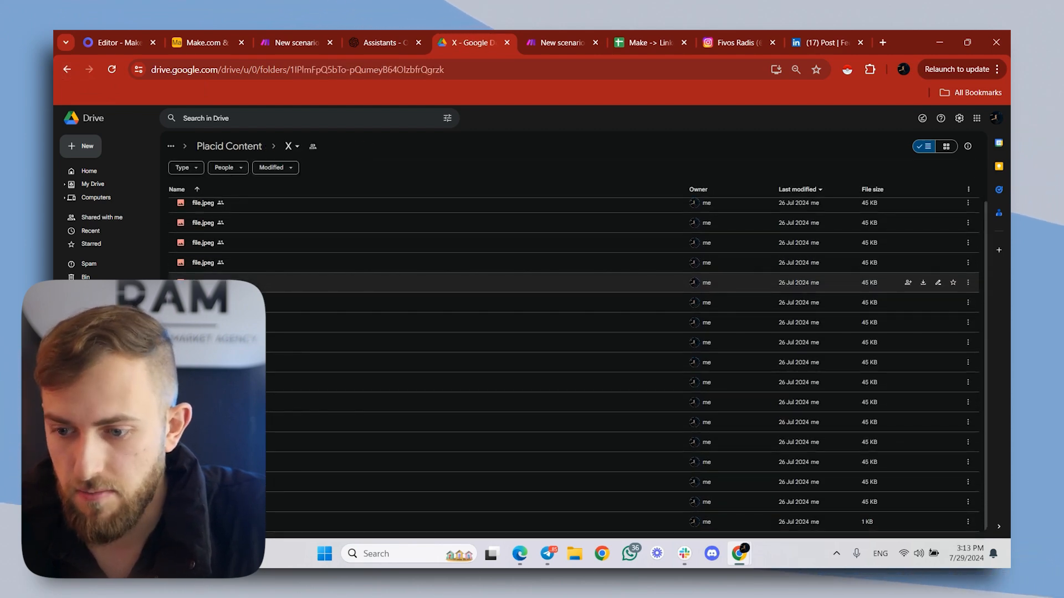
double_click(218, 521)
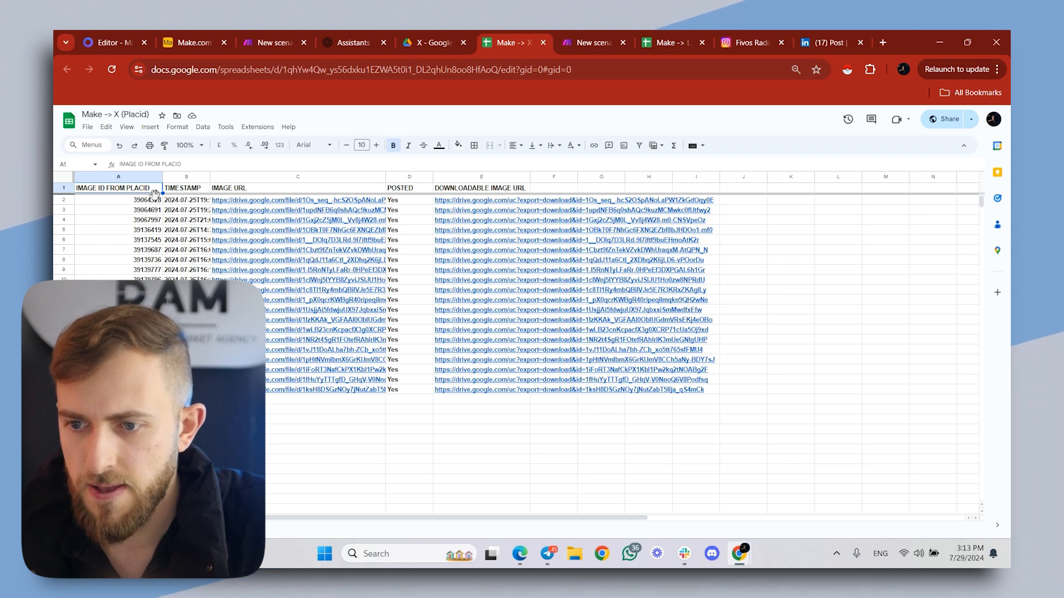
- Copy the X folder's ID from its URL, enter it as the Google Drive upload's Folder ID, and save the module
left_click(445, 34)
left_click(511, 34)
left_click(435, 36)
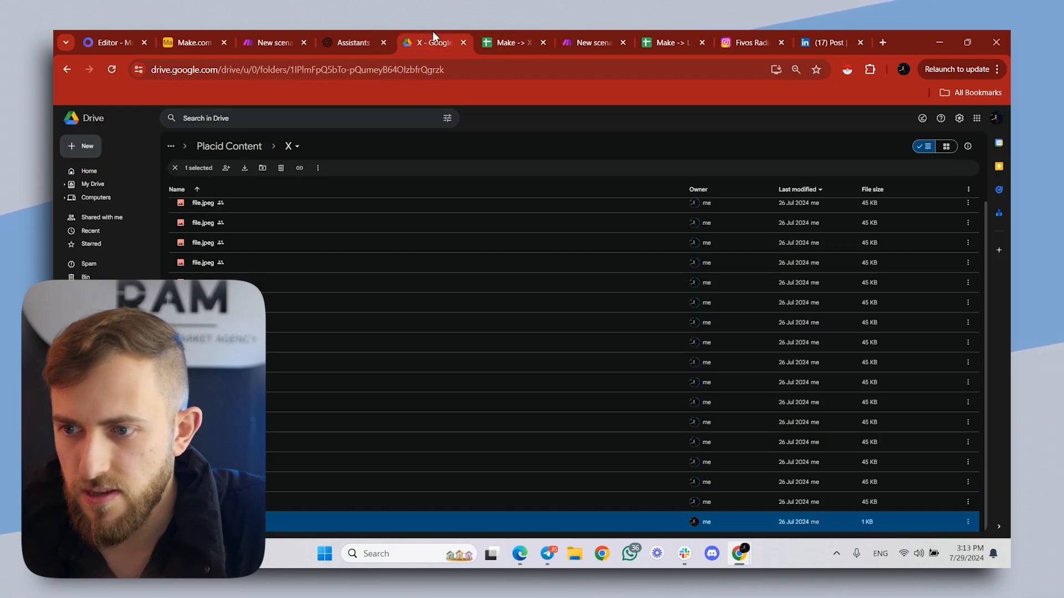
left_click_drag(292, 73, 473, 71)
left_click(510, 42)
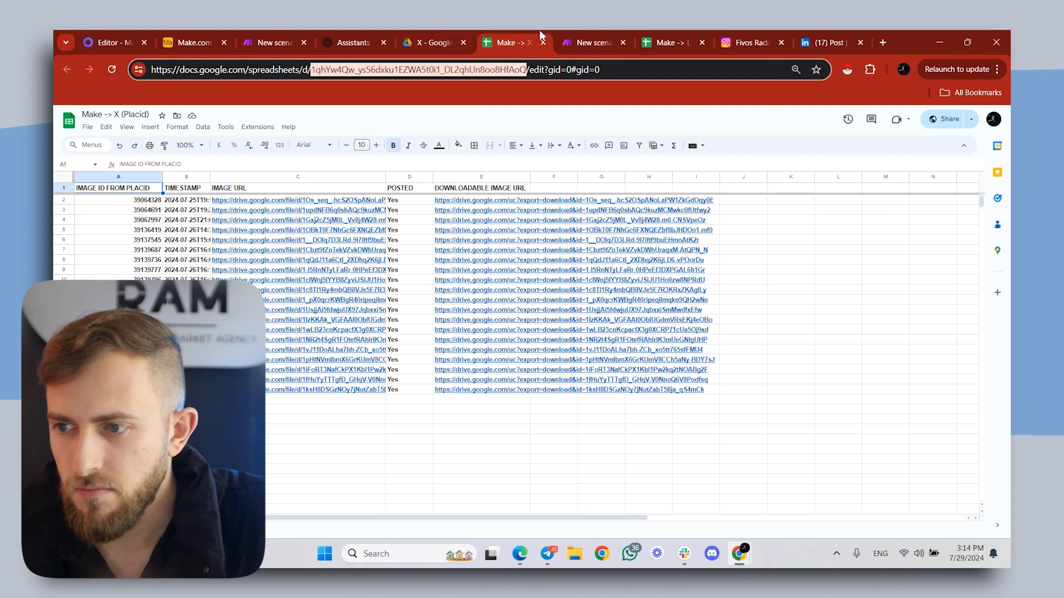
left_click(562, 44)
left_click(617, 364)
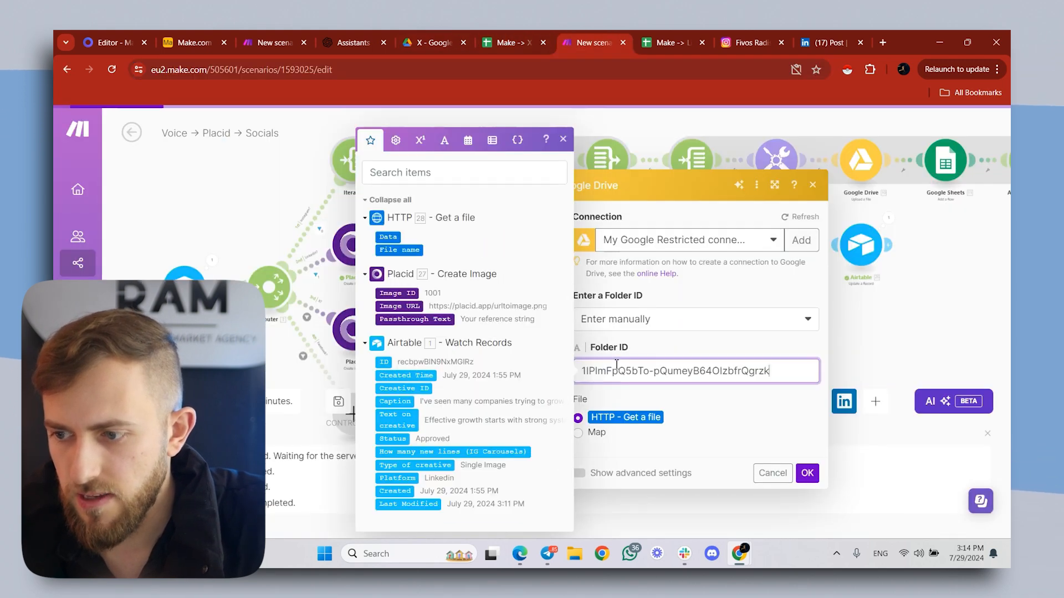
left_click(682, 346)
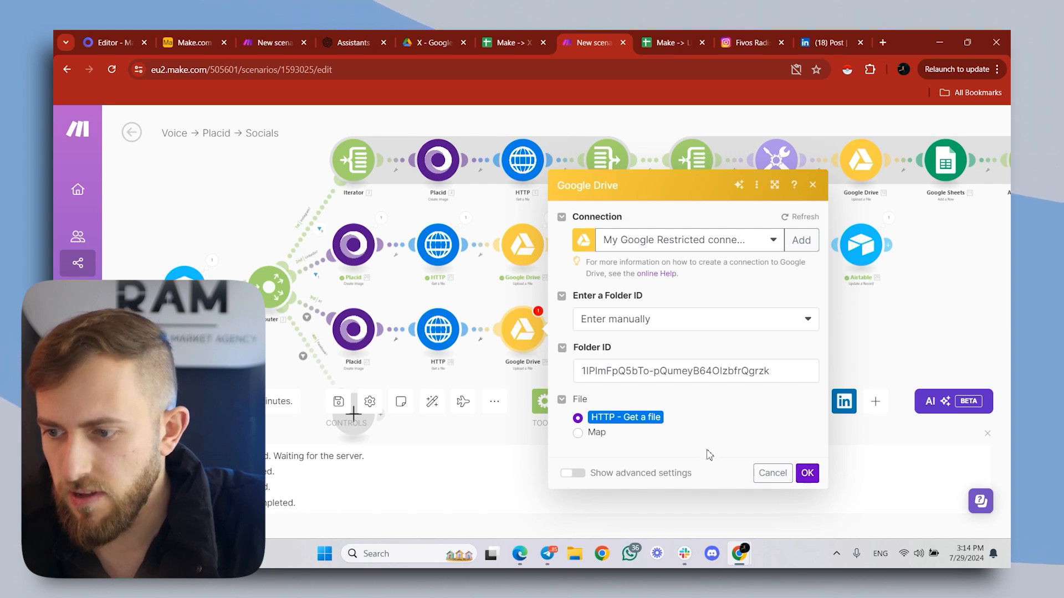
left_click(807, 475)
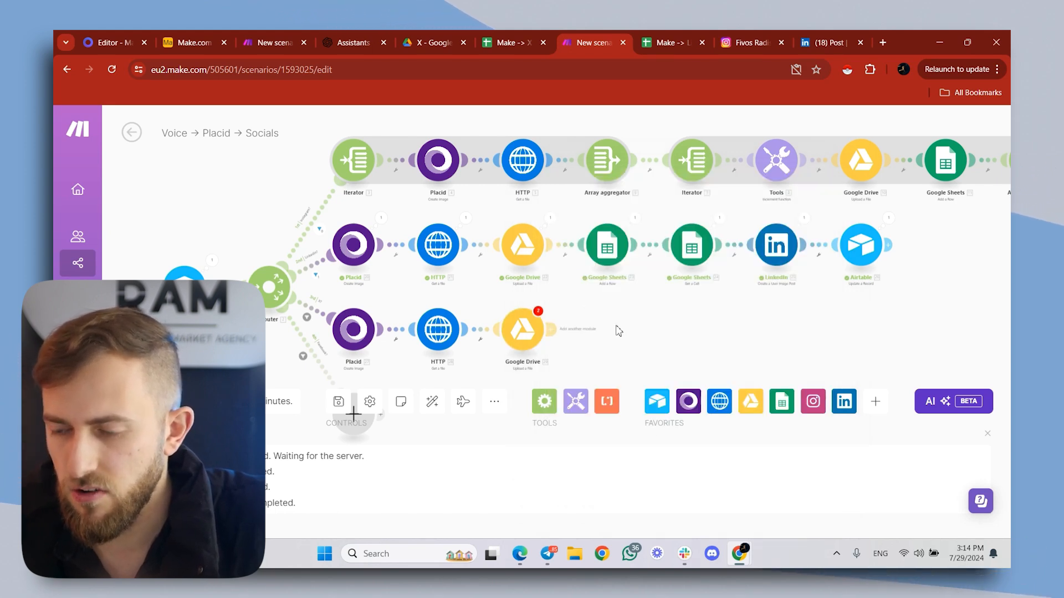
- Add a Google Sheets Add a Row module after the new Google Drive upload and set its method to Enter manually
left_click(579, 327)
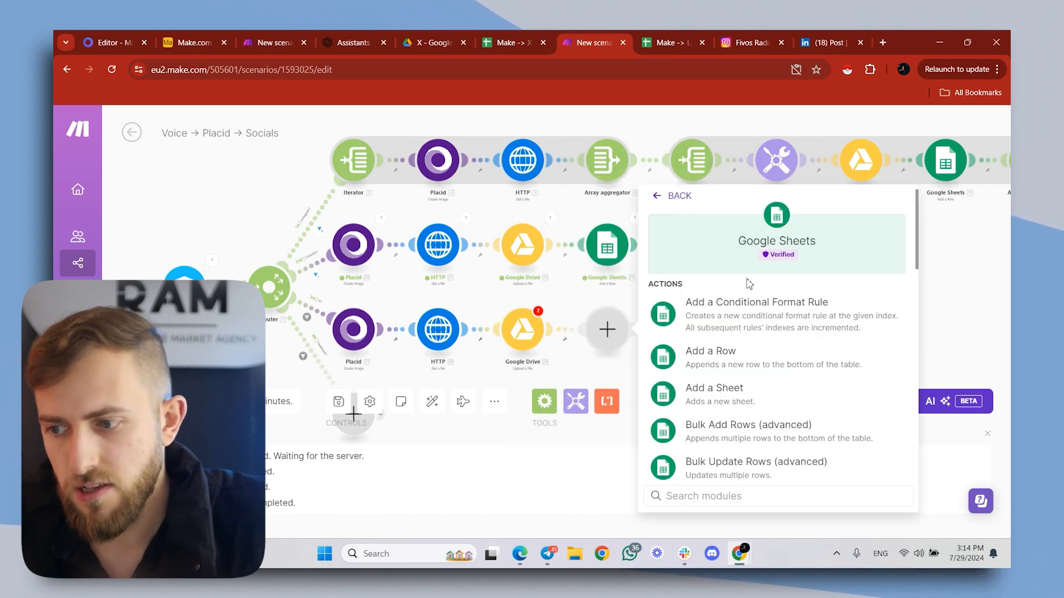
left_click(738, 358)
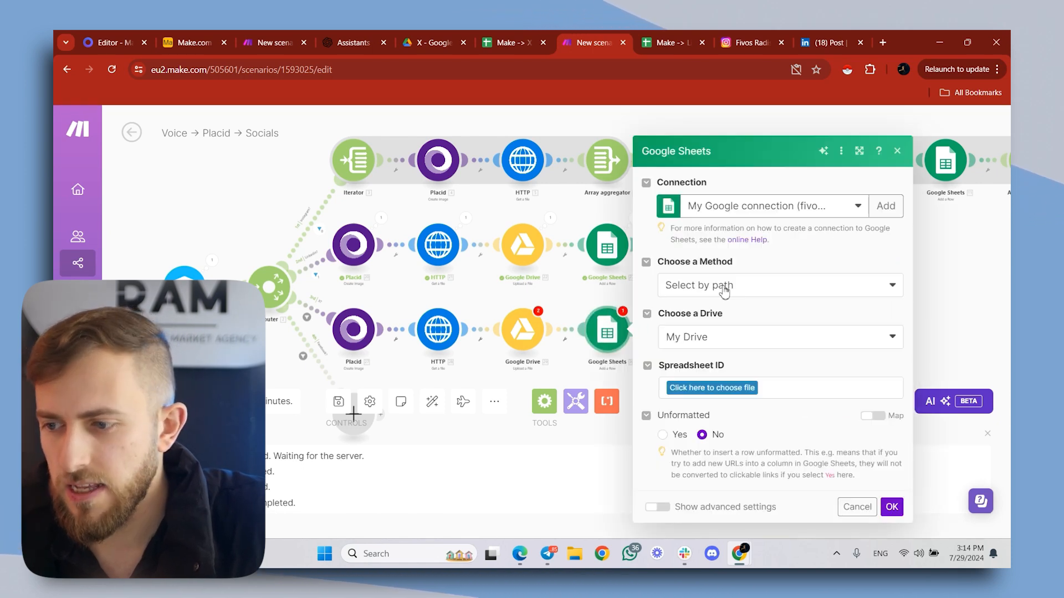
left_click(724, 286)
left_click(719, 350)
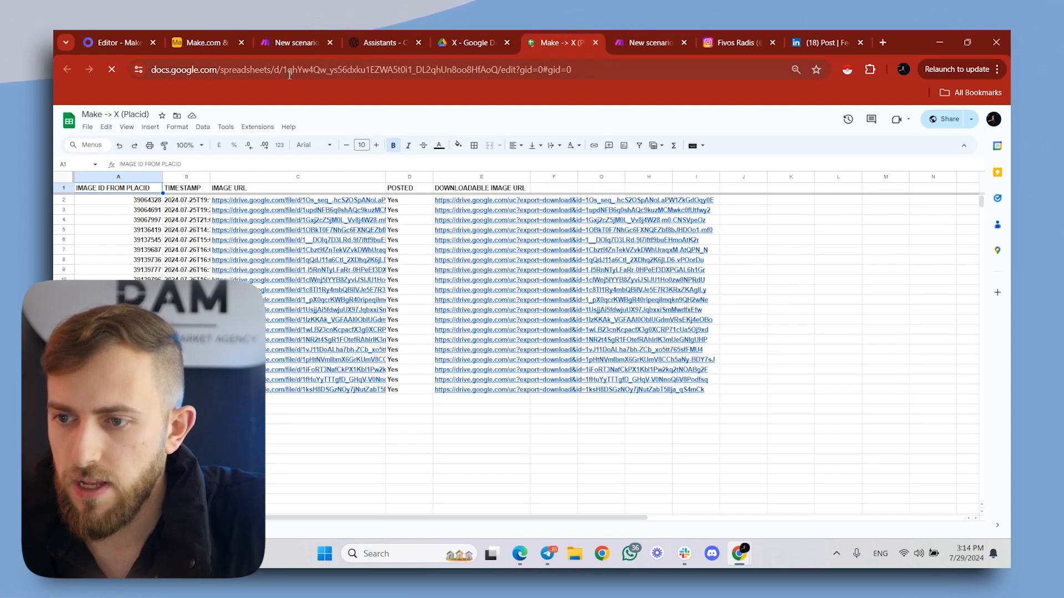
- Copy the Make -> X (Placid) spreadsheet's ID from its URL and enter it as the Google Sheets module's Spreadsheet
left_click_drag(283, 70, 502, 70)
key("ctrl+c")
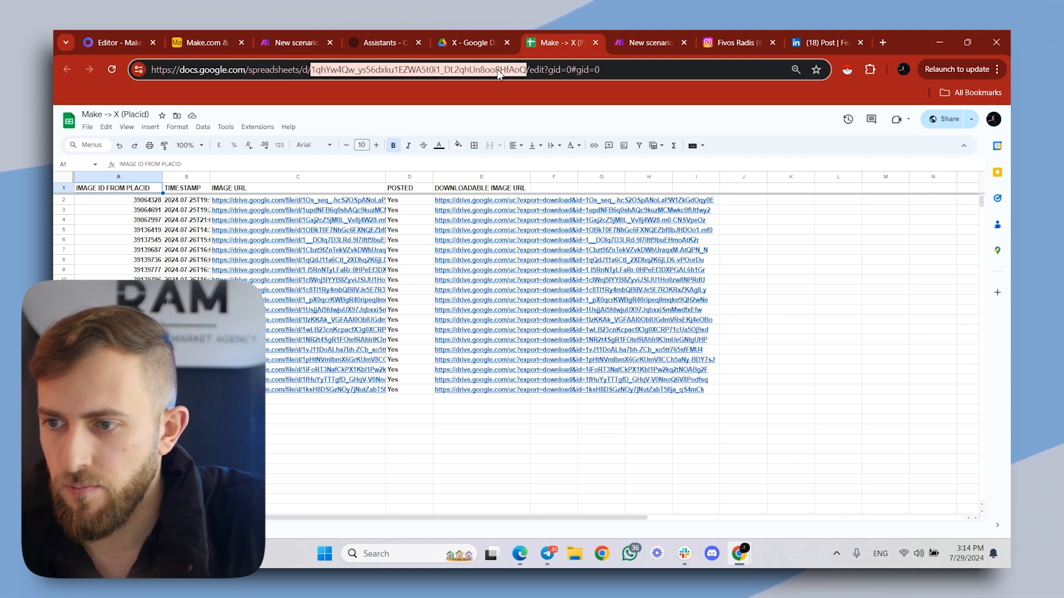
left_click(647, 38)
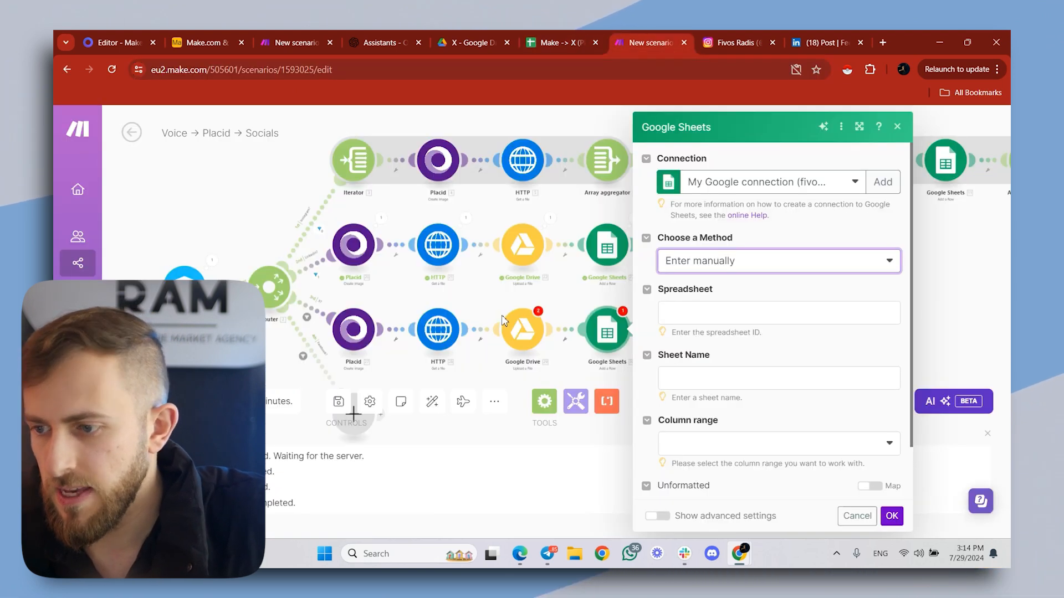
left_click(705, 310)
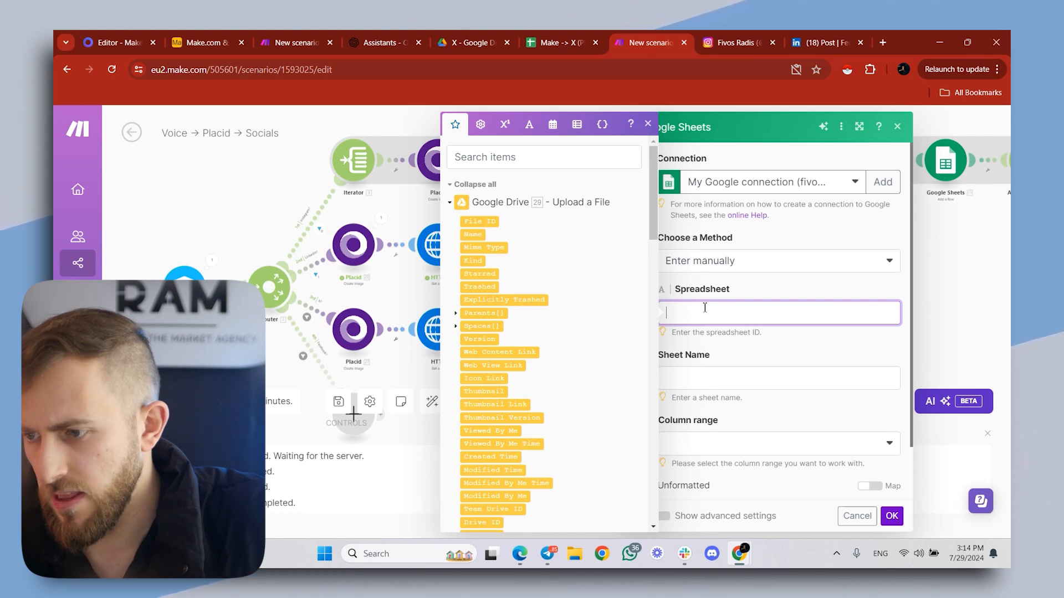
key("ctrl+v")
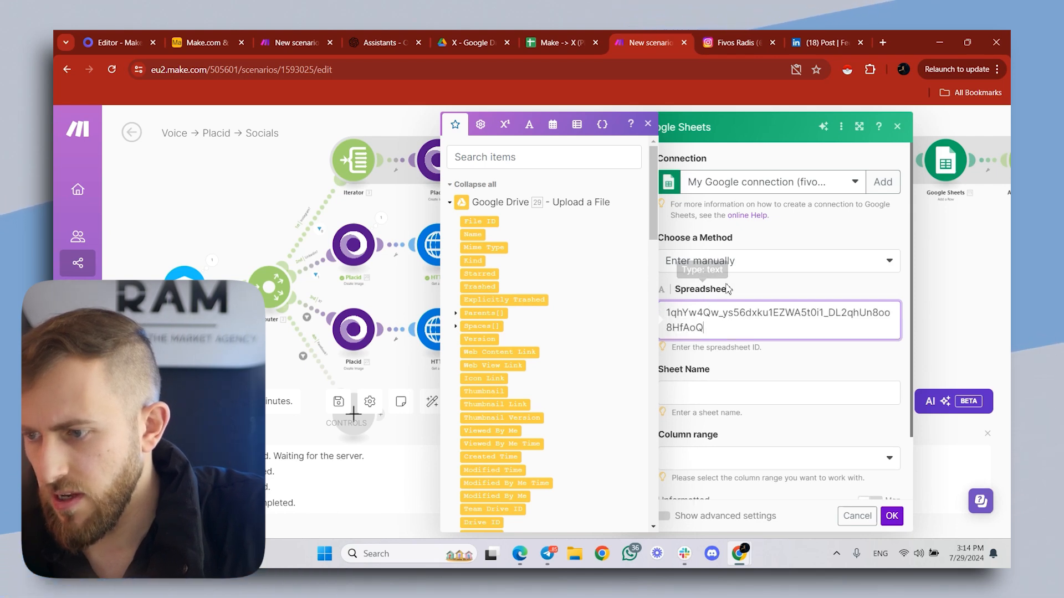
left_click(723, 288)
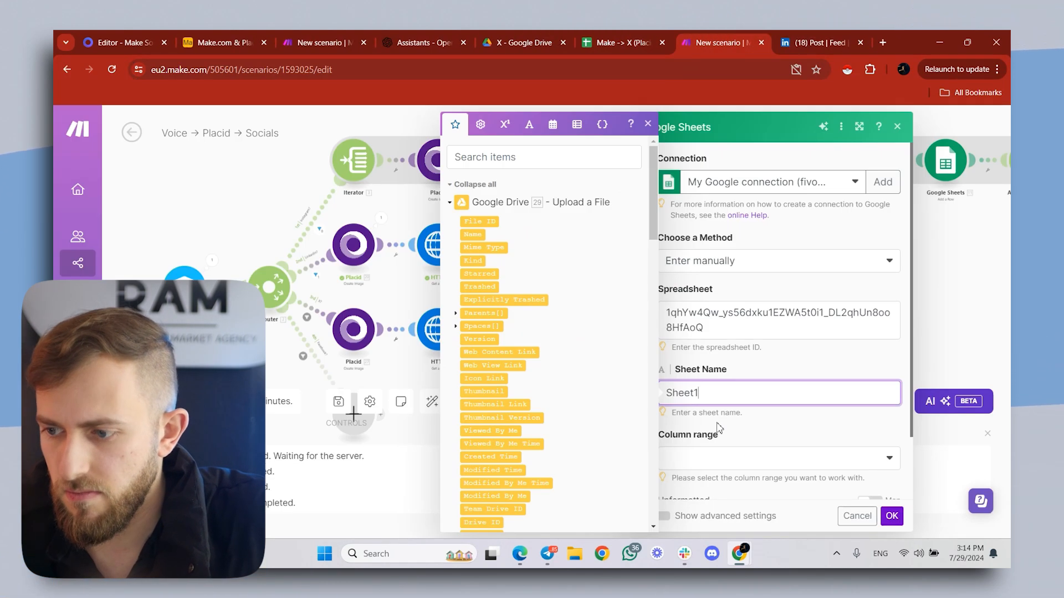
- Set the Google Sheets Add a Row module's column range to A-Z and map column A to the Placid 27 Image ID
left_click(726, 459)
left_click(726, 459)
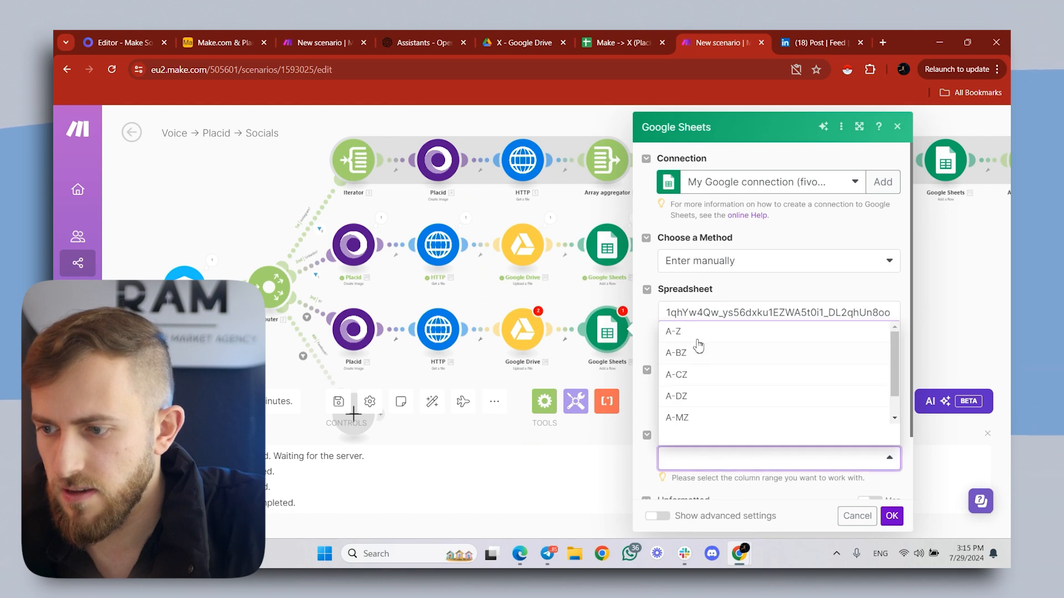
left_click(692, 331)
left_click(641, 30)
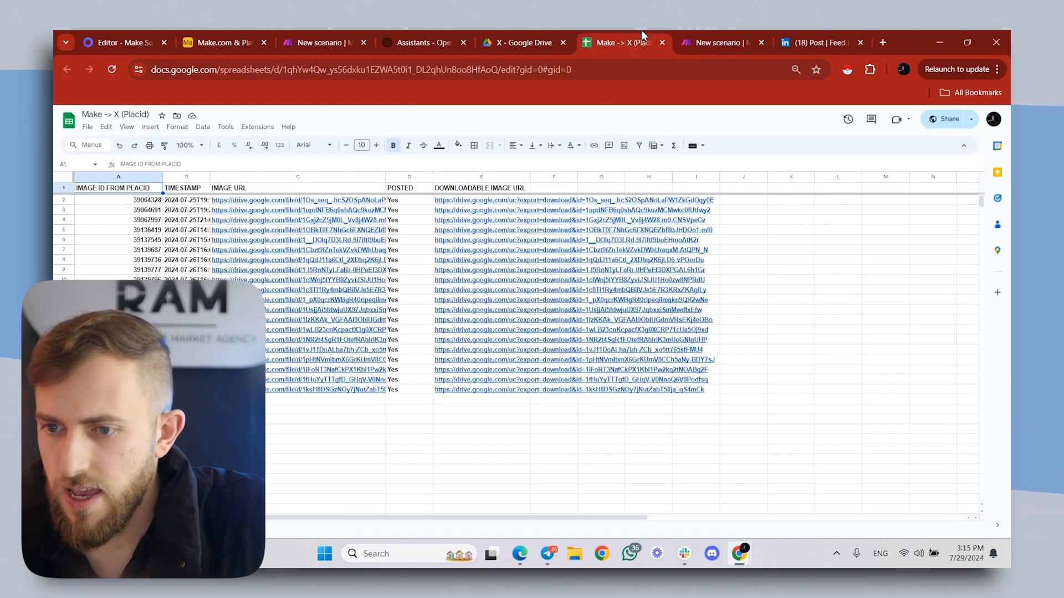
left_click(703, 37)
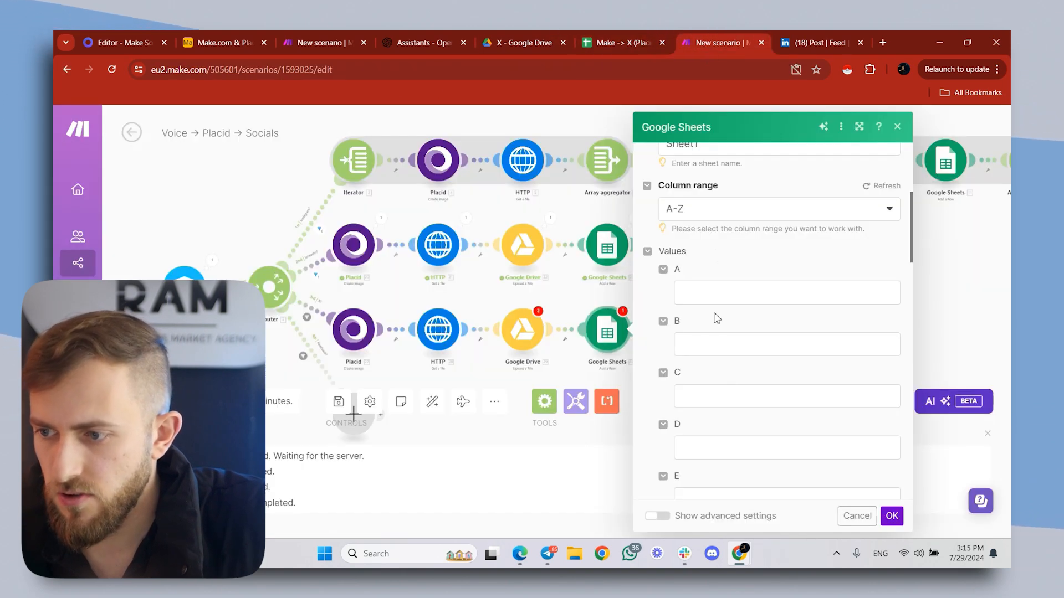
left_click(709, 295)
scroll(592, 327, "down", 10)
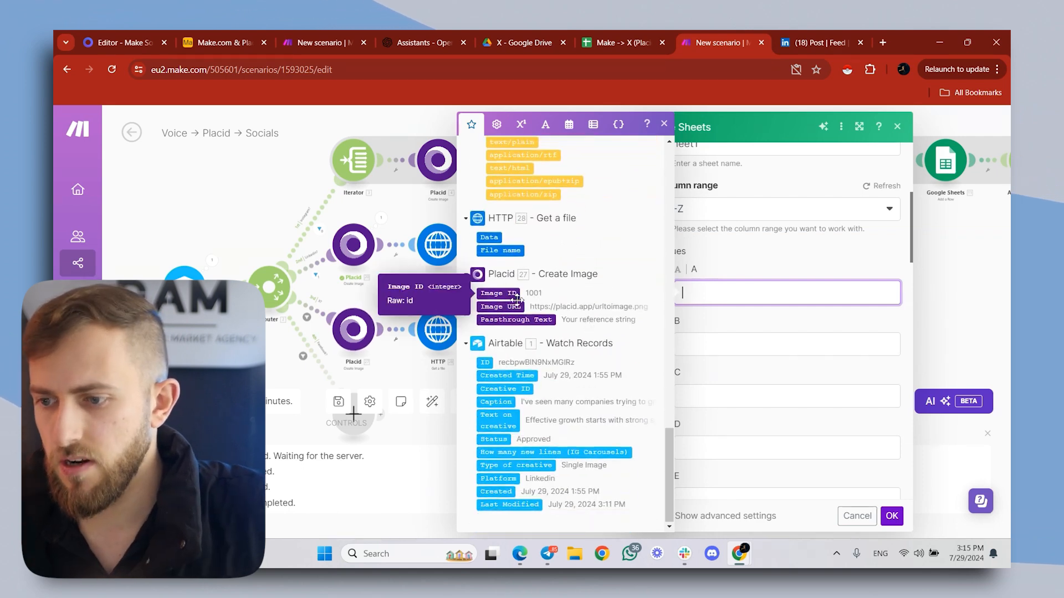
left_click(498, 293)
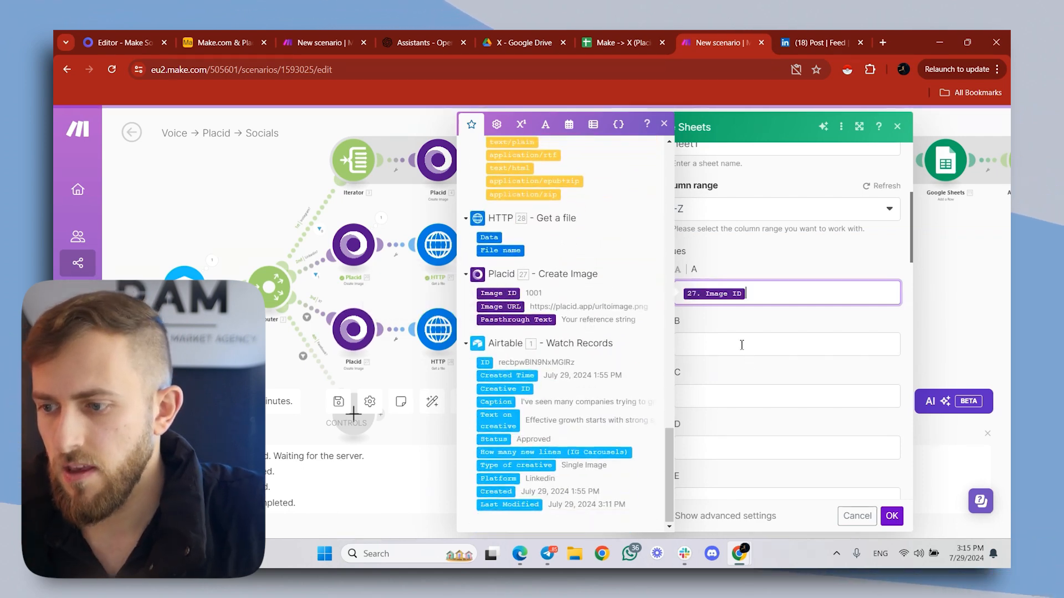
- Check the spreadsheet's second column header and map column B of the Add a Row module to the now date variable
key("Tab")
left_click(595, 37)
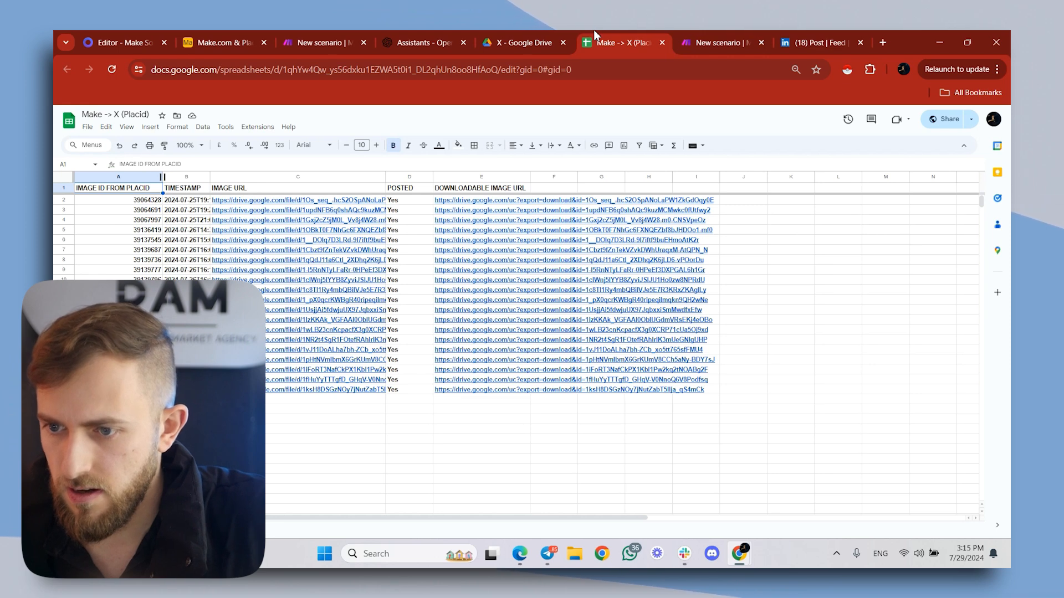
left_click(759, 37)
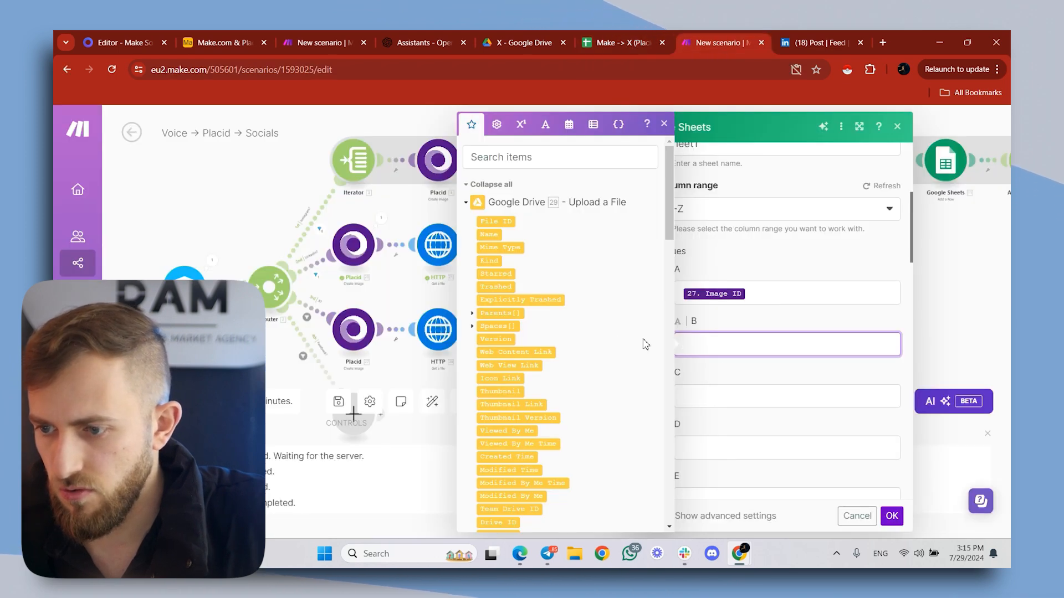
left_click(569, 124)
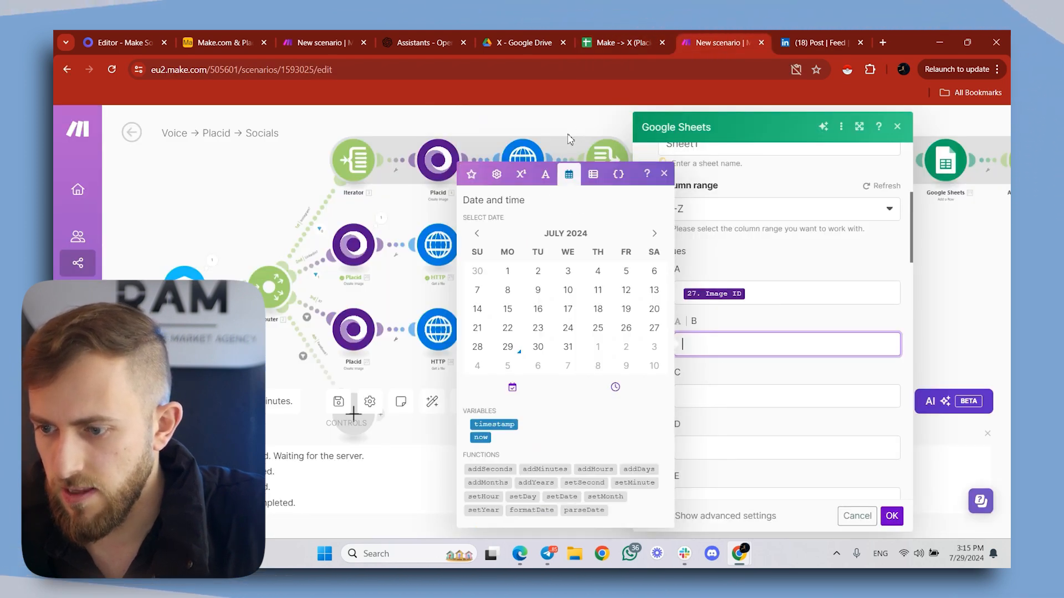
left_click(481, 438)
left_click(643, 34)
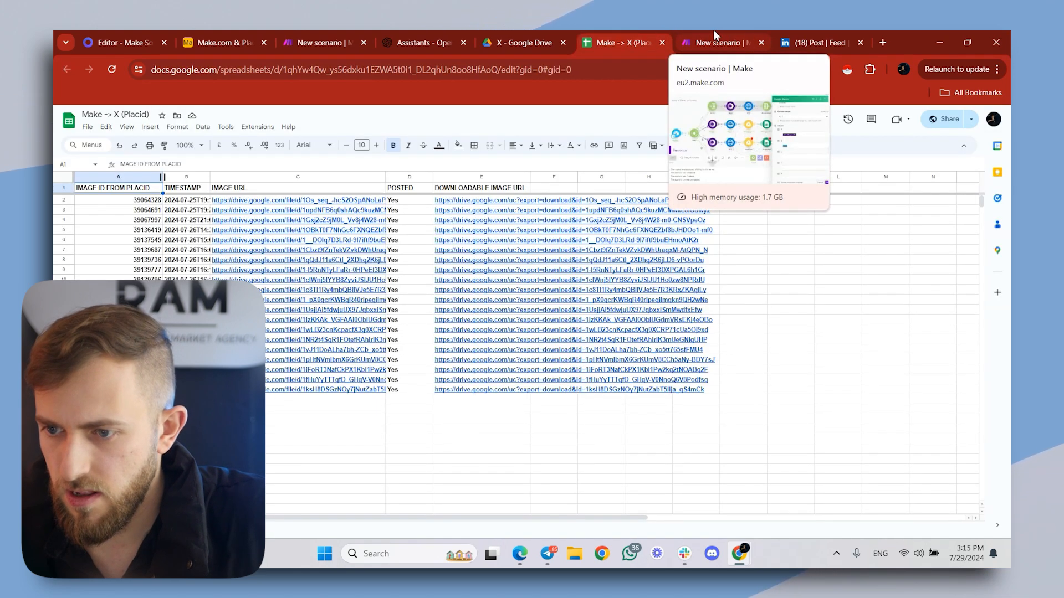
left_click(713, 39)
left_click(721, 407)
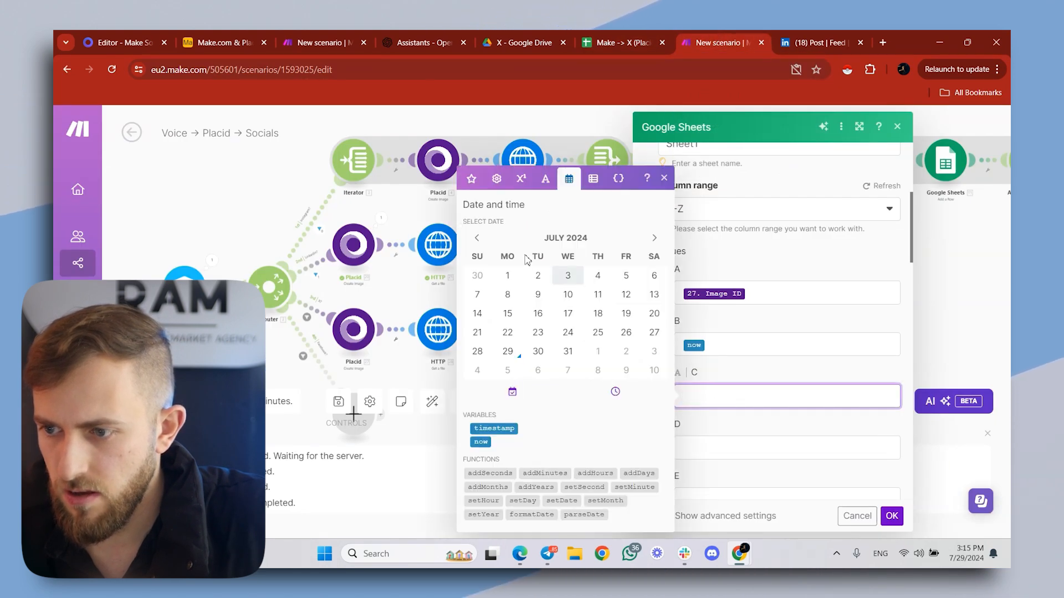
left_click(471, 182)
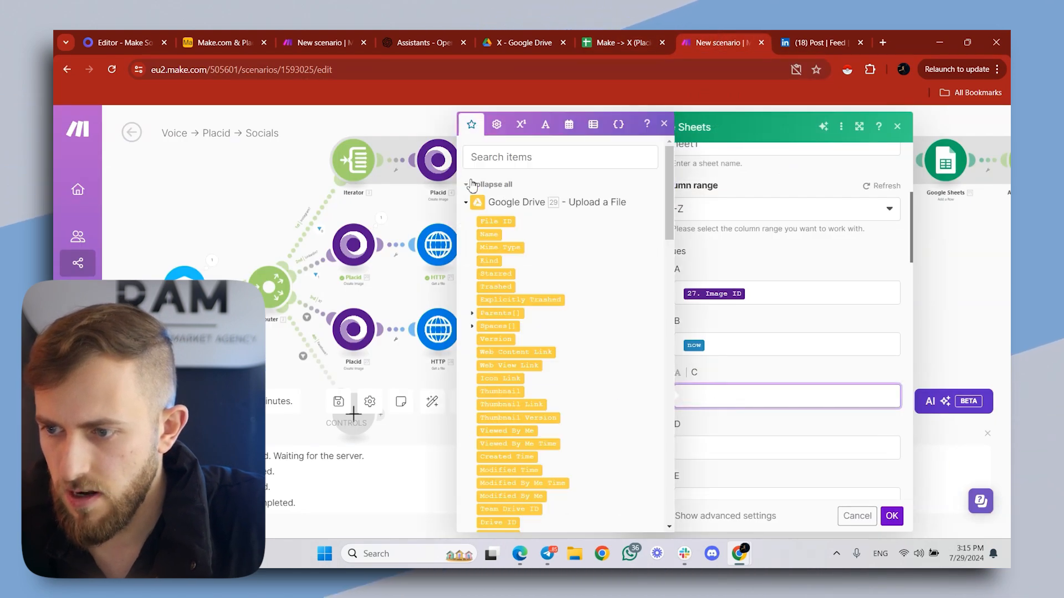
left_click(497, 221)
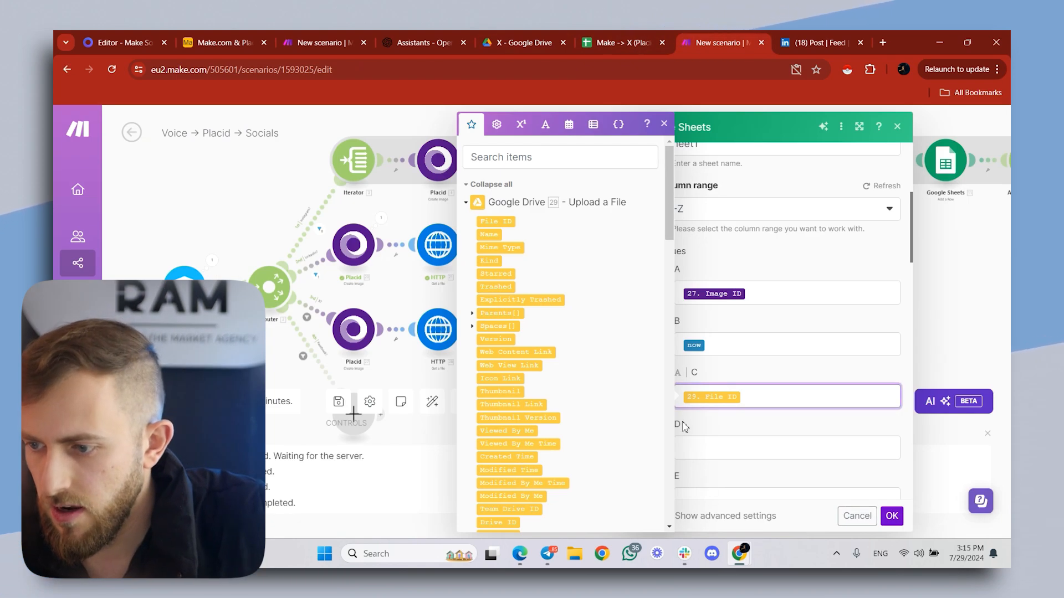
left_click(683, 397)
type("https://drive.google.com/file/d/")
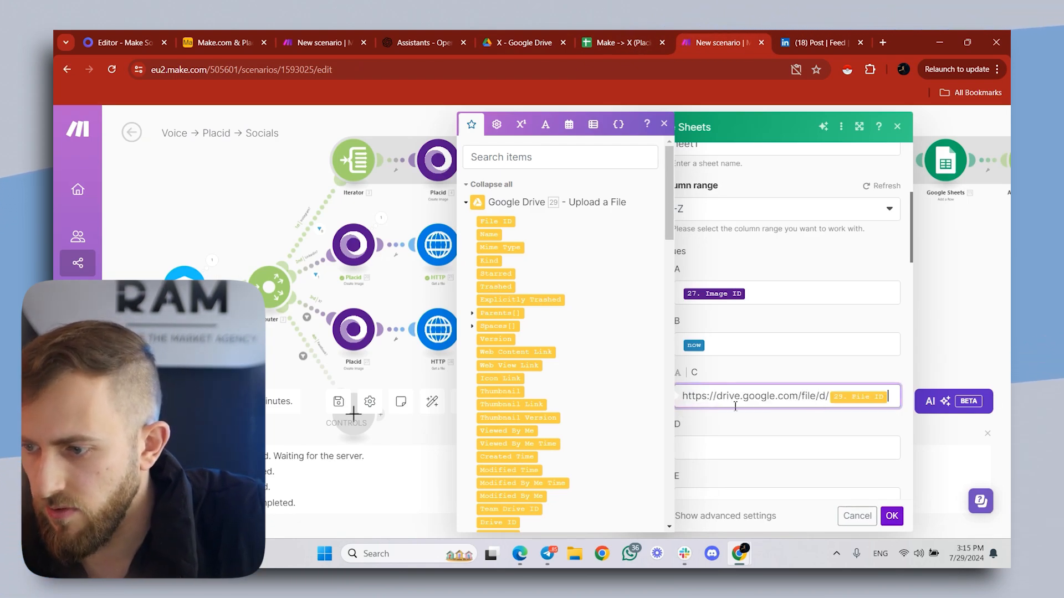
- Check the spreadsheet's POSTED column and set column D of the Add a Row module to Yes
left_click(608, 35)
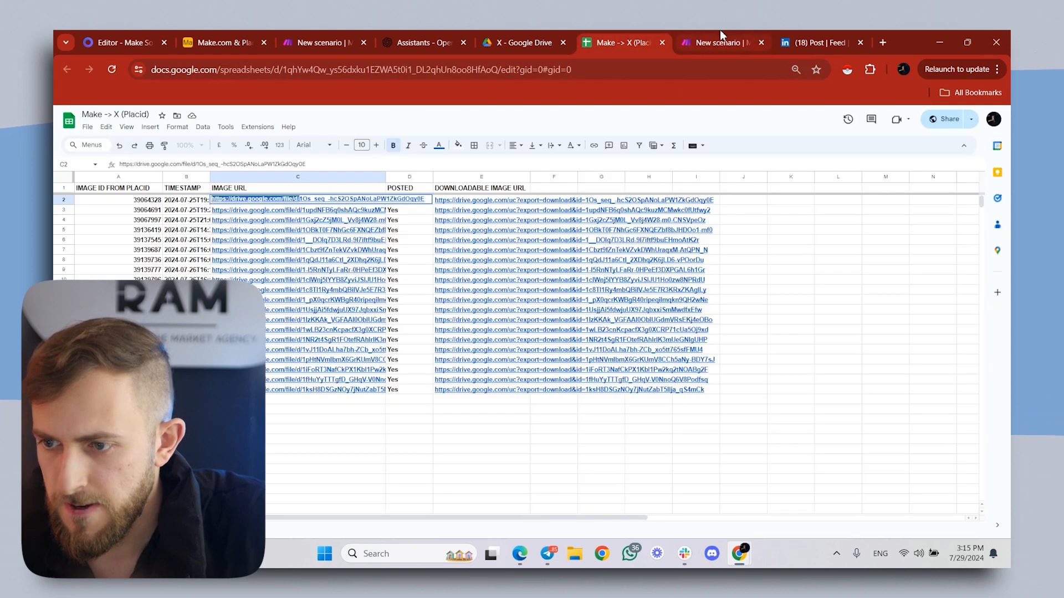
left_click(720, 31)
left_click(754, 452)
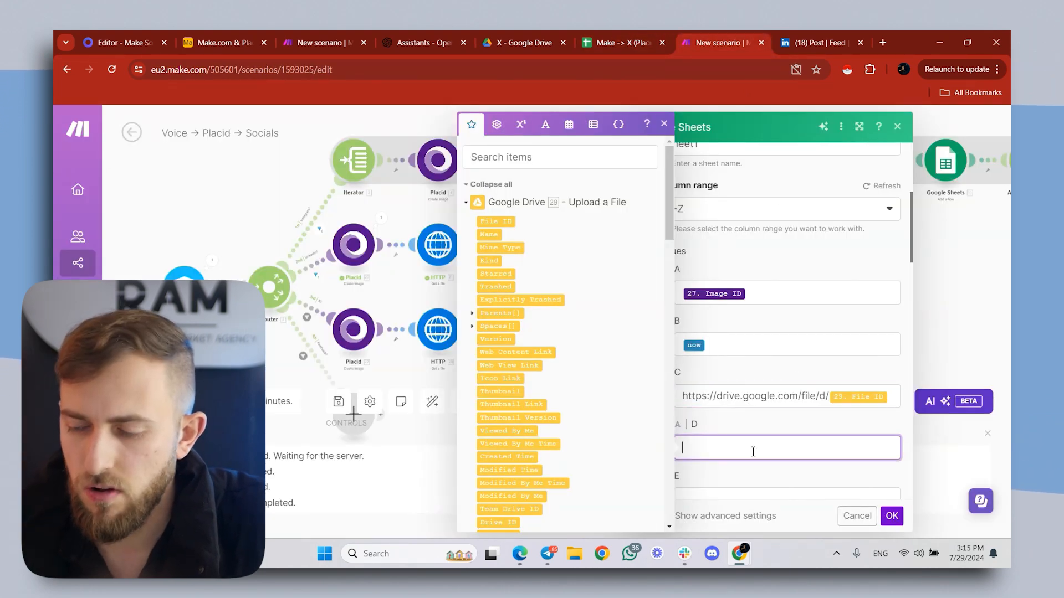
left_click(708, 427)
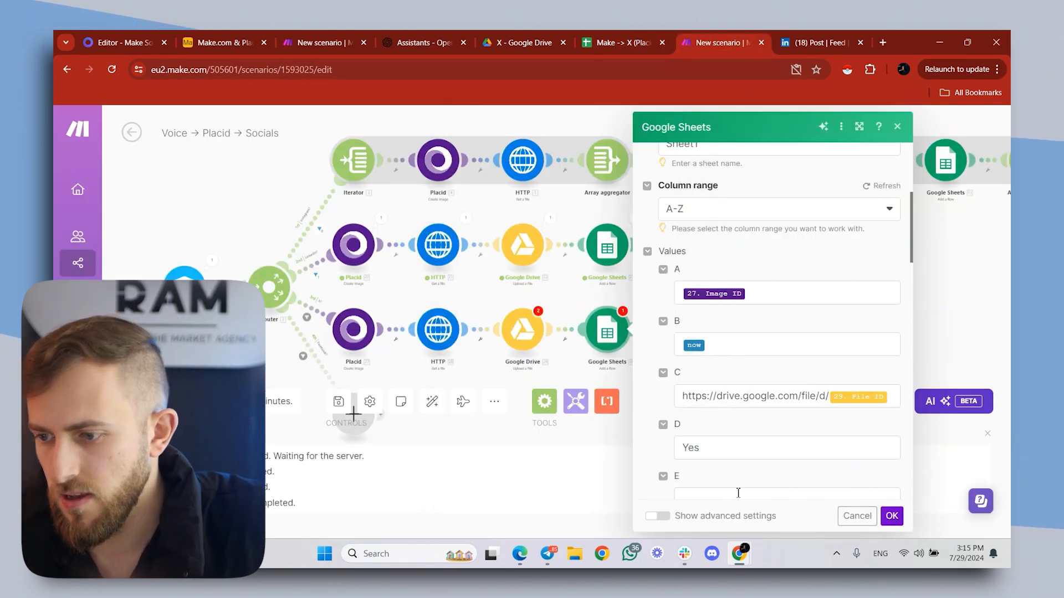
scroll(760, 432, "down", 3)
left_click(629, 35)
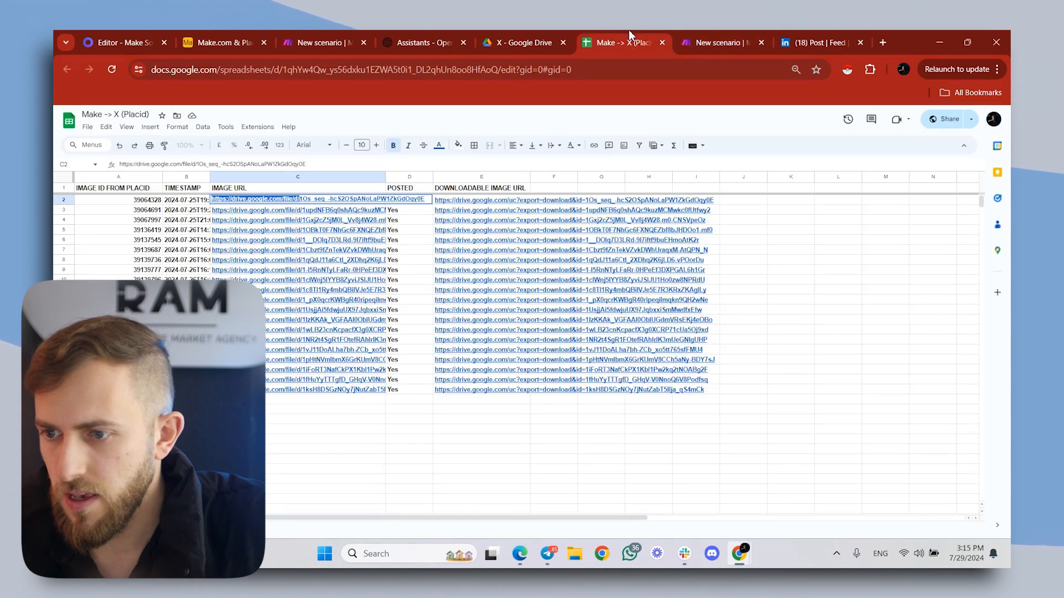
left_click(710, 35)
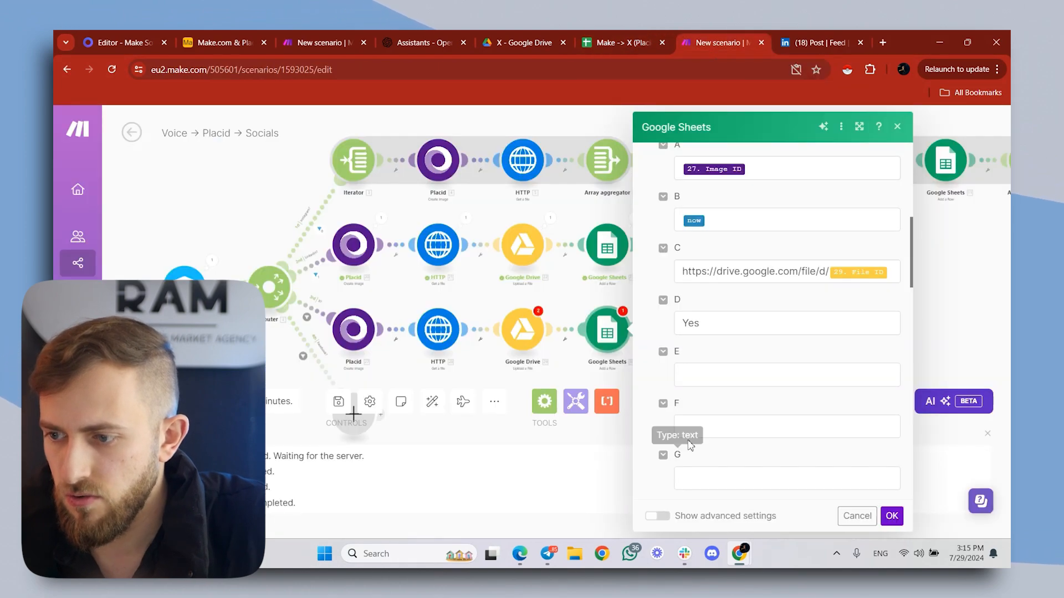
left_click(721, 372)
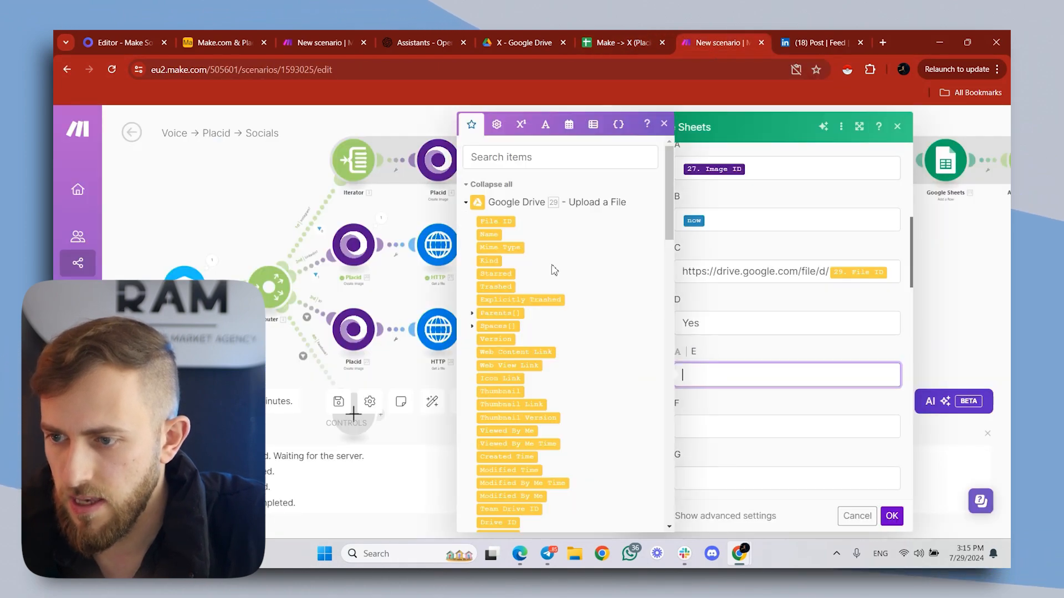
left_click(508, 222)
left_click(623, 37)
left_click(701, 36)
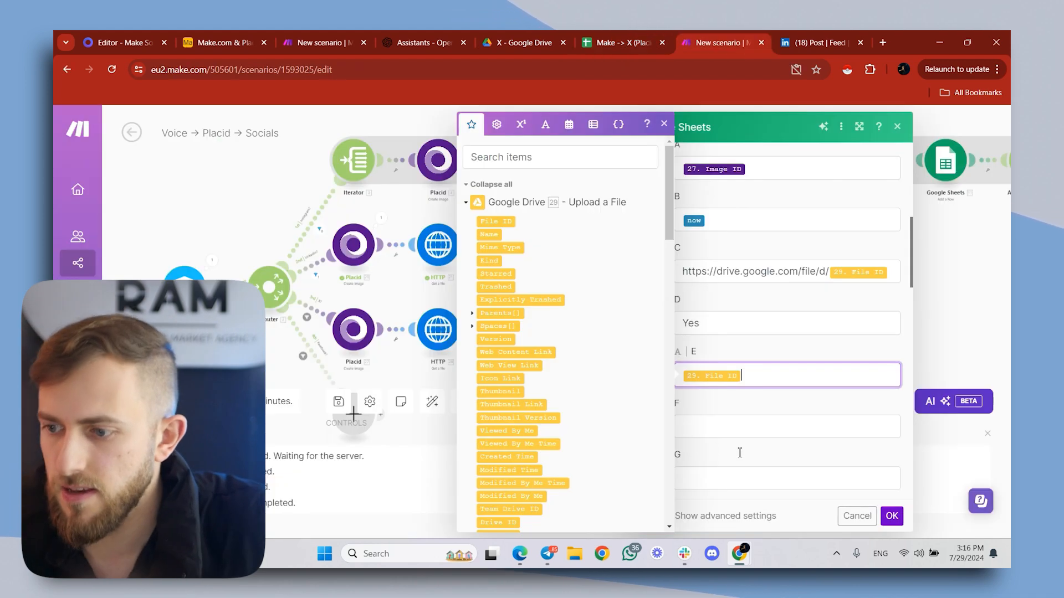
left_click(745, 432)
left_click(700, 377)
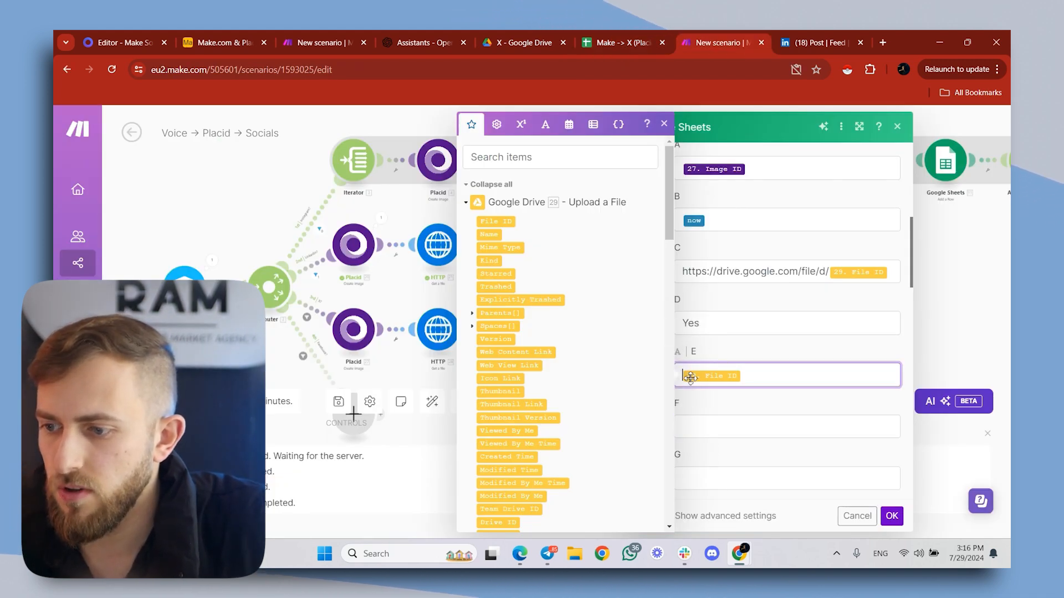
type("https://drive.google.com/uc?export=download&id=")
left_click(894, 519)
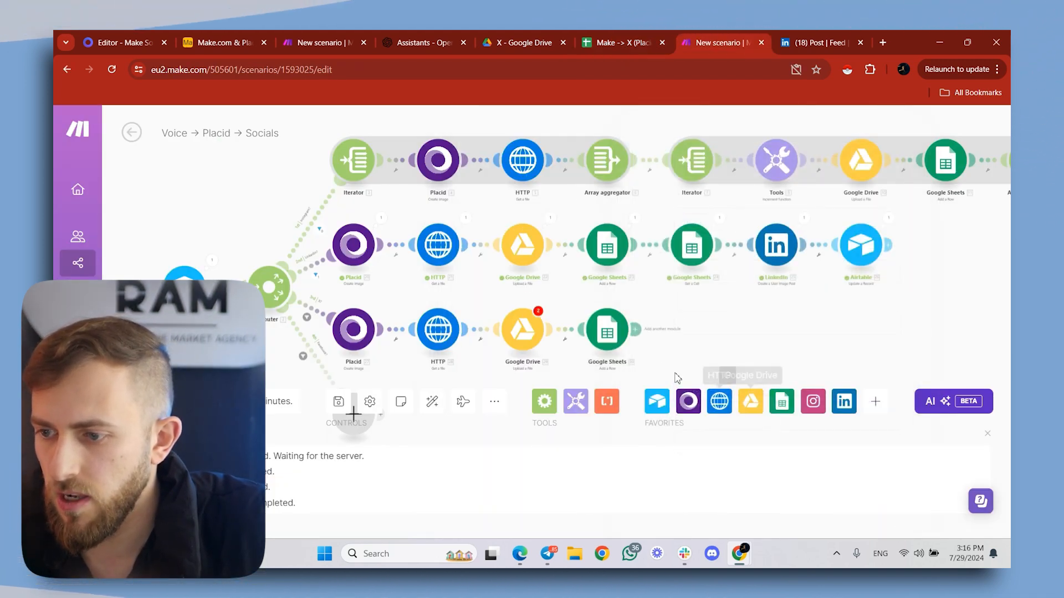
- Add a Google Sheets Get a Cell module after the new Add a Row module in the X branch
left_click(637, 330)
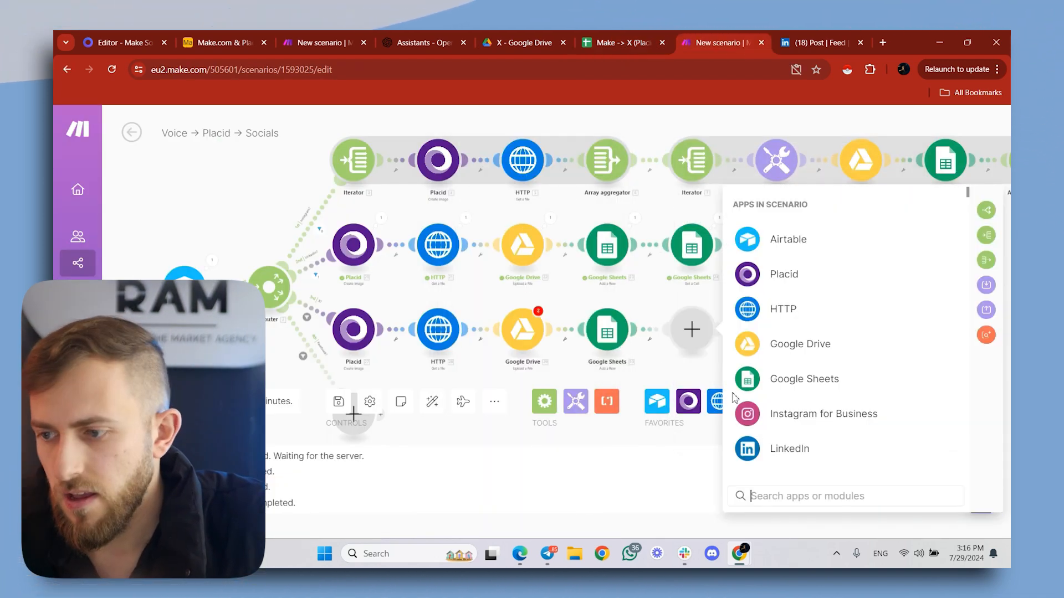
left_click(817, 382)
type("get")
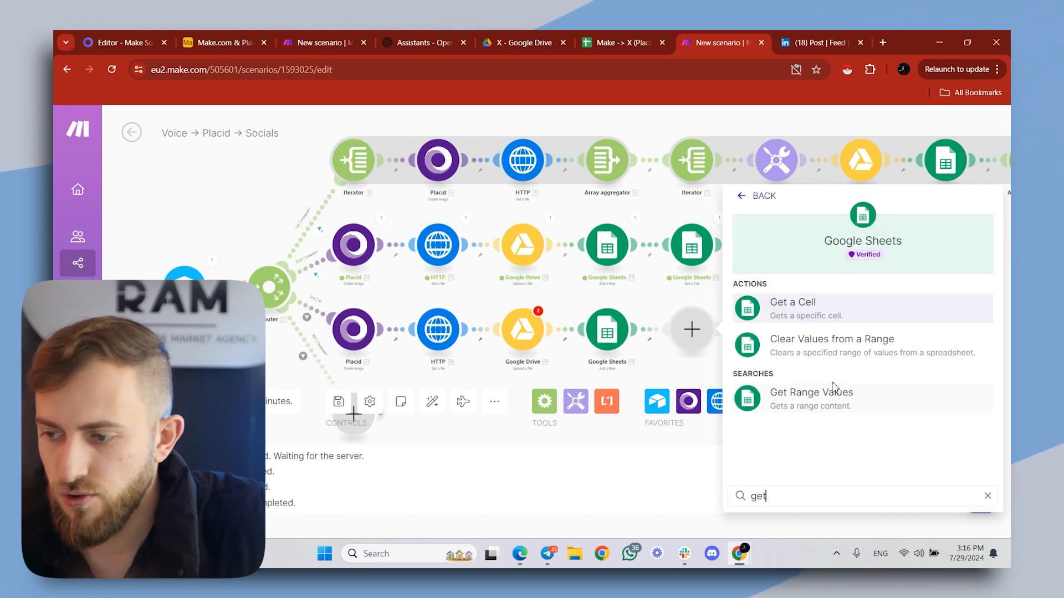
left_click(829, 311)
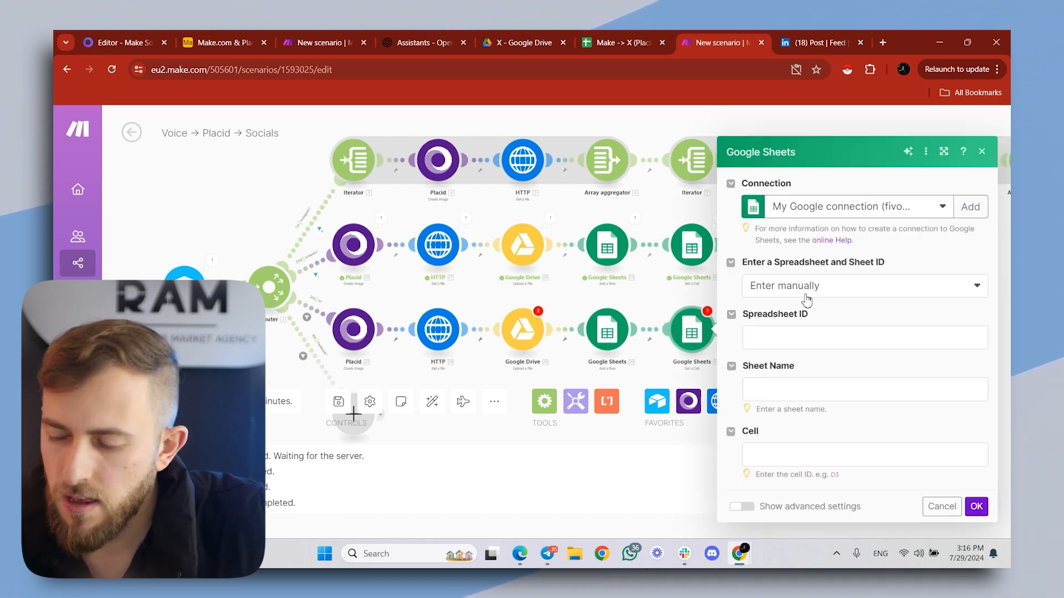
- Copy the Make -> X (Placid) spreadsheet's ID into the Get a Cell module's Spreadsheet ID and set the sheet name to Sheet1
left_click(596, 43)
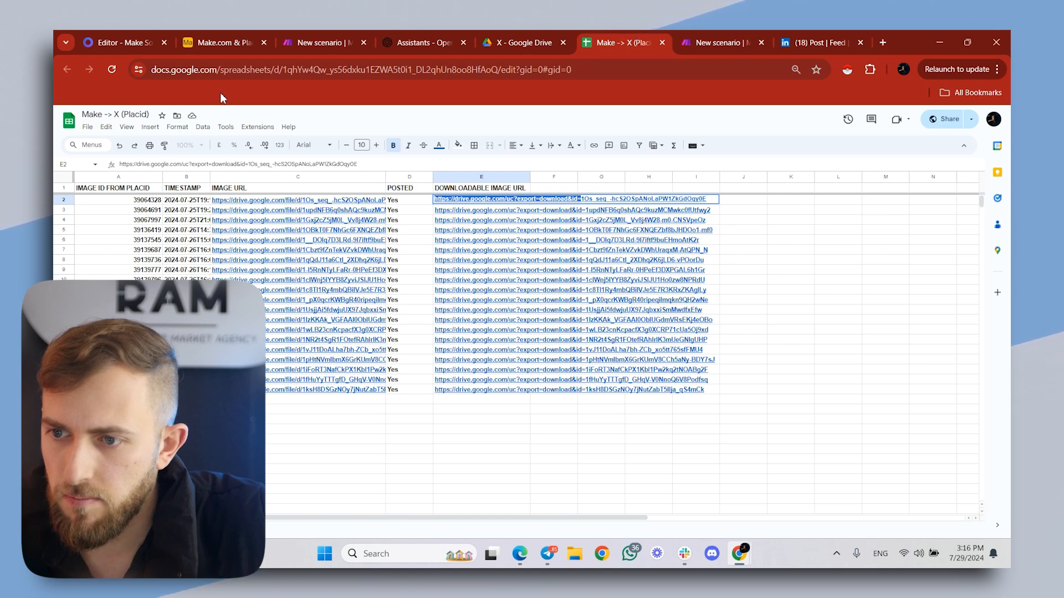
double_click(287, 69)
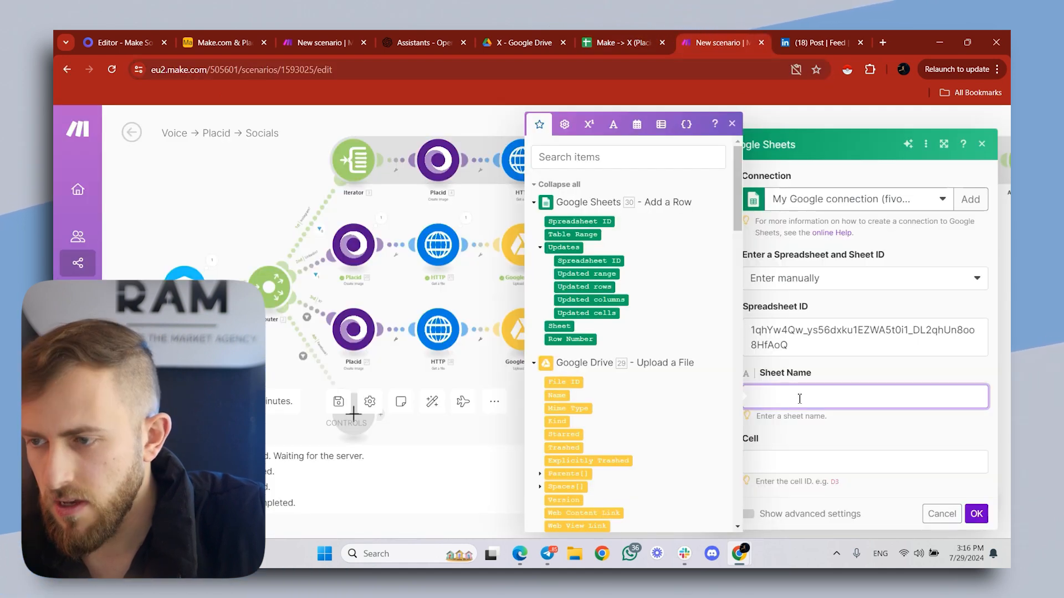
left_click(659, 36)
left_click(573, 199)
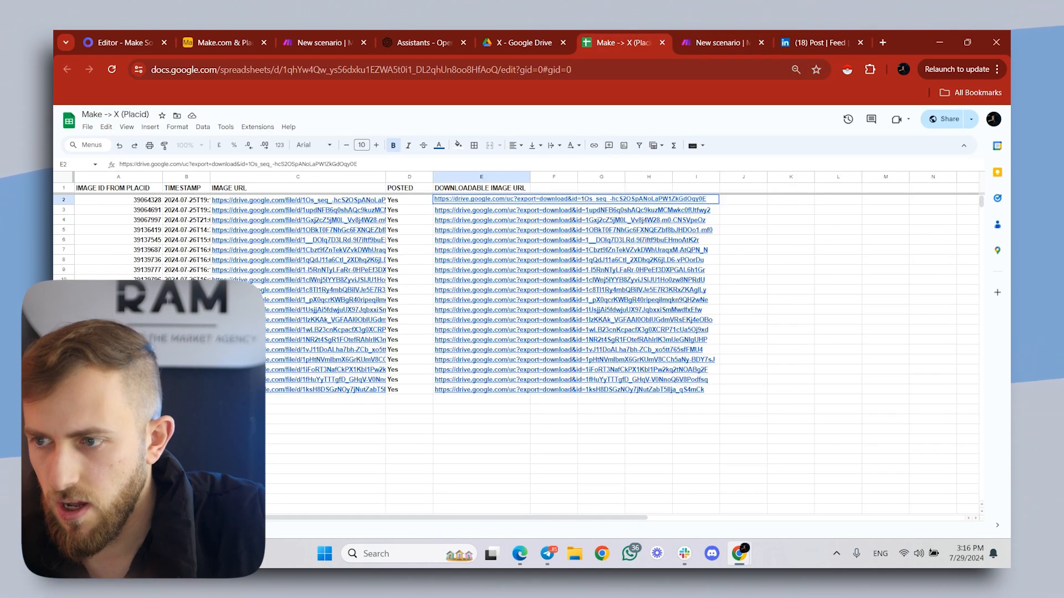
left_click(707, 38)
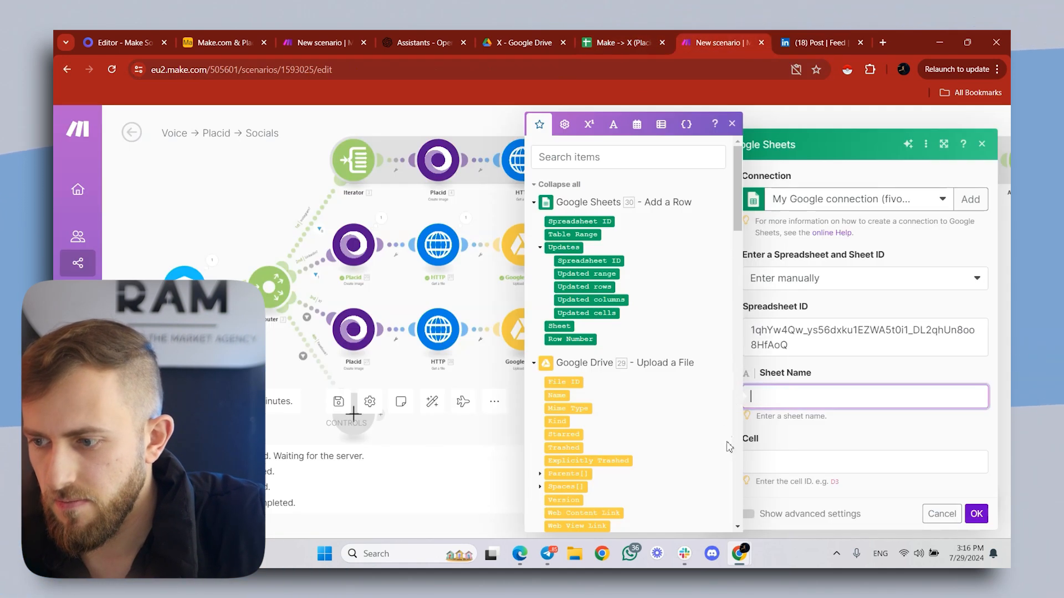
- Set the Get a Cell module's cell to E followed by the Add a Row module's Row Number, and save the module
left_click(811, 458)
left_click(592, 33)
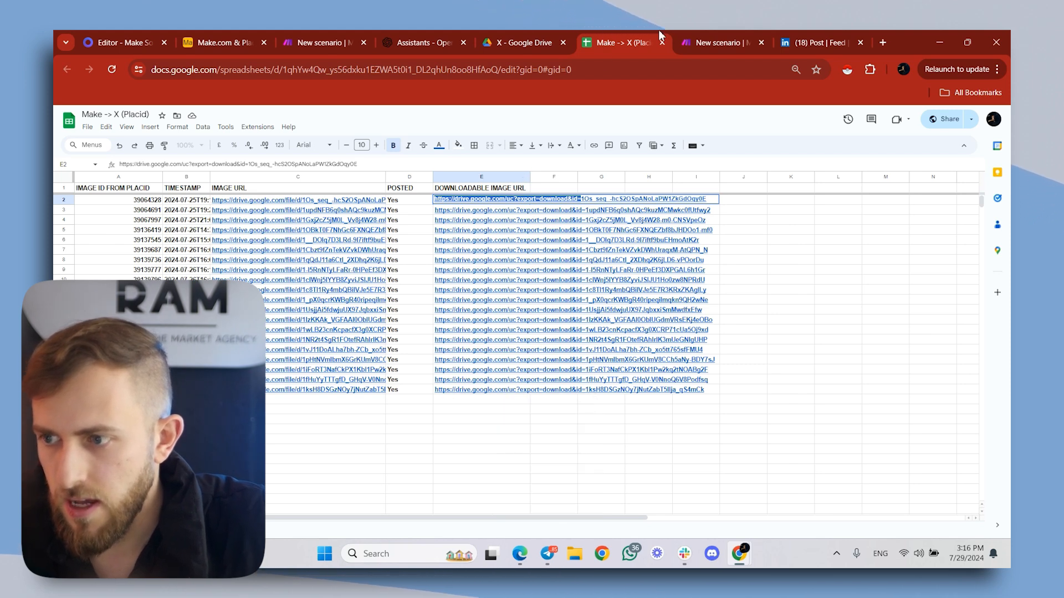
left_click(715, 43)
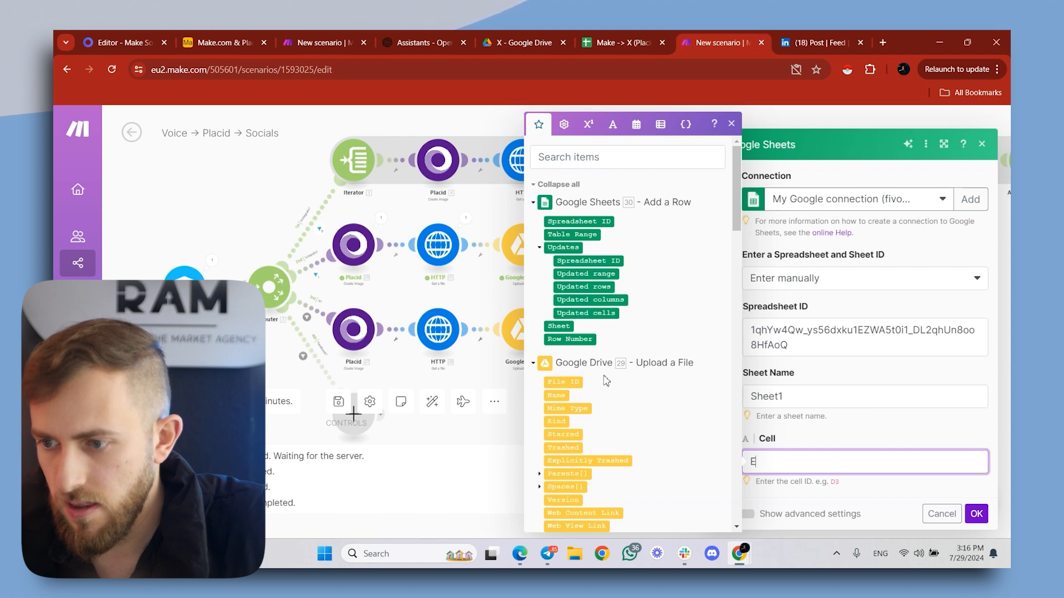
left_click(571, 339)
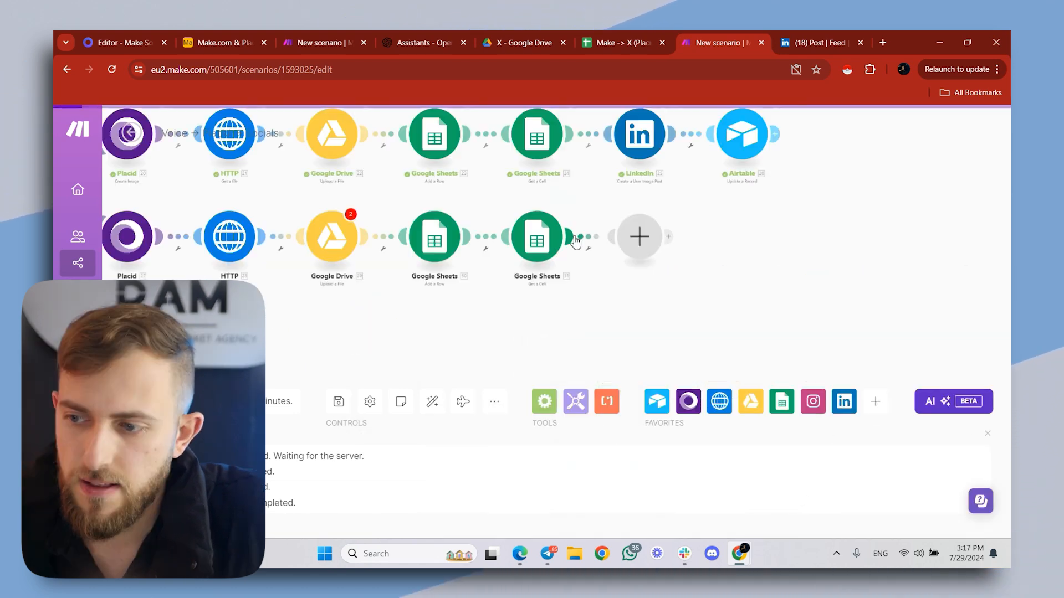
- Start another module after the new Get a Cell module and search the available apps for x
left_click(576, 241)
type("x")
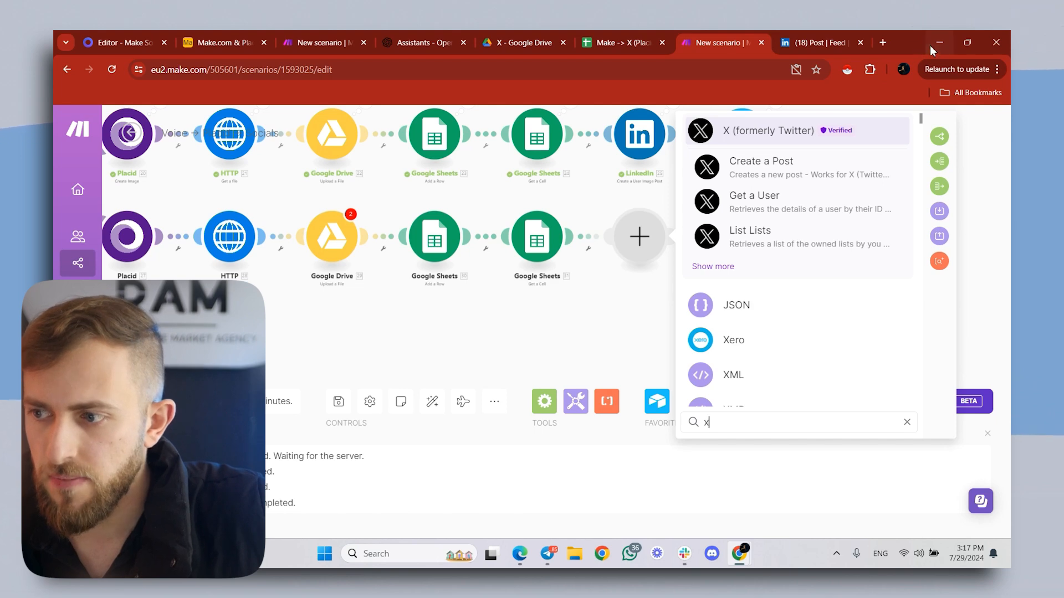
- Open an Incognito browser window for the X account and return to the Make scenario
key("ctrl+t")
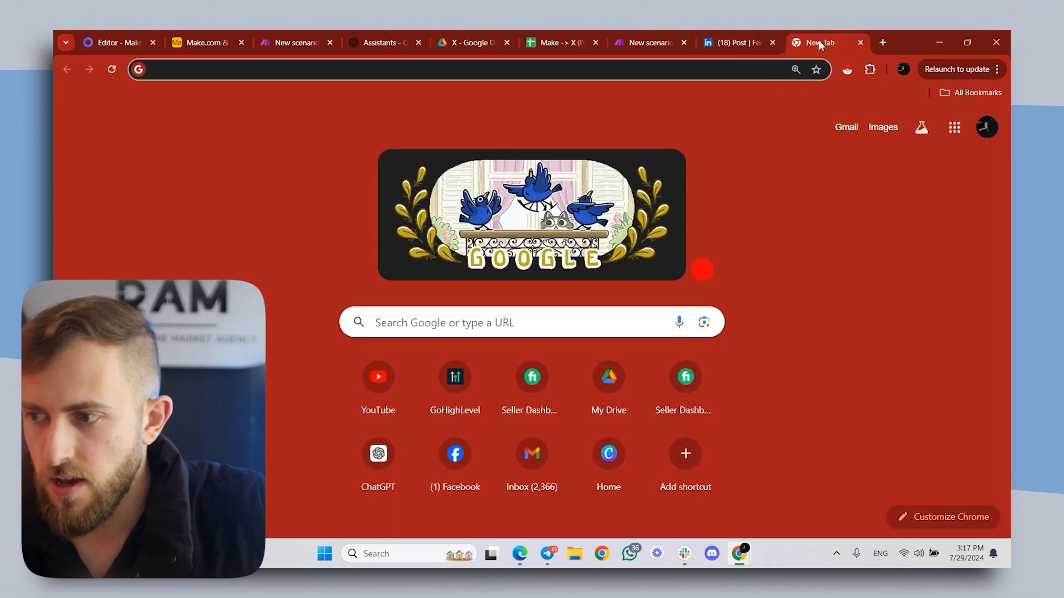
key("ctrl+w")
left_click(997, 69)
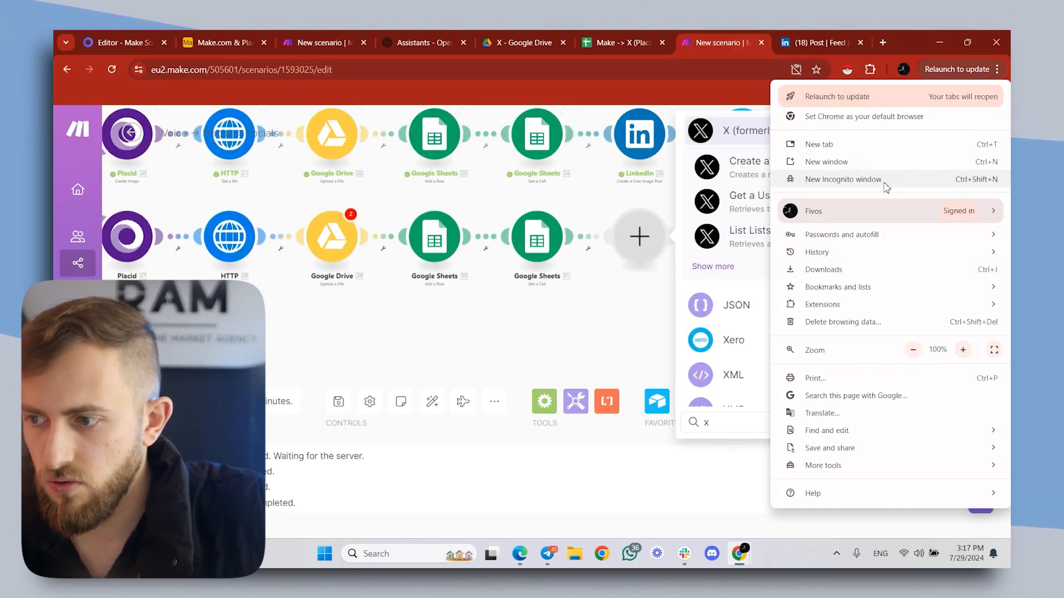
left_click(843, 179)
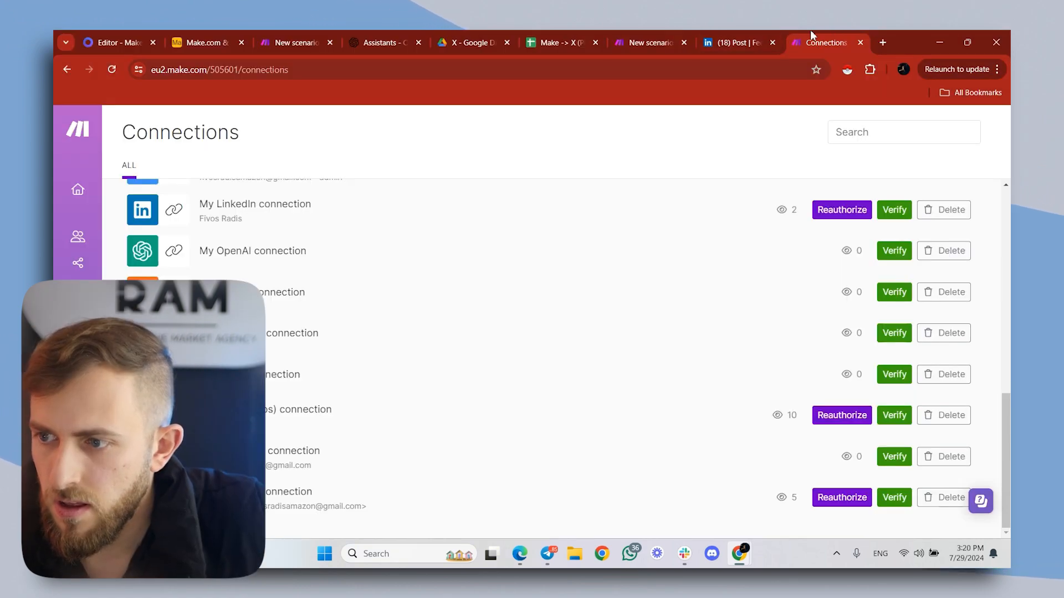
key("ctrl+w")
left_click(719, 35)
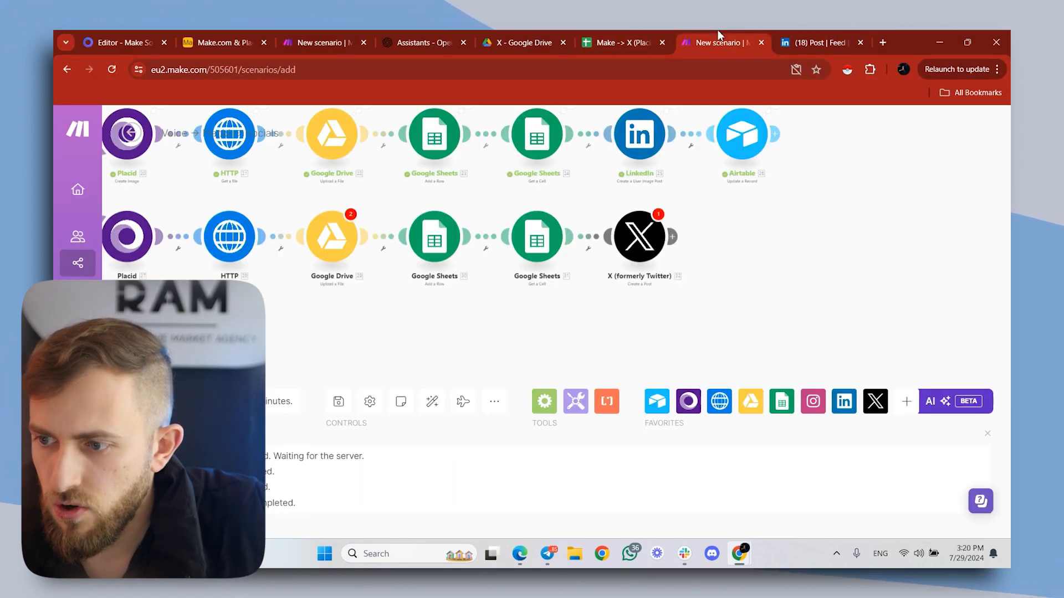
- Delete the X (formerly Twitter) module at the end of the X branch
left_click_drag(753, 251, 704, 285)
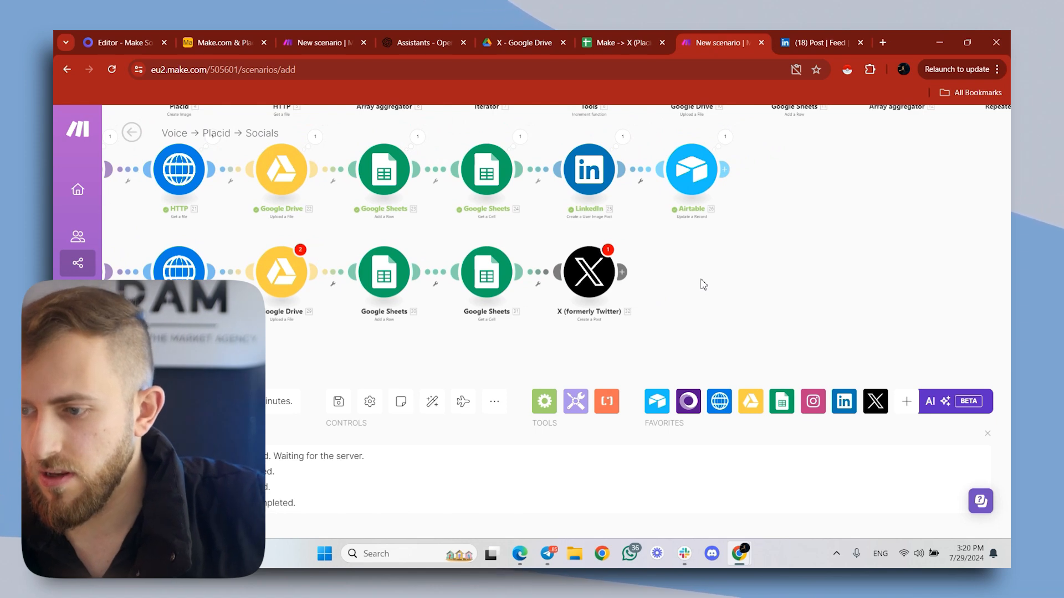
scroll(703, 284, "down", 1)
right_click(609, 275)
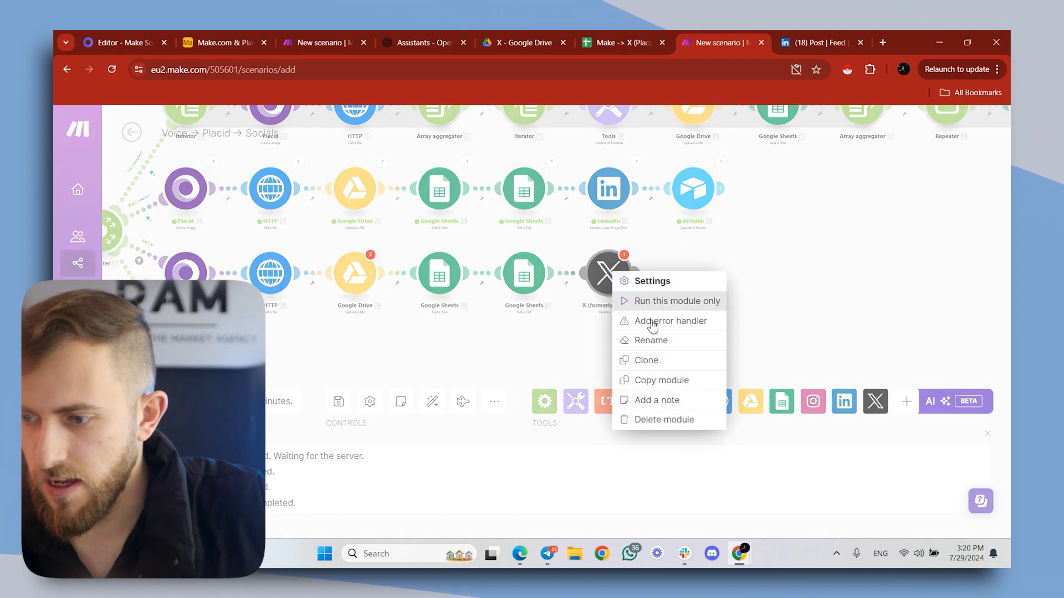
left_click(670, 420)
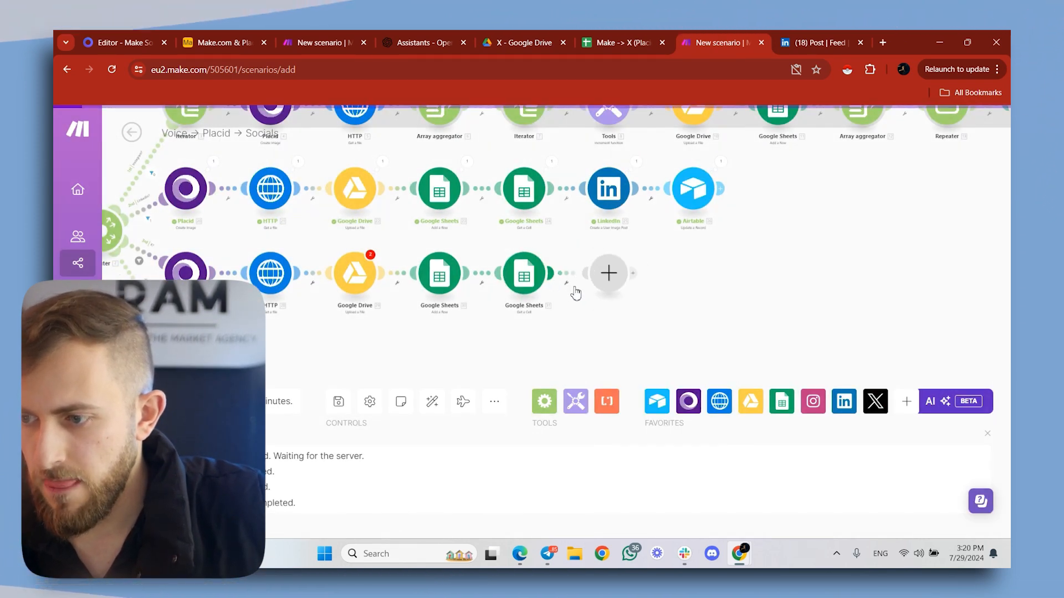
- Add an X (formerly Twitter) Create a Post module after the Google Sheets Get a Cell module in the X branch
left_click(608, 273)
type("x")
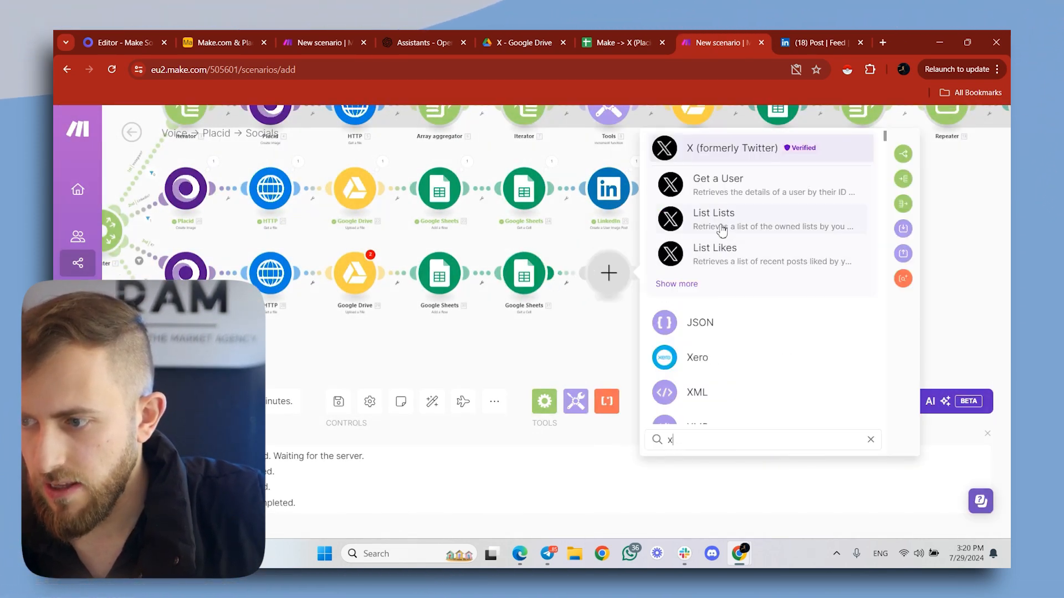
left_click(735, 154)
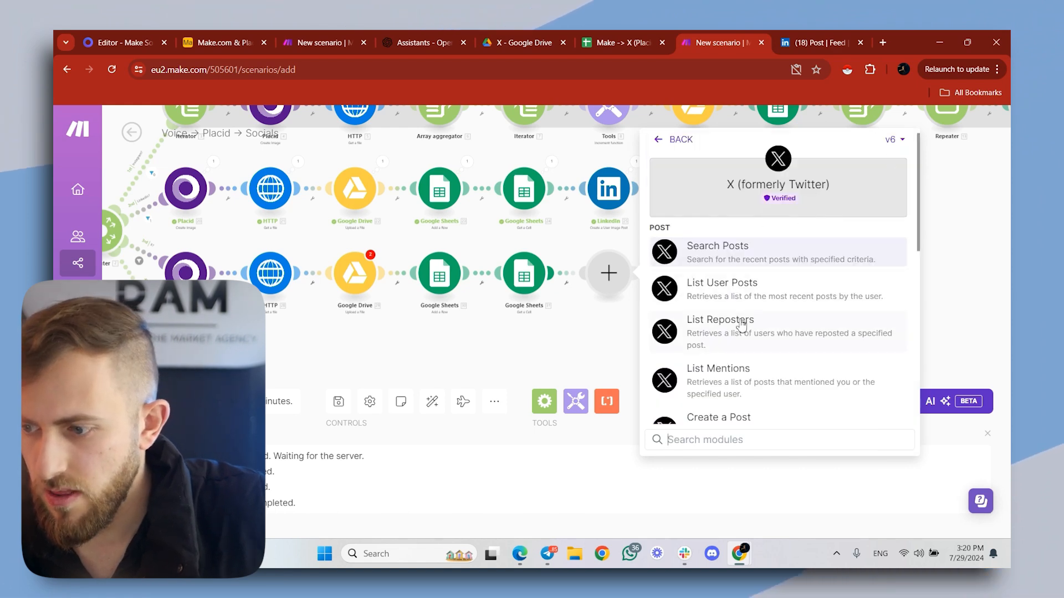
scroll(741, 327, "down", 2)
left_click(741, 351)
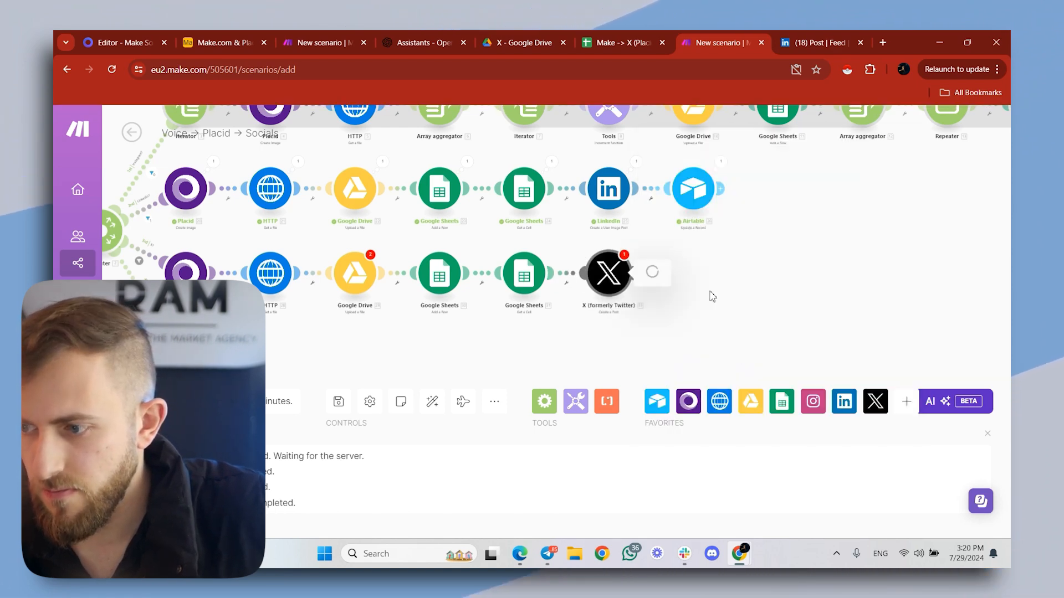
- Start a new connection for the Create a Post module and open the developer.twitter.com site linked from its online help
left_click(723, 266)
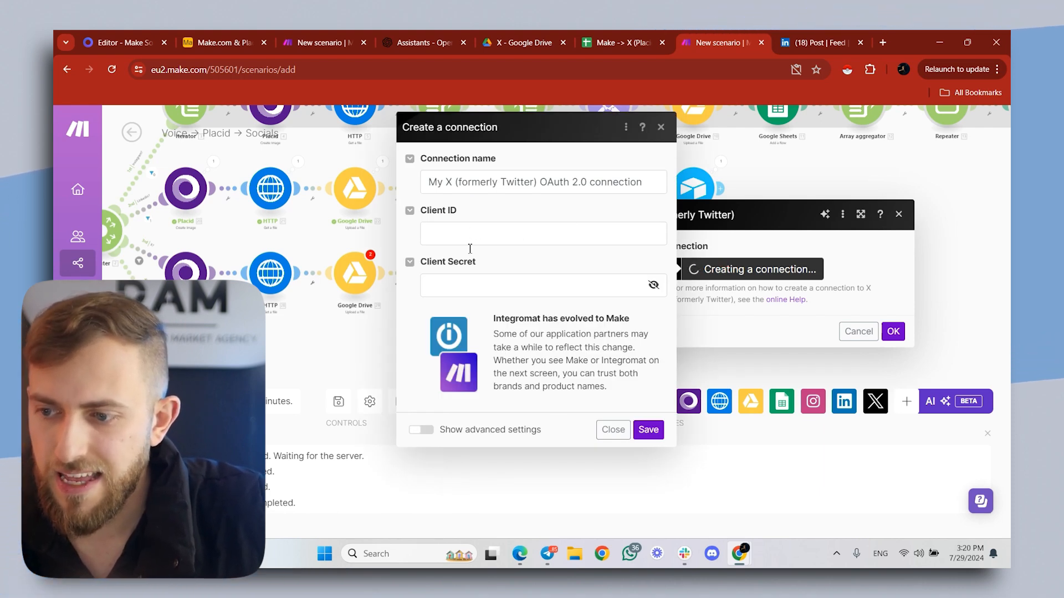
left_click(783, 301)
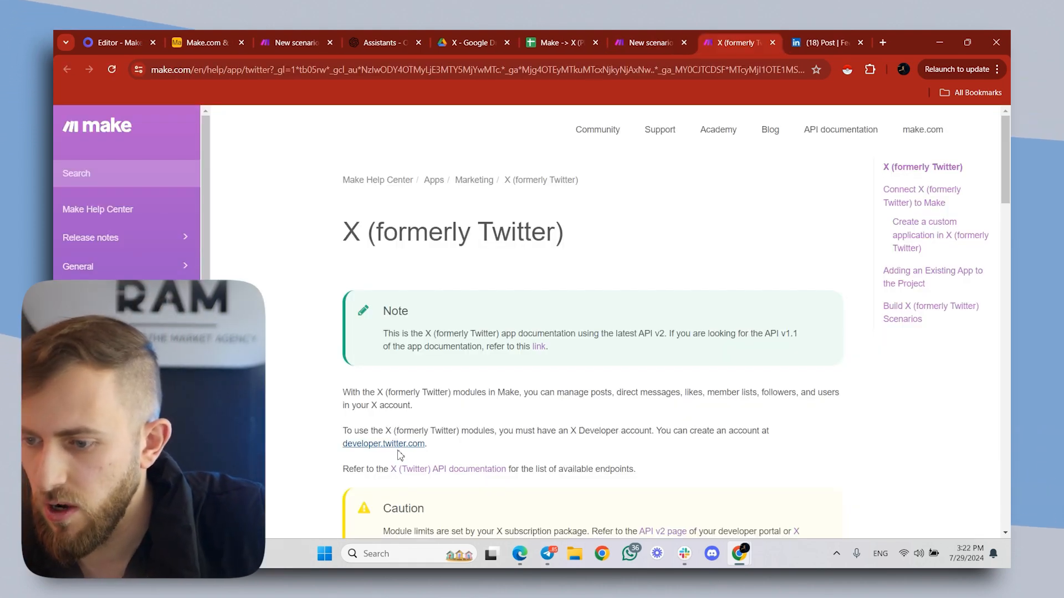
left_click(398, 449)
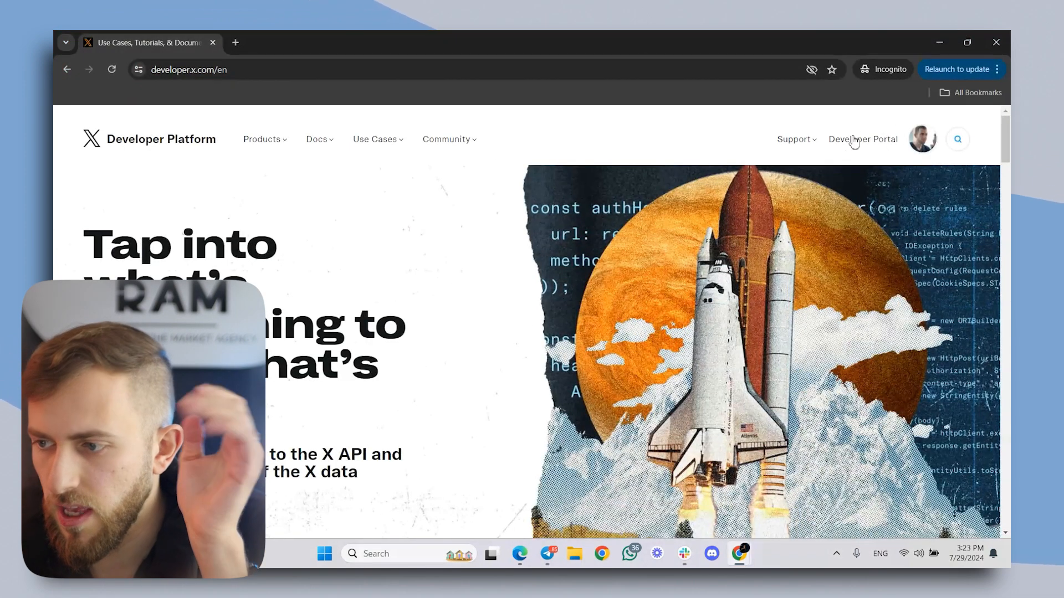
- Open the X Developer Portal, review the Pro and Basic plans, and choose to sign up for a free account
left_click(857, 142)
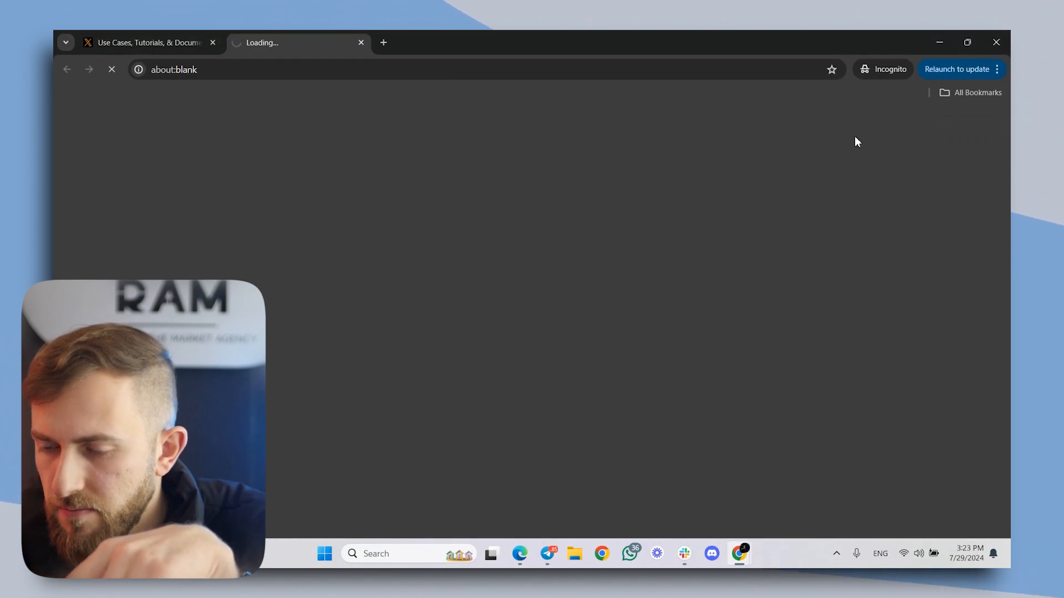
scroll(648, 272, "down", 3)
scroll(632, 238, "down", 2)
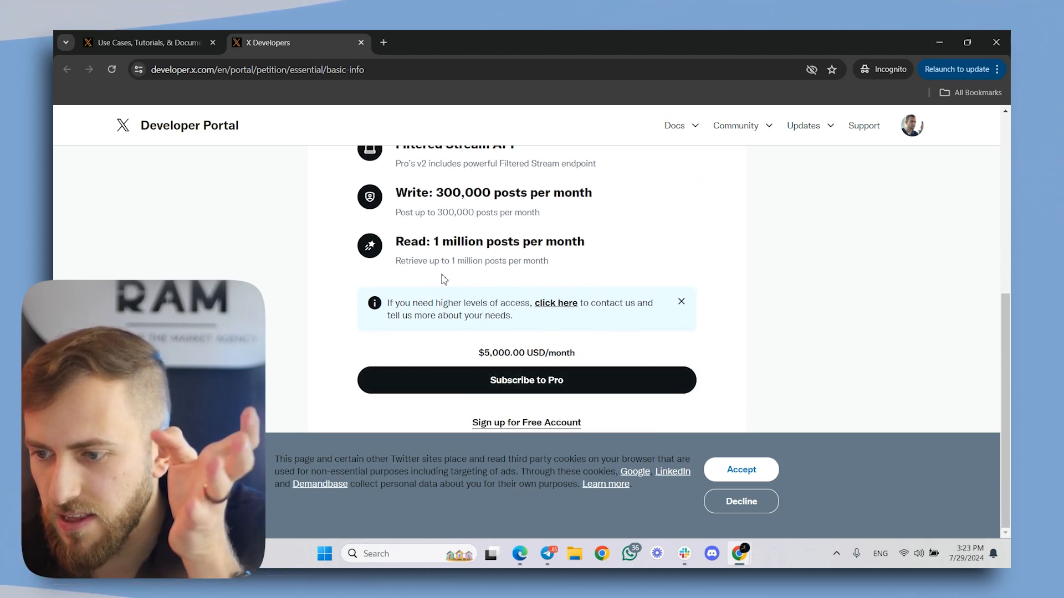
scroll(581, 308, "up", 3)
left_click(472, 235)
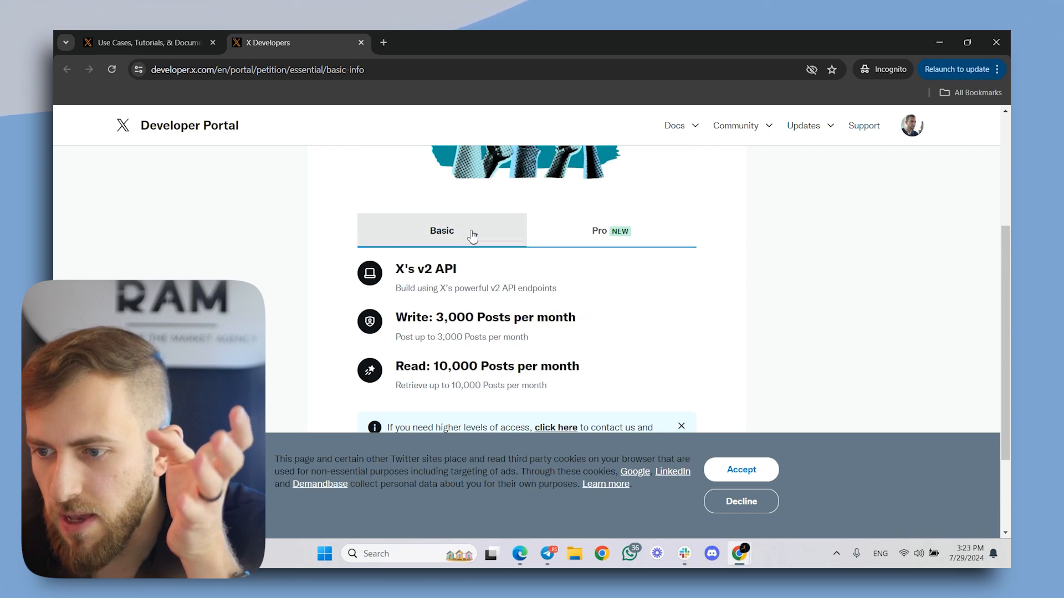
scroll(549, 351, "down", 3)
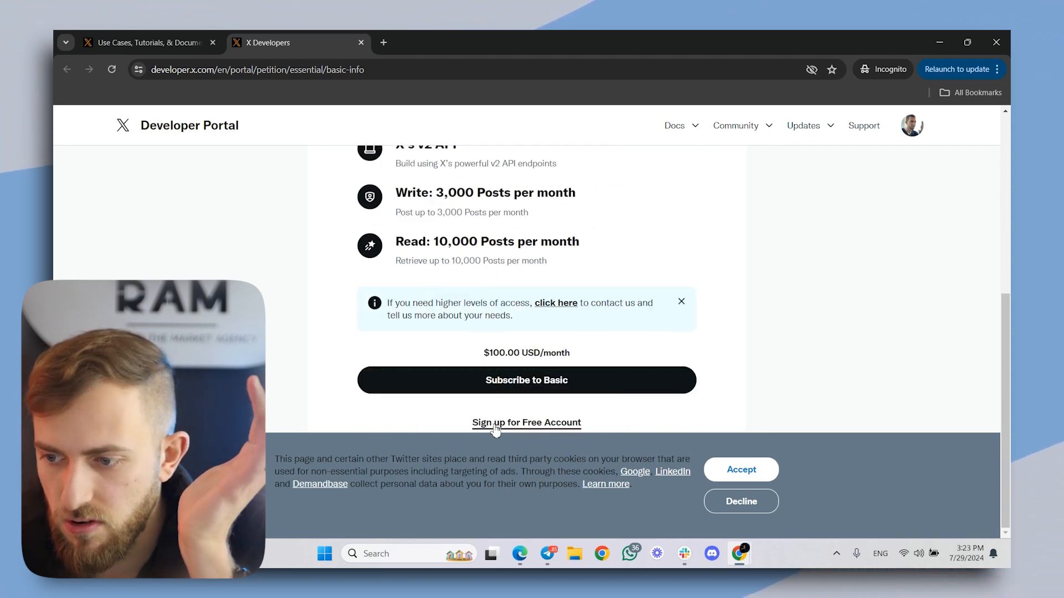
left_click(526, 424)
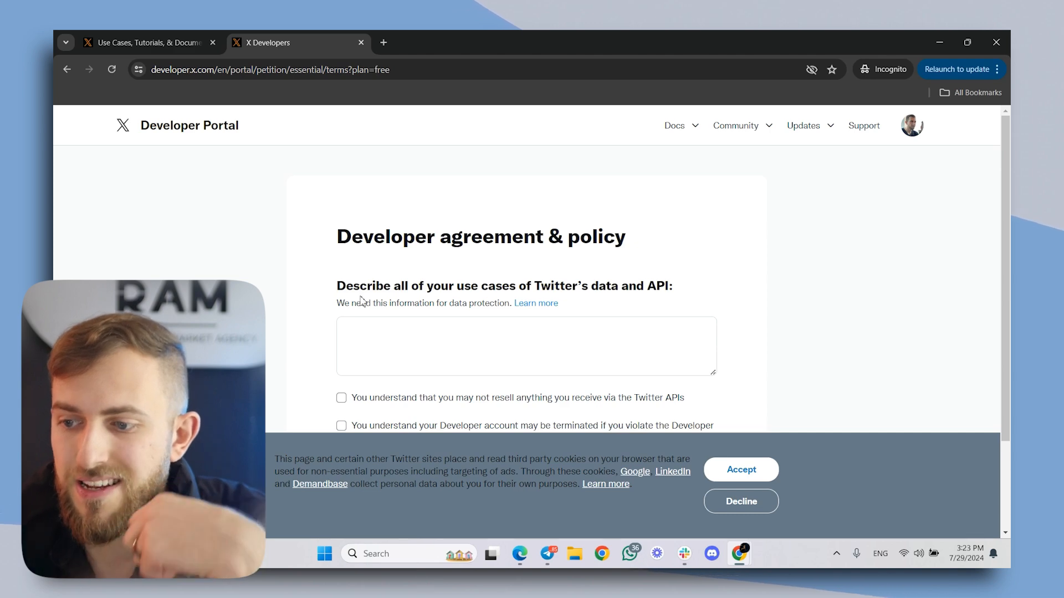
- Fill the use-case description with the sentence "I want to automate make.com posts to Twitter" repeated six times
left_click(574, 331)
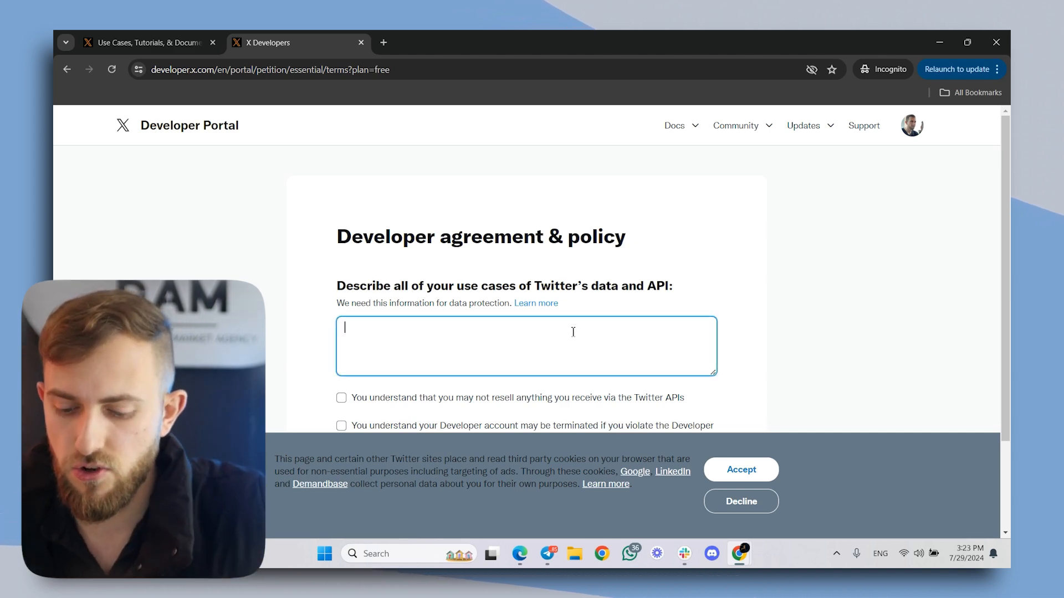
type("M")
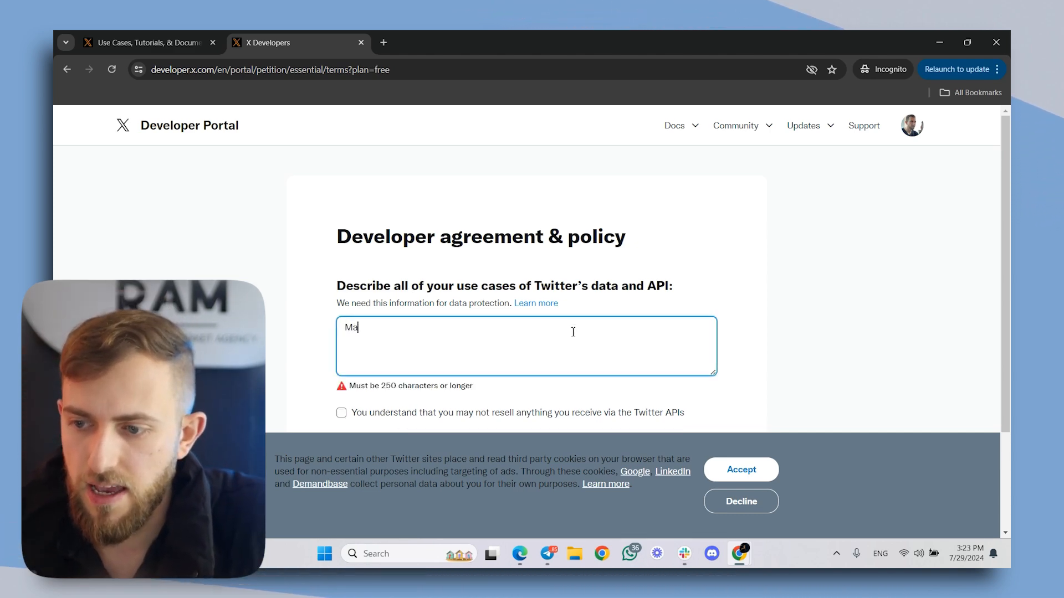
key("BackSpace")
type("I want to a")
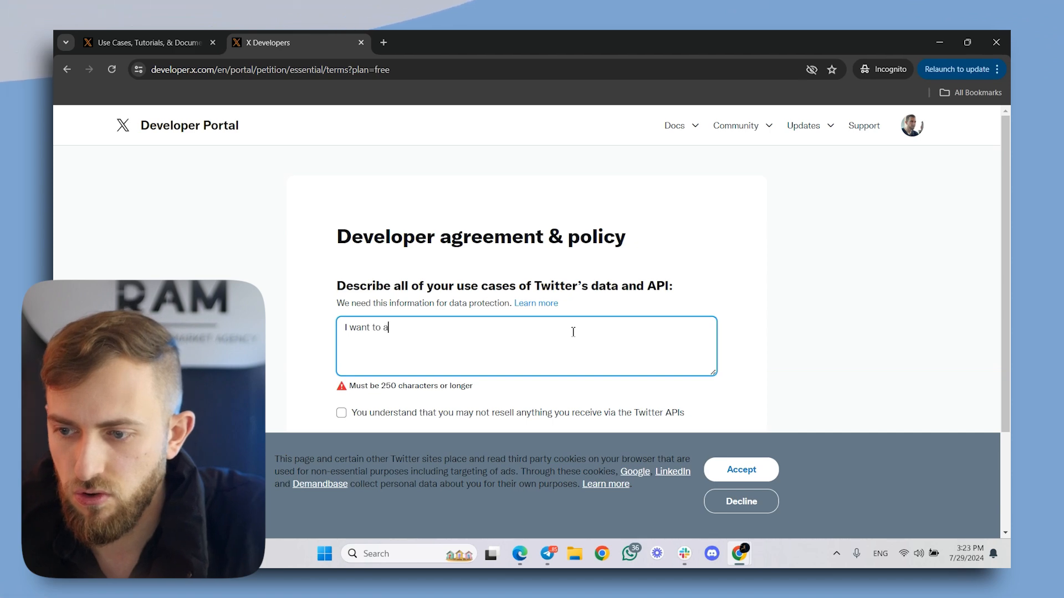
type("utomate make.com posts to Twitter")
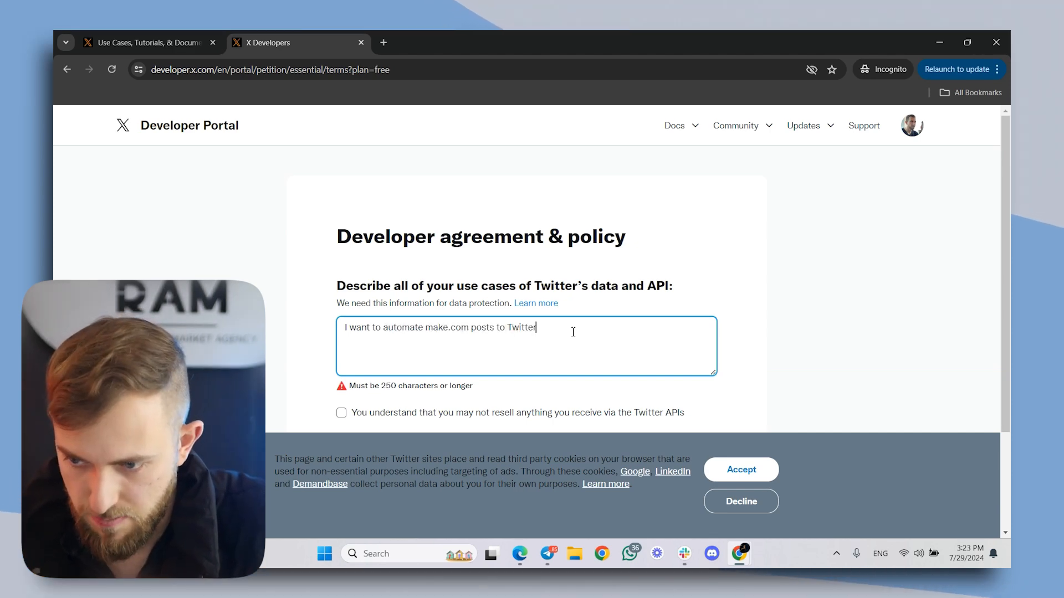
key("ctrl+a")
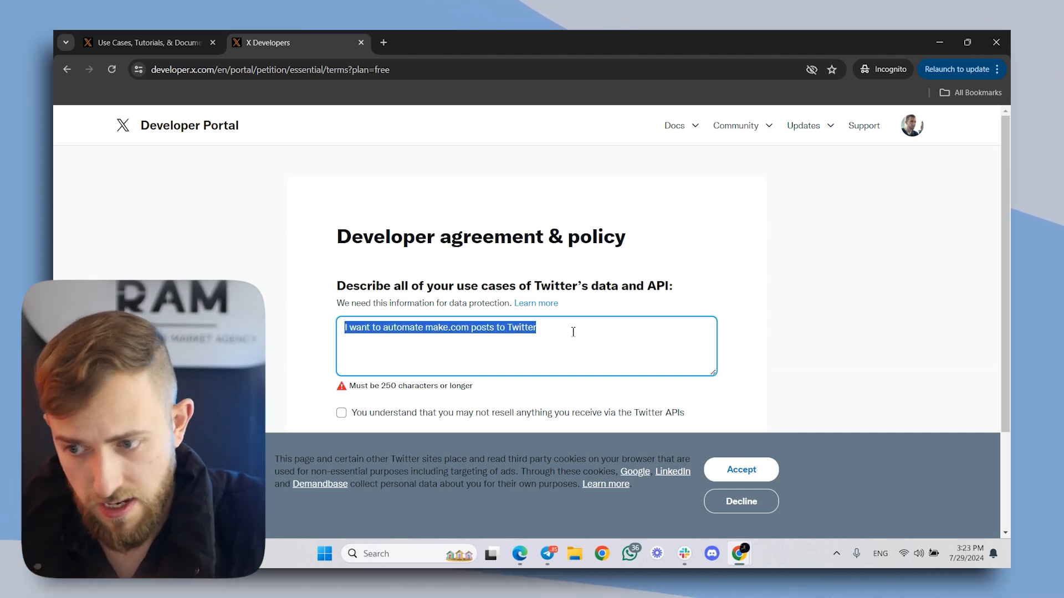
key("ctrl+c")
key("End")
type(".")
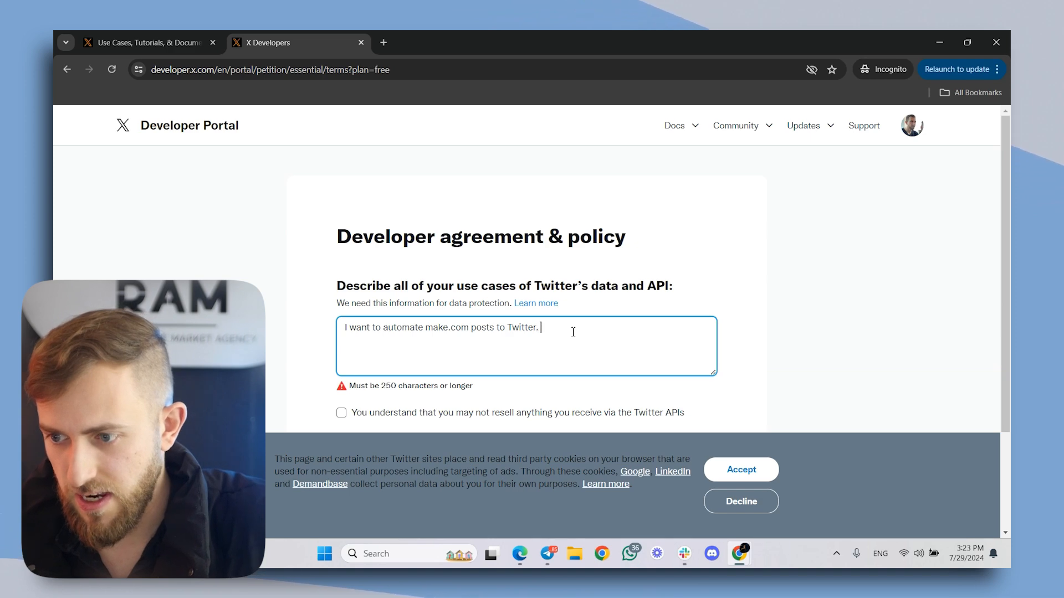
key("ctrl+v")
type(".")
key("ctrl+v")
key("ctrl+v")
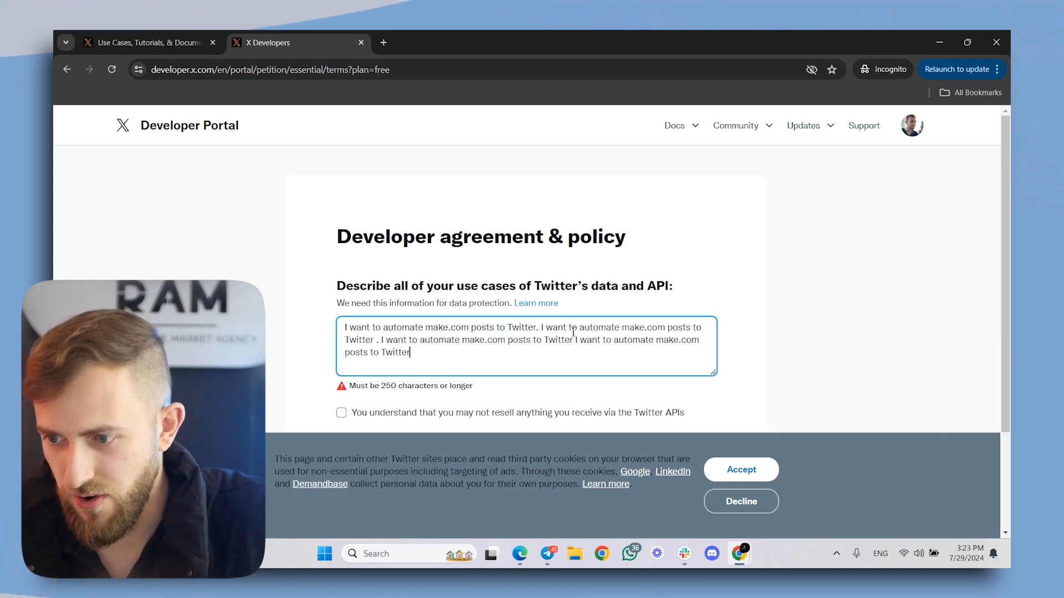
key("ctrl+v")
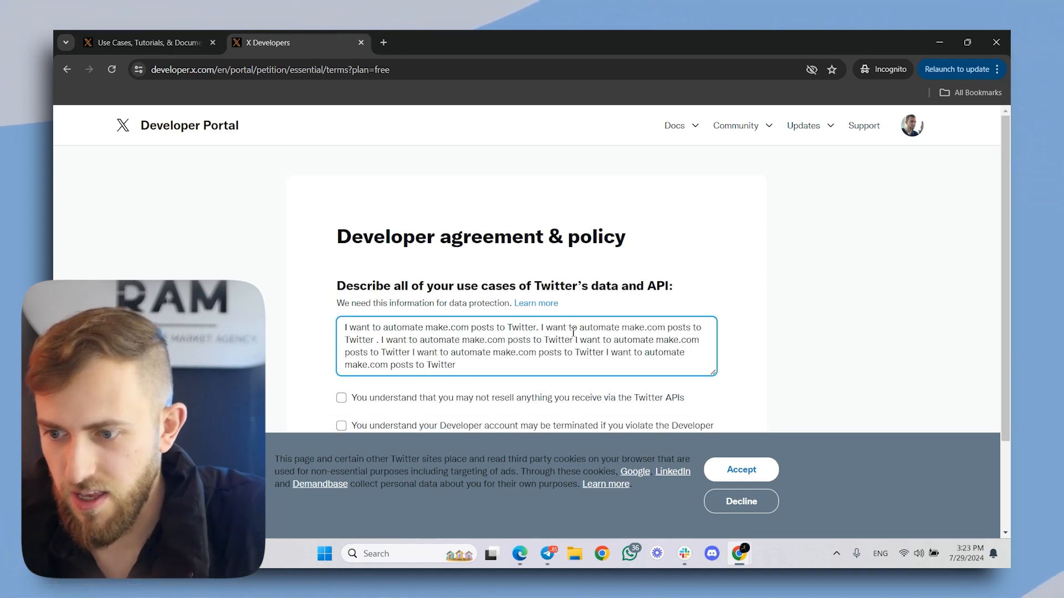
- Agree to all three developer agreement statements, submit the application, and decline the third-party cookies
scroll(532, 343, "down", 2)
left_click(341, 282)
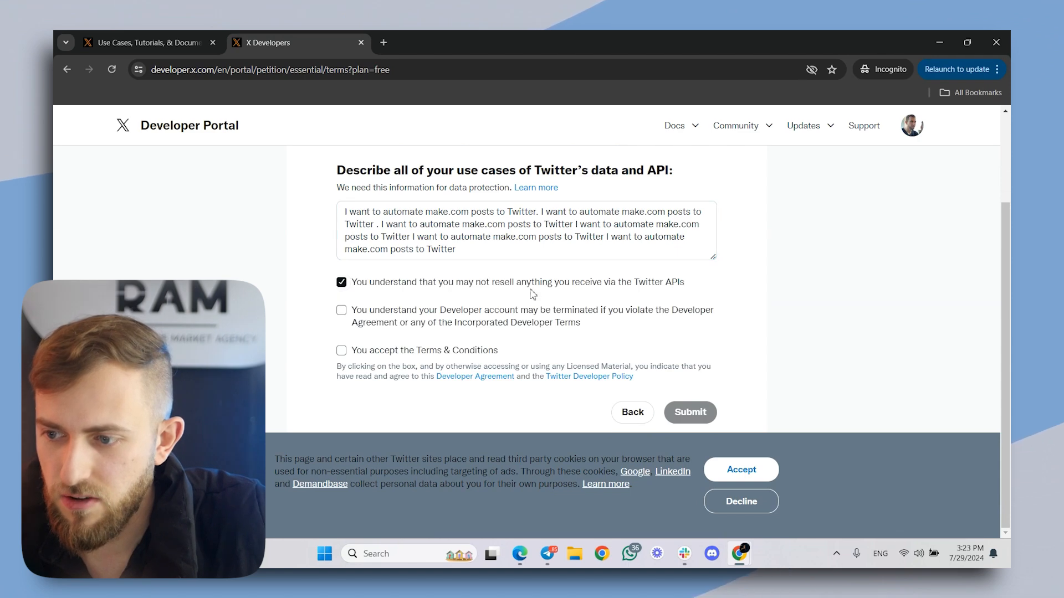
left_click(342, 351)
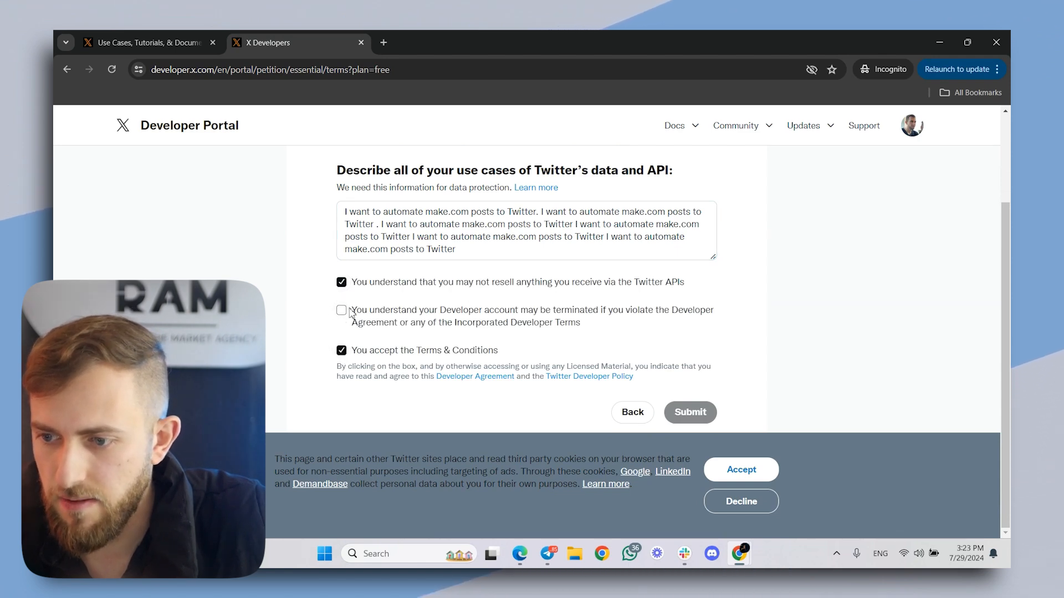
left_click(342, 311)
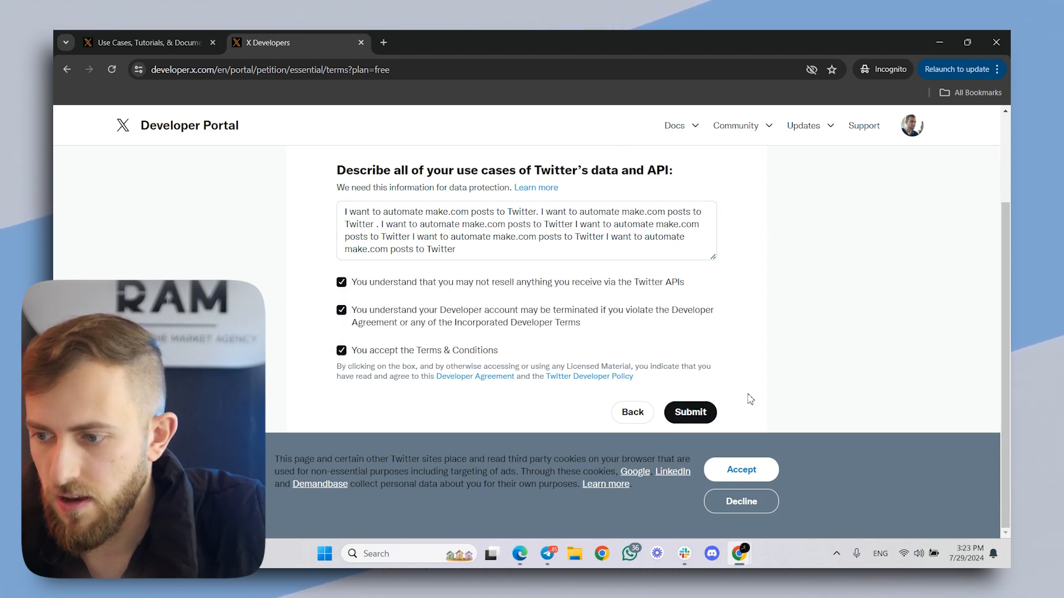
left_click(702, 410)
left_click(750, 502)
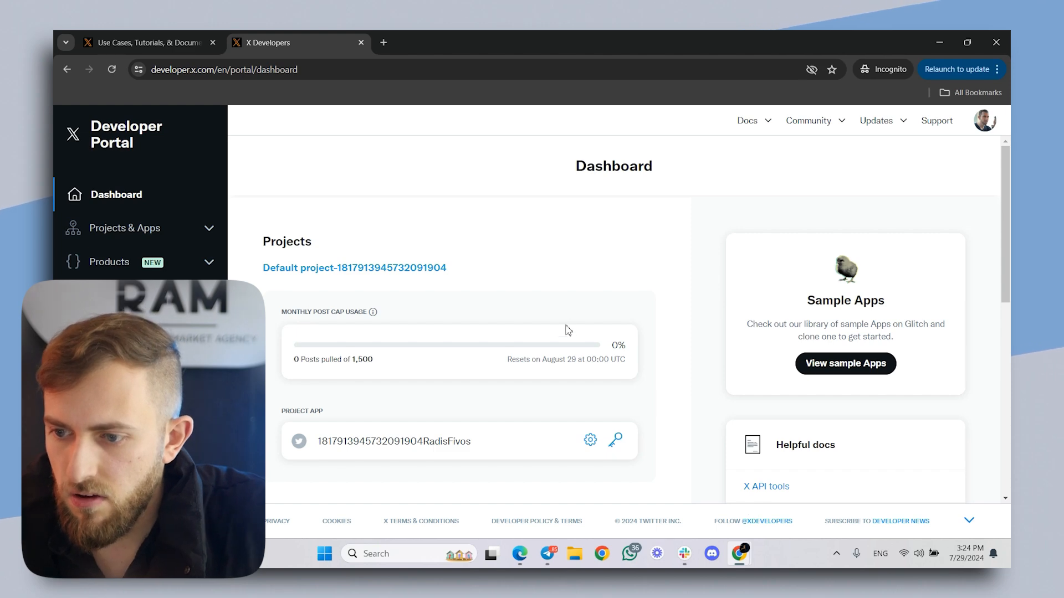
- Open the default project from the Developer Portal dashboard and go to its app's settings with the User authentication settings section
scroll(565, 330, "down", 2)
scroll(563, 308, "up", 2)
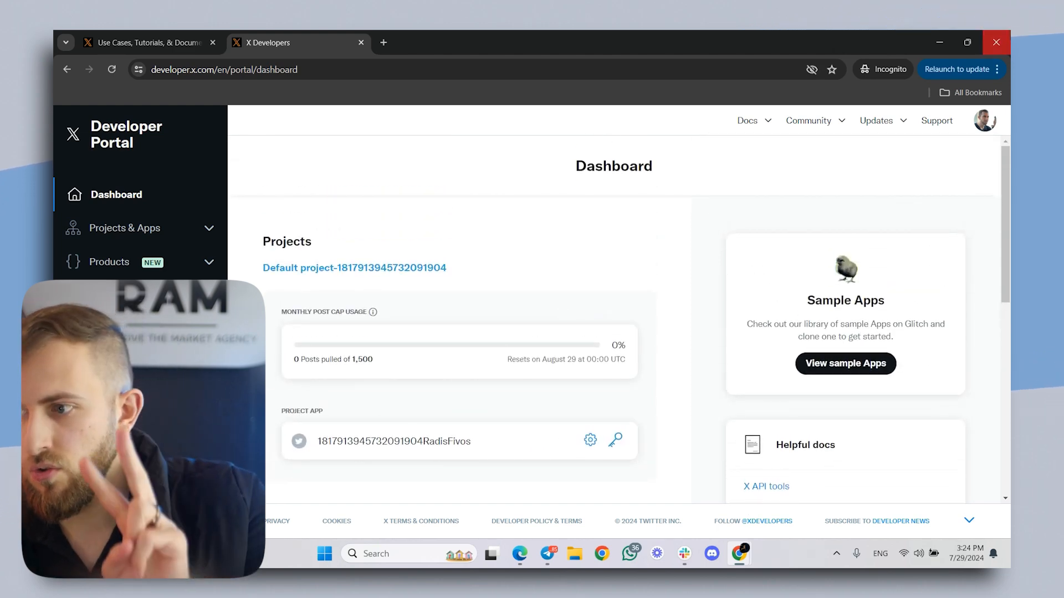
left_click(176, 40)
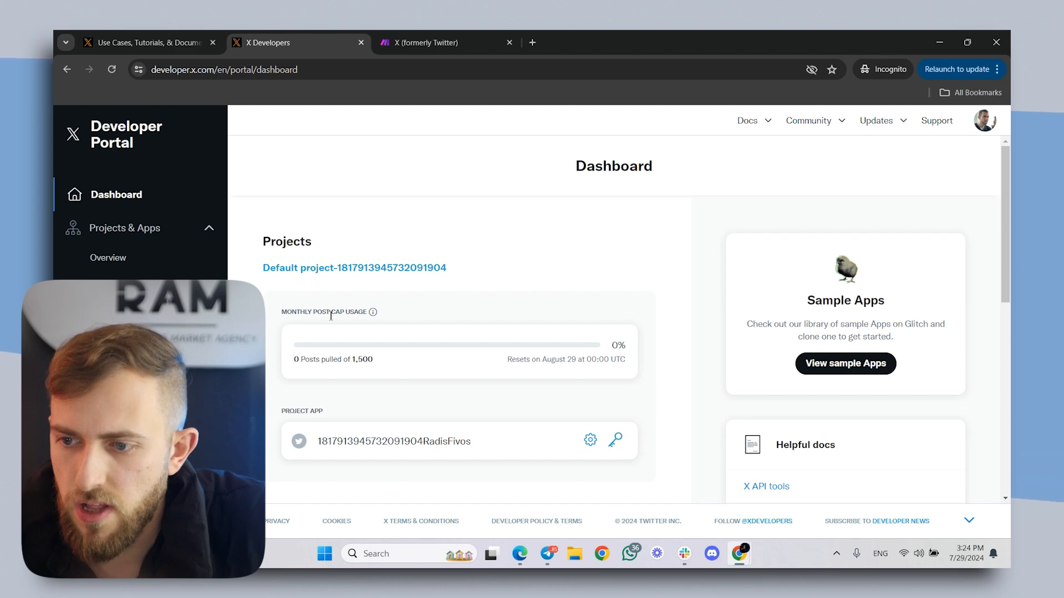
left_click(352, 269)
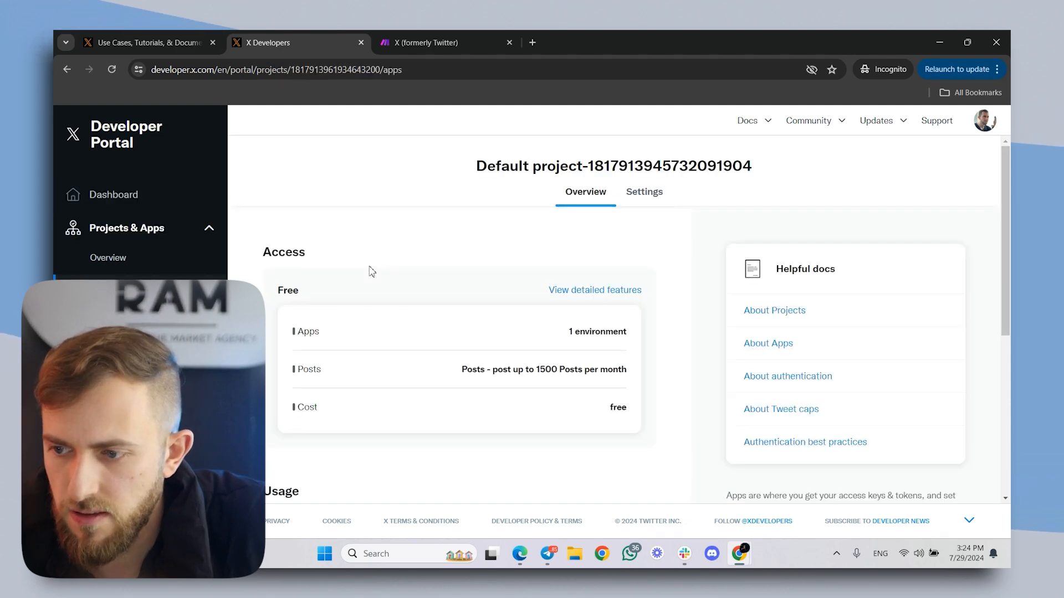
scroll(416, 289, "down", 4)
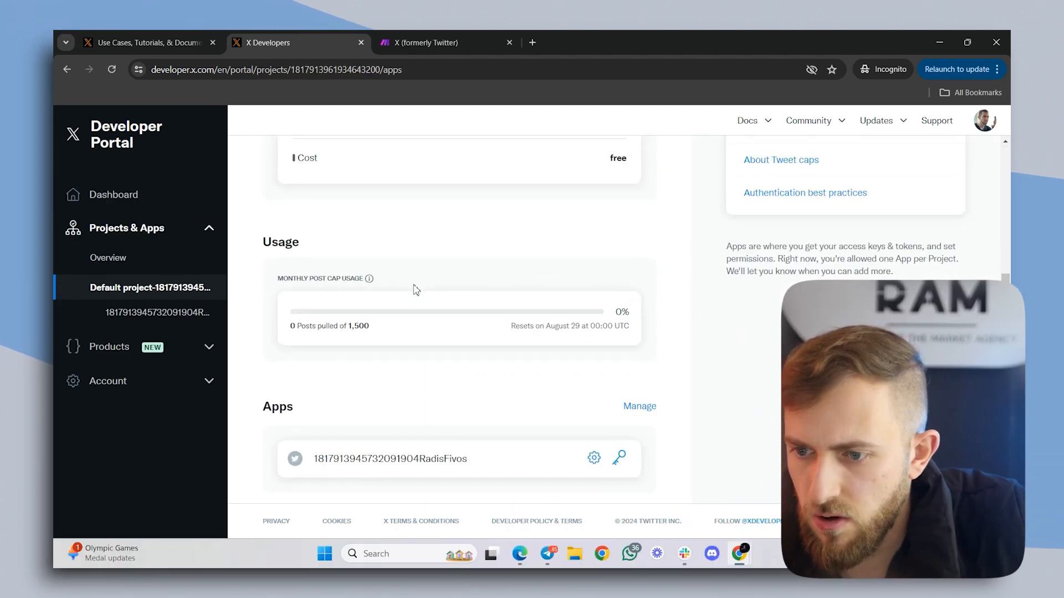
left_click(118, 316)
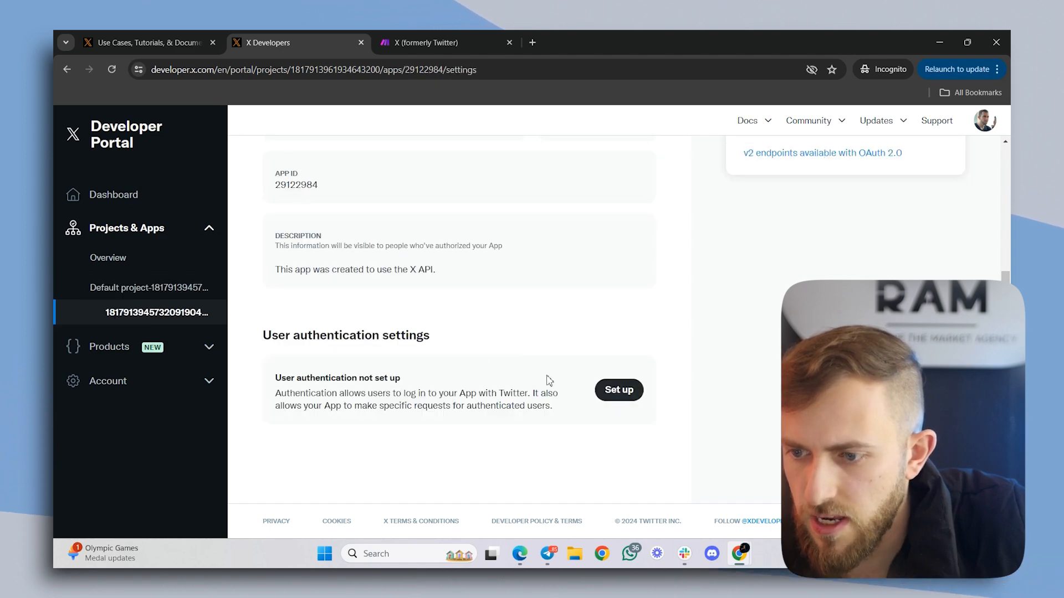
- Start the app's user authentication setup with Read and write and Direct message permissions and the Web App, Automated App or Bot type
left_click_drag(286, 335, 399, 338)
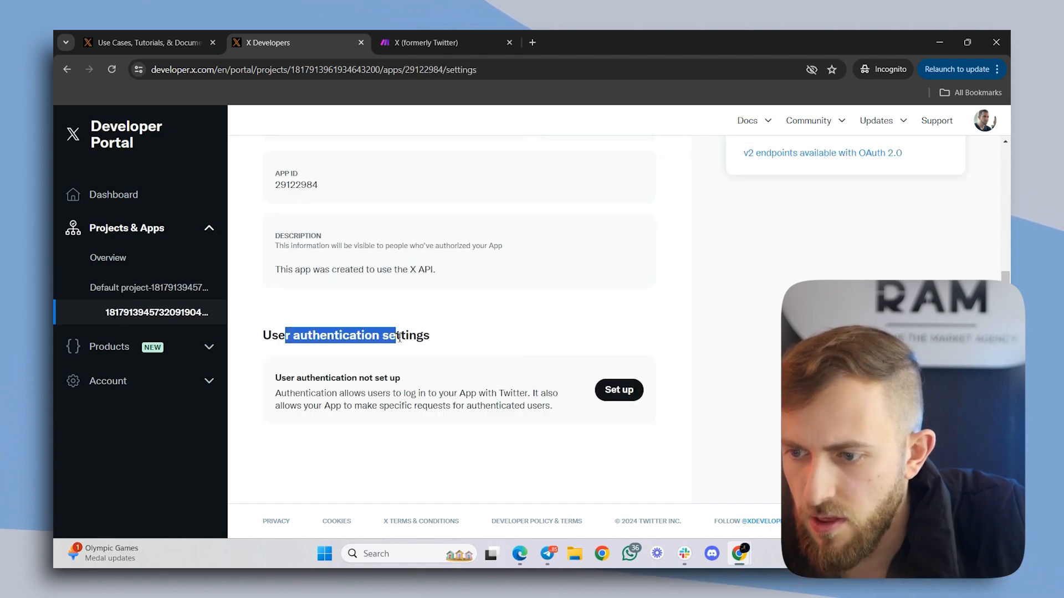
left_click(628, 393)
scroll(332, 310, "down", 1)
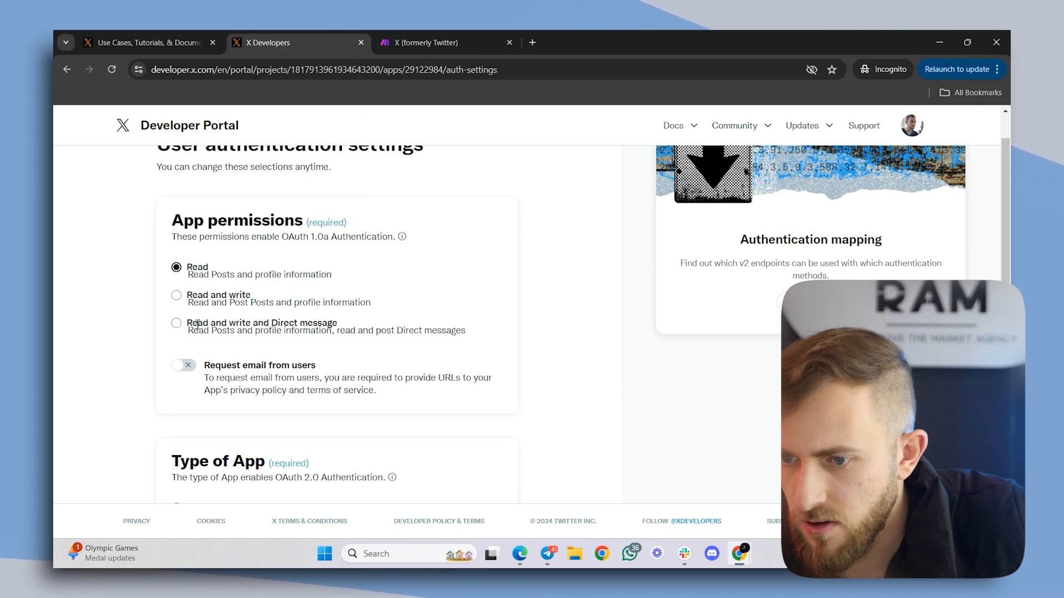
left_click(176, 324)
scroll(178, 344, "down", 3)
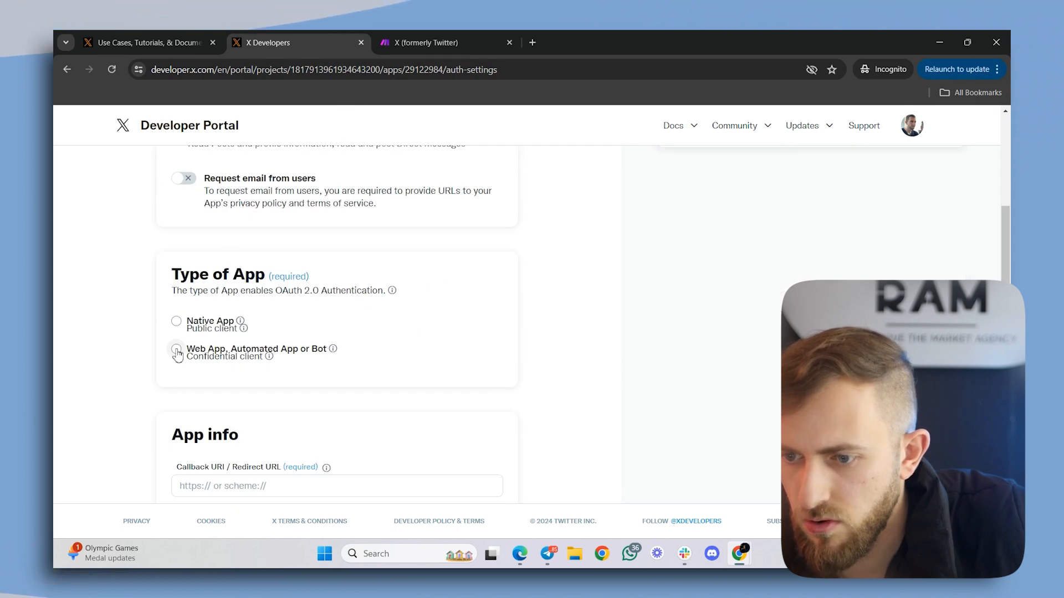
scroll(400, 324, "down", 3)
left_click(479, 49)
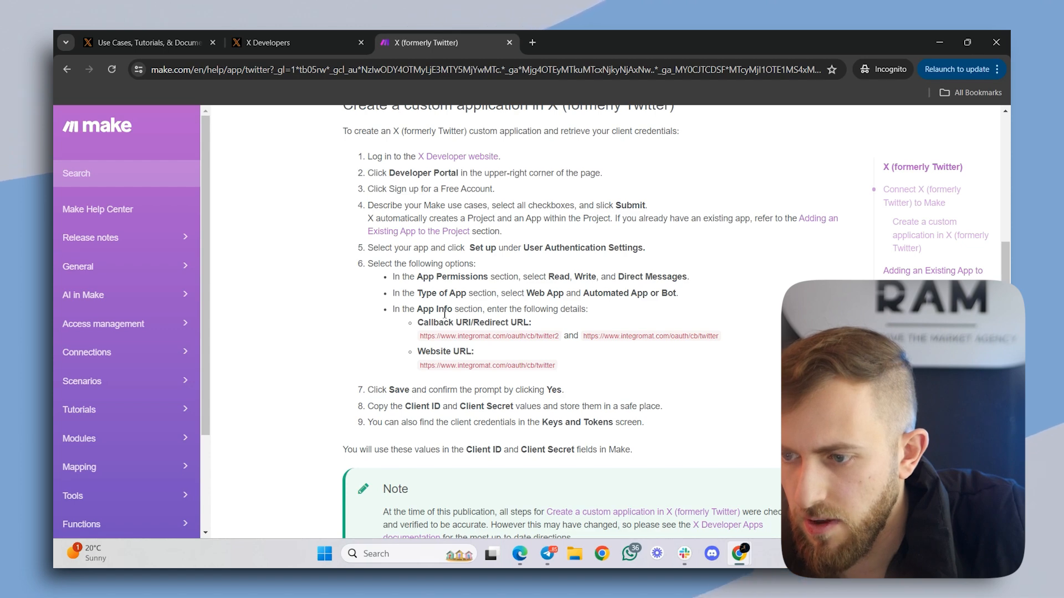
left_click(327, 47)
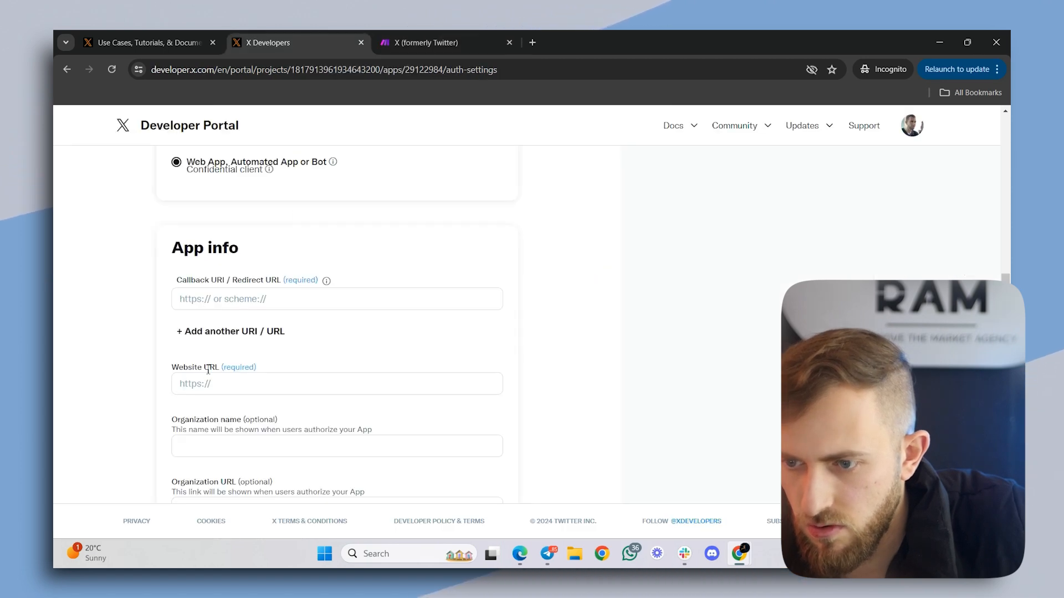
left_click(432, 34)
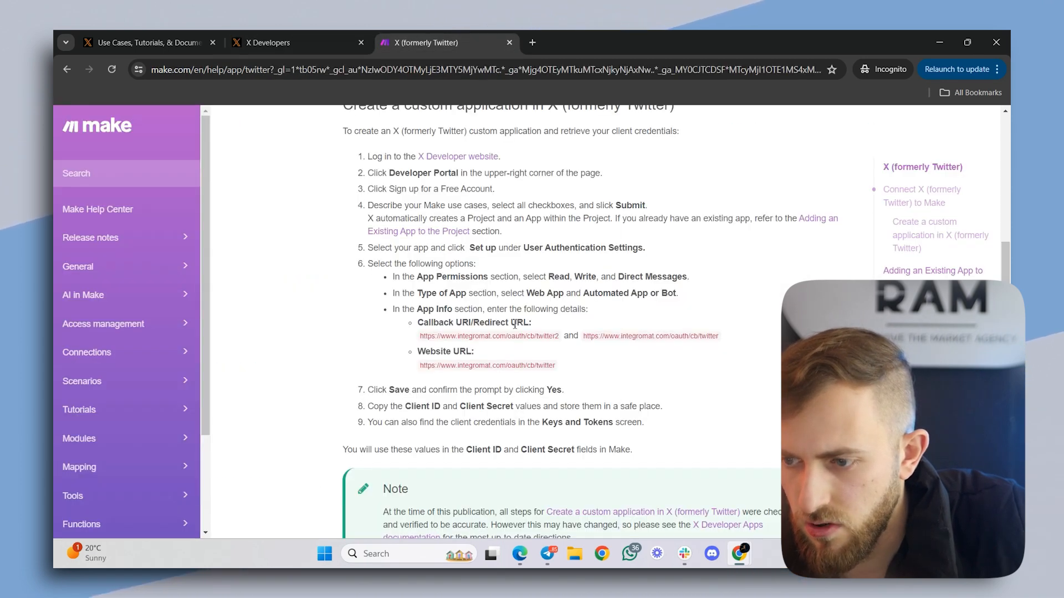
left_click_drag(470, 339, 559, 339)
key("ctrl+c")
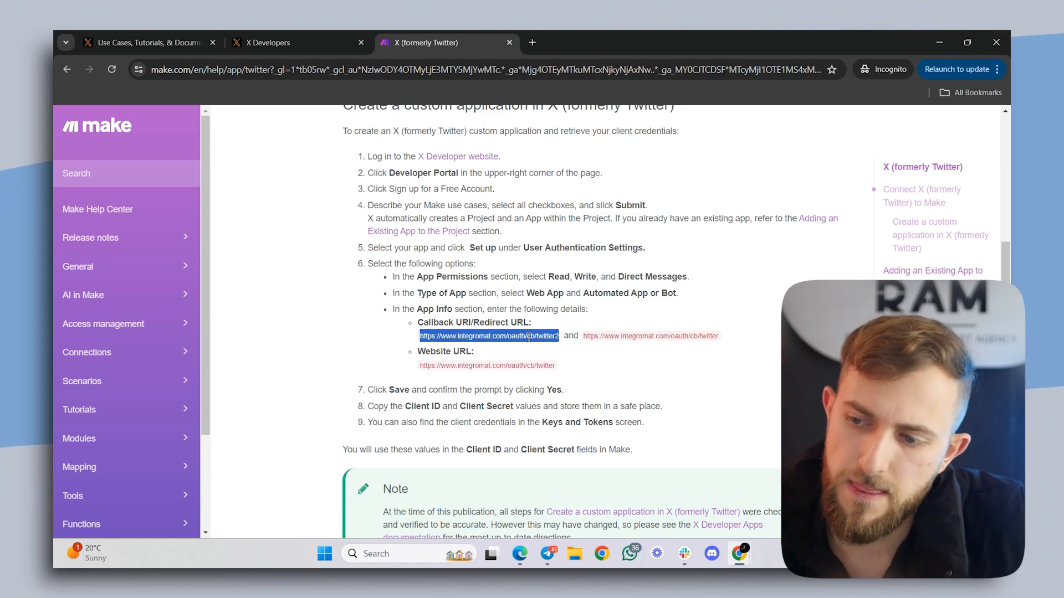
left_click(344, 43)
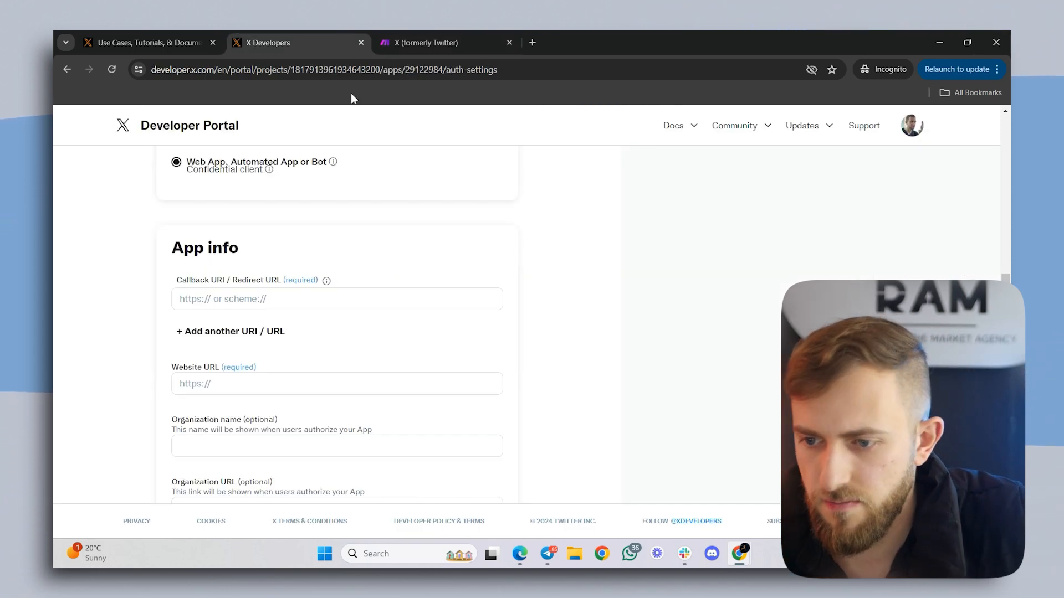
left_click(287, 299)
key("ctrl+v")
left_click(264, 331)
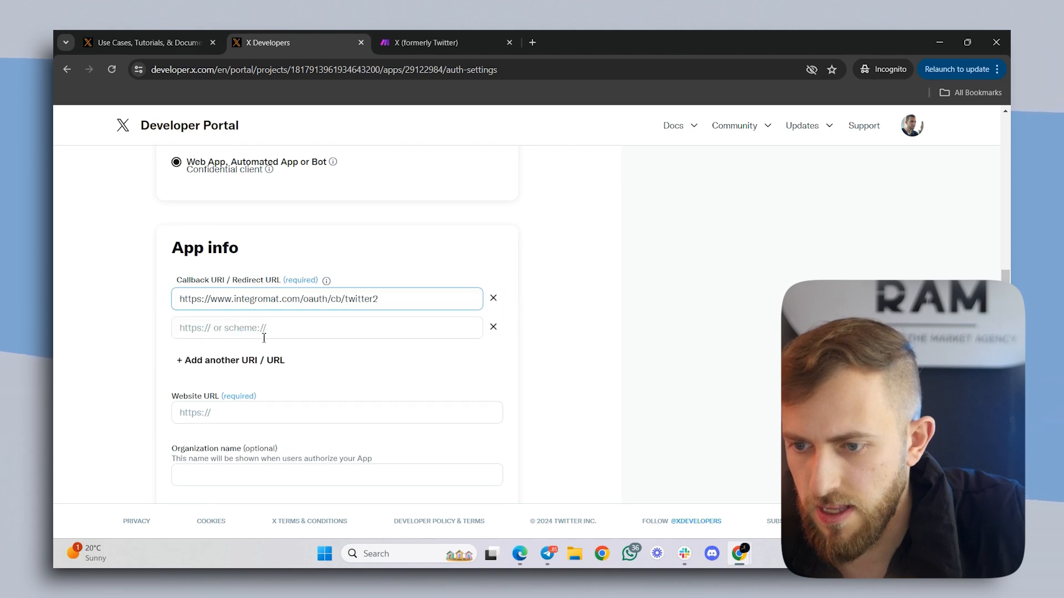
left_click(427, 39)
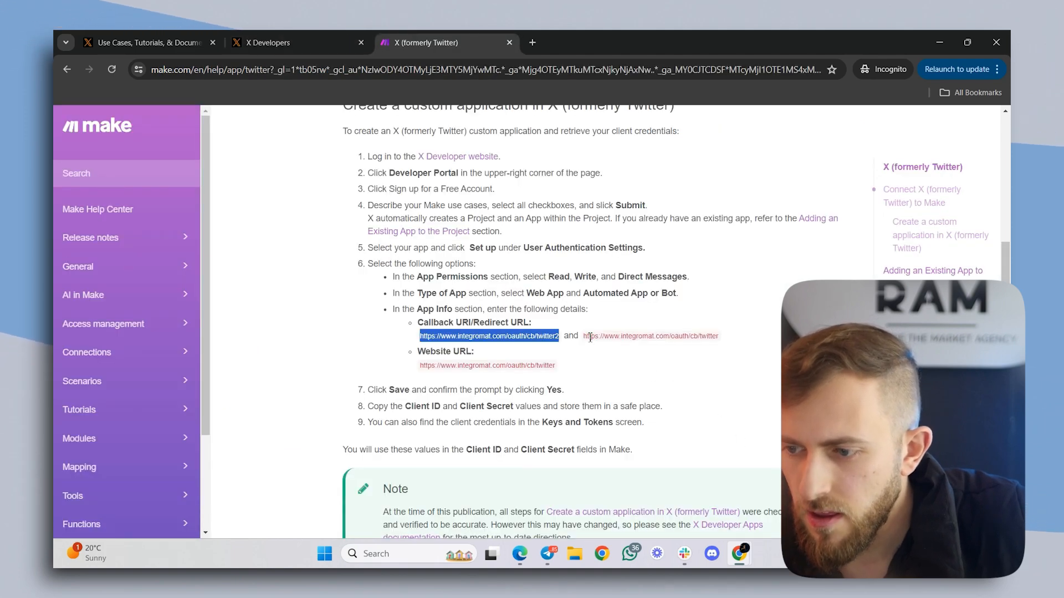
left_click_drag(583, 336, 595, 337)
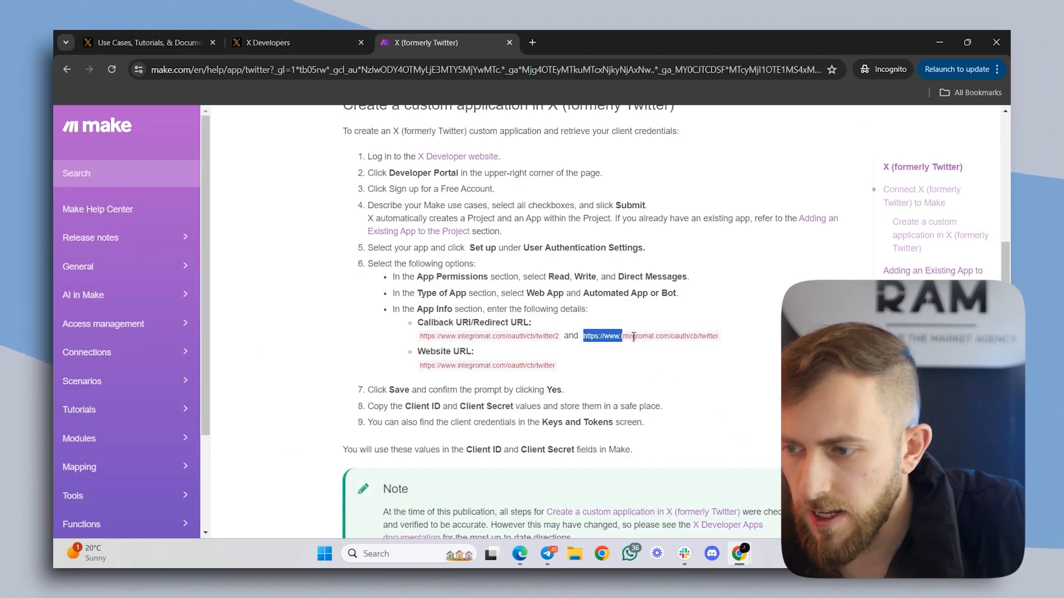
left_click(266, 40)
left_click(268, 332)
key("ctrl+v")
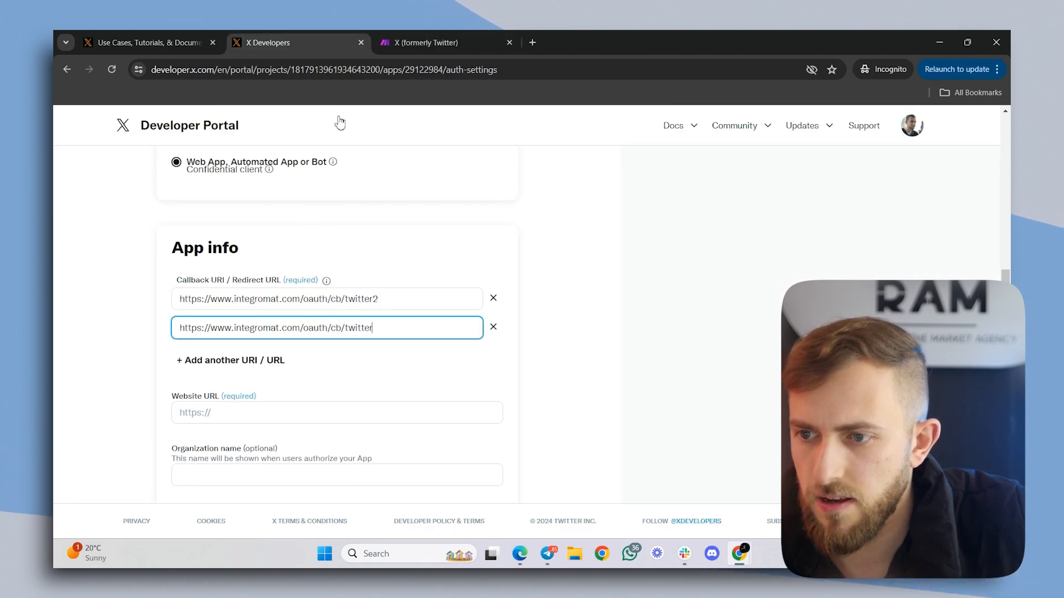
left_click(462, 35)
left_click_drag(419, 367, 562, 366)
key("ctrl+c")
left_click(343, 38)
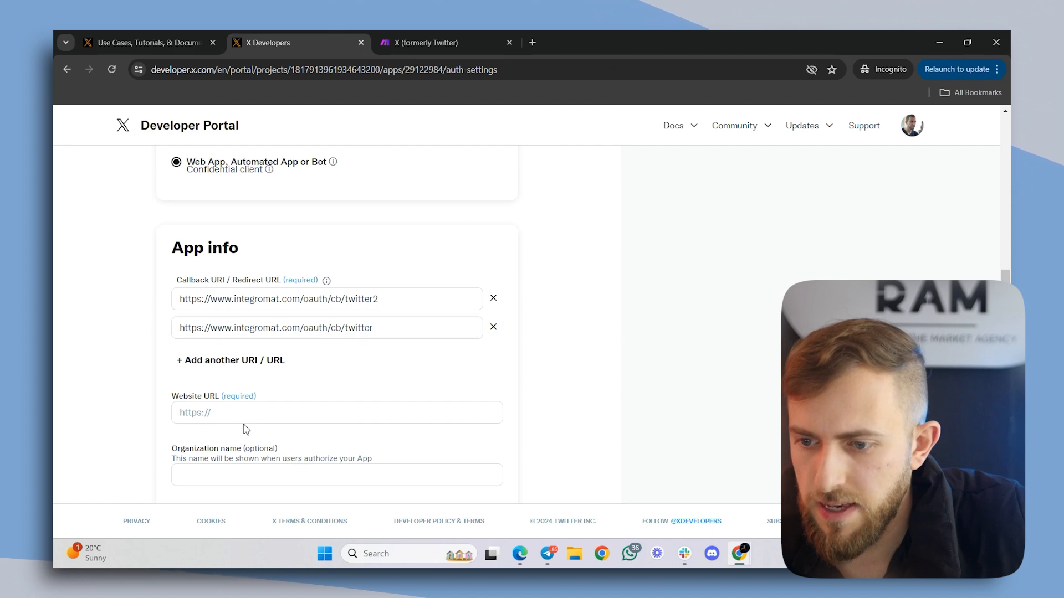
left_click(244, 413)
key("ctrl+v")
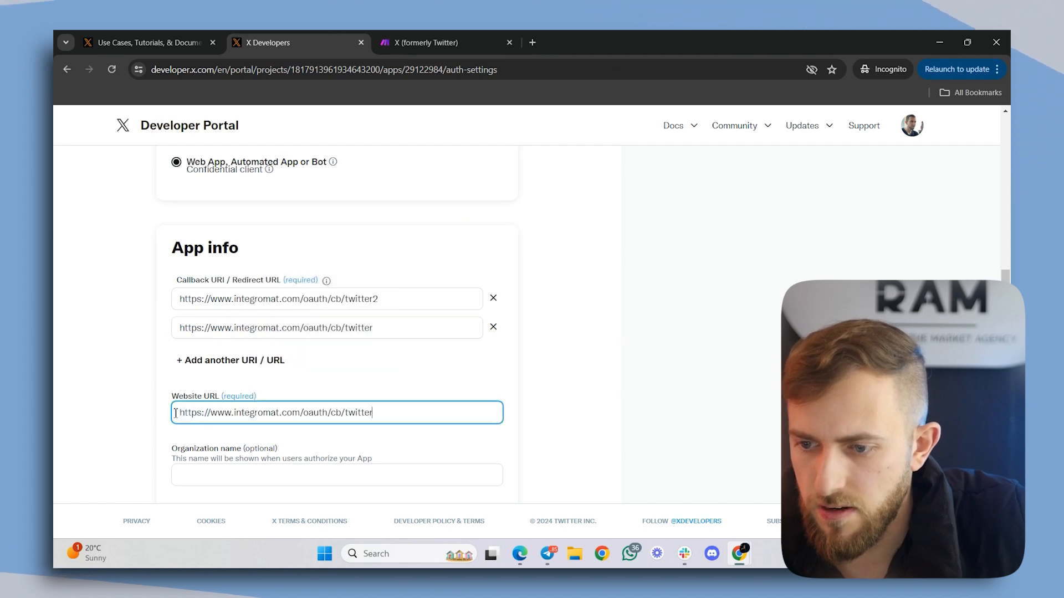
- Save the user authentication settings, leaving the optional organization details empty, and confirm the permission change
left_click(426, 34)
left_click(268, 43)
scroll(357, 408, "down", 5)
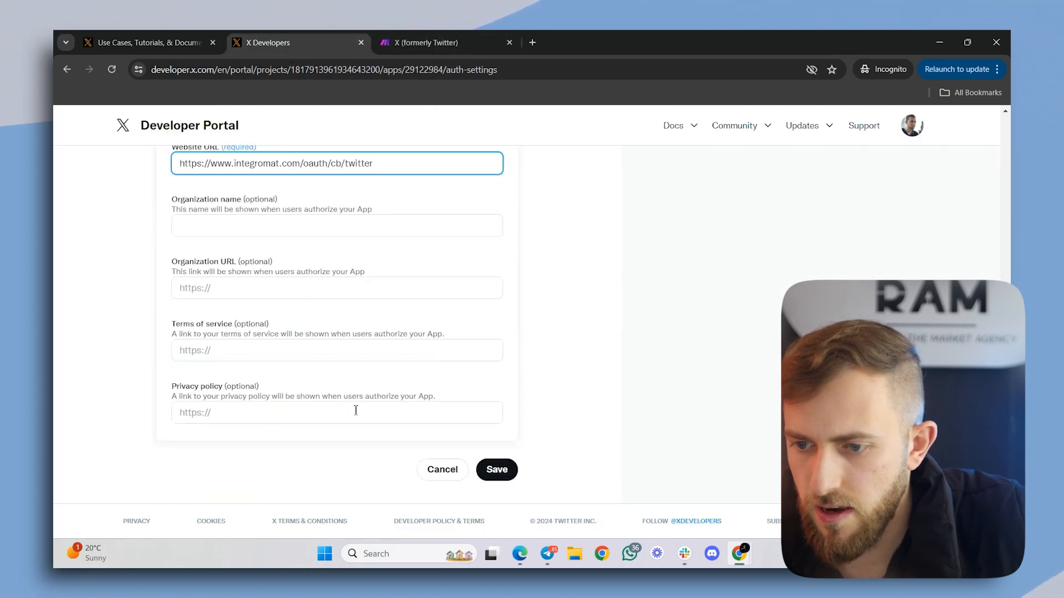
left_click(497, 470)
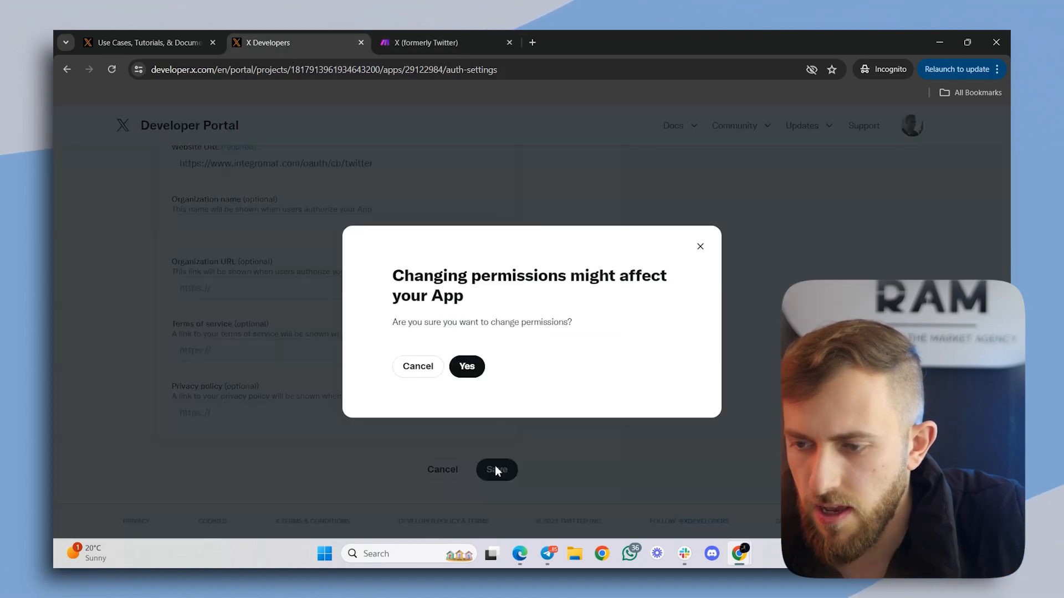
left_click(471, 375)
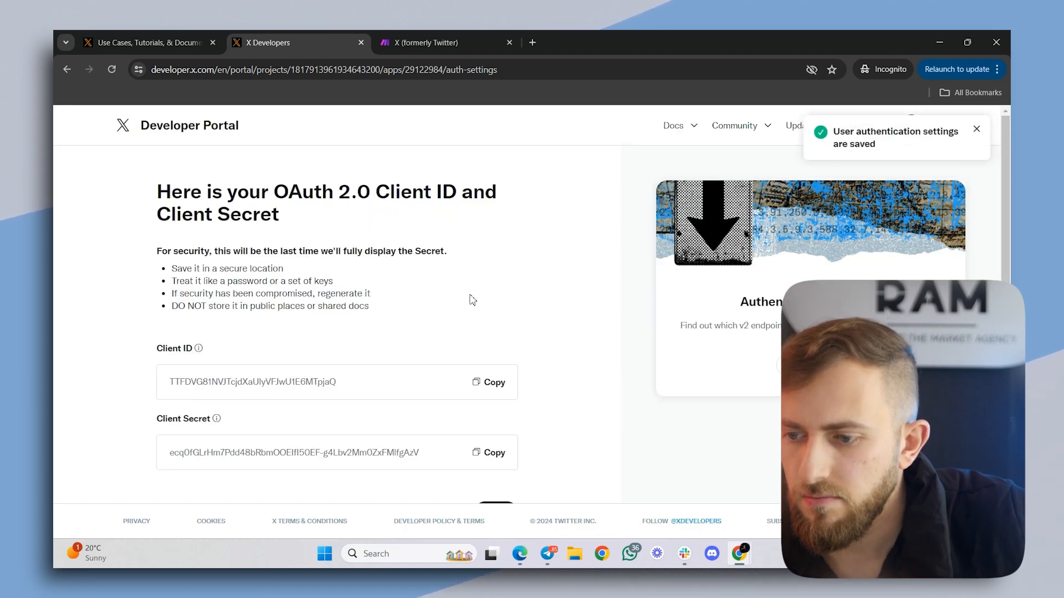
- Copy the app's OAuth 2.0 Client ID from the Developer Portal and paste it into the Client ID of Make's new X connection
left_click(965, 34)
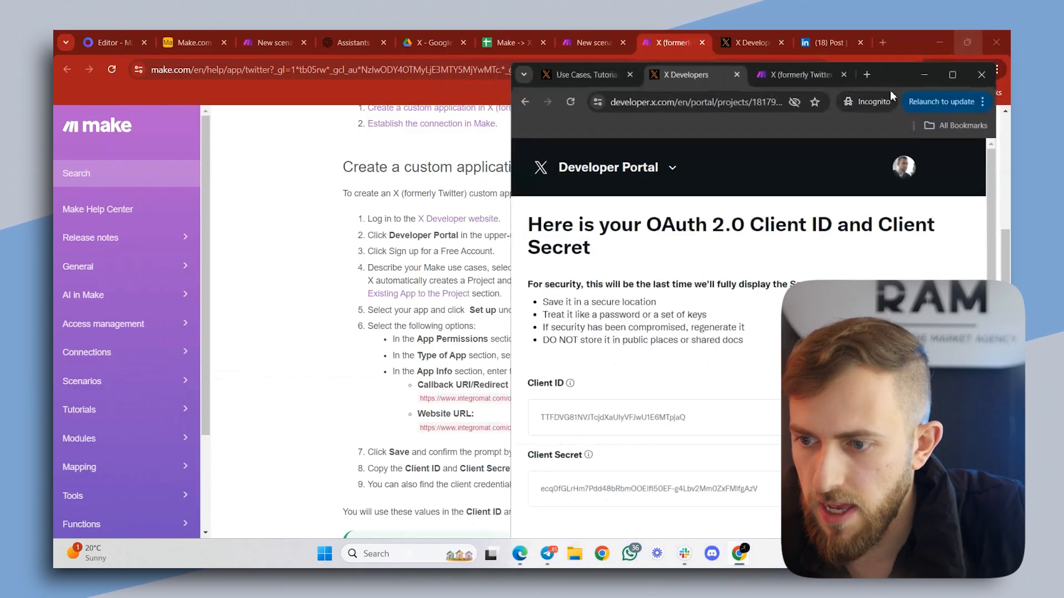
left_click(510, 349)
mouse_move(737, 557)
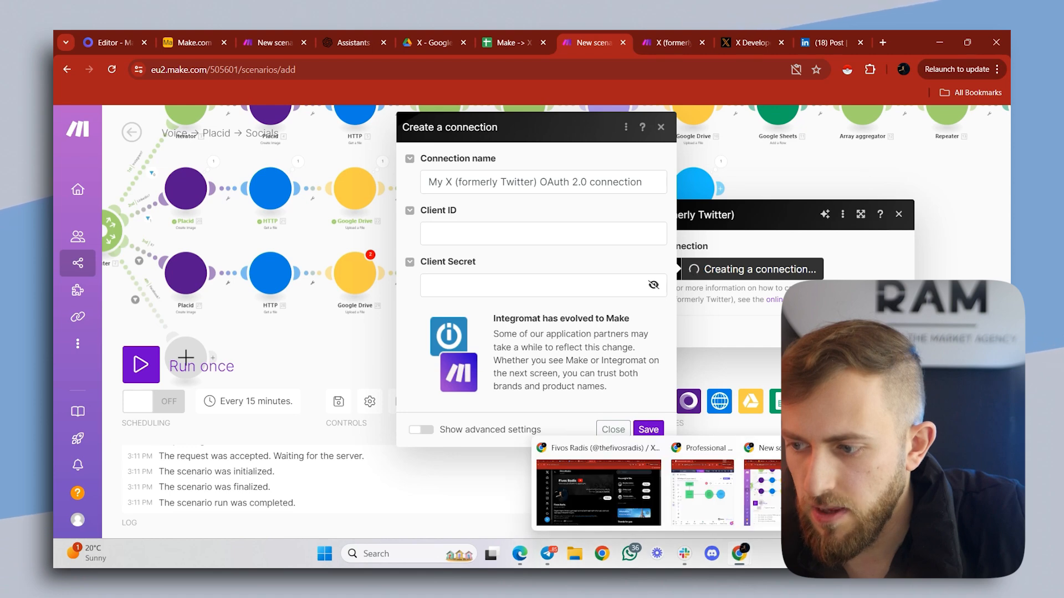
left_click(726, 482)
left_click(936, 413)
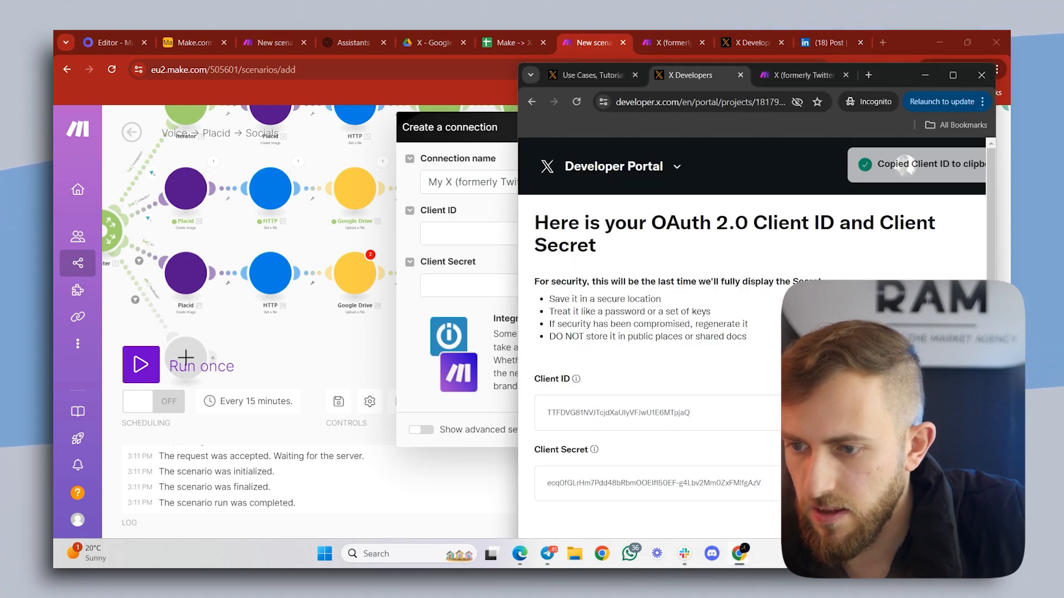
left_click_drag(468, 254, 468, 241)
left_click(470, 228)
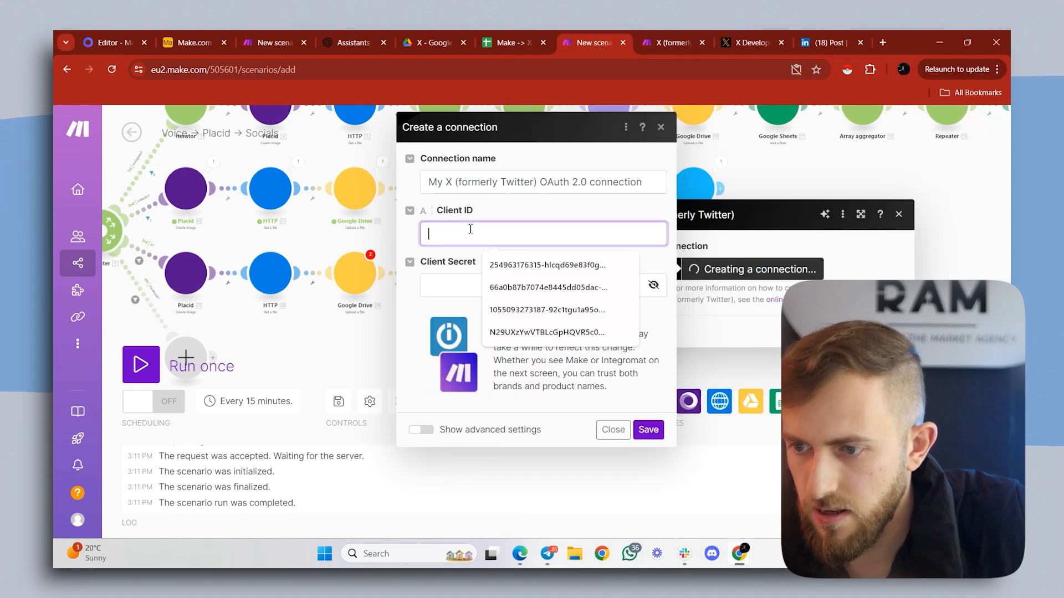
key("ctrl+v")
key("ctrl+a")
key("ctrl+v")
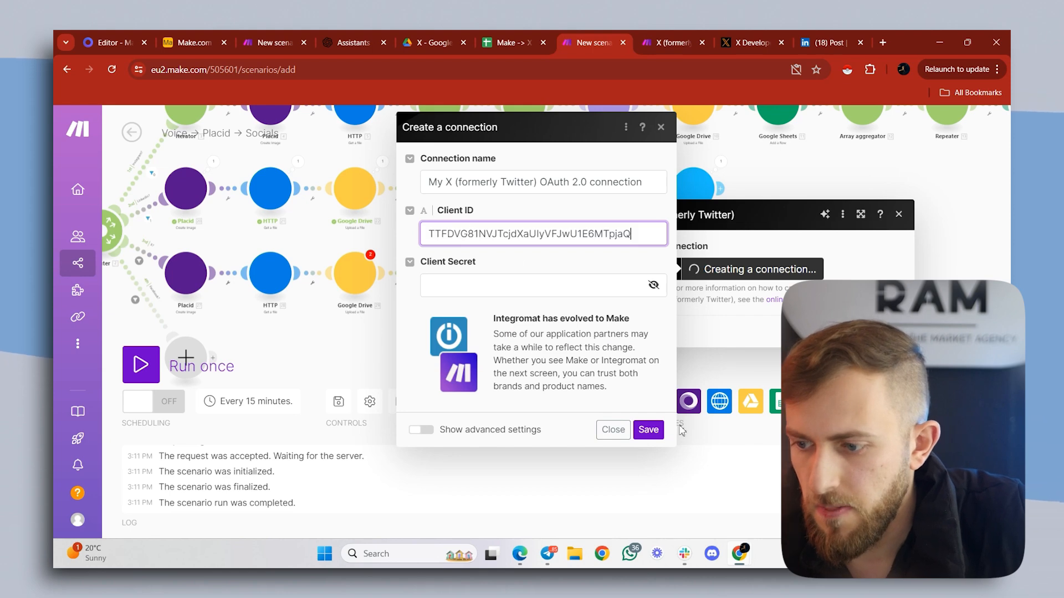
- Copy the Client Secret from the Developer Portal, paste it into Make's Client Secret for the X connection, and save the connection
left_click(739, 553)
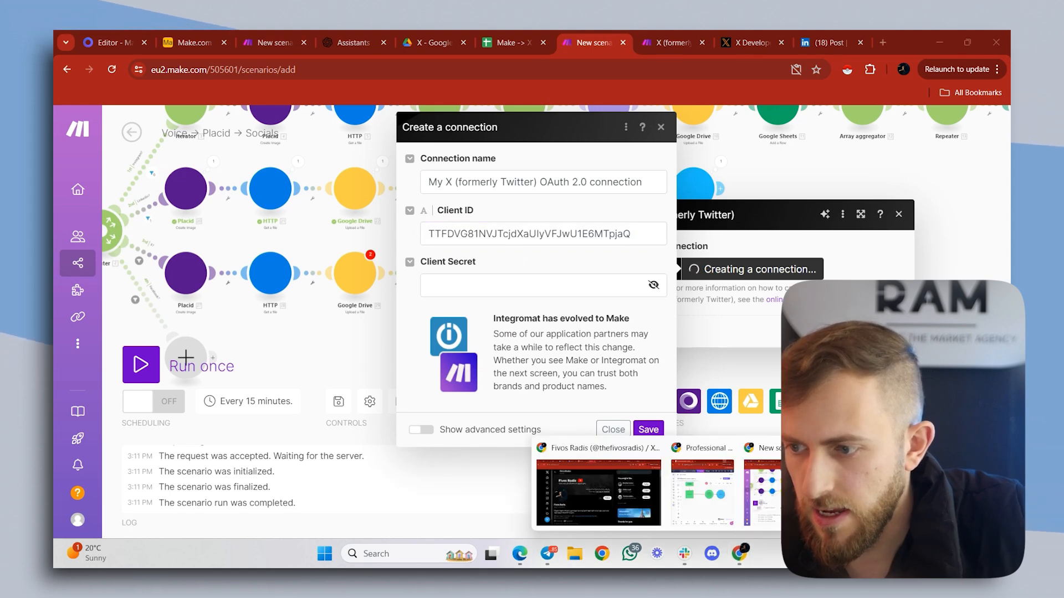
left_click(910, 493)
left_click(937, 483)
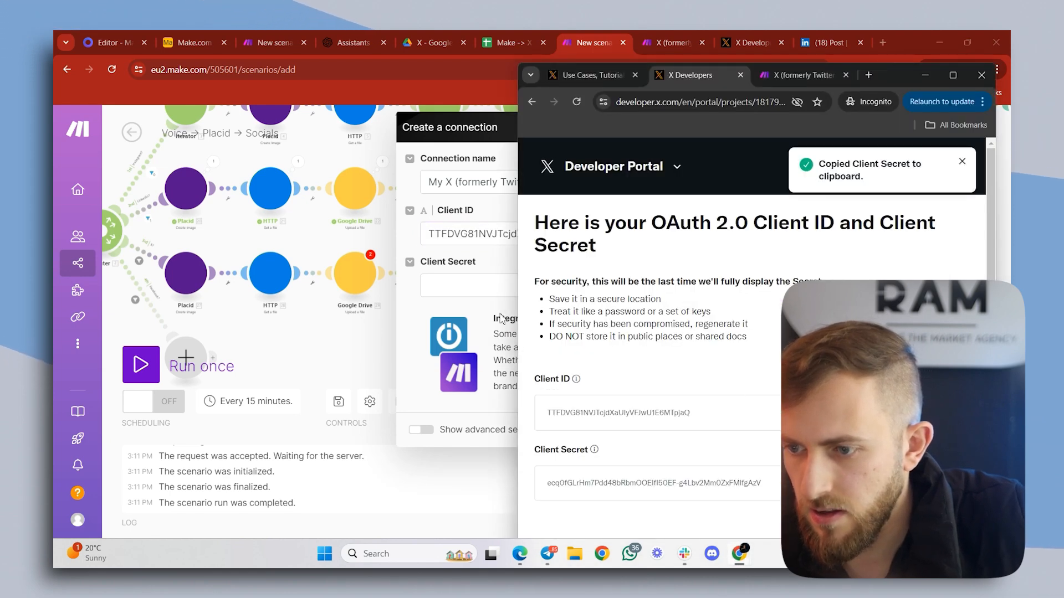
left_click(461, 284)
left_click(664, 434)
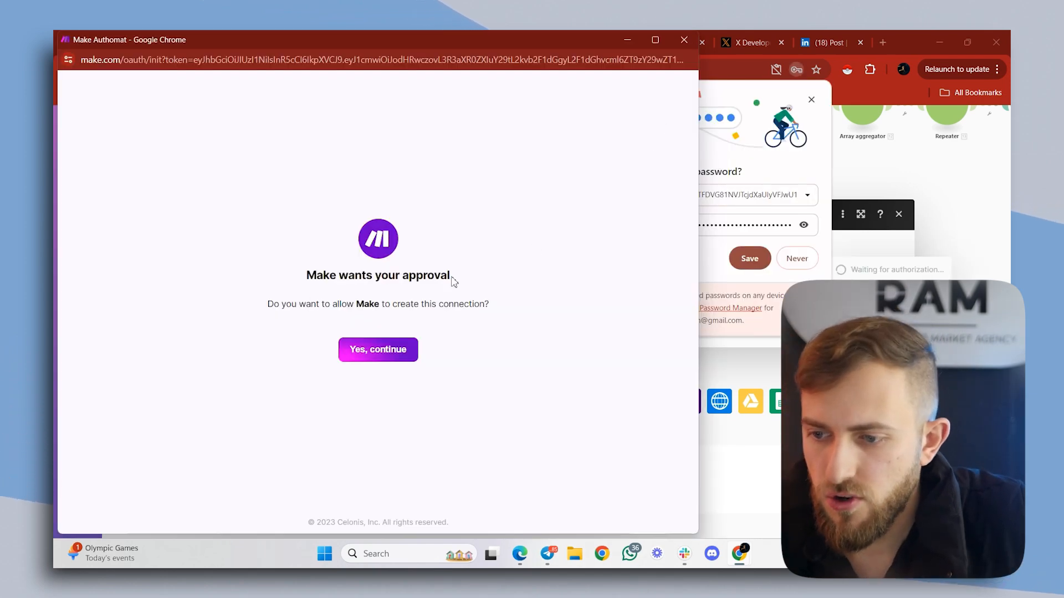
- Approve Make's connection request, authorize the app on the X account, and dismiss the authorization window and the password-saving prompt
left_click(378, 352)
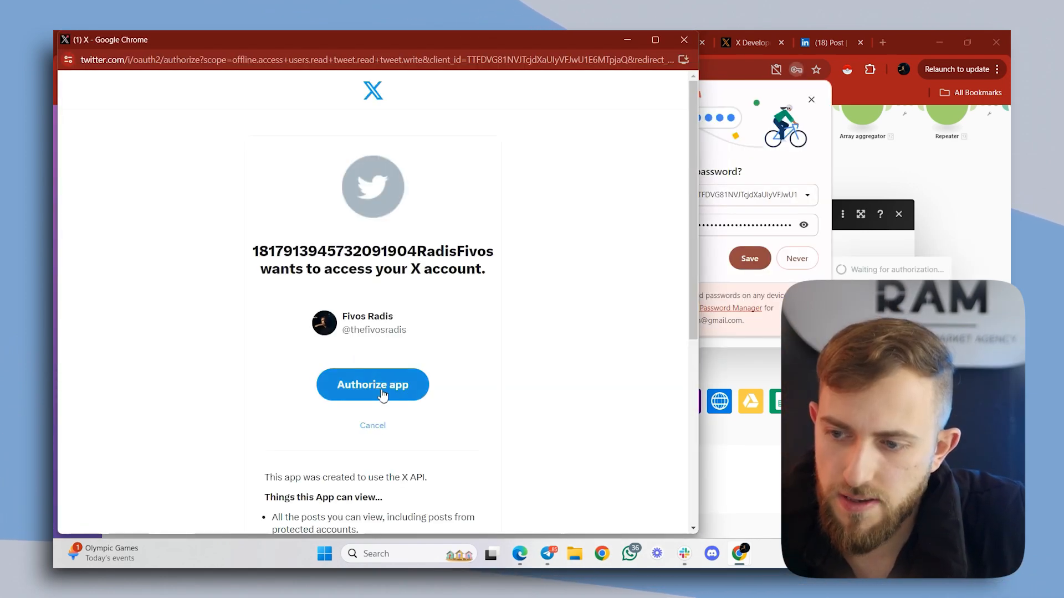
left_click(376, 387)
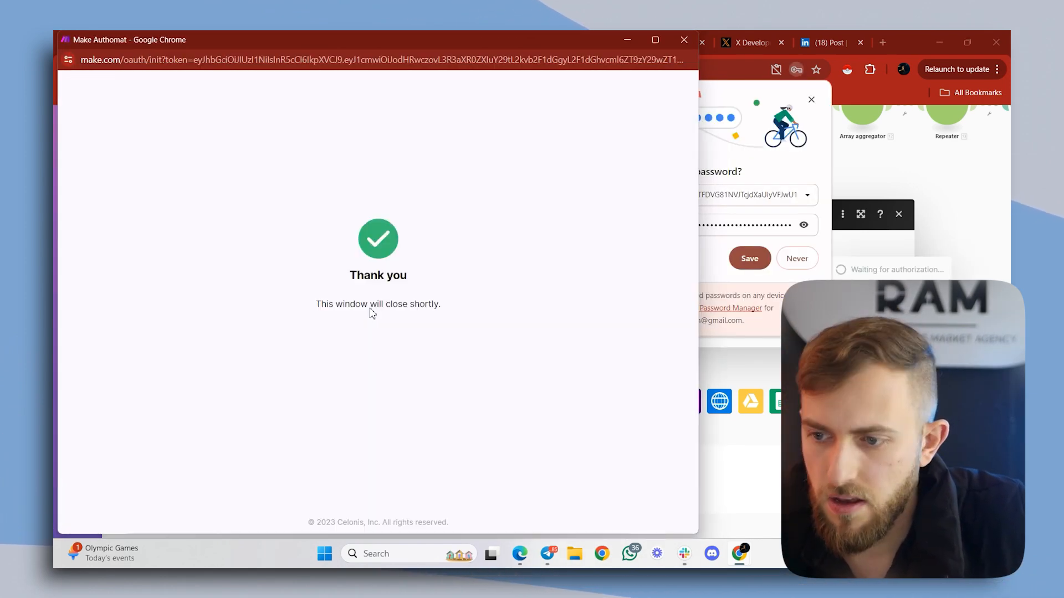
left_click(683, 41)
left_click(811, 100)
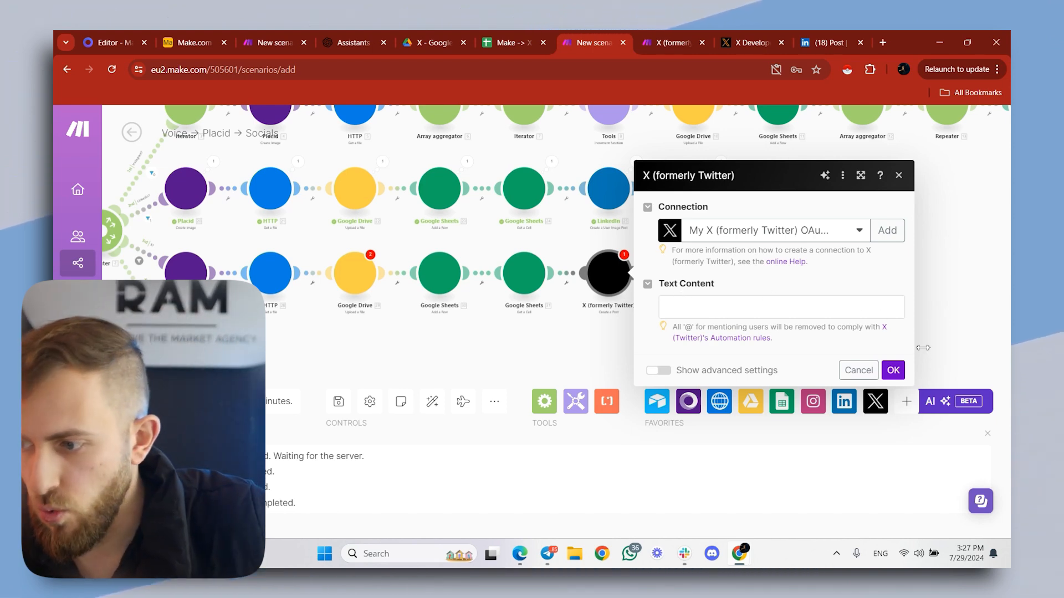
- Map the Airtable Caption to the Text Content of the X Create a Post module and confirm the module
left_click(893, 371)
left_click(730, 315)
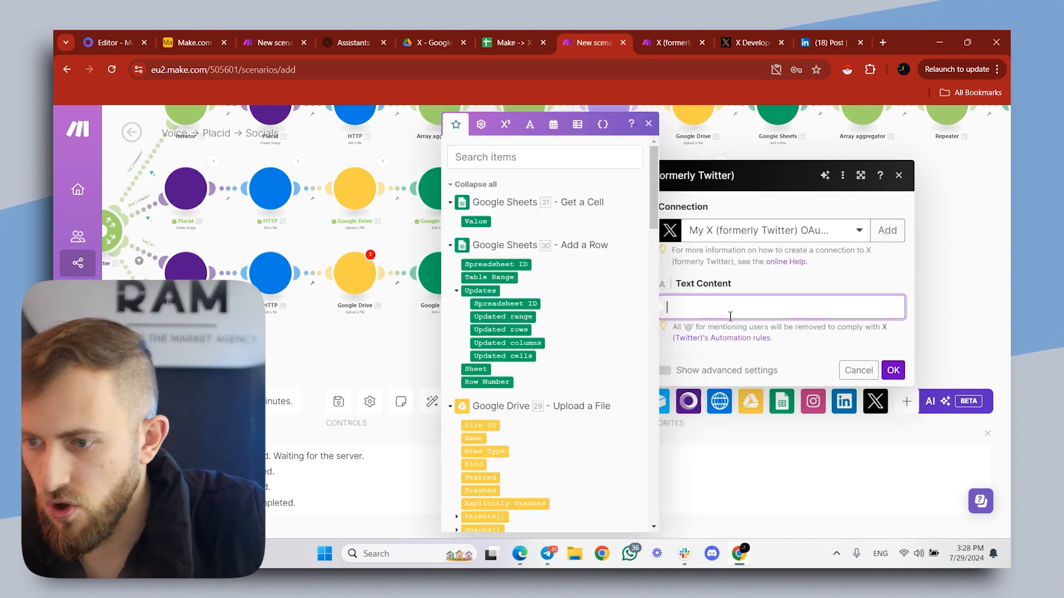
scroll(530, 285, "down", 15)
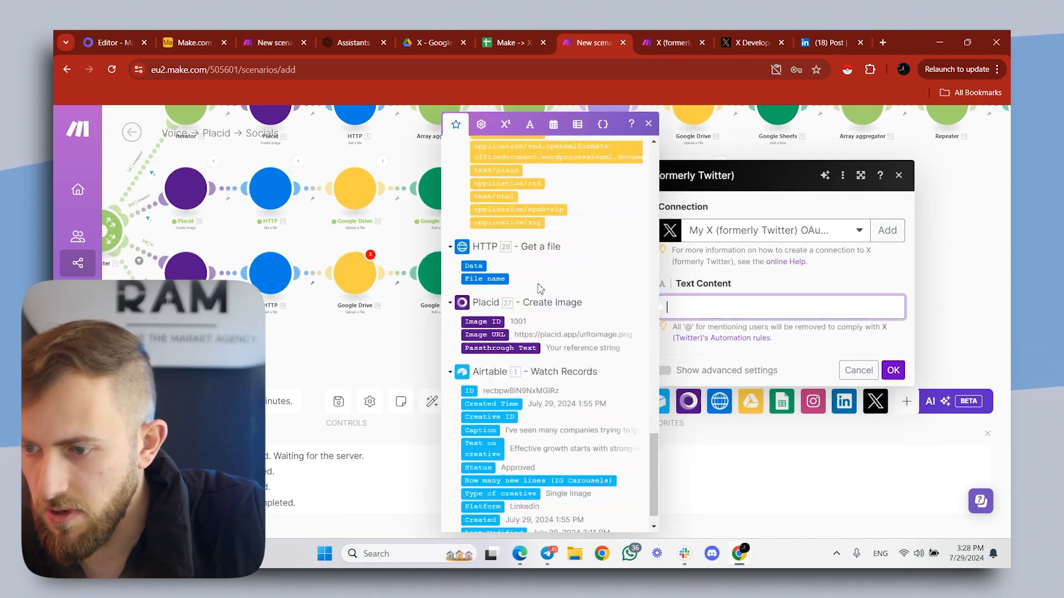
left_click(491, 403)
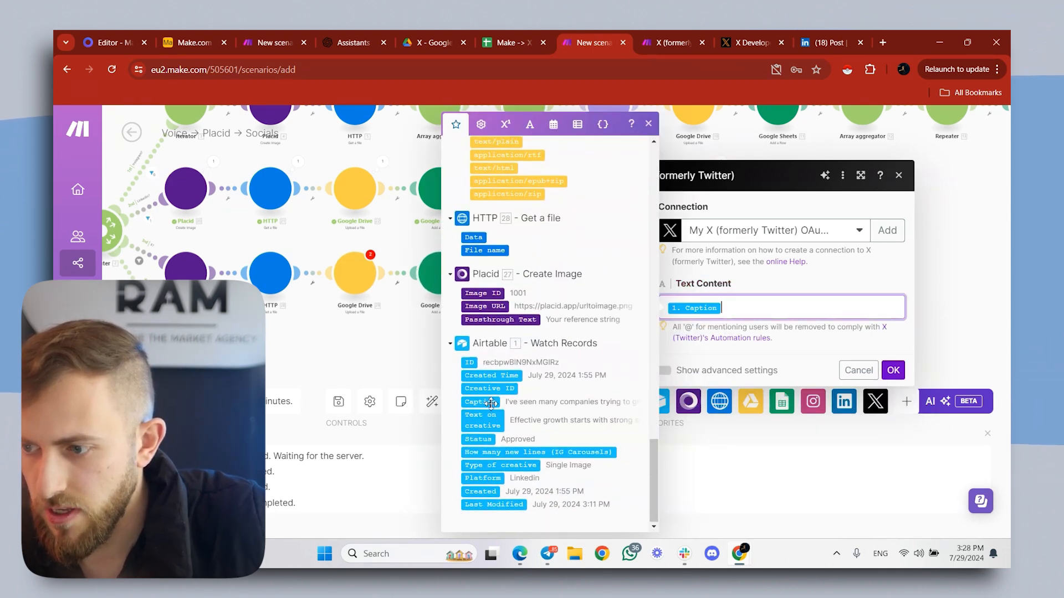
left_click(893, 371)
- Insert an X (formerly Twitter) v5 media upload module between the Google Sheets Get a Cell and X Create a Post modules
right_click(571, 275)
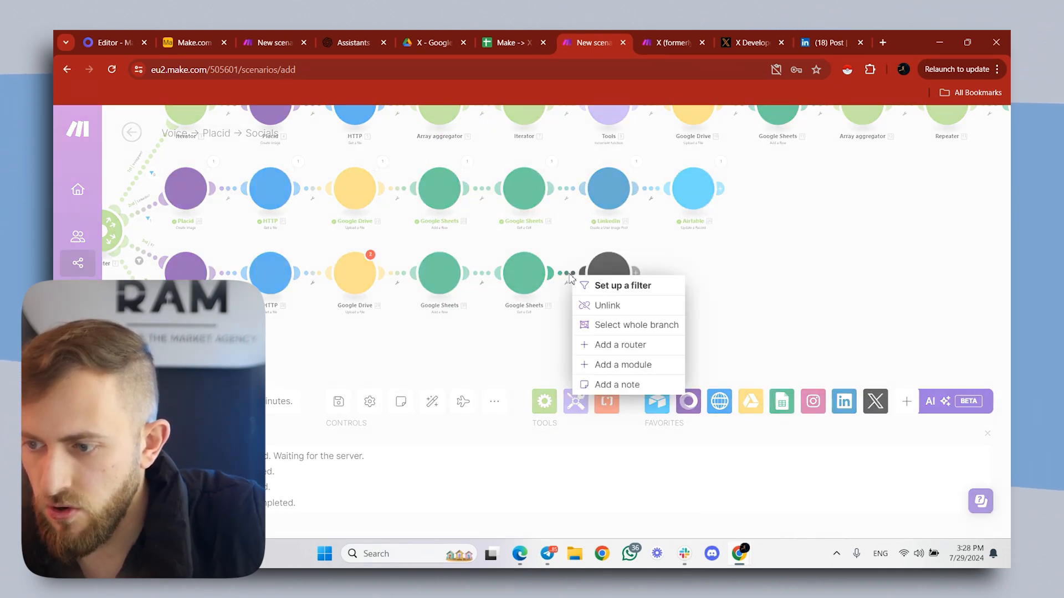
left_click(604, 364)
left_click(731, 365)
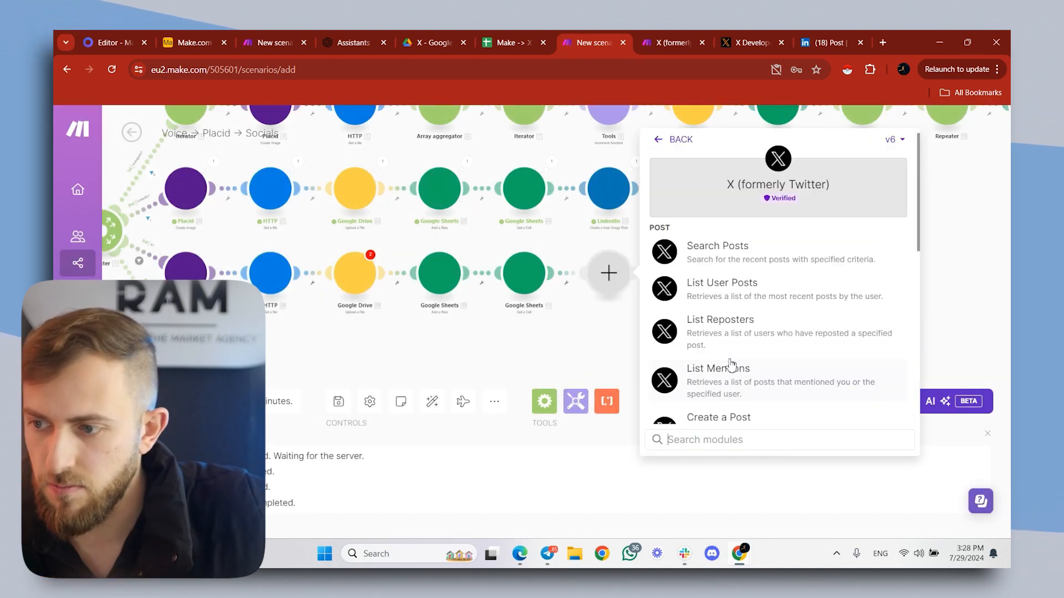
left_click(892, 140)
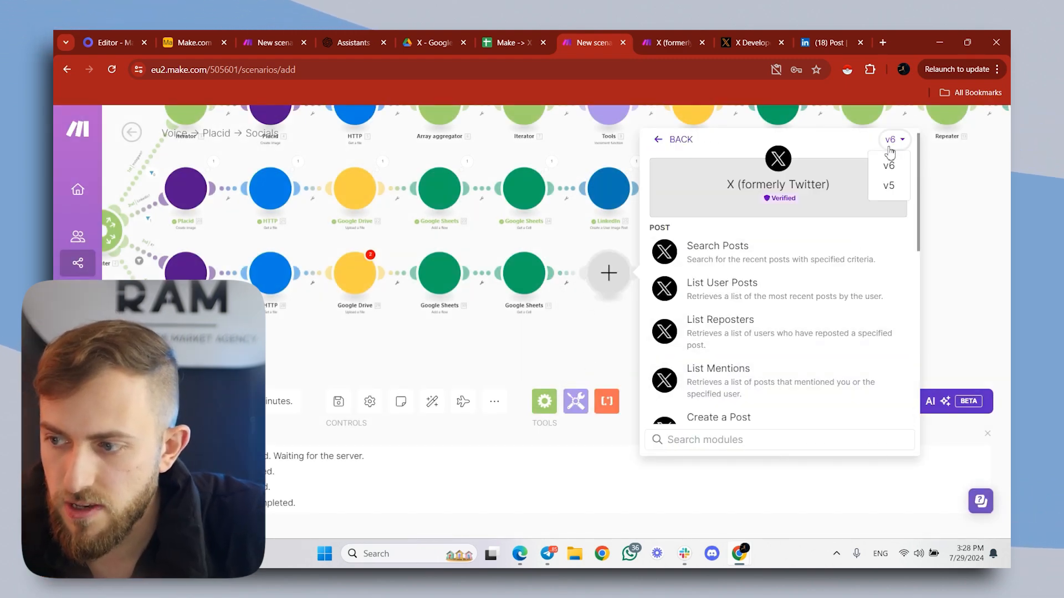
left_click(887, 186)
left_click(766, 334)
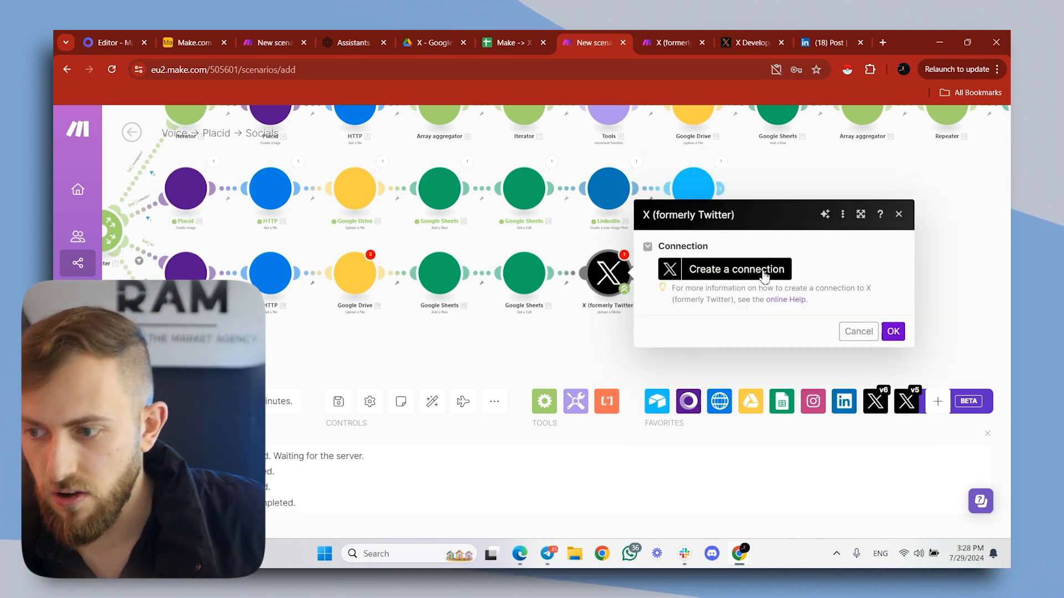
- Start a new connection for the X Upload a Media module and regenerate the project app's API Key and Secret in the X Developer Portal
left_click(764, 273)
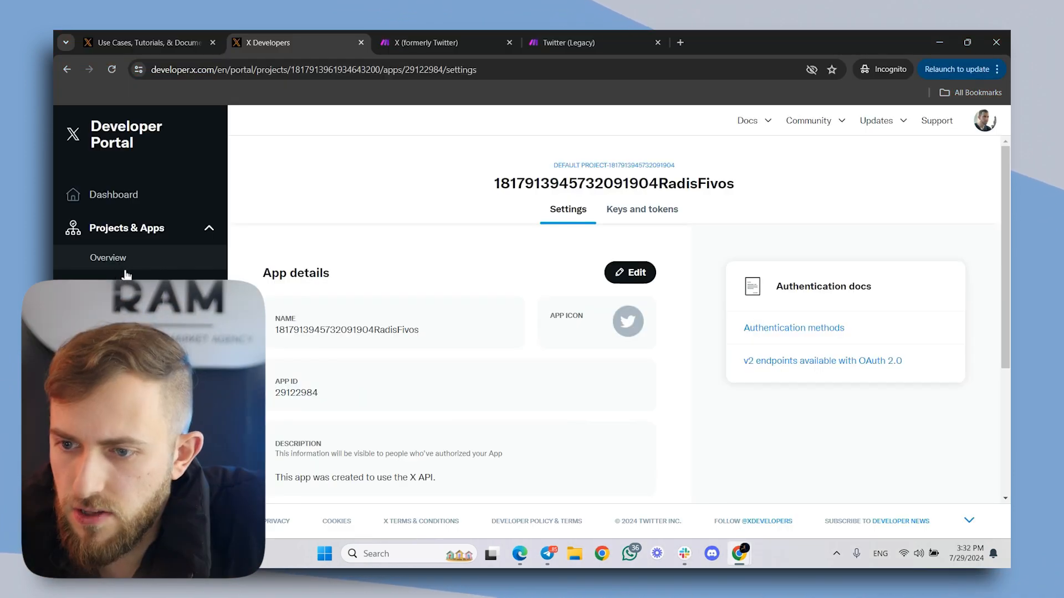
left_click(216, 251)
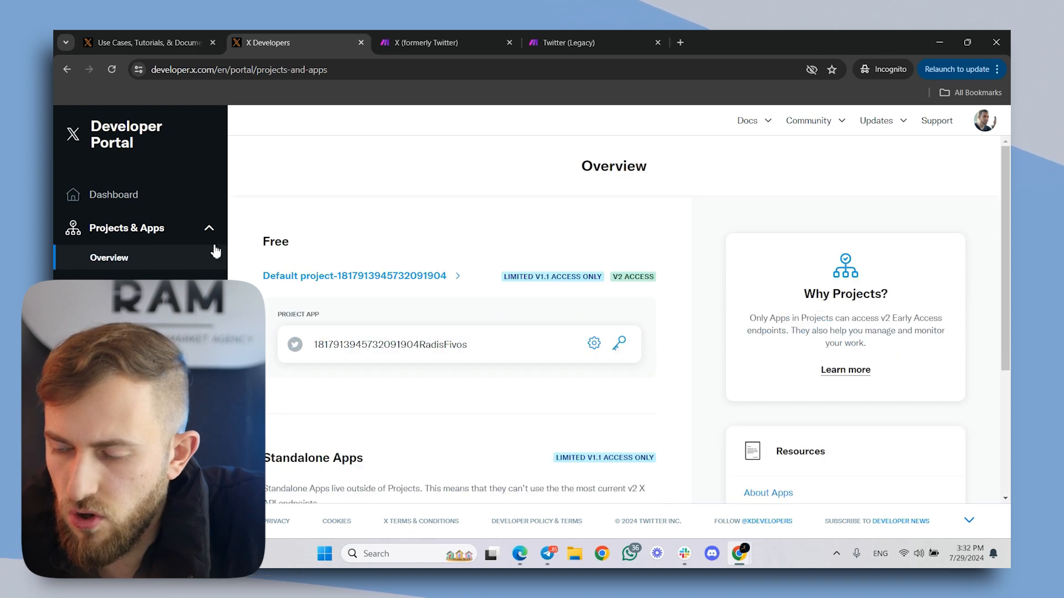
scroll(496, 216, "down", 2)
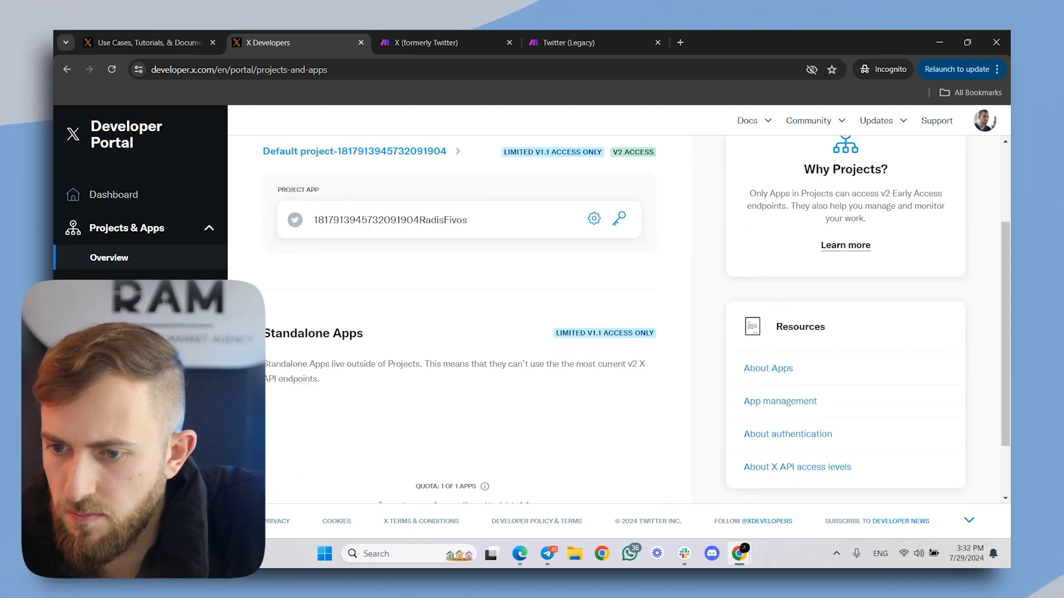
left_click(434, 221)
scroll(521, 262, "up", 3)
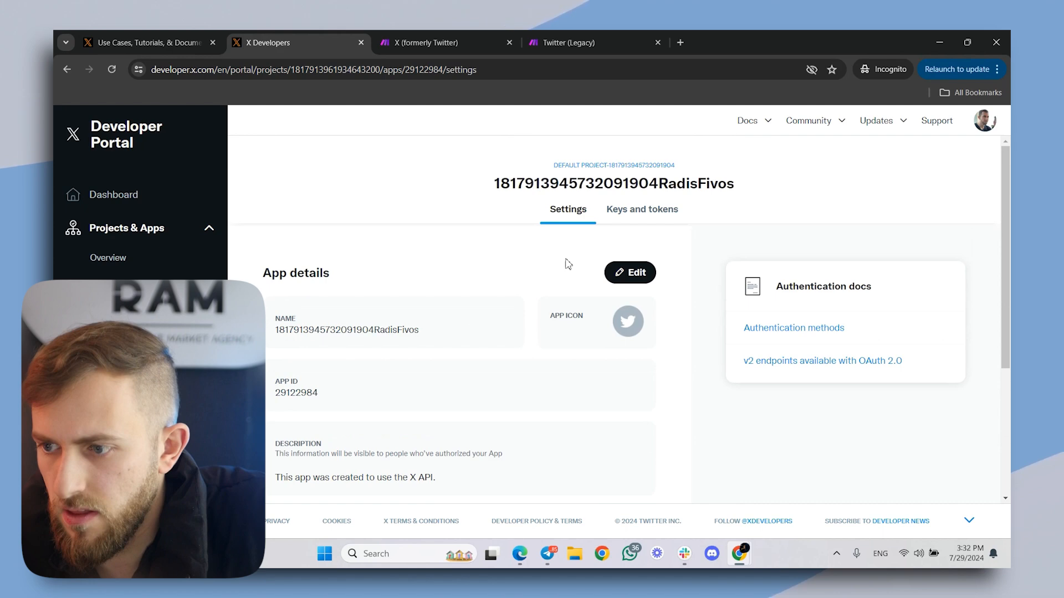
left_click(623, 224)
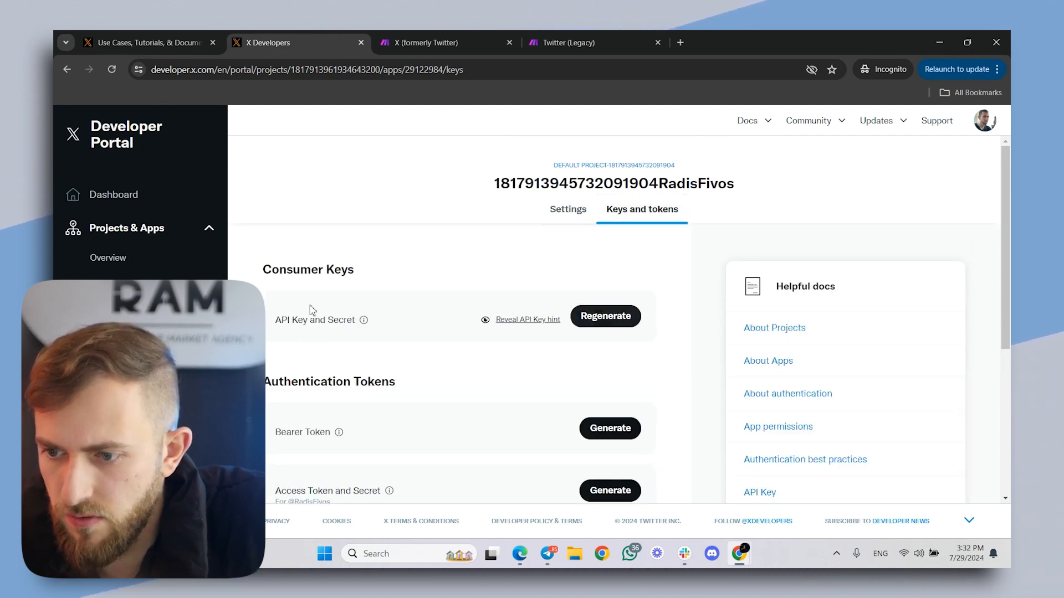
left_click(625, 332)
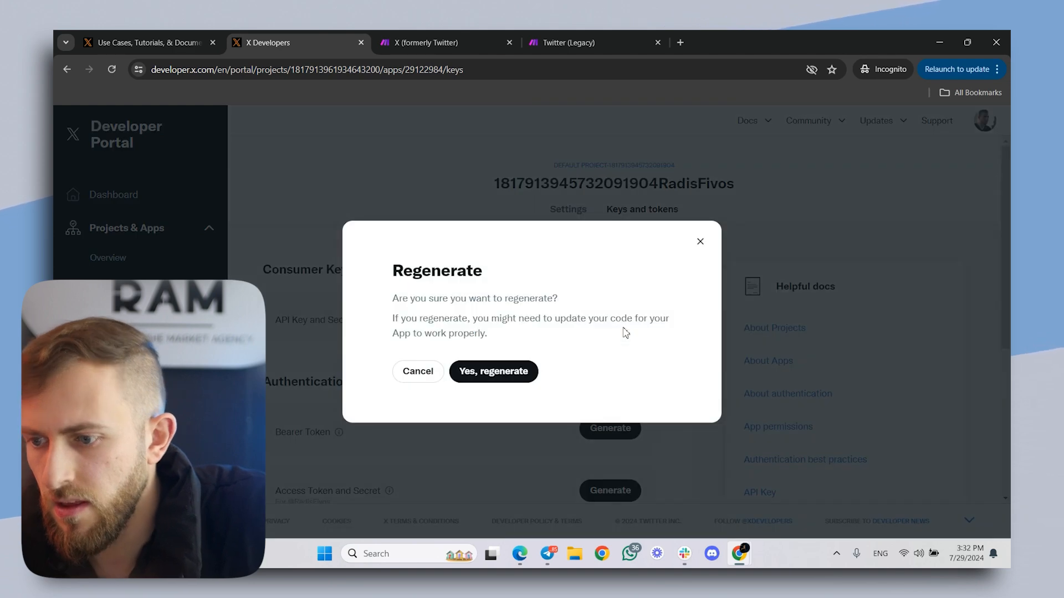
left_click(493, 371)
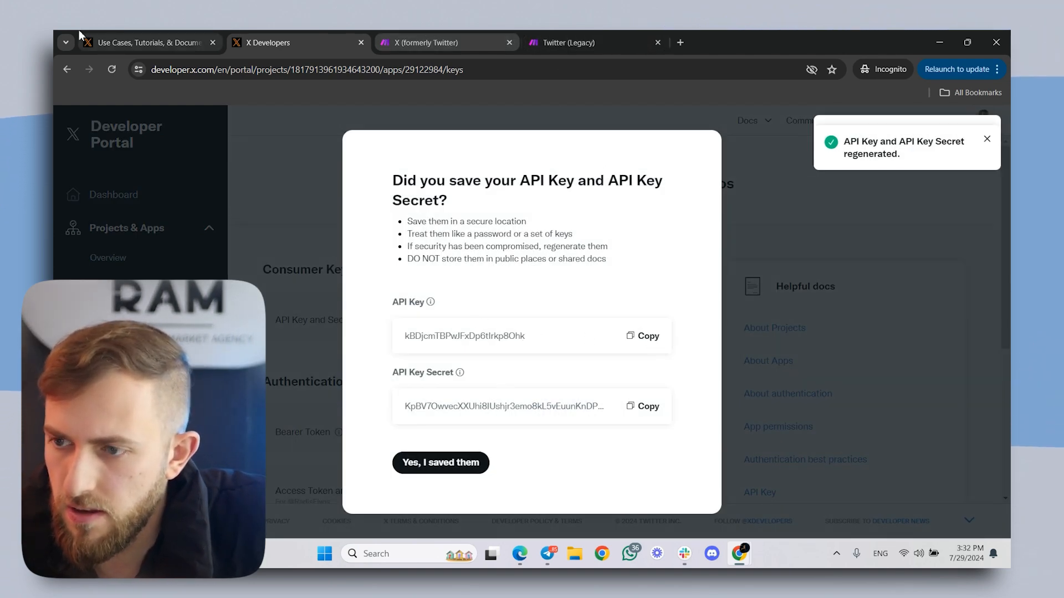
- Copy the regenerated API Key from the Developer Portal and paste it into the API Key of Make's new X connection
left_click(961, 32)
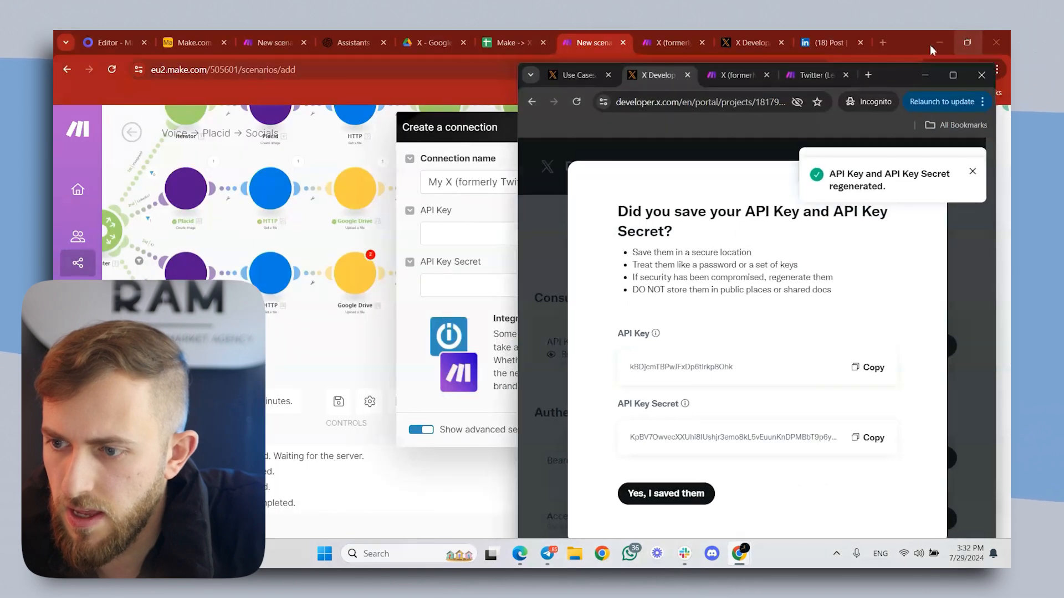
left_click(866, 366)
left_click(461, 233)
key("ctrl+v")
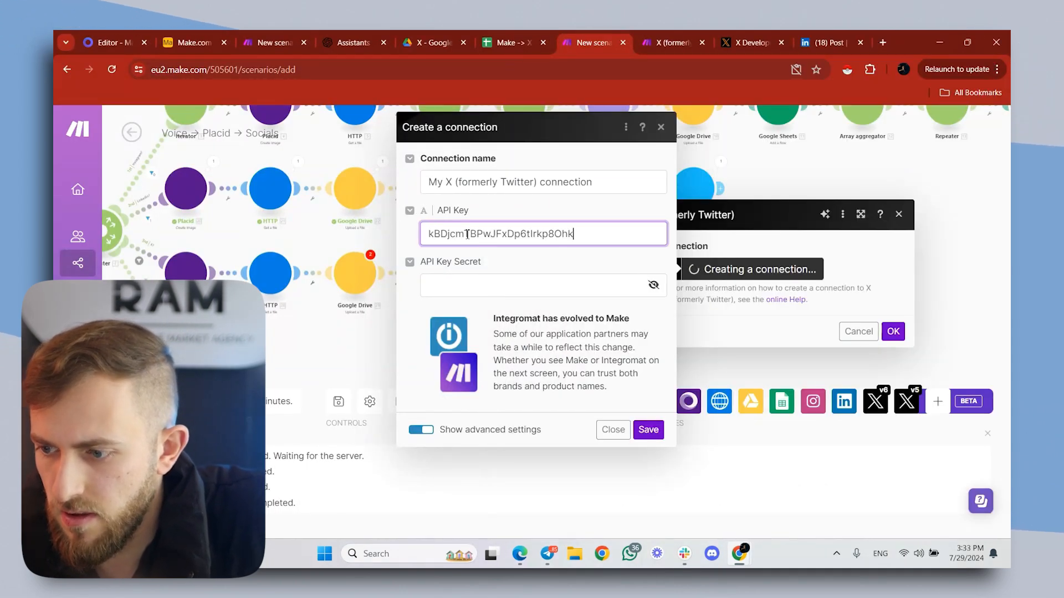
- Copy the API Key Secret from the Developer Portal, paste it into Make's API Key Secret, and save the X connection
mouse_move(739, 561)
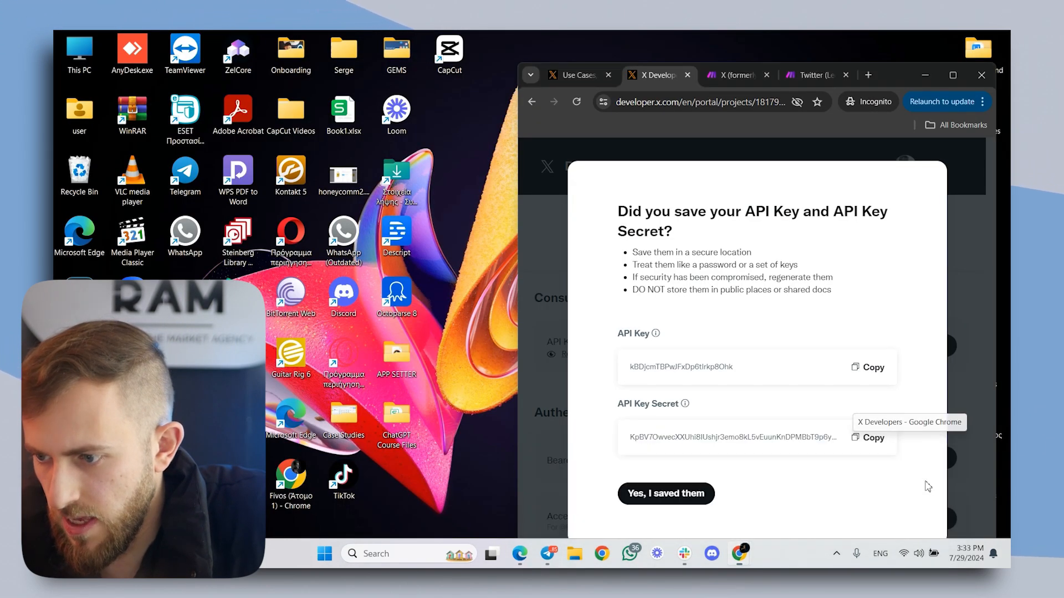
left_click(927, 487)
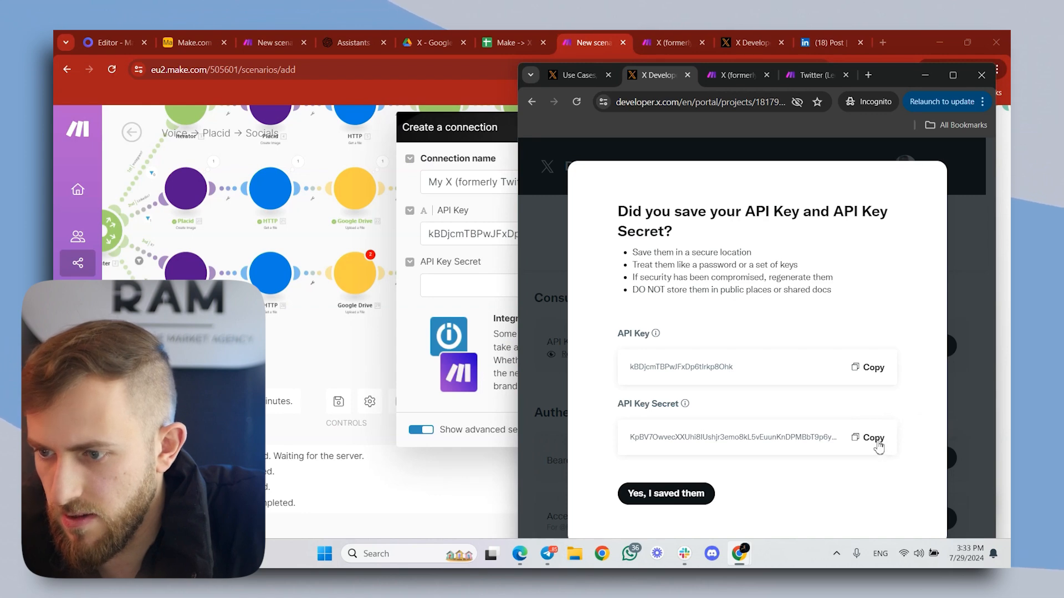
left_click(873, 437)
left_click(516, 334)
key("ctrl+v")
left_click(642, 430)
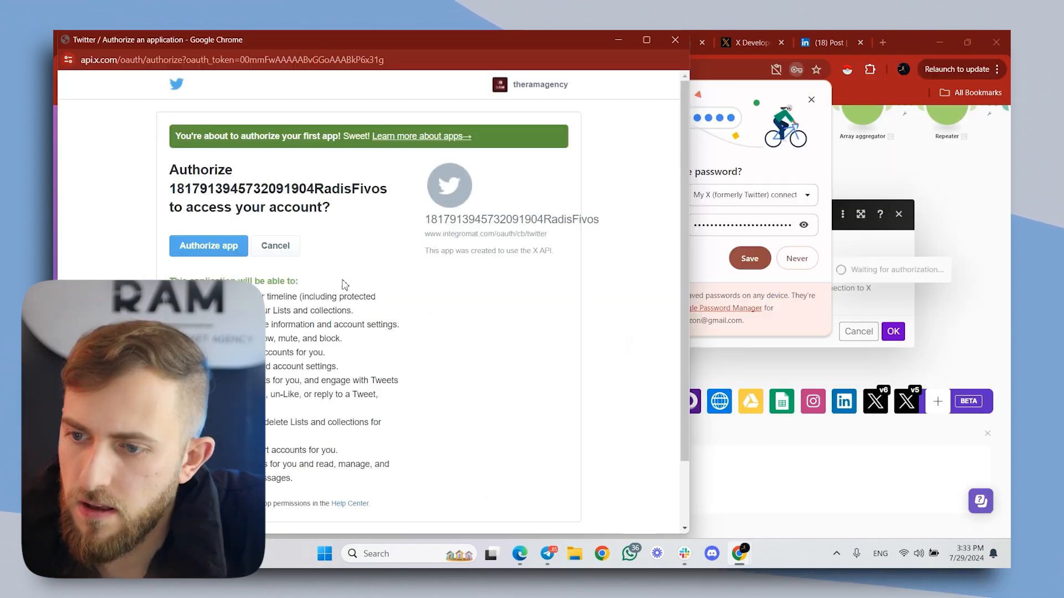
- Authorize the app on the X account and add HTTP - Get a file as an attachment in the media upload module
left_click(227, 247)
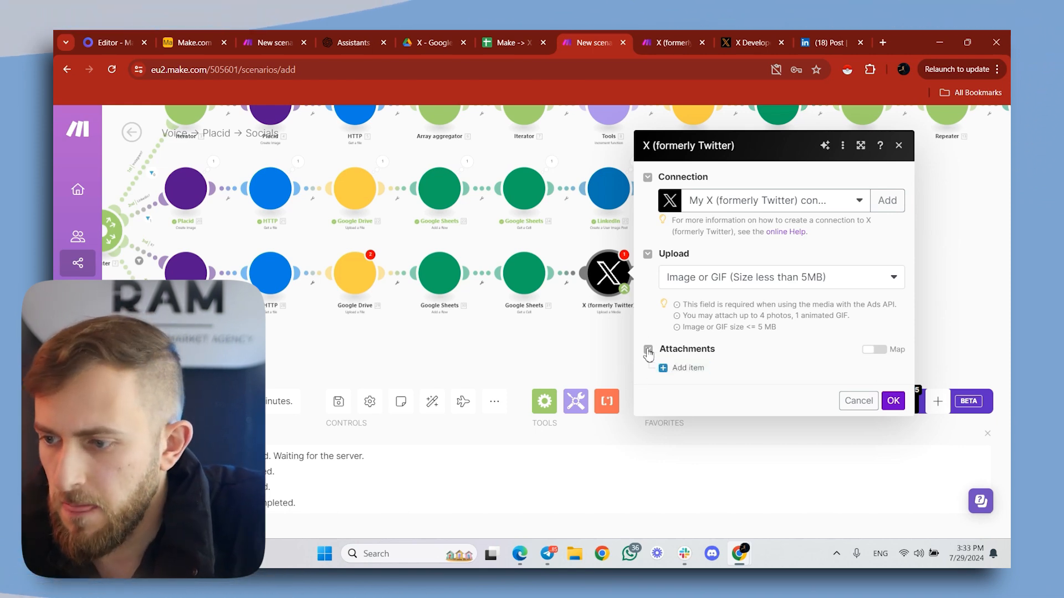
left_click(688, 368)
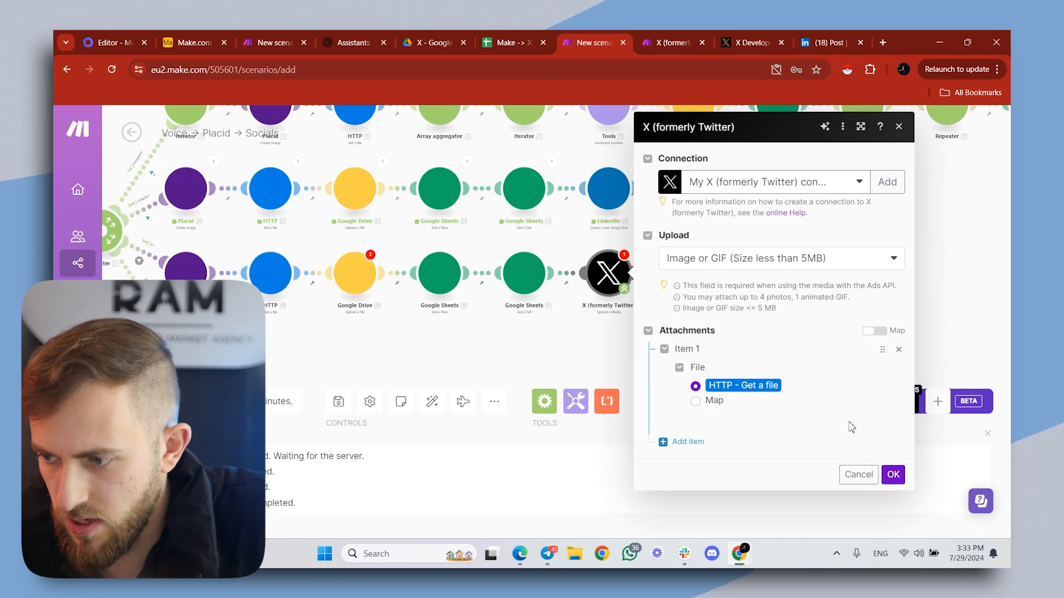
left_click(893, 474)
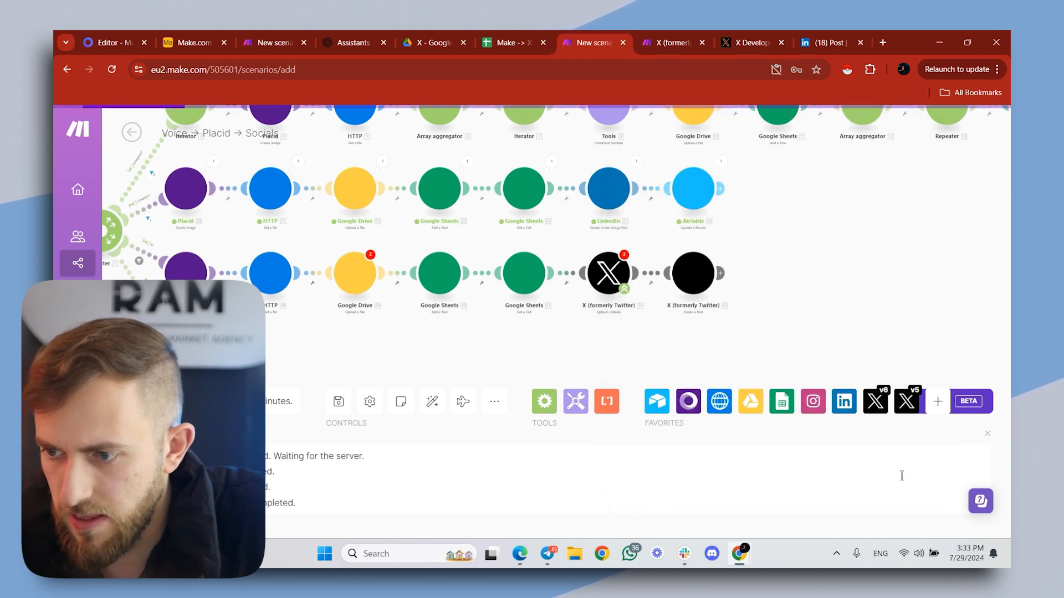
- Insert an Array aggregator before Upload a Media, with source HTTP - Get a file [28], structure Attachments and file HTTP - Get a file
left_click(569, 278)
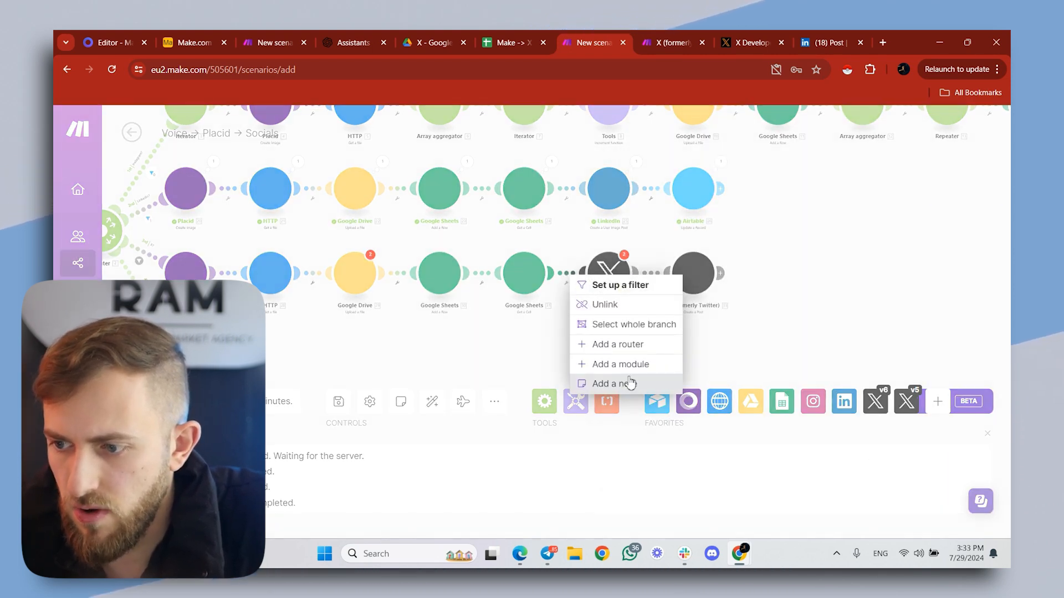
left_click(621, 363)
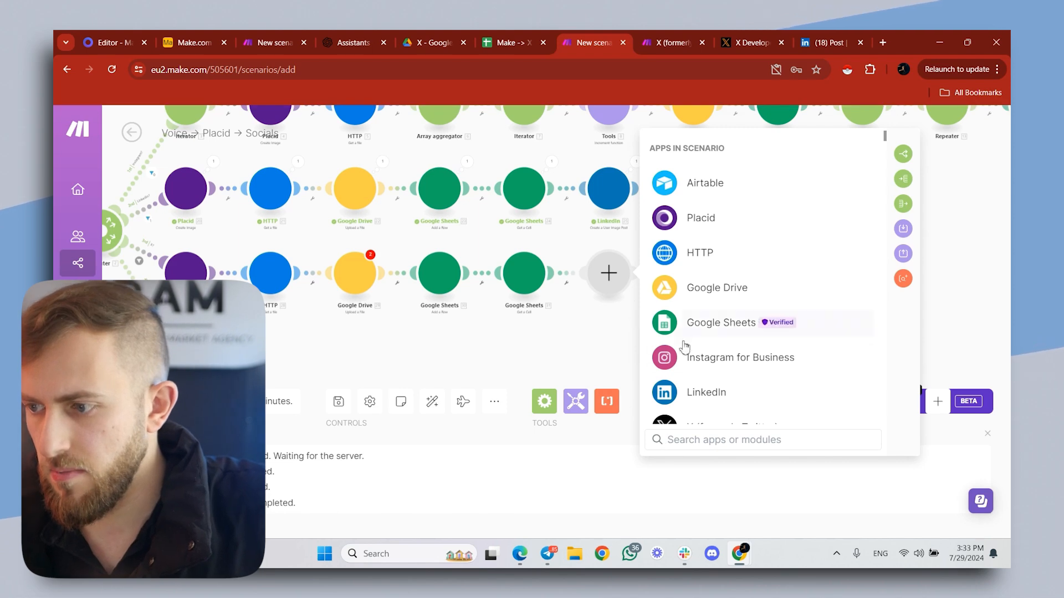
left_click(903, 204)
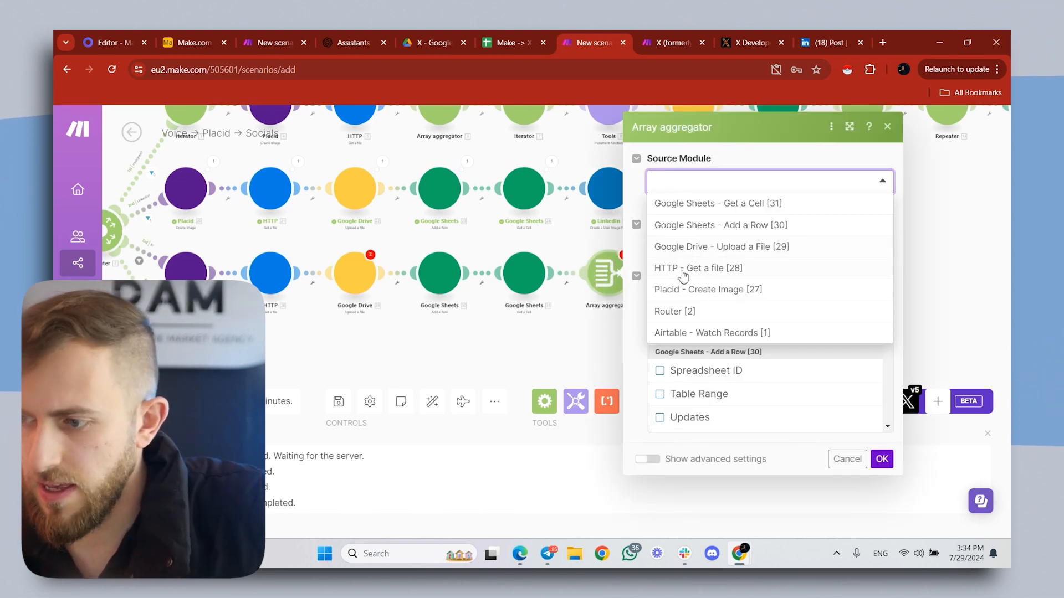
left_click(680, 271)
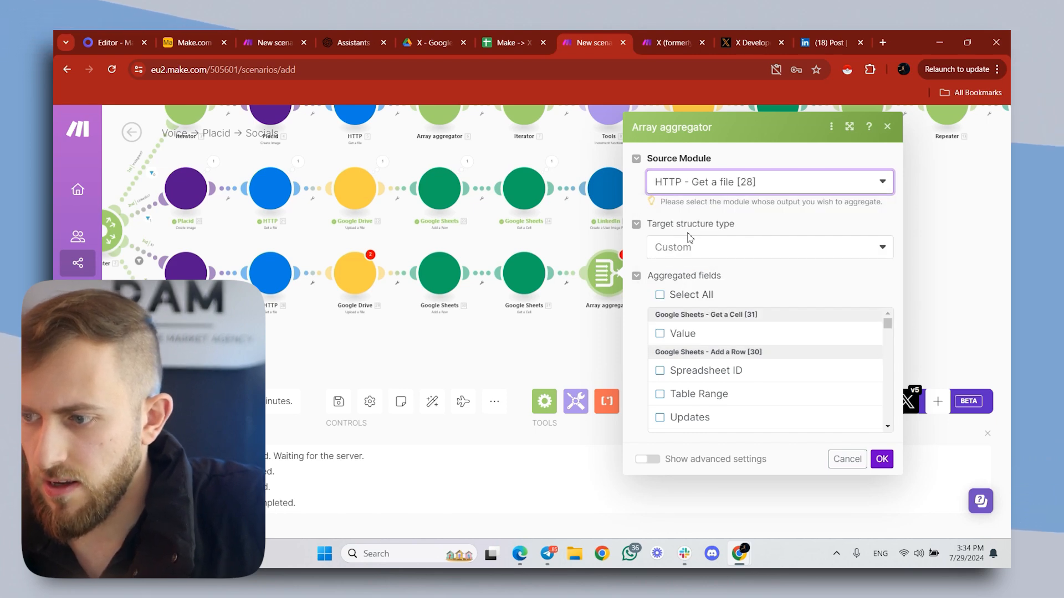
left_click(720, 250)
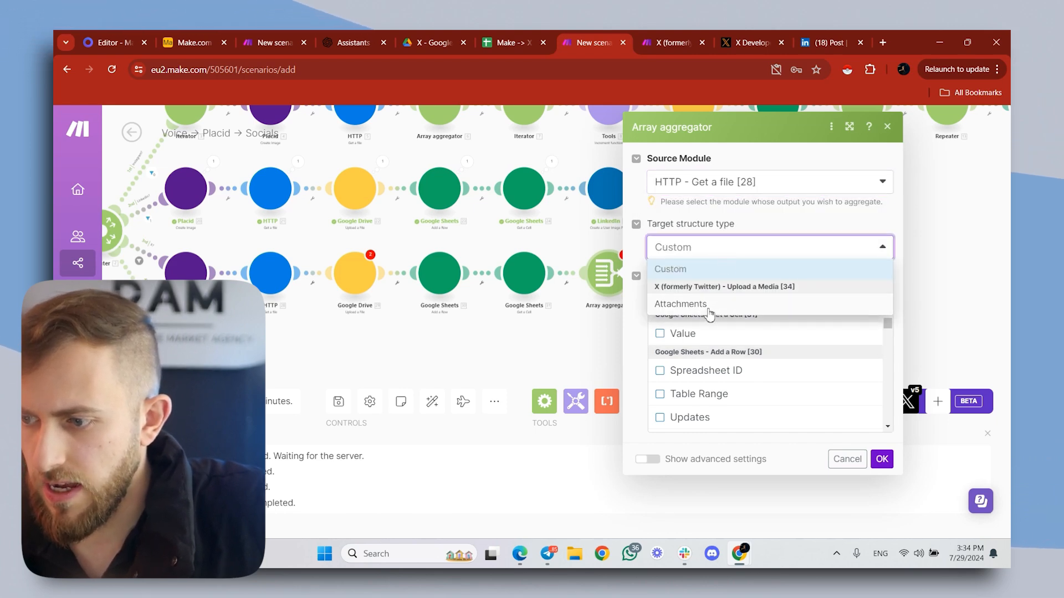
left_click(695, 308)
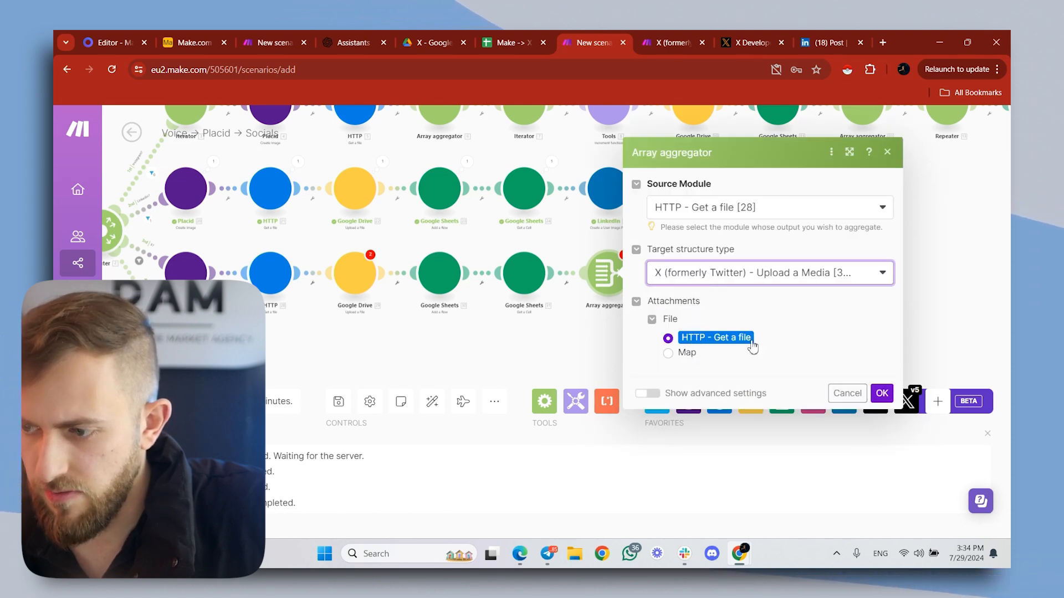
left_click(881, 395)
left_click(776, 274)
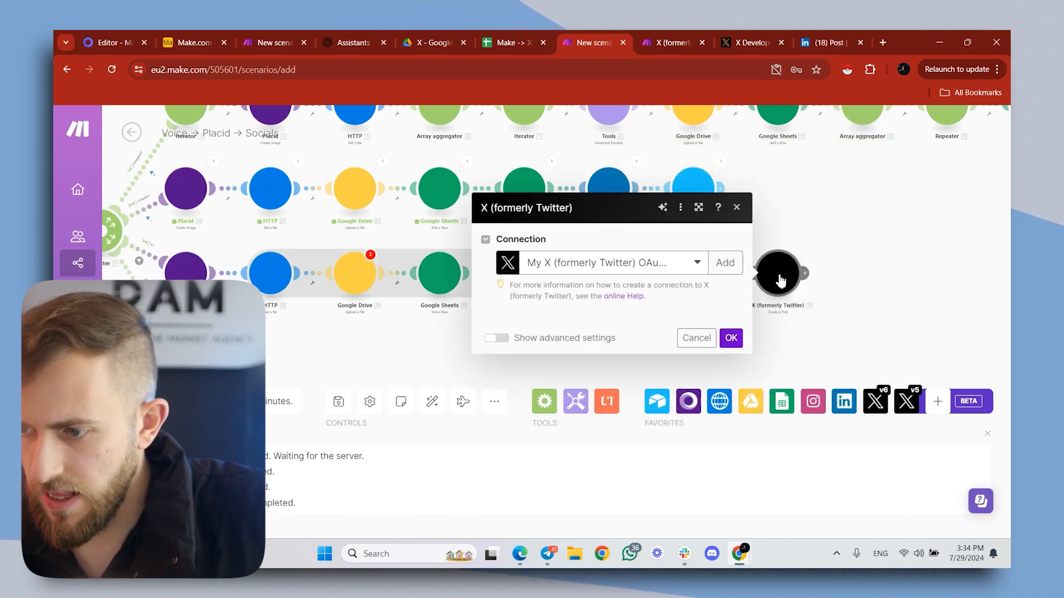
left_click(731, 373)
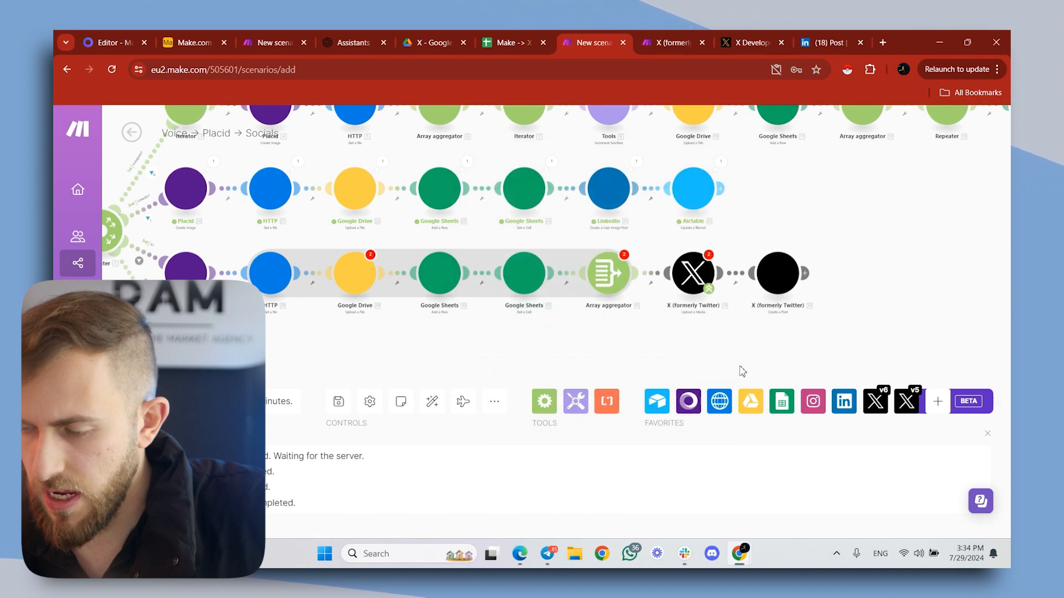
- Switch the Upload a Media module's Attachments to mapping, map the Array aggregator's Array[] there, and confirm the module
left_click_drag(663, 330, 819, 335)
scroll(819, 335, "down", 2)
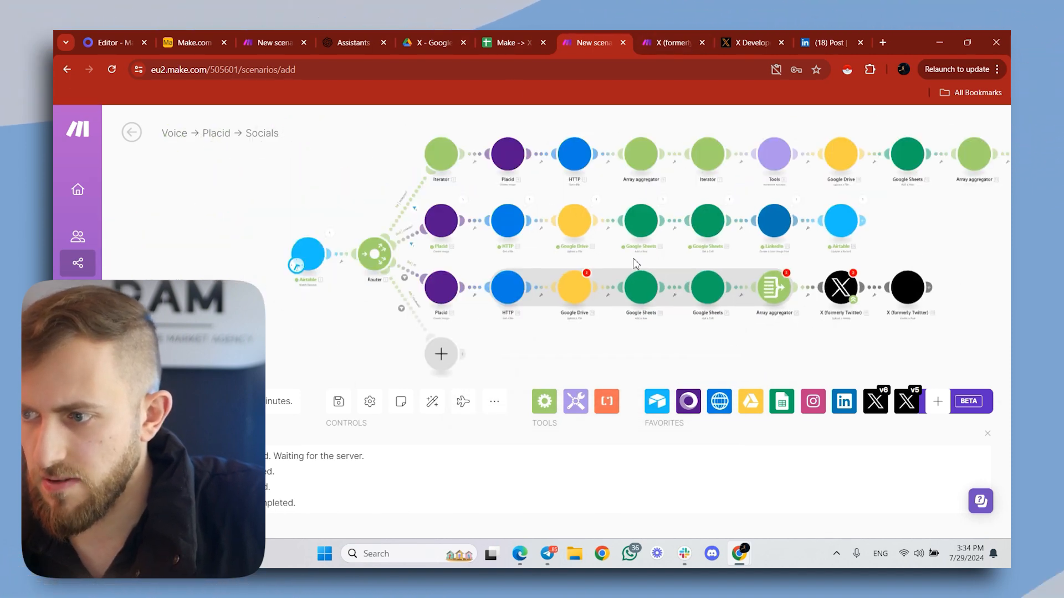
left_click(841, 287)
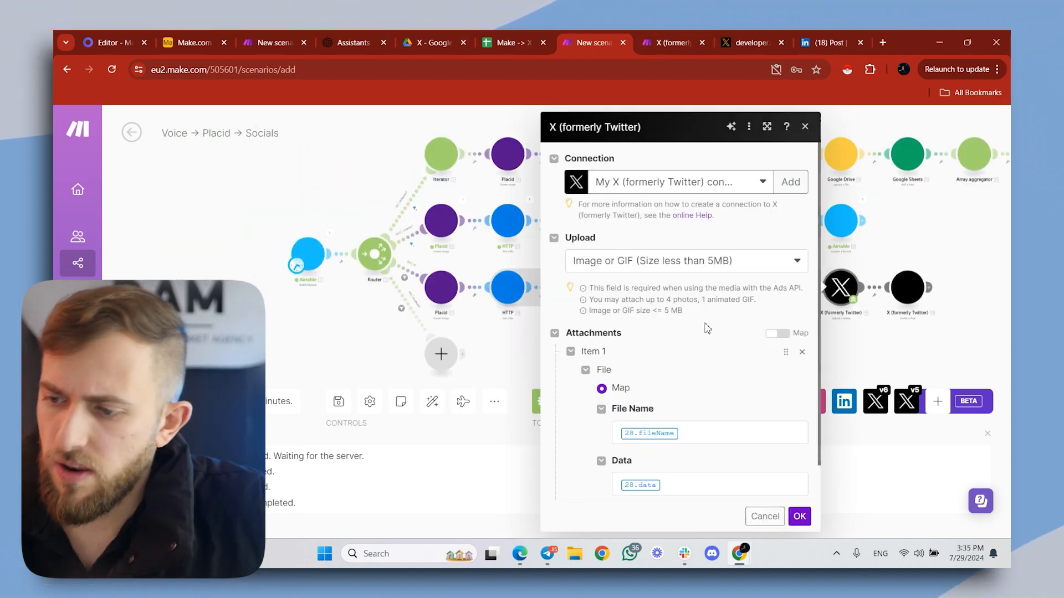
left_click(718, 430)
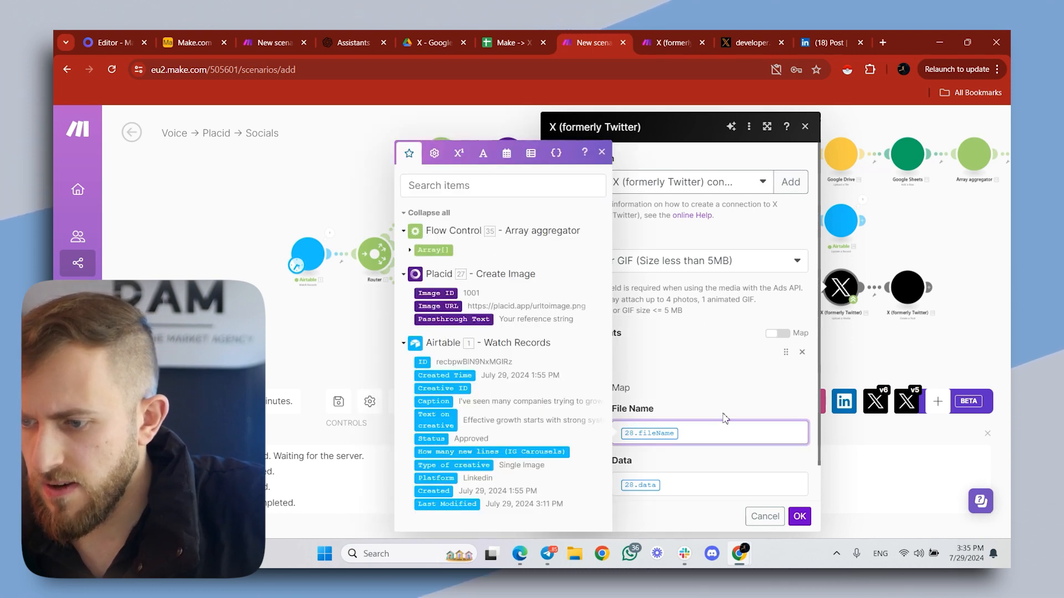
left_click(778, 333)
left_click(782, 361)
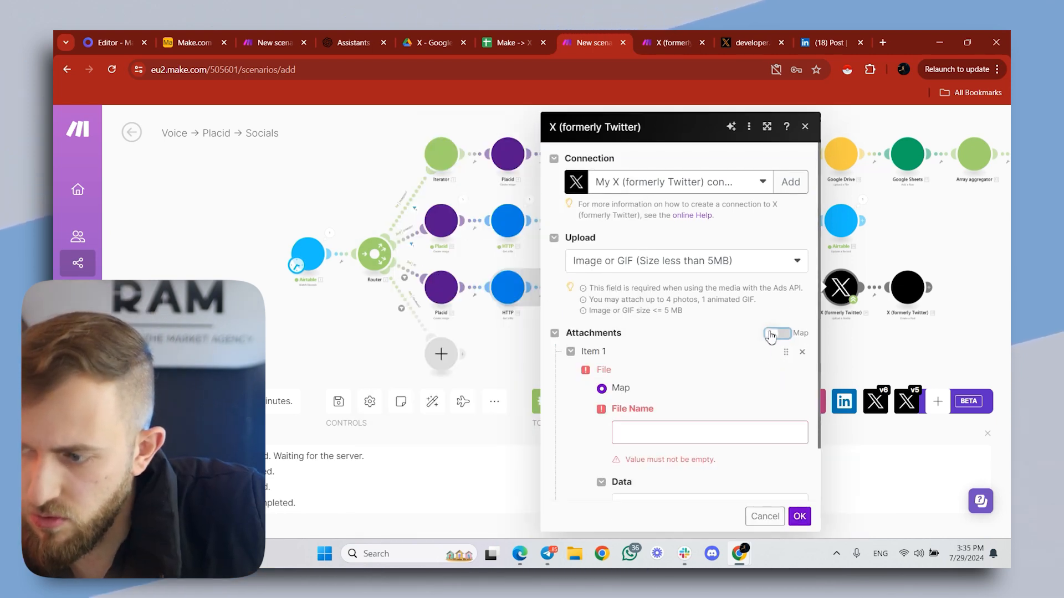
left_click(781, 334)
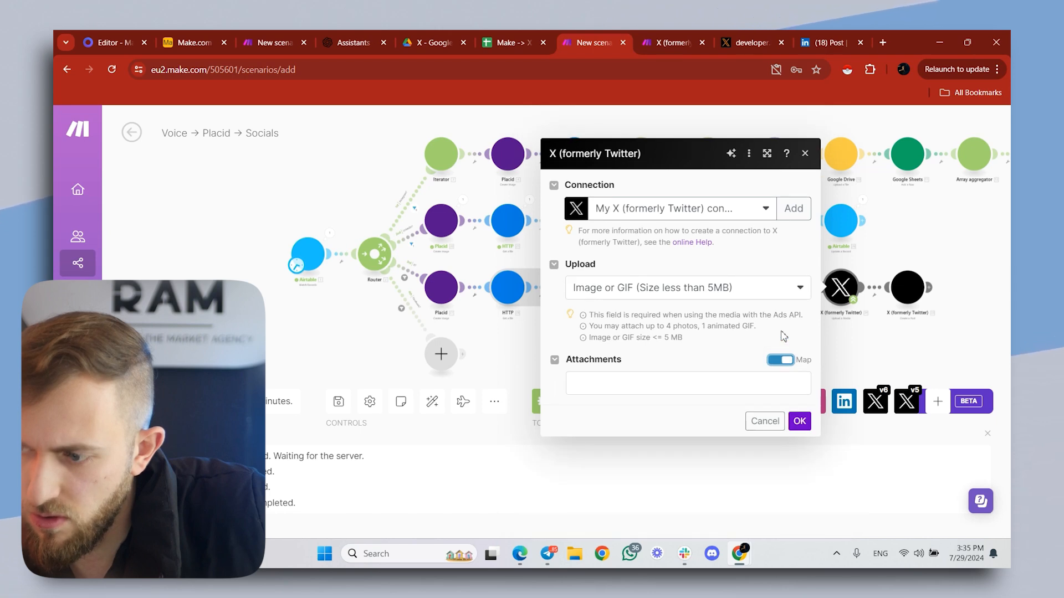
left_click(665, 384)
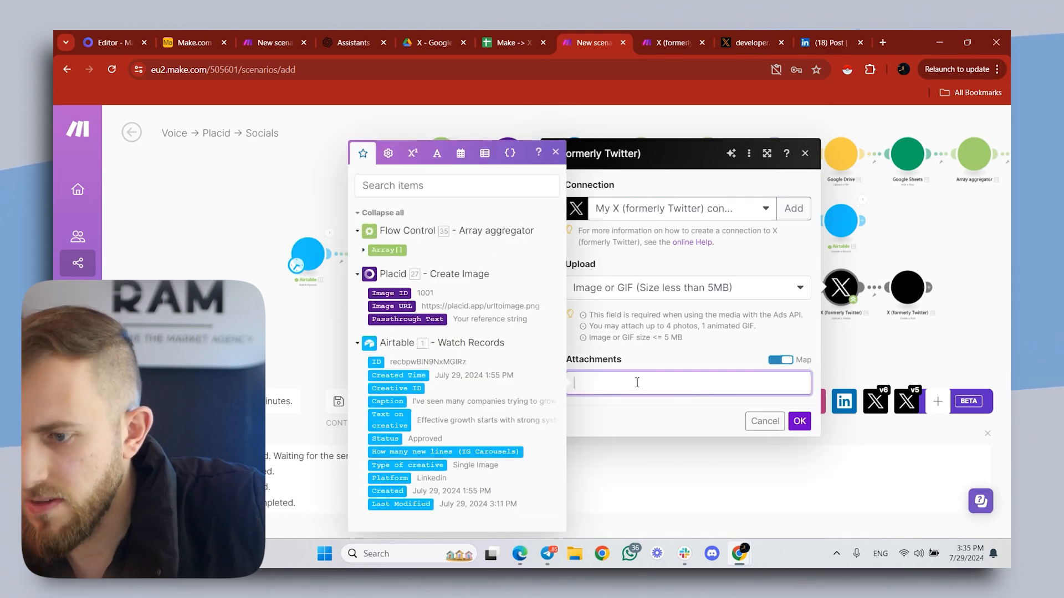
left_click(392, 249)
left_click(800, 423)
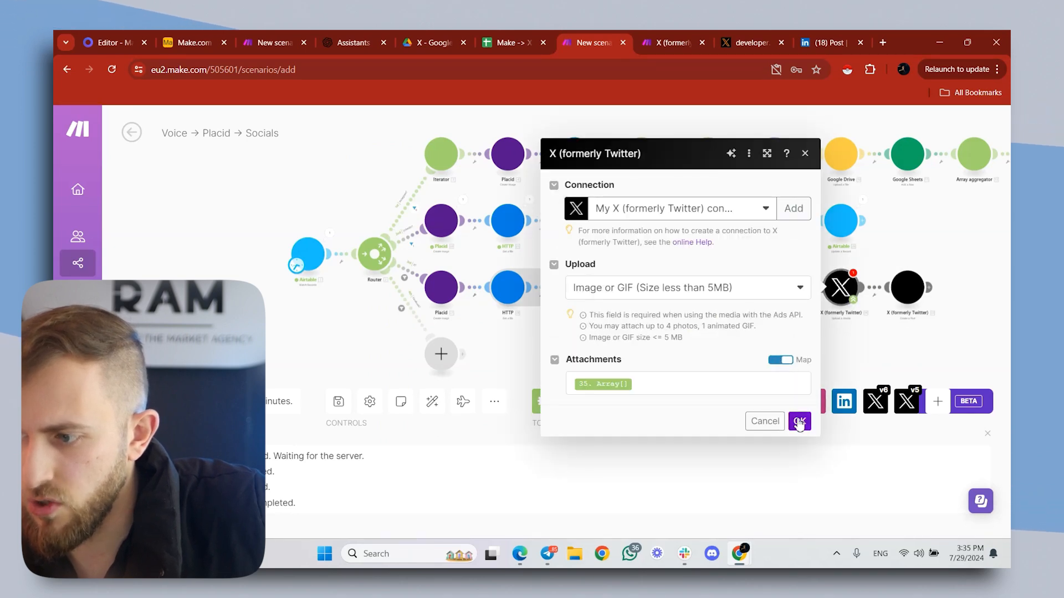
left_click(799, 422)
- Run the scenario once to test the X branch through to the X Create a Post module
left_click(137, 401)
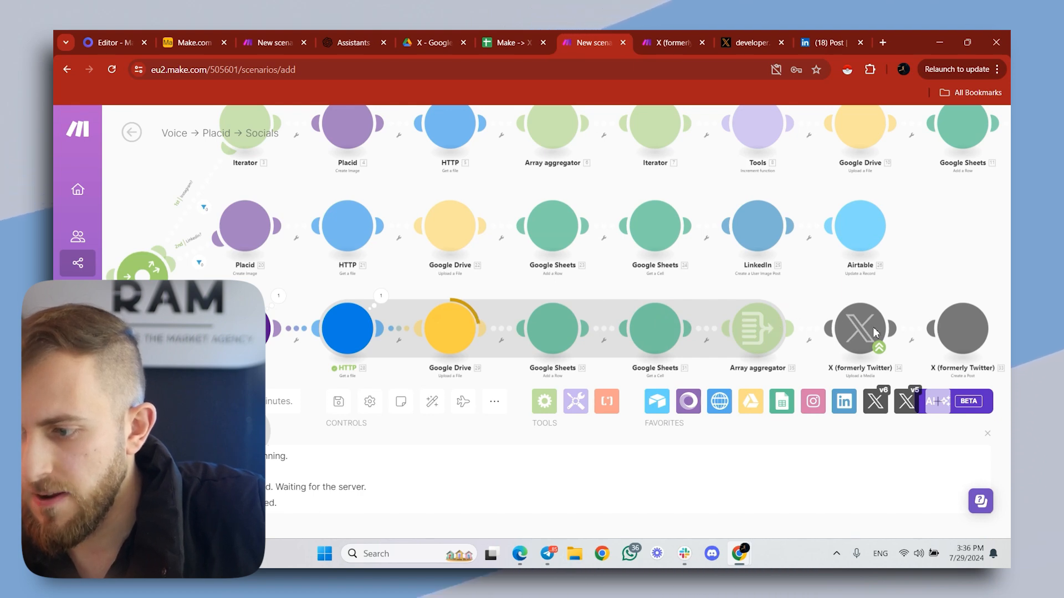
left_click_drag(840, 284, 675, 290)
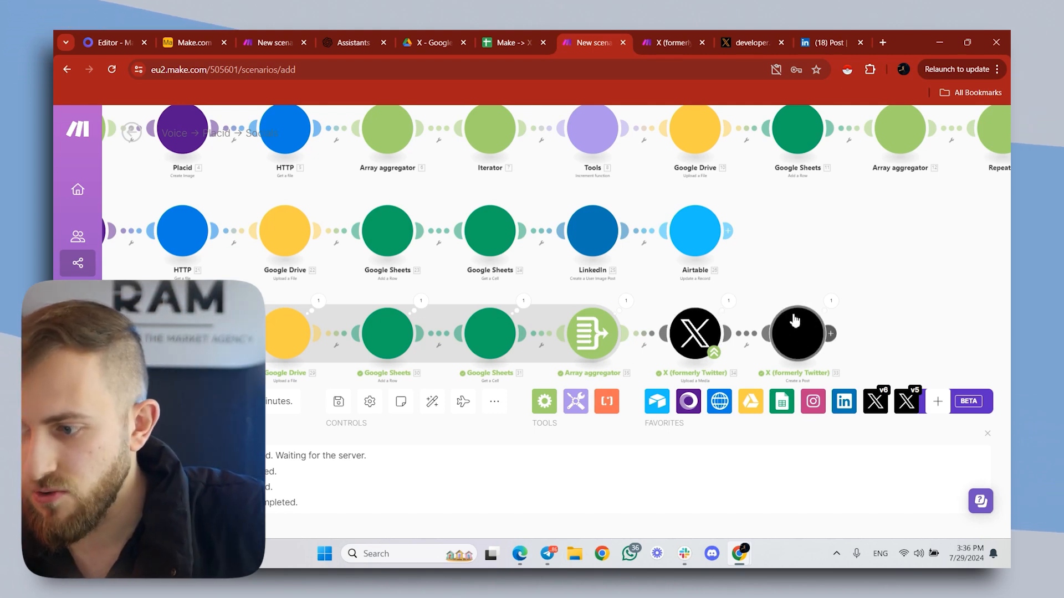
- Start adding an X (formerly Twitter) module and compare its module list in versions v5 and v6, without adding anything
left_click(697, 317)
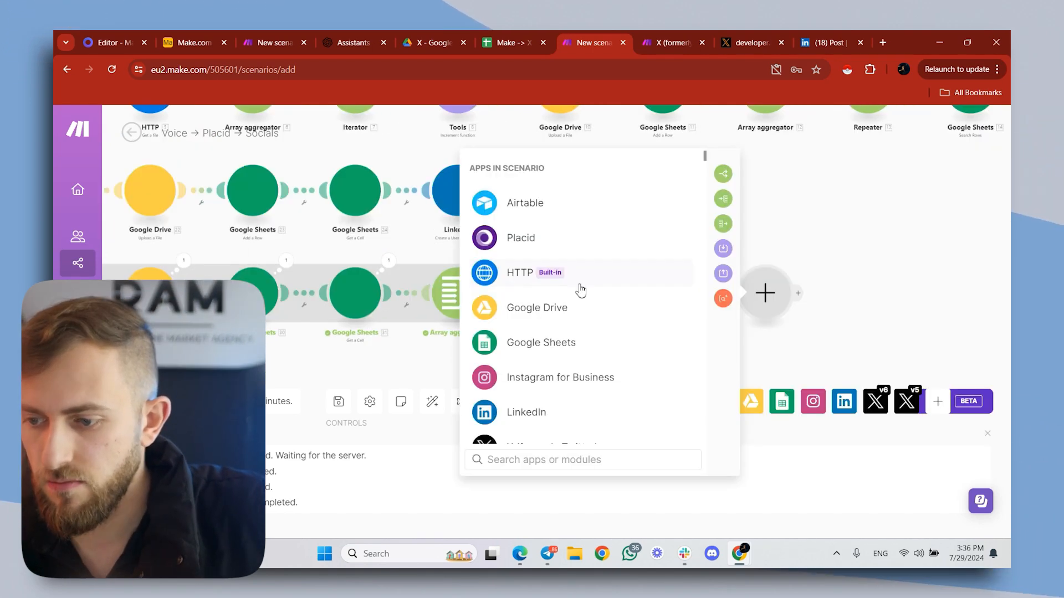
type("x")
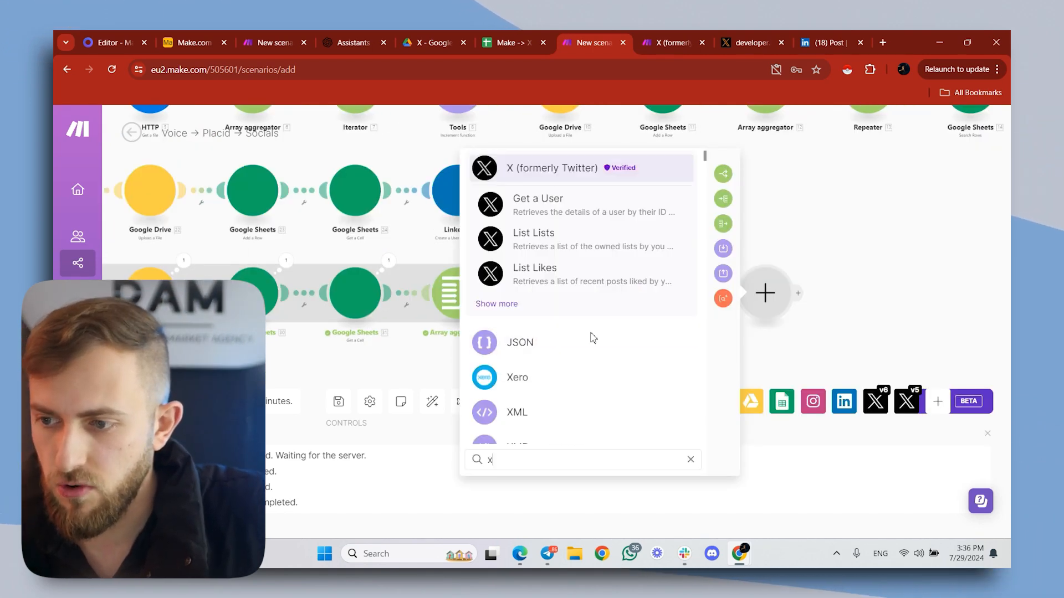
left_click(555, 176)
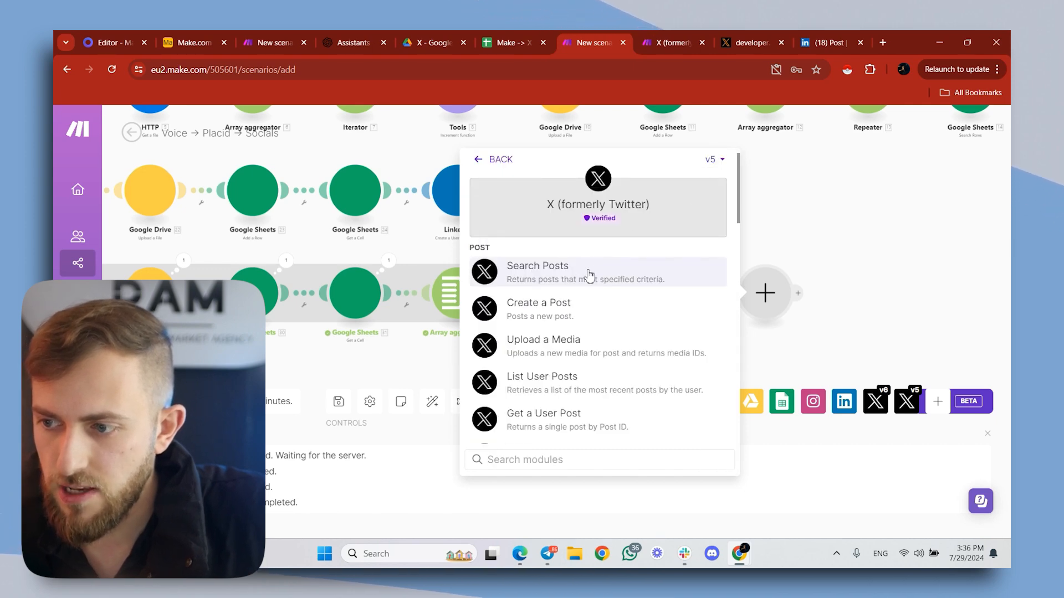
left_click(714, 166)
left_click(710, 209)
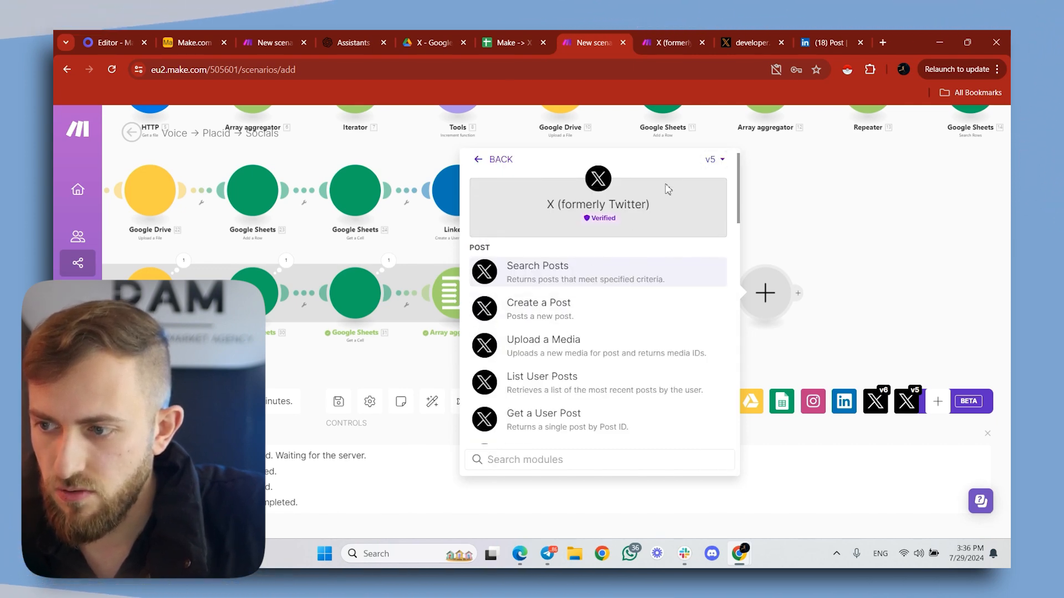
left_click(711, 160)
left_click(709, 185)
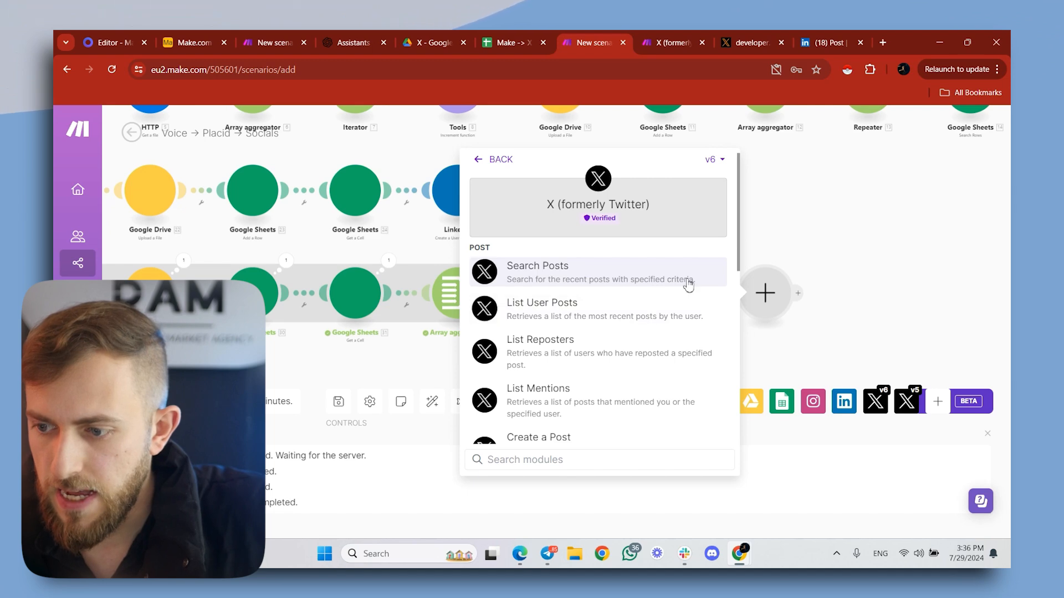
left_click(805, 206)
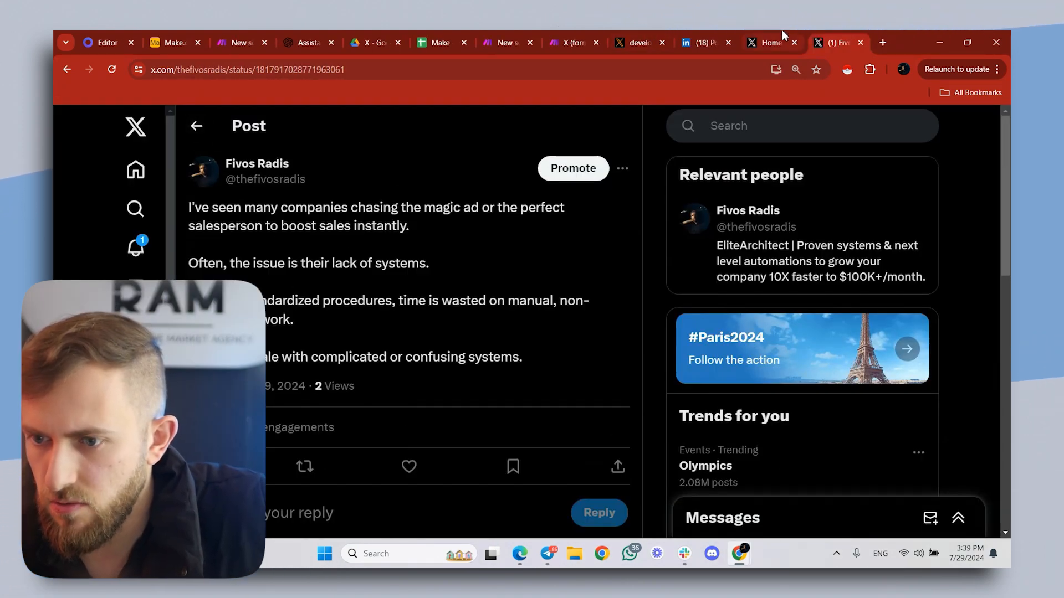
- Examine the text-only test post on the X profile that published it
left_click(197, 125)
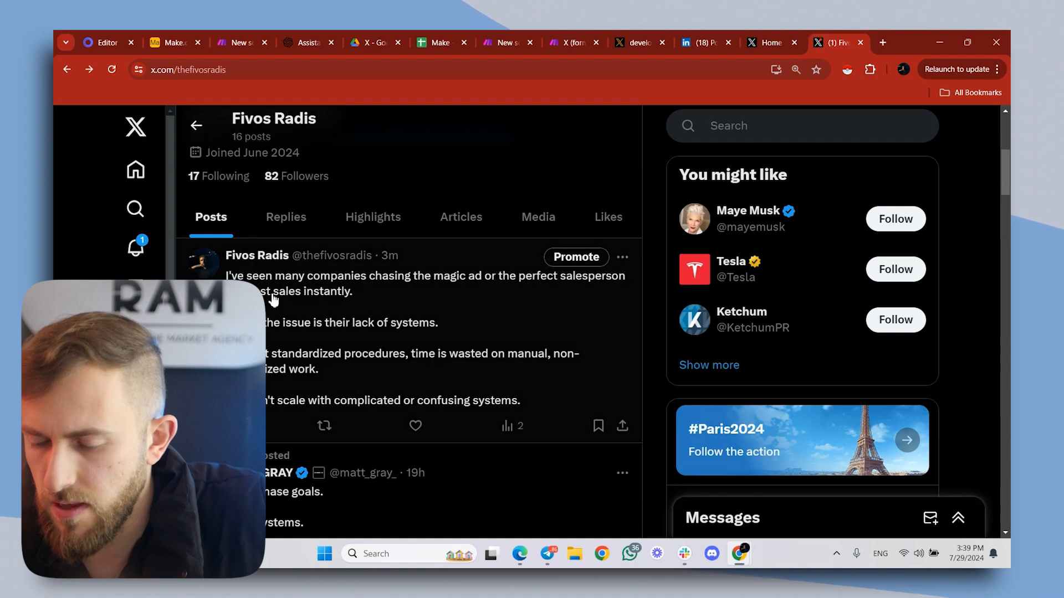
scroll(360, 304, "up", 3)
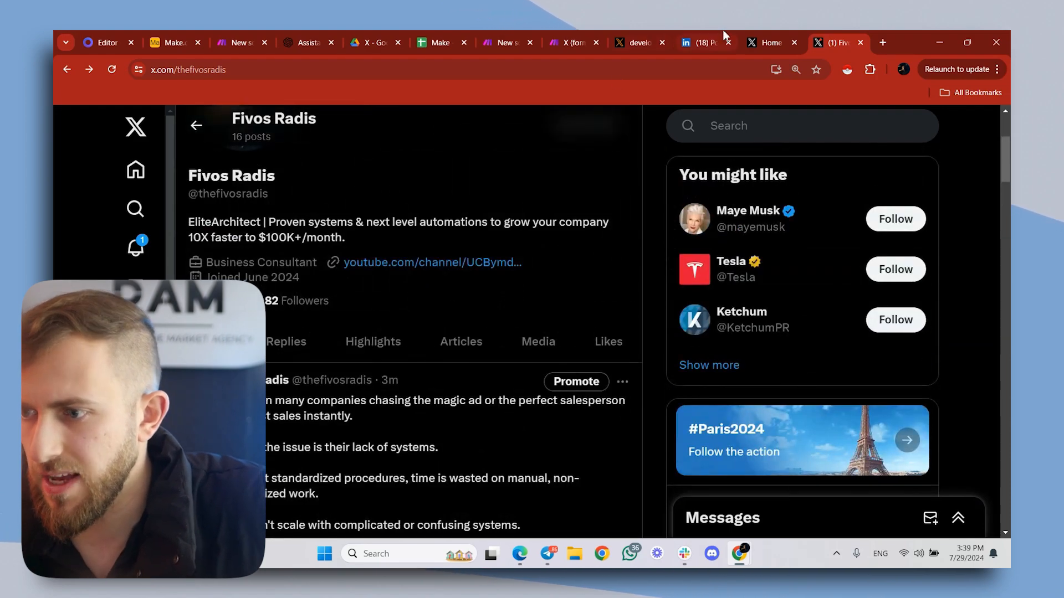
left_click(770, 30)
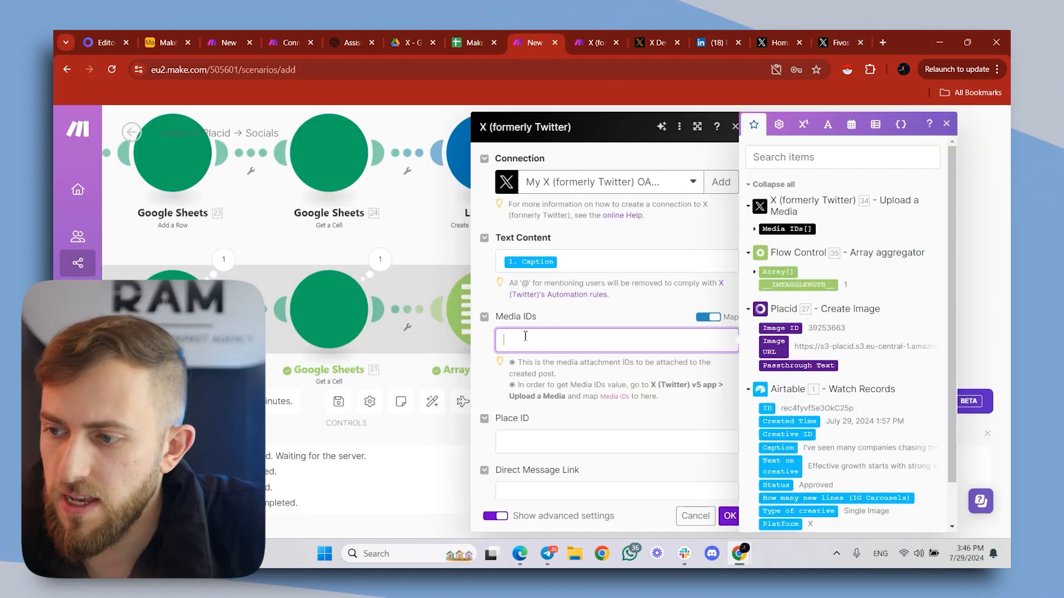
- Map Media IDs[] from X - Upload a Media into the Create a Post module's Media IDs and confirm the module
left_click(787, 228)
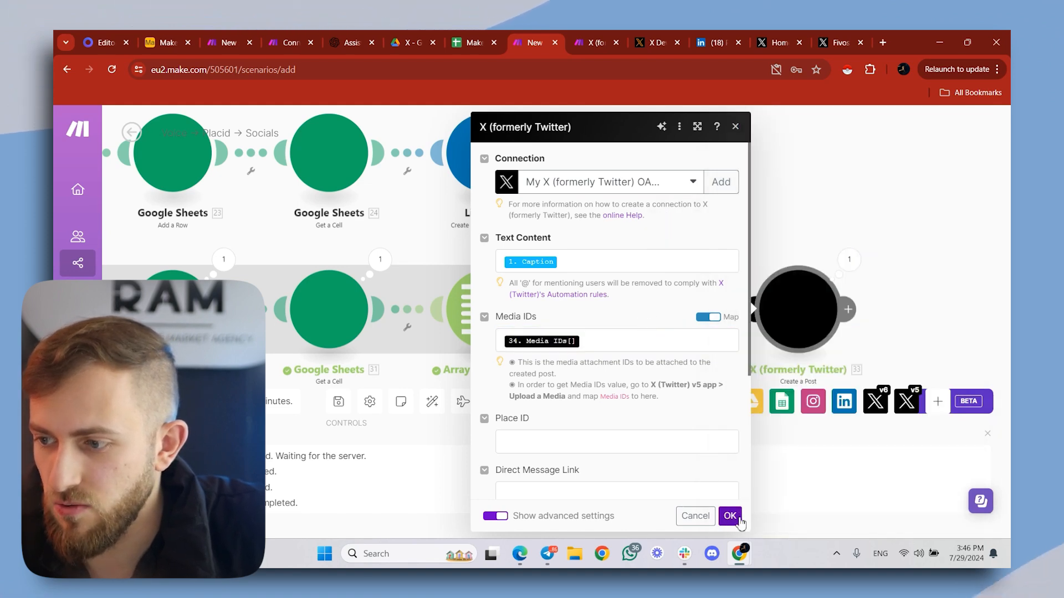
left_click(730, 516)
scroll(742, 244, "down", 5)
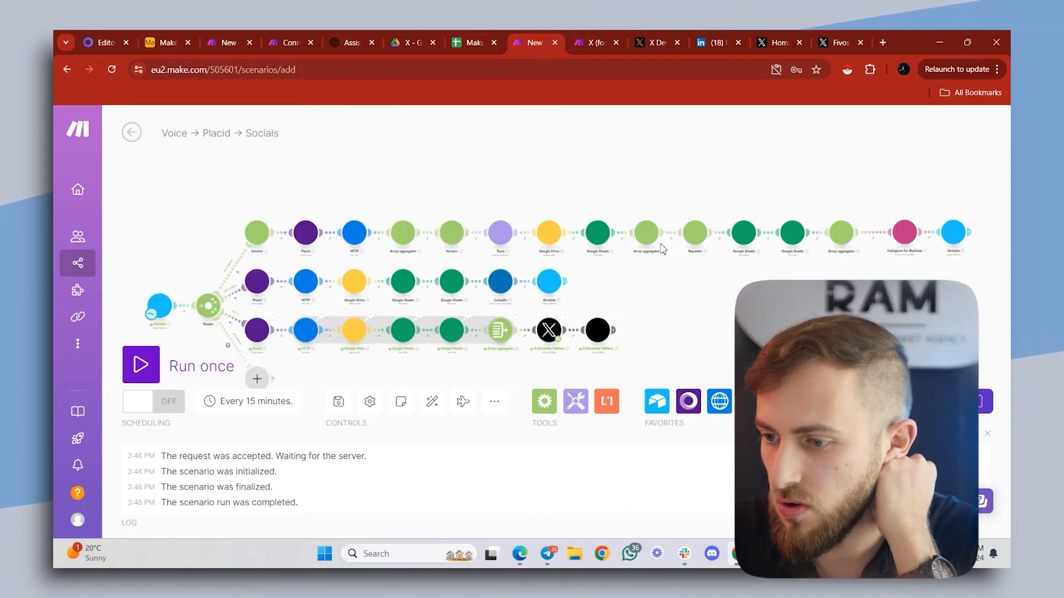
scroll(620, 344, "up", 5)
- Open the account's profile on X and examine the newest post's caption and attached Placid image
left_click(780, 34)
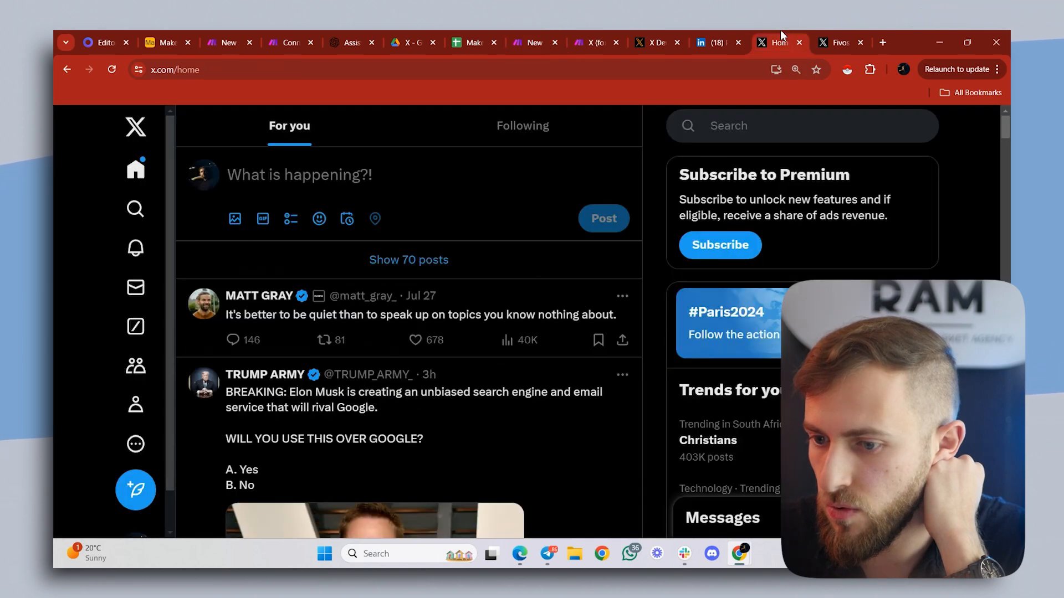
left_click(199, 173)
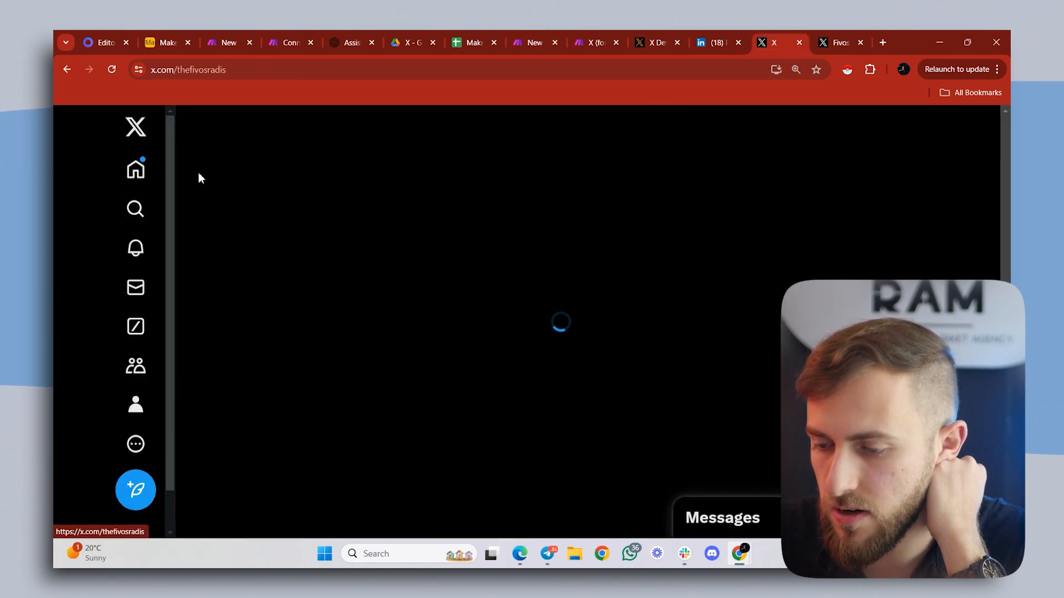
scroll(356, 307, "down", 1)
scroll(357, 306, "down", 3)
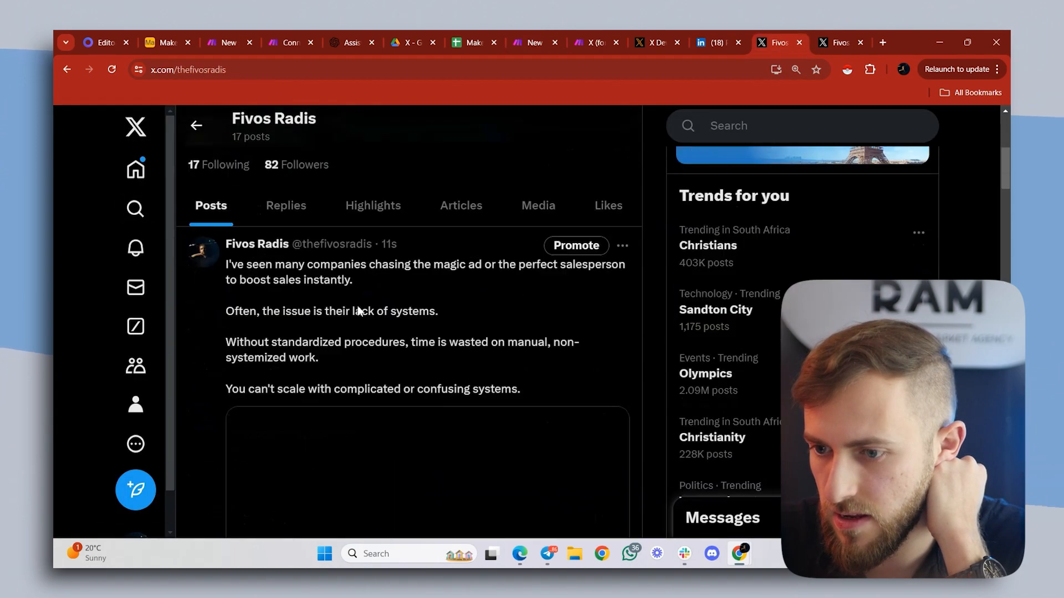
scroll(361, 313, "down", 3)
scroll(347, 266, "up", 2)
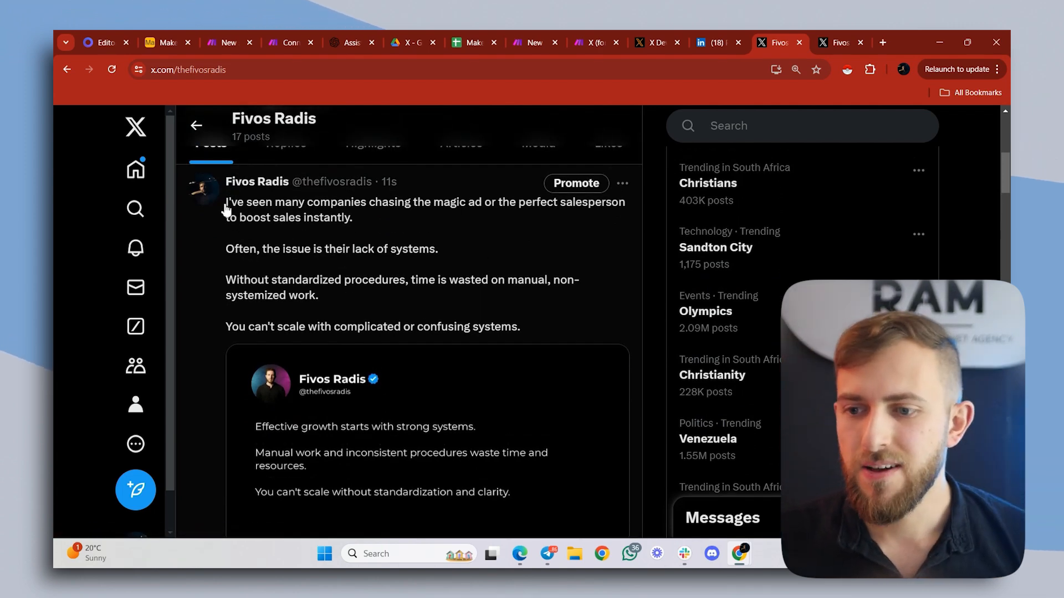
left_click_drag(227, 210, 532, 331)
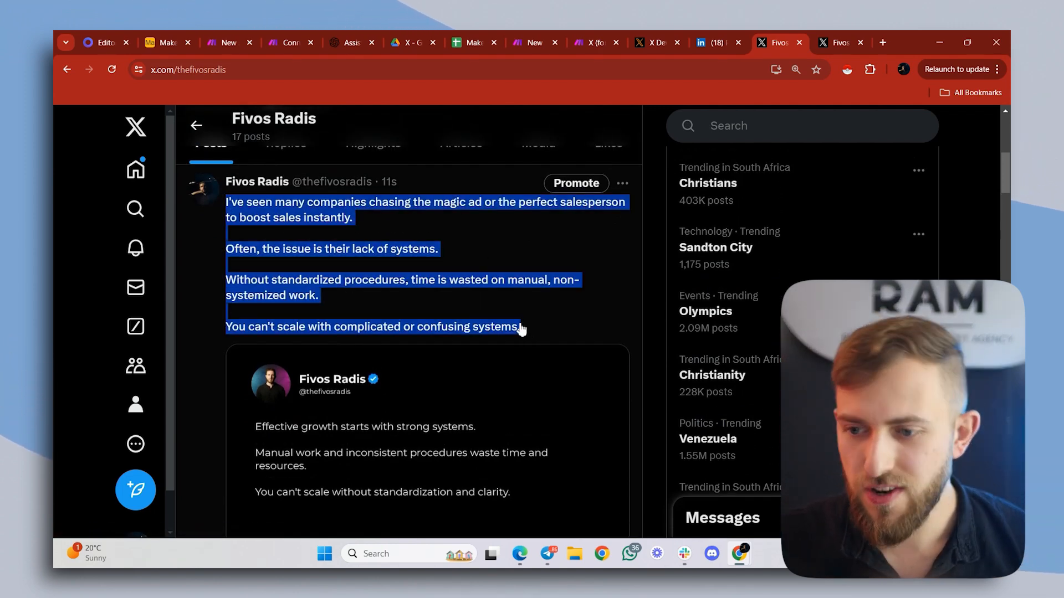
scroll(379, 305, "down", 2)
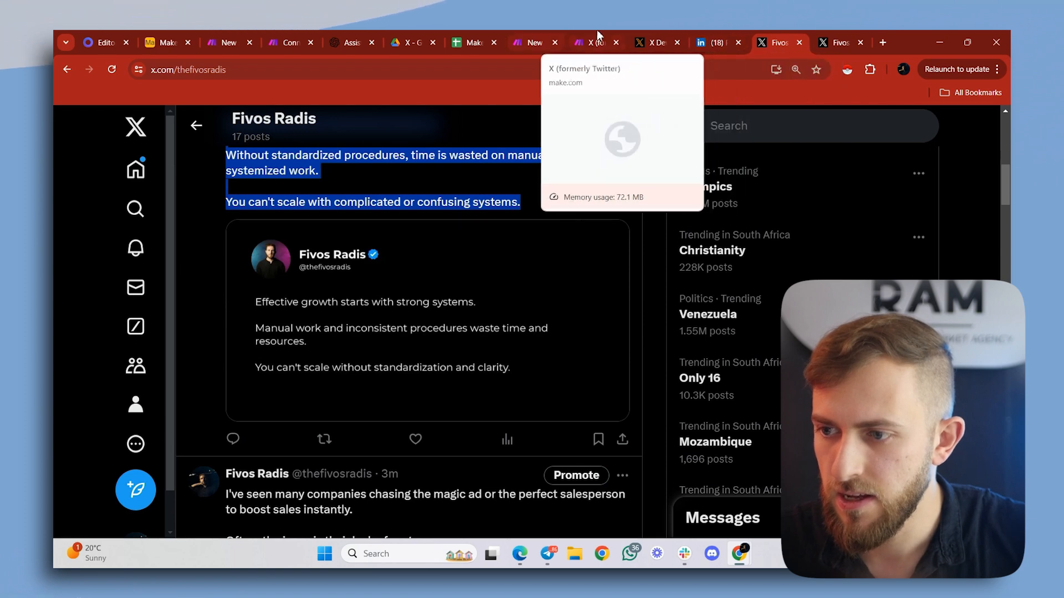
- Return to the Make scenario Voice → Placid → Socials, save it and reload the page
left_click(543, 40)
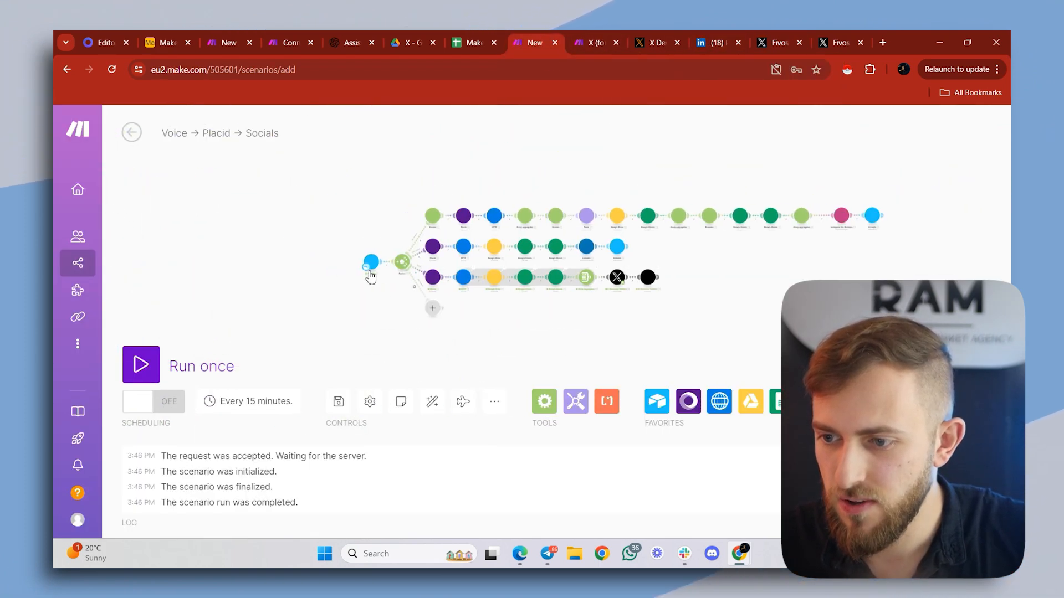
scroll(440, 313, "up", 5)
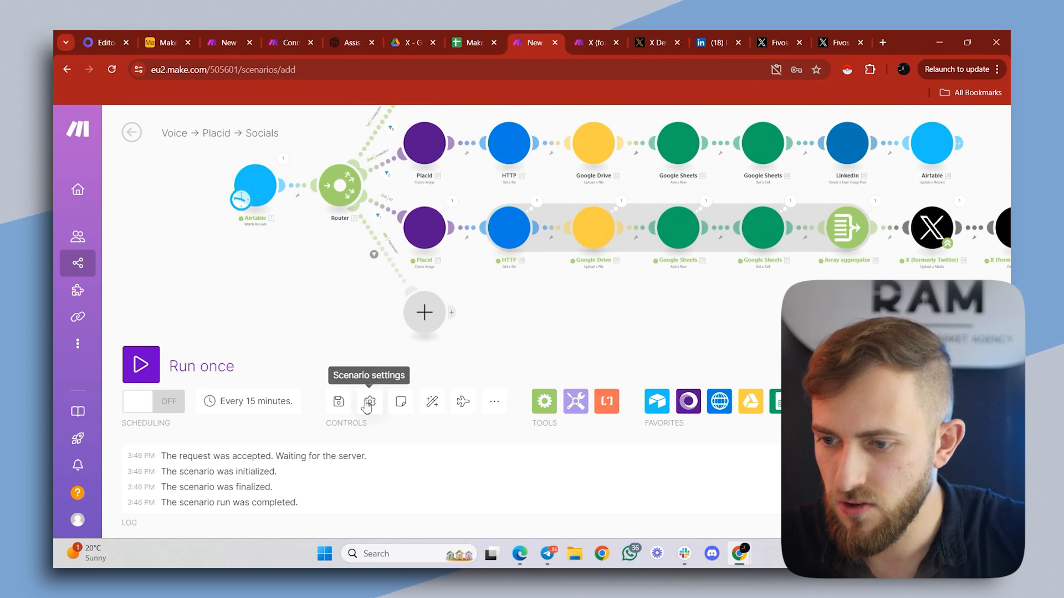
left_click(338, 407)
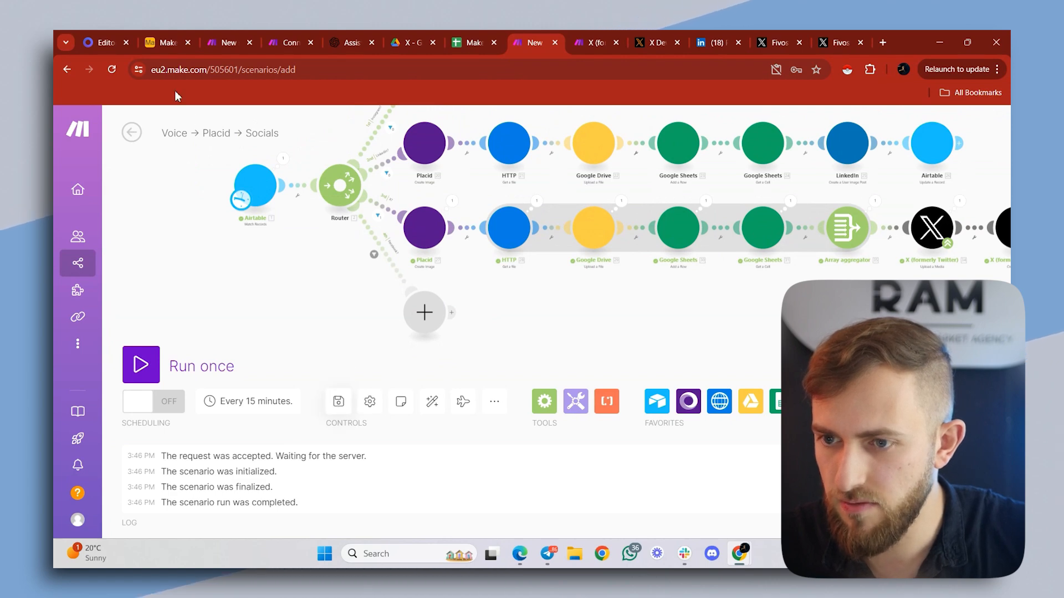
left_click(112, 70)
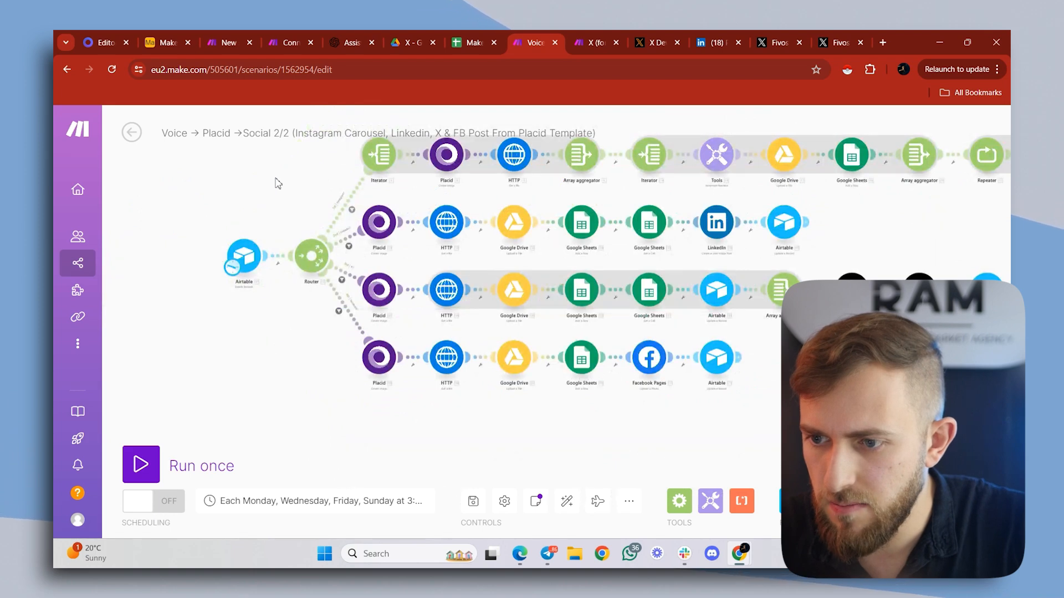
- Set the Facebook branch's Placid module to the Facebook & Instagram Template, keep Text on creative as its text layer, and confirm
scroll(269, 192, "down", 5)
scroll(250, 220, "up", 3)
left_click_drag(249, 220, 1010, 357)
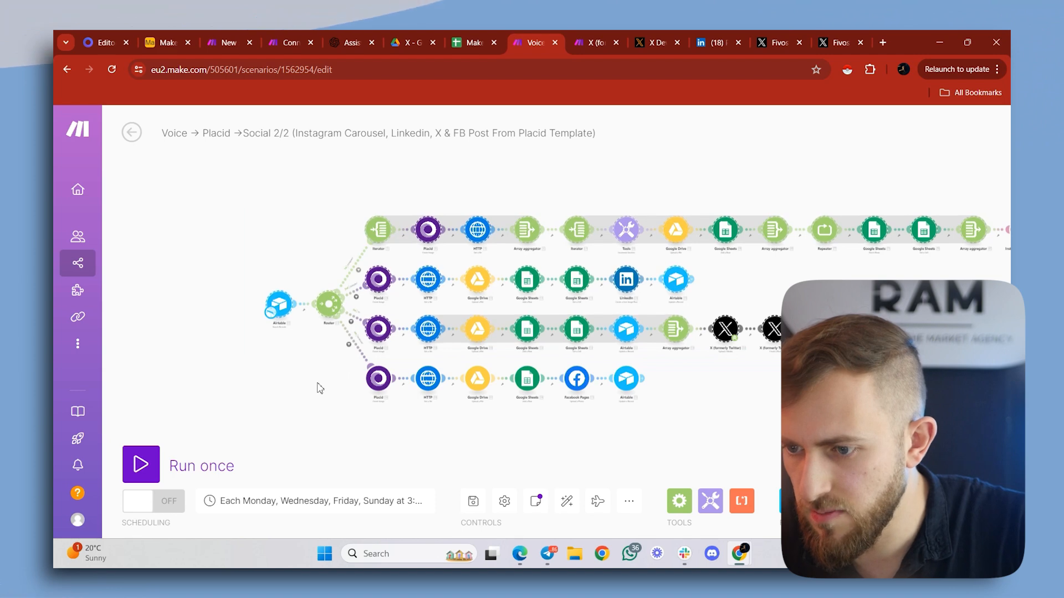
scroll(320, 388, "up", 6)
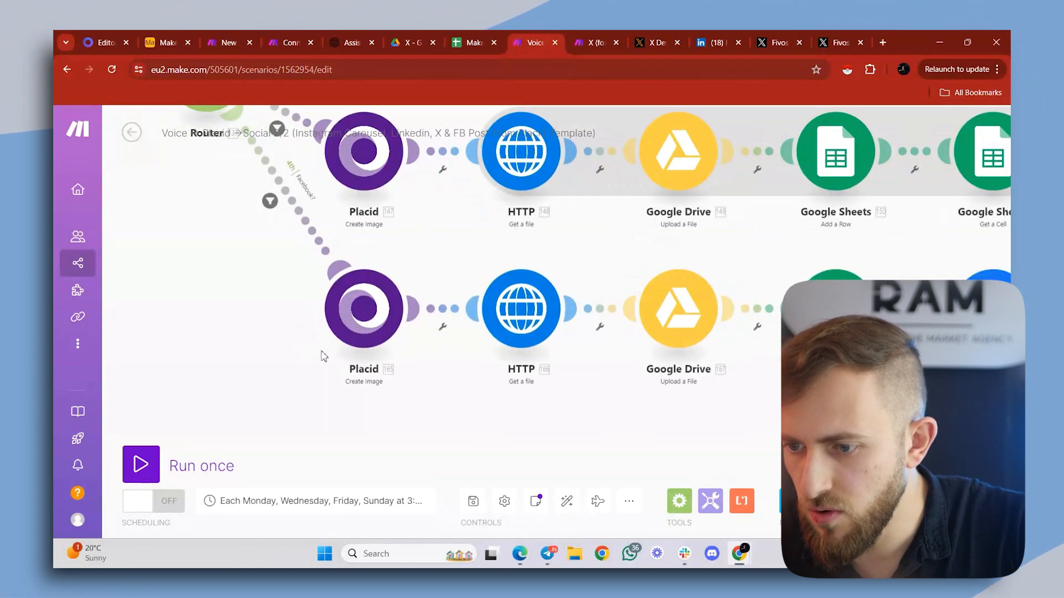
left_click(368, 332)
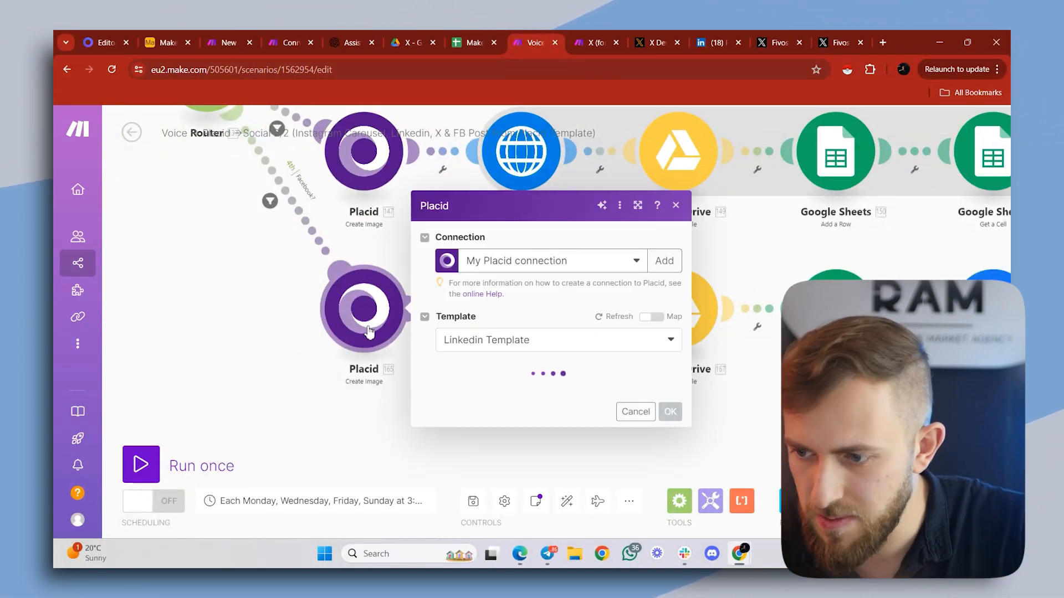
left_click(486, 339)
left_click(486, 328)
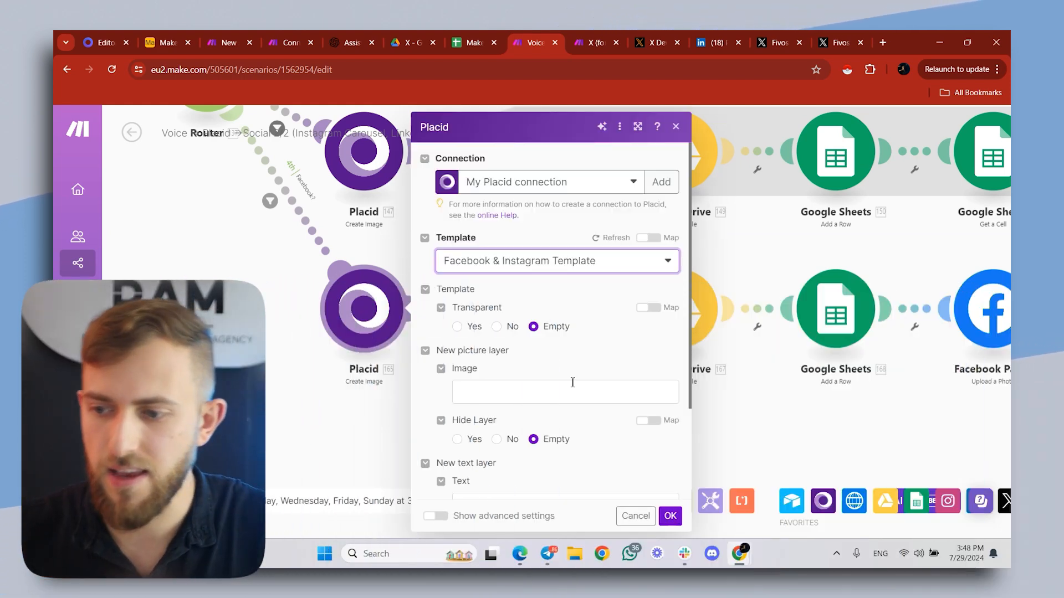
scroll(576, 371, "down", 2)
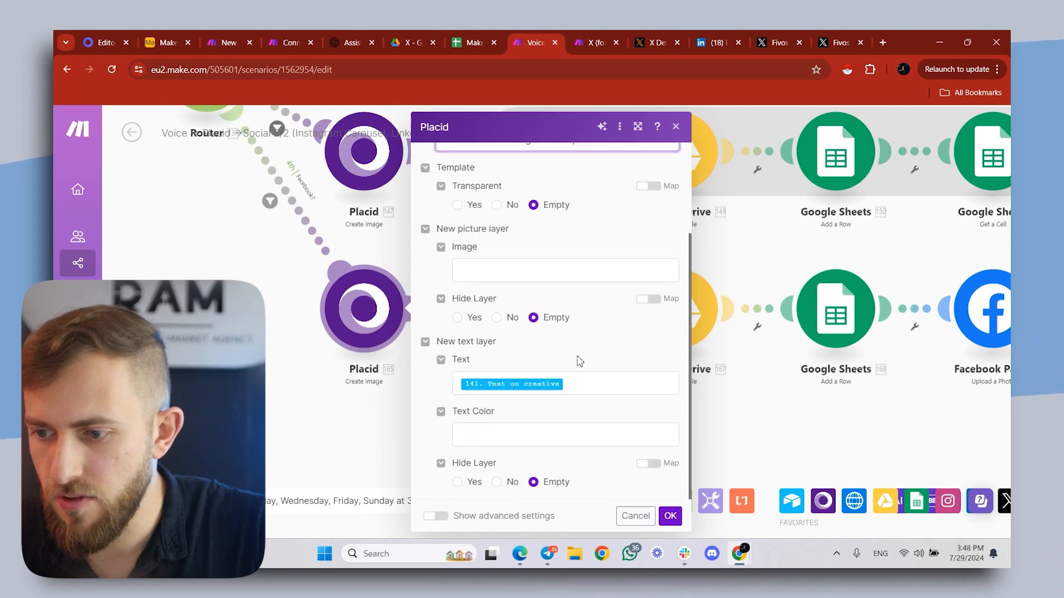
left_click(574, 389)
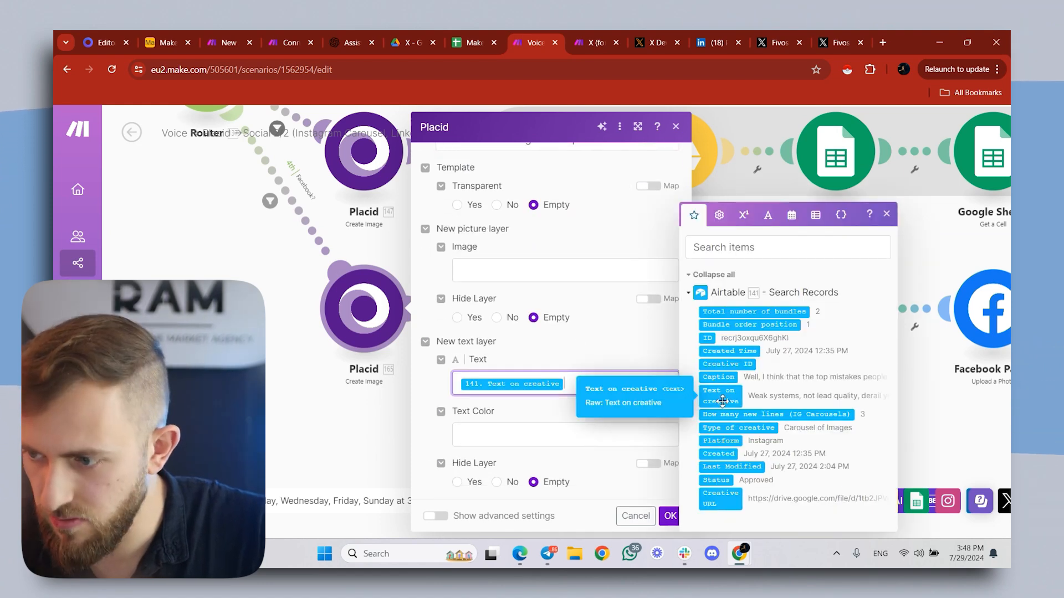
left_click(671, 517)
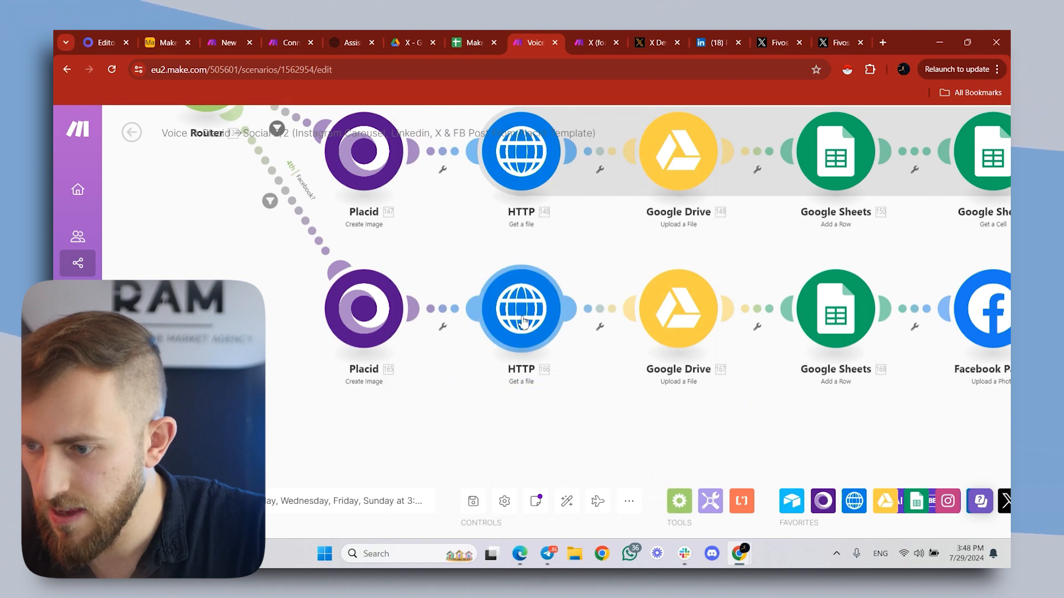
- Review the Image URL mapping in the Facebook branch's HTTP - Get a file module and close it
left_click(521, 309)
left_click(693, 321)
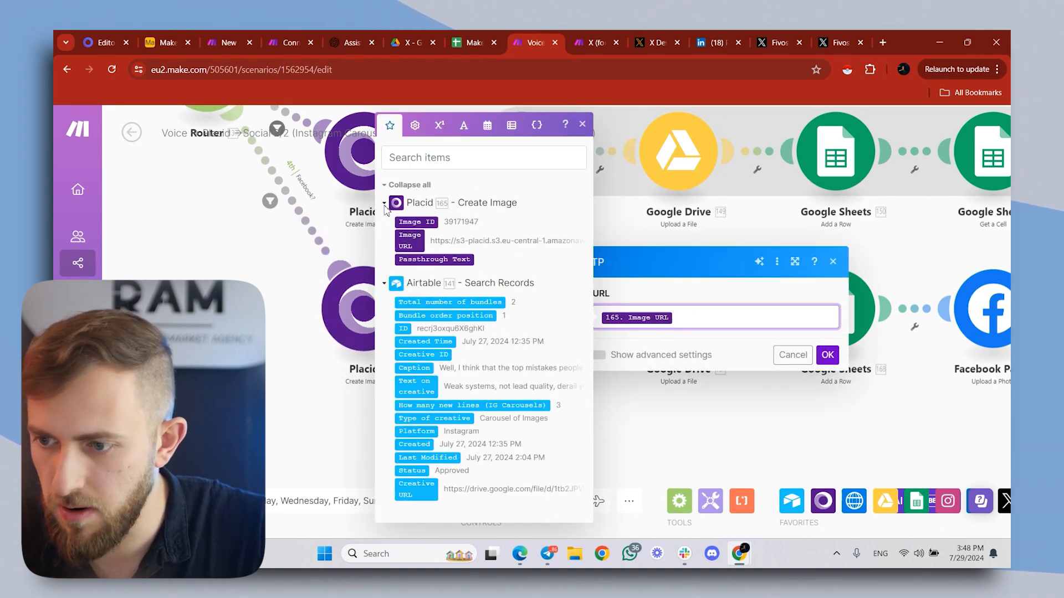
left_click(331, 292)
- Open the Facebook branch's Google Drive module, and in Drive's Facebook folder open the Make -> Facebook spreadsheet and select the folder ID from the folder's URL
left_click(693, 322)
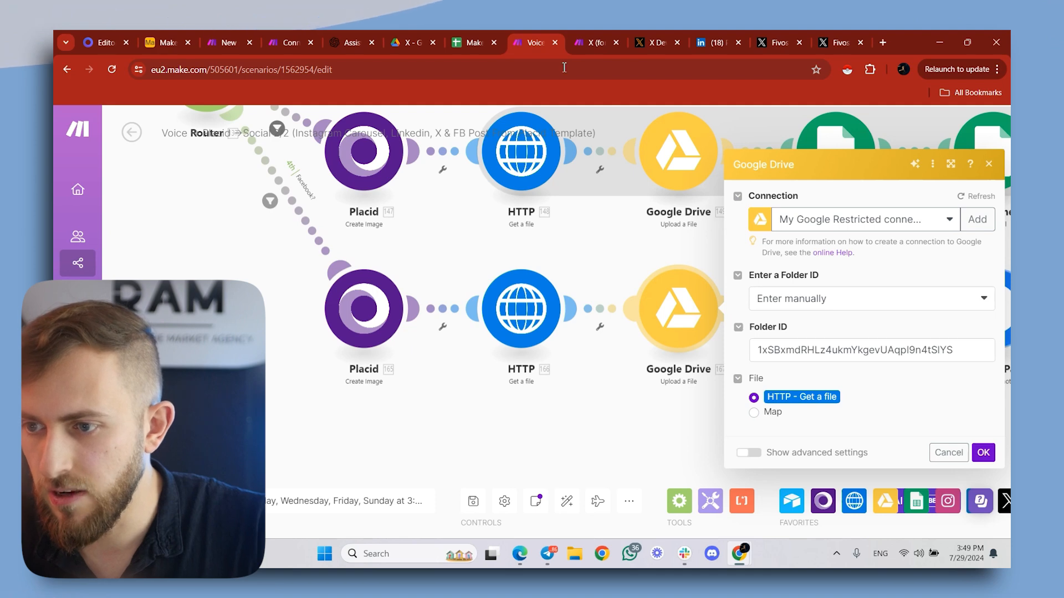
left_click(420, 40)
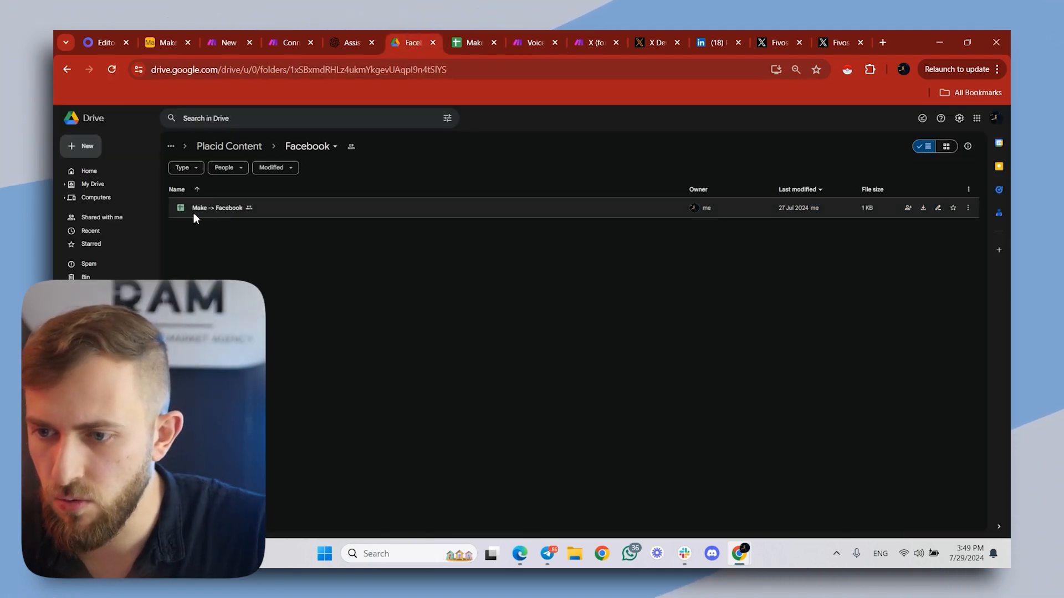
double_click(232, 215)
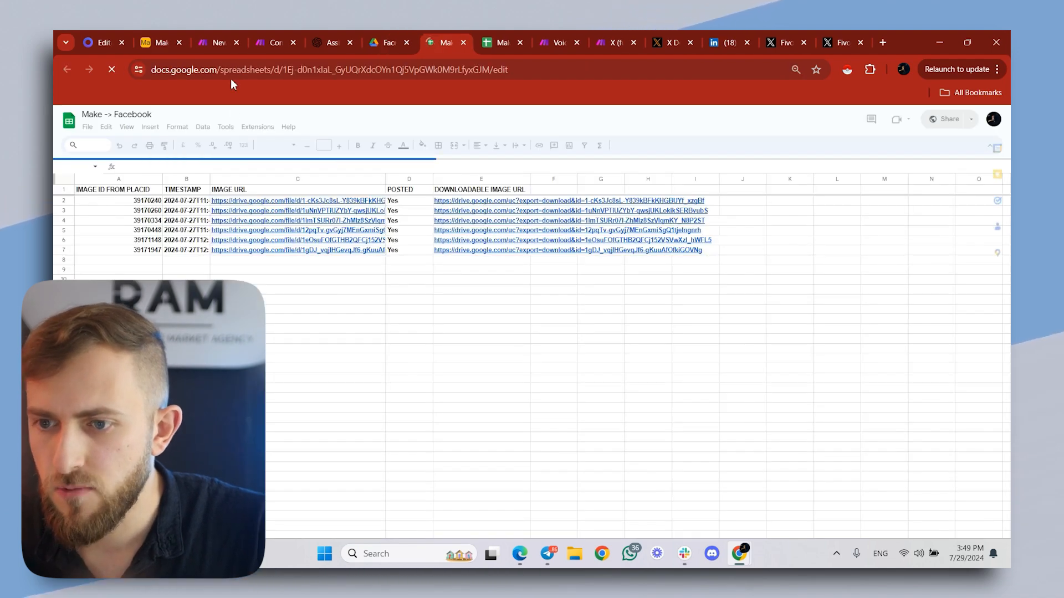
key("ctrl+shift+Tab")
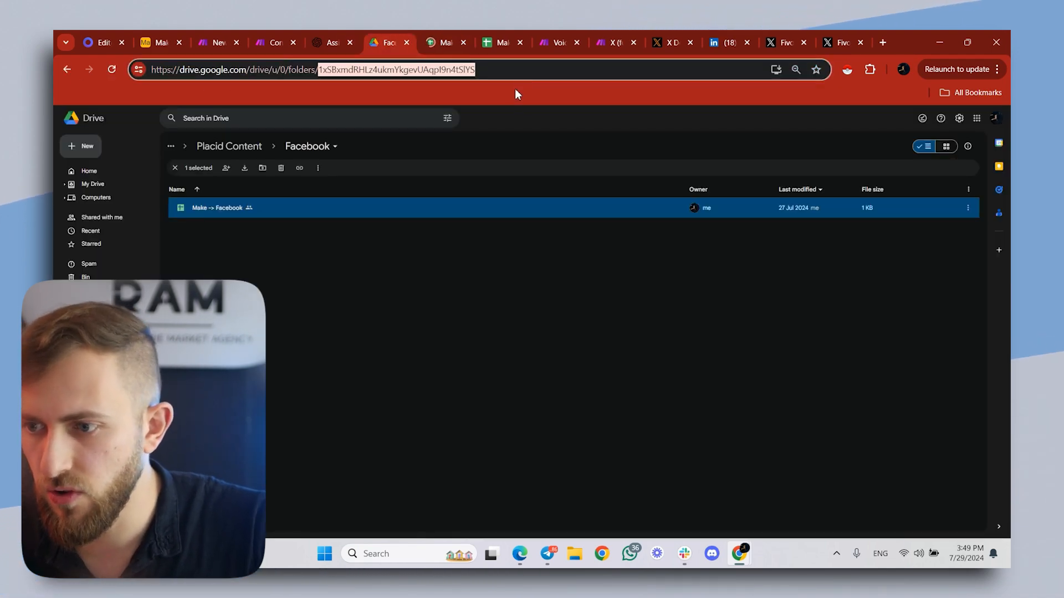
- Use the Facebook folder's ID as the Folder ID in the Upload a File module, keep HTTP - Get a file as the source, and confirm
left_click(556, 42)
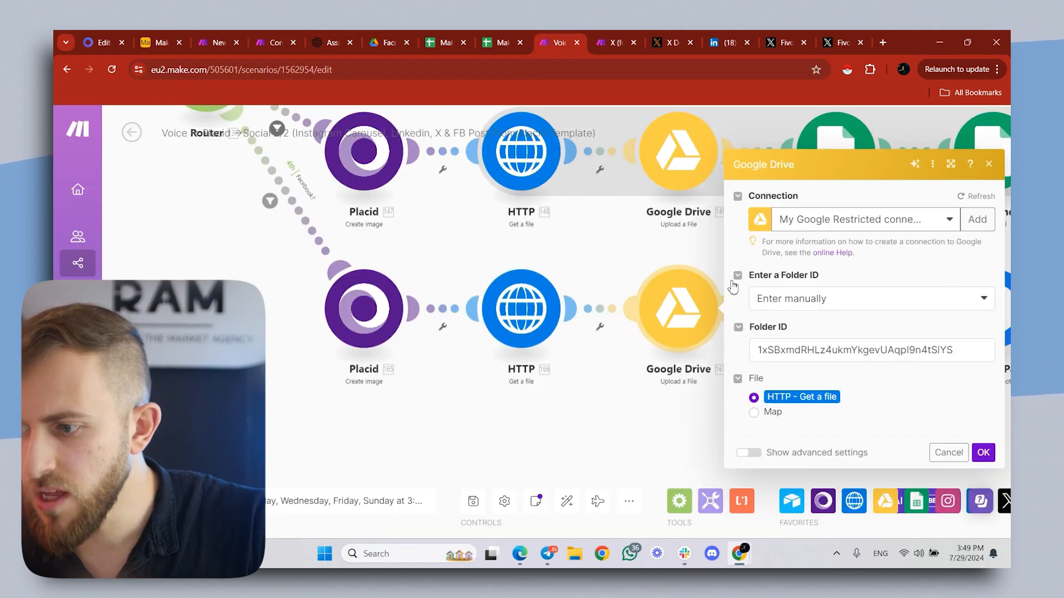
left_click(809, 355)
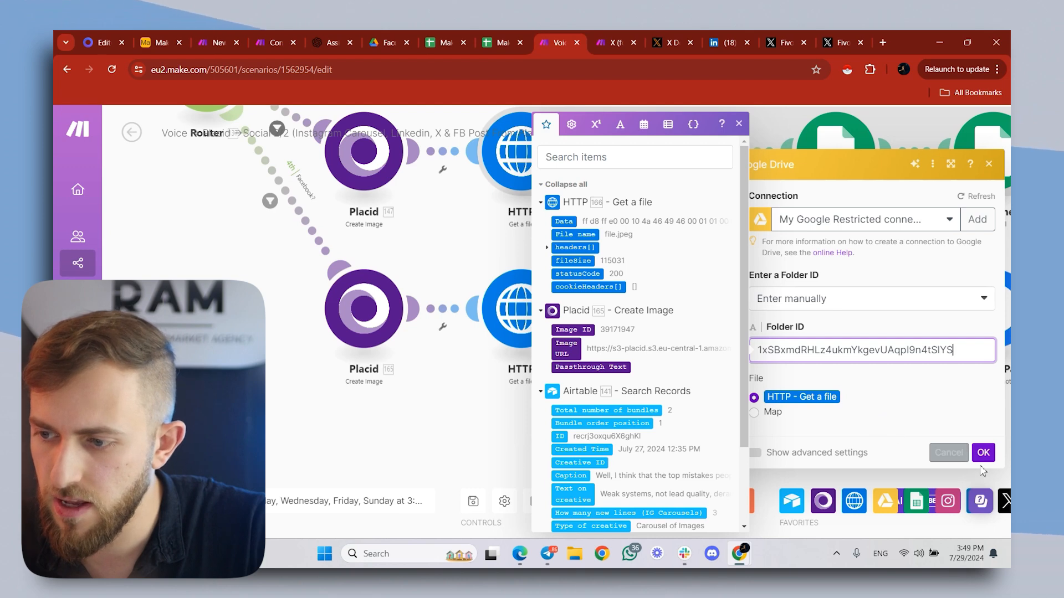
left_click(829, 419)
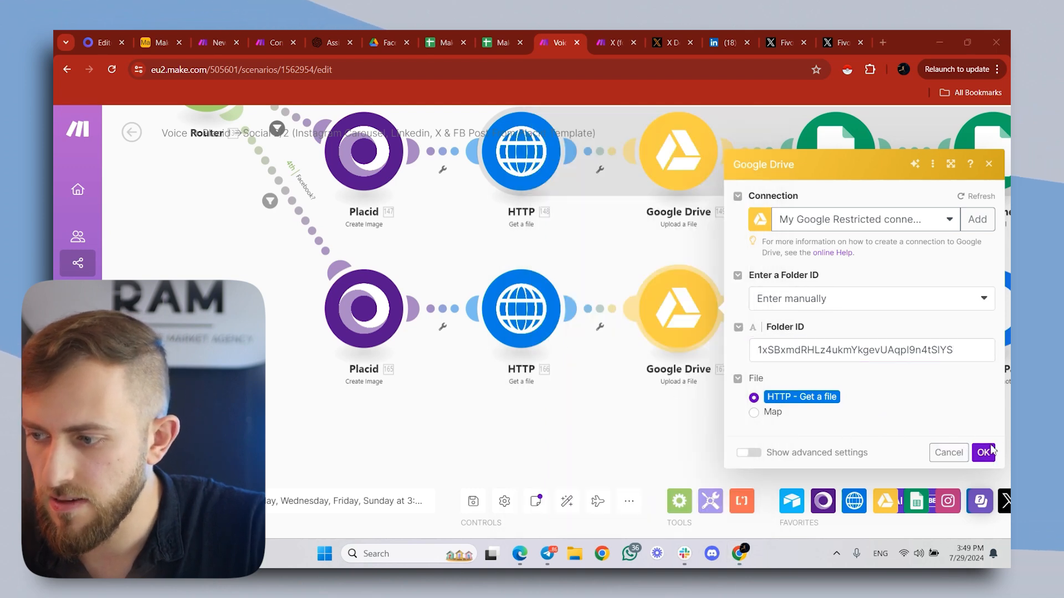
left_click(991, 451)
- Open the Facebook branch's Google Sheets - Add a Row module and close the other Make spreadsheet, keeping Make -> Facebook open
scroll(681, 388, "right", 5)
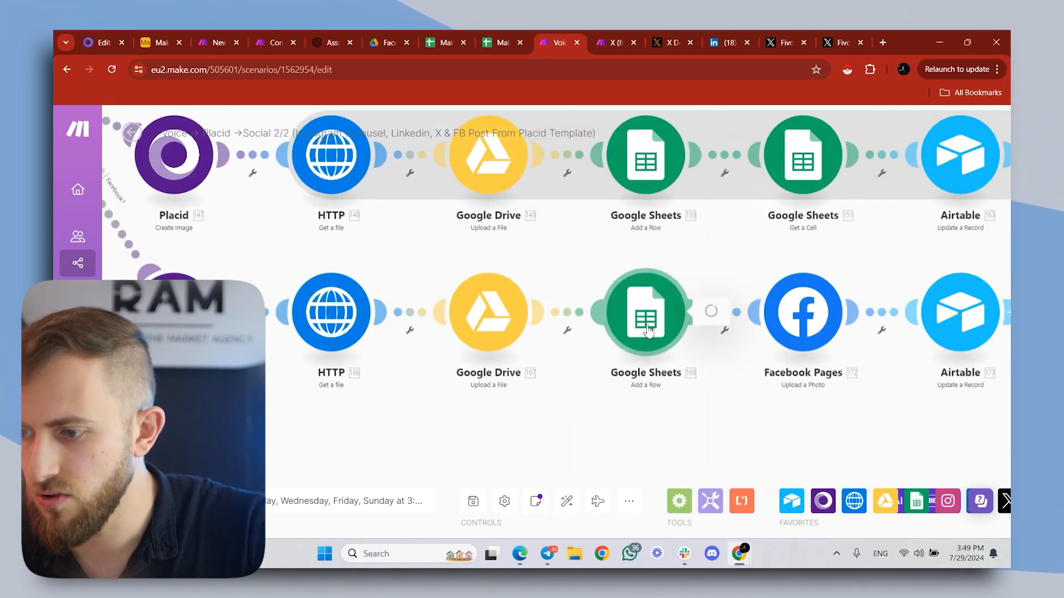
left_click(646, 331)
left_click(636, 402)
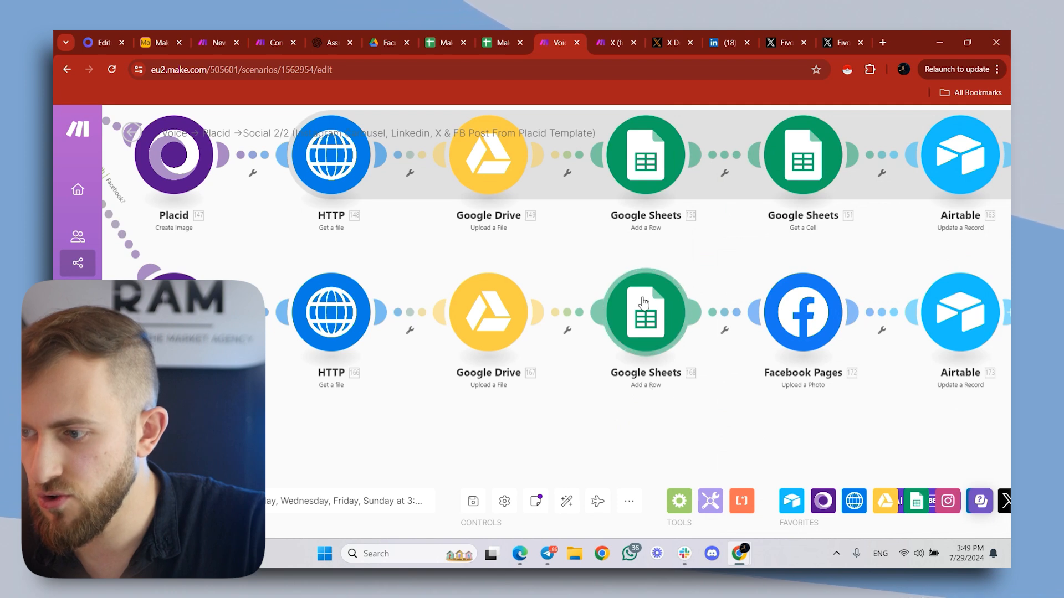
left_click(646, 327)
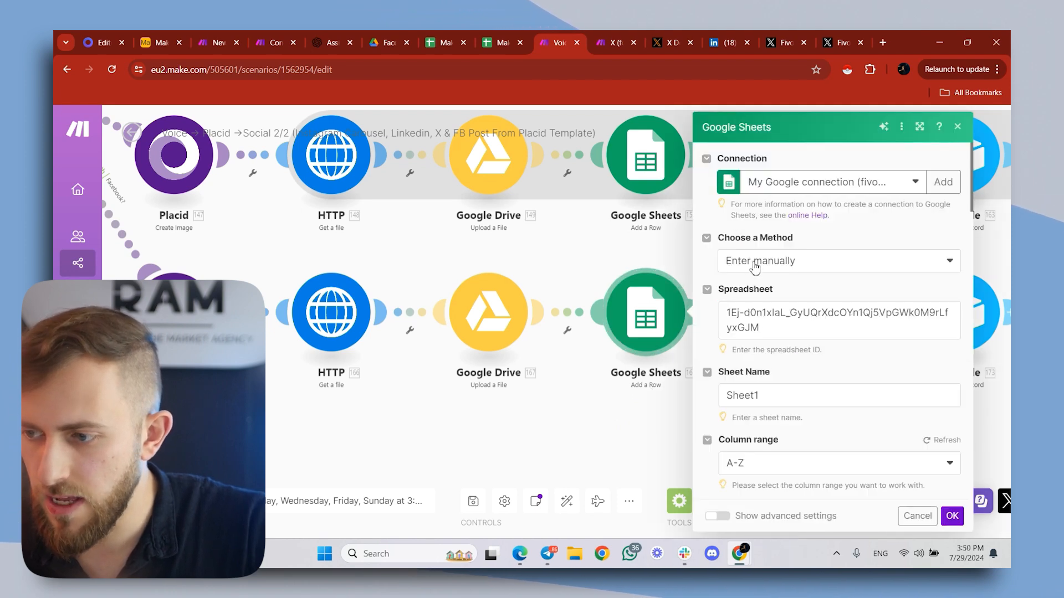
left_click(491, 36)
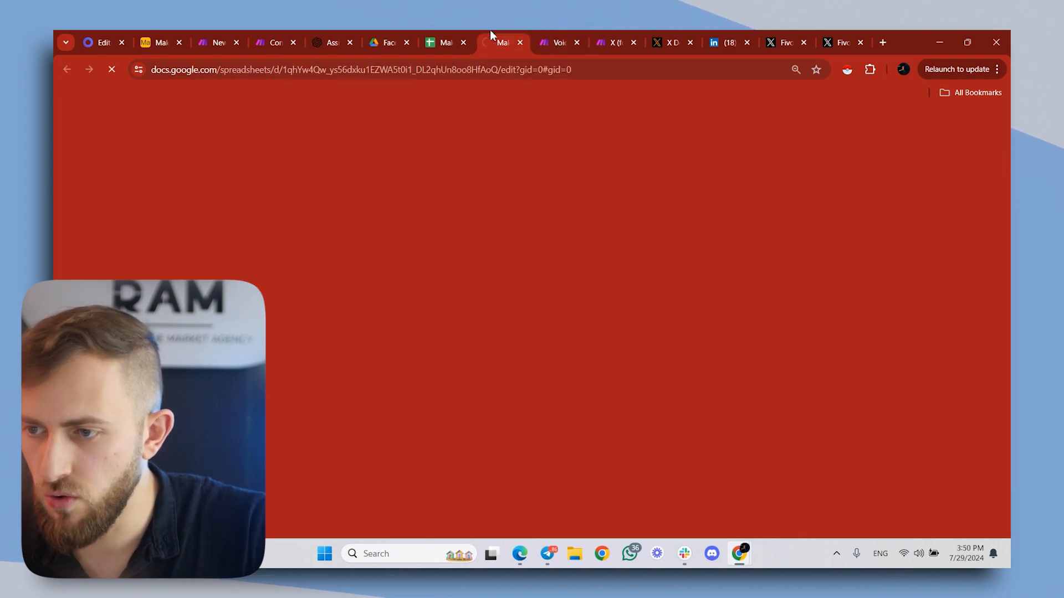
left_click(467, 30)
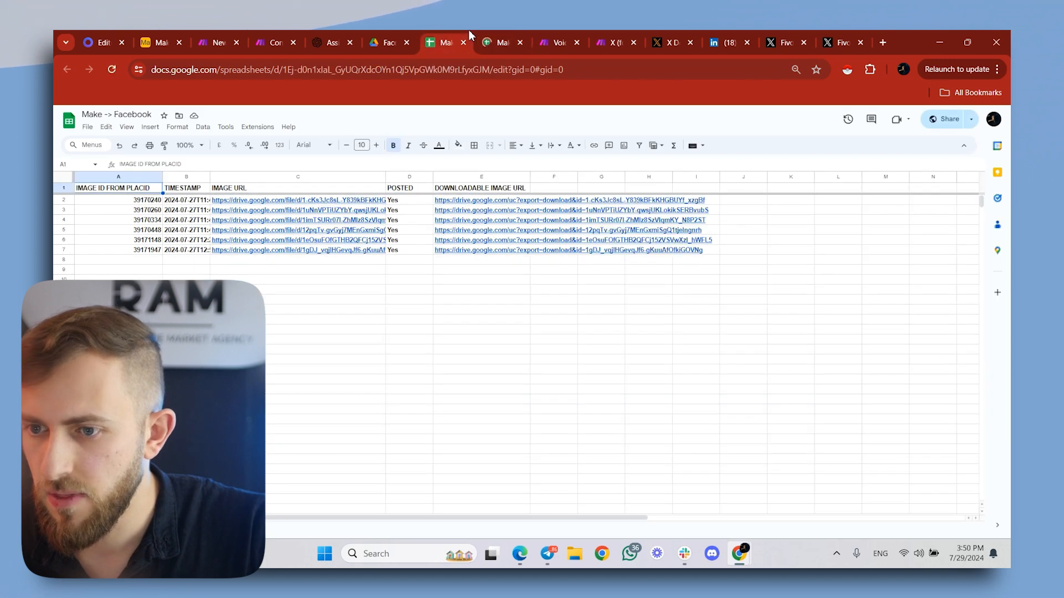
left_click(520, 42)
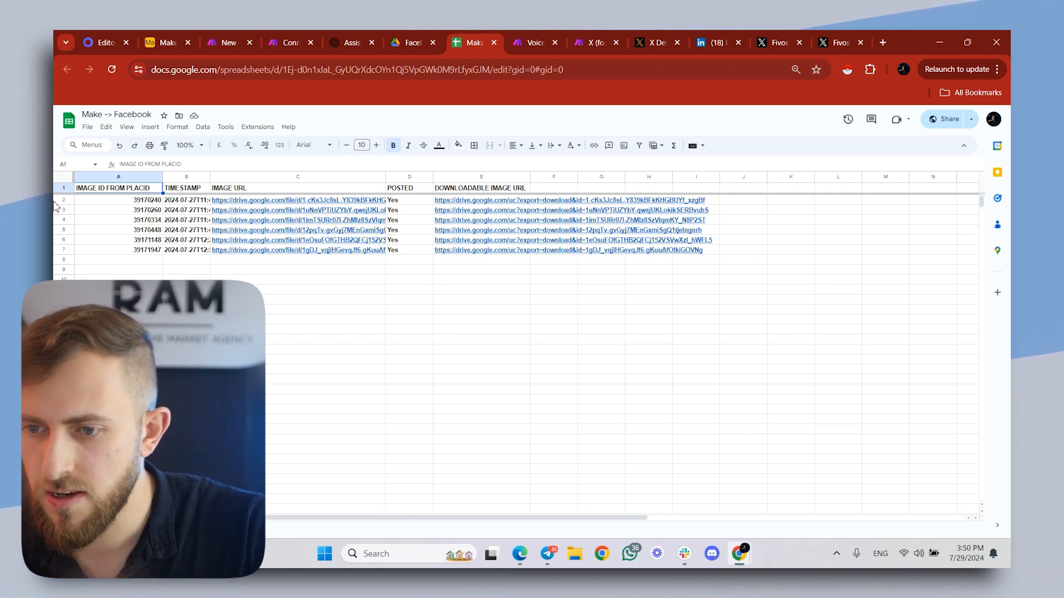
- Take the spreadsheet ID from the Make -> Facebook URL and use it as the Spreadsheet value in the Add a Row module
left_click(285, 74)
left_click(282, 73)
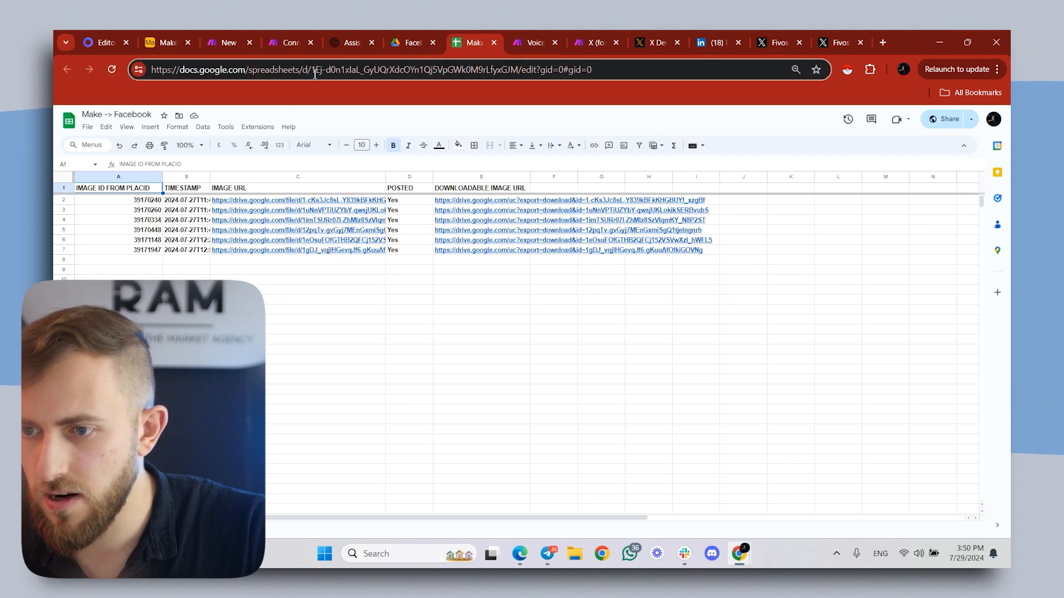
left_click_drag(385, 80, 508, 82)
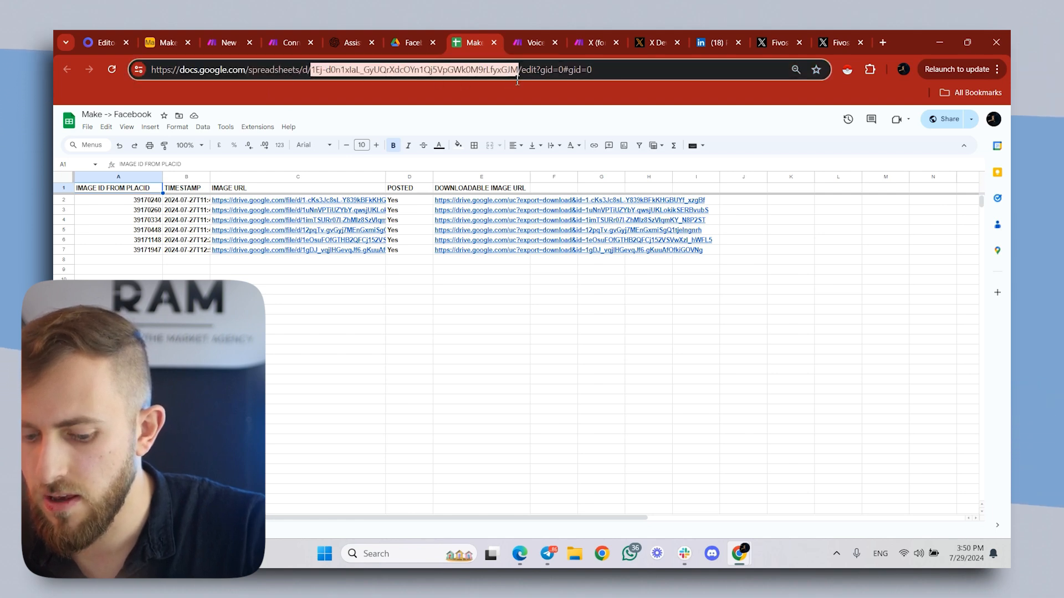
left_click(578, 35)
left_click(551, 35)
left_click(753, 318)
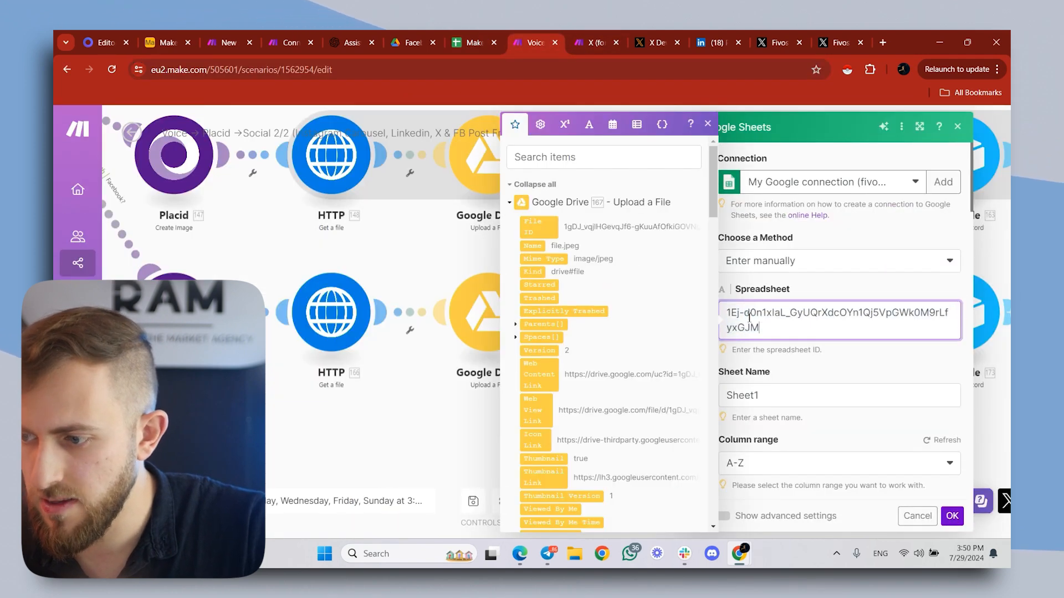
- Check the Make -> Facebook spreadsheet against the Add a Row module's Sheet1 sheet name and A-Z column range
left_click(822, 379)
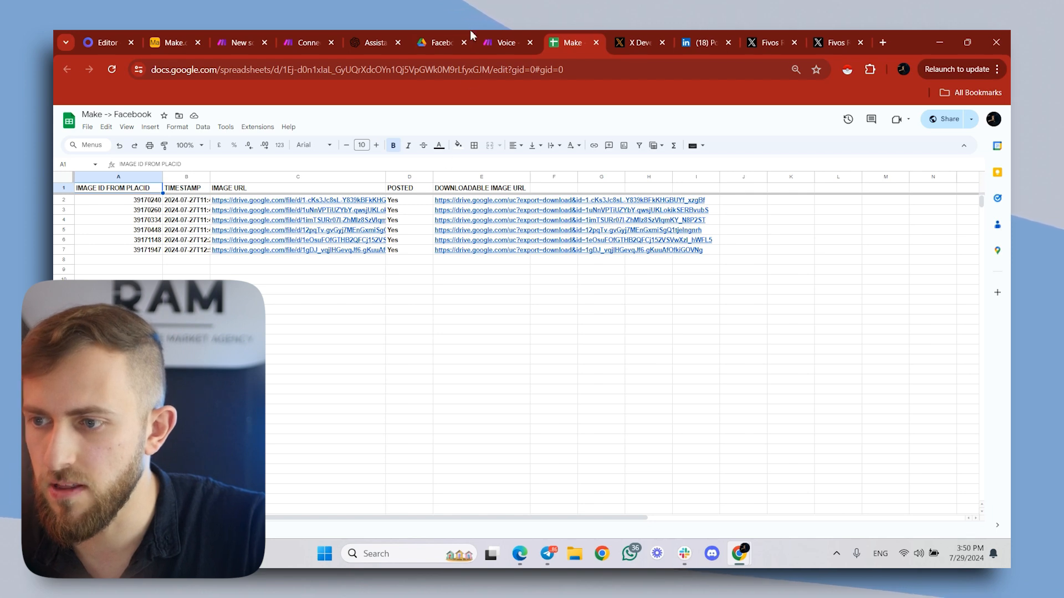
left_click(489, 34)
left_click(784, 394)
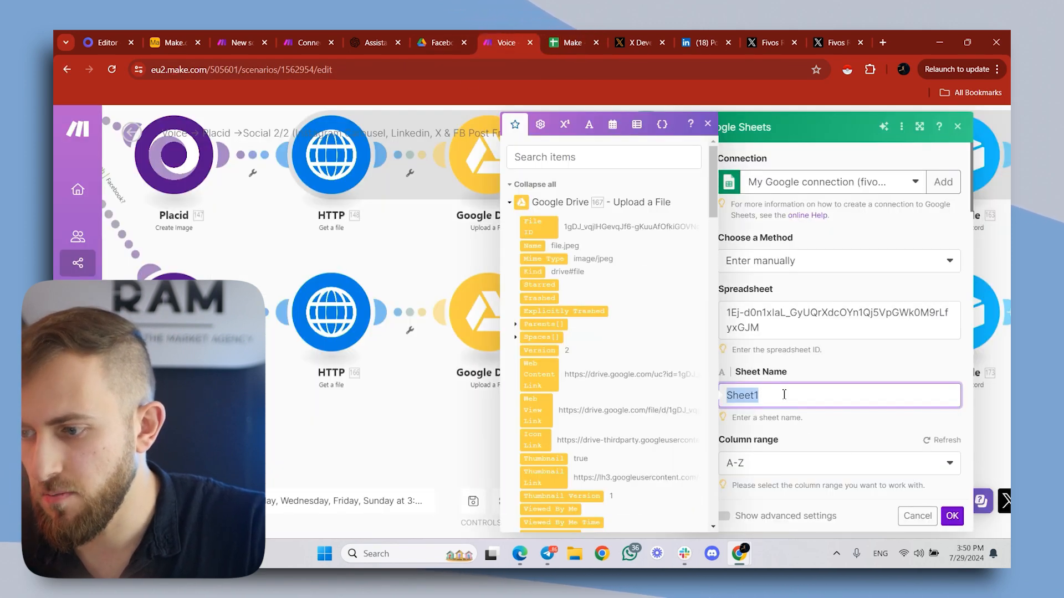
scroll(823, 413, "down", 3)
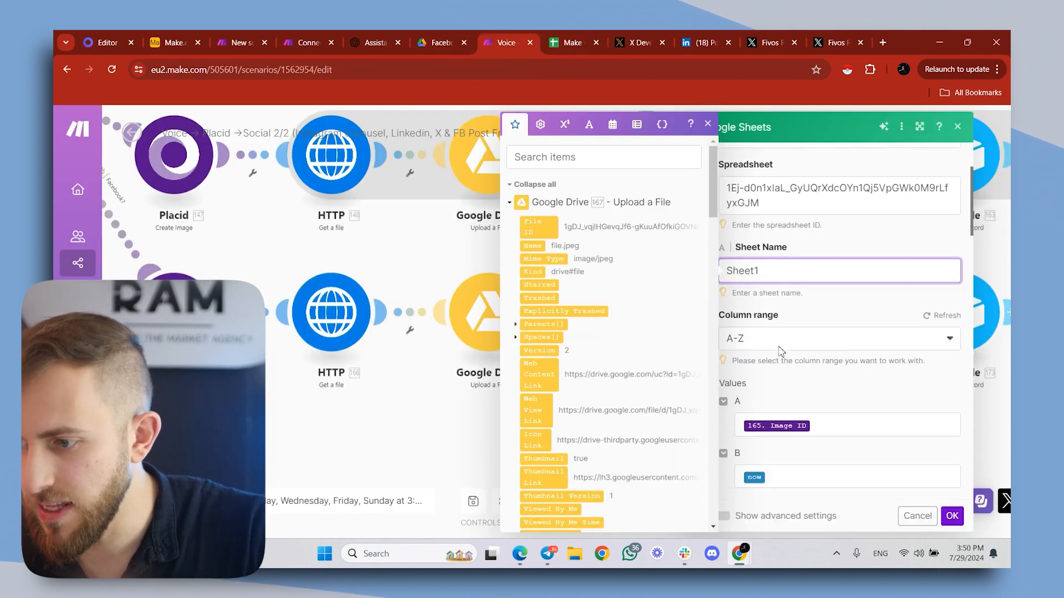
left_click(729, 257)
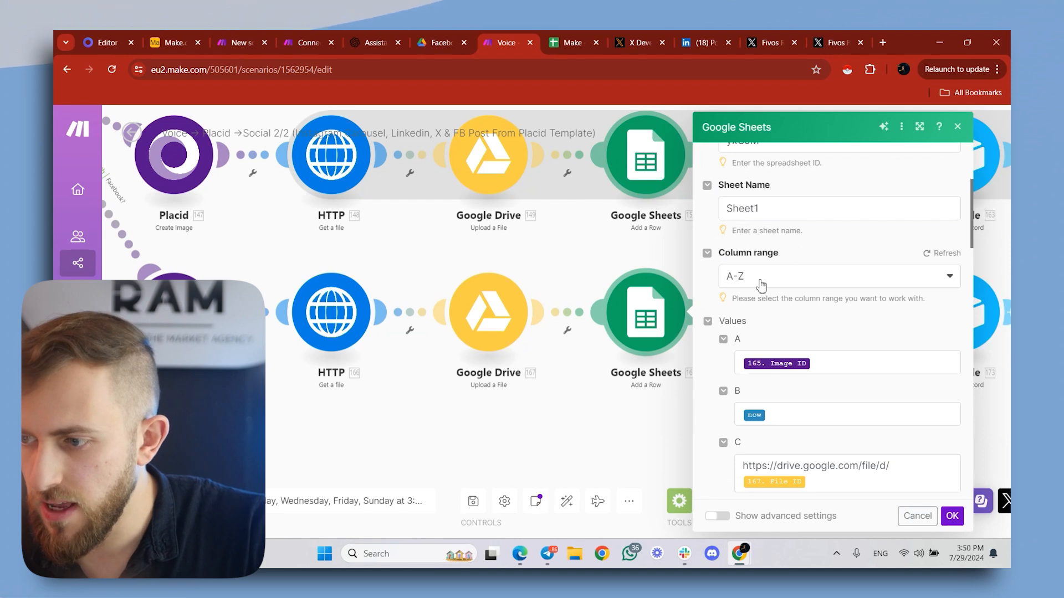
- Review the Placid Image ID mapping for column A and the now variable for column B against the Make -> Facebook spreadsheet
scroll(899, 353, "down", 2)
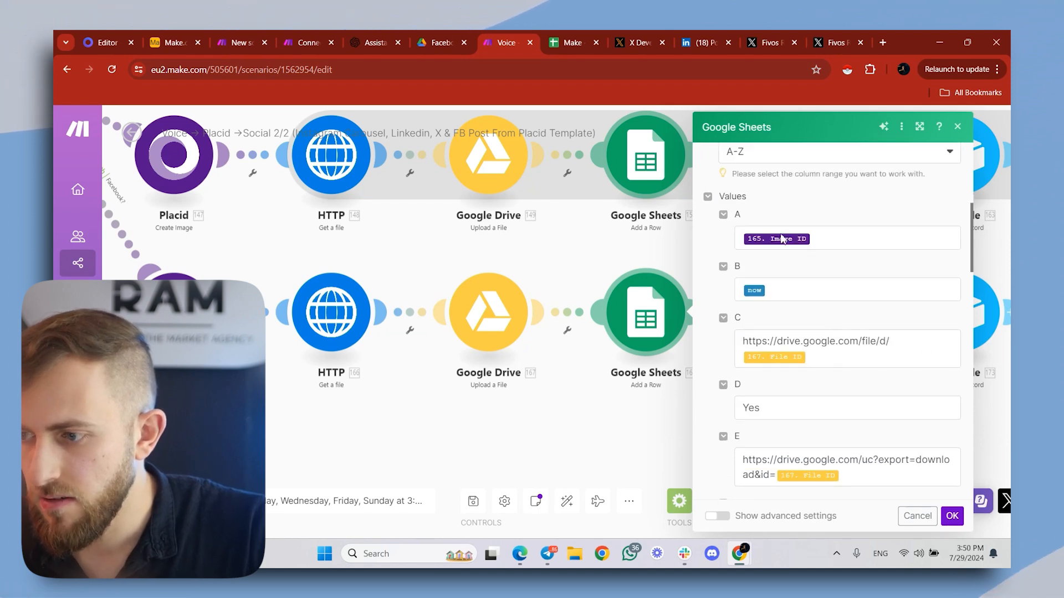
left_click(831, 239)
scroll(609, 232, "down", 10)
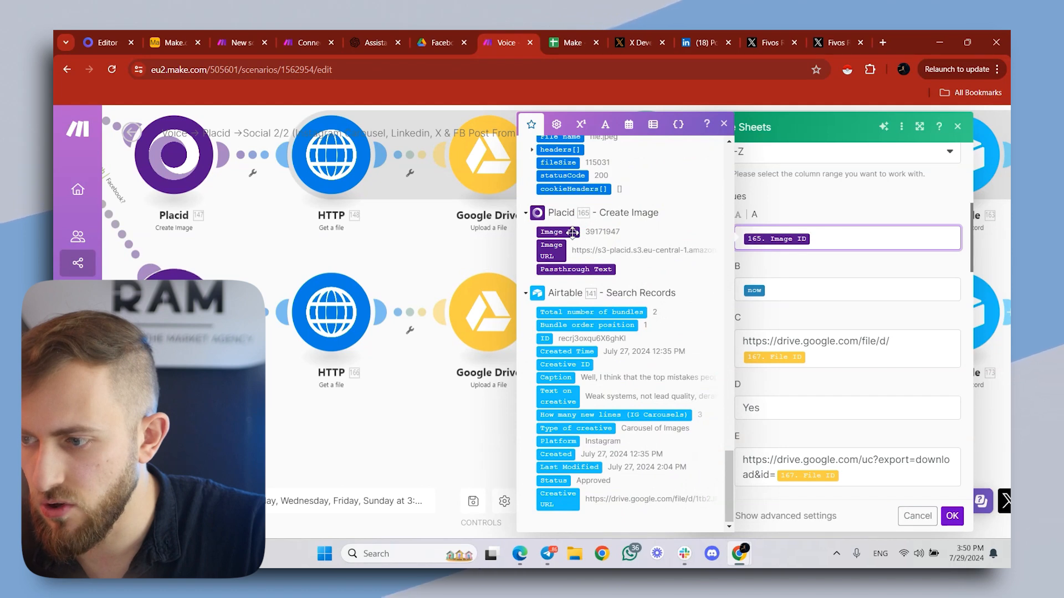
left_click(815, 281)
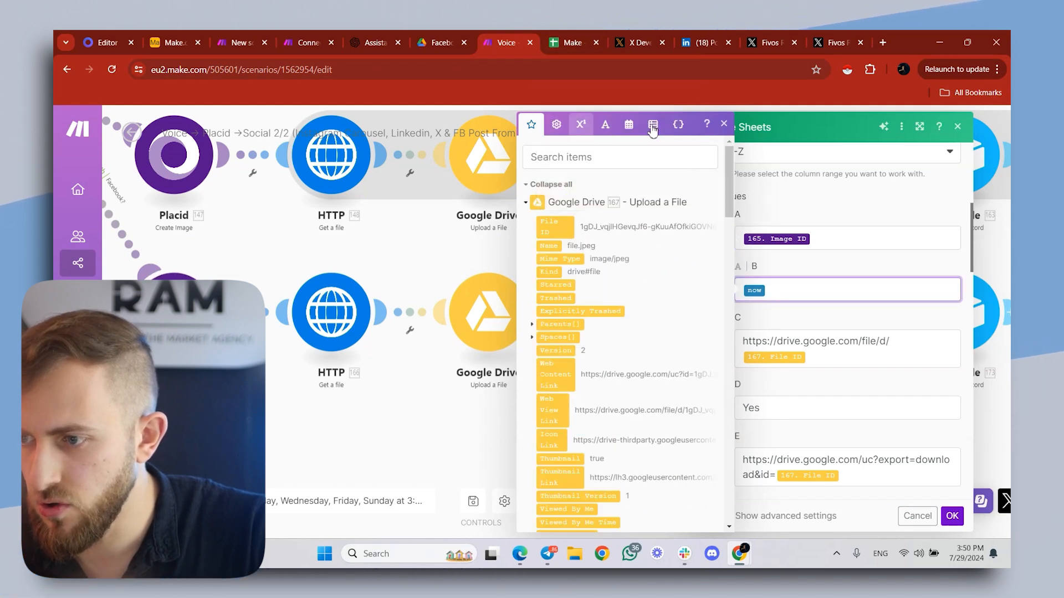
left_click(628, 125)
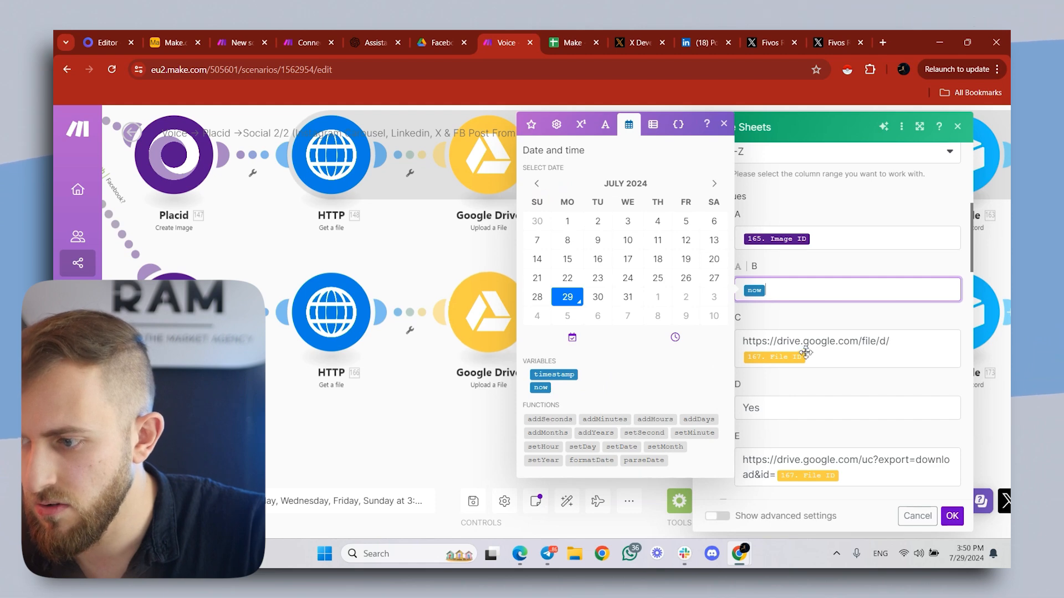
left_click(578, 37)
left_click(519, 37)
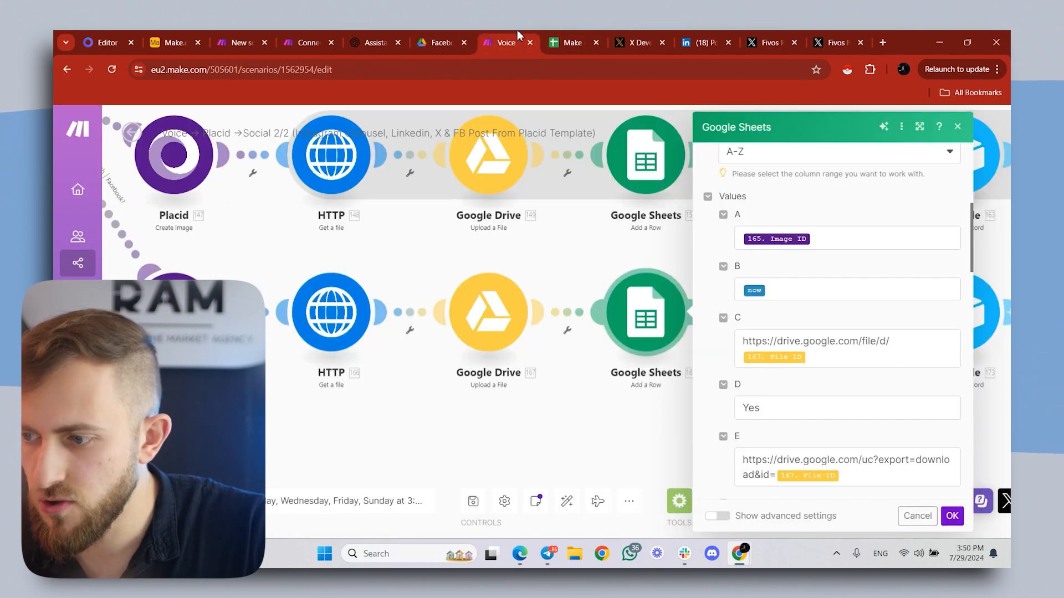
- Review column C's Google Drive file link with the mapped File ID and column D's Yes value in the Add a Row module
left_click(816, 369)
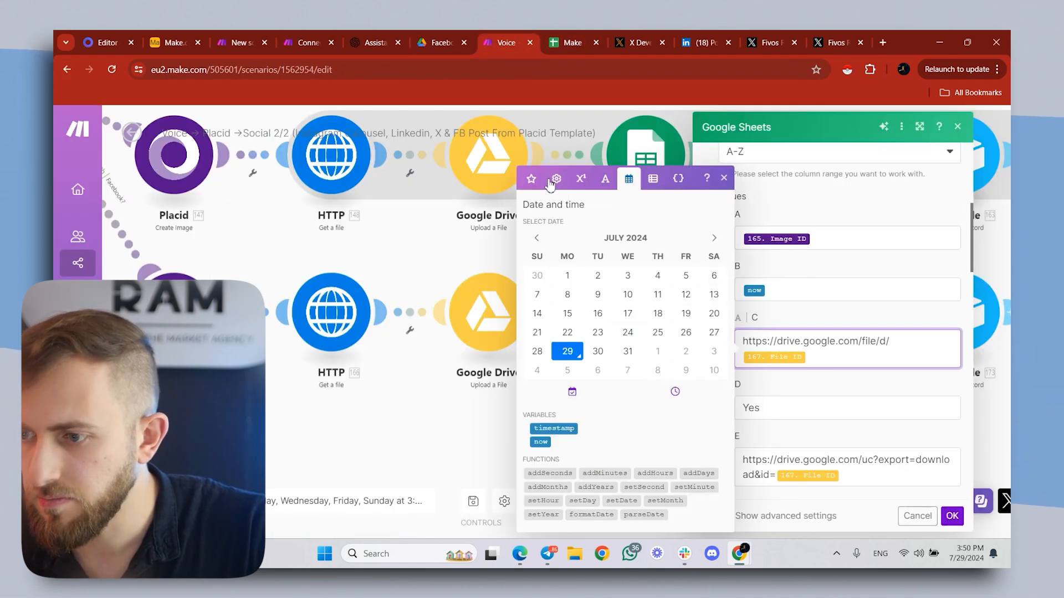
left_click(532, 180)
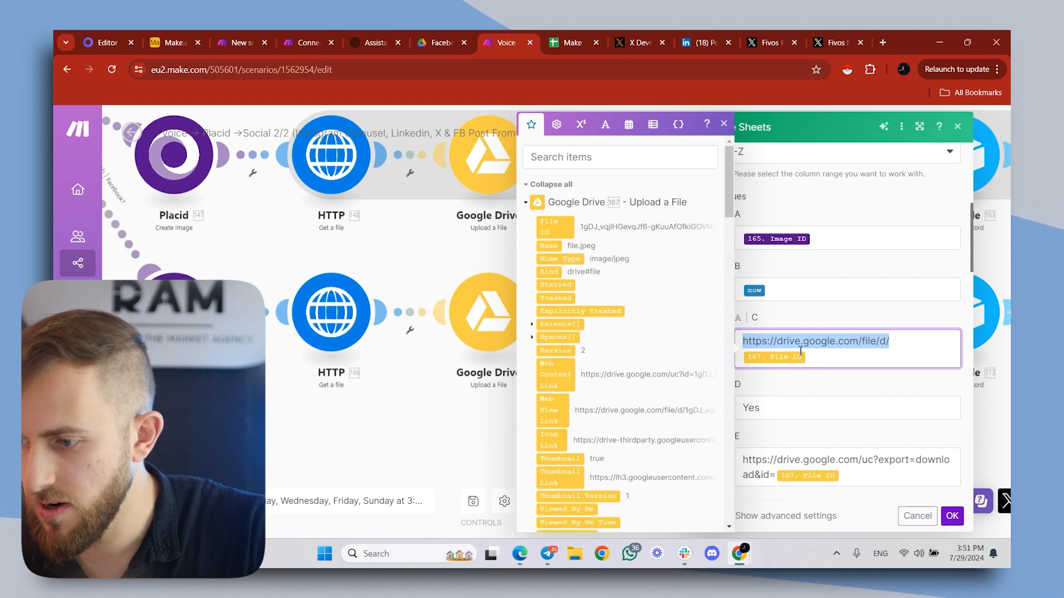
left_click(782, 413)
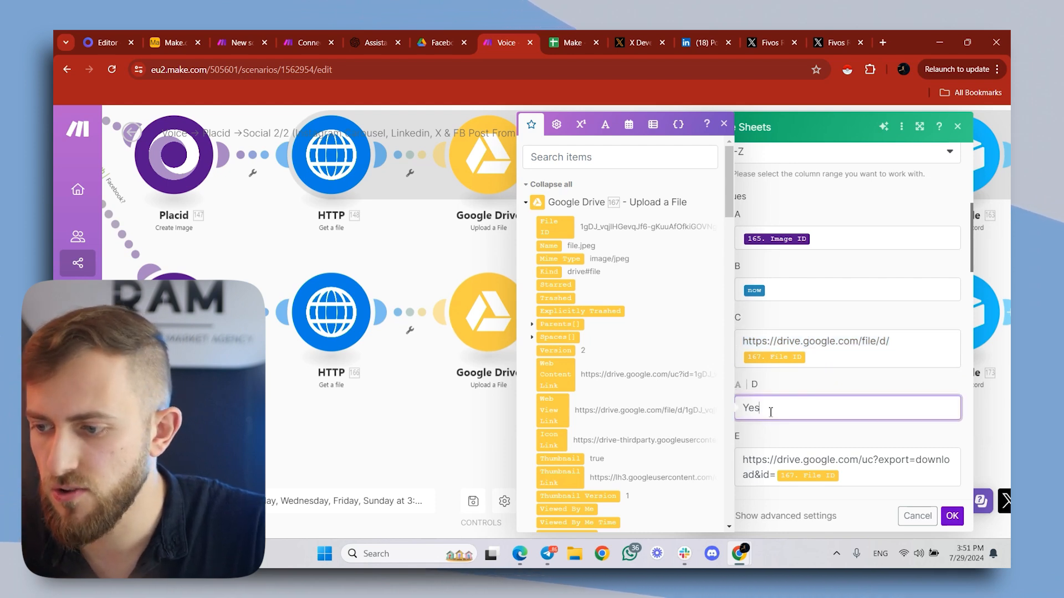
- Compare column E's download link and File ID mapping with the spreadsheet's DOWNLOADABLE IMAGE URL column, examining the link's fixed part
scroll(820, 414, "down", 1)
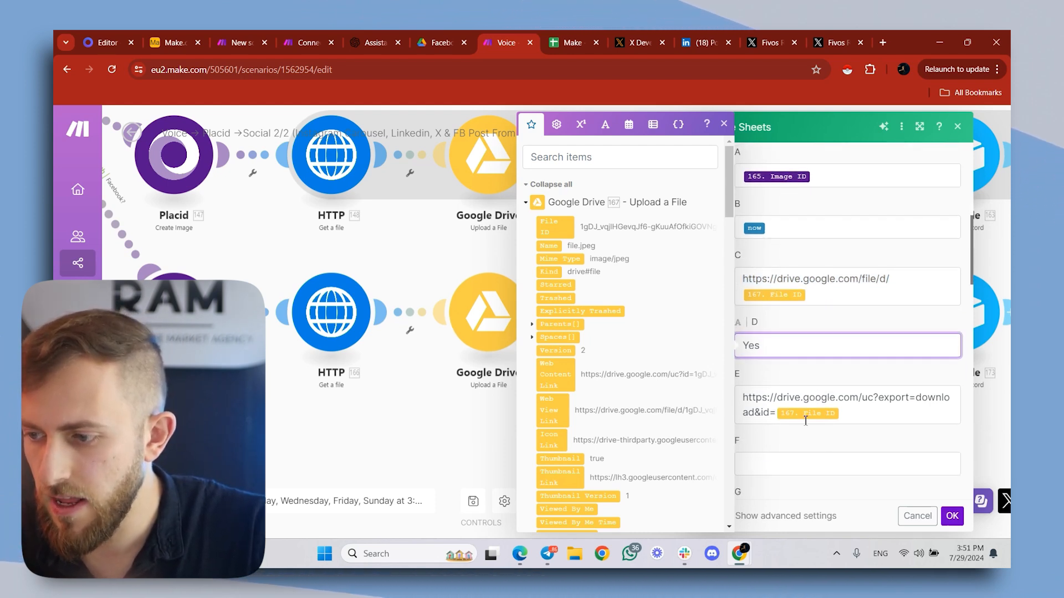
left_click(867, 413)
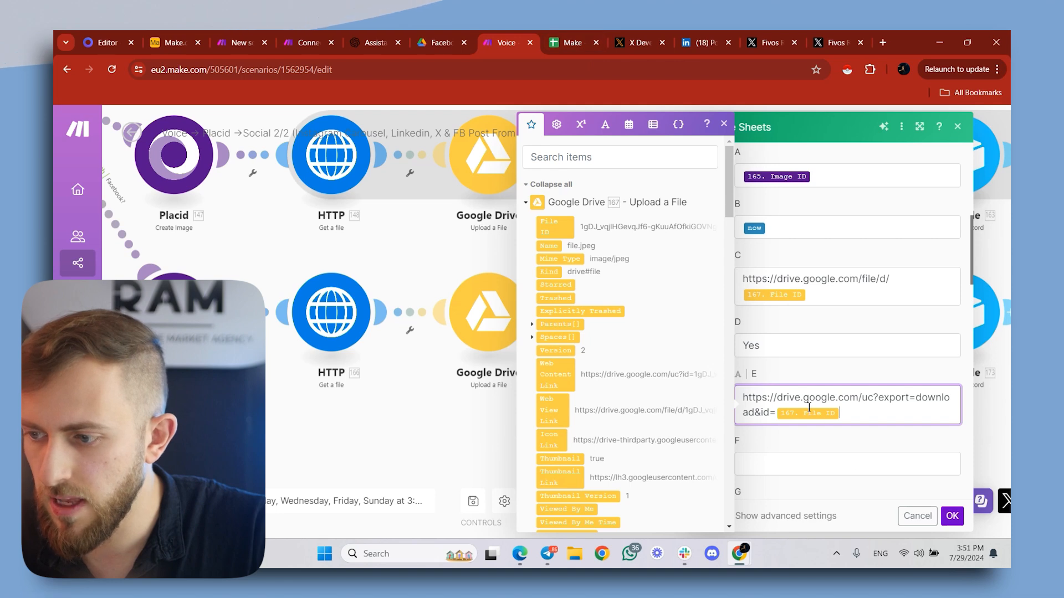
left_click(590, 43)
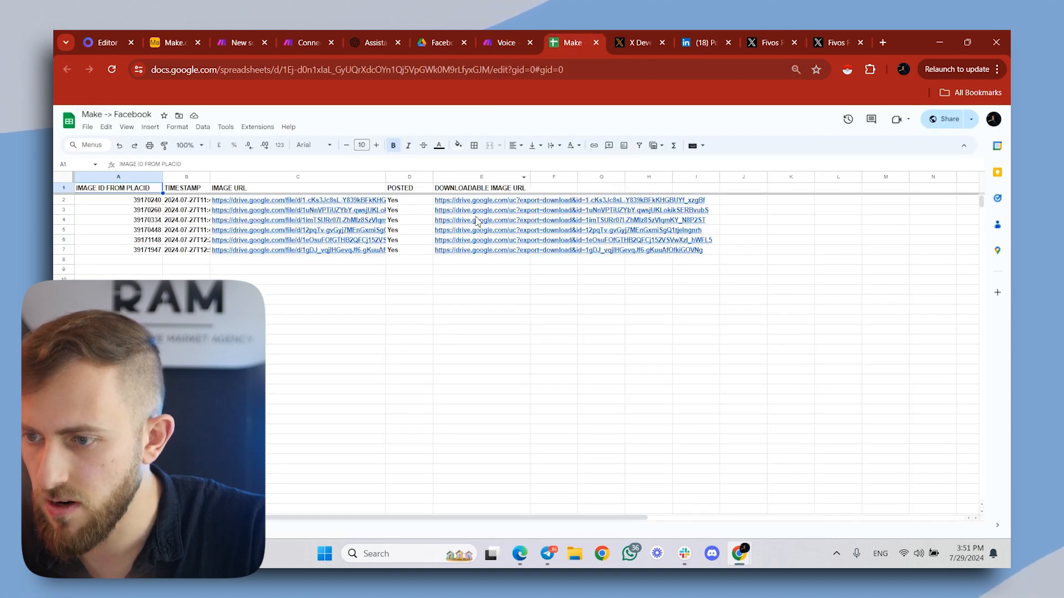
left_click(487, 34)
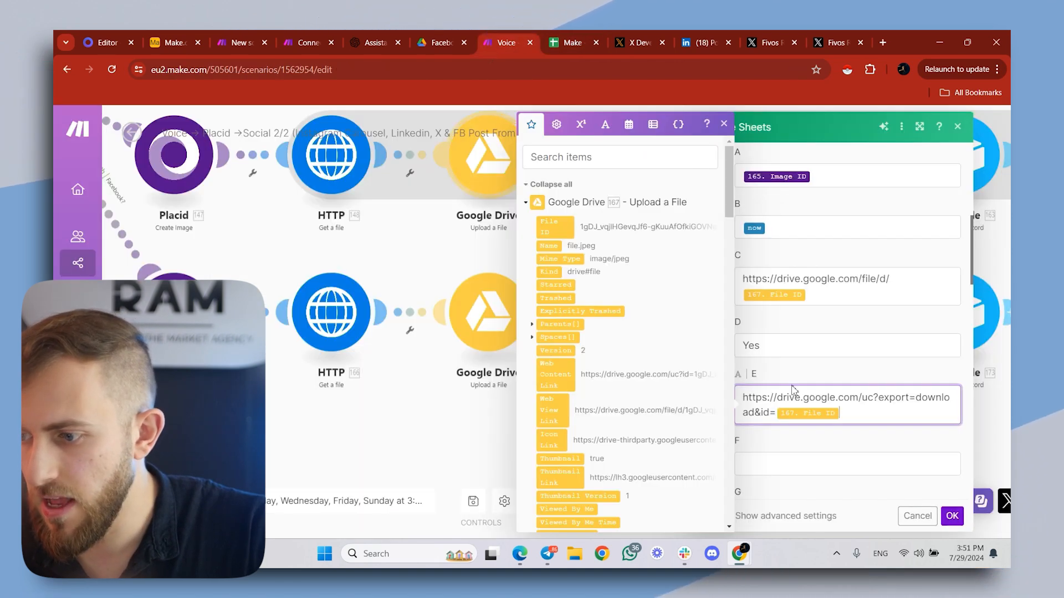
triple_click(772, 416)
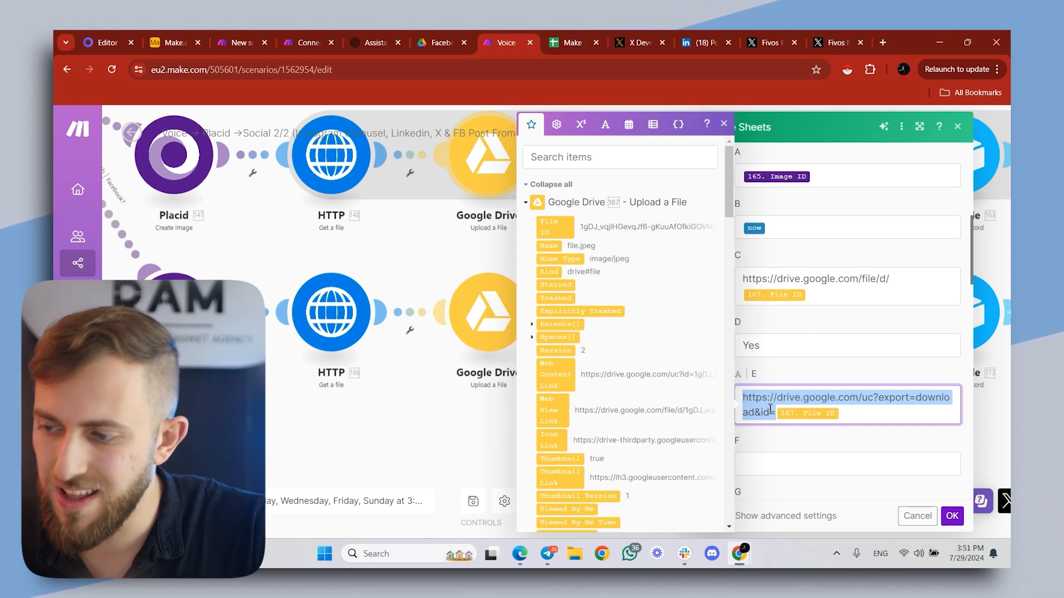
left_click(852, 399)
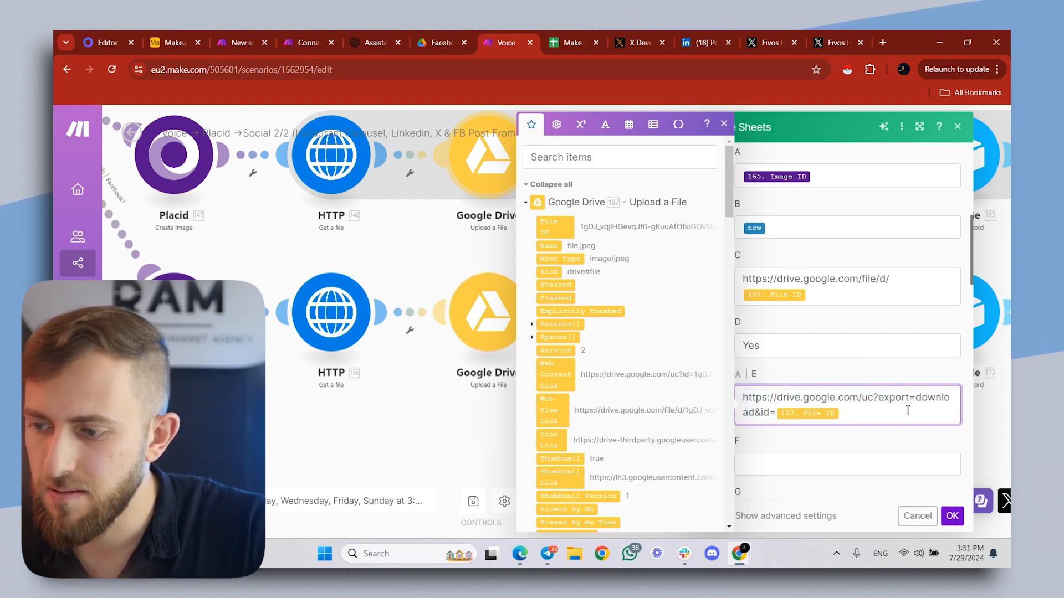
left_click_drag(770, 413, 757, 400)
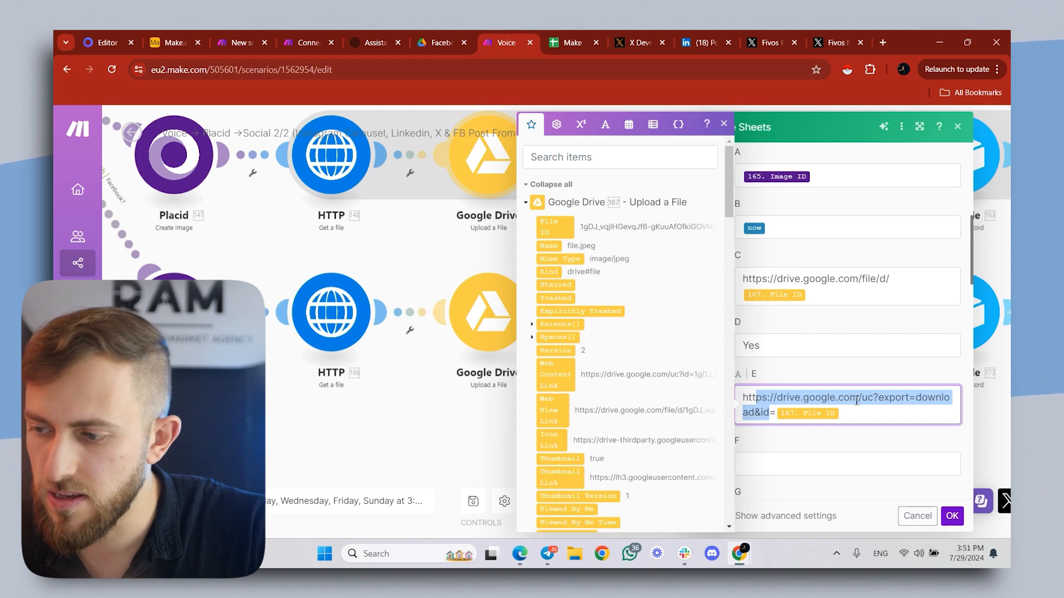
- Check the remaining columns after E in the Google Sheets Add a Row module and confirm its settings
left_click(904, 399)
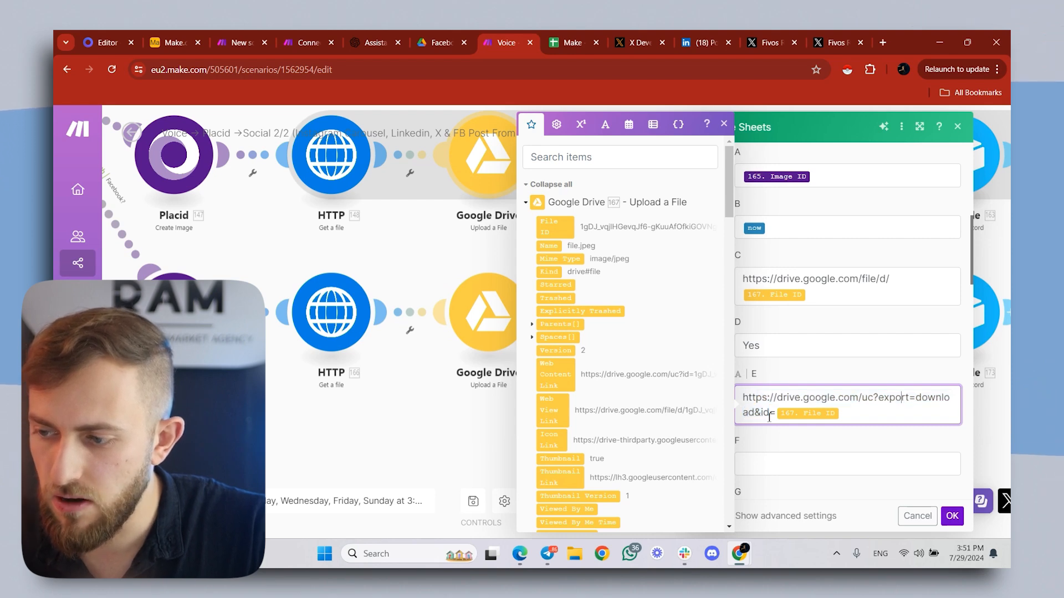
scroll(805, 471, "down", 5)
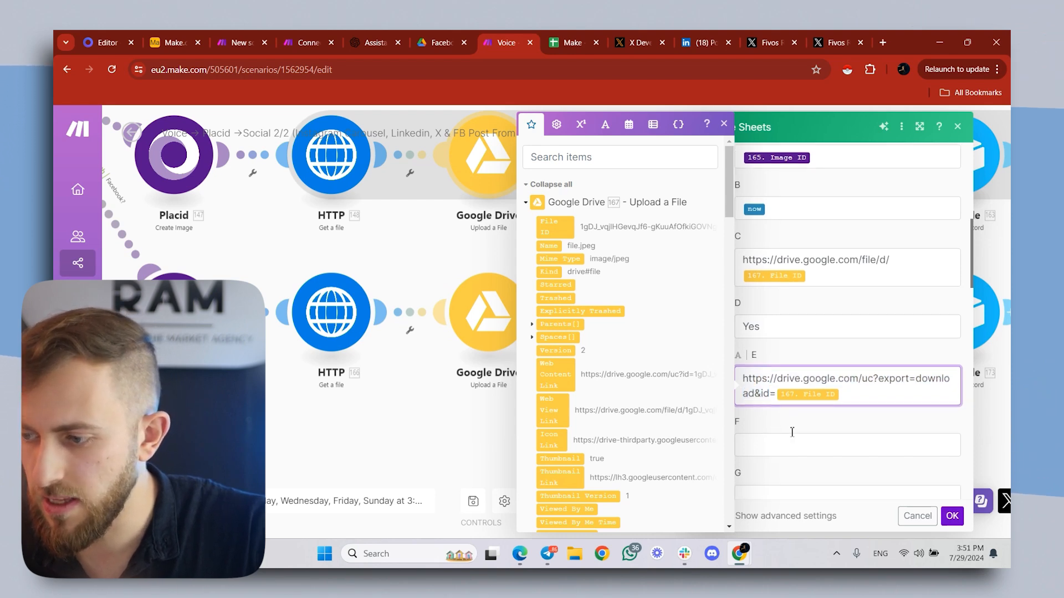
left_click(955, 519)
- Review the Facebook Pages Upload a Photo module's Timeline photos album, HTTP file source and Airtable Caption message mapping, and confirm the settings
left_click_drag(764, 399, 555, 379)
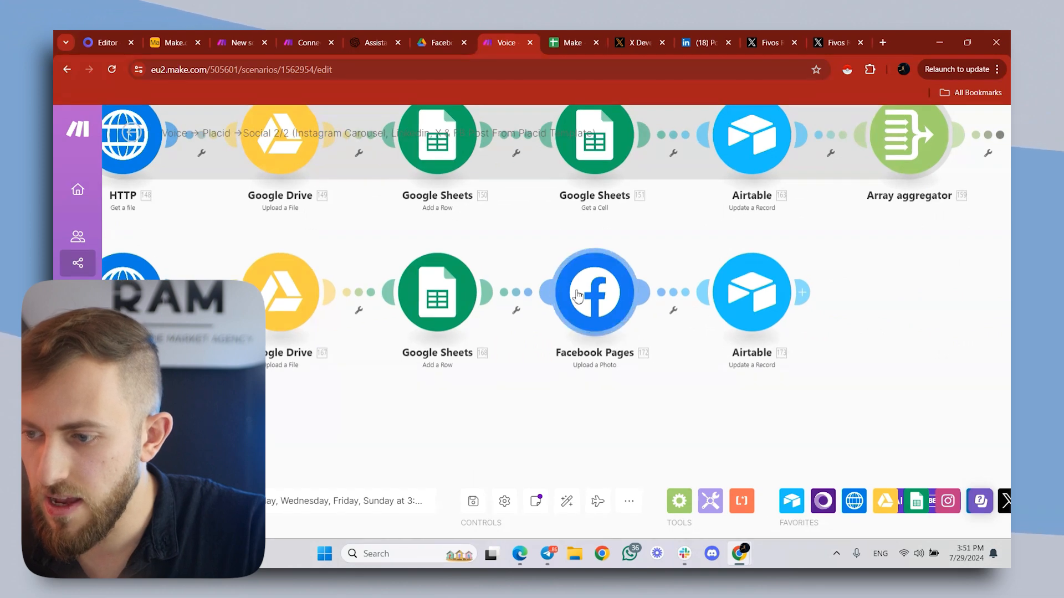
left_click(581, 303)
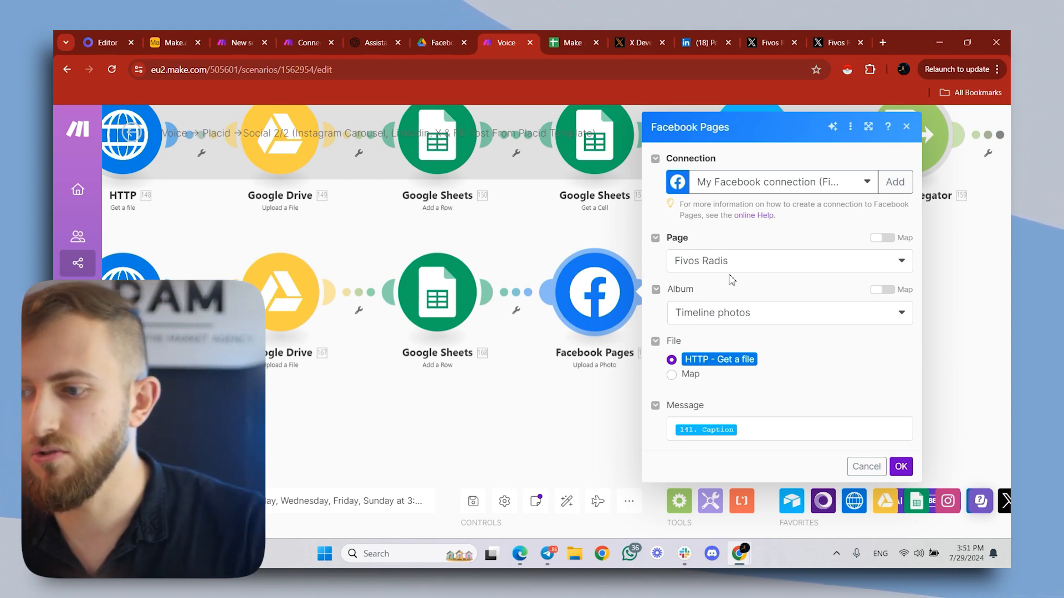
left_click(744, 314)
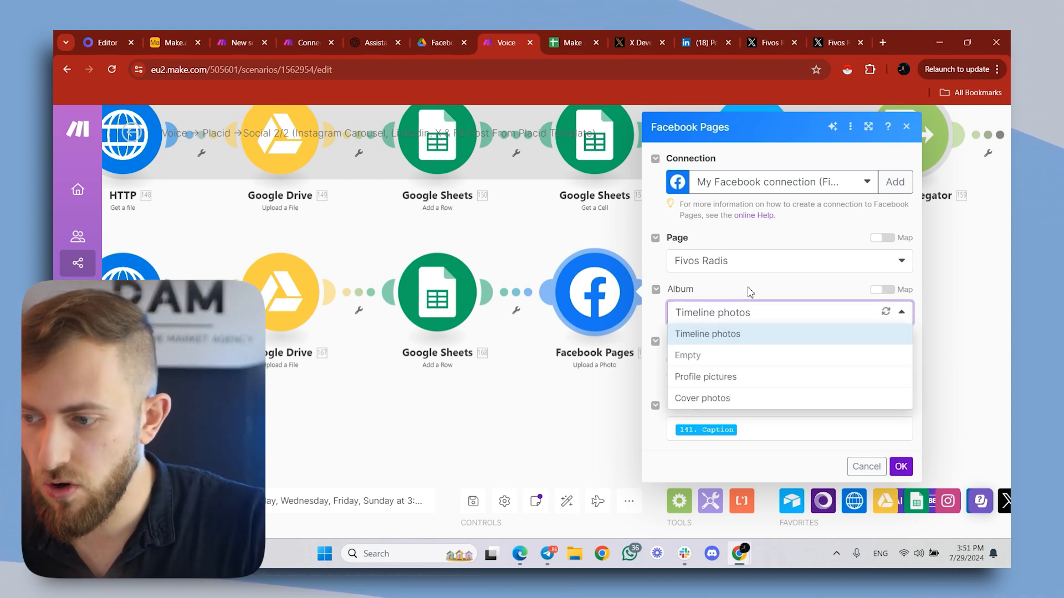
left_click(739, 312)
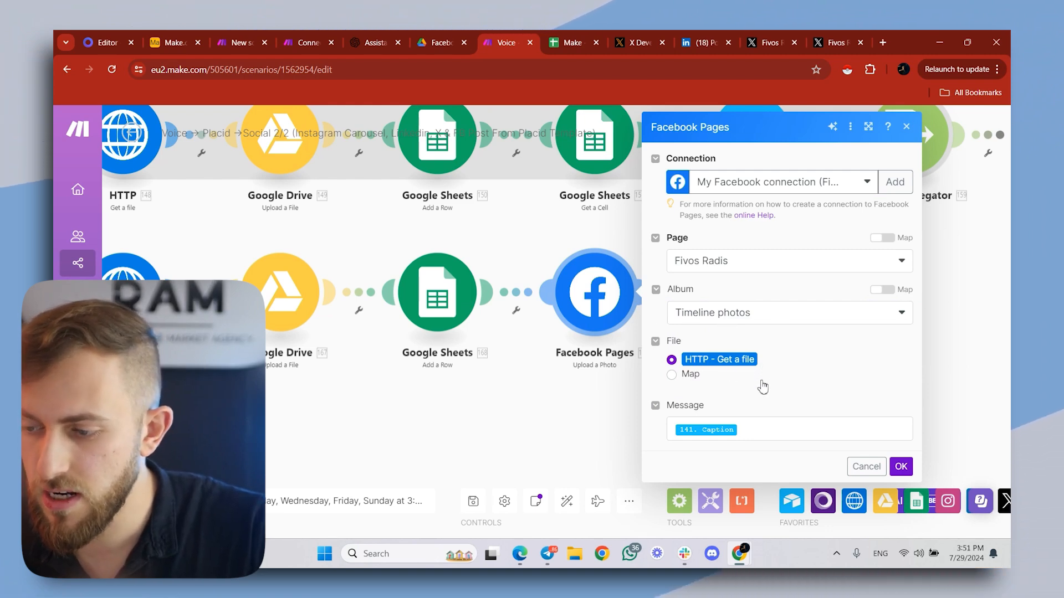
left_click(776, 429)
scroll(554, 332, "down", 10)
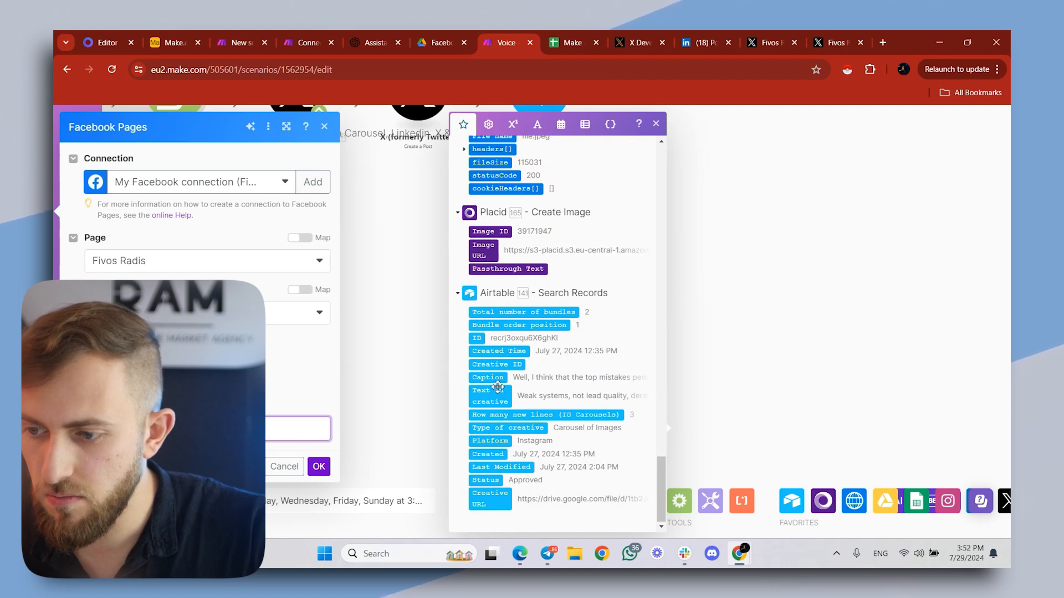
left_click(318, 468)
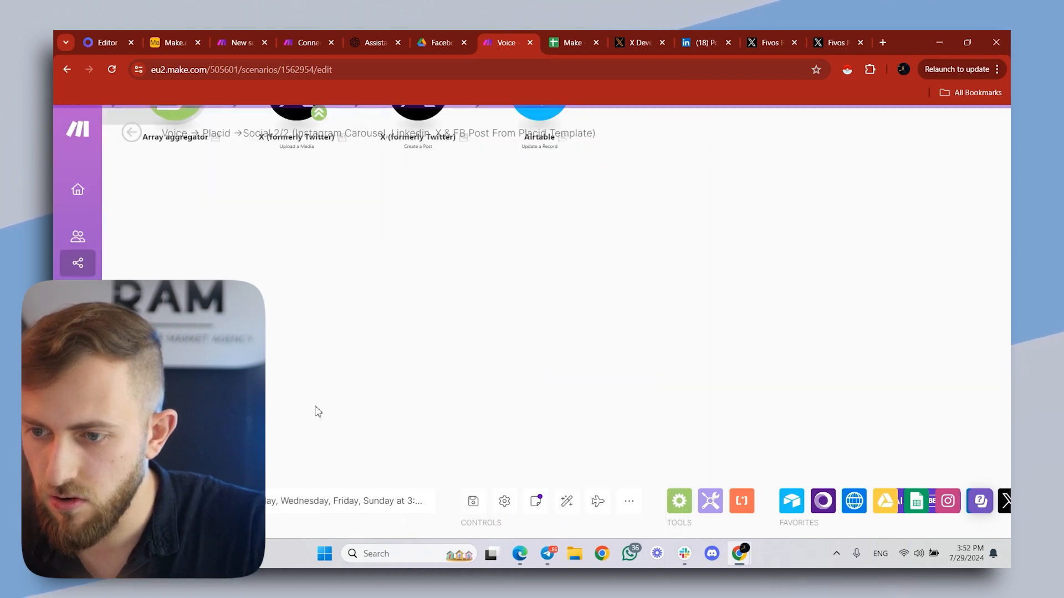
- Check the Facebook branch's Airtable Update a Record module, comparing its Record ID mapping with the ID from Search Records
left_click(466, 258)
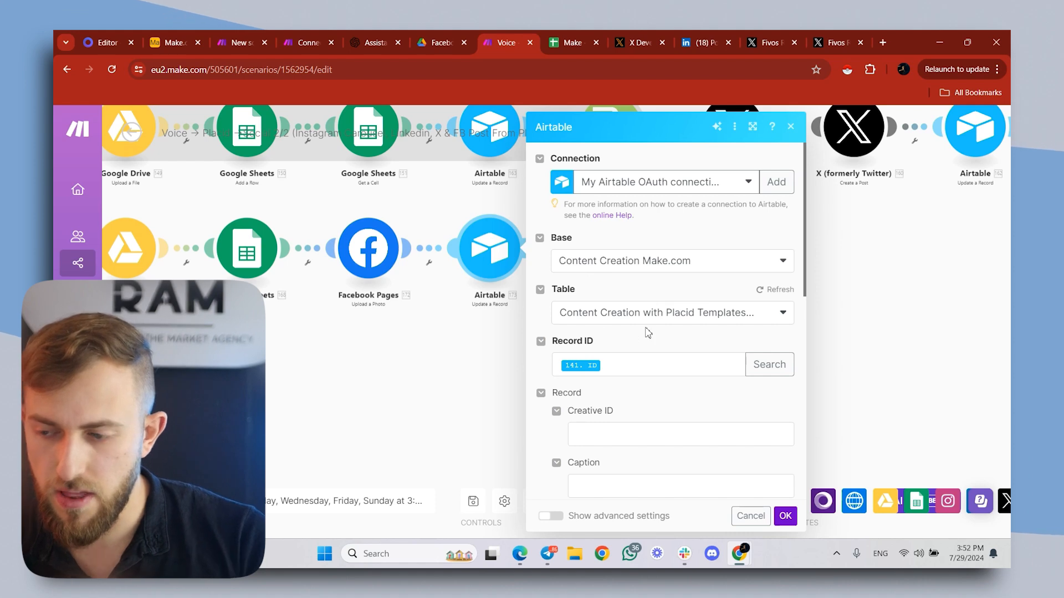
left_click(627, 375)
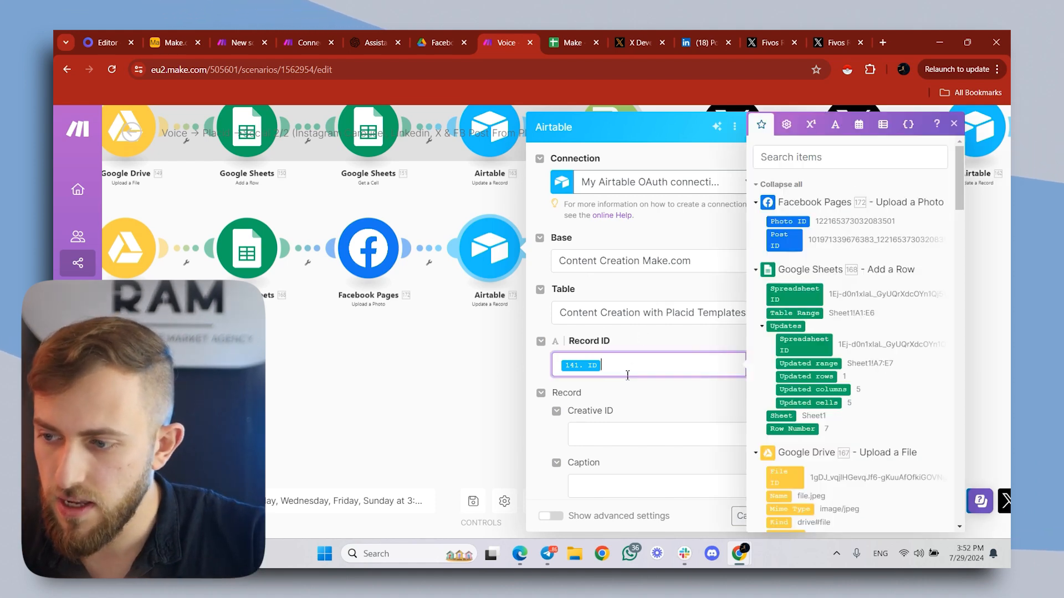
scroll(809, 261, "down", 15)
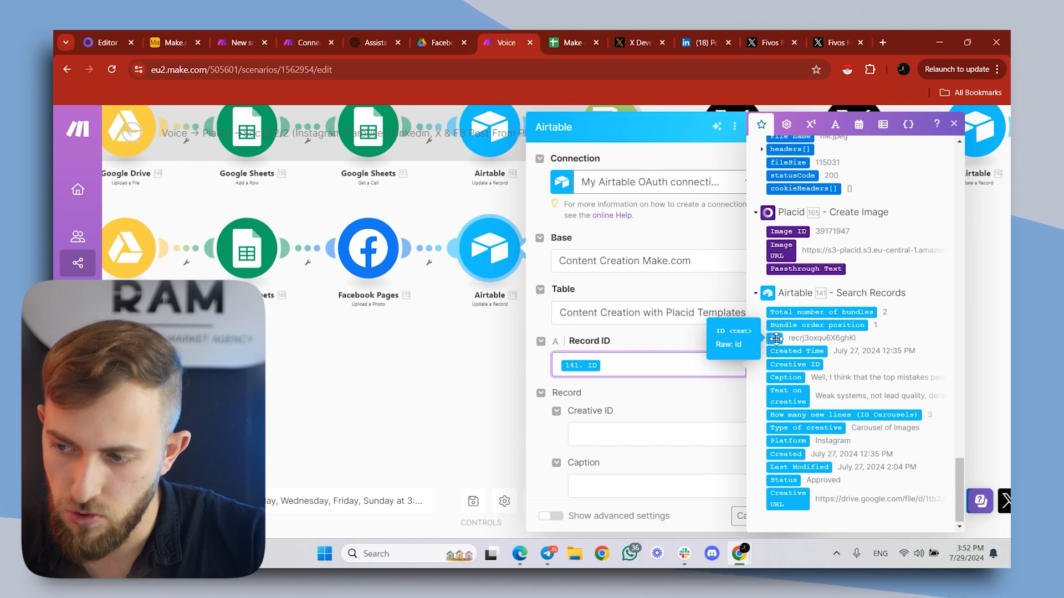
- Turn off mapping for the Status field in the Airtable Update a Record module and set the status to Published
scroll(757, 422, "down", 5)
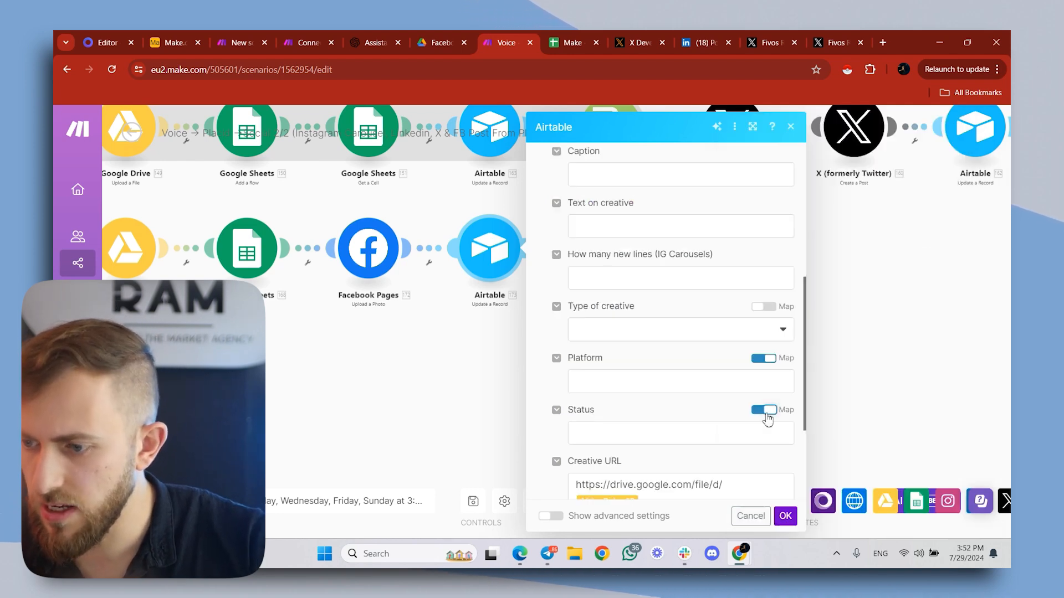
left_click(586, 432)
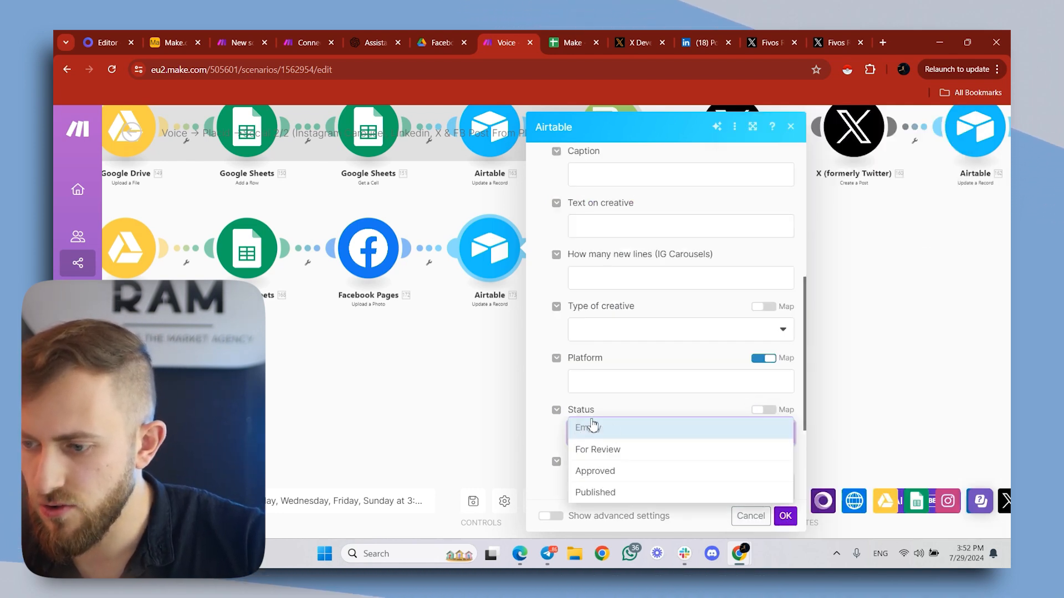
left_click(609, 493)
- Review the Creative URL's Google Drive link and its mapped Upload a File File ID, and confirm the Airtable module's settings
scroll(622, 425, "down", 3)
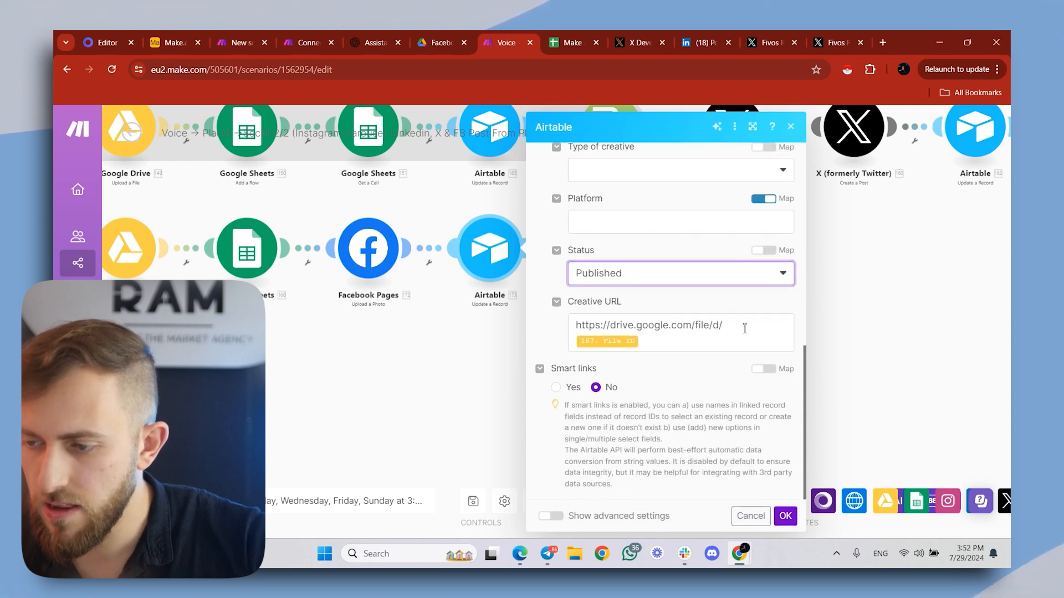
left_click(689, 331)
left_click_drag(689, 330, 570, 333)
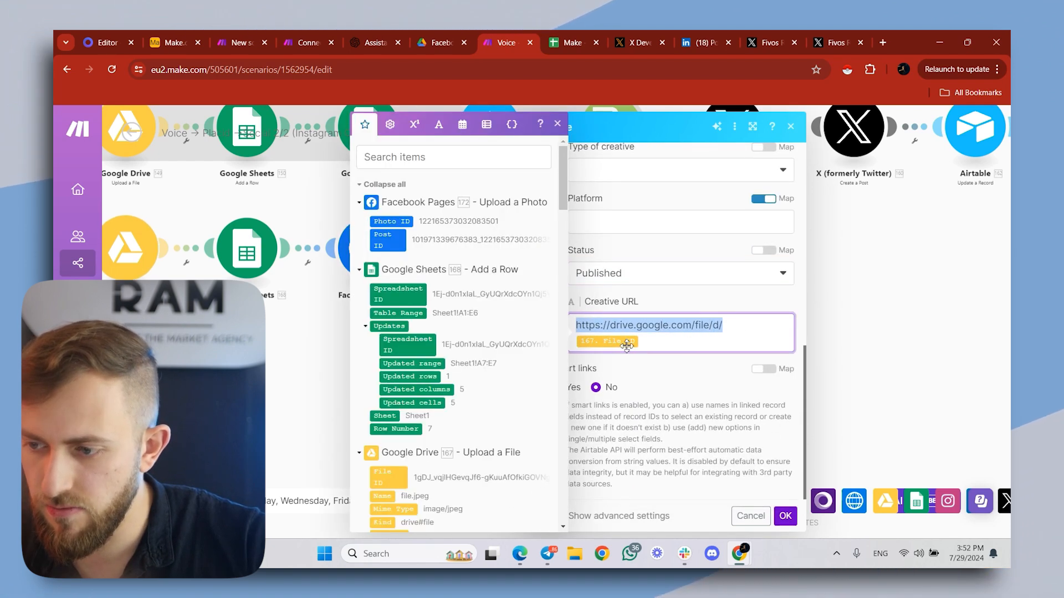
left_click(655, 326)
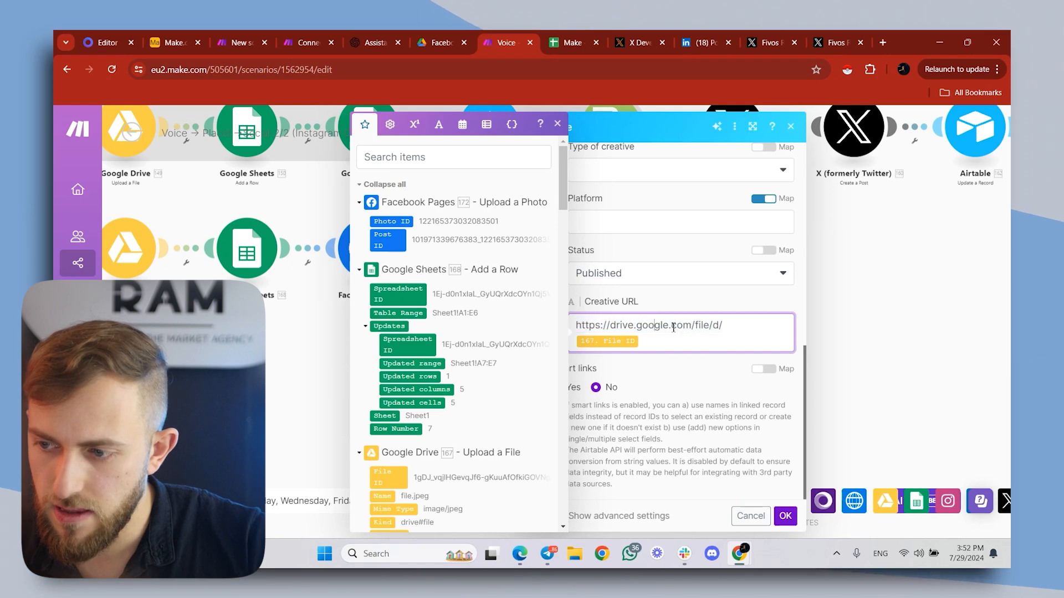
left_click_drag(745, 322, 599, 329)
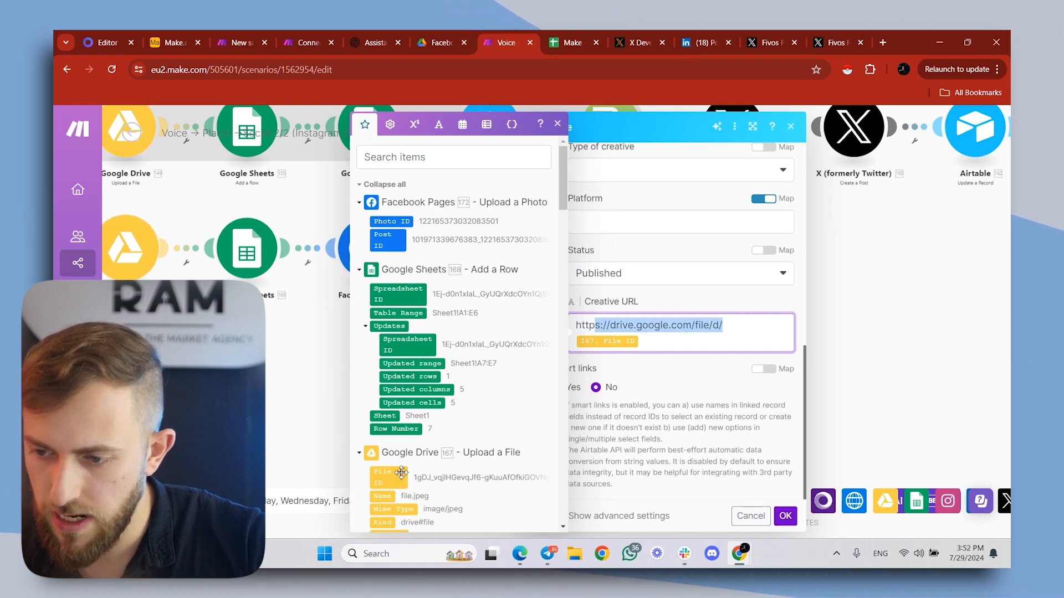
left_click(683, 326)
left_click_drag(722, 326, 601, 316)
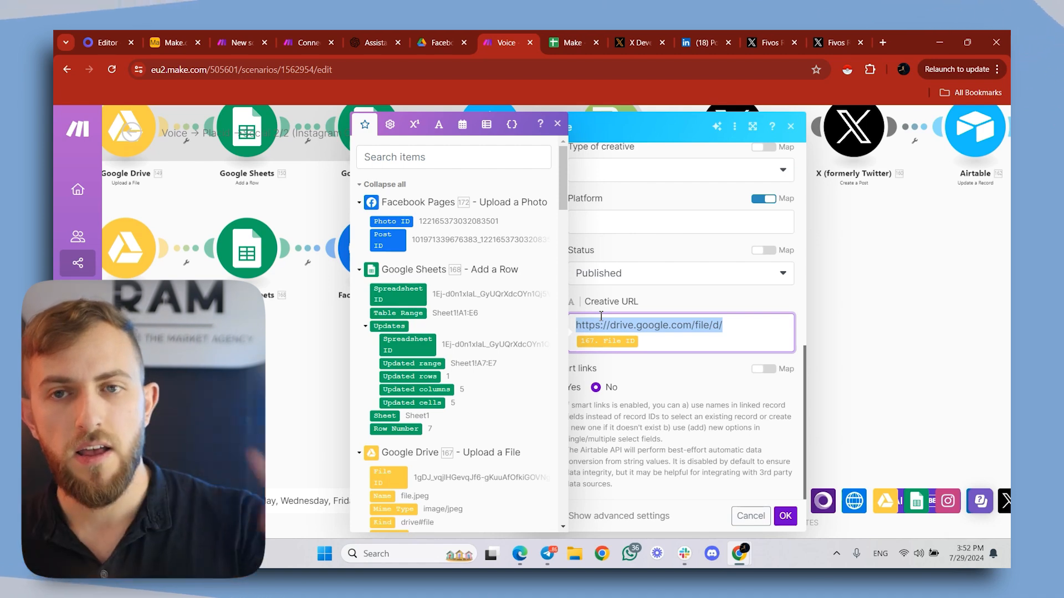
left_click(786, 516)
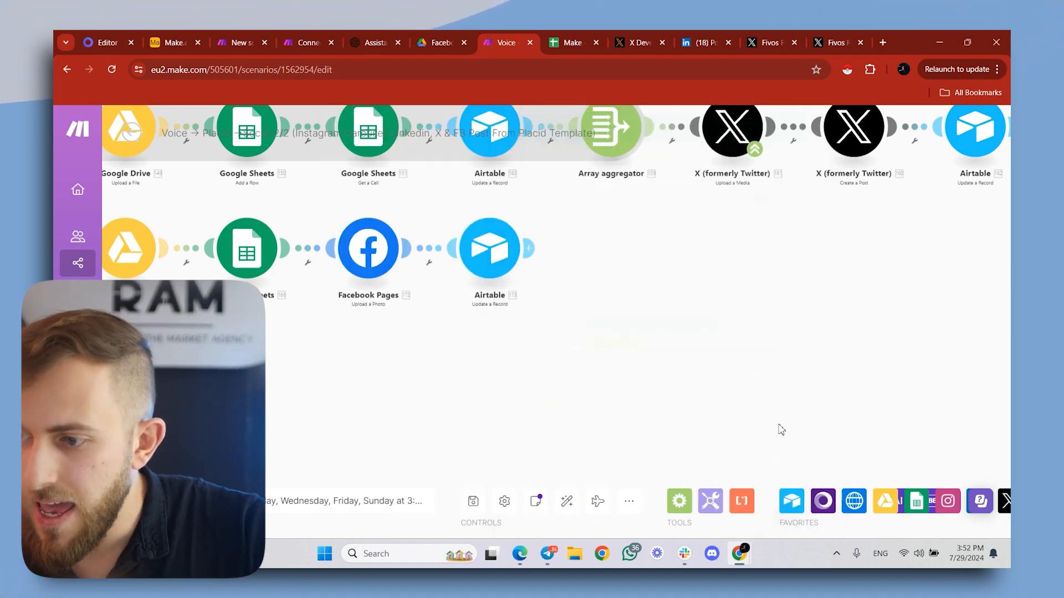
scroll(763, 321, "down", 5)
left_click_drag(751, 363, 622, 389)
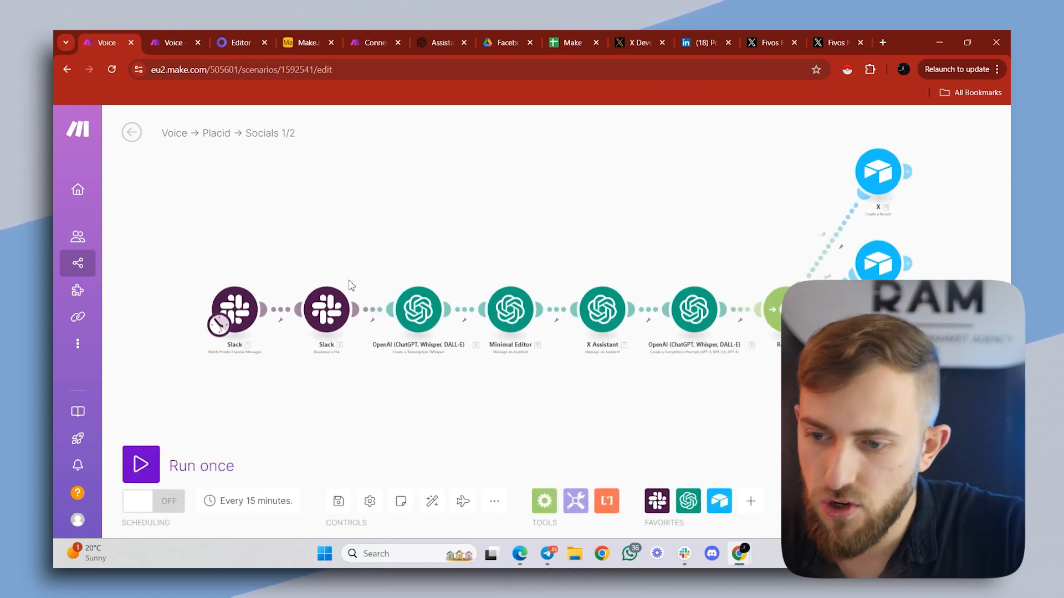
scroll(242, 286, "up", 3)
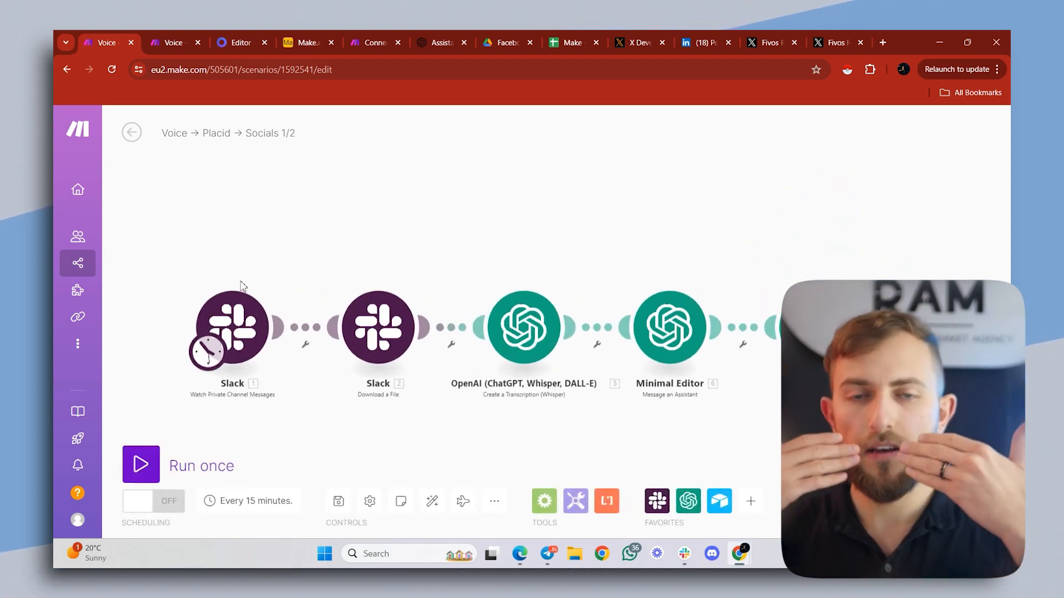
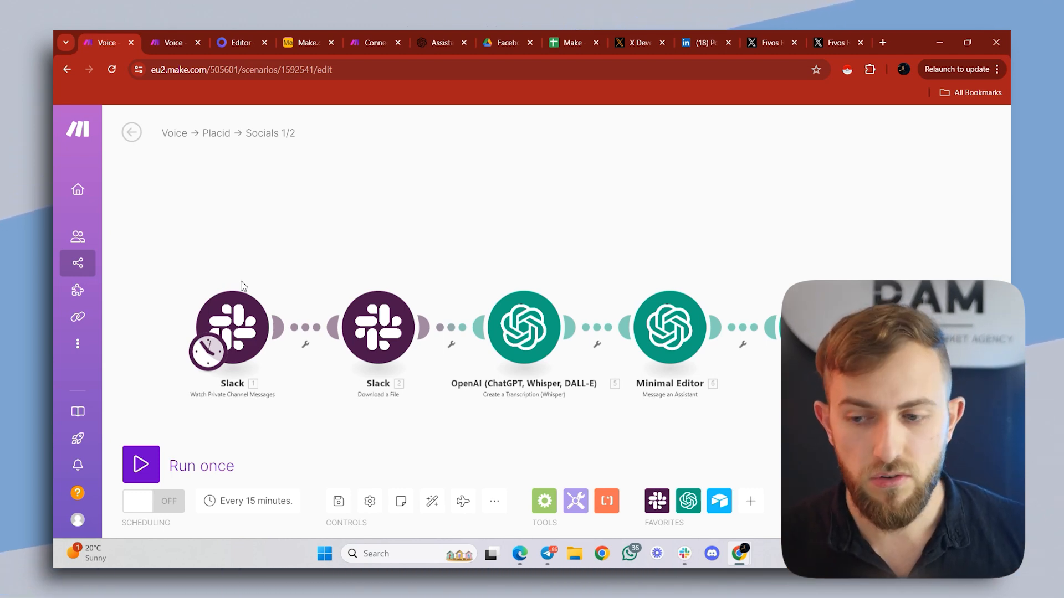
left_click_drag(362, 280, 333, 275)
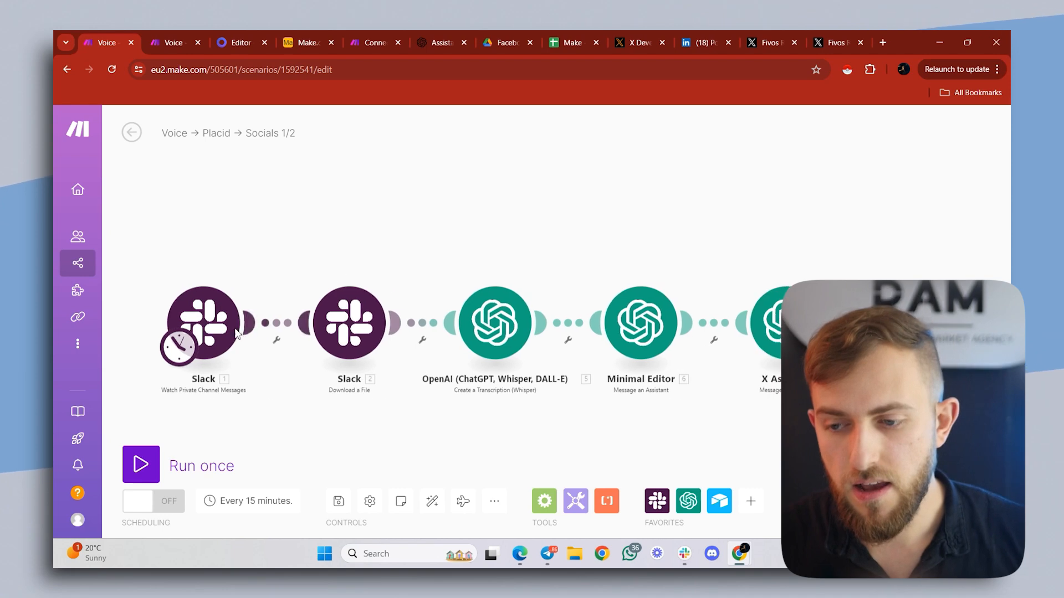
scroll(365, 300, "down", 2)
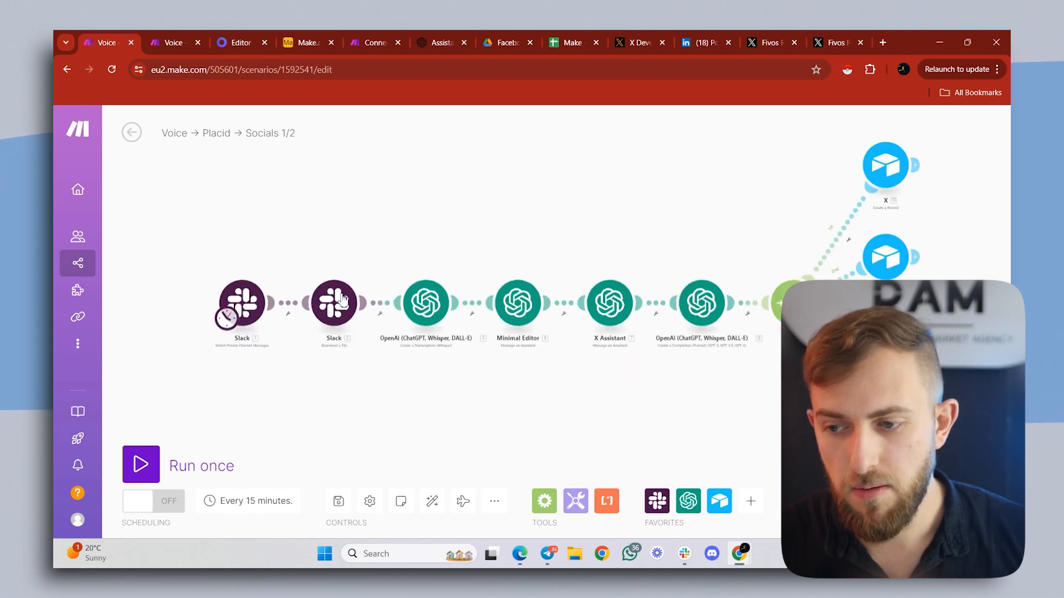
left_click_drag(470, 265, 382, 251)
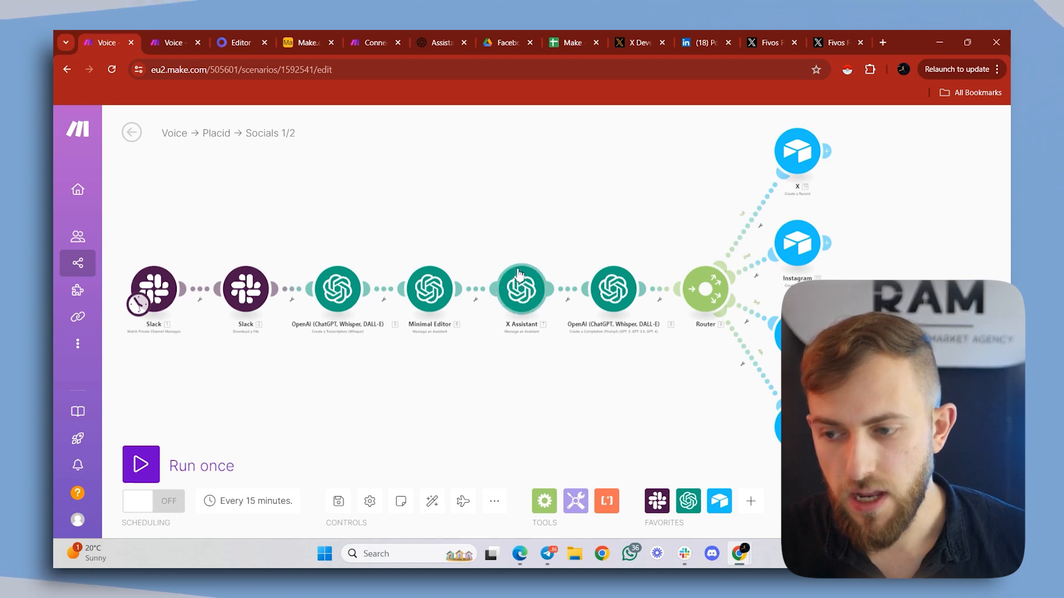
left_click_drag(619, 242, 545, 238)
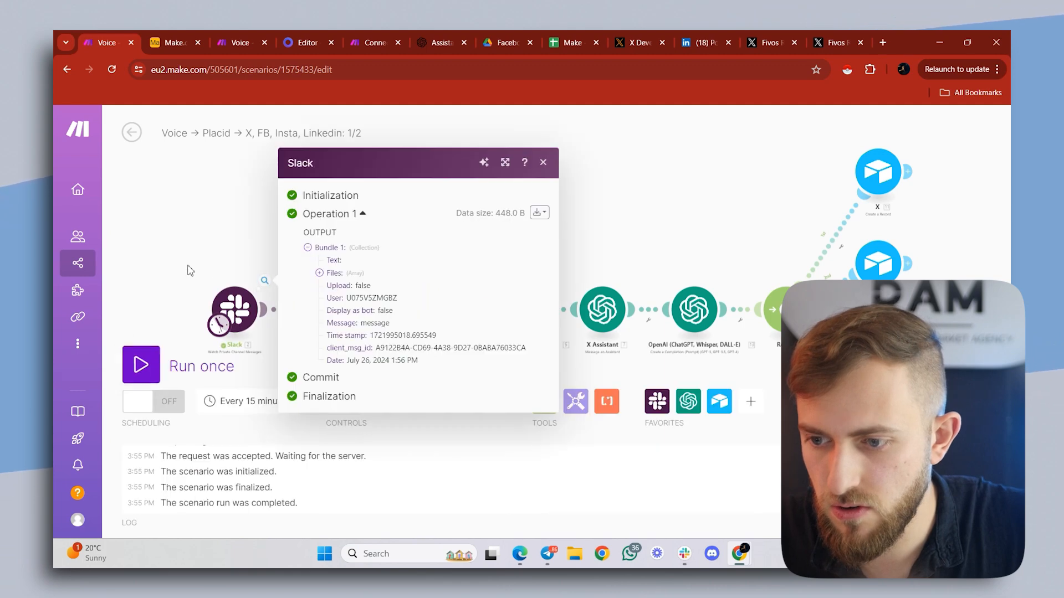
- Choose where the first Slack trigger starts reading messages and run the Voice to Placid 1/2 scenario once
left_click(190, 270)
right_click(231, 298)
left_click(271, 347)
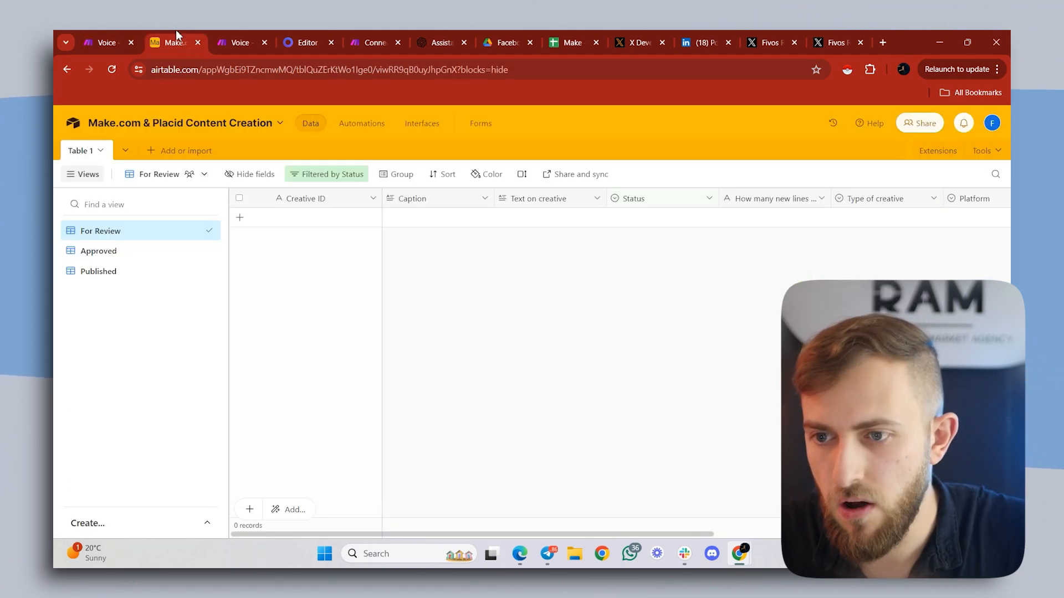
left_click(119, 40)
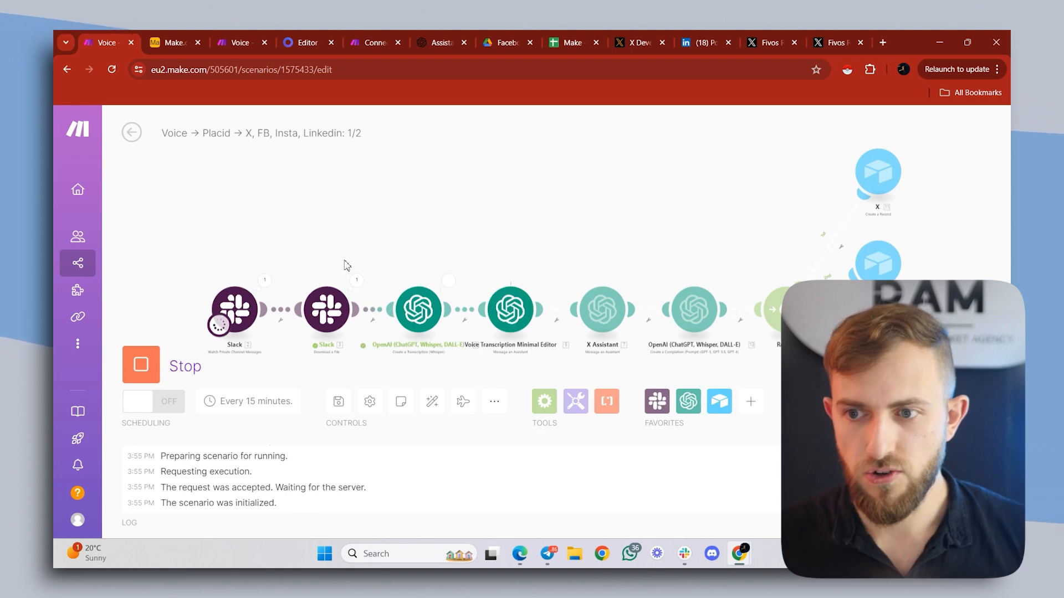
- Switch to Airtable and open the Content Creation Make.com base
left_click(192, 37)
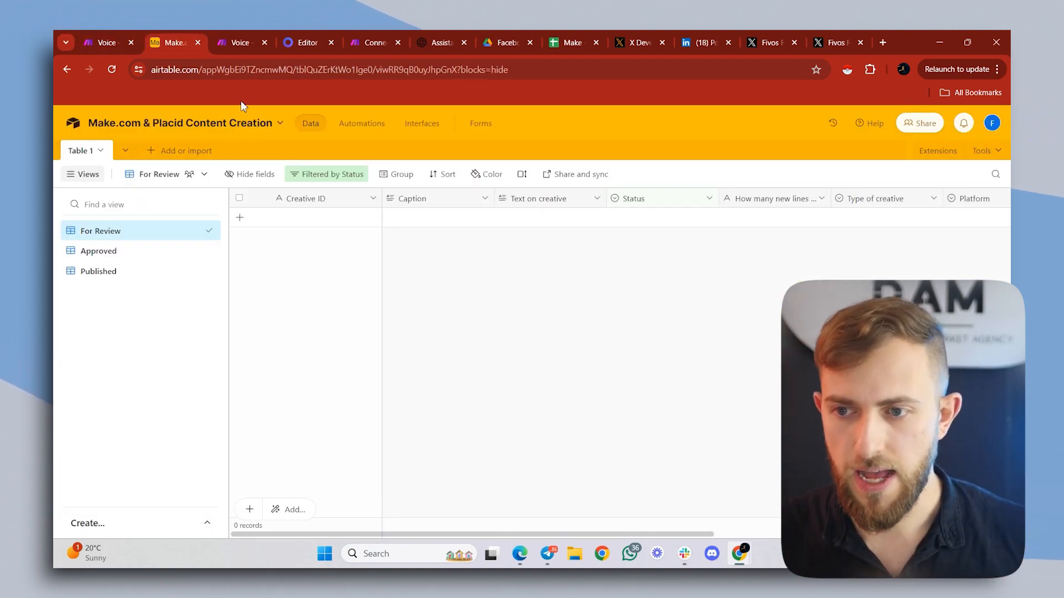
left_click(69, 122)
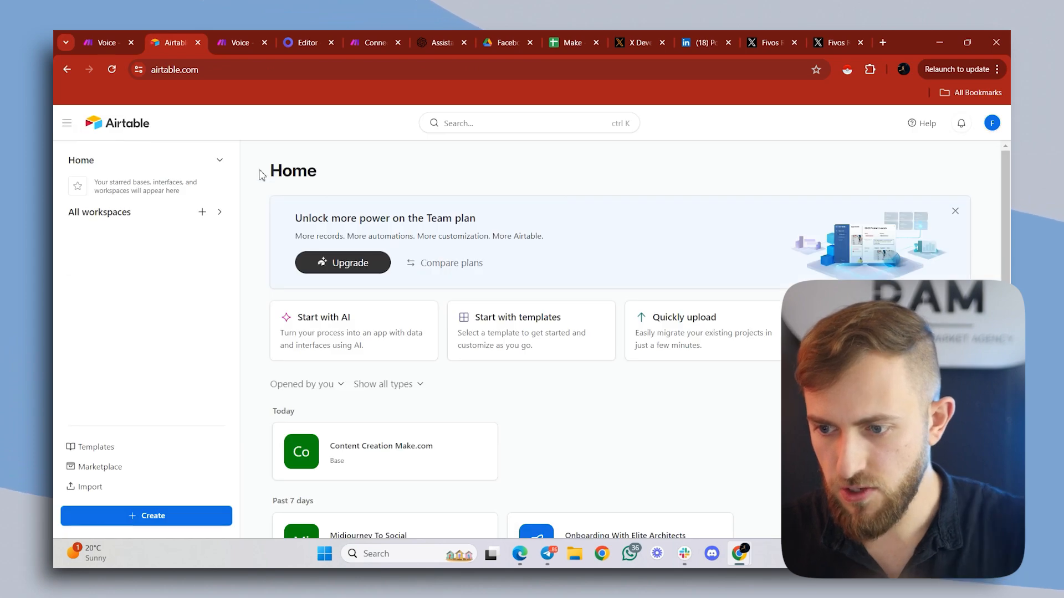
scroll(416, 352, "down", 3)
left_click(391, 279)
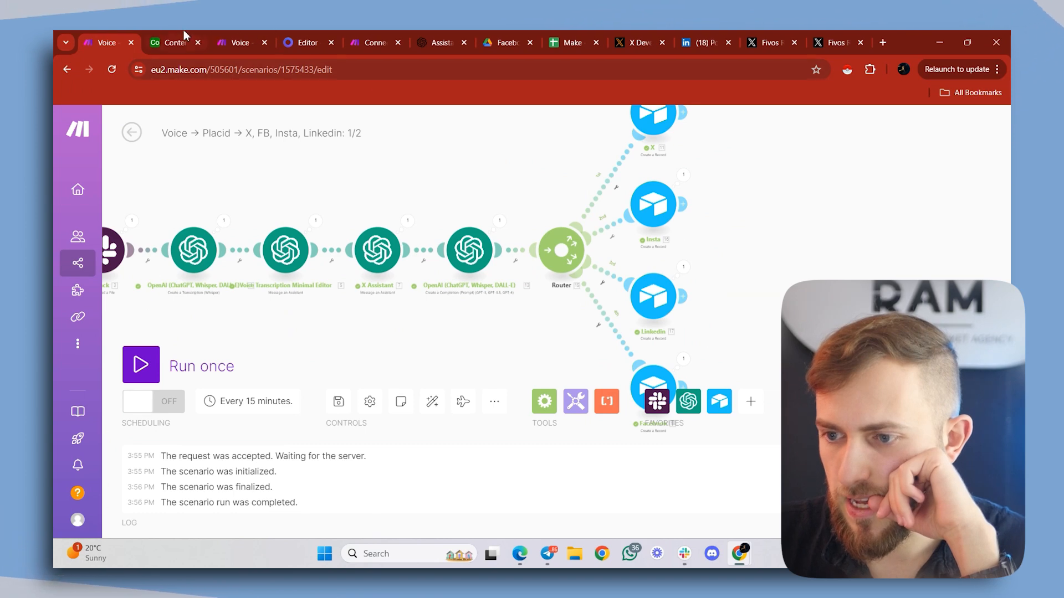
- In Airtable's For Review view, set the Instagram carousel record's number of new lines to 3
left_click(171, 42)
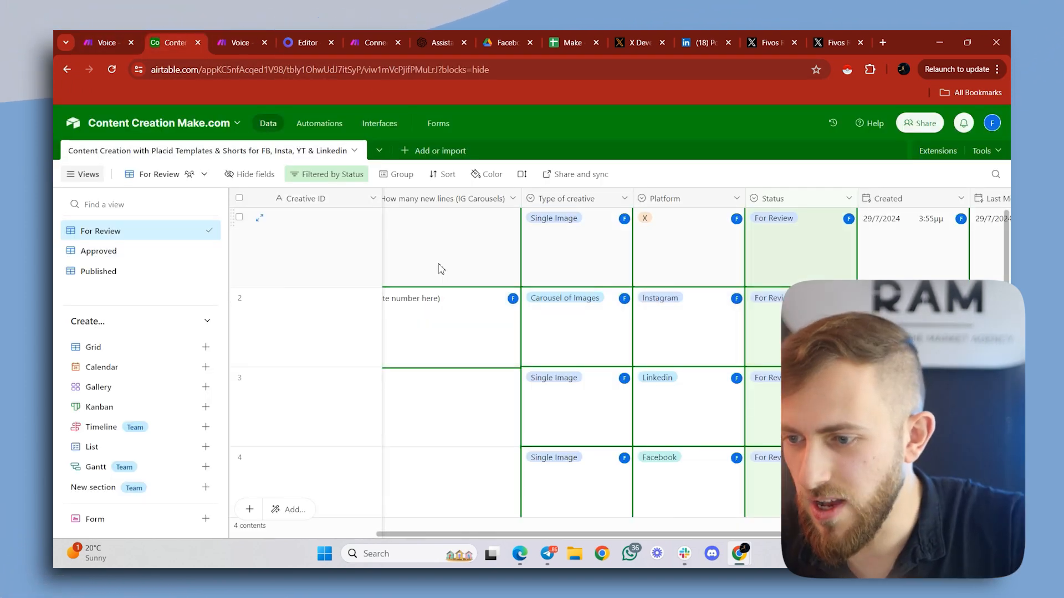
scroll(440, 266, "down", 2)
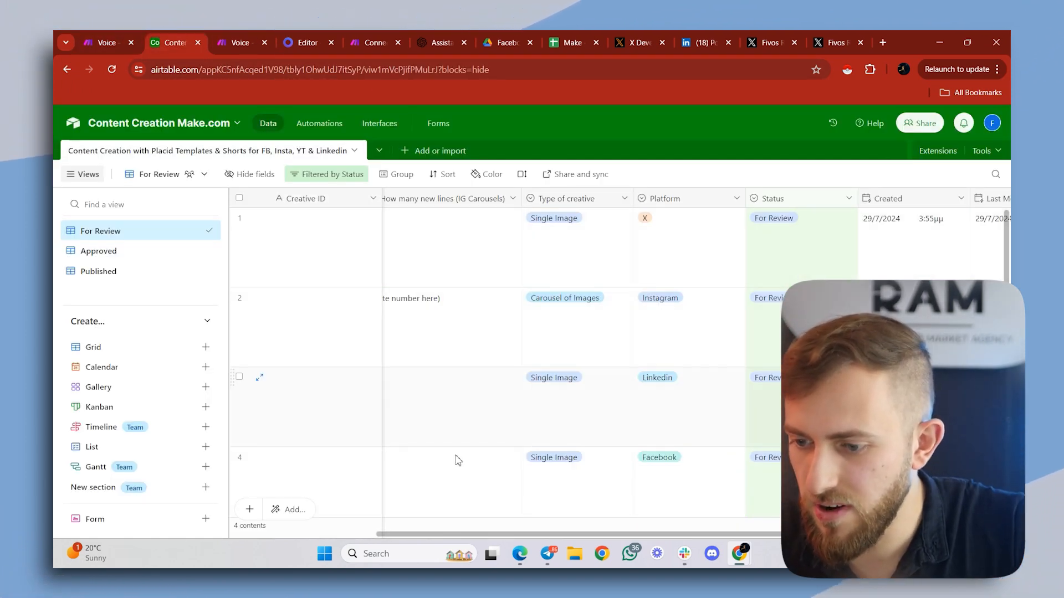
scroll(332, 488, "left", 5)
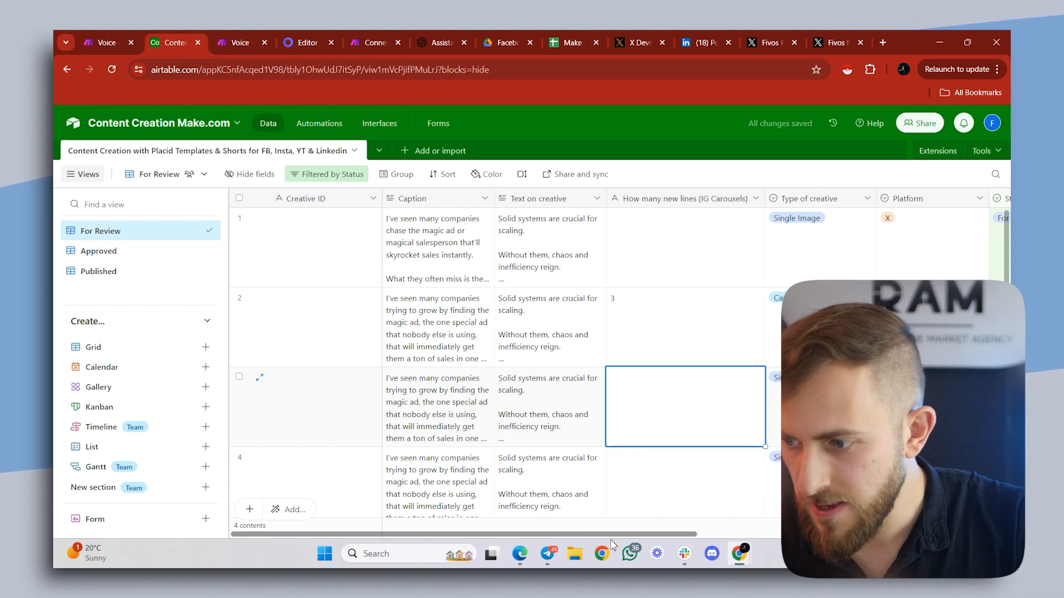
- Review the platform, status, caption and creative text of the records in the For Review view
scroll(612, 540, "right", 3)
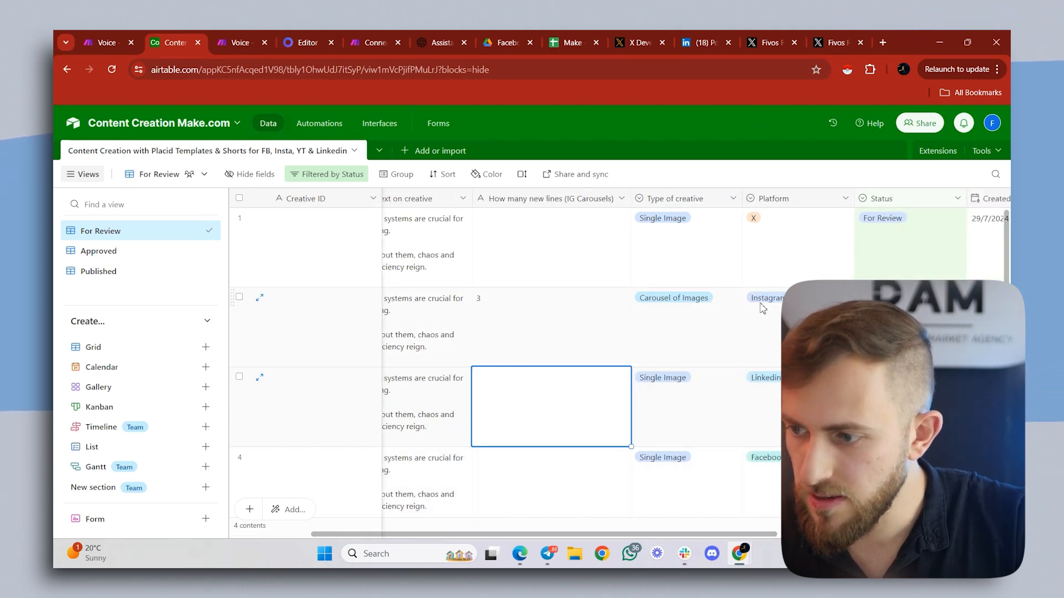
scroll(744, 513, "right", 5)
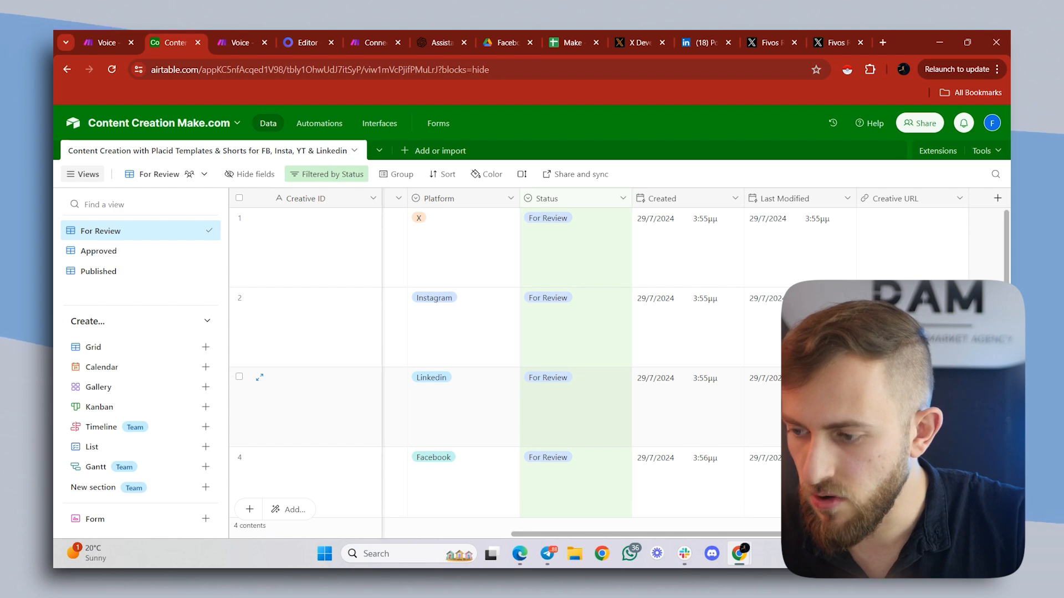
scroll(721, 539, "left", 1)
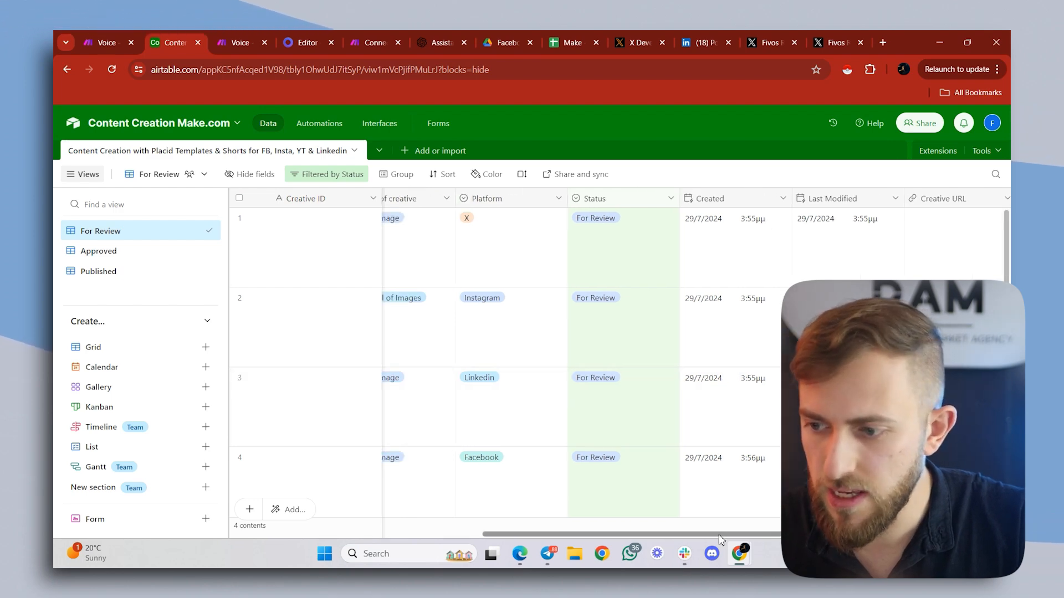
scroll(720, 538, "left", 8)
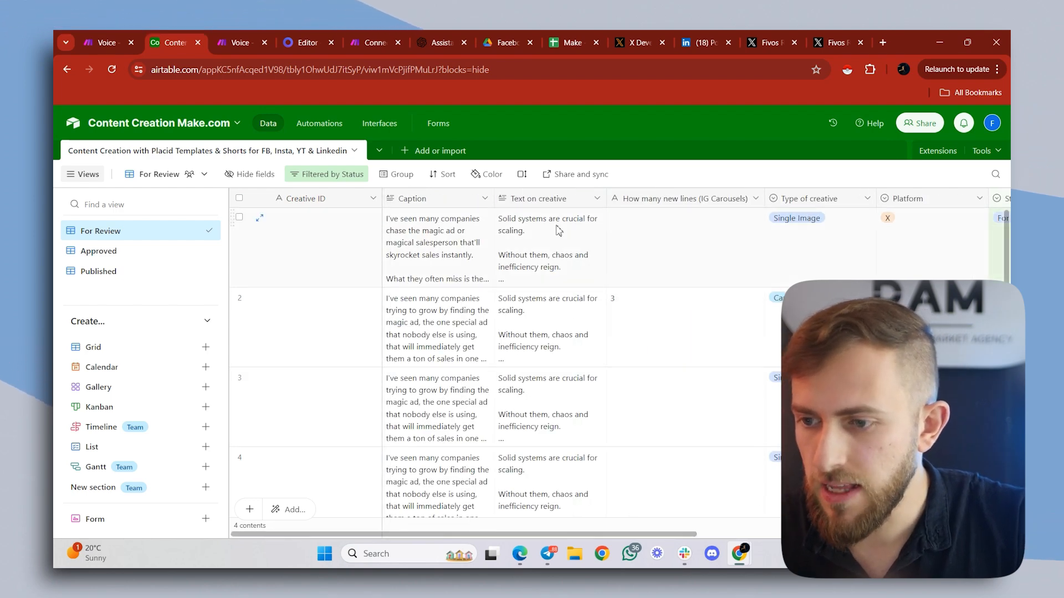
double_click(439, 232)
scroll(440, 237, "up", 5)
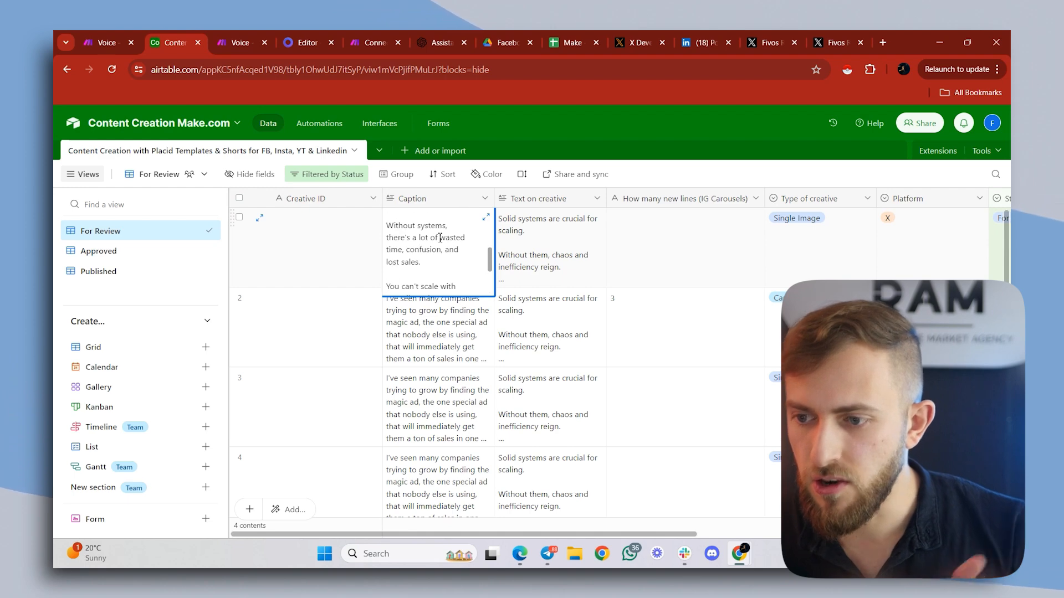
left_click(559, 246)
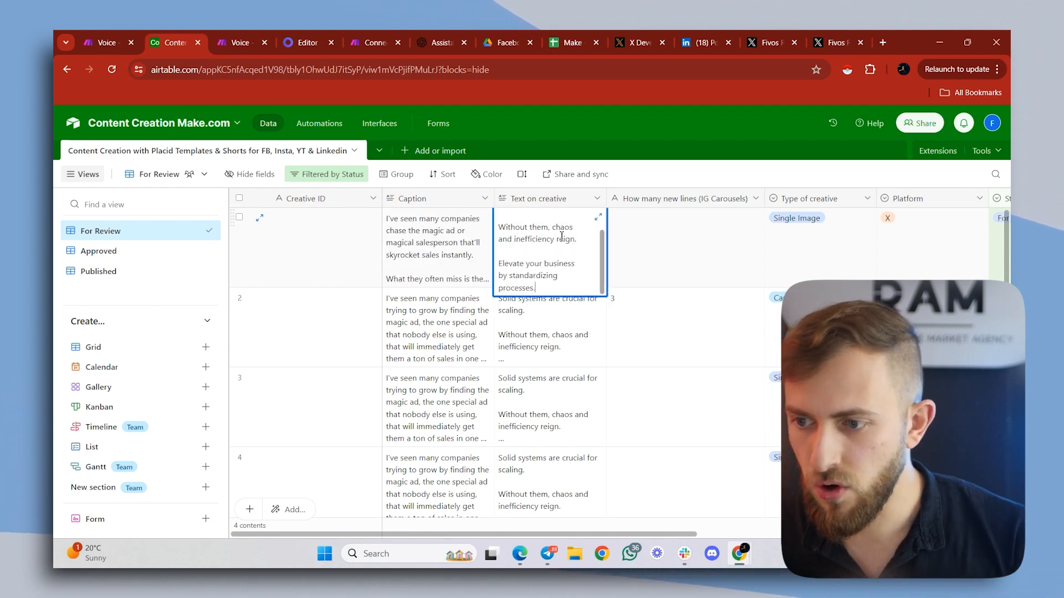
left_click(585, 338)
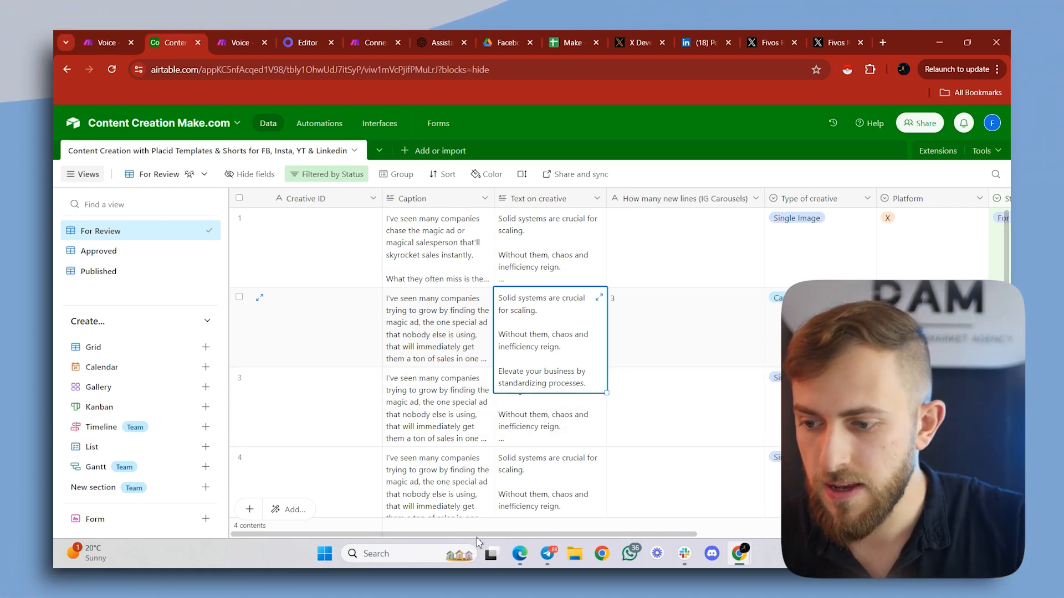
- Set the Status of all four For Review records to Approved
left_click_drag(478, 535, 731, 535)
double_click(622, 222)
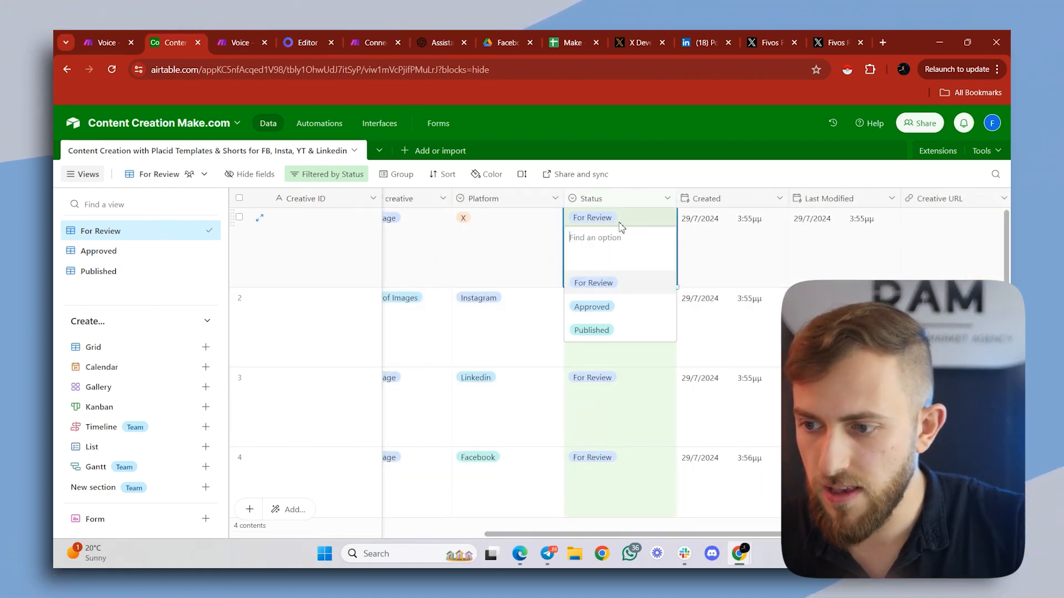
left_click(591, 306)
left_click(615, 246)
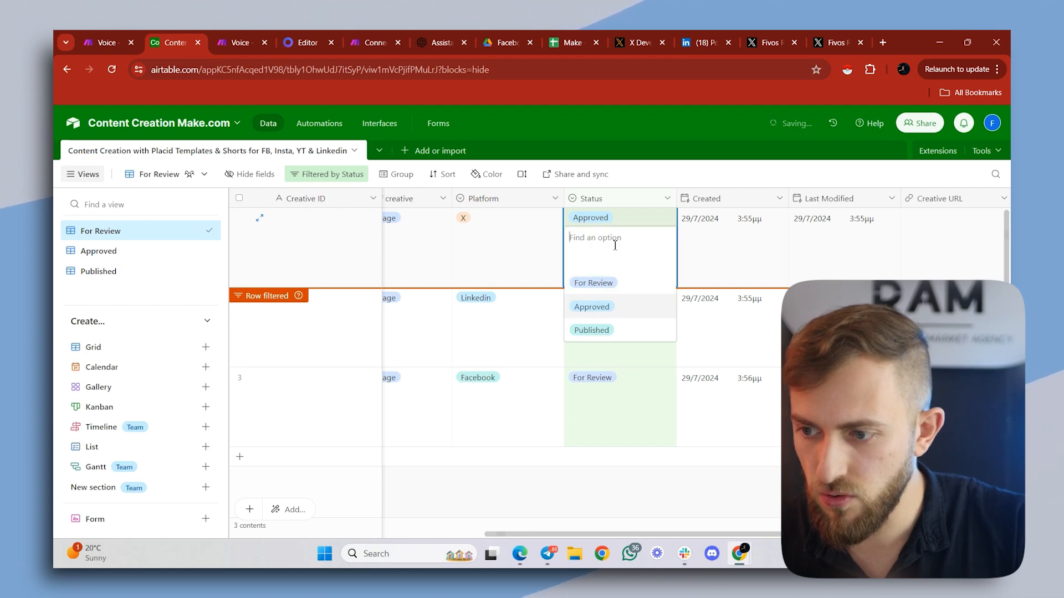
left_click(610, 308)
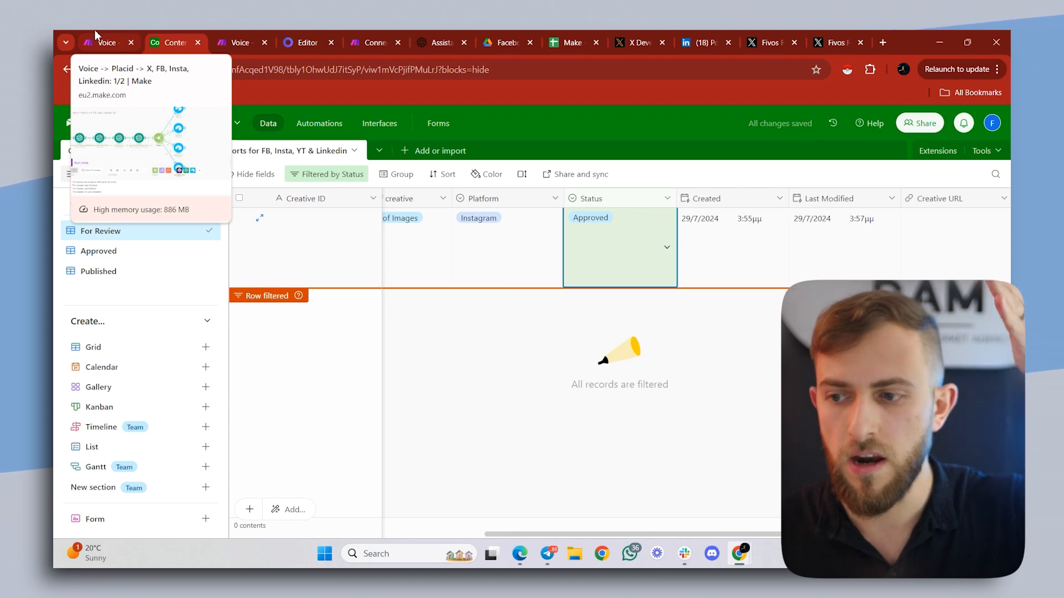
- In Make's Social 2/2 scenario, confirm the schedule of Monday, Wednesday, Friday and Sunday at 15:00, and run the scenario once
left_click(223, 35)
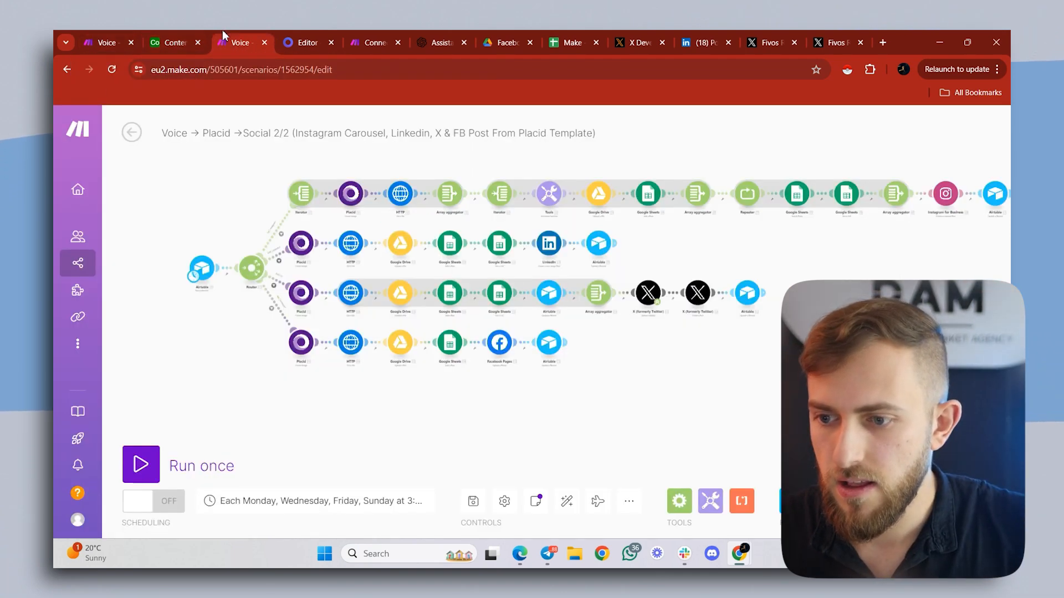
left_click_drag(174, 227, 229, 218)
scroll(203, 225, "down", 3)
scroll(229, 217, "up", 5)
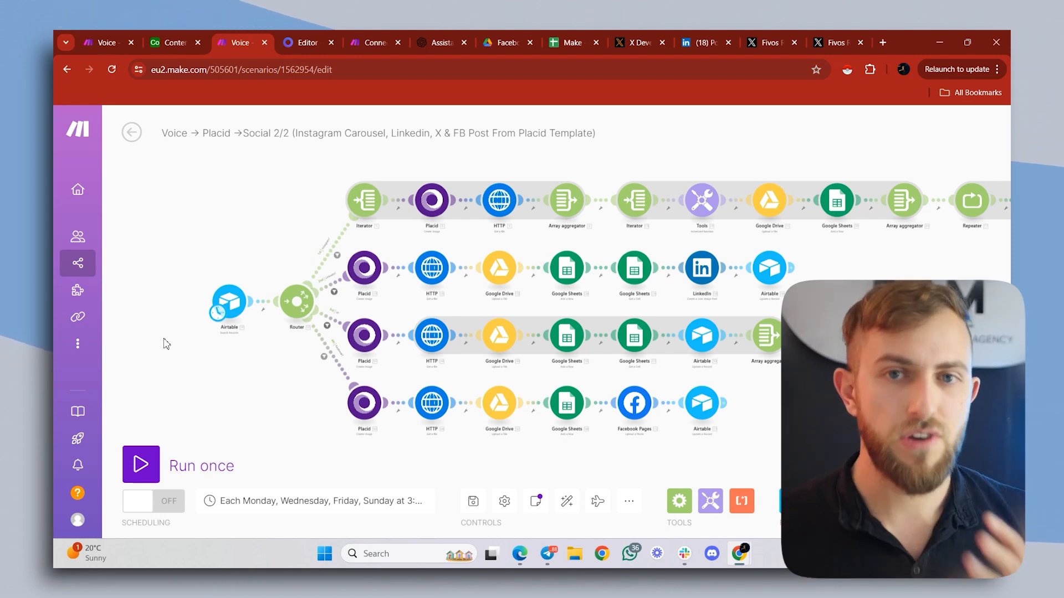
left_click(219, 315)
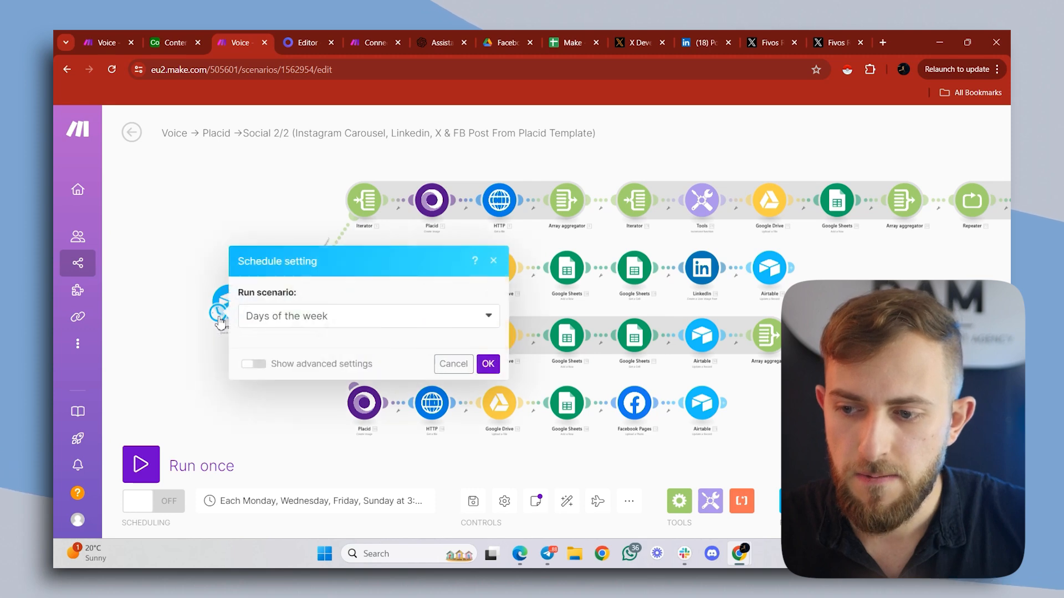
scroll(260, 277, "down", 1)
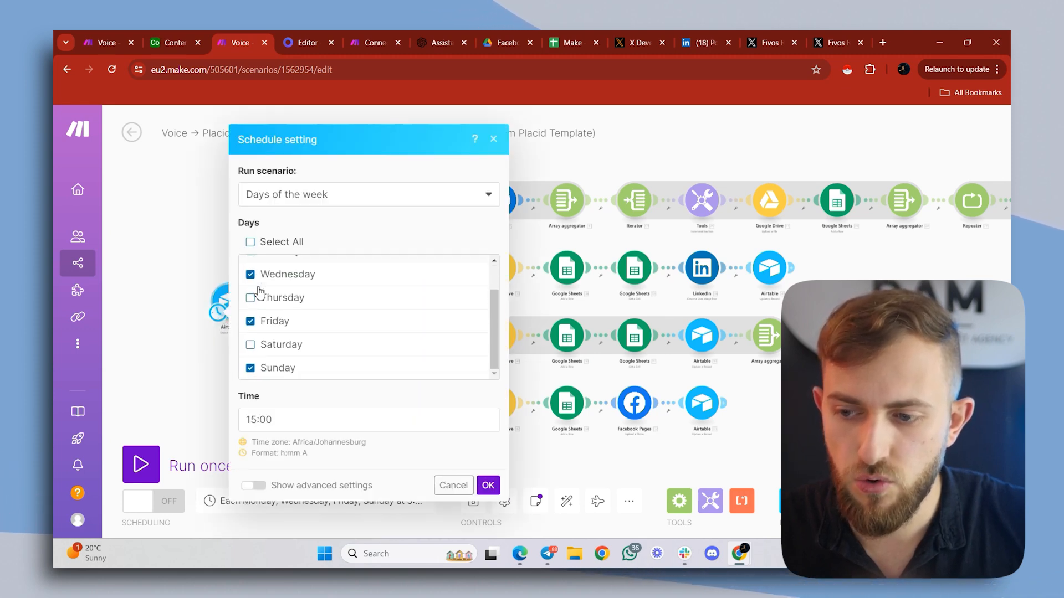
scroll(261, 308, "up", 1)
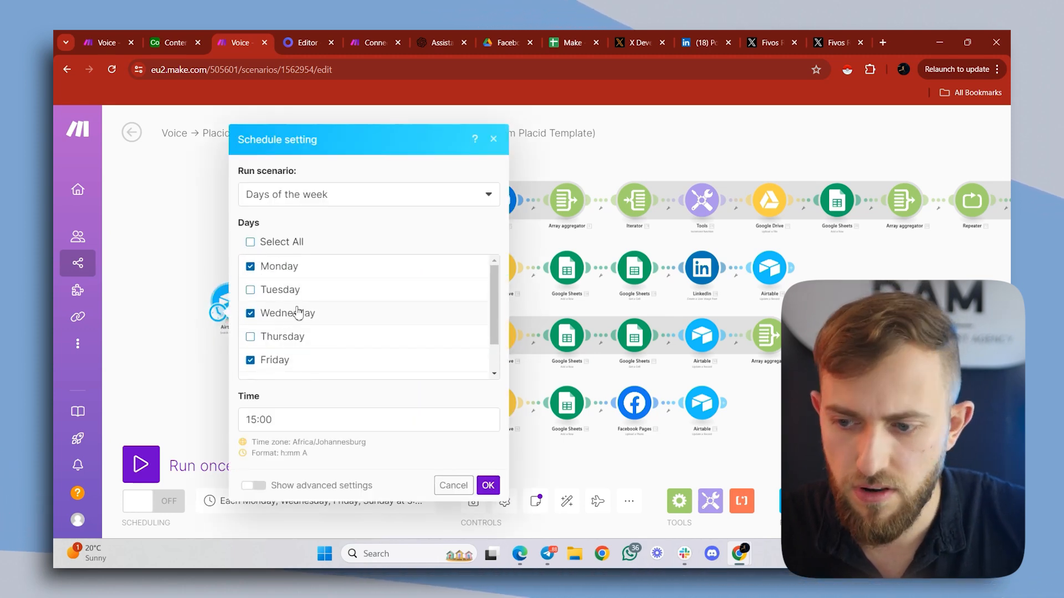
scroll(299, 311, "down", 1)
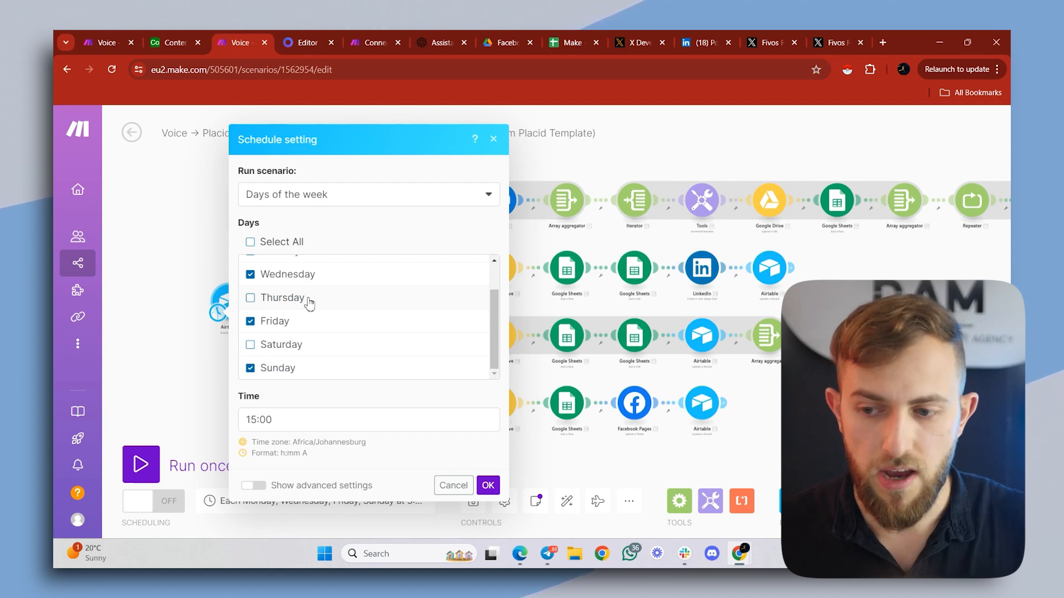
left_click(494, 489)
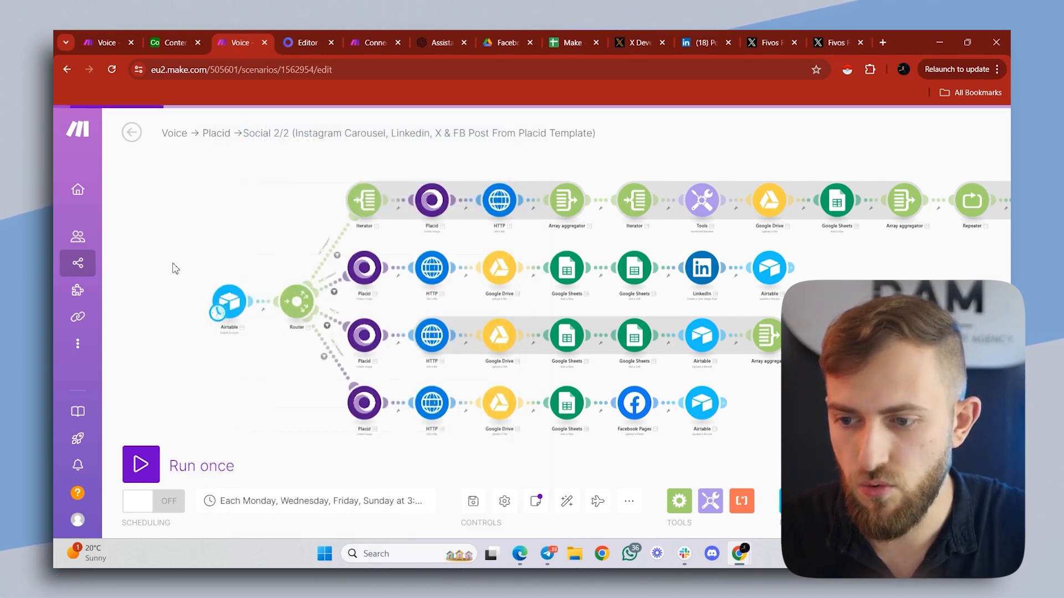
left_click(142, 461)
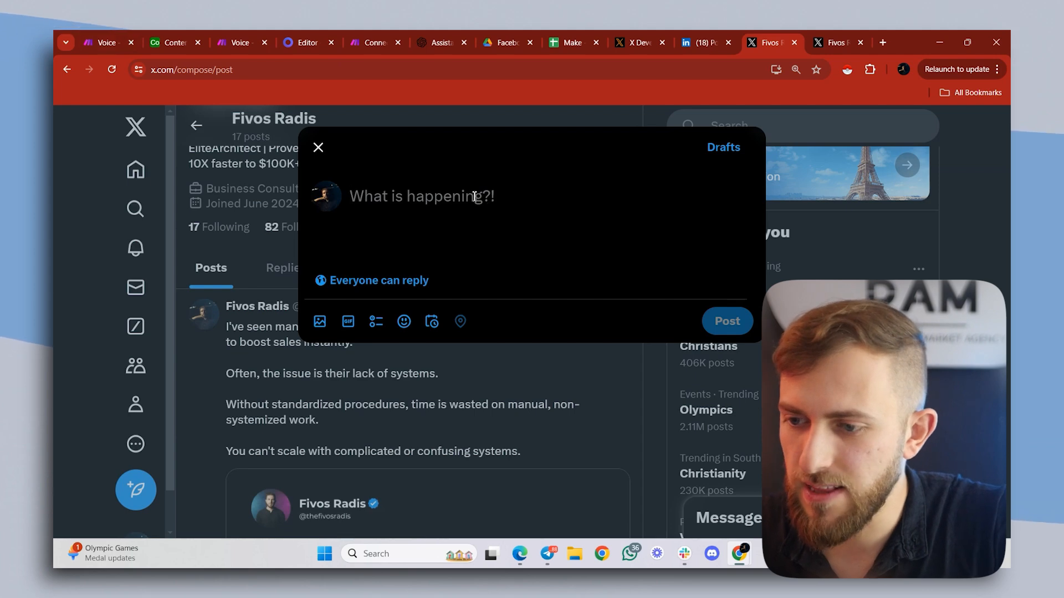
- Shorten the caption to X's character limit in X's post composer and replace the X record's Caption in Airtable's Approved view with it
type("I've seen many companies chase the magic ad or magical salesperson that'll skyrocket sales instantly.  What they often miss is the need for solid systems.  Without systems, there's a lot of wasted time, confusion, and lost sales.  You can't scale with complicated, unsystematic processes.  Missing systems is a common issue I see.")
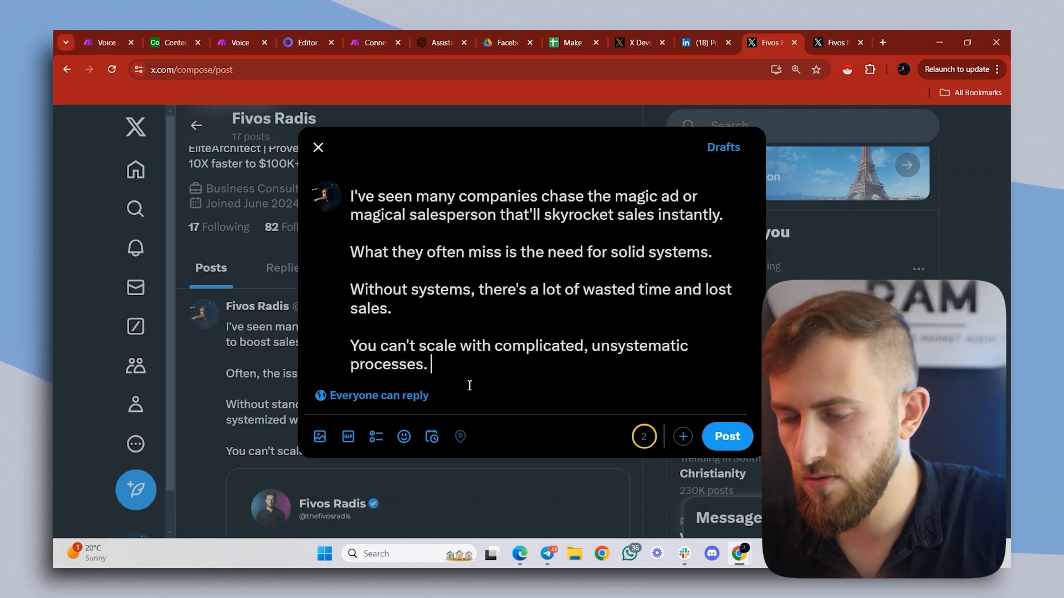
key("ctrl+a")
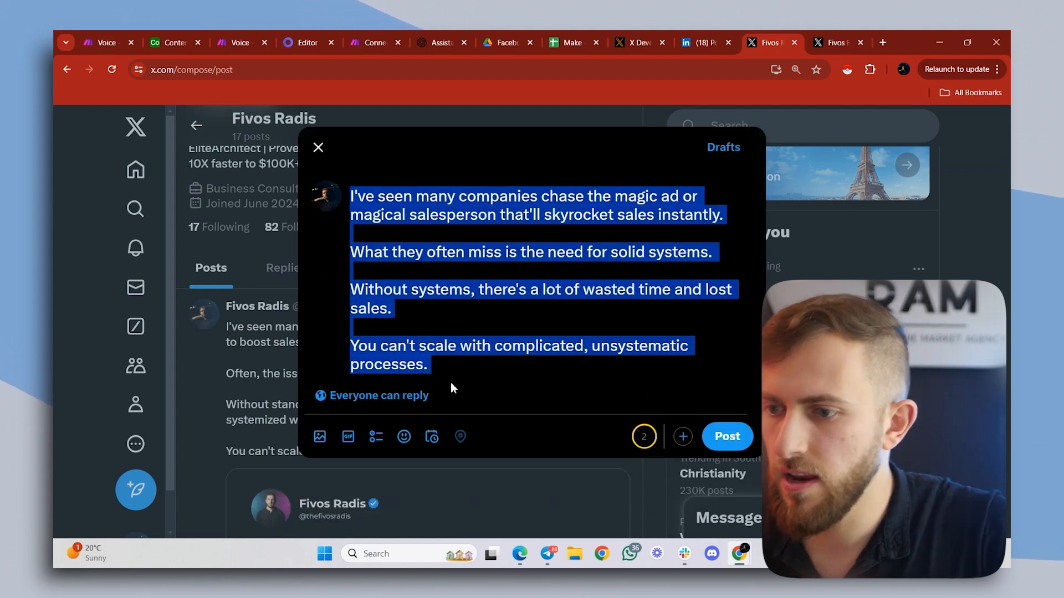
left_click(179, 43)
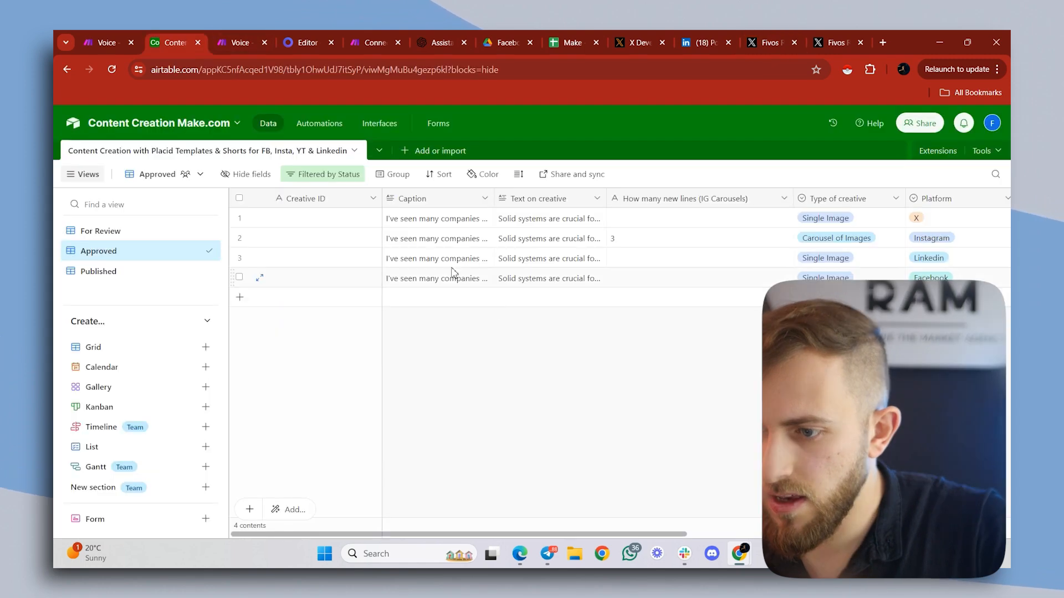
double_click(427, 222)
key("ctrl+a")
key("ctrl+v")
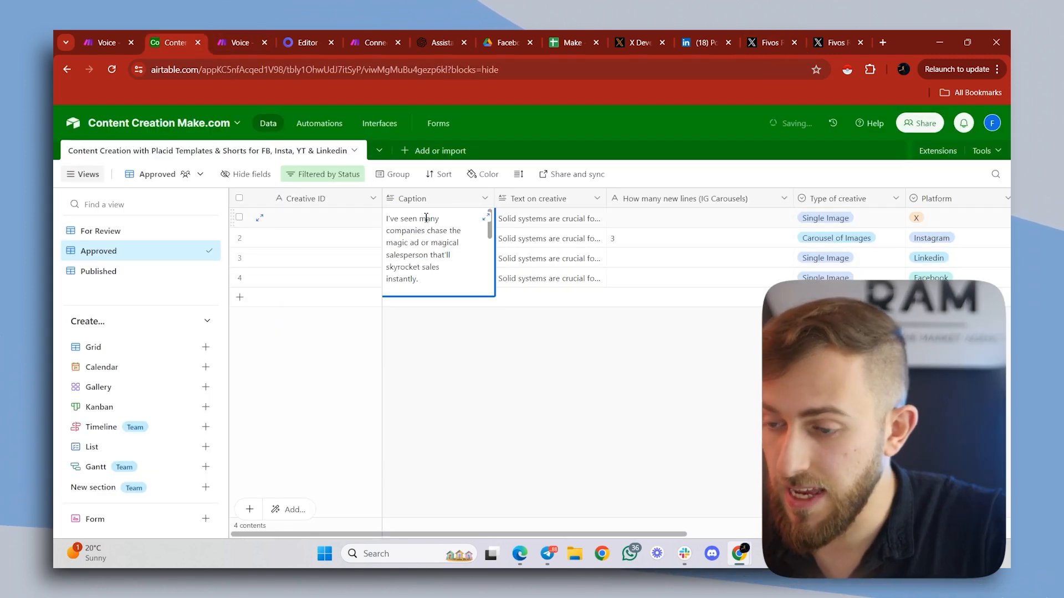
left_click(558, 379)
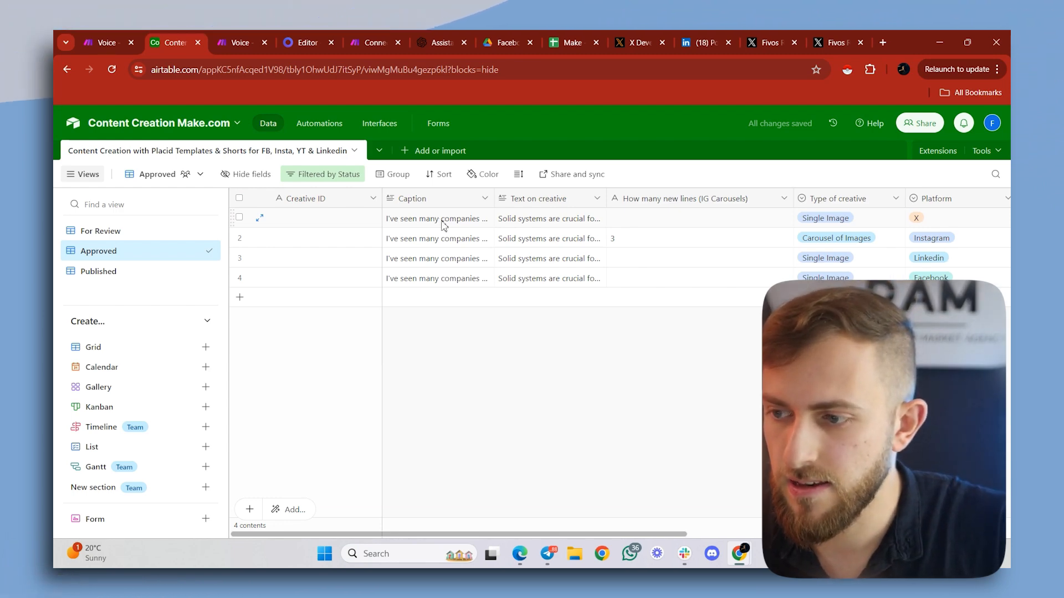
- Return to Make's Social 2/2 scenario, close the X module's settings and bring all platform branches into view
left_click(112, 32)
left_click(224, 41)
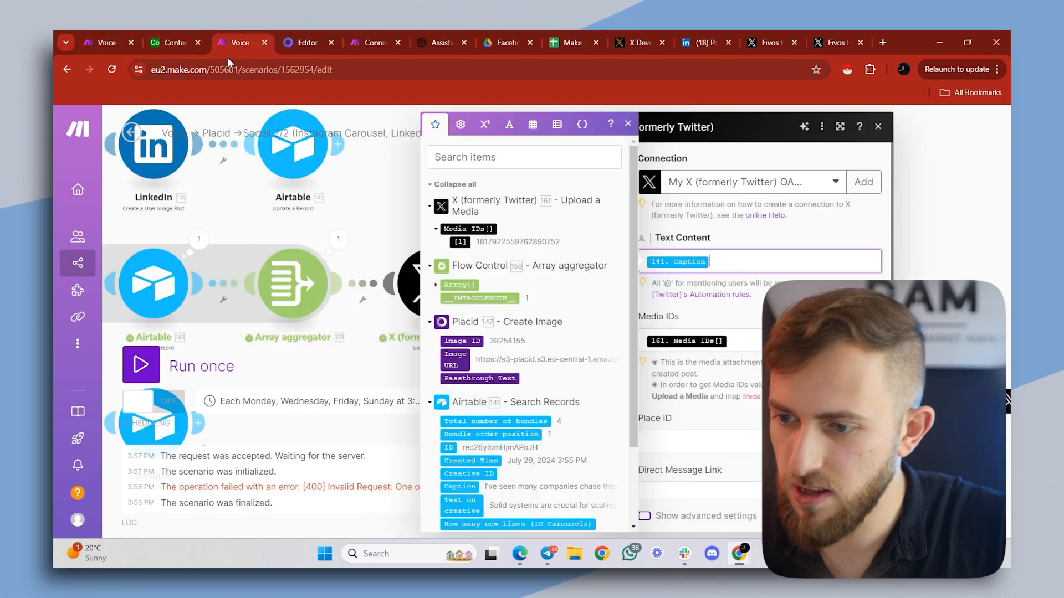
scroll(237, 207, "down", 5)
left_click(281, 208)
left_click_drag(280, 209, 527, 200)
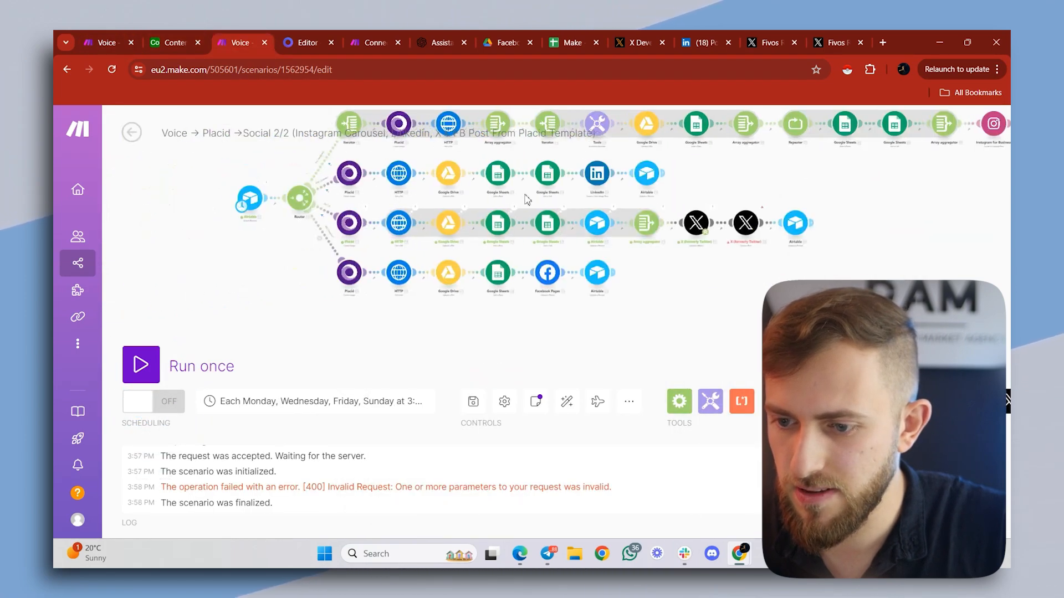
- Review the caption and image of the latest post on the X profile and return to Make's Social 2/2 scenario
key("ctrl+9")
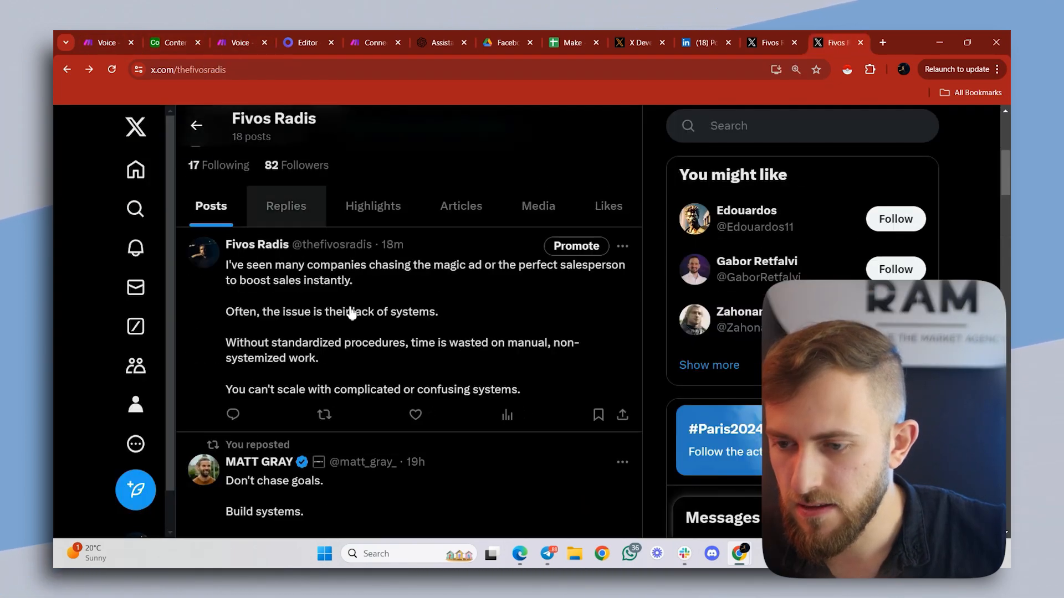
scroll(339, 298, "down", 4)
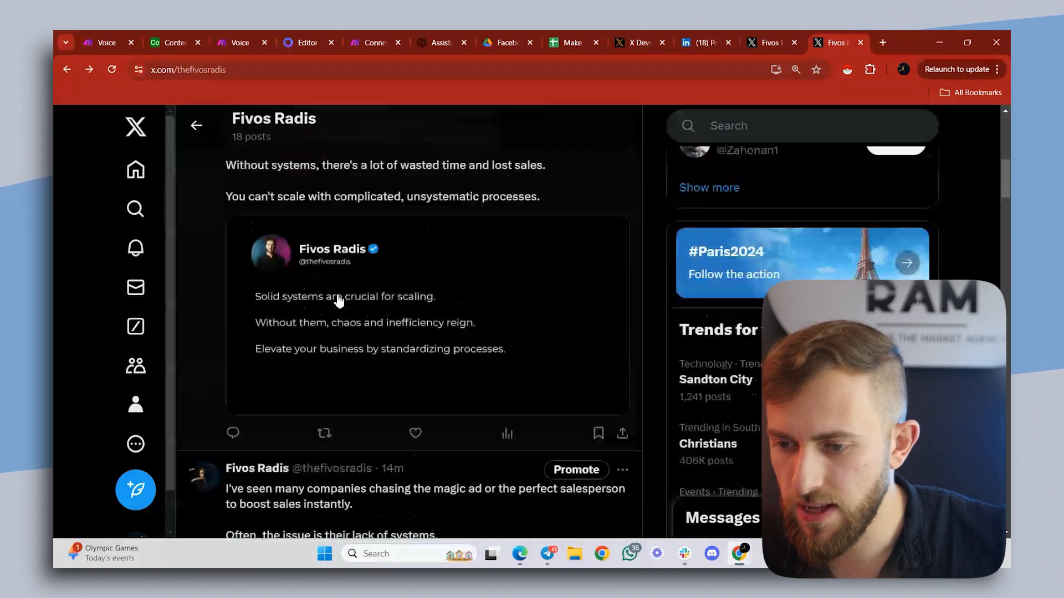
scroll(340, 298, "up", 3)
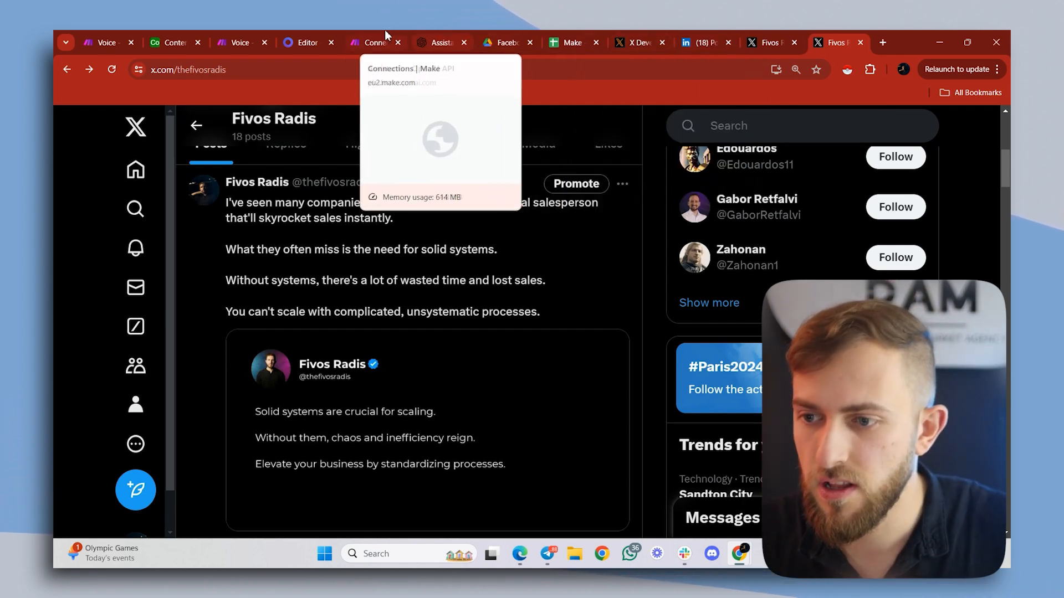
left_click(377, 38)
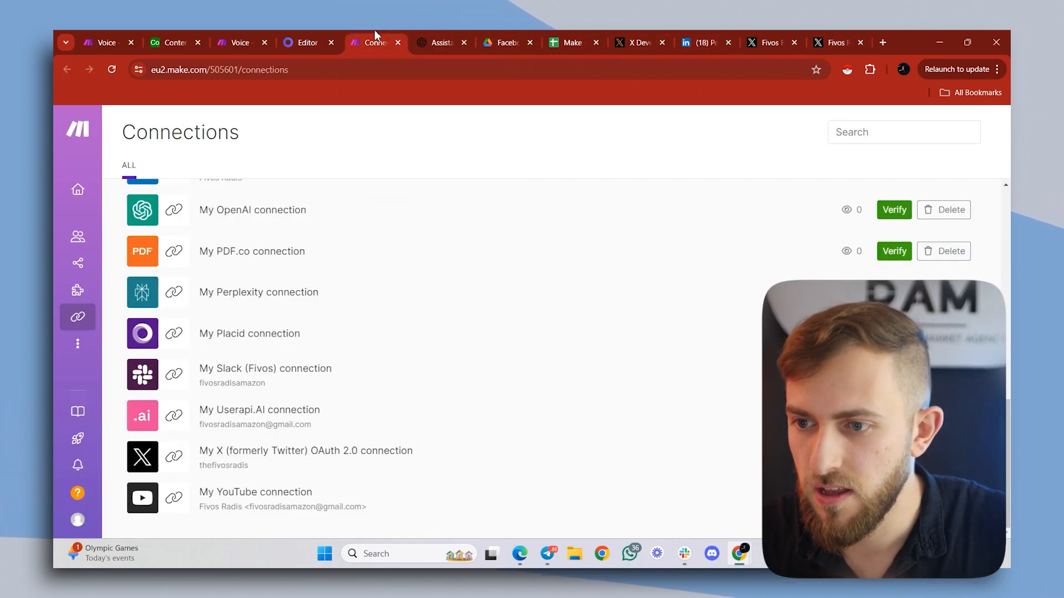
left_click(242, 39)
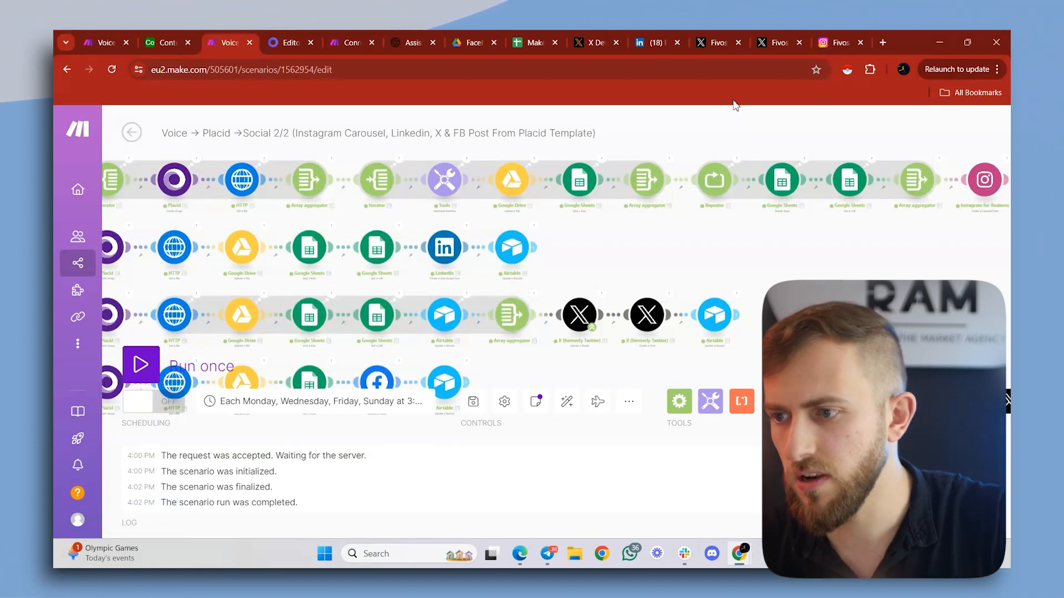
- Review the posts on the Instagram profile and the caption and image of the newest Facebook page post
left_click(837, 42)
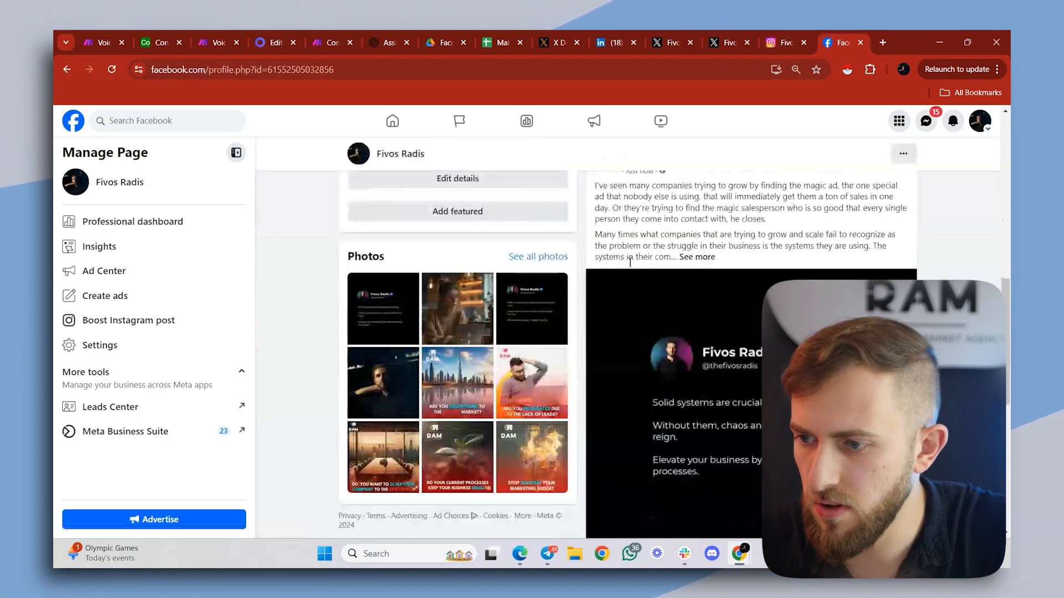
scroll(697, 274, "up", 2)
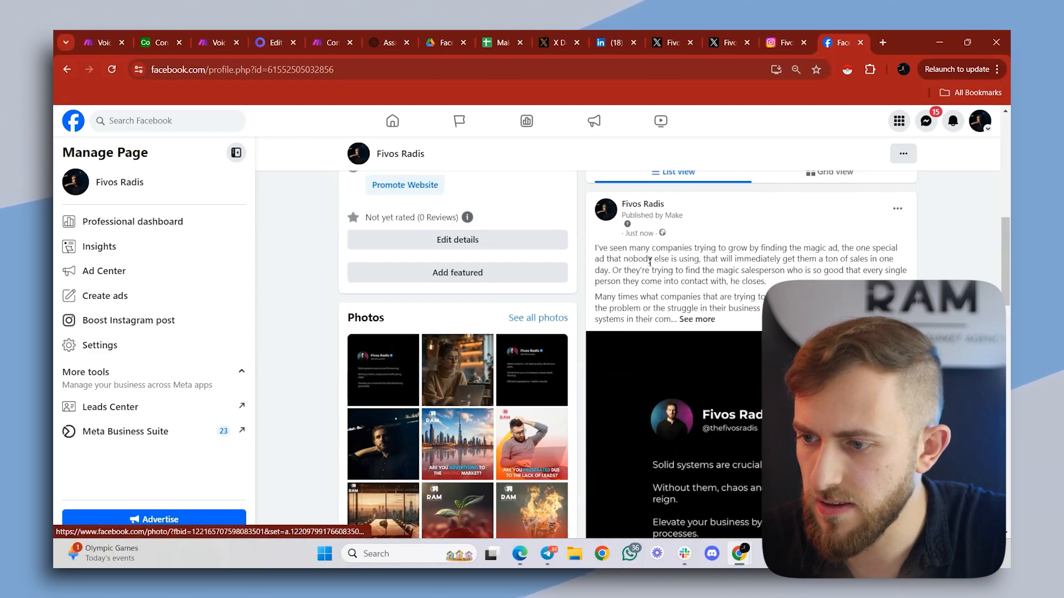
scroll(697, 274, "down", 1)
left_click(697, 271)
scroll(700, 273, "down", 2)
scroll(748, 194, "up", 5)
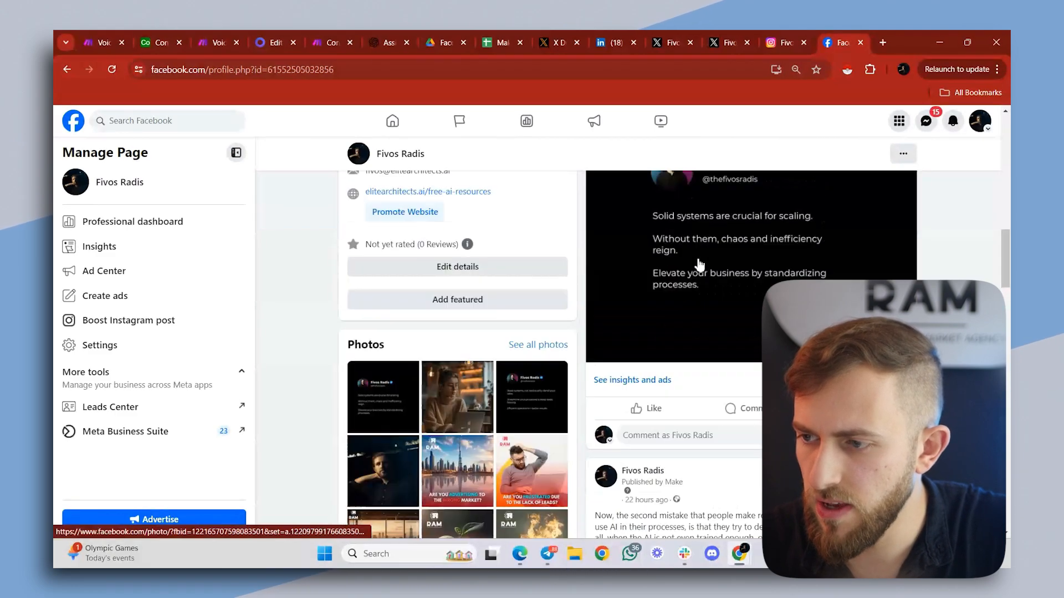
- Review the new LinkedIn post and go through all slides of the new Instagram carousel post
left_click(614, 43)
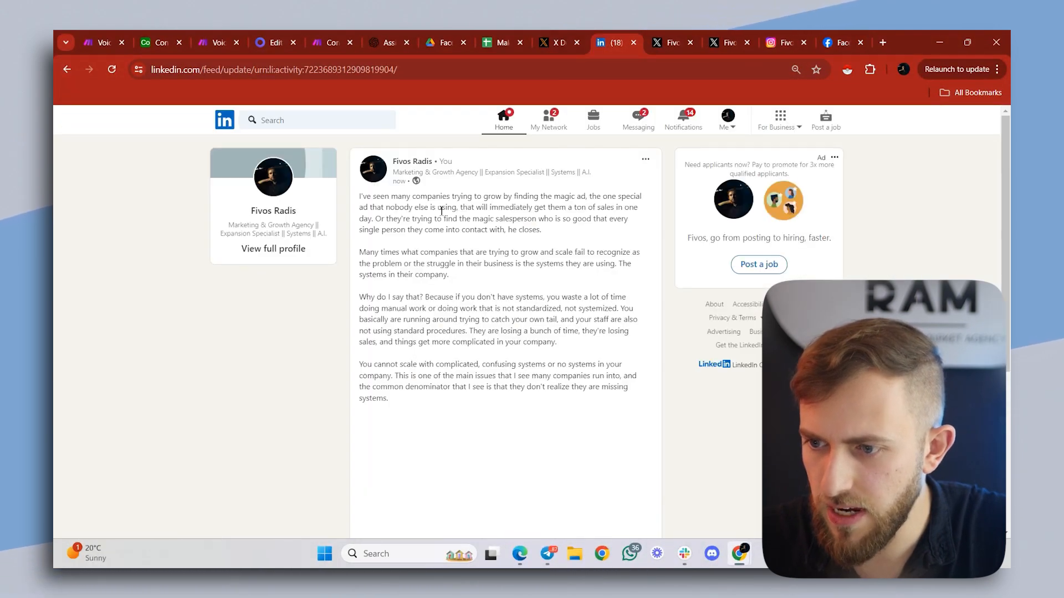
scroll(499, 410, "down", 5)
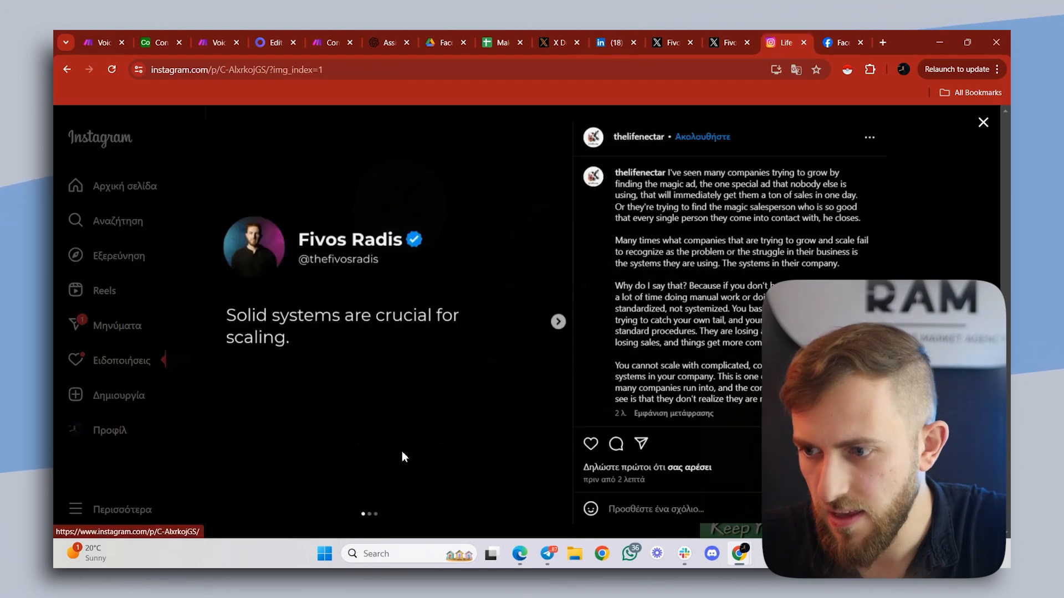
left_click(558, 323)
left_click(557, 323)
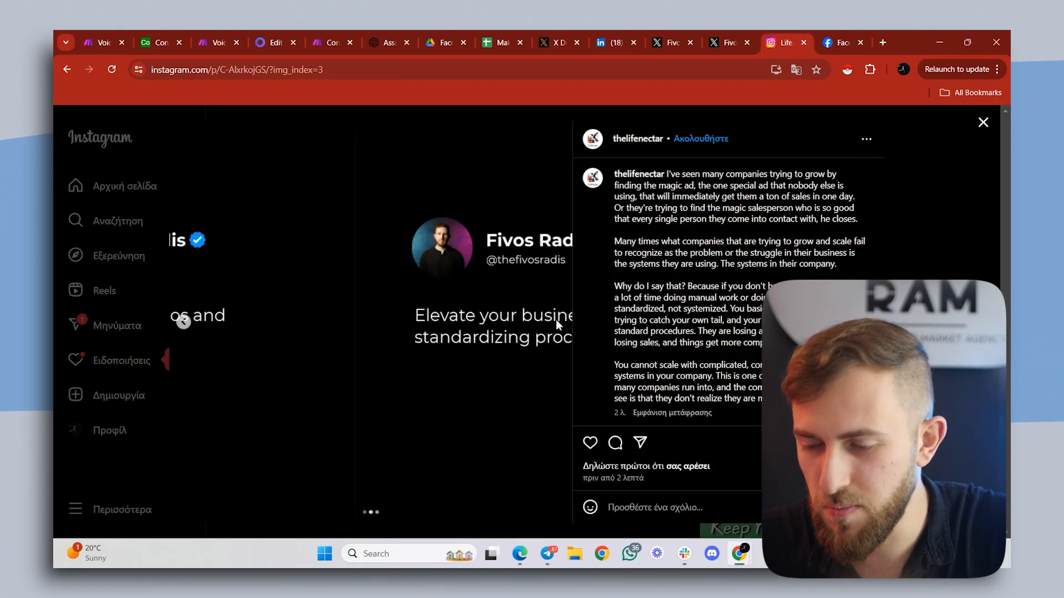
left_click(926, 180)
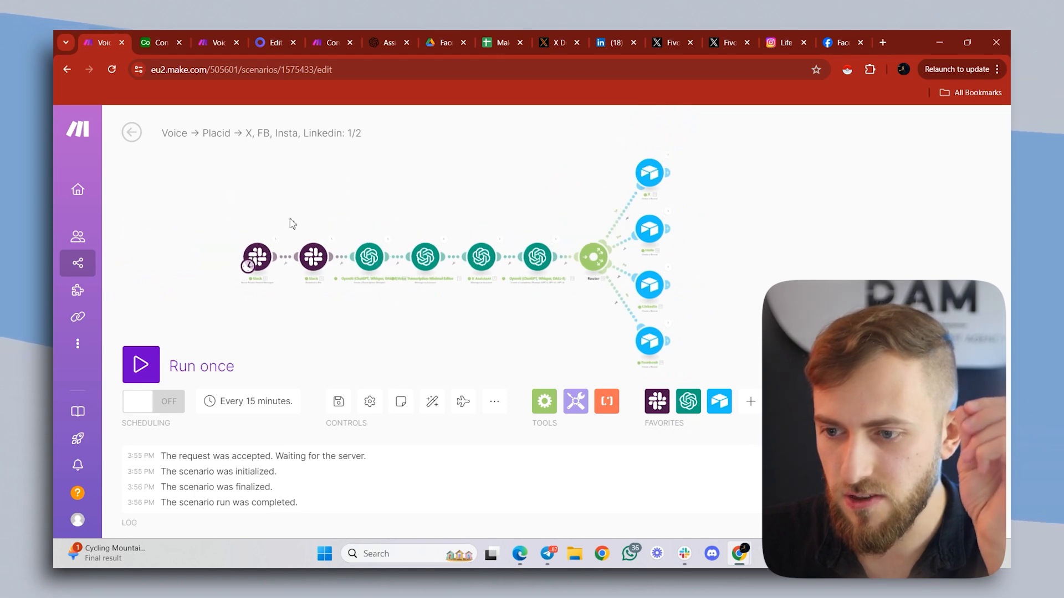
- In the schedule of Make's Voice to Placid 1/2 scenario, choose Days of the week with Monday, Wednesday, Friday and Sunday
left_click(247, 266)
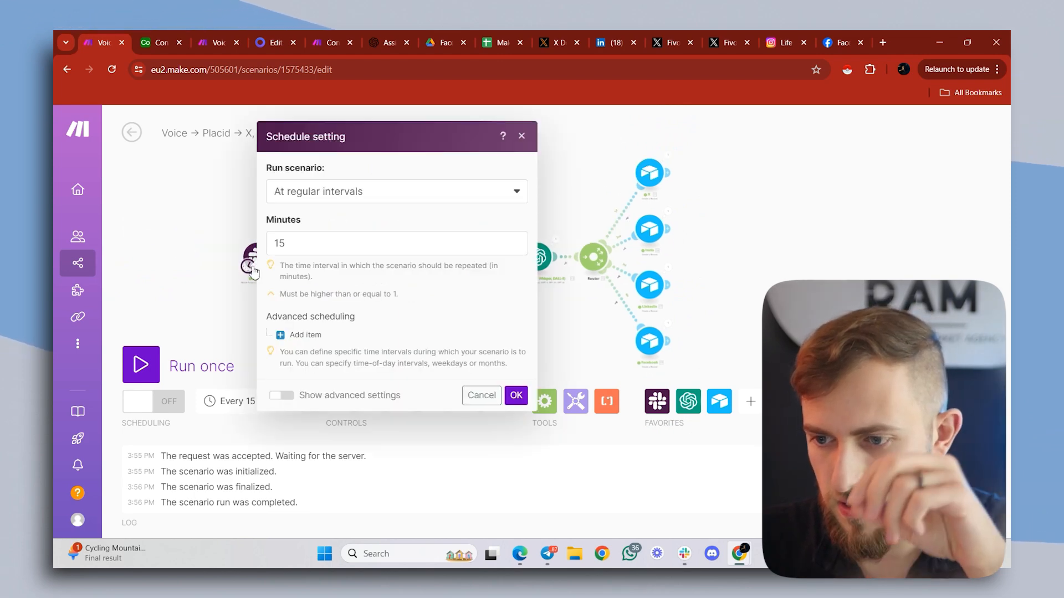
left_click(339, 201)
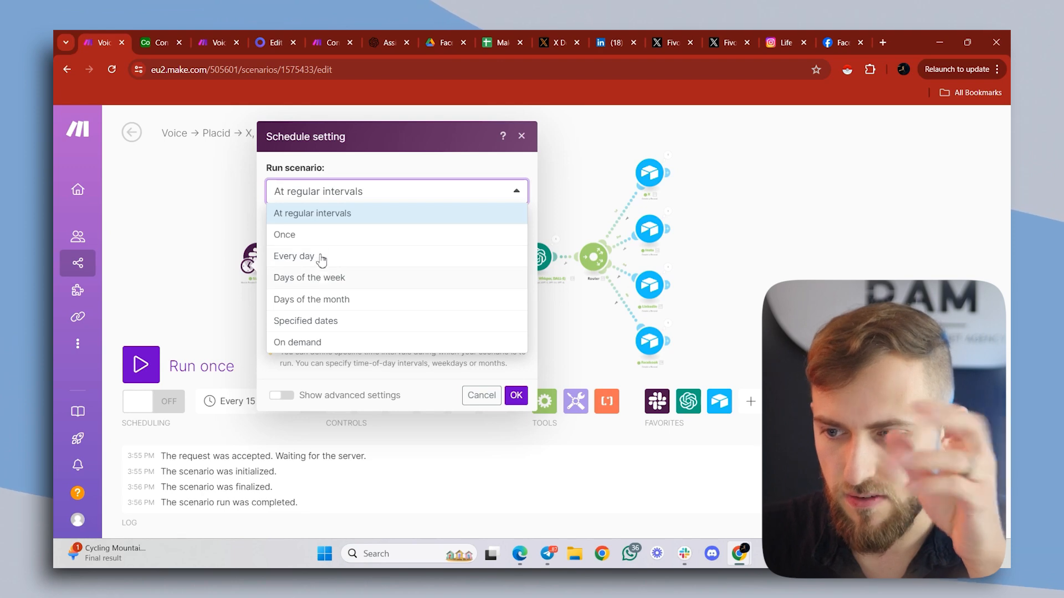
left_click(319, 279)
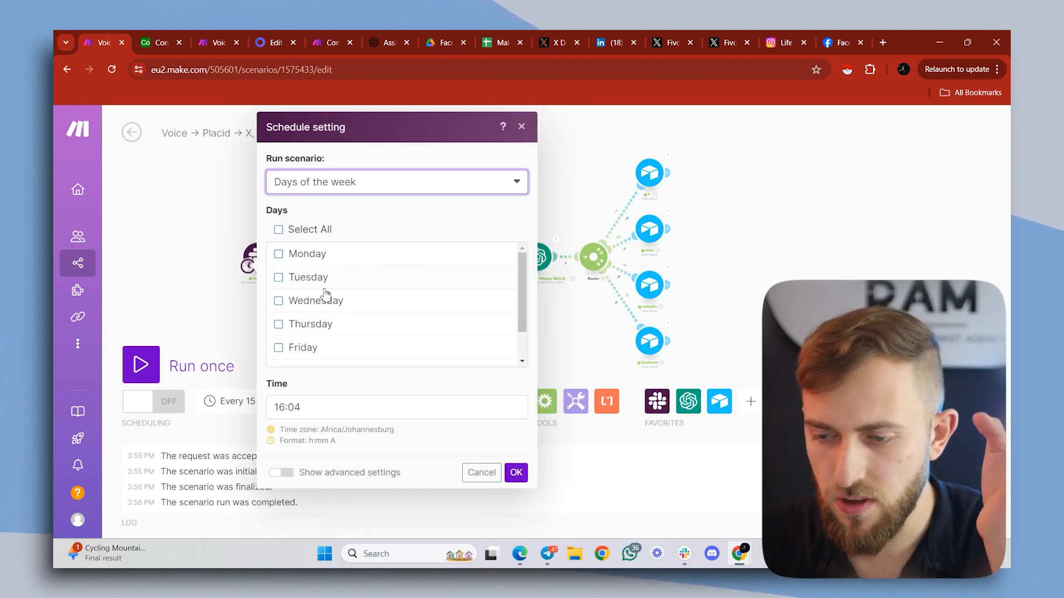
left_click(329, 256)
left_click(326, 301)
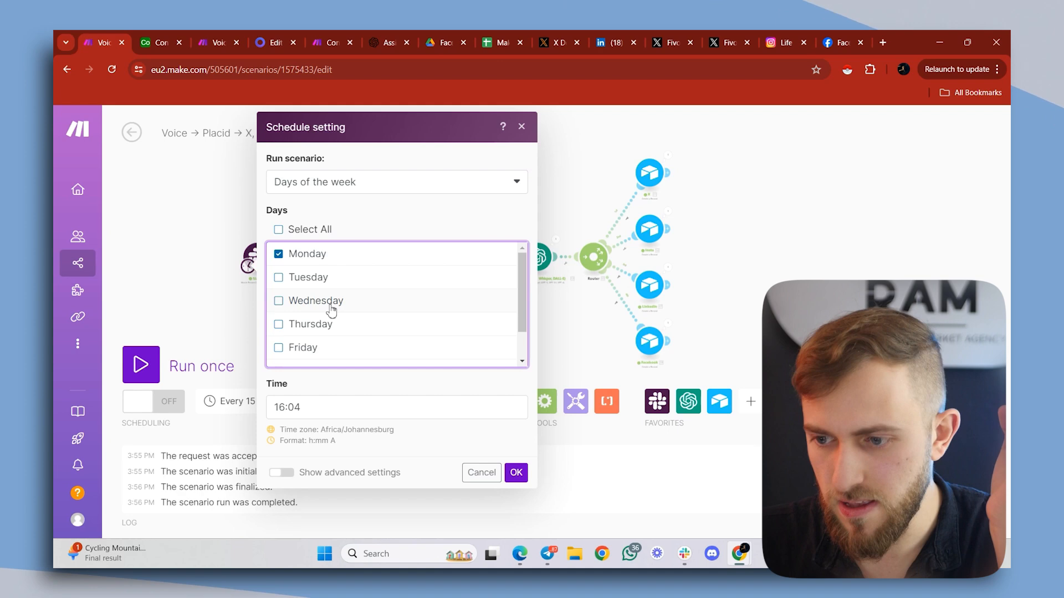
left_click(330, 349)
scroll(330, 350, "down", 1)
left_click(327, 356)
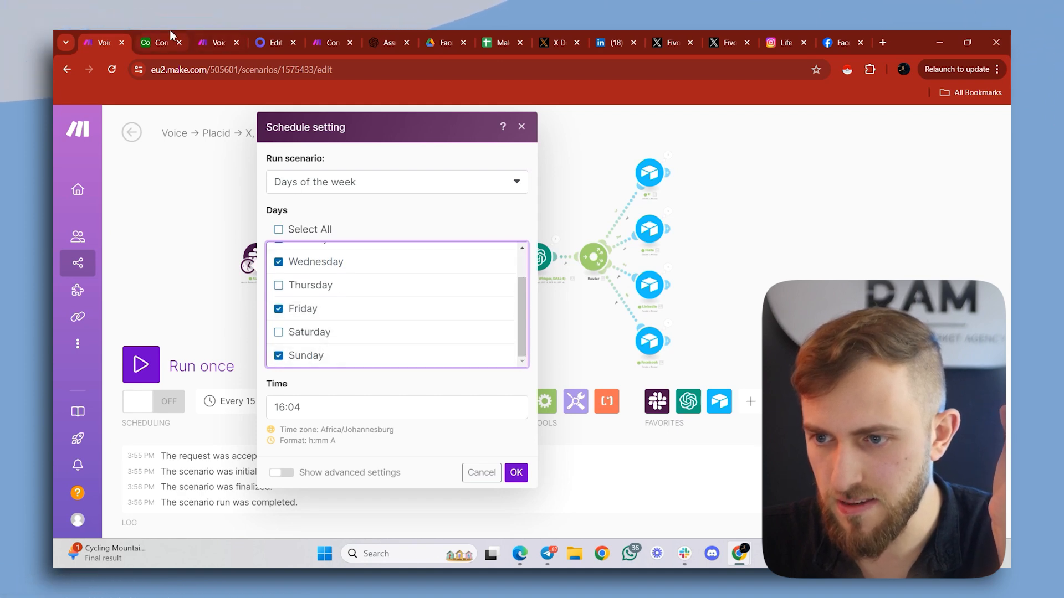
- Review the days and run time in the schedule settings of Make's Social 2/2 scenario
left_click(229, 36)
left_click(271, 288)
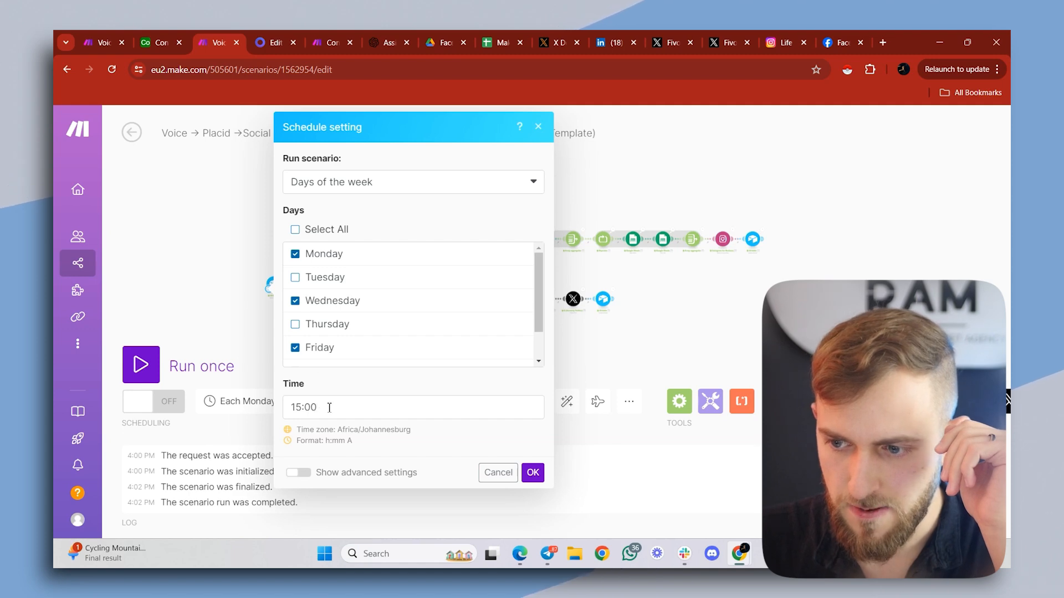
left_click(295, 410)
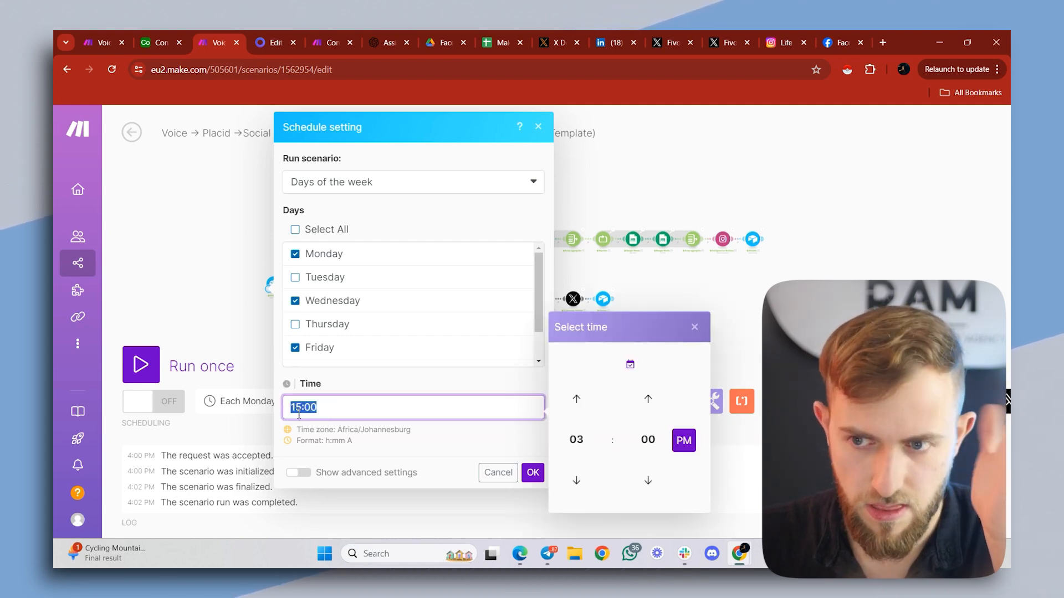
- Switch to the Airtable content base and open its Published view
left_click(123, 35)
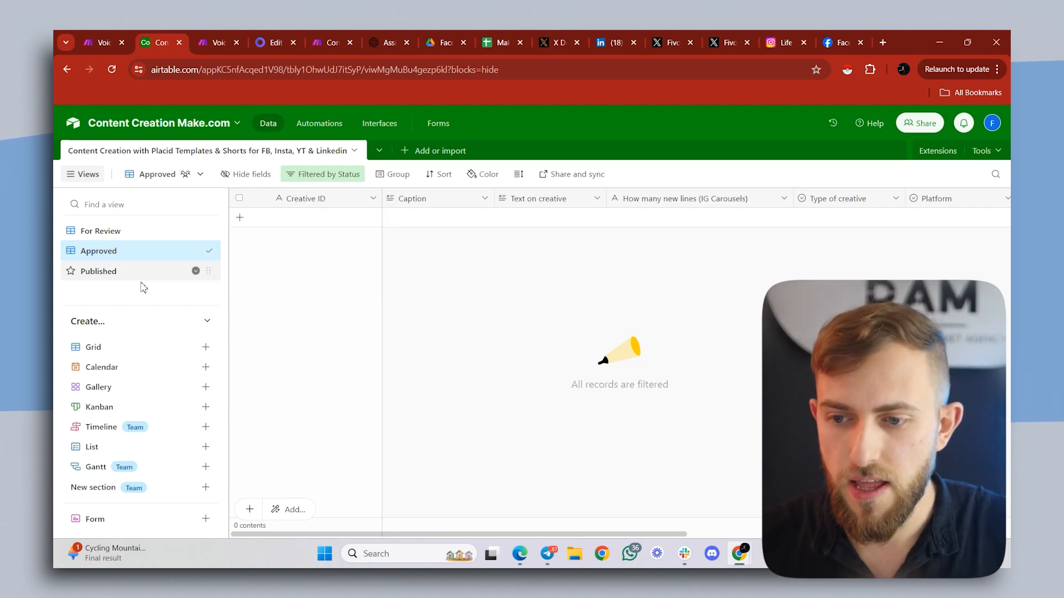
left_click(136, 273)
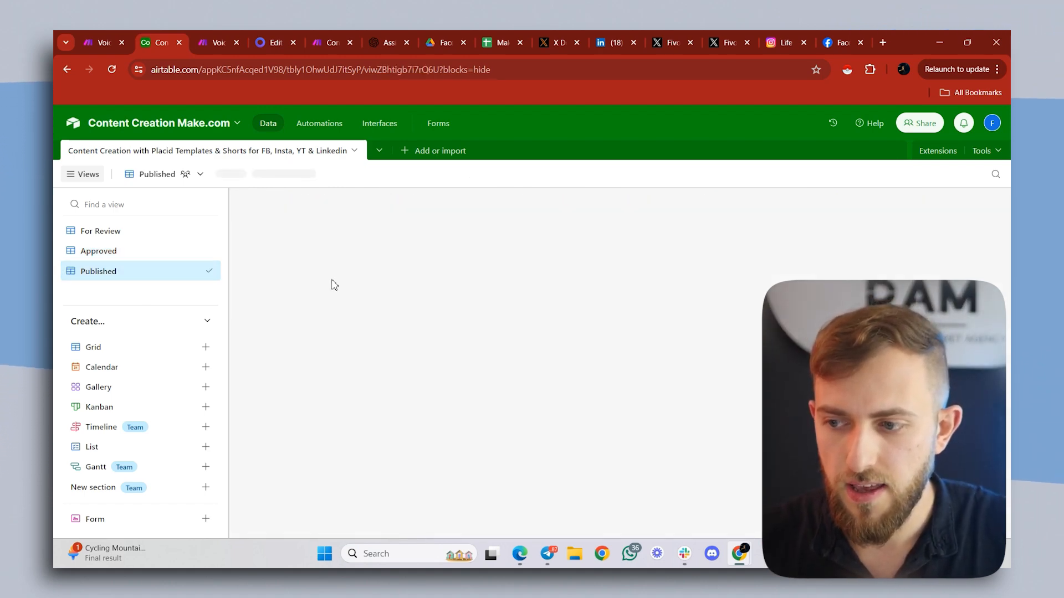